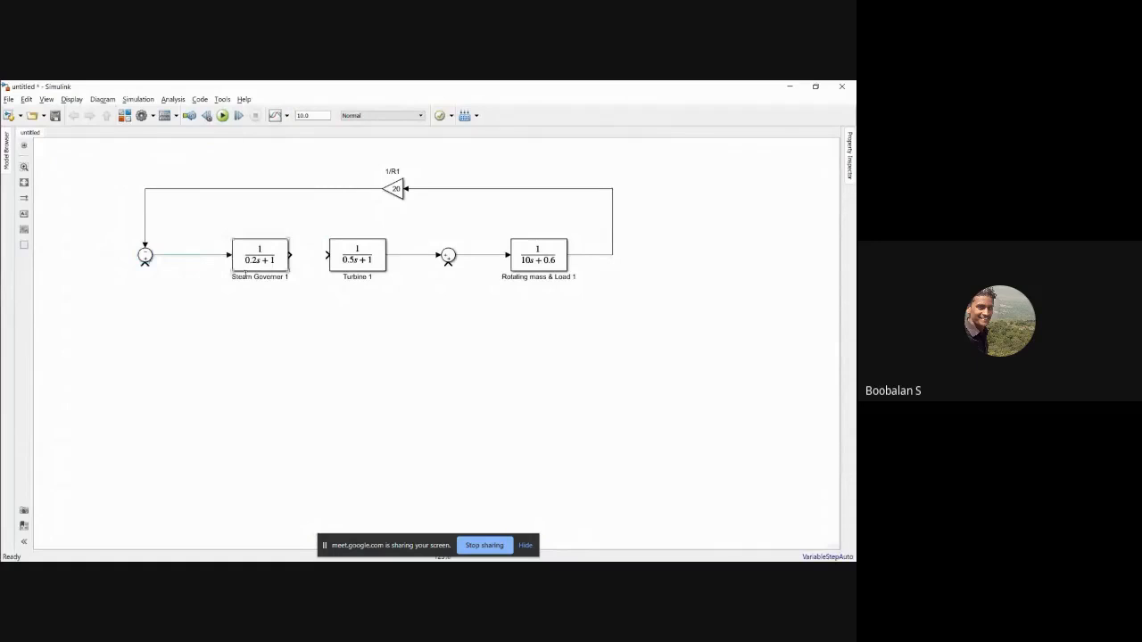
- Switch to the PowerPoint slide show and ink arrows at area 1's governor, turbine, summing junction, rotating mass and 1/R1 blocks, plus one toward area 2
key(alt+Tab)
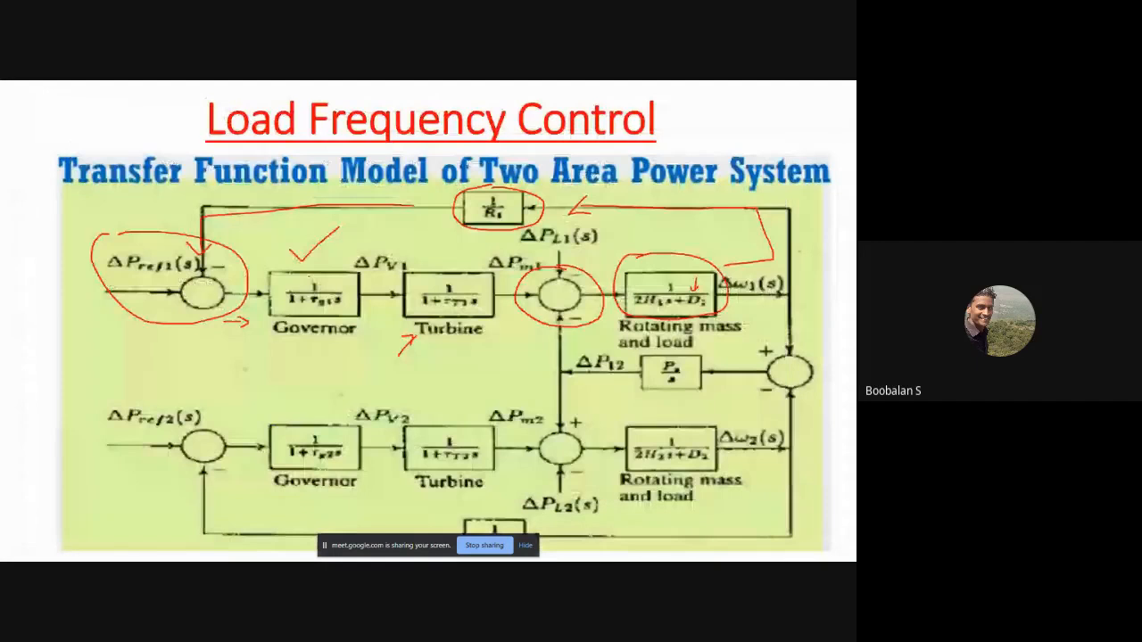
drag(292, 239, 307, 269)
drag(419, 249, 440, 265)
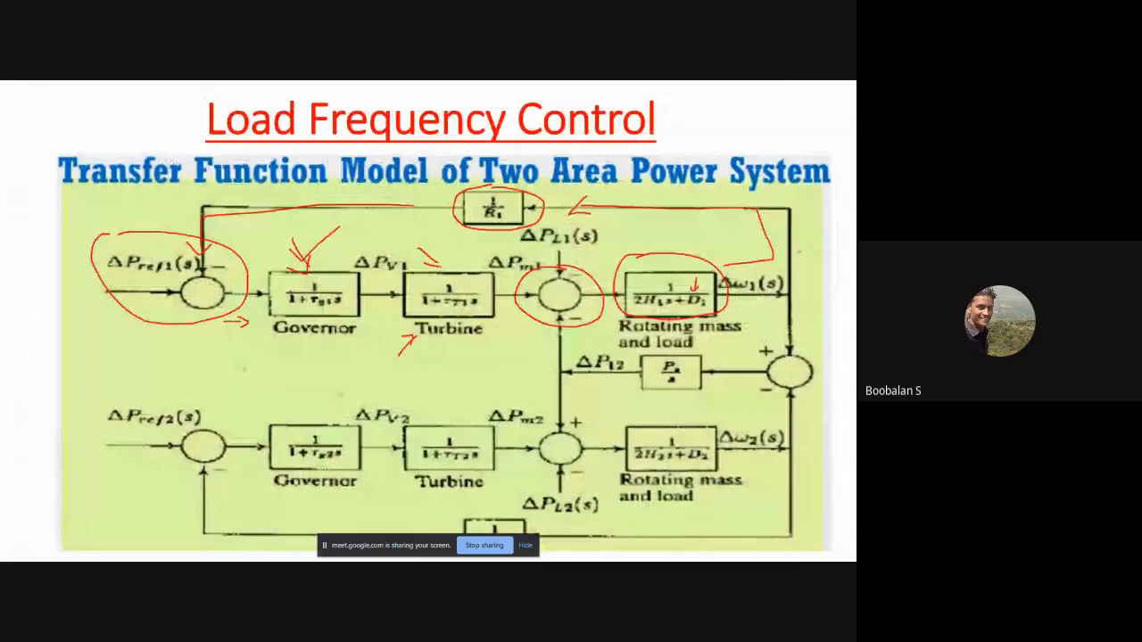
drag(440, 267, 440, 257)
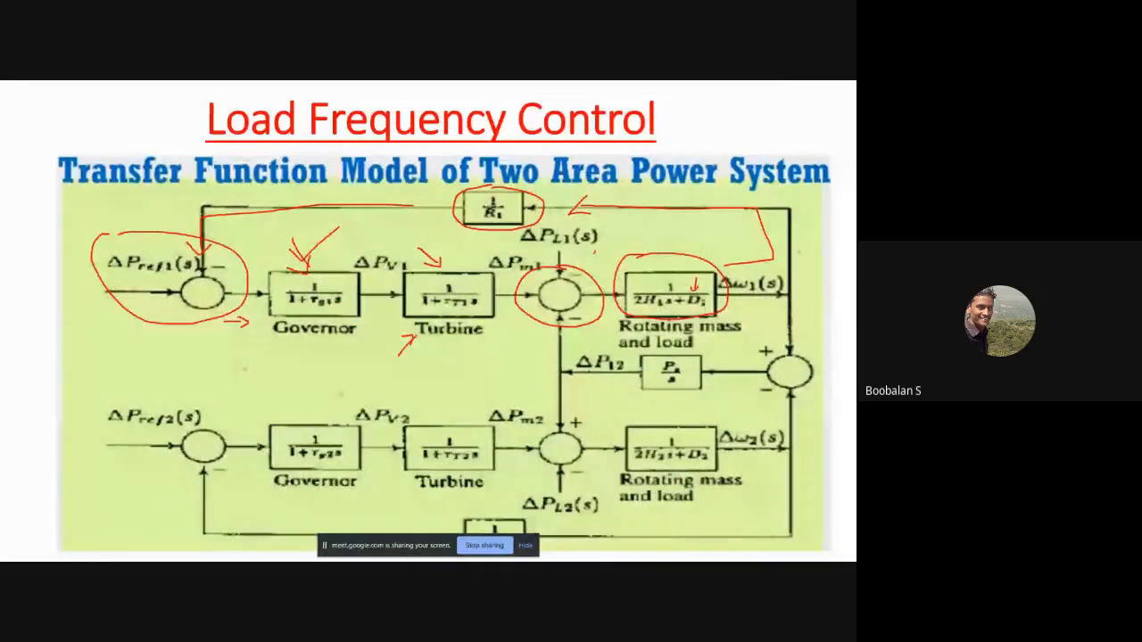
drag(595, 252, 589, 272)
mouse_move(669, 233)
mouse_down()
mouse_move(668, 264)
mouse_move(680, 254)
mouse_up()
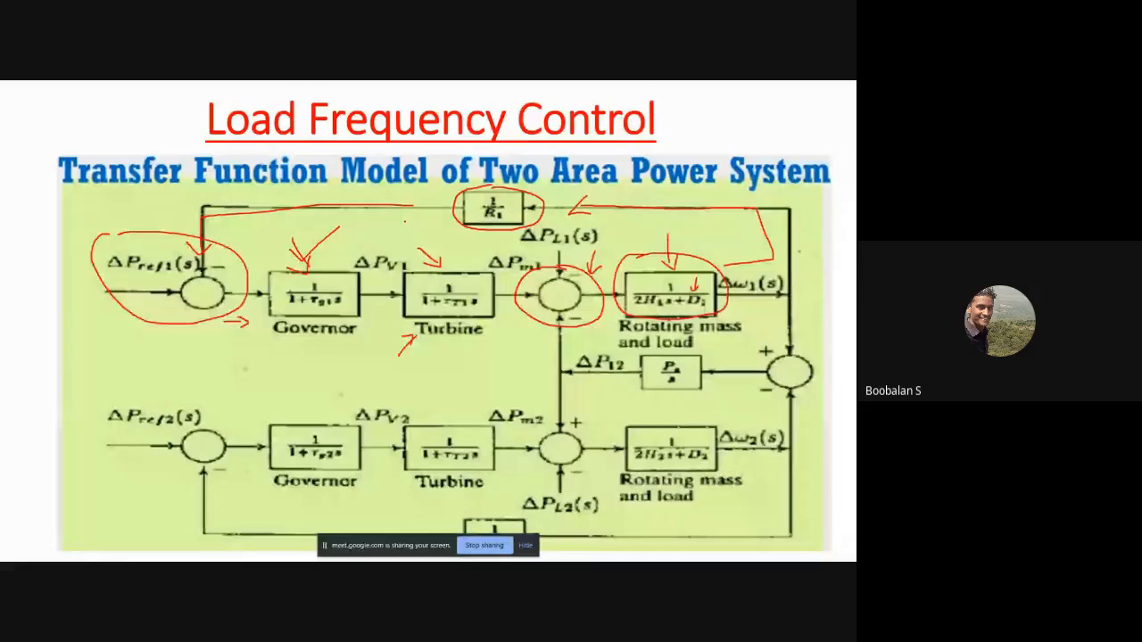
drag(401, 225, 457, 217)
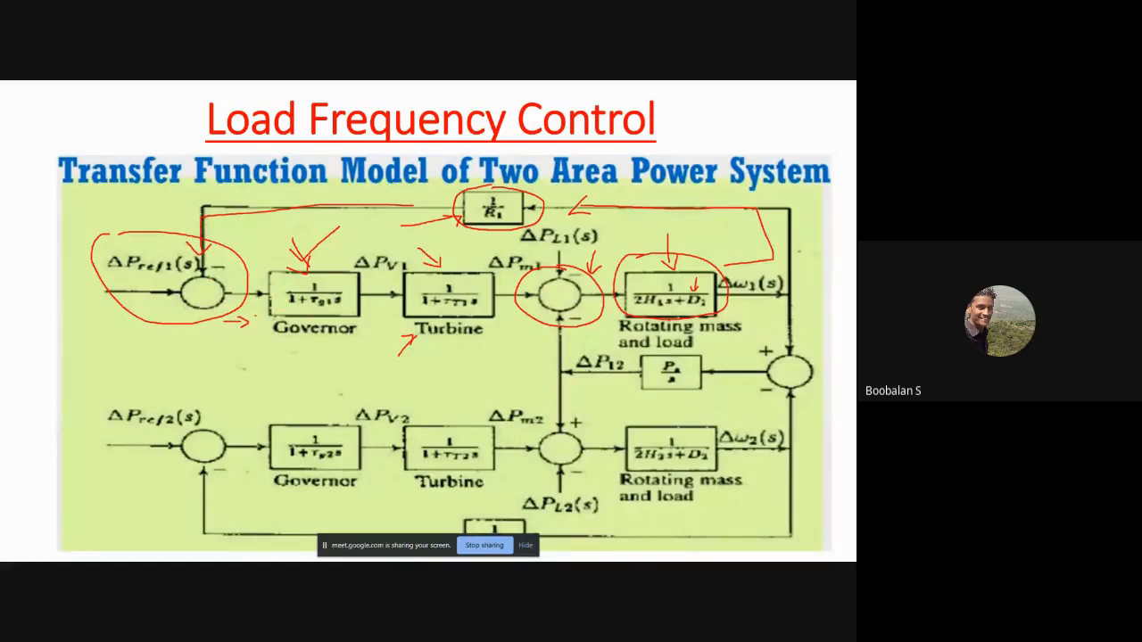
mouse_move(133, 366)
mouse_down()
mouse_move(169, 360)
mouse_move(231, 407)
mouse_up()
- Switch back to Simulink and duplicate the entire area 1 loop, placing the copy below the original
key(alt+Tab)
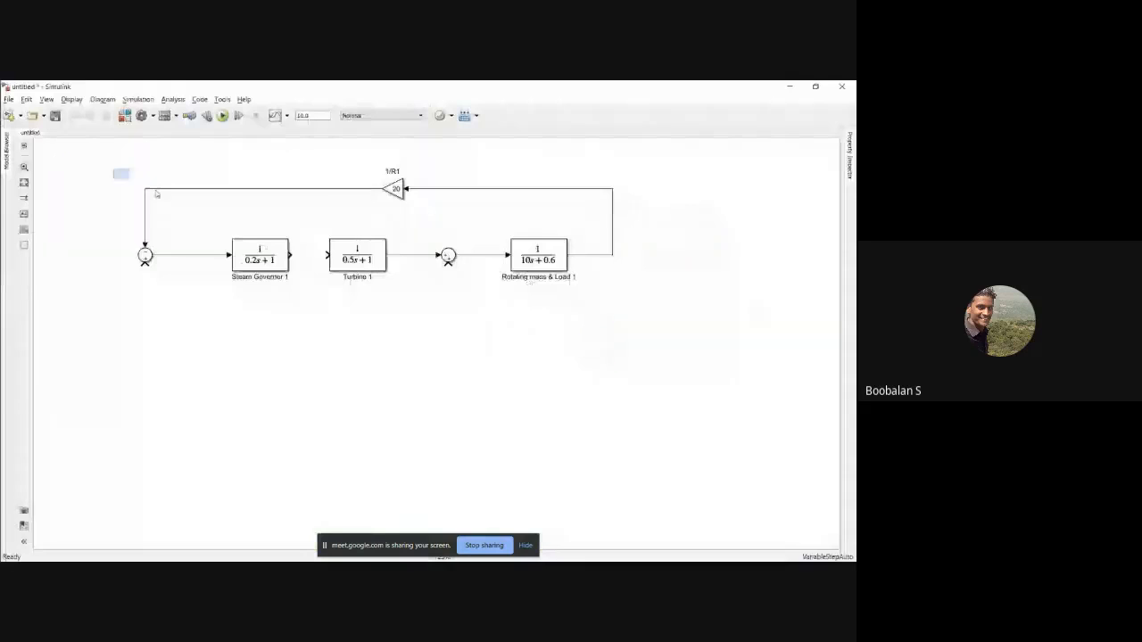
drag(113, 168, 651, 292)
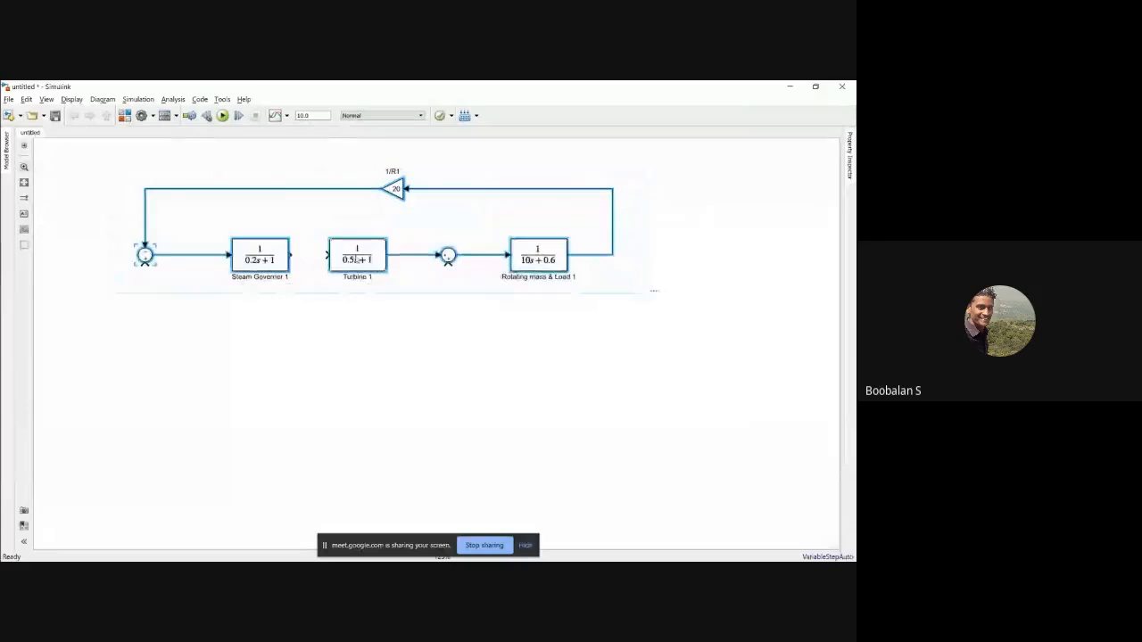
drag(357, 260, 357, 450)
click(300, 365)
- Move the copied loop's feedback gain beneath its forward path and reroute the feedback line below the blocks to the input summing junction
drag(395, 384, 393, 513)
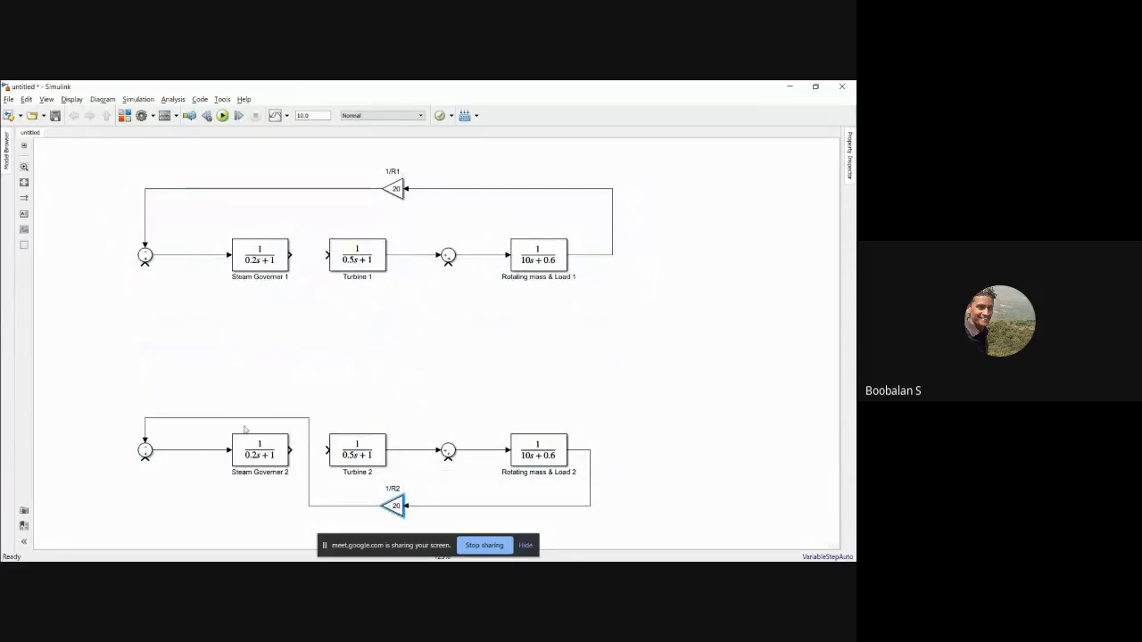
drag(237, 418, 232, 508)
click(178, 459)
- Try rotating the area 2 input summing junction by three quarter turns and shifting it away from Steam Governer 2
click(145, 450)
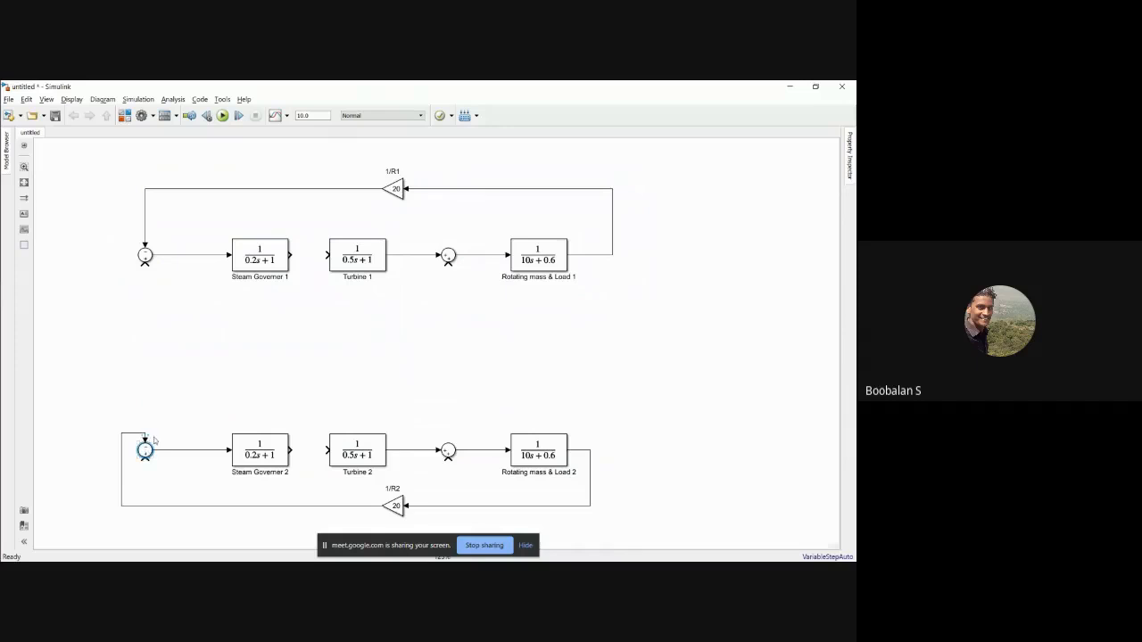
key(ctrl+r)
key(ctrl+r)
key(ctrl+r)
drag(145, 451, 125, 451)
- Delete the lines joining the area 2 input summing junction to Steam Governer 2 and to the 1/R2 gain
click(152, 428)
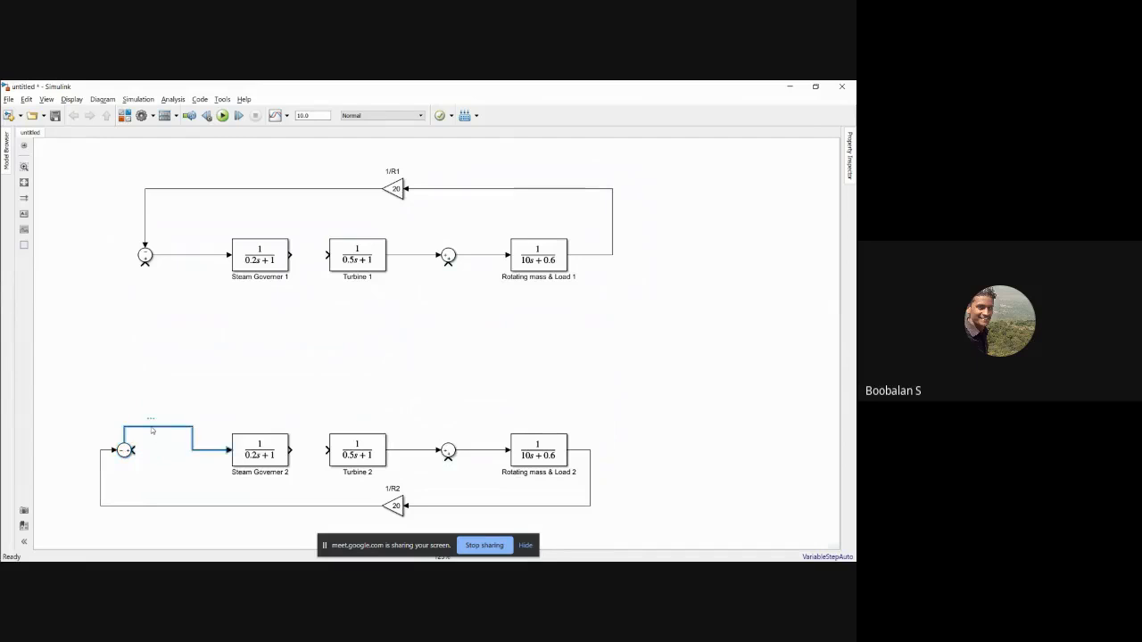
key(Delete)
click(101, 466)
key(Delete)
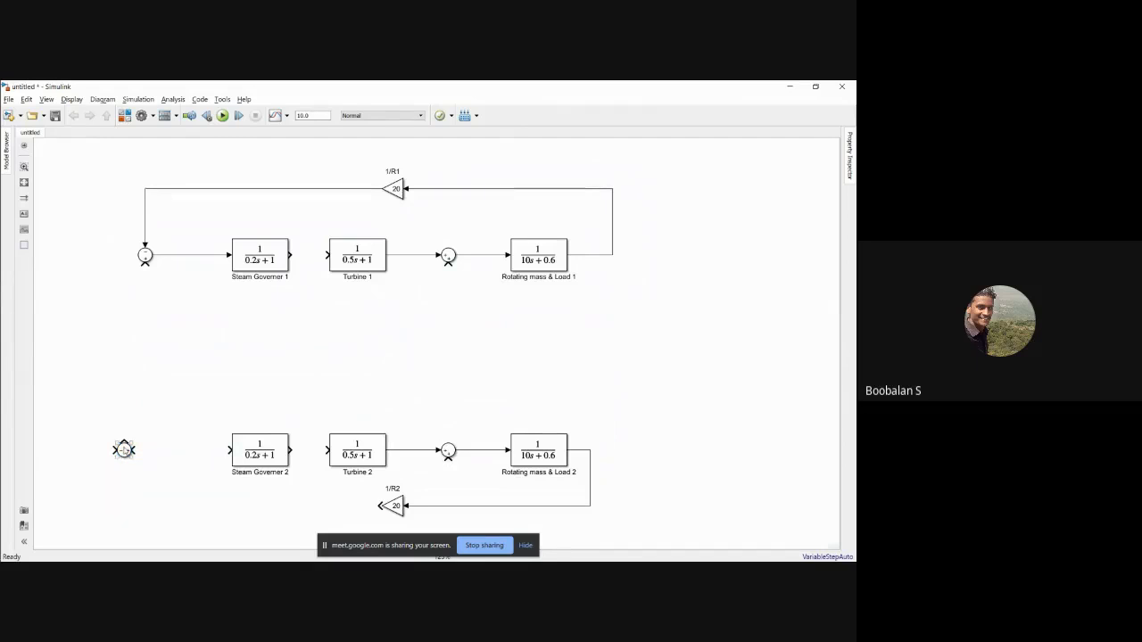
- Rotate the area 2 input summing junction back to its original orientation and realign it with Steam Governer 2
click(124, 449)
key(ctrl+r)
mouse_move(124, 450)
mouse_down()
mouse_move(157, 270)
mouse_move(147, 261)
mouse_move(125, 452)
mouse_move(143, 462)
mouse_up()
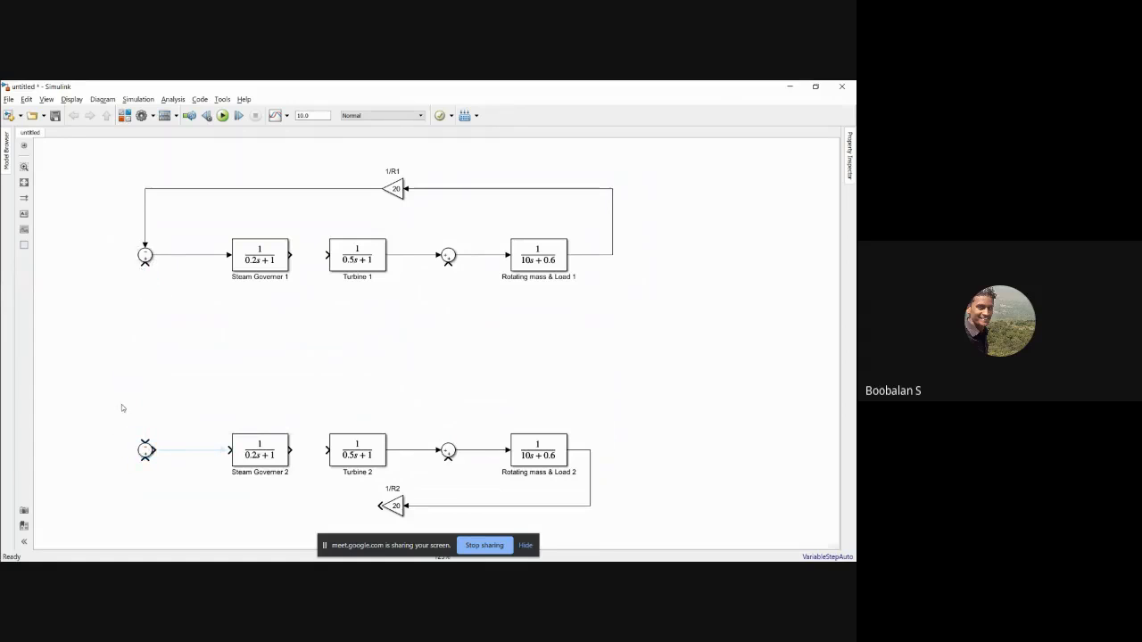
click(145, 451)
key(ctrl+r)
key(ctrl+r)
key(ctrl+r)
key(ctrl+r)
- Route the 1/R2 output around the loop to the summing junction's upper port, and connect the junction, Steam Governer 2 and Turbine 2 in series
key(alt+Tab)
key(alt+Tab)
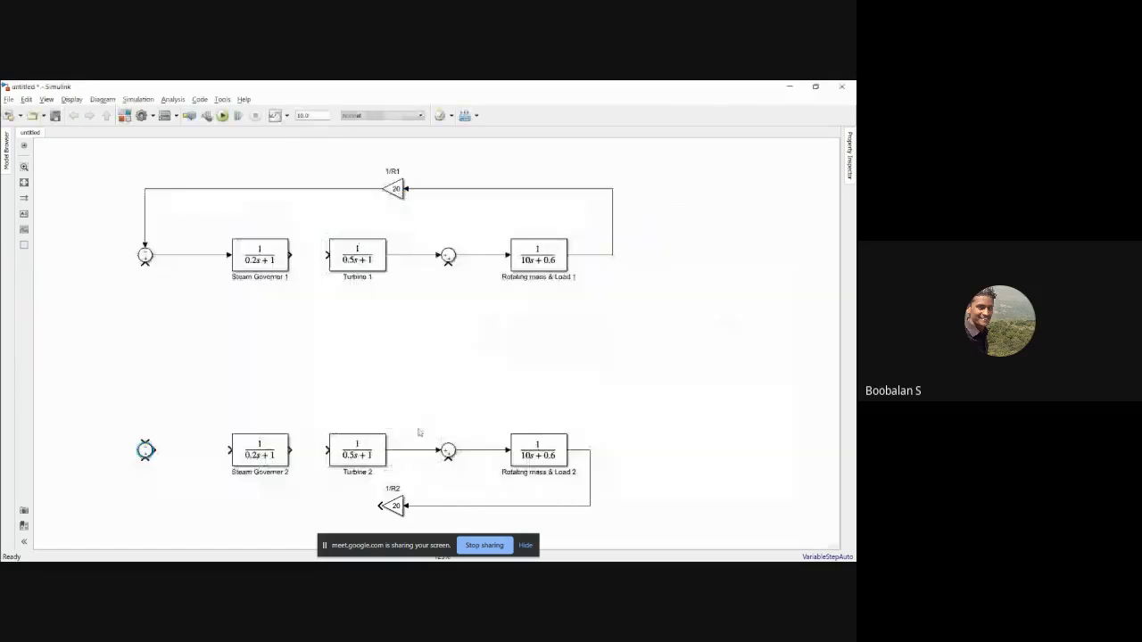
mouse_move(382, 504)
mouse_down()
mouse_move(178, 500)
mouse_move(110, 451)
mouse_move(115, 408)
mouse_move(143, 437)
mouse_up()
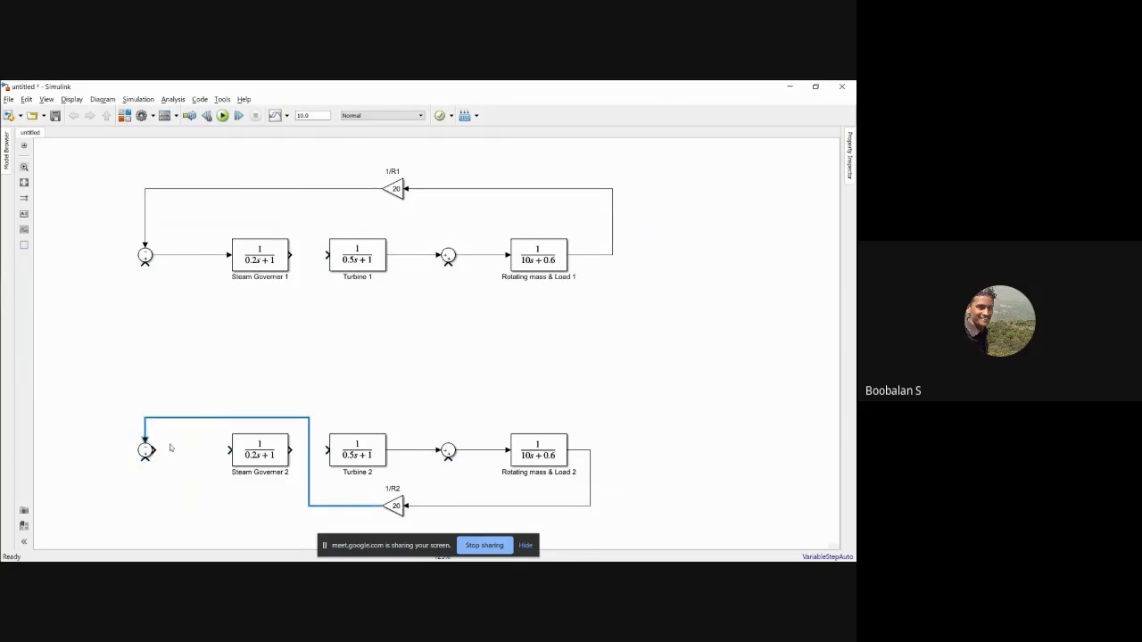
mouse_move(310, 455)
mouse_down()
mouse_move(112, 457)
mouse_move(329, 449)
mouse_up()
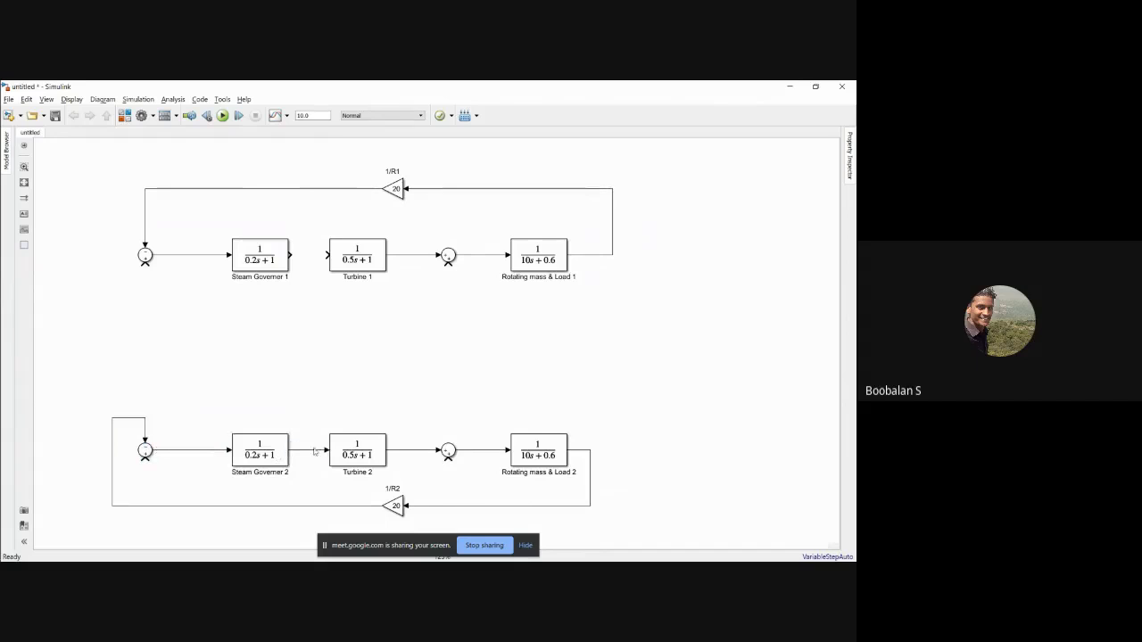
click(135, 417)
- Move the whole area 2 loop up slightly and hide the screen-sharing notice
drag(178, 439, 612, 513)
drag(358, 453, 357, 446)
click(527, 546)
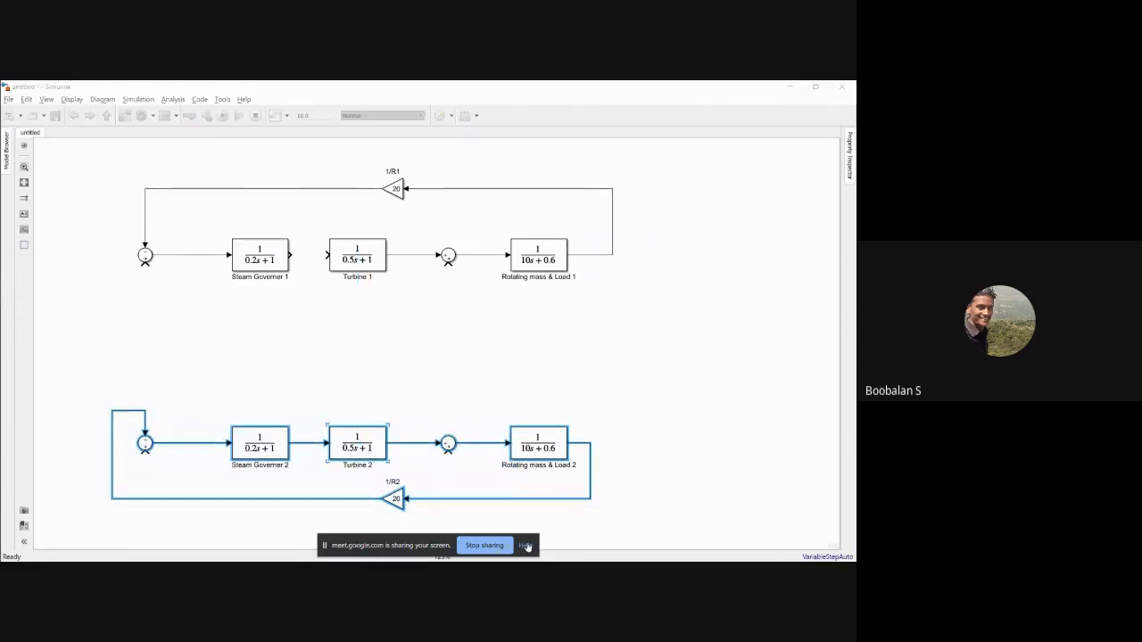
click(408, 398)
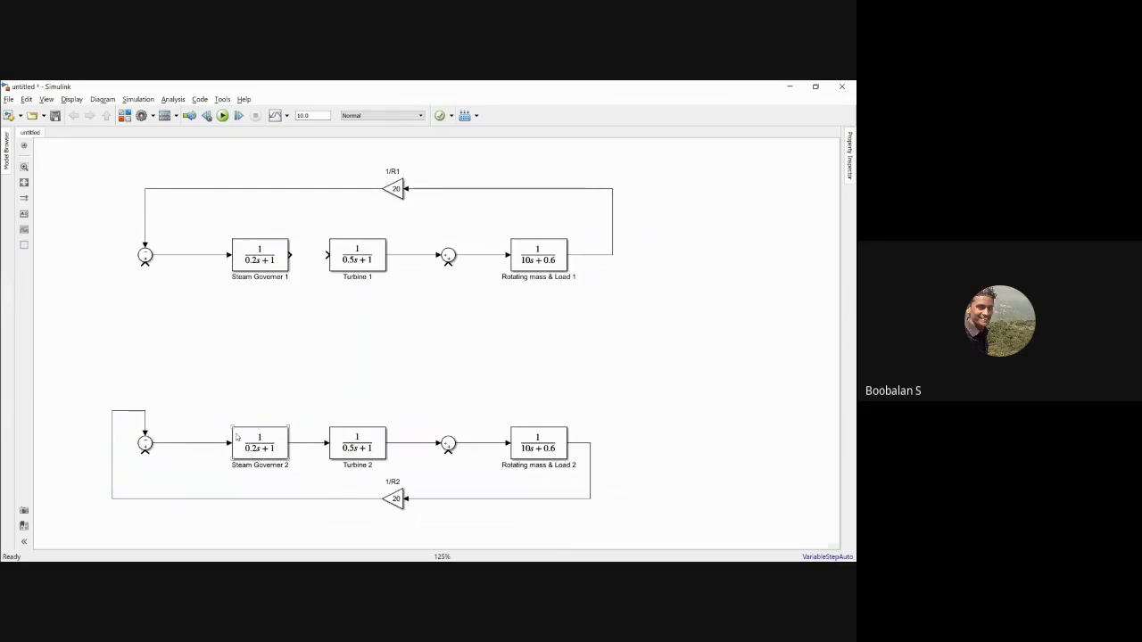
- Switch to the PowerPoint slide show, advance to Example 12.4 and circle the area 2 governor time constant
key(alt+Tab)
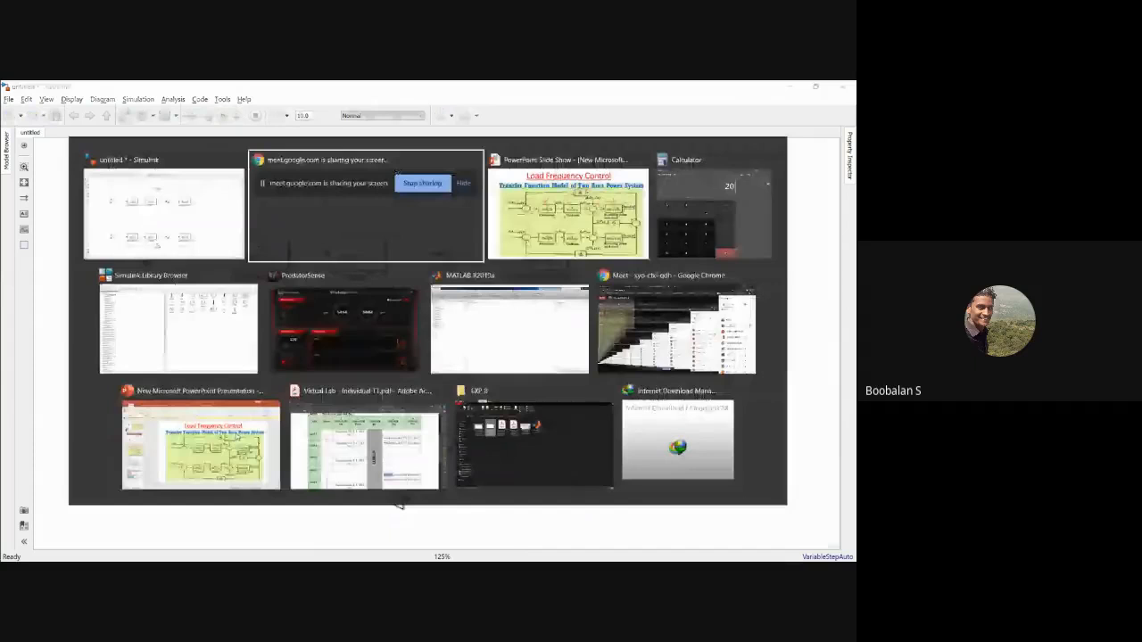
key(alt+Tab)
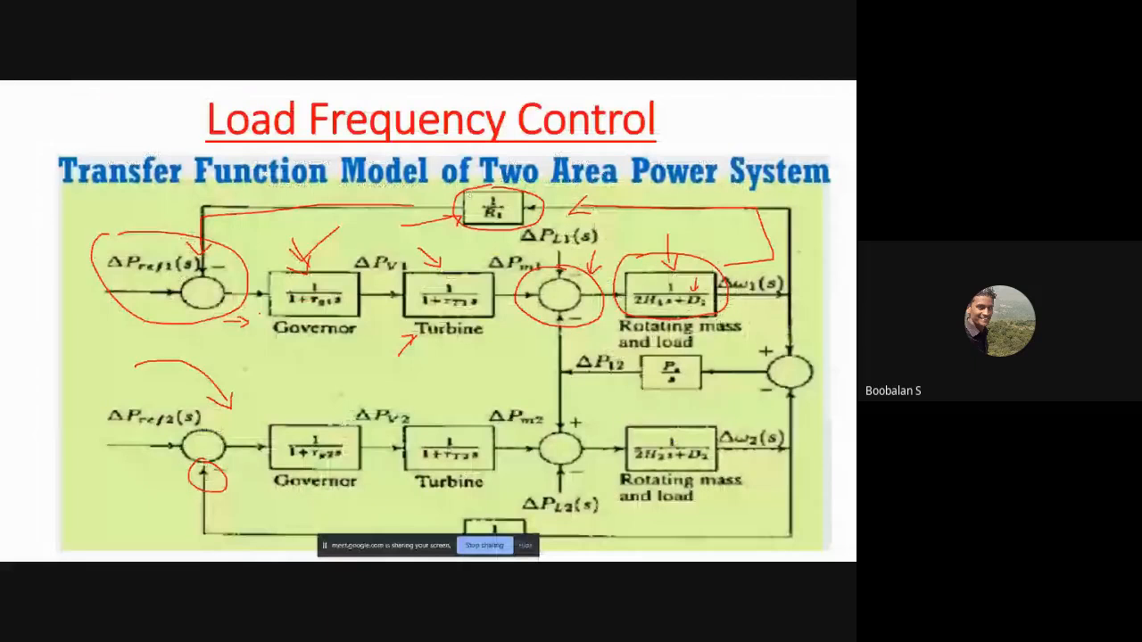
key(Right)
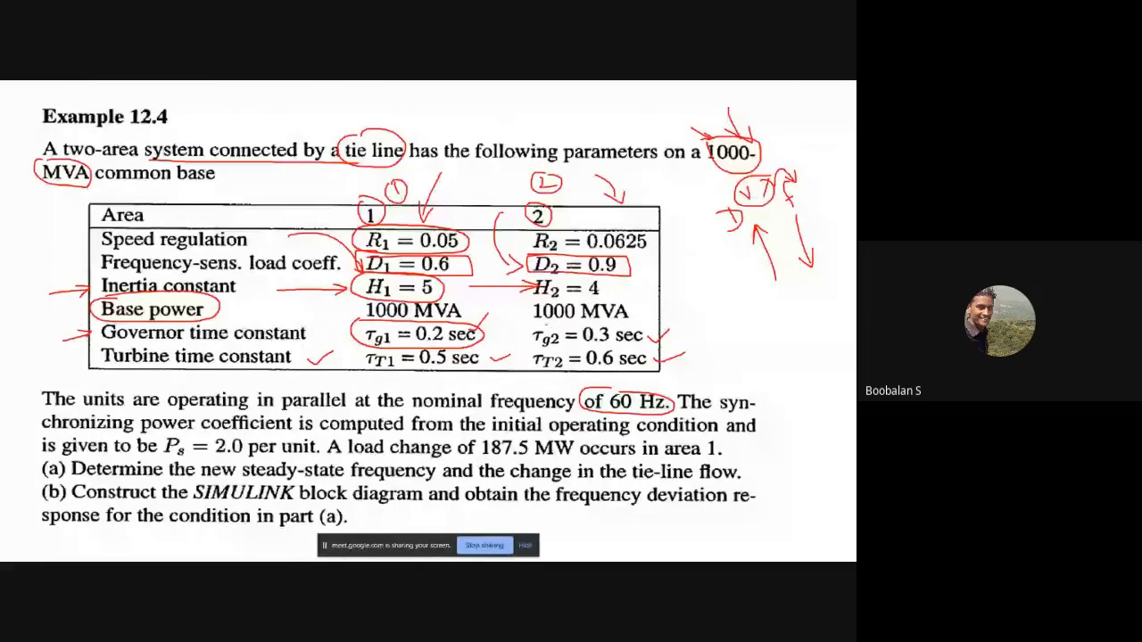
mouse_move(578, 322)
mouse_down()
mouse_move(571, 353)
mouse_move(584, 322)
mouse_move(544, 323)
mouse_up()
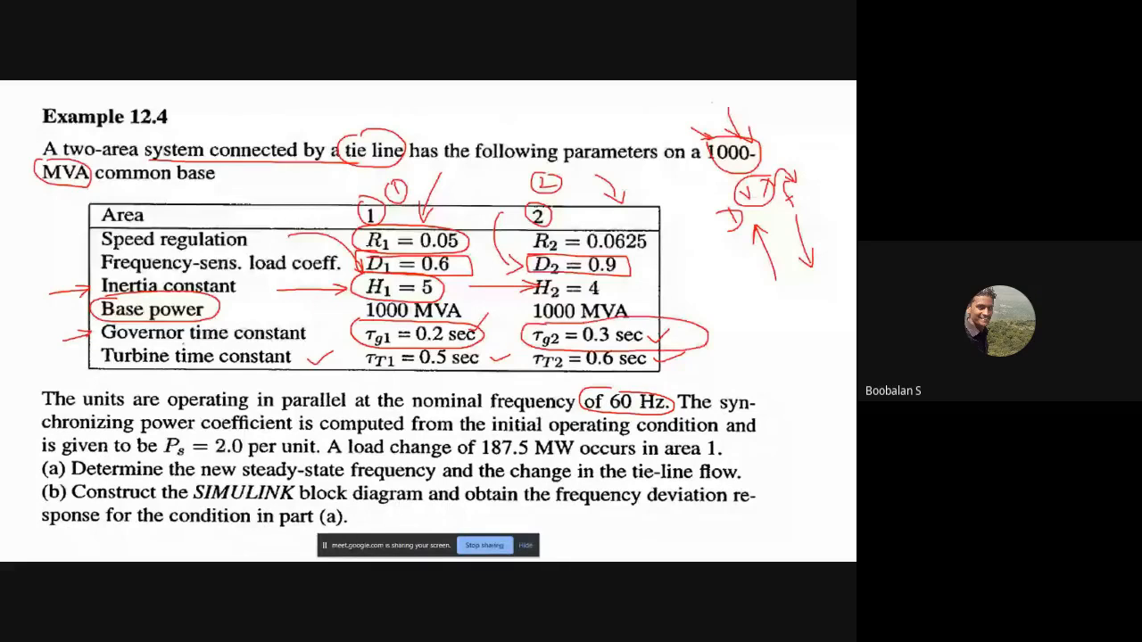
- Switch back to Simulink and set the denominator coefficients of Steam Governer 2 to [0.3 1]
key(alt+Tab)
key(alt+Tab)
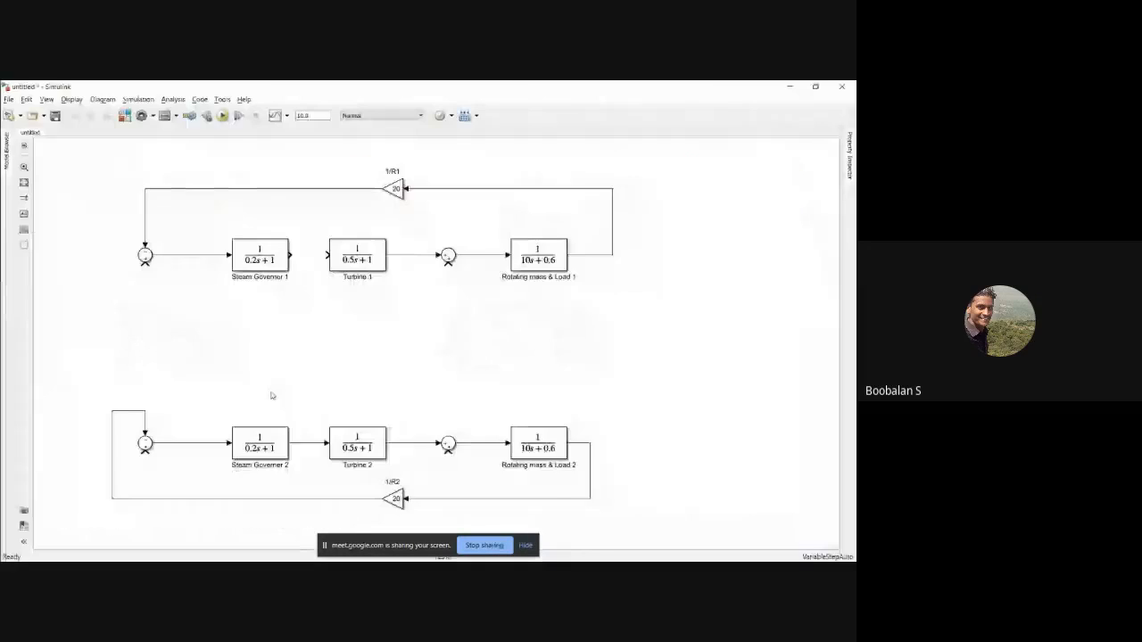
double_click(259, 437)
click(328, 425)
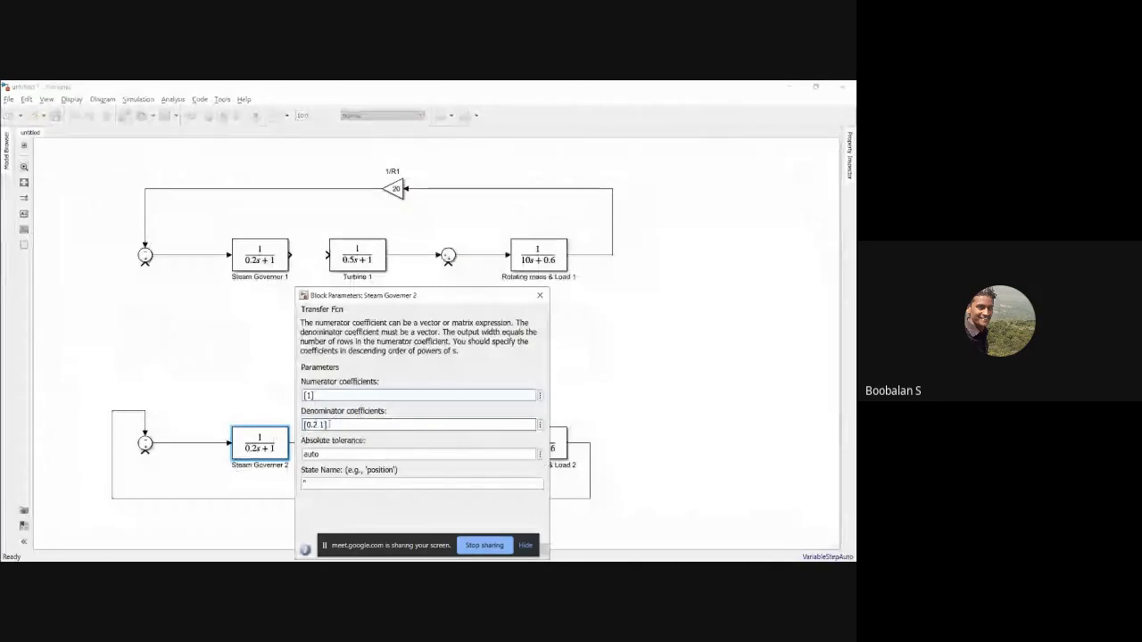
key(Left)
key(Left)
key(Left)
key(BackSpace)
text(3)
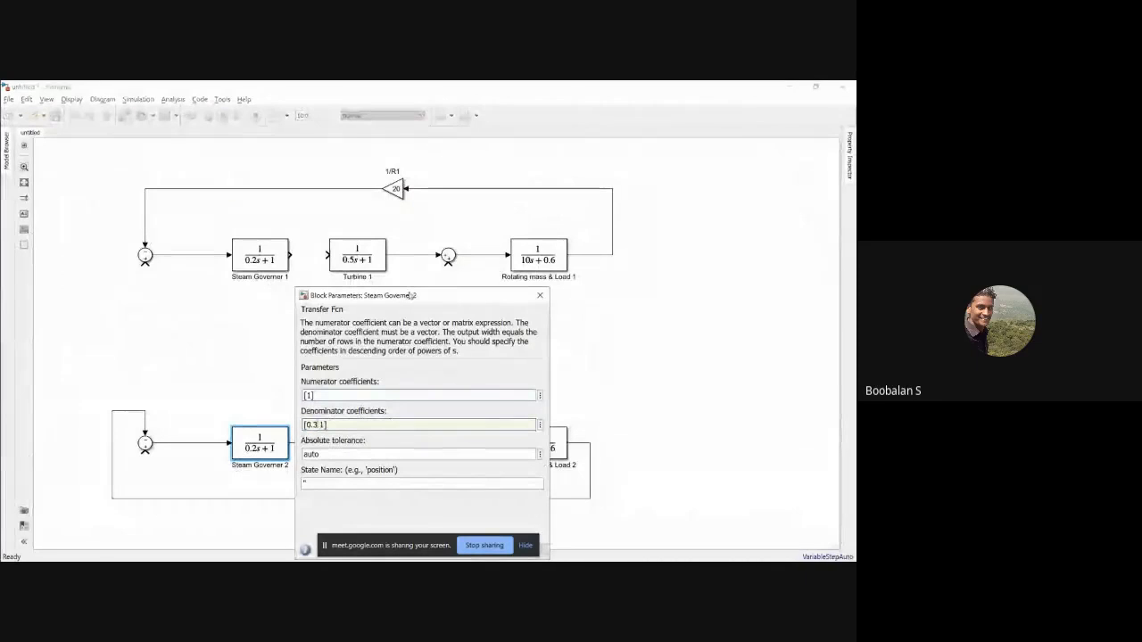
drag(410, 295, 359, 208)
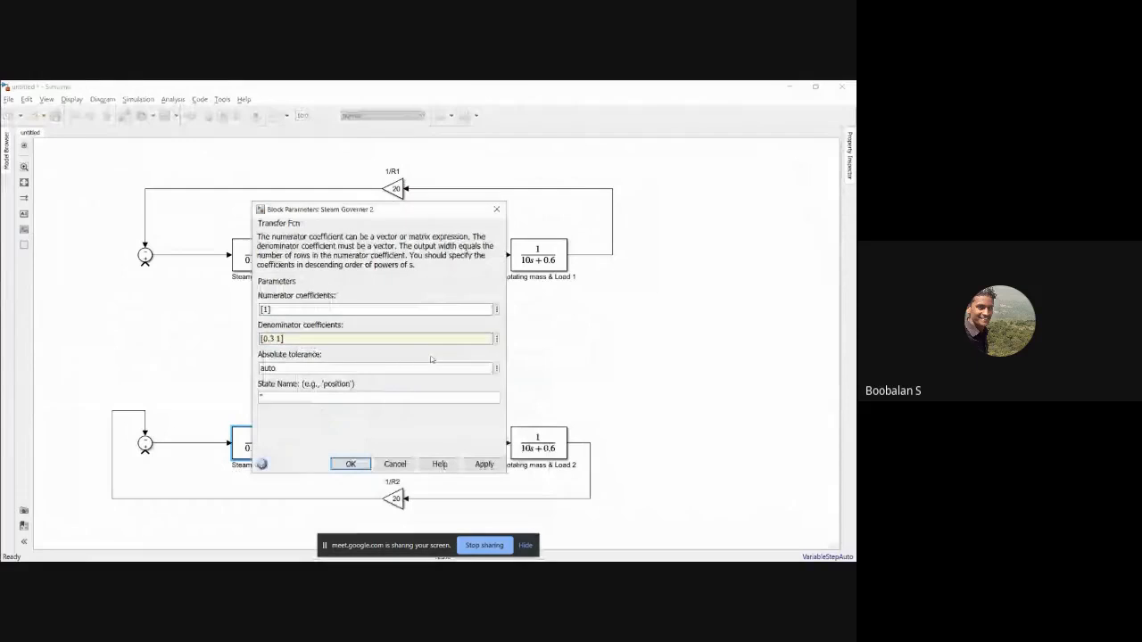
click(351, 464)
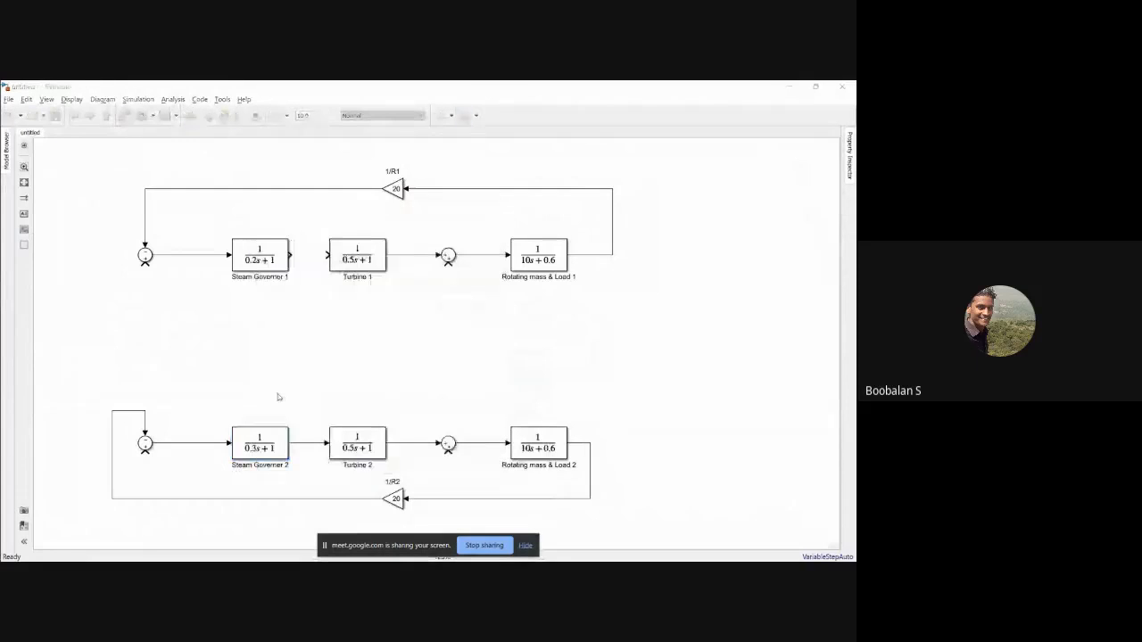
- Switch to the Example 12.4 slide in PowerPoint and ink a line beside the area 2 turbine time constant
key(alt+Tab)
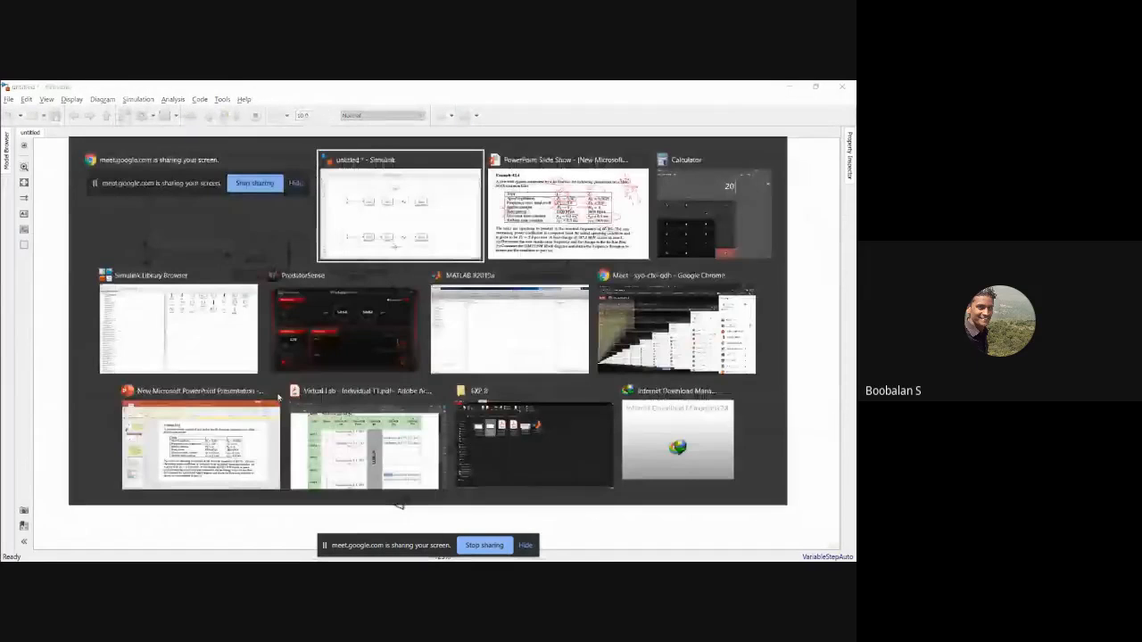
key(alt+Tab)
drag(660, 366, 722, 366)
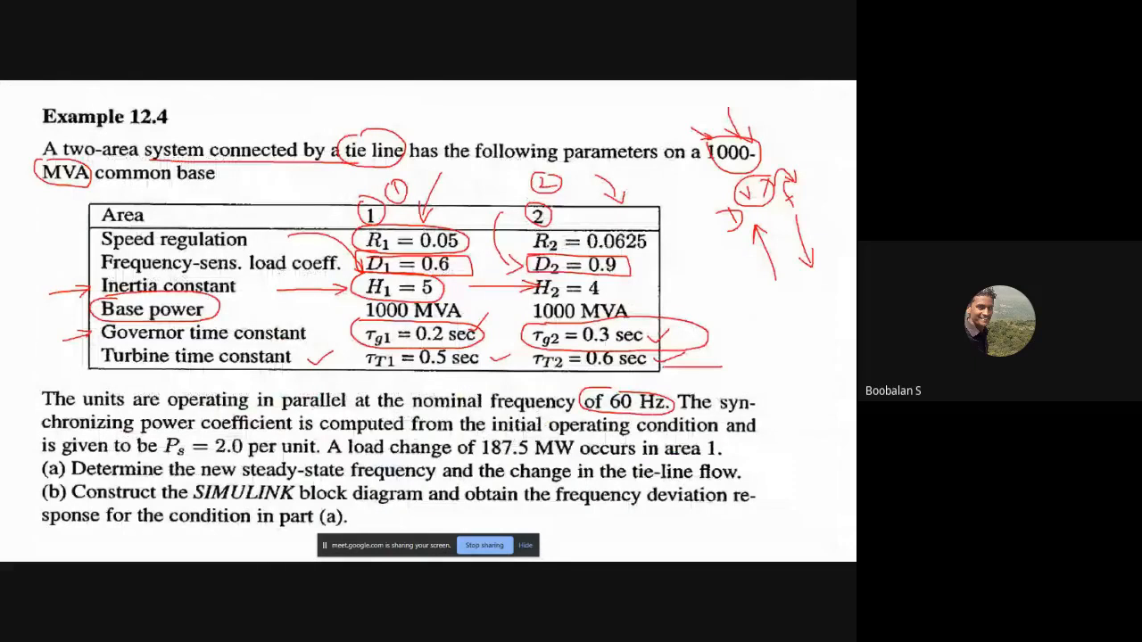
- Switch back to Simulink and set the denominator coefficients of Turbine 2 to [0.6 1]
key(alt+Tab)
key(alt+Tab)
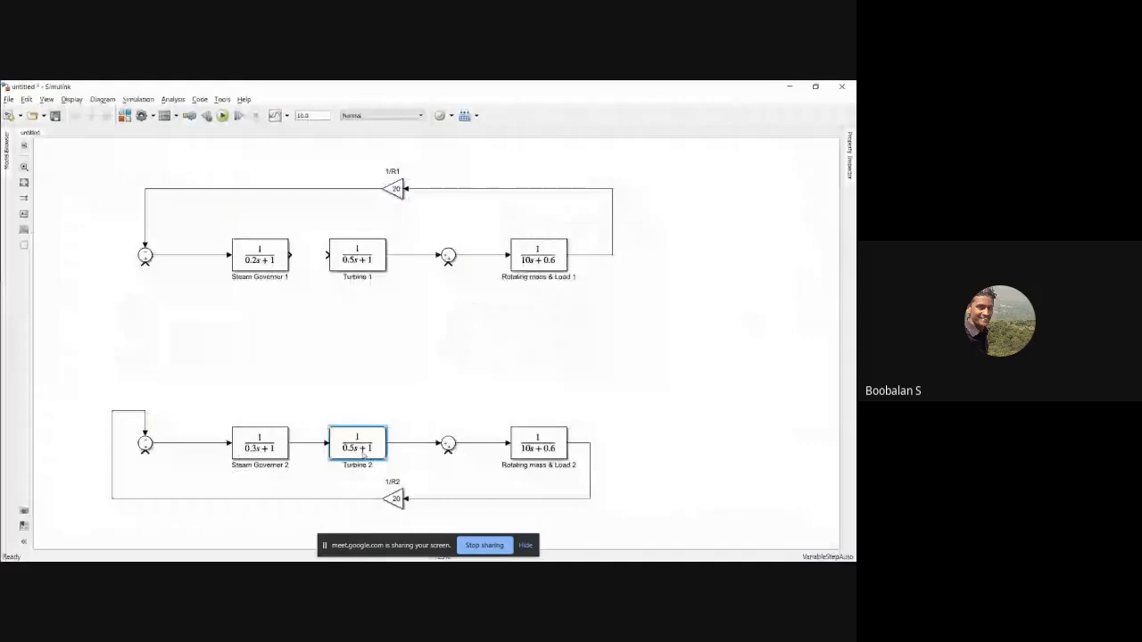
double_click(363, 443)
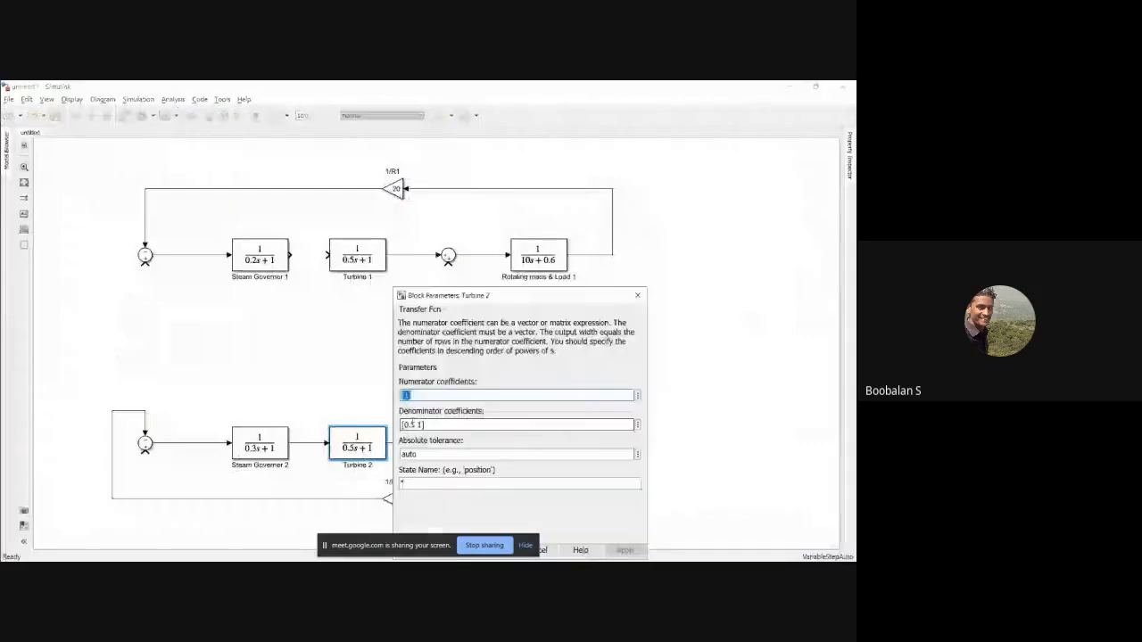
click(414, 425)
text(6)
click(624, 550)
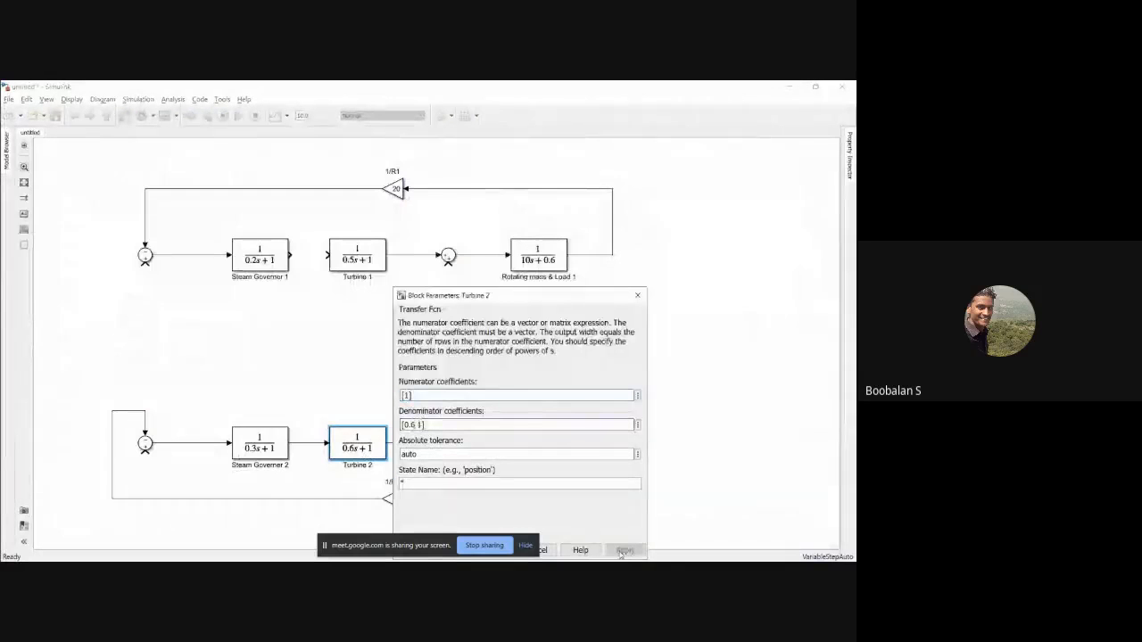
click(526, 547)
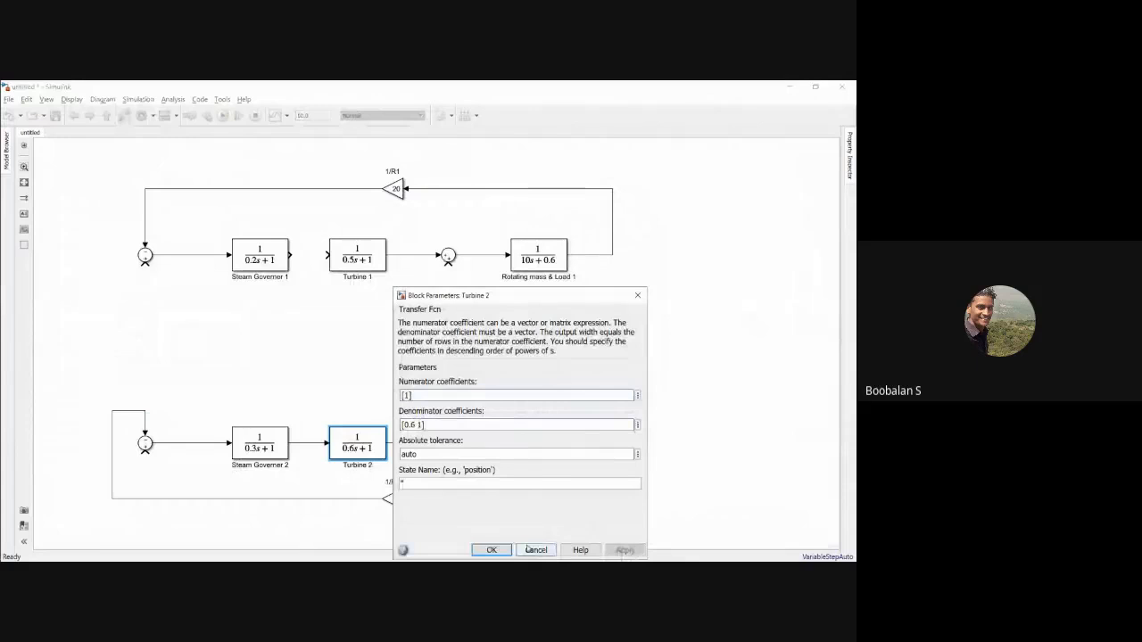
click(537, 550)
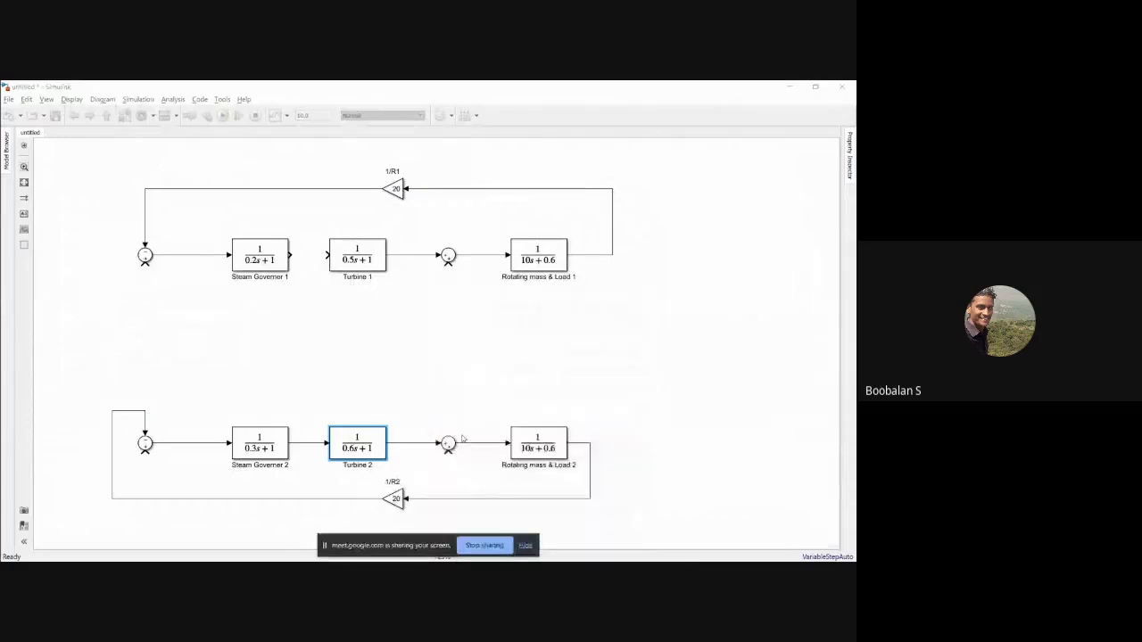
- Switch to the PowerPoint slide show, circle the area 2 rotating mass and load block on the transfer function slide and return to Example 12.4
key(alt+Tab)
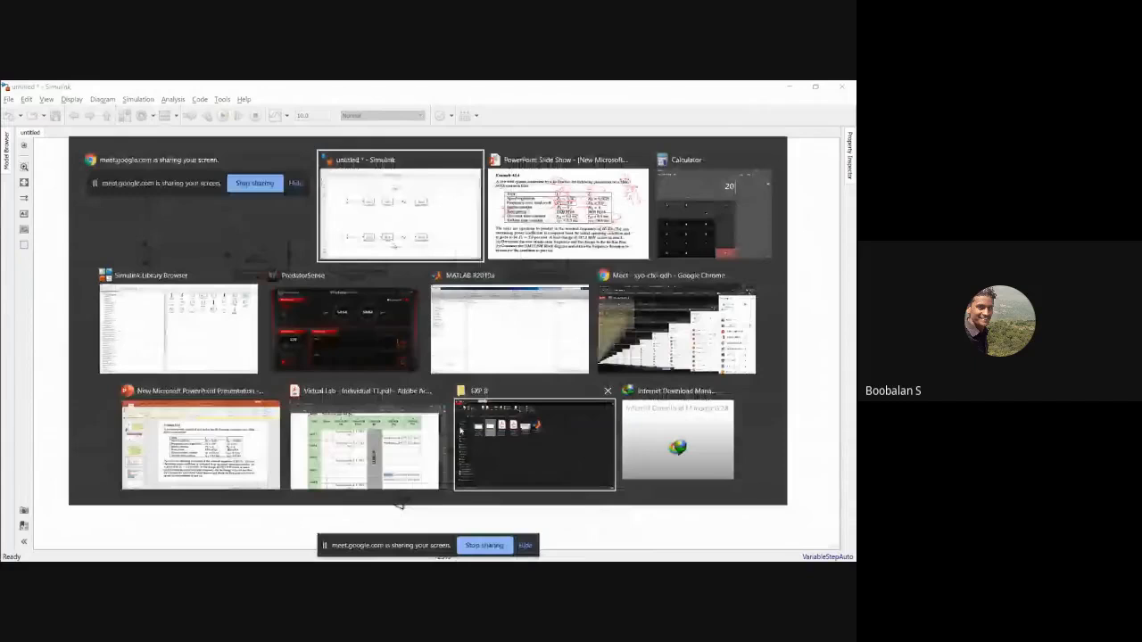
key(alt+Tab)
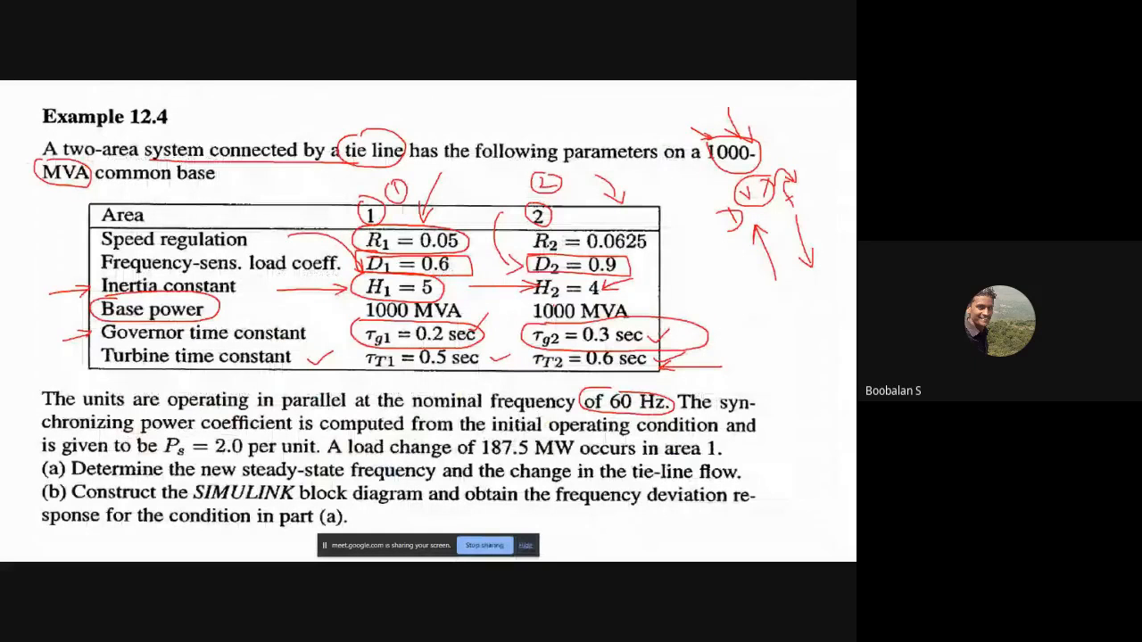
key(Left)
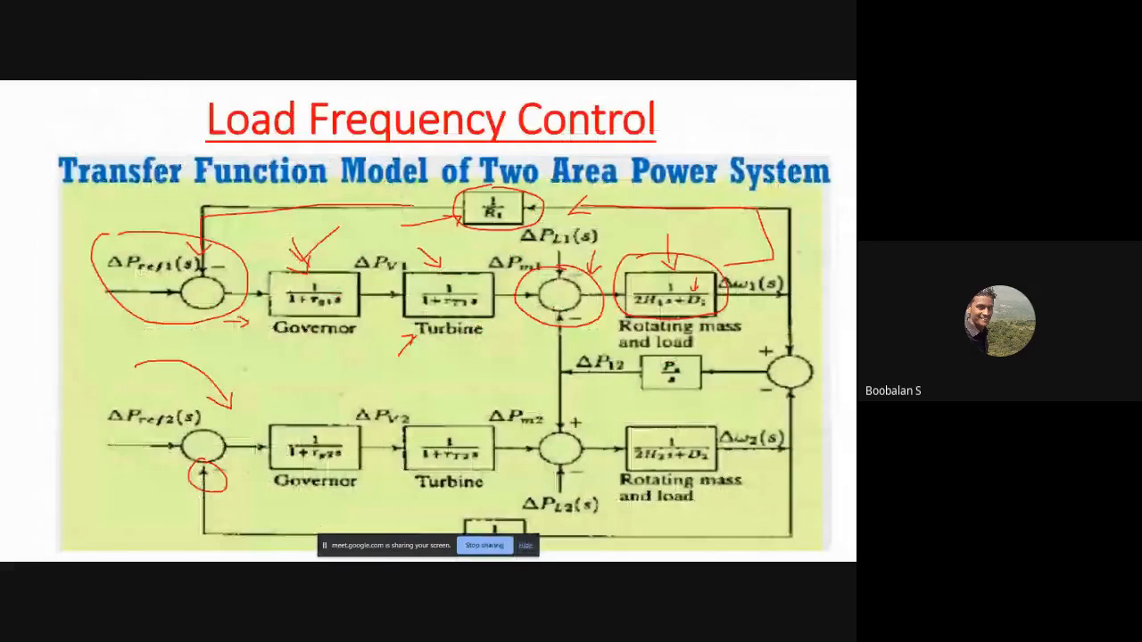
mouse_move(642, 435)
mouse_down()
mouse_move(631, 467)
mouse_move(724, 441)
mouse_move(646, 432)
mouse_up()
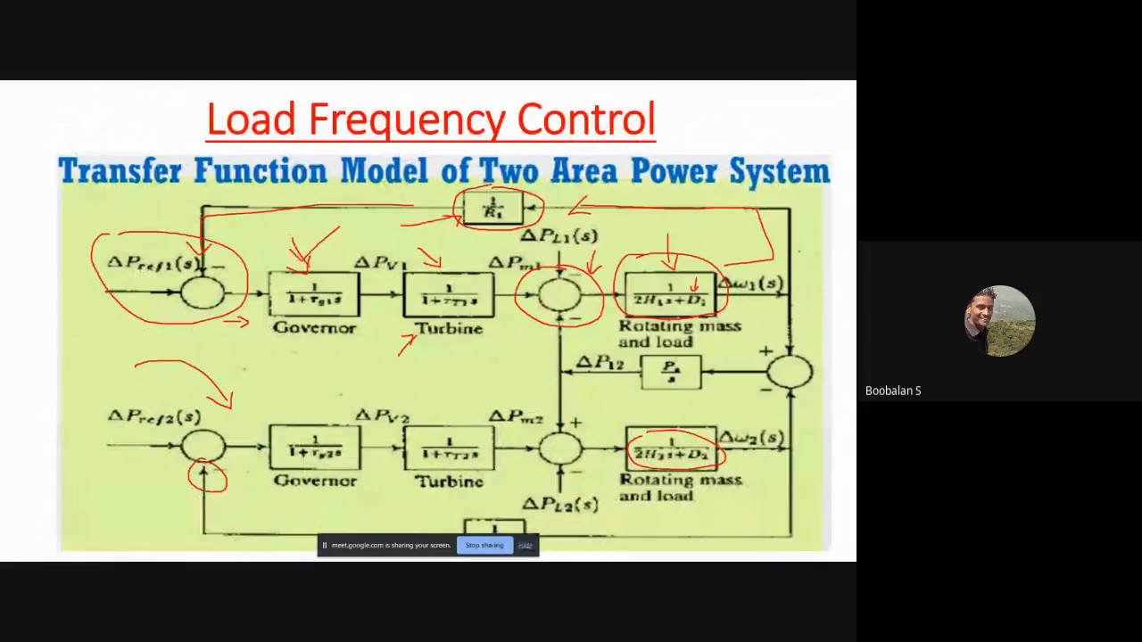
key(Right)
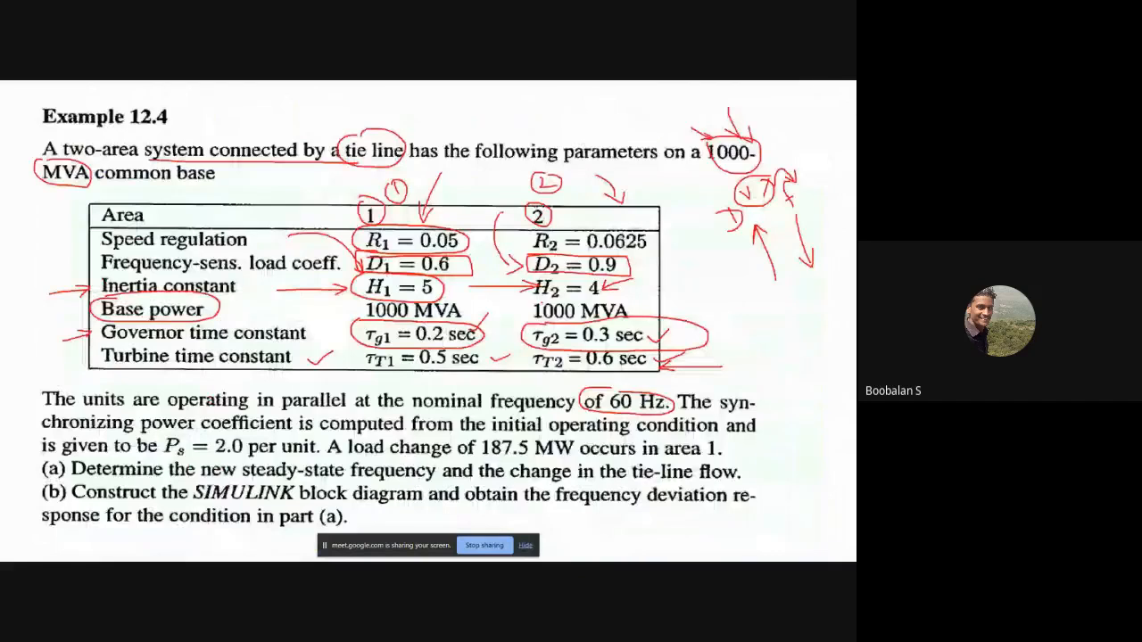
- Switch back to Simulink and change the first denominator coefficient of Rotating mass & Load 2 to 8
key(alt+Tab)
double_click(539, 449)
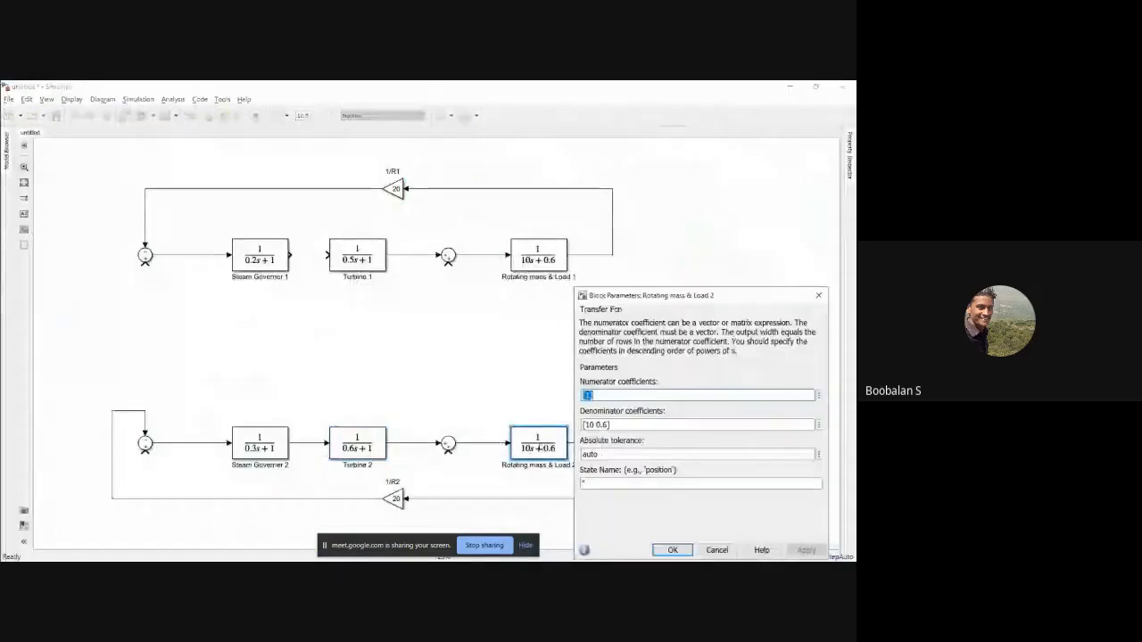
click(594, 425)
click(591, 425)
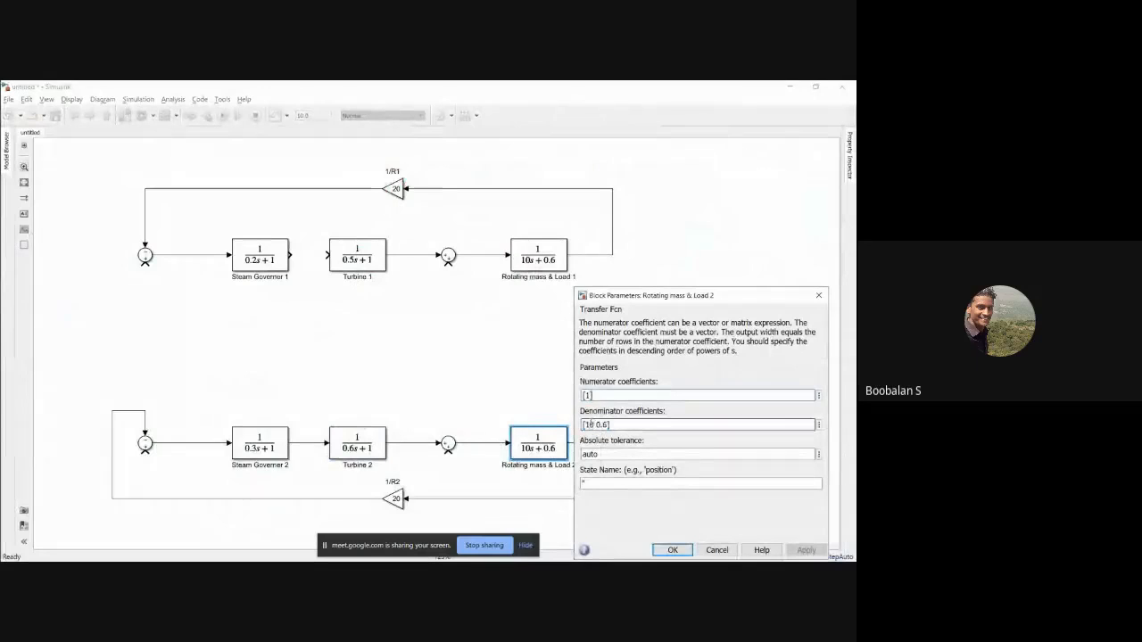
key(BackSpace)
key(BackSpace)
text(8)
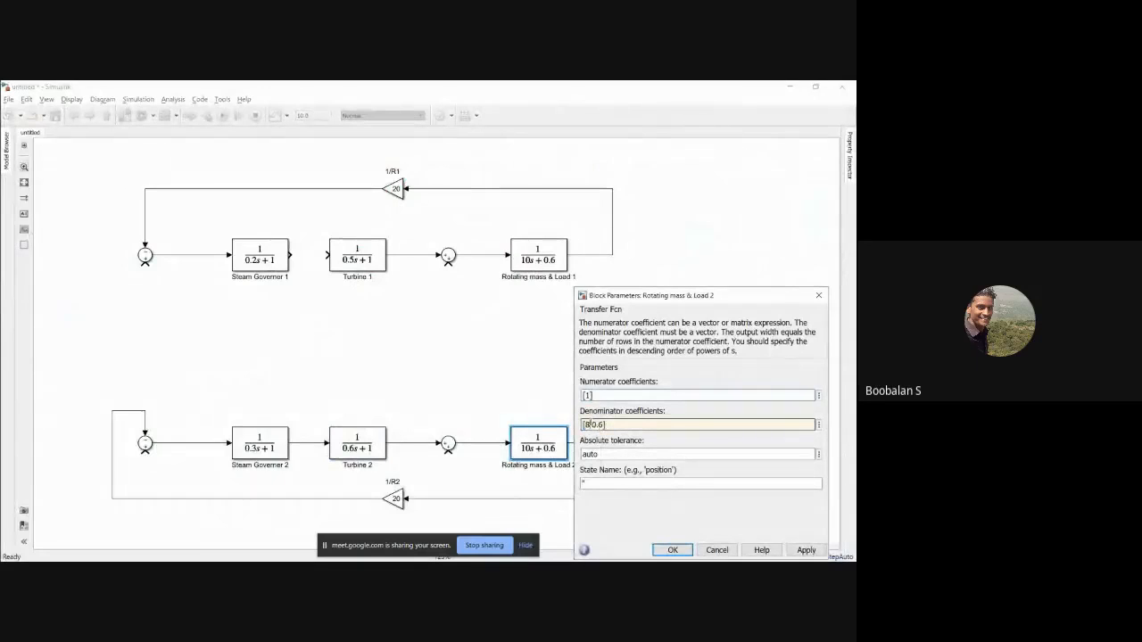
- Switch to the Example 12.4 slide in PowerPoint and ink an arrow beside the area 2 load coefficient D2
key(alt+Tab)
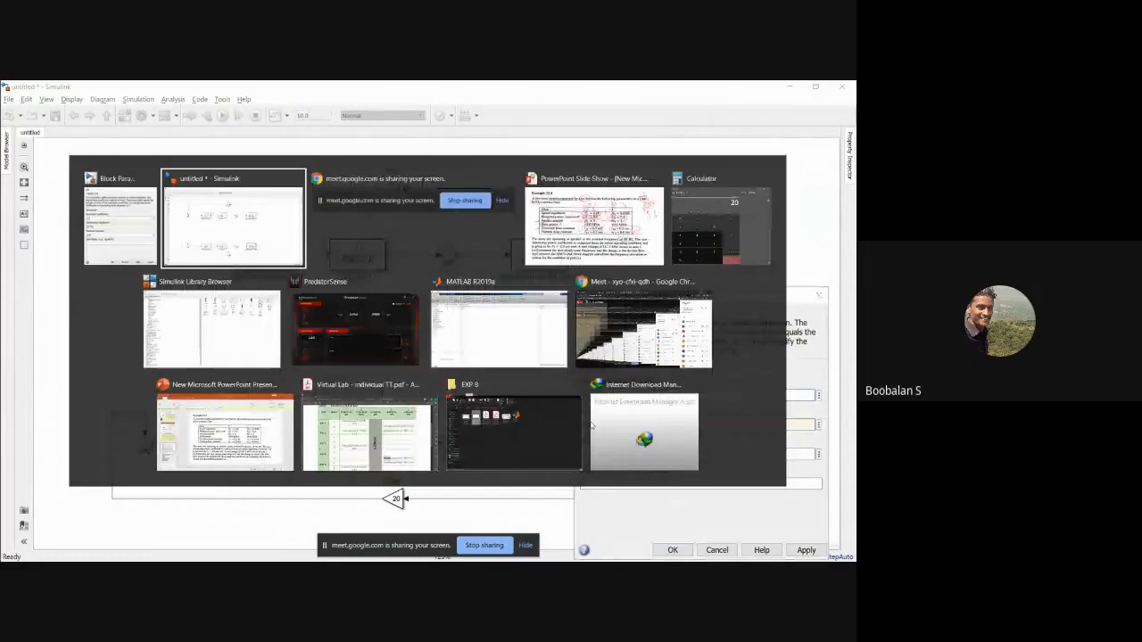
key(alt+Tab)
key(alt+Tab)
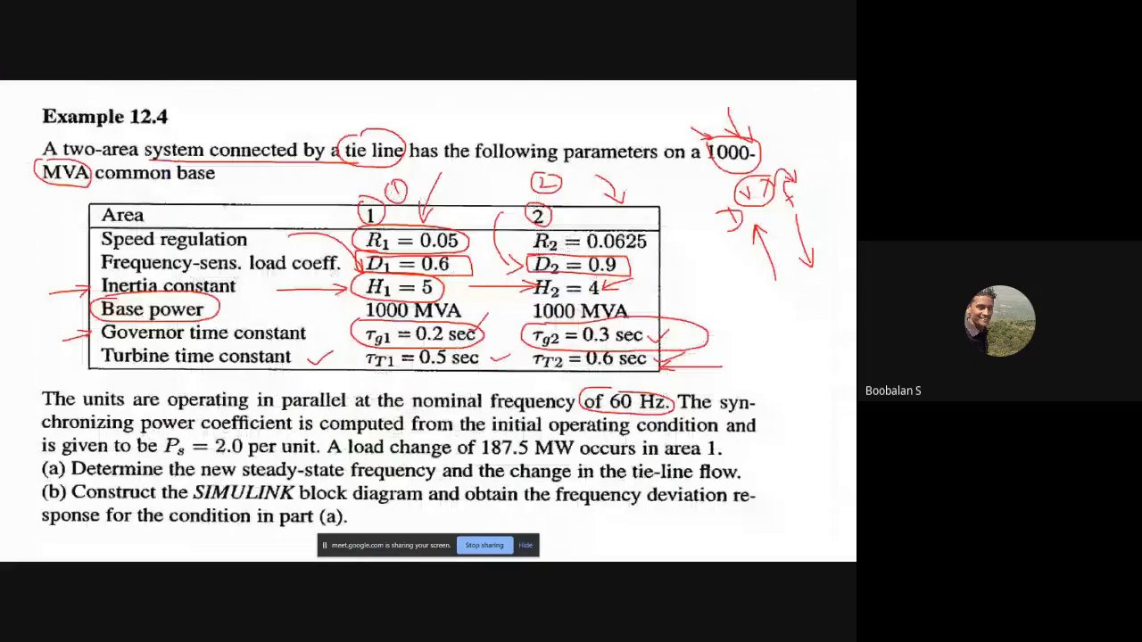
drag(681, 254, 631, 264)
- Switch back to Simulink and complete the denominator coefficients of Rotating mass & Load 2 as [8 0.9]
key(alt+Tab)
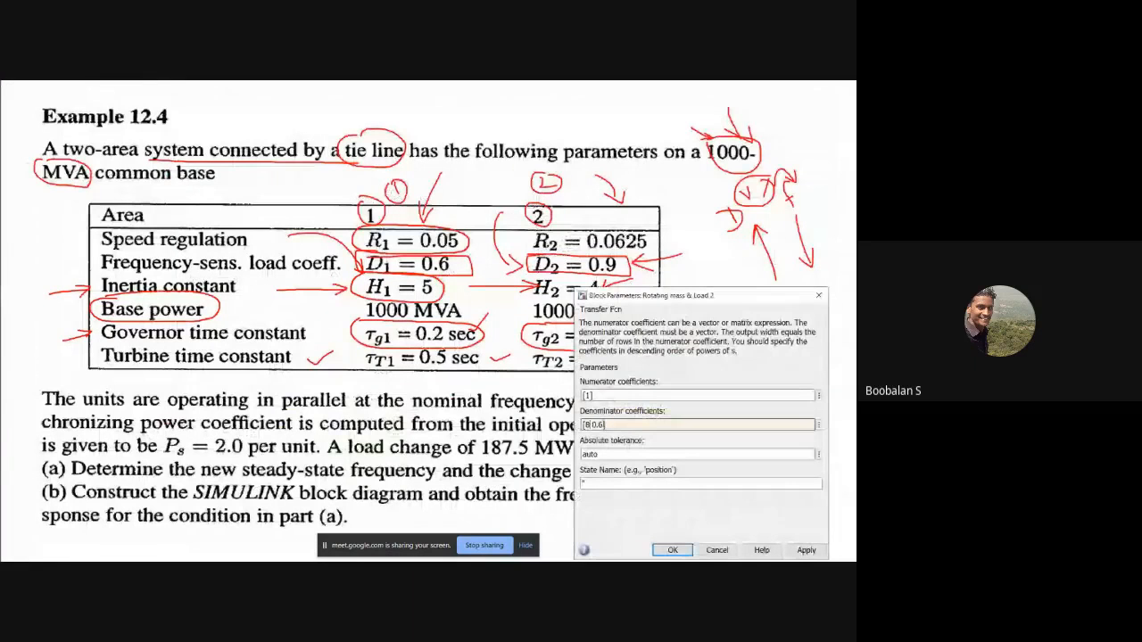
double_click(604, 425)
click(603, 425)
key(BackSpace)
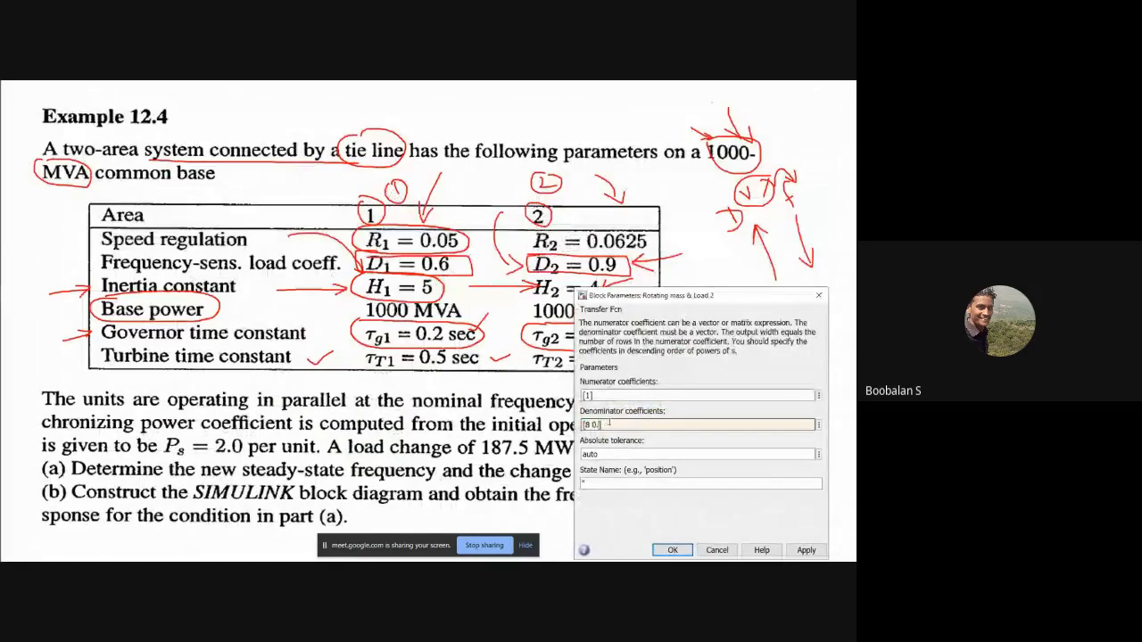
text(9)
click(805, 549)
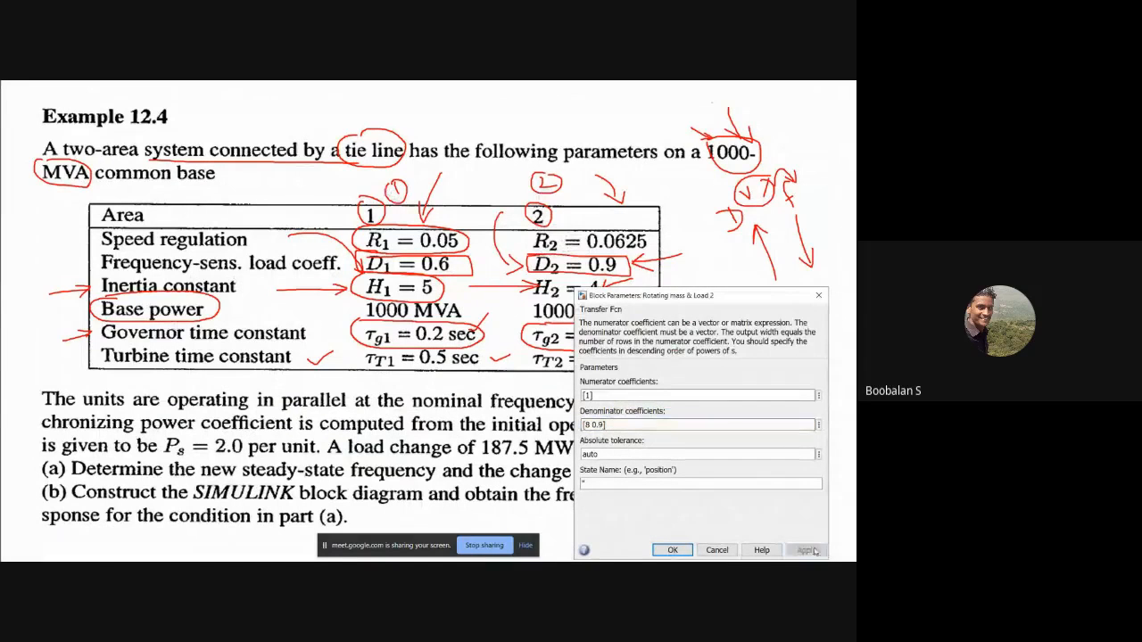
click(672, 550)
key(alt+Tab)
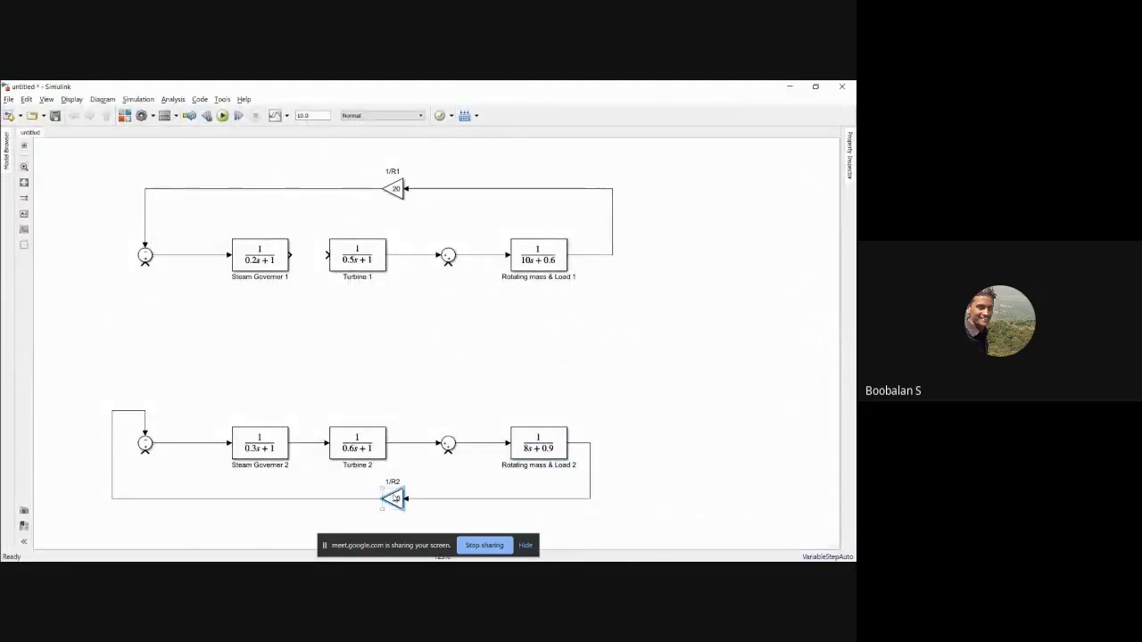
- Shift the 1/R2 gain block slightly left, and switch to the Example 12.4 slide in PowerPoint to point an ink arrow at R2
drag(402, 502, 384, 507)
click(409, 496)
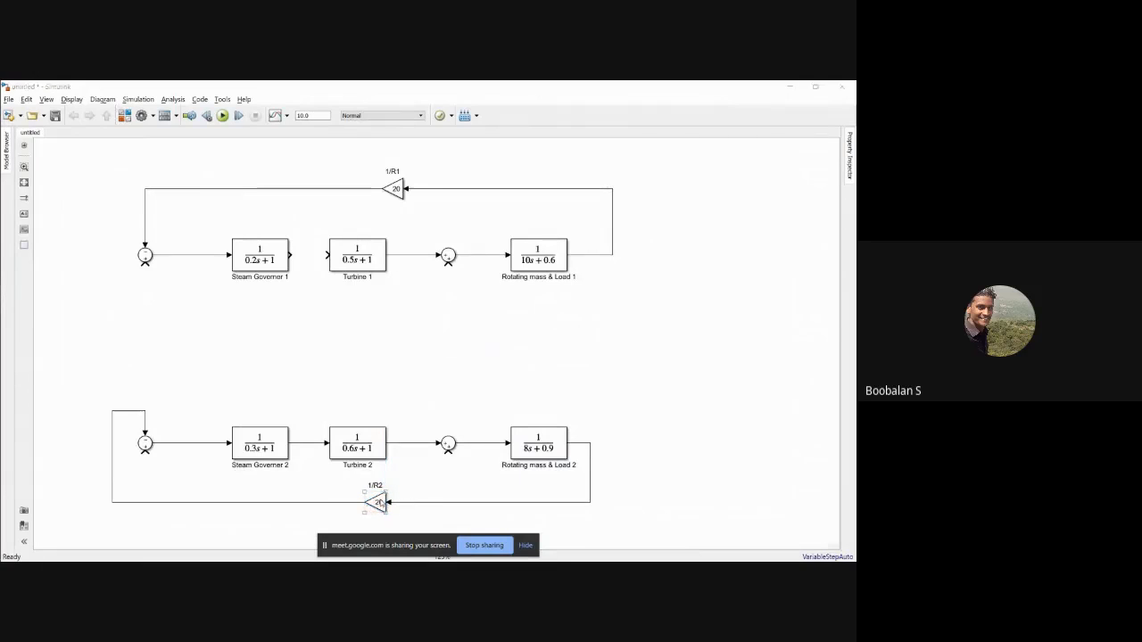
key(alt+Tab)
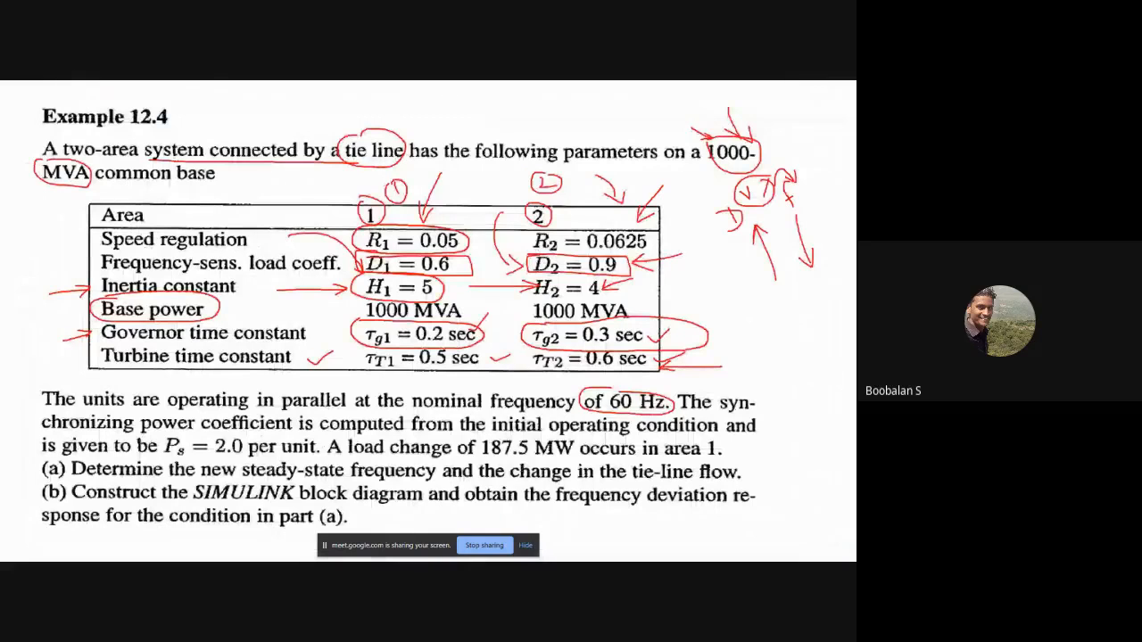
- Switch to Calculator, clear the previous entry and enter 1 as the numerator for computing 1/R2
key(alt+Tab)
key(alt+Tab)
key(alt+Tab)
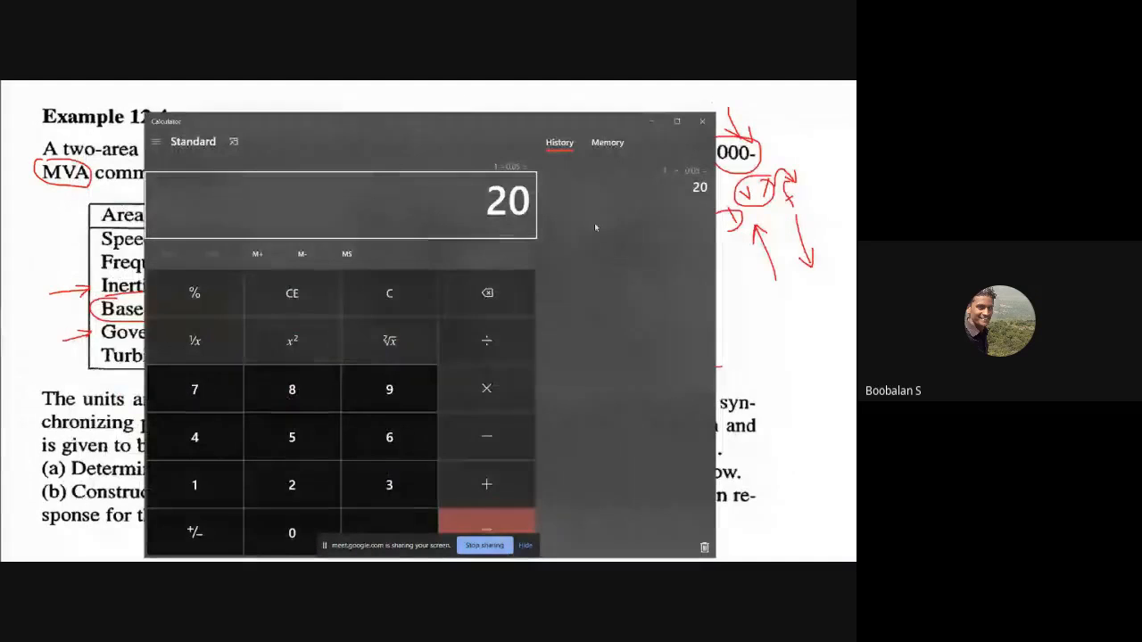
click(315, 295)
text(1)
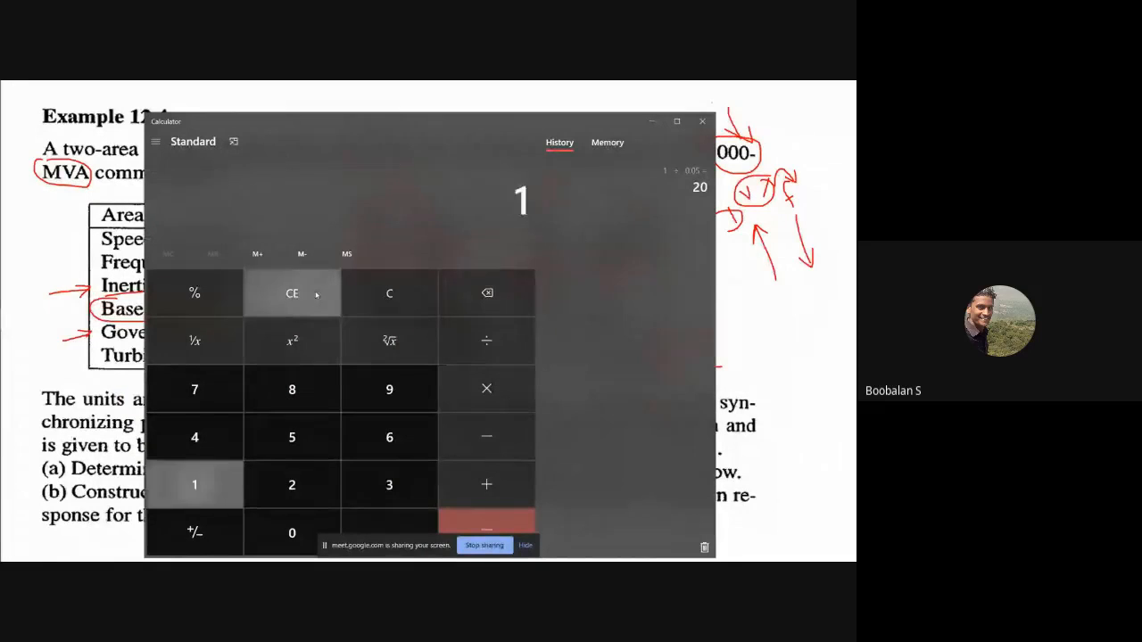
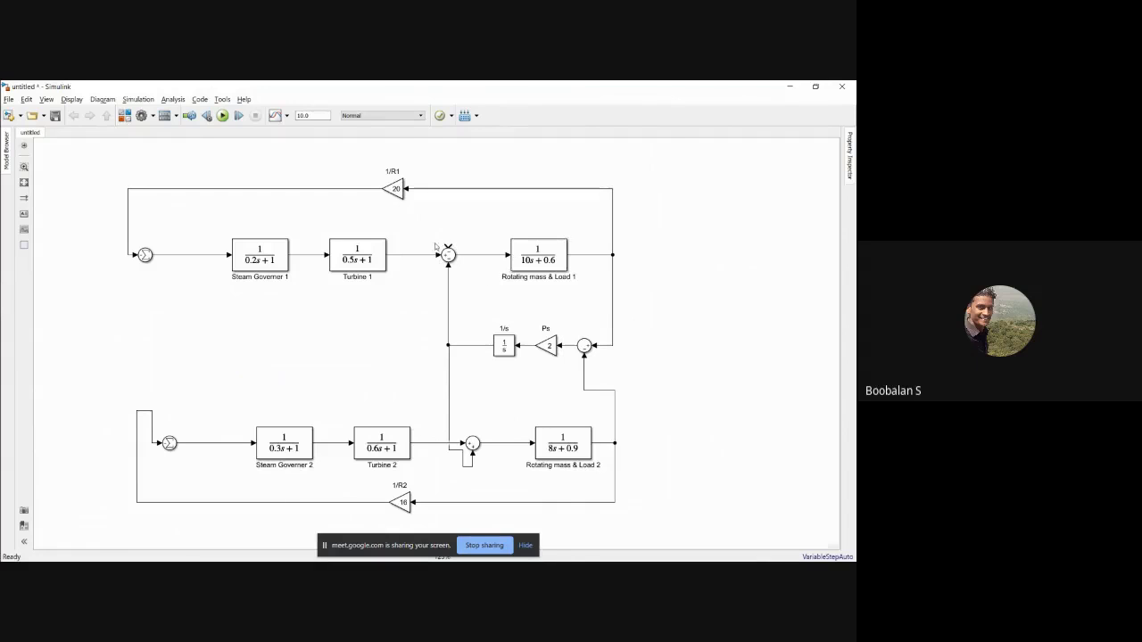
- Check the reference block diagram in the PowerPoint slide show, and add a Scope from Simulink's Commonly Used Blocks to the model
key(alt+Tab)
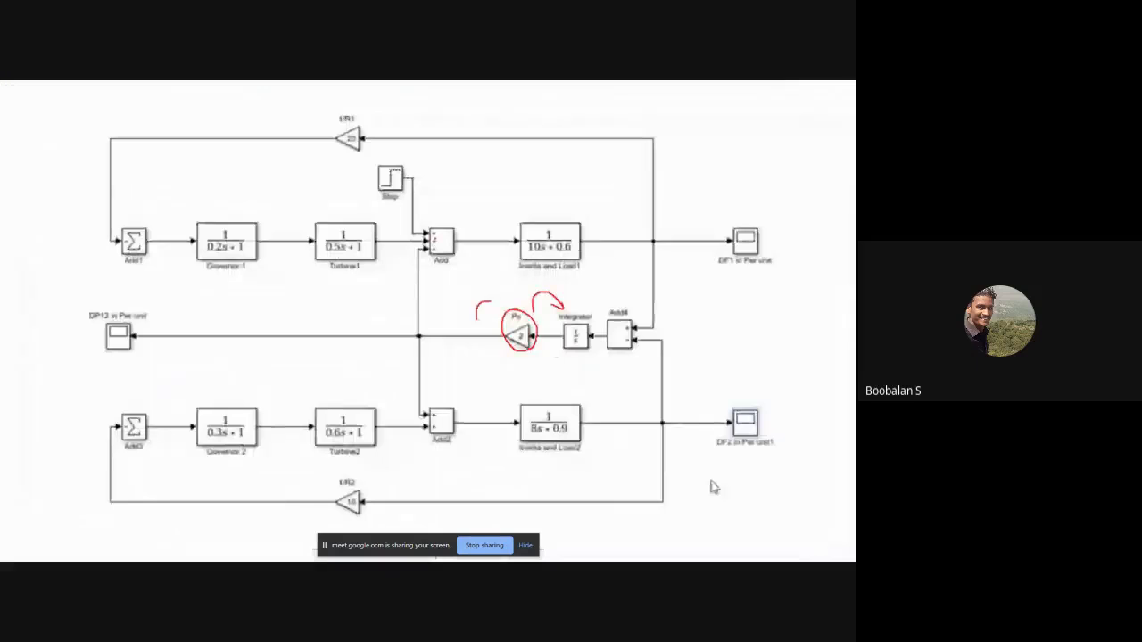
key(alt+Tab)
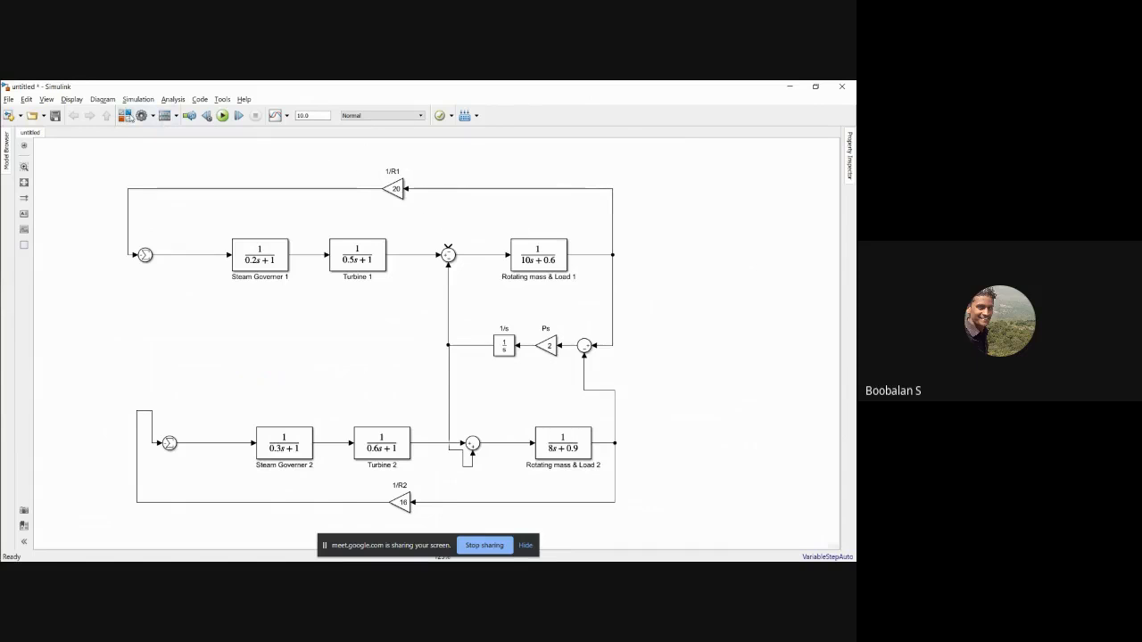
click(127, 116)
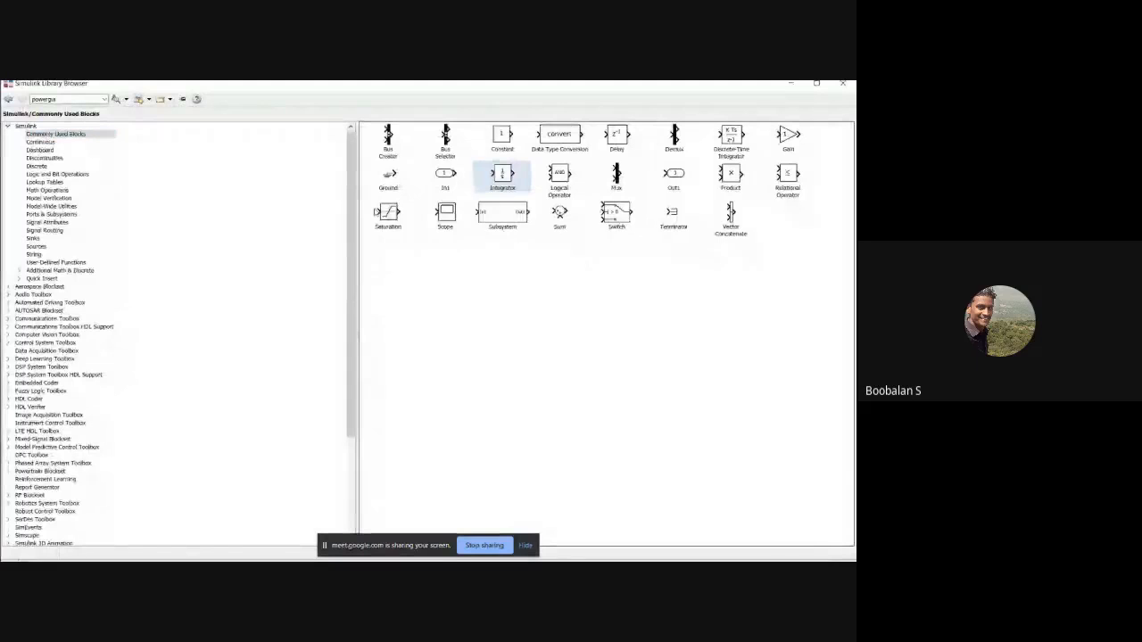
right_click(457, 210)
click(470, 216)
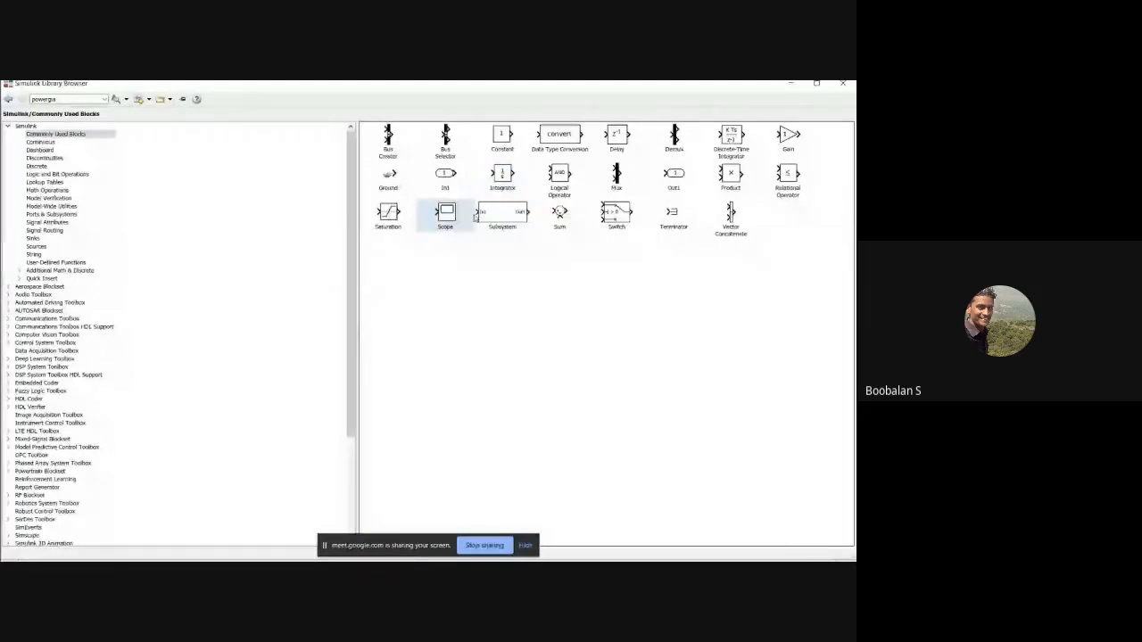
- Connect the Scope's input to the area 1 output line after Rotating mass & Load 1
drag(435, 342, 614, 255)
key(Delete)
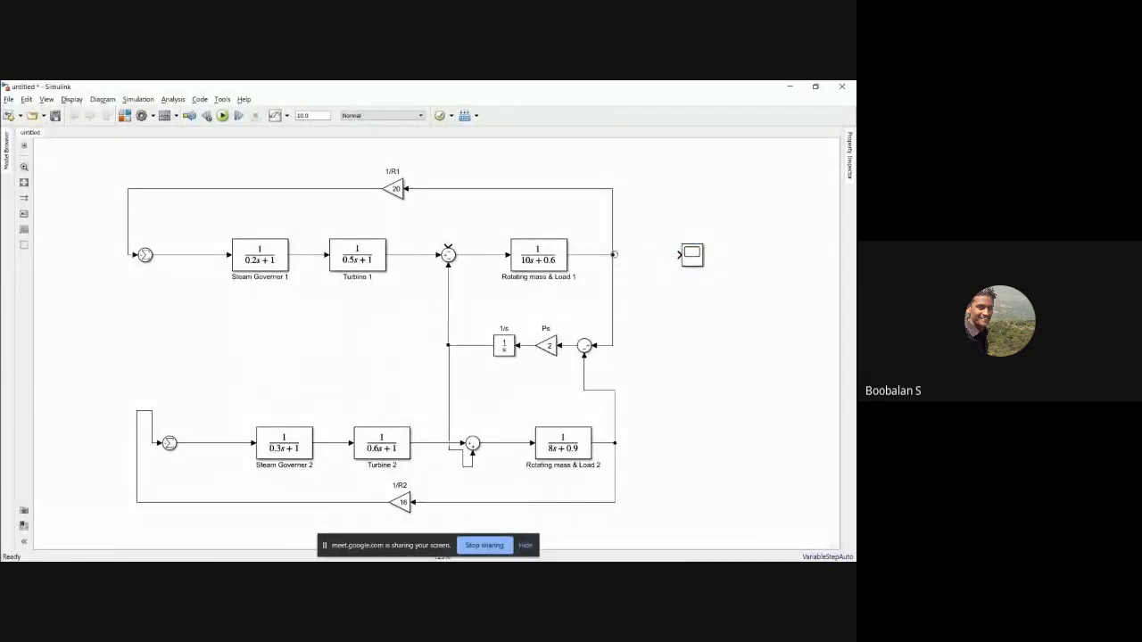
drag(677, 255, 625, 255)
- Name the Scope "Delta F area 1 in p.u" and move it slightly further right along the output line
click(694, 265)
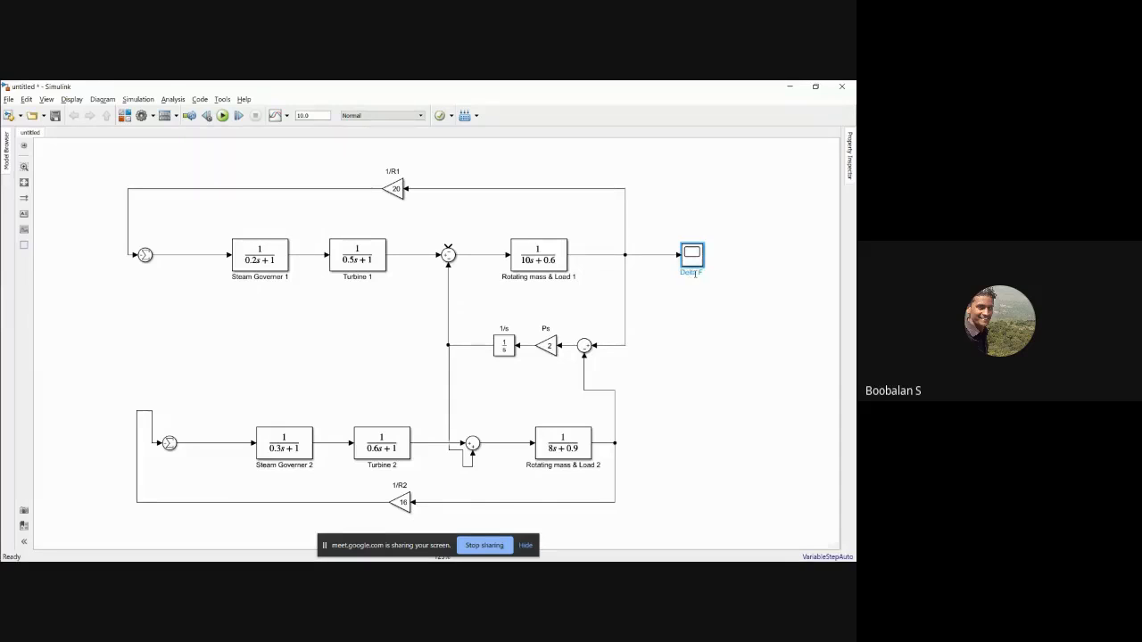
text(area 1)
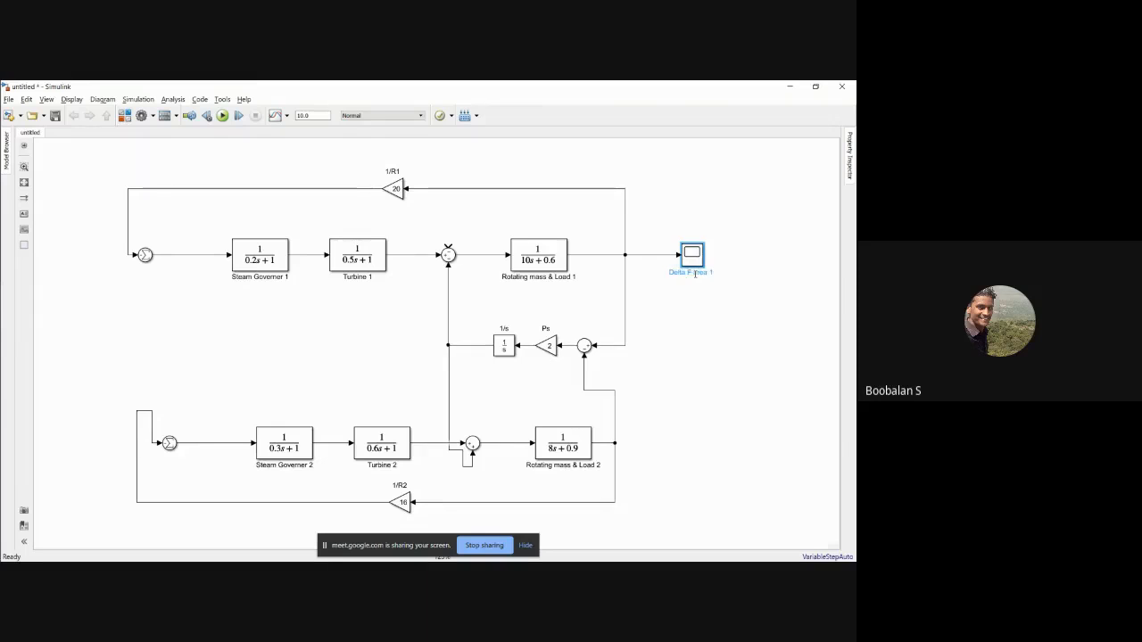
text( in p.u)
click(710, 354)
drag(695, 263, 719, 265)
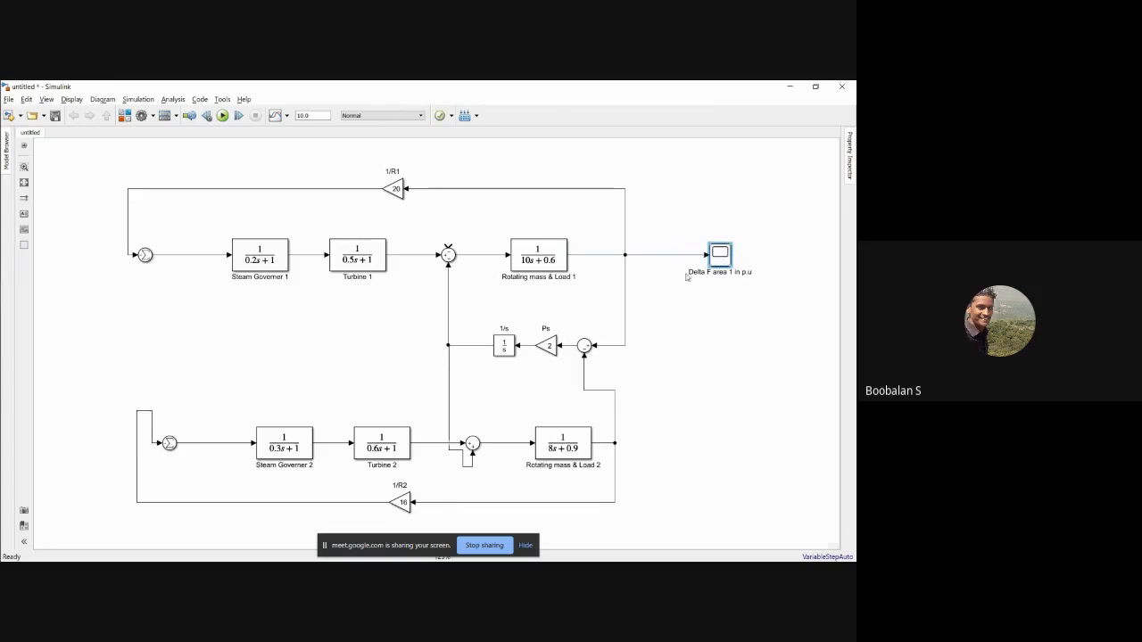
- Insert a Simulink Constant block below the area 1 output line and set its constant value to 60
double_click(658, 314)
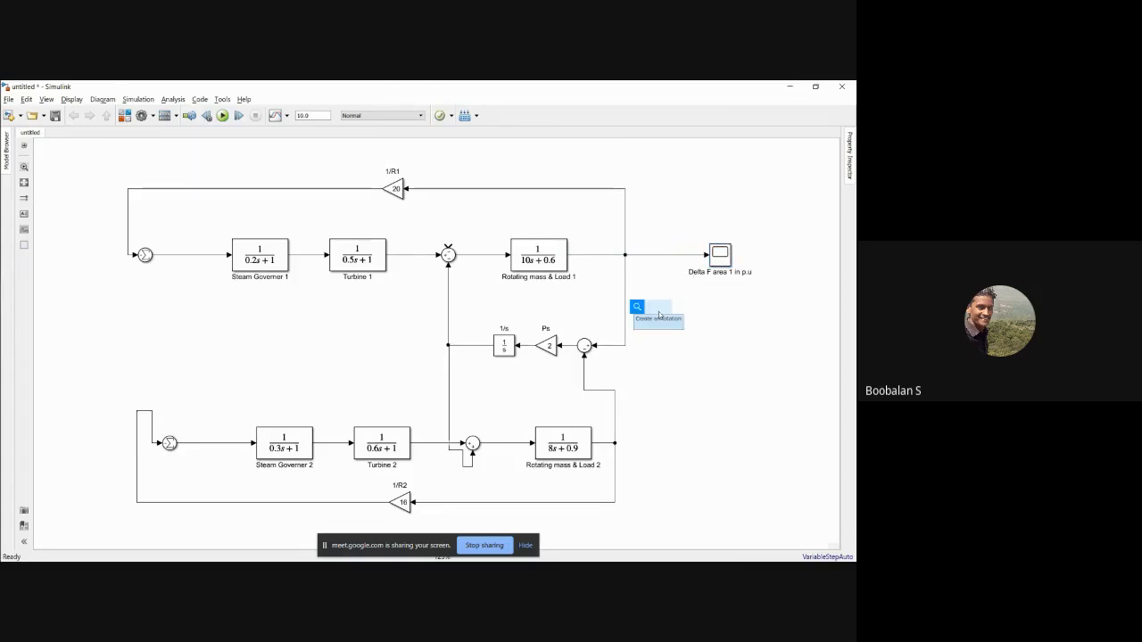
text(cons)
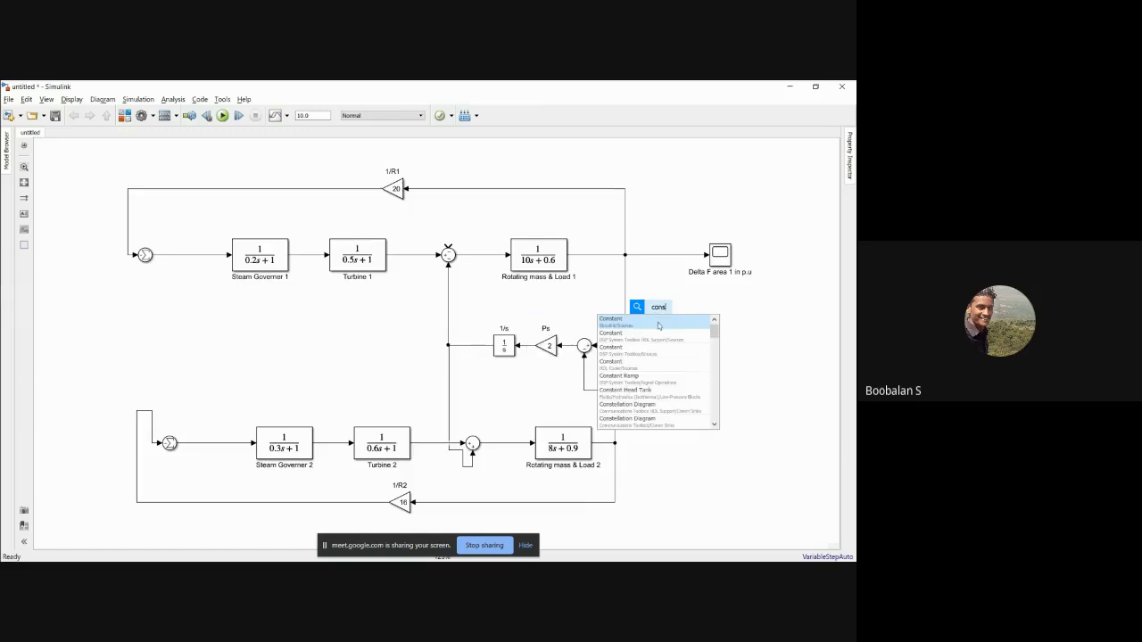
click(658, 322)
double_click(660, 310)
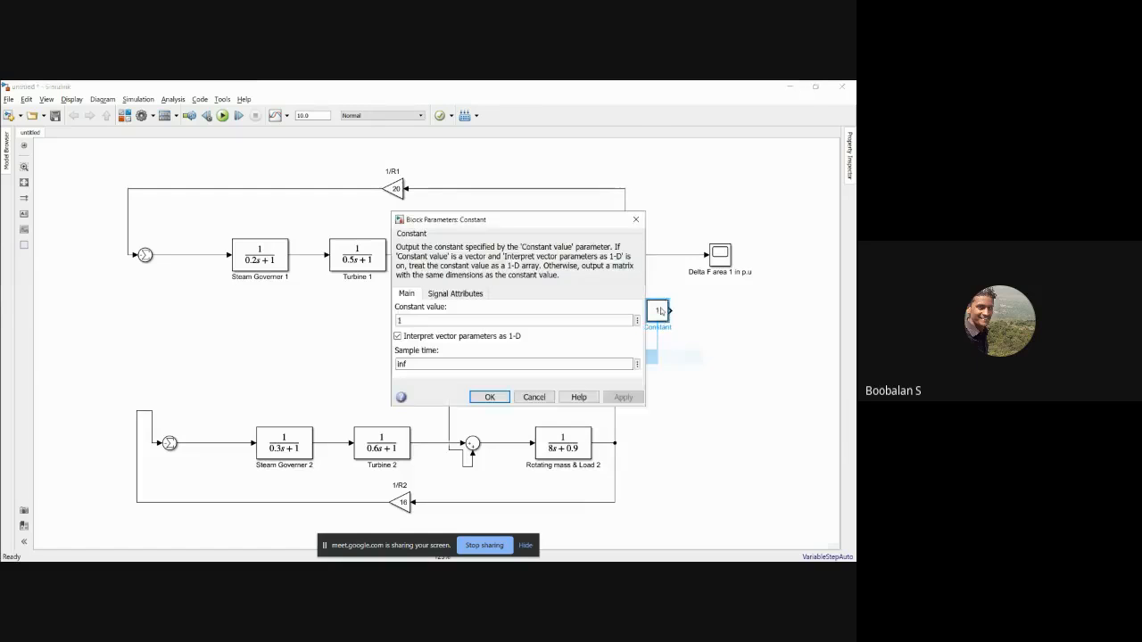
text(60)
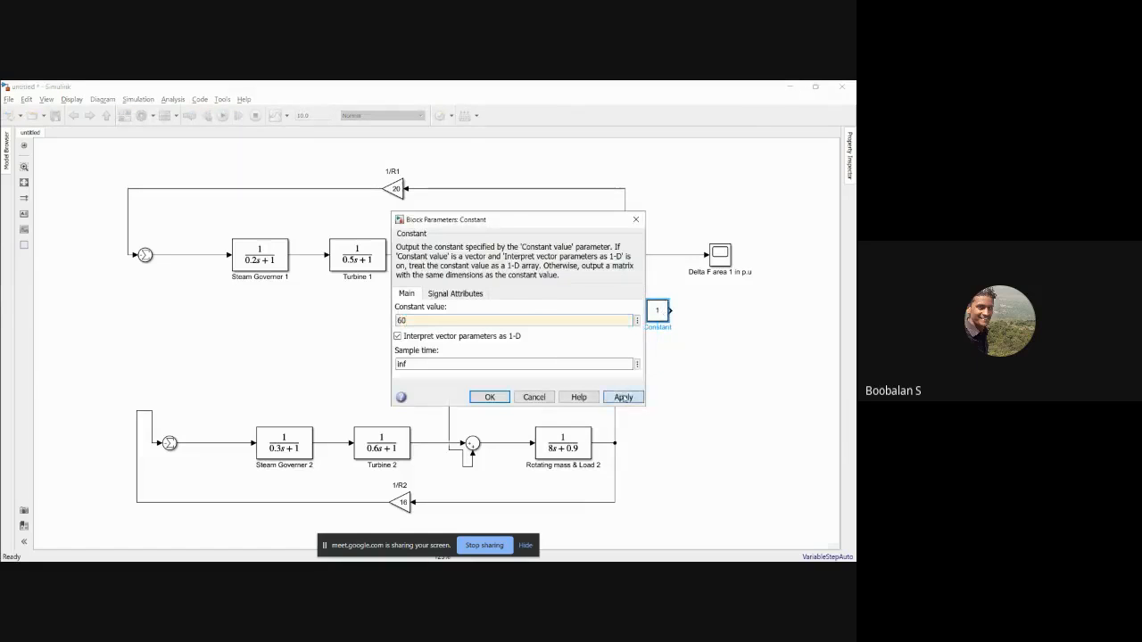
click(490, 397)
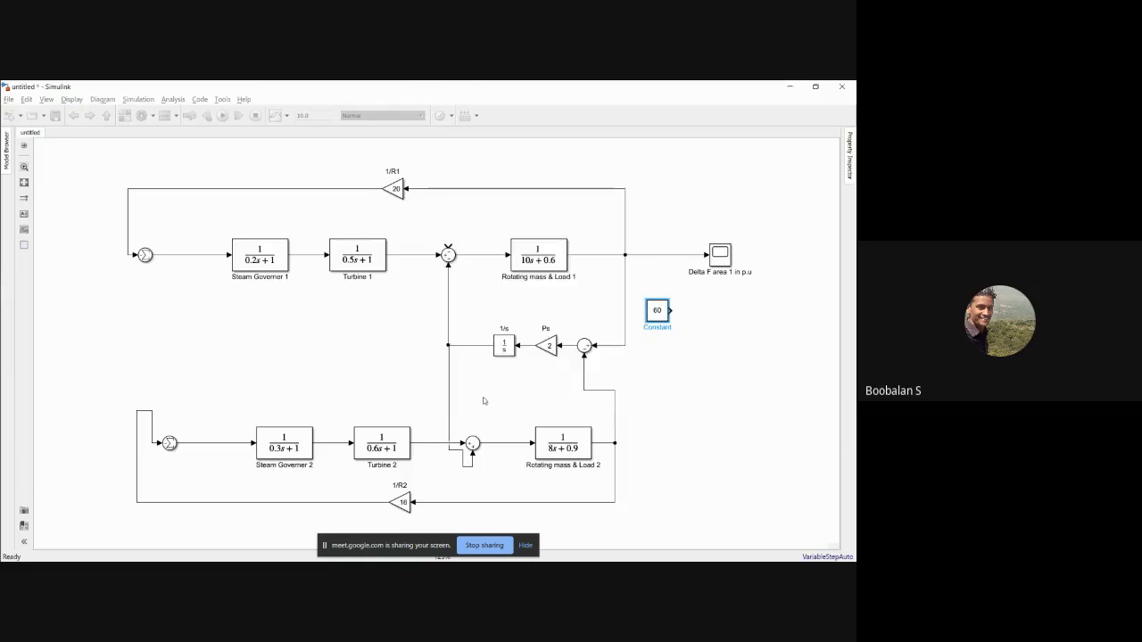
- Rename the 60 Constant block as "Base area Frequency 60 Hz"
double_click(662, 327)
text(H)
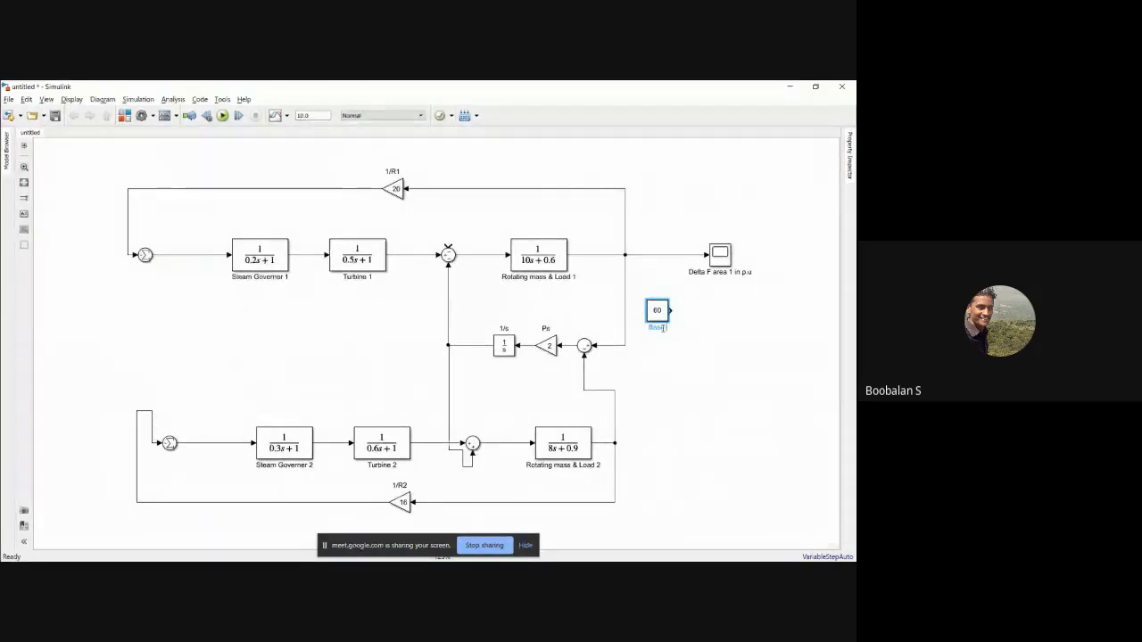
text(ase area)
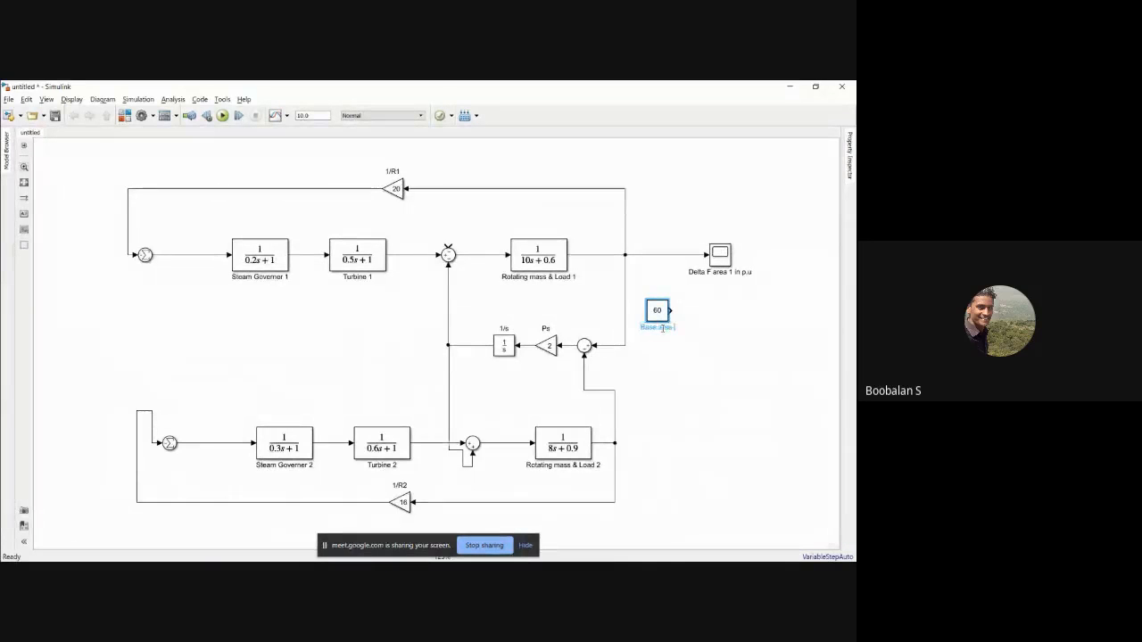
text( Fr)
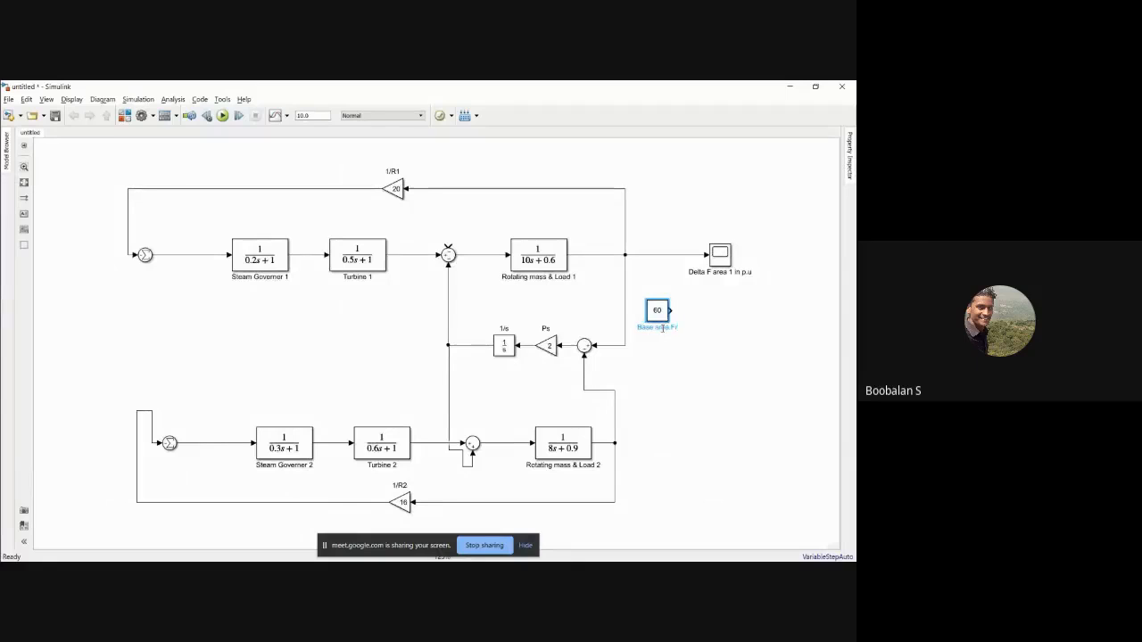
text(equency 60 Hz)
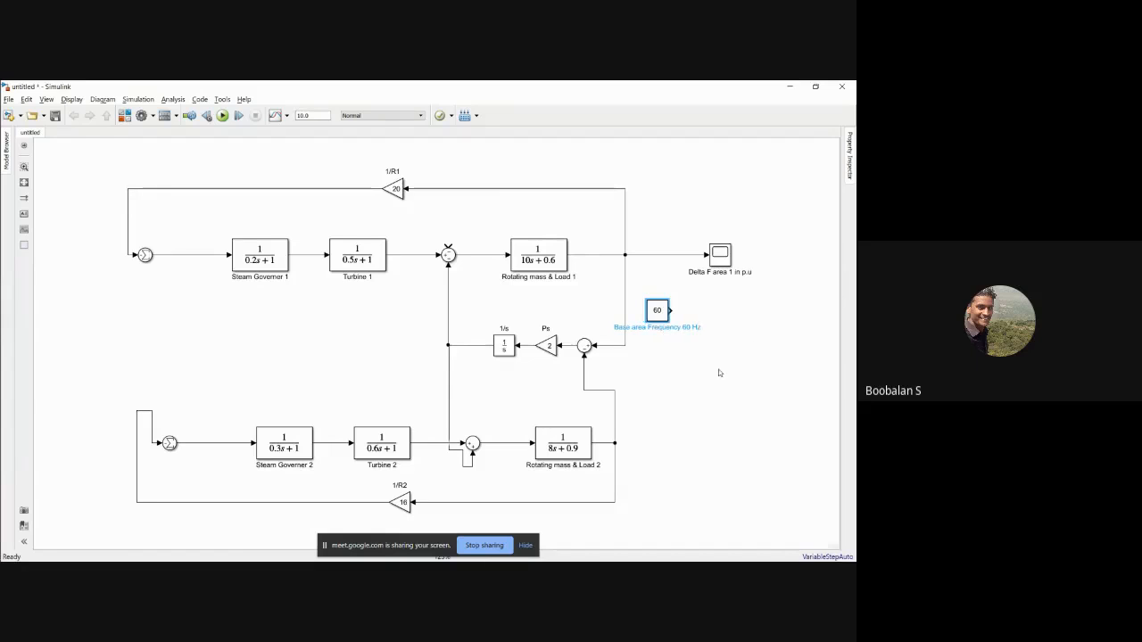
click(720, 372)
- Shift the base frequency Constant slightly right and down, and move the area 1 p.u. Scope further right along its output line
drag(660, 315, 681, 319)
click(740, 323)
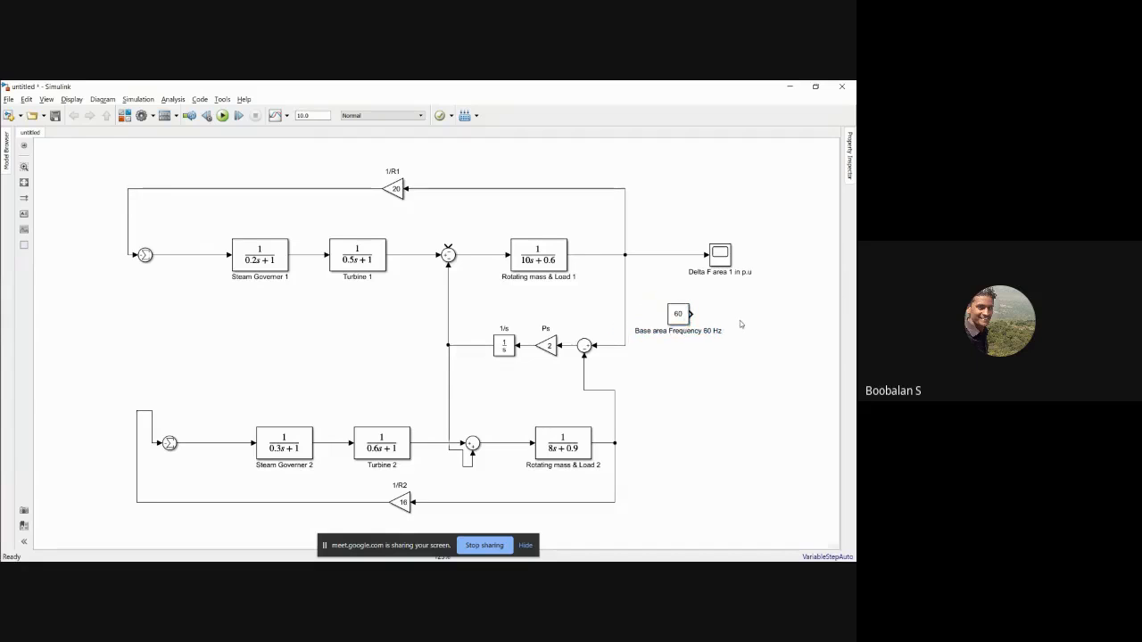
drag(725, 257, 741, 256)
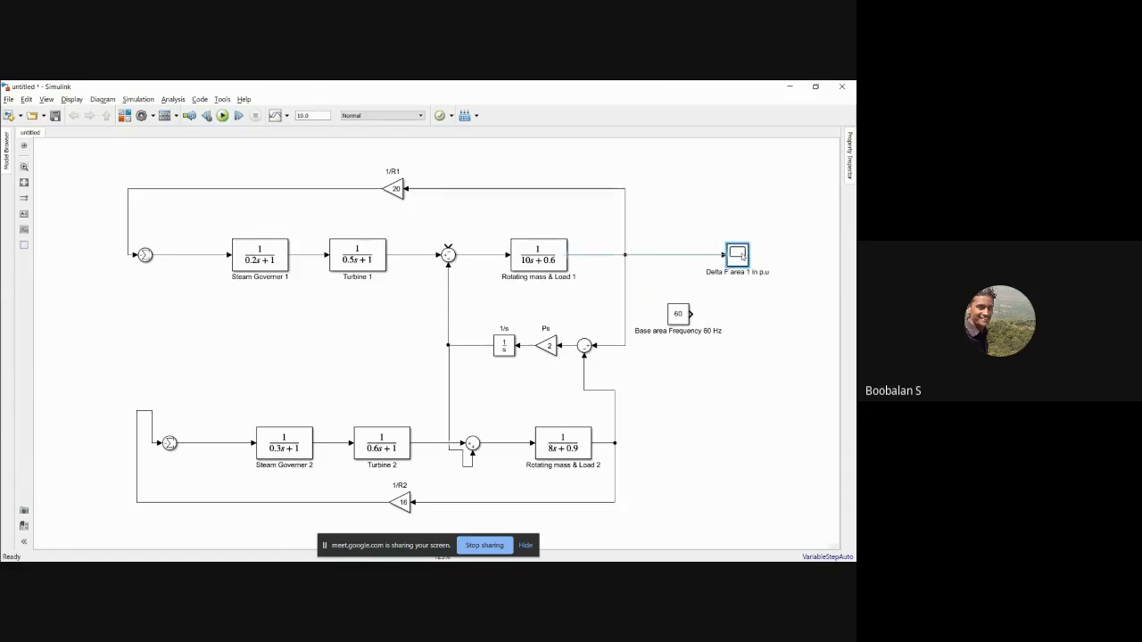
click(741, 316)
drag(680, 317, 680, 323)
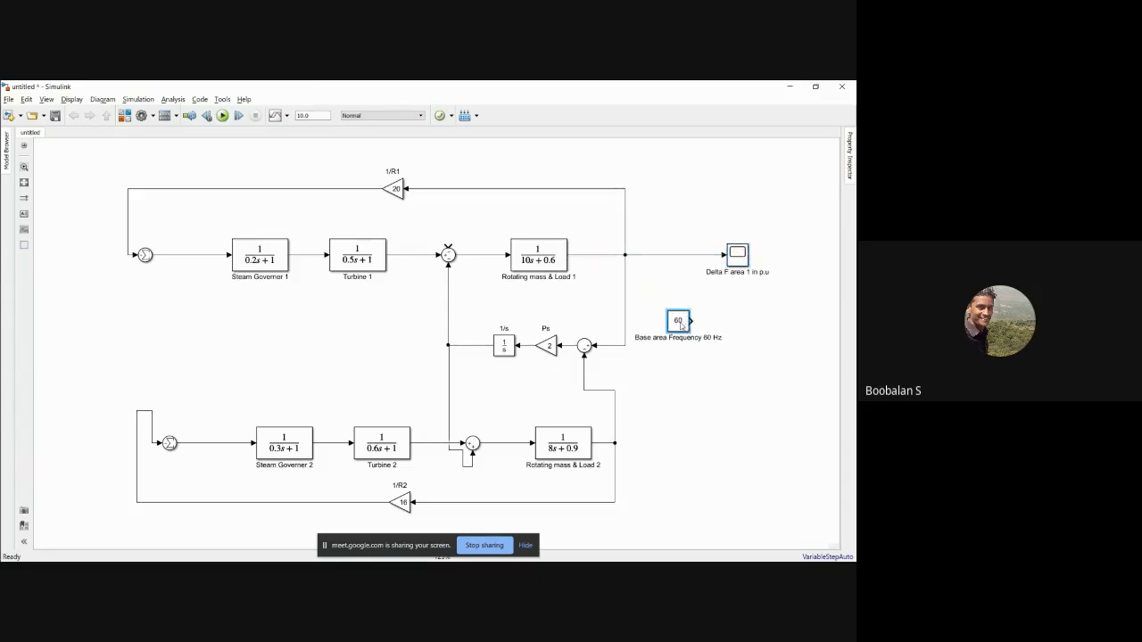
- Insert a Product block to the right of the base frequency Constant
double_click(749, 327)
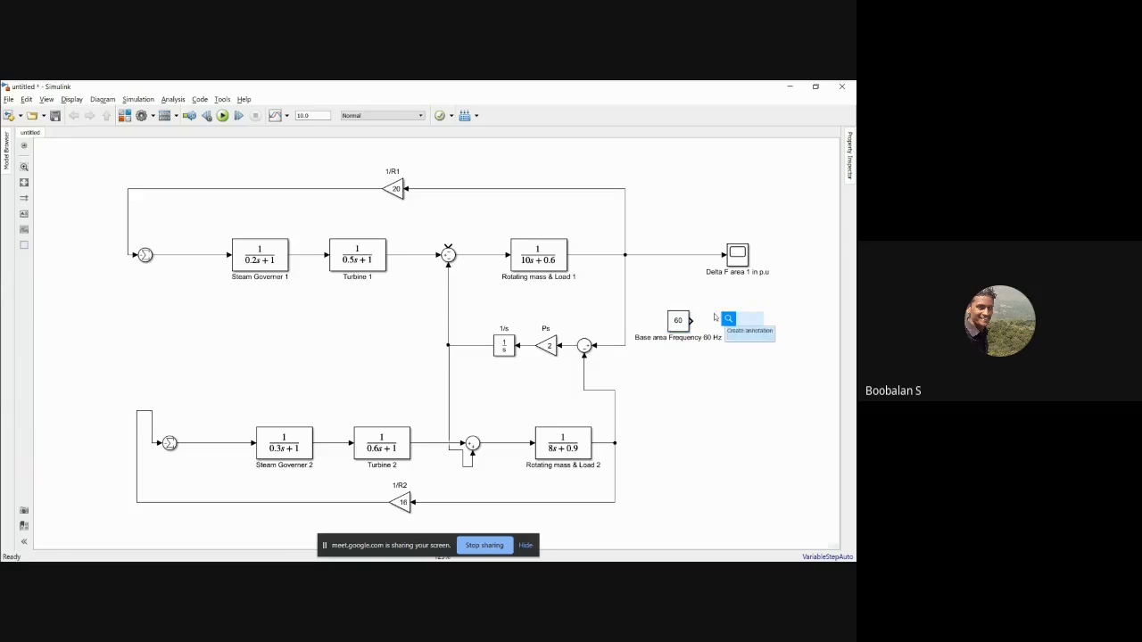
text(pri)
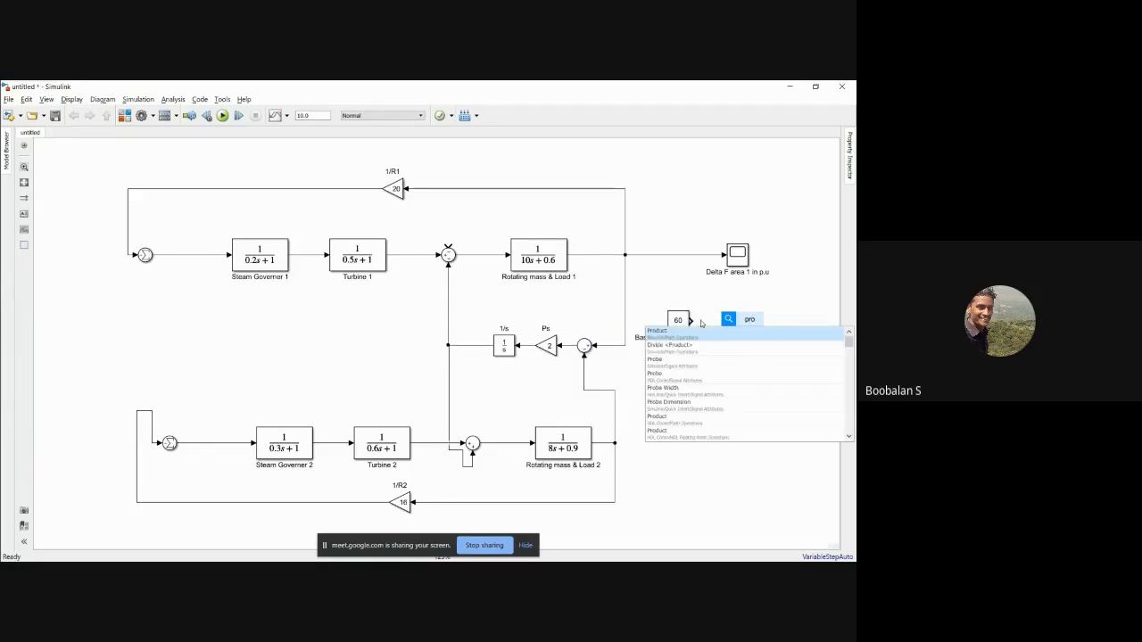
click(704, 332)
drag(754, 330, 764, 333)
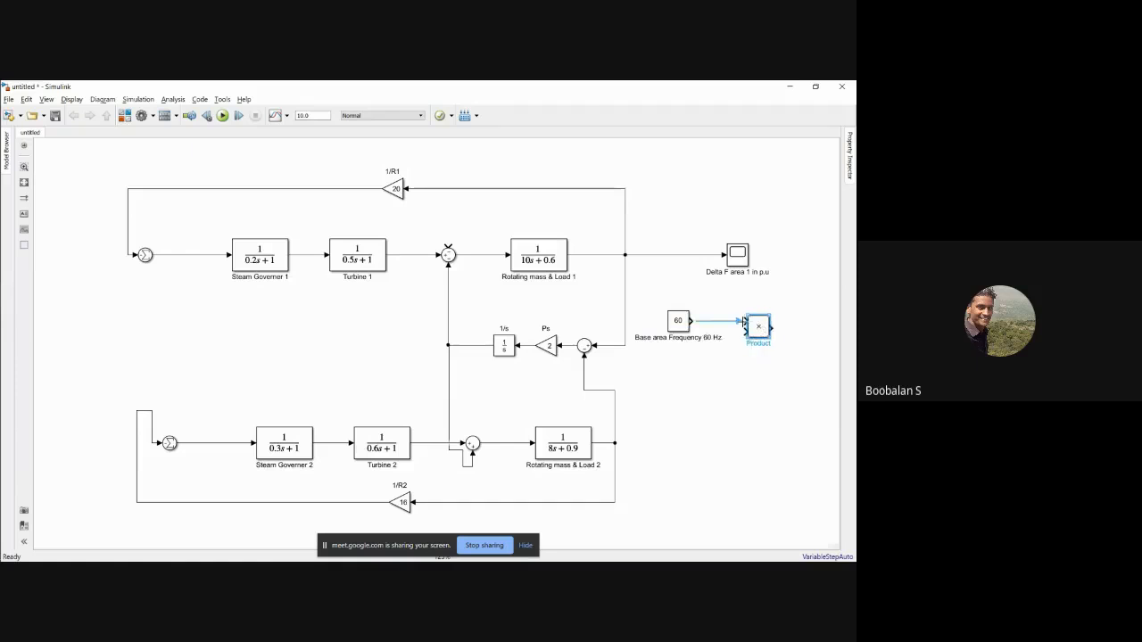
- Lower the 60 Constant, and connect the area 1 output line and the Constant to the Product block's two inputs
drag(677, 320, 682, 359)
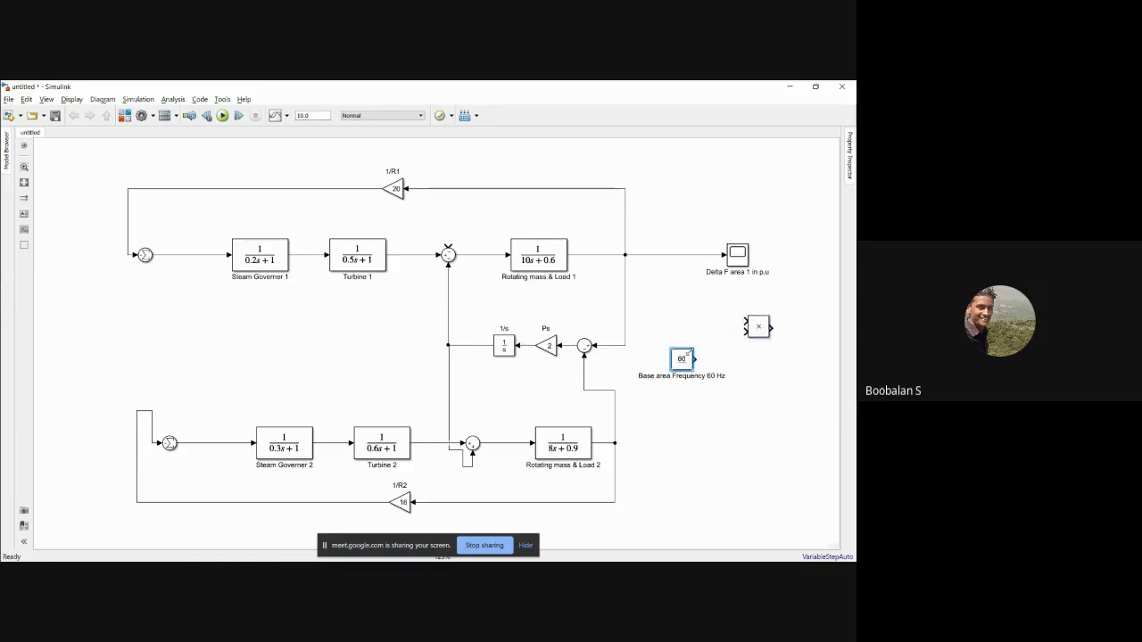
drag(745, 321, 678, 255)
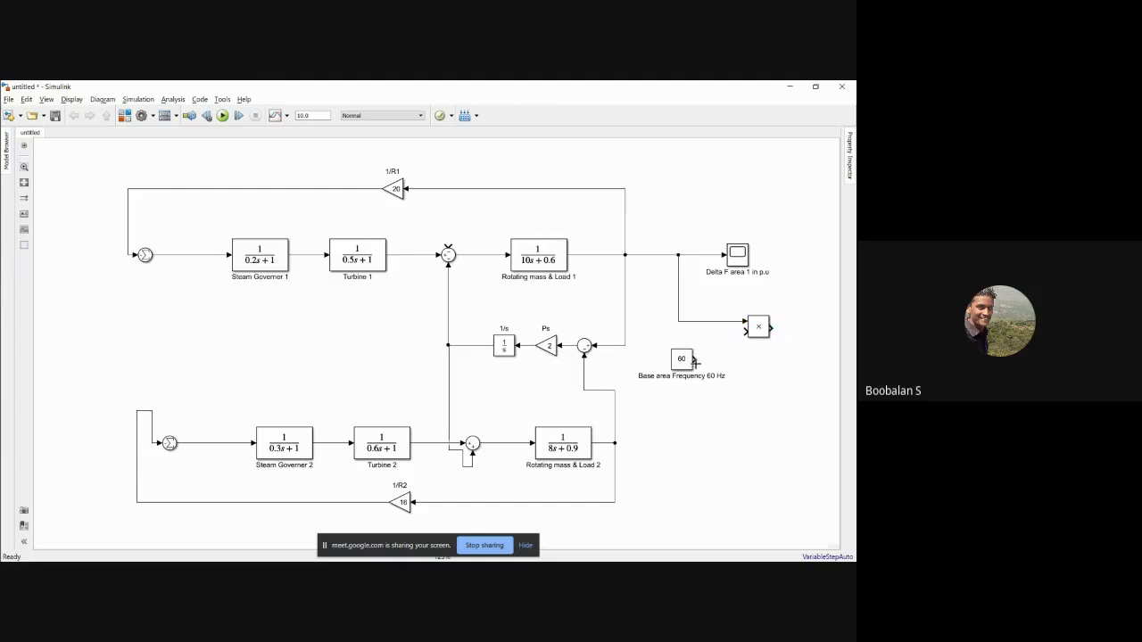
drag(695, 358, 743, 331)
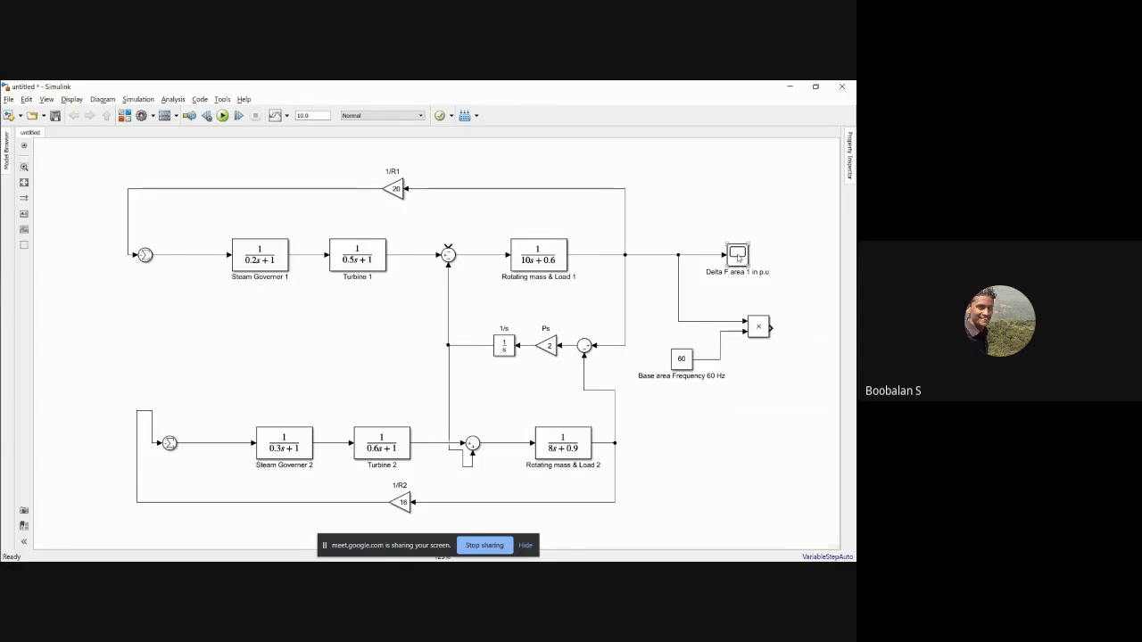
- Copy the area 1 Scope to the Product block's output and name the copy "Delta F area 1 in Hz"
drag(743, 259, 720, 330)
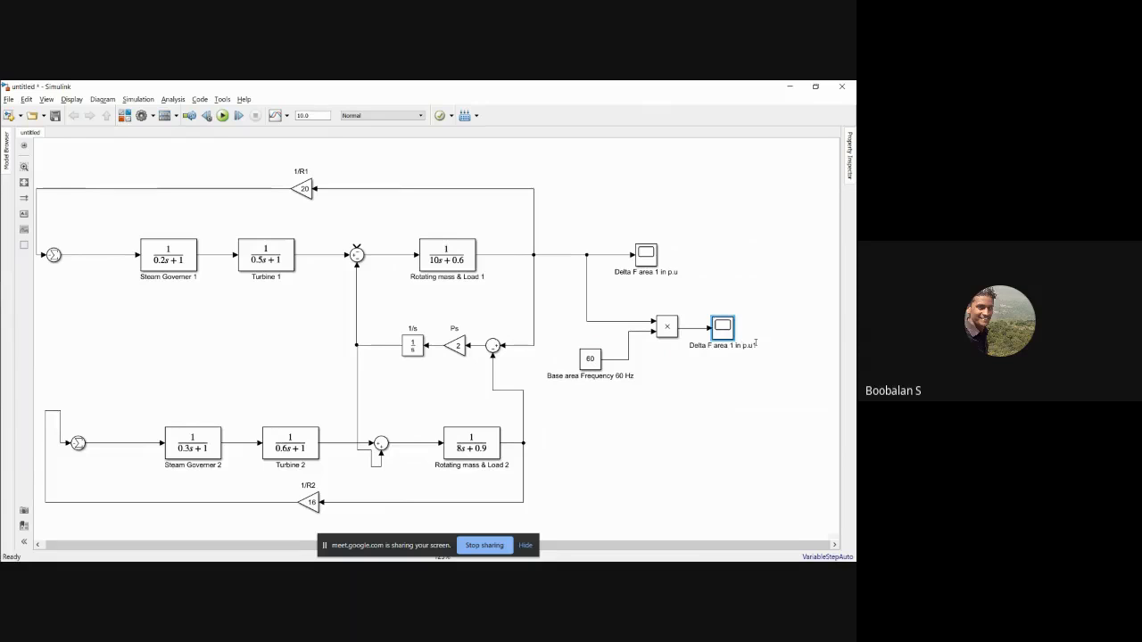
key(BackSpace)
key(BackSpace)
key(BackSpace)
key(BackSpace)
key(BackSpace)
text(Hz)
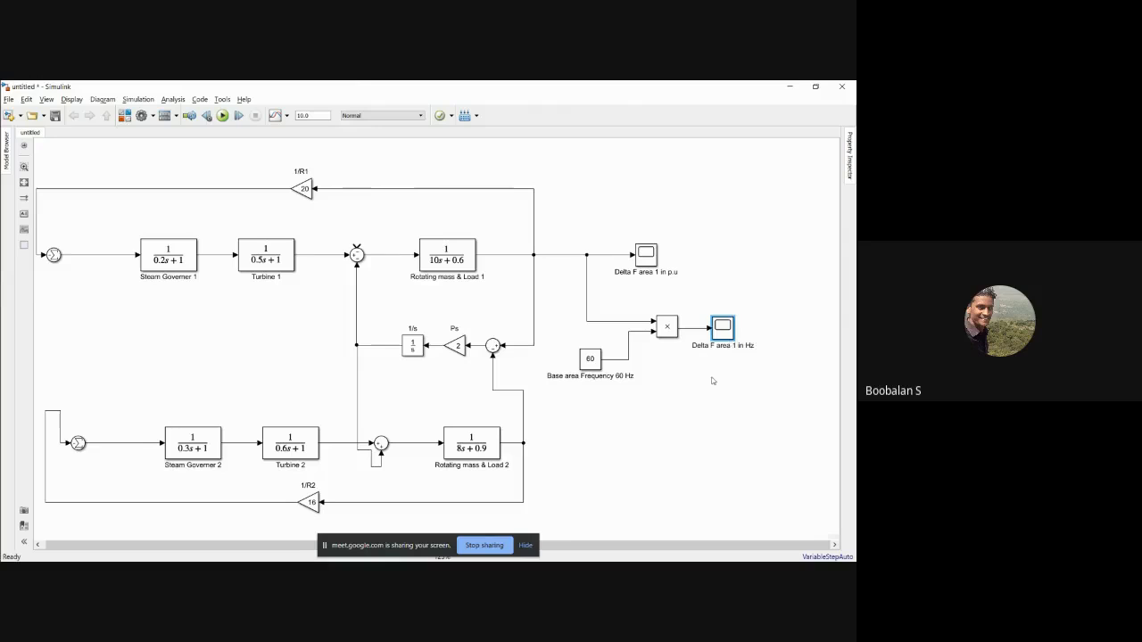
click(712, 381)
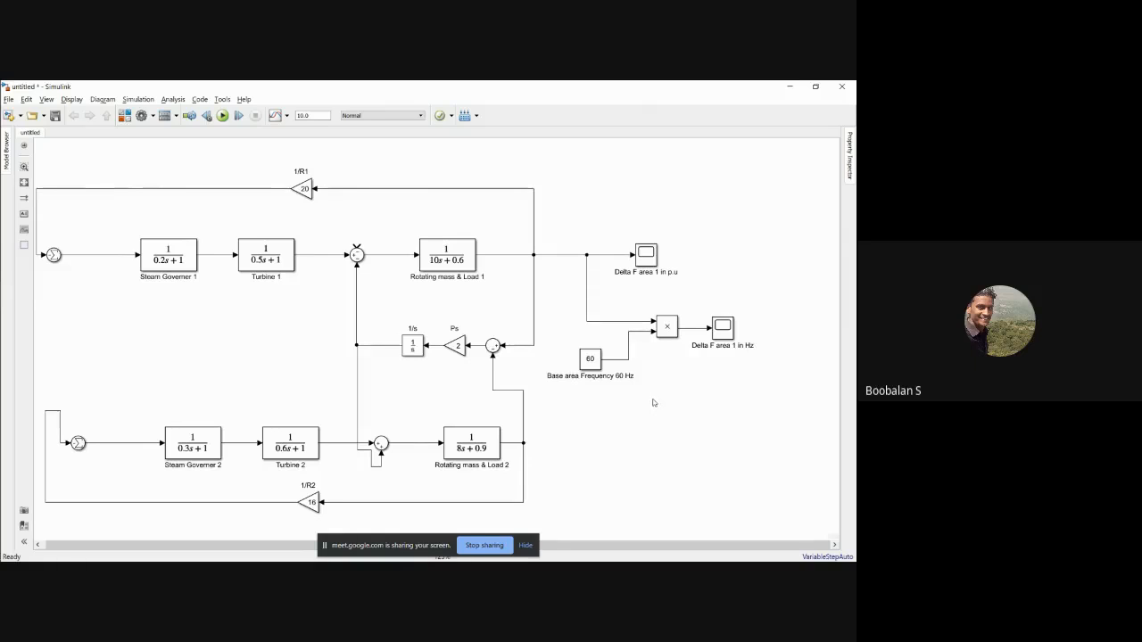
- Add a Sum block below the Hz Scope, feed it from the Product output and the 60 Constant, and attach a copied Scope to its output
click(730, 335)
click(704, 378)
double_click(720, 402)
text(sum)
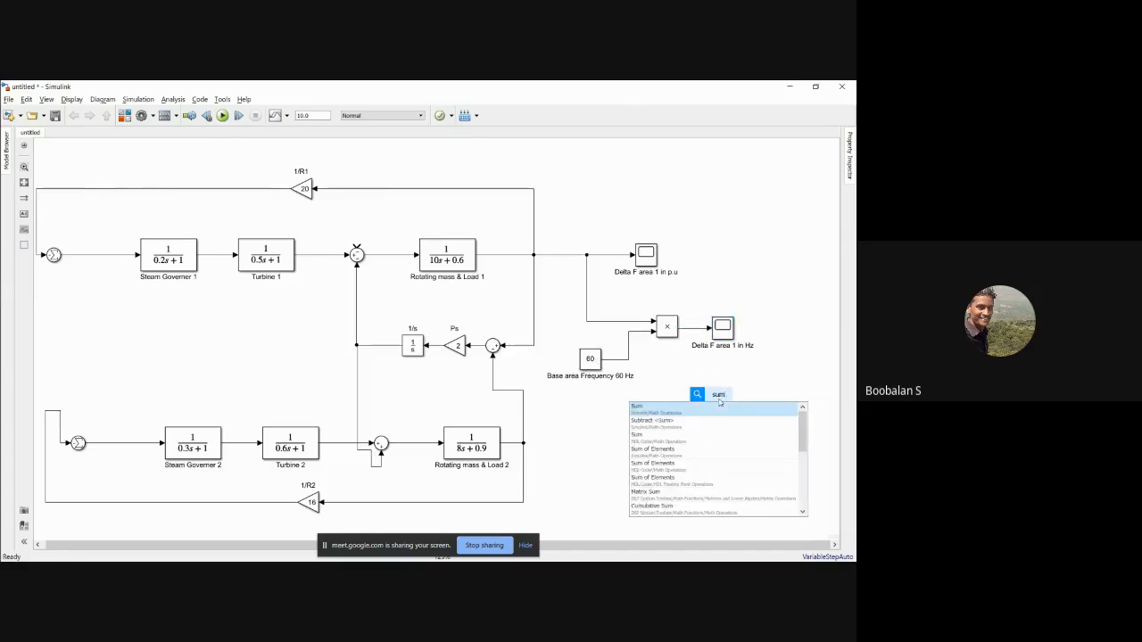
key(Return)
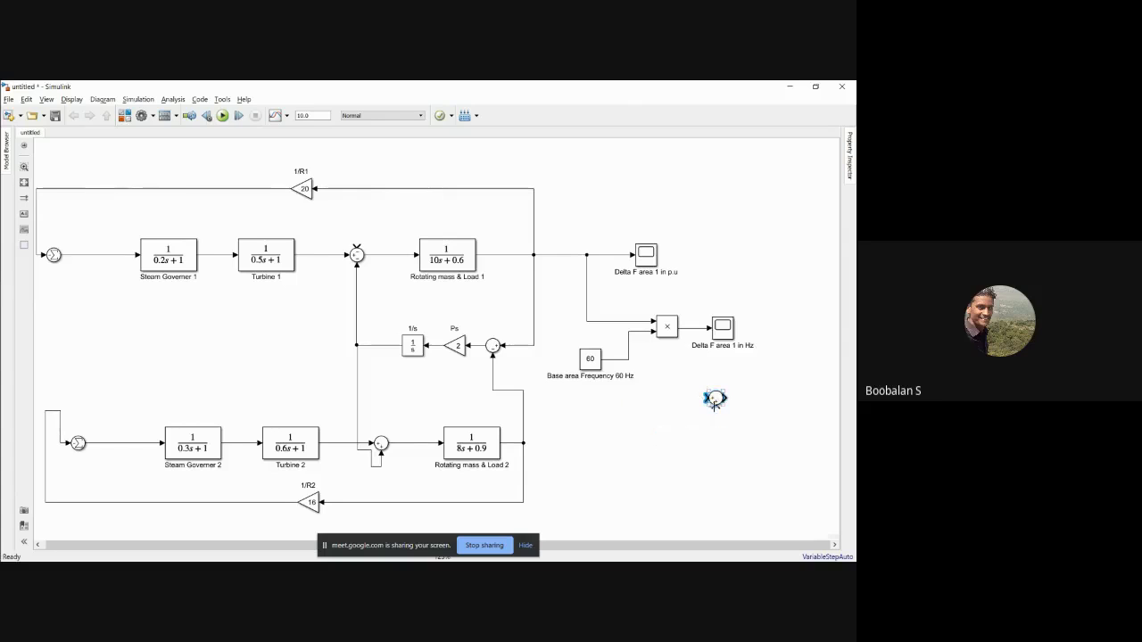
drag(713, 405, 629, 359)
drag(708, 398, 770, 406)
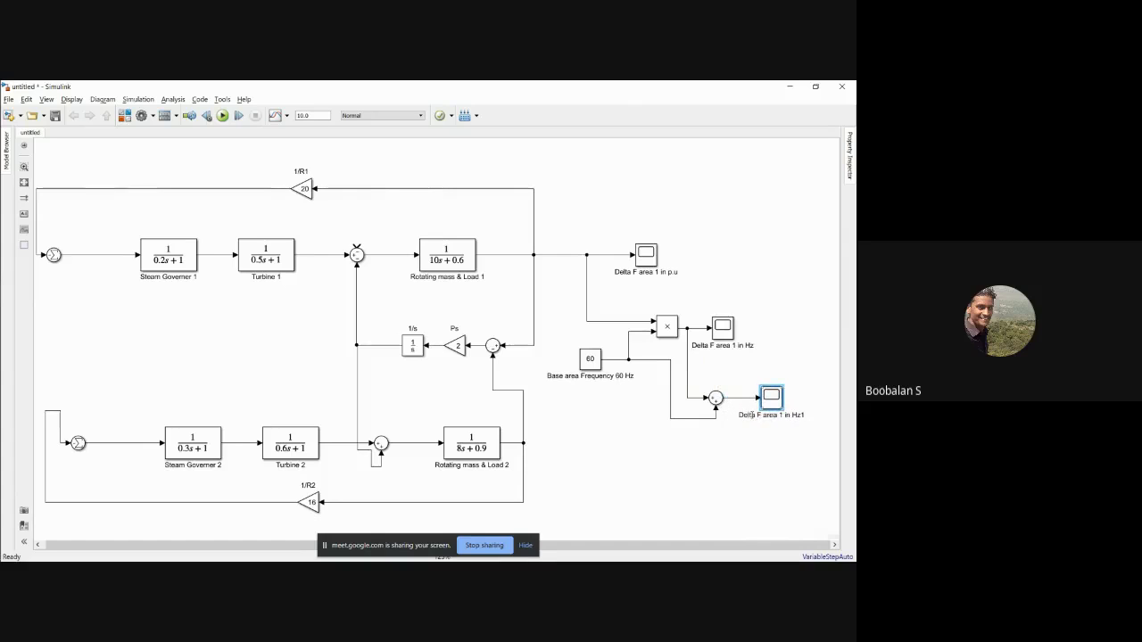
- Rename the Scope on the new Sum block's output as "Actual F area 1 in Hz"
key(Delete)
key(Delete)
key(Delete)
key(Delete)
key(Delete)
text(Ctaua F ar)
text(e)
key(BackSpace)
key(BackSpace)
key(BackSpace)
key(BackSpace)
key(BackSpace)
text(Acyaul)
key(BackSpace)
key(BackSpace)
key(BackSpace)
key(BackSpace)
key(BackSpace)
text(ctual)
click(788, 396)
click(805, 414)
key(BackSpace)
click(800, 352)
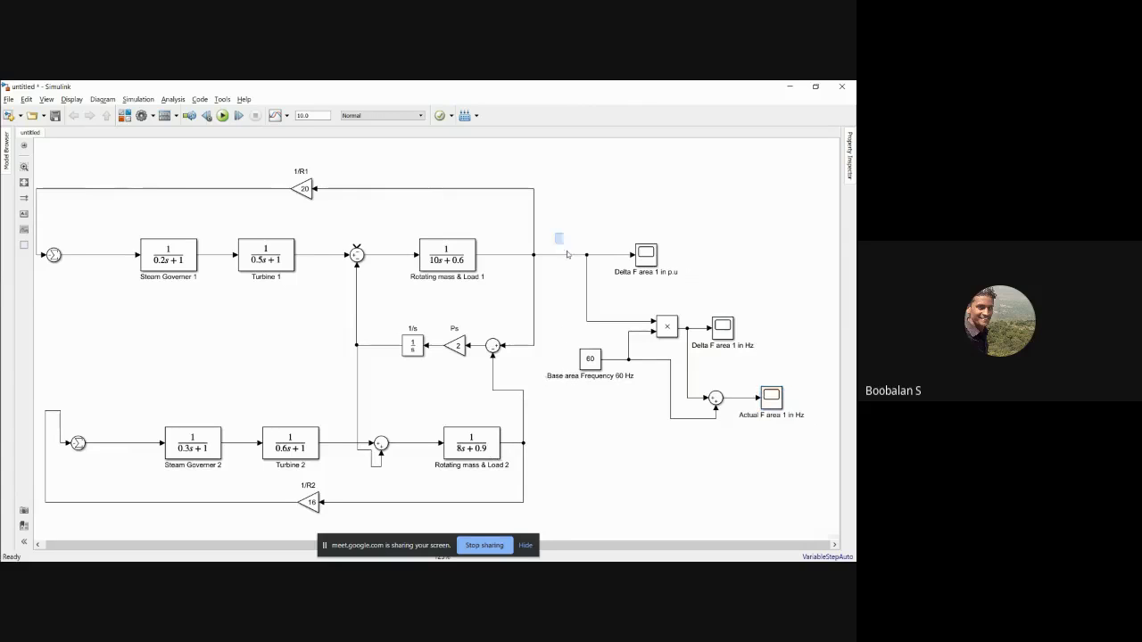
- Duplicate the whole area 1 frequency measurement group below it and connect the copy to the area 2 output line after Rotating mass & Load 2
drag(554, 233, 790, 449)
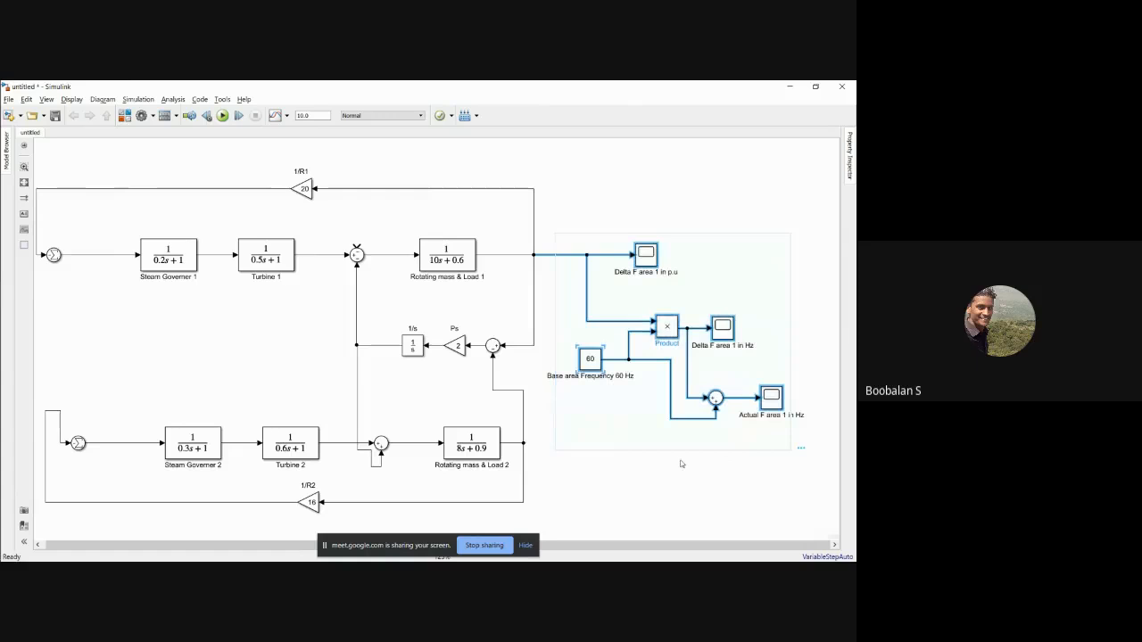
click(518, 449)
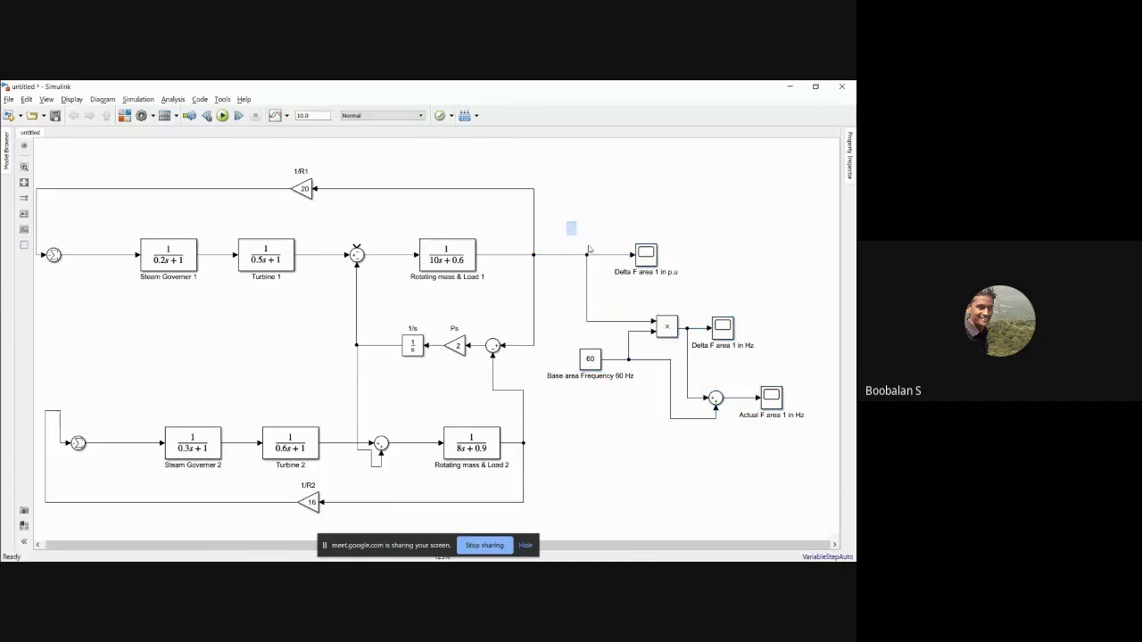
drag(566, 222, 799, 419)
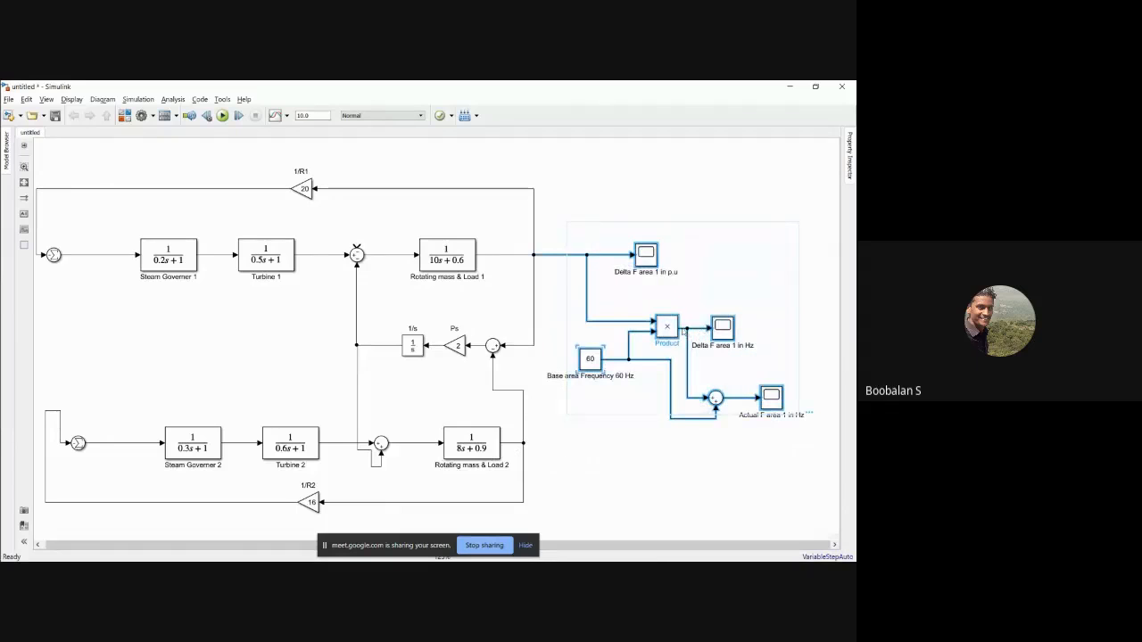
drag(671, 331, 715, 470)
click(595, 446)
drag(576, 394, 523, 393)
click(553, 379)
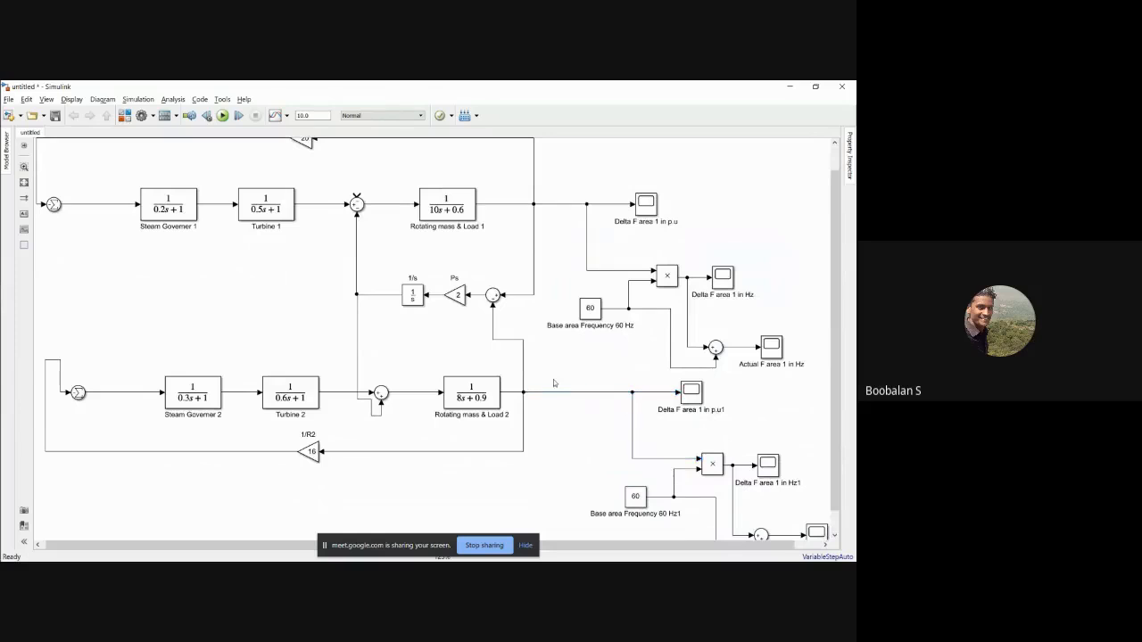
- Rename the copied p.u. Scope as "Delta F area 2 in p.u"
click(701, 409)
key(BackSpace)
text(2)
key(BackSpace)
scroll(834, 344, down, 2)
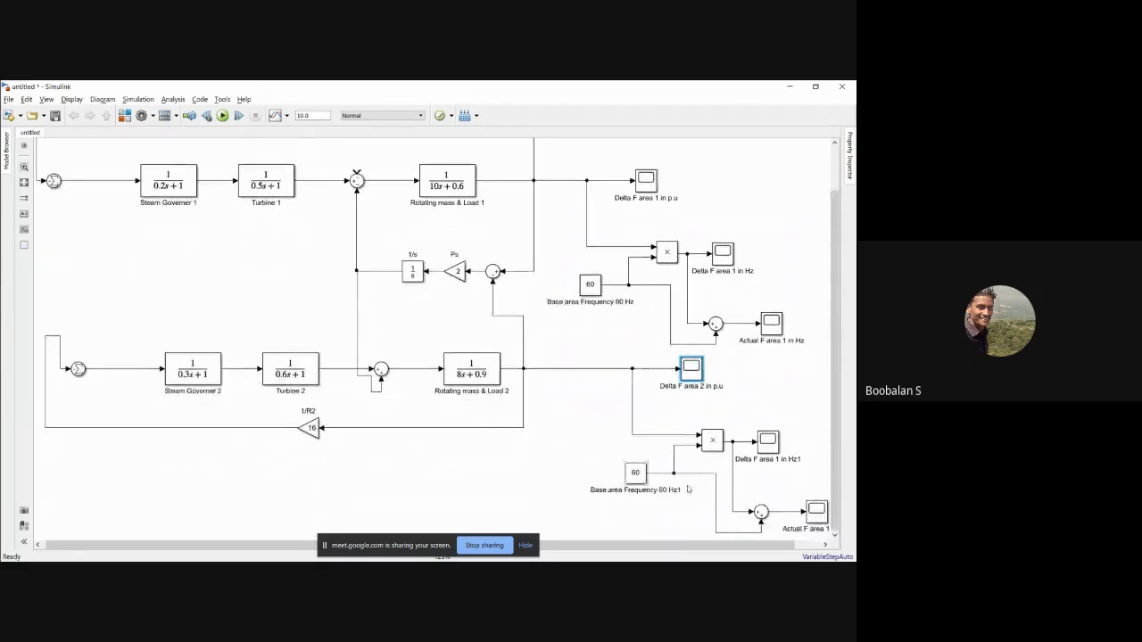
- Rename the two copied Hz Scopes as "Delta F area 2 in Hz1" and "Actual F area 2 in Hz1"
click(771, 445)
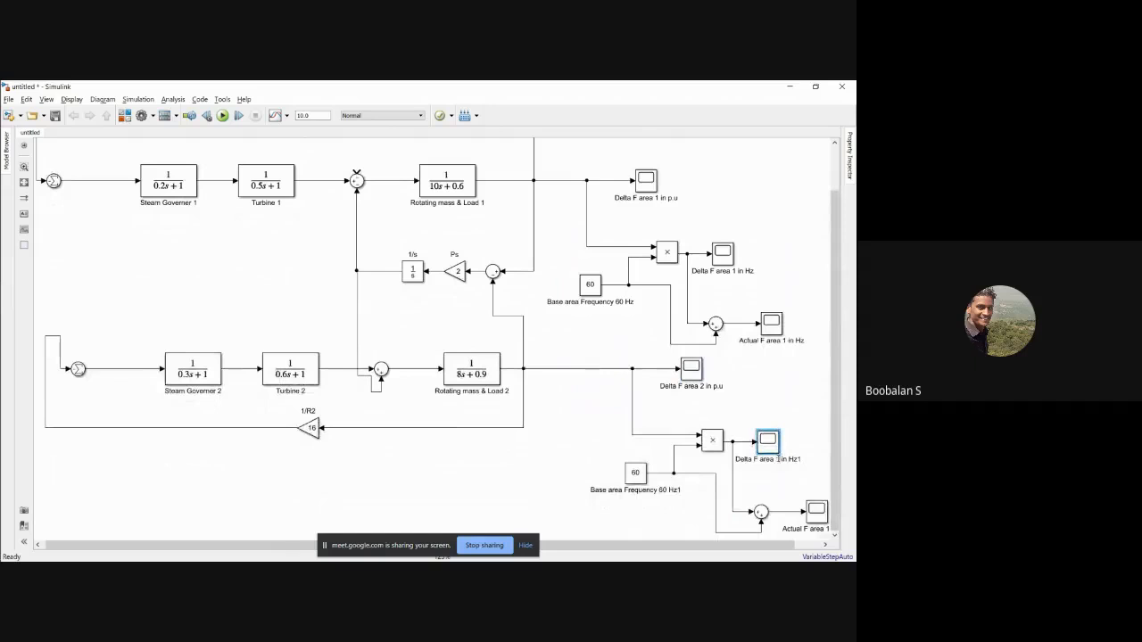
key(BackSpace)
text(2)
drag(836, 450, 840, 497)
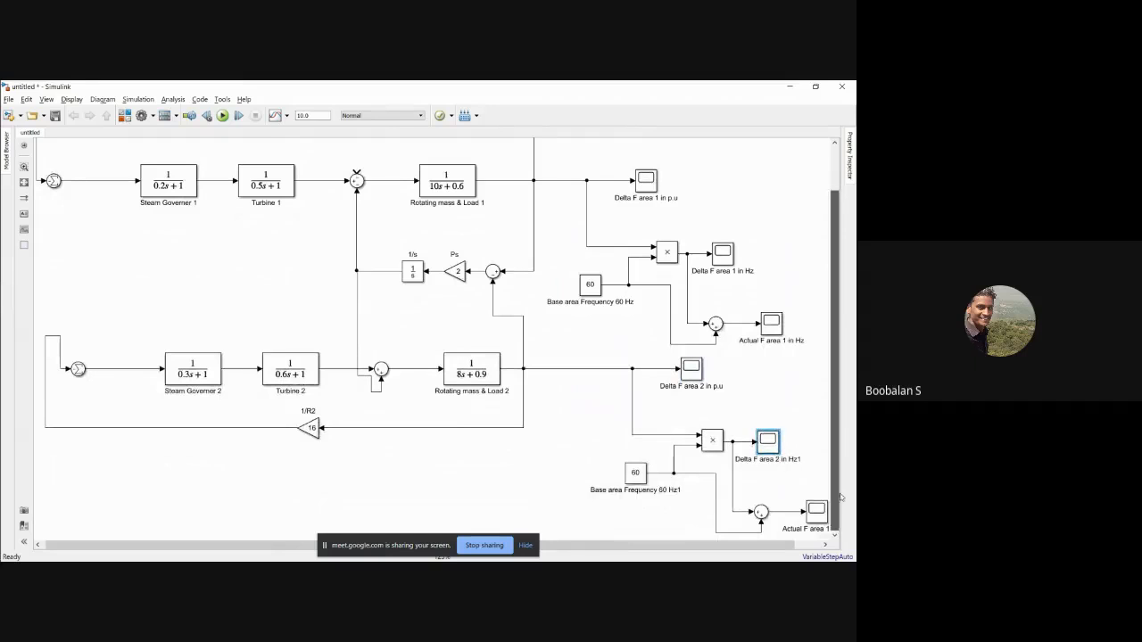
scroll(826, 482, right, 1)
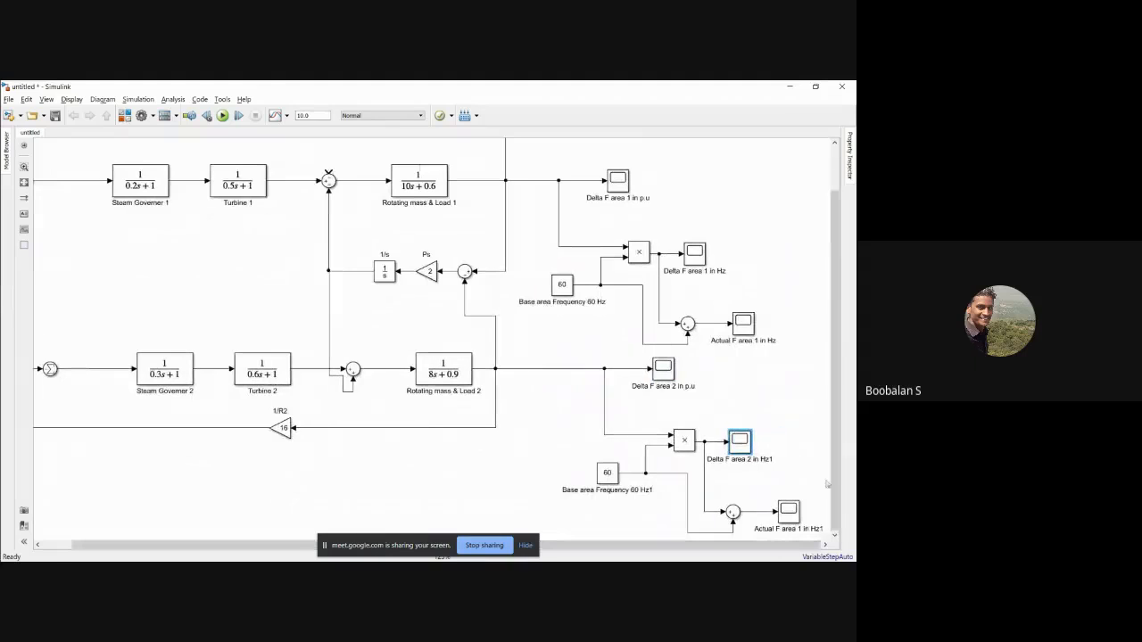
click(793, 515)
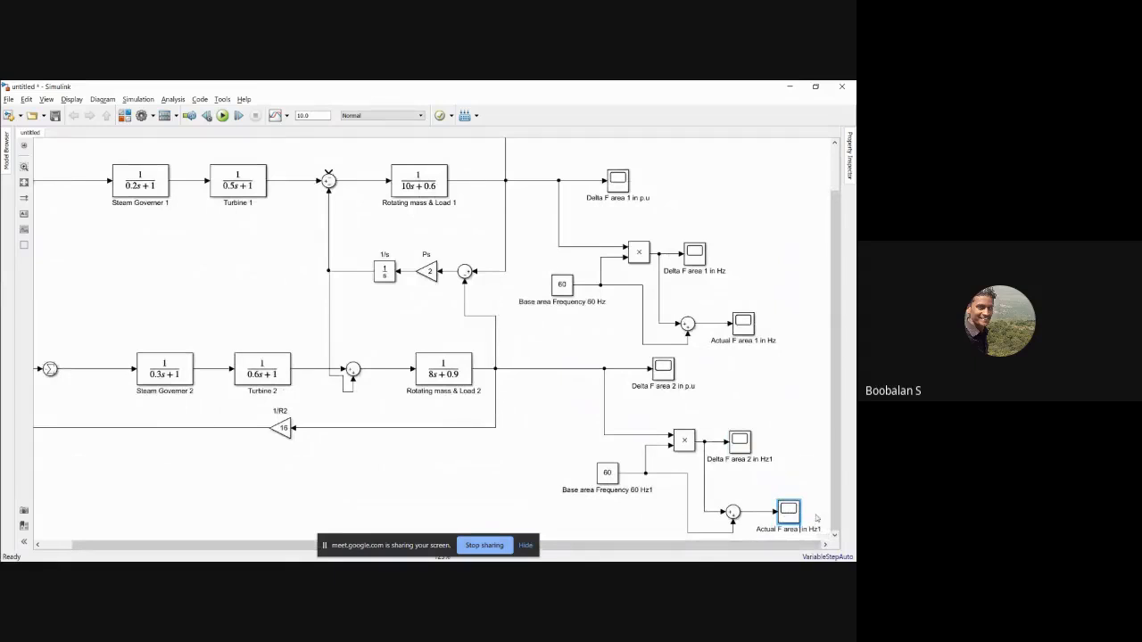
text(2)
click(776, 405)
- Straighten the 1/R2 feedback line where it enters the area 2 input Sum block
drag(834, 286, 834, 243)
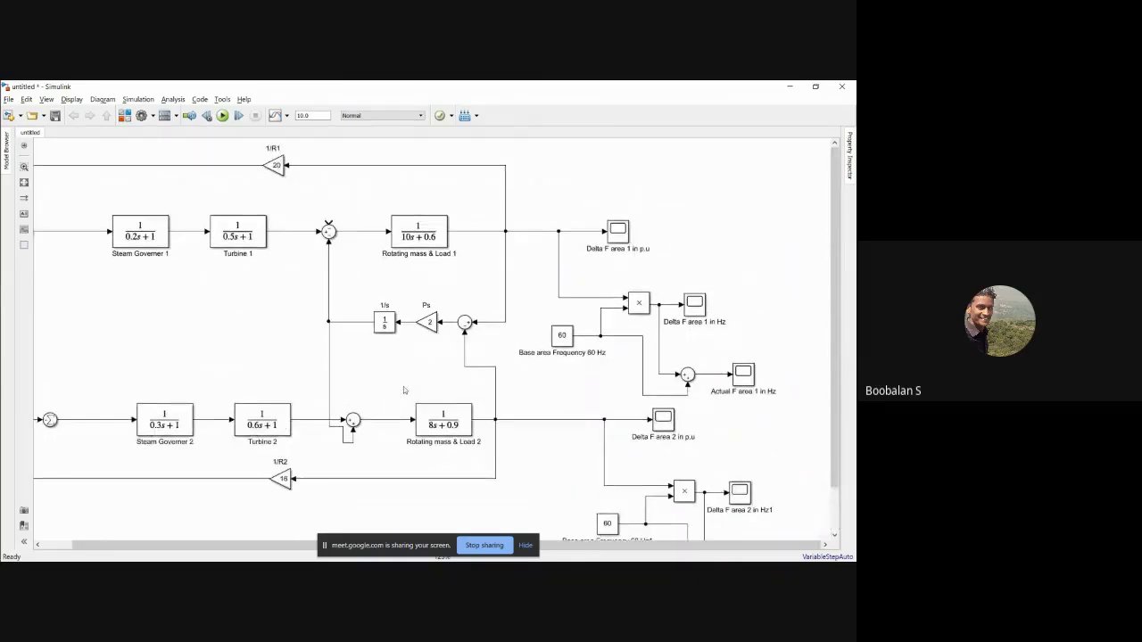
click(523, 546)
drag(524, 546, 413, 547)
drag(56, 387, 56, 419)
click(84, 366)
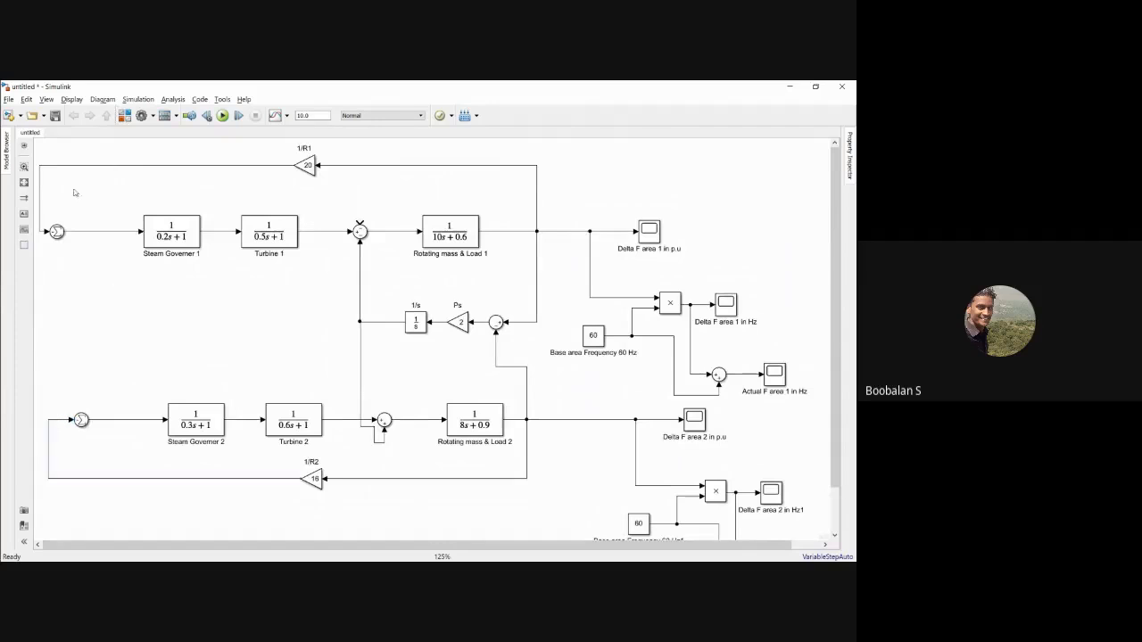
- Move both input Sum blocks closer to the steam governors, vertically aligned, and bring the area 2 feedback line inward
drag(45, 154, 100, 234)
drag(47, 396, 128, 500)
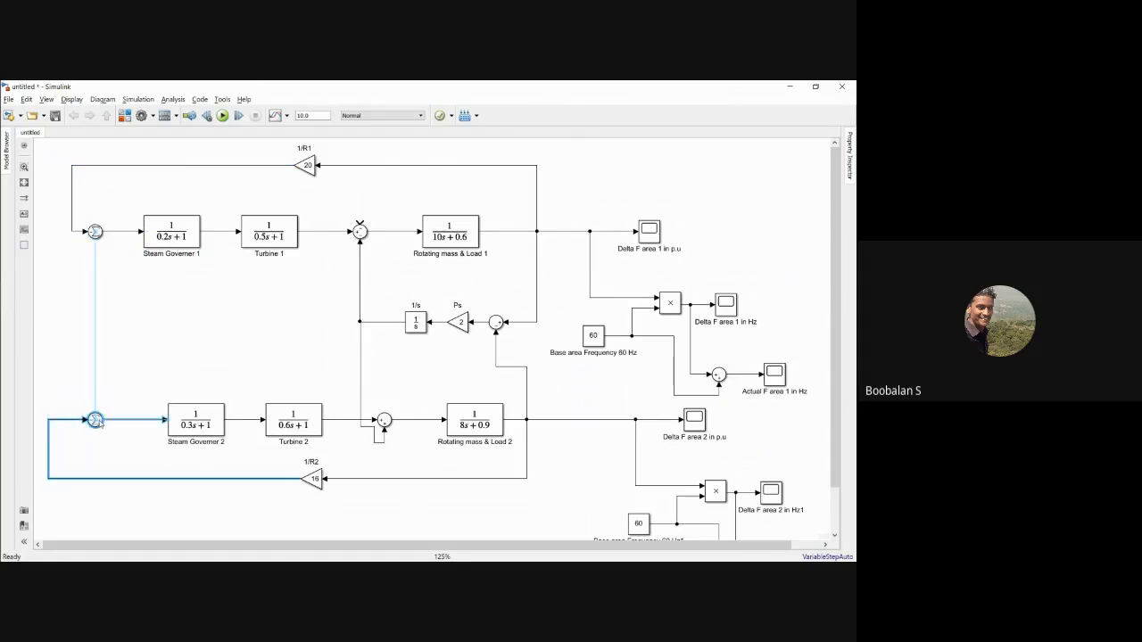
mouse_move(81, 419)
mouse_down()
mouse_move(95, 420)
mouse_move(68, 430)
mouse_up()
click(102, 360)
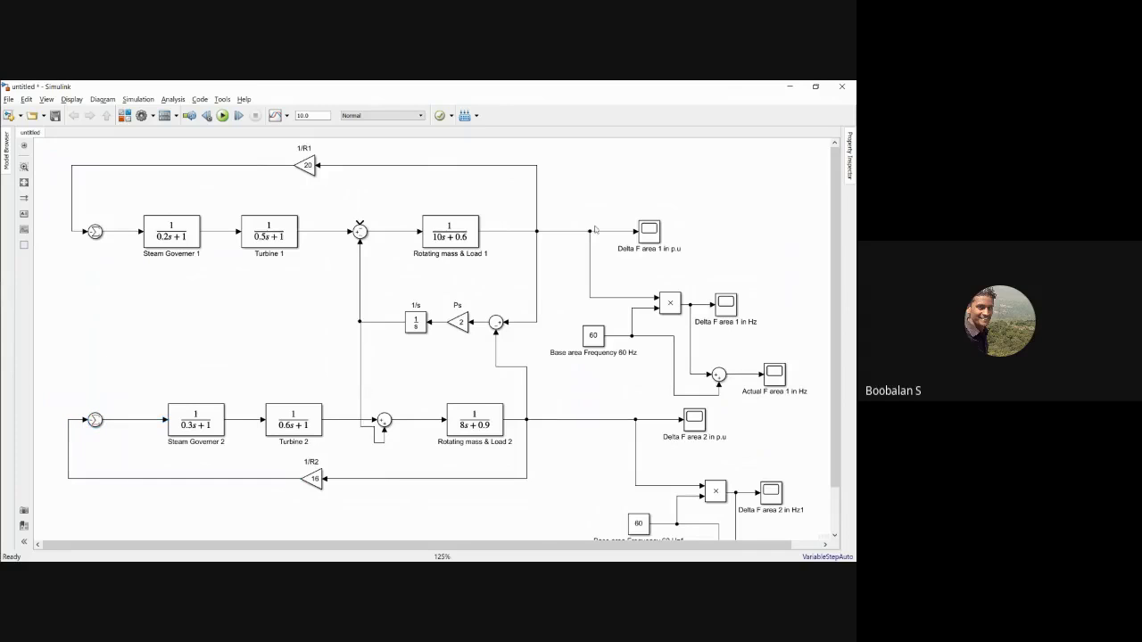
- Shift the area 1 and area 2 measurement groups left so that their Scopes line up vertically
drag(585, 197, 787, 385)
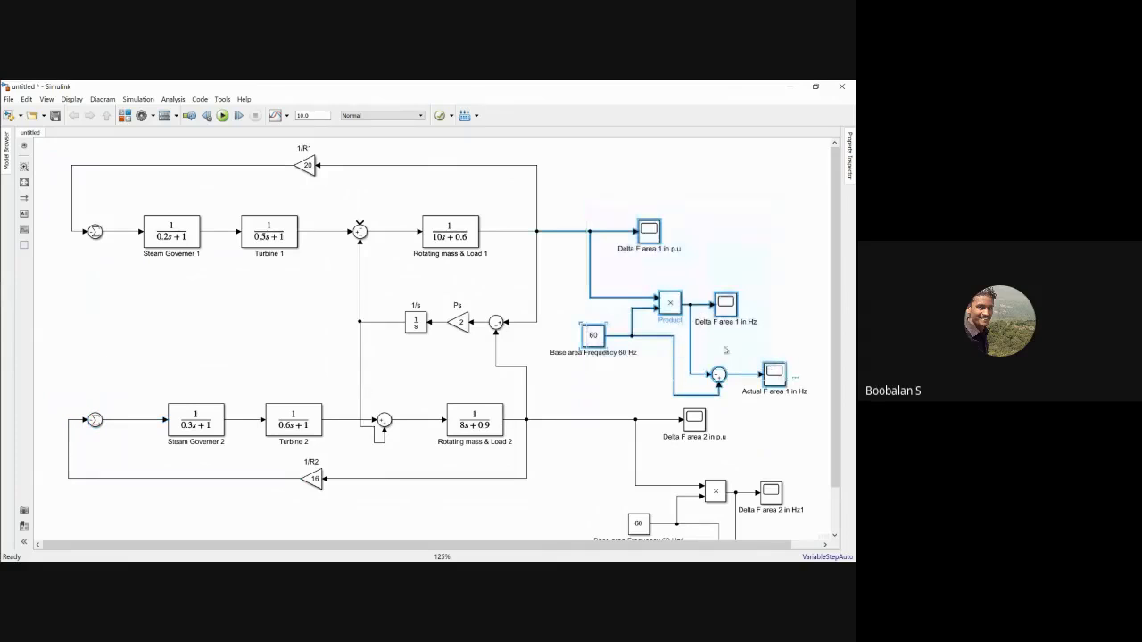
drag(670, 309, 656, 310)
drag(607, 407, 789, 540)
drag(714, 453, 656, 446)
click(526, 461)
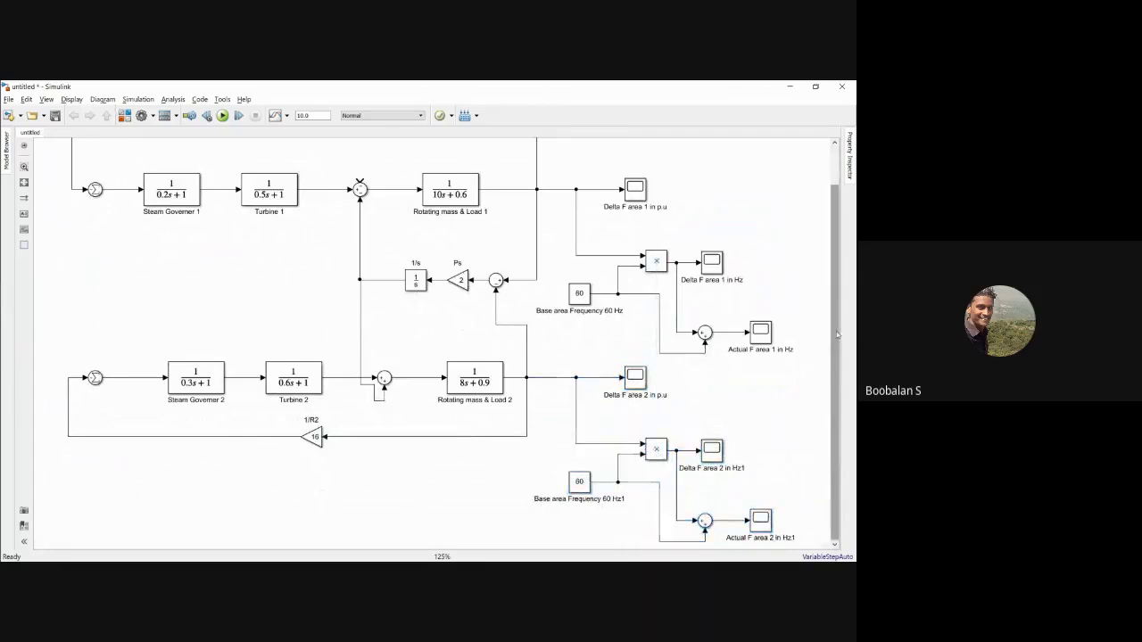
- Move the Hz measurement groups of area 2 and area 1 up, closer beneath their Delta F p.u Scopes
mouse_move(839, 336)
mouse_down()
mouse_move(837, 308)
mouse_move(838, 337)
mouse_up()
drag(551, 436, 737, 535)
drag(655, 450, 644, 417)
click(561, 252)
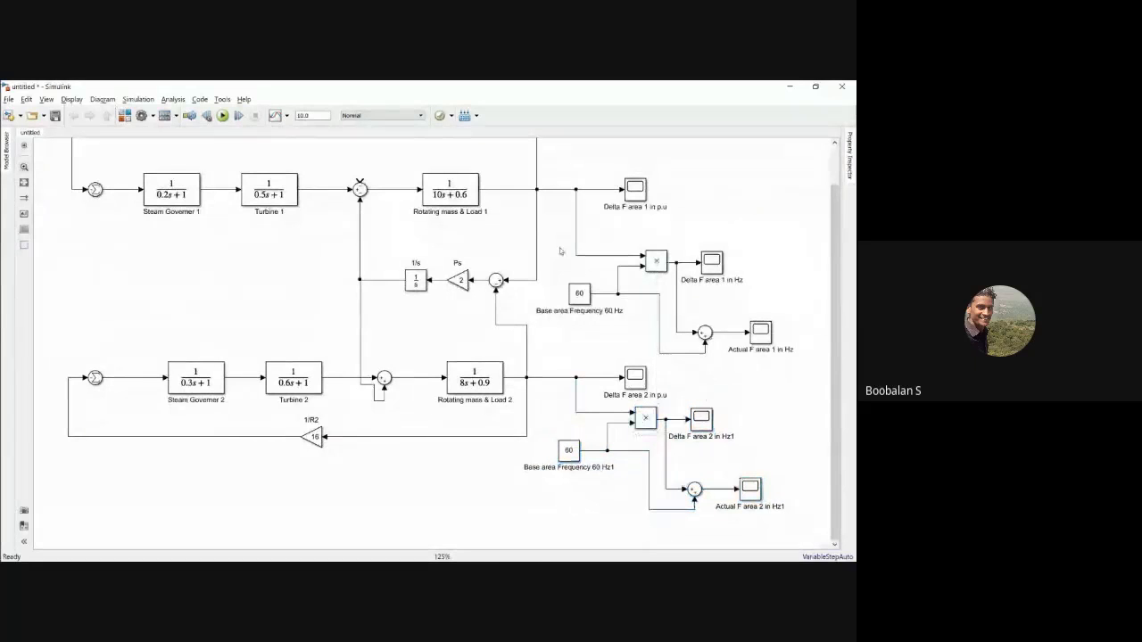
drag(560, 251, 773, 350)
drag(656, 261, 660, 227)
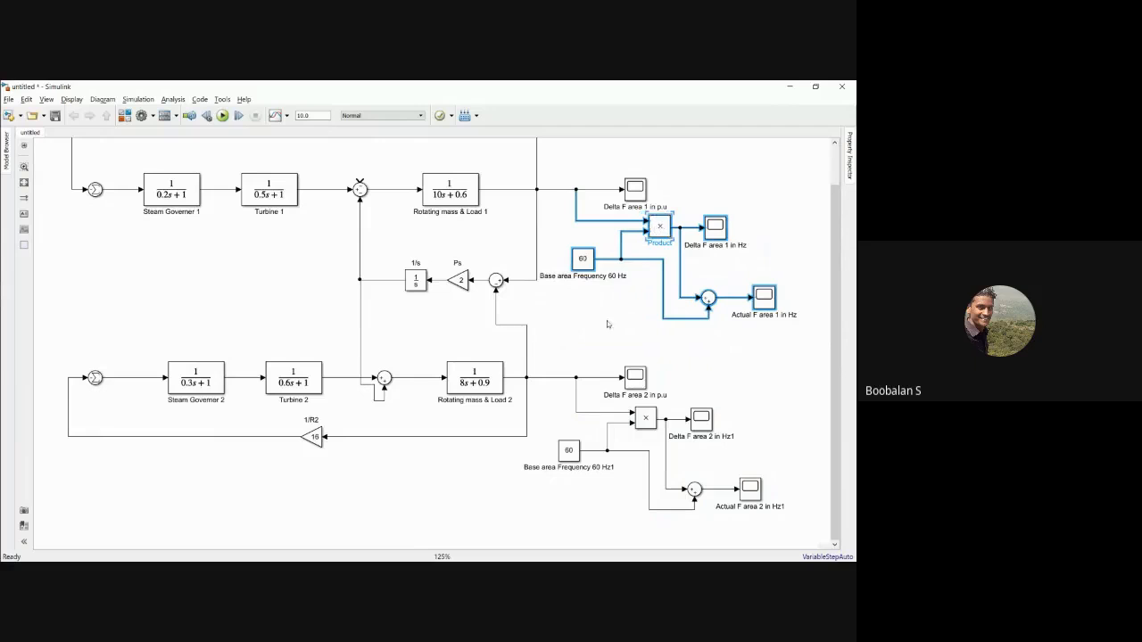
click(607, 322)
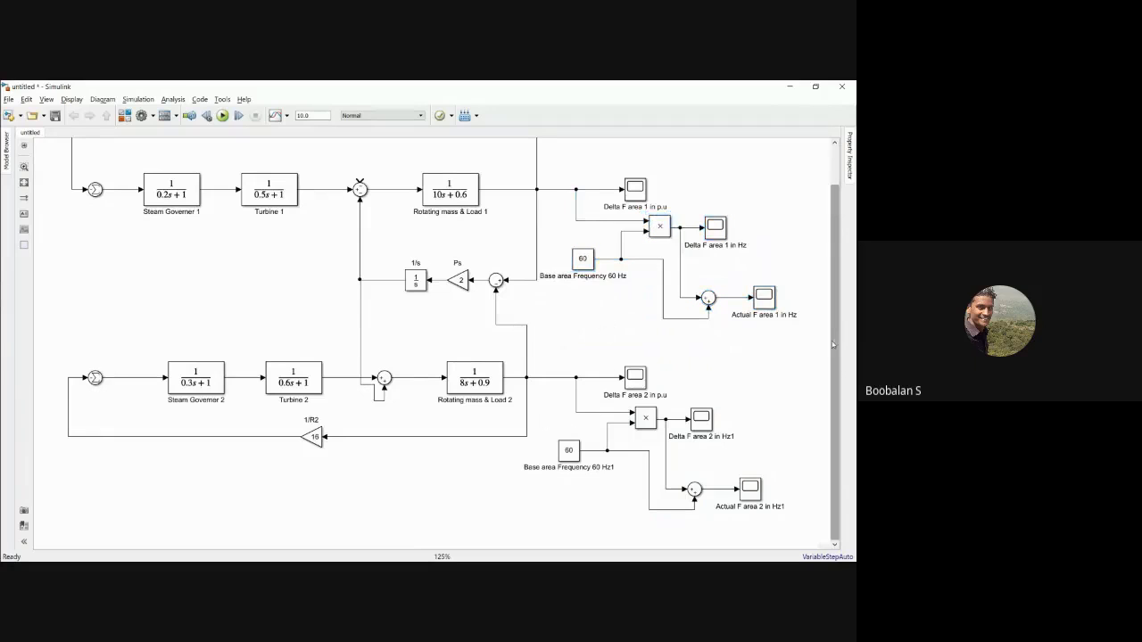
drag(836, 343, 836, 311)
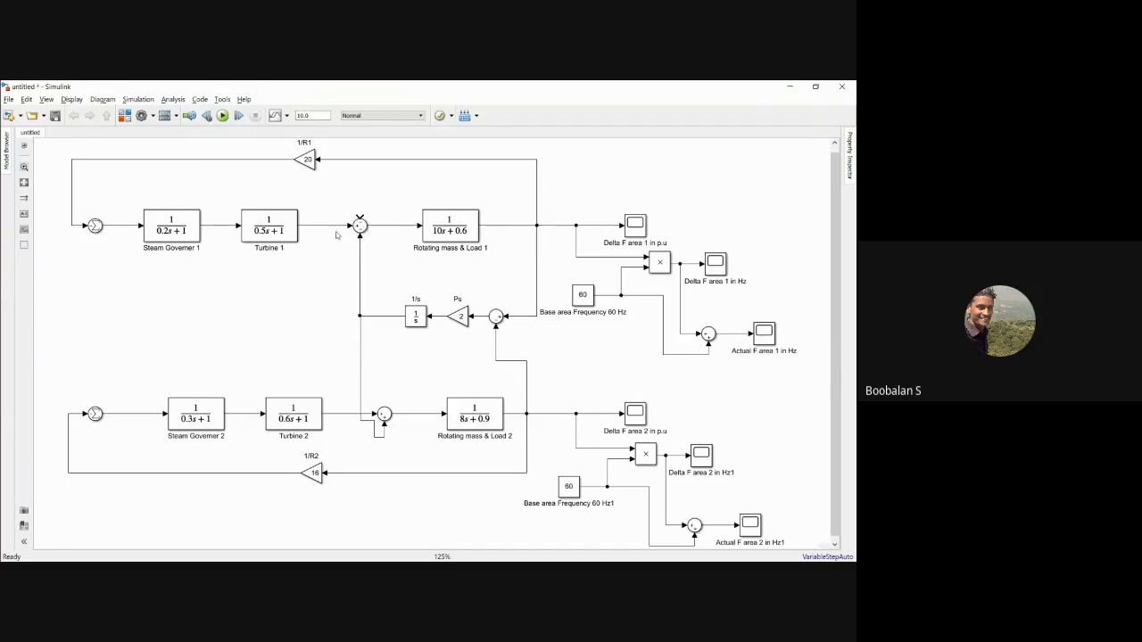
- Switch to the PowerPoint slide show's Example 12.4 problem statement and underline the 187.5 MW load change in area 1
key(alt+Tab)
key(alt+Tab)
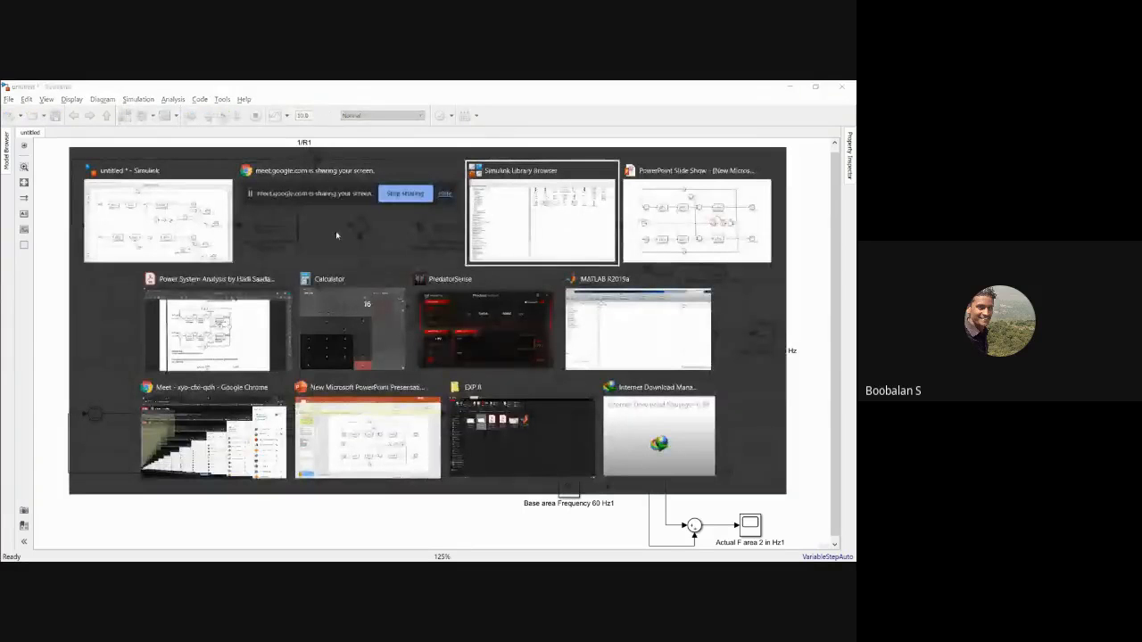
key(alt+Tab)
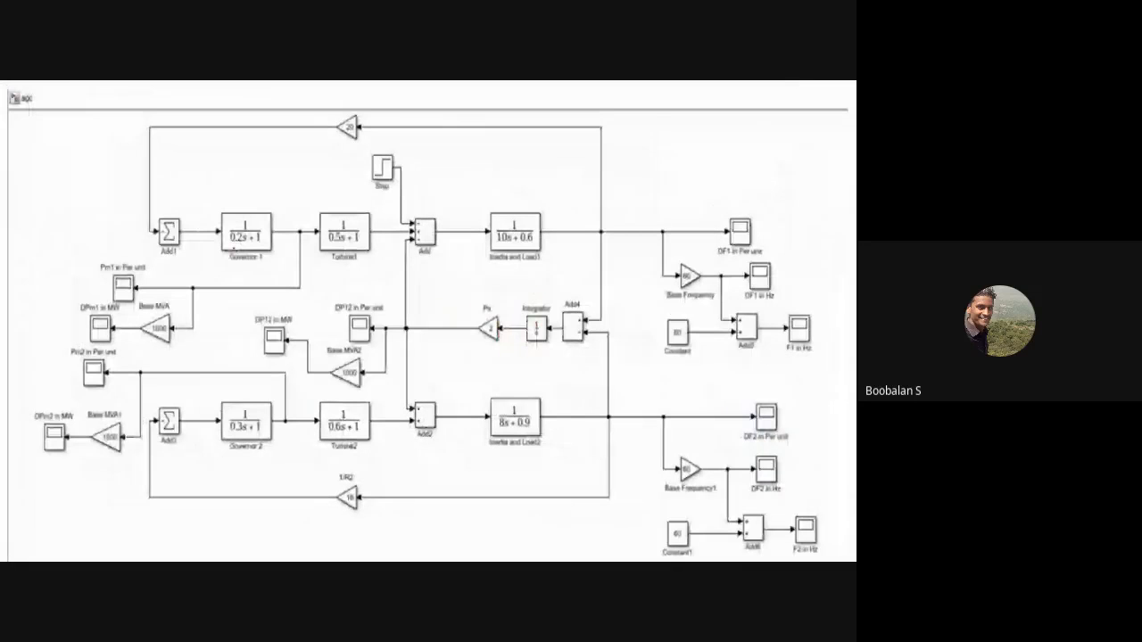
key(Left)
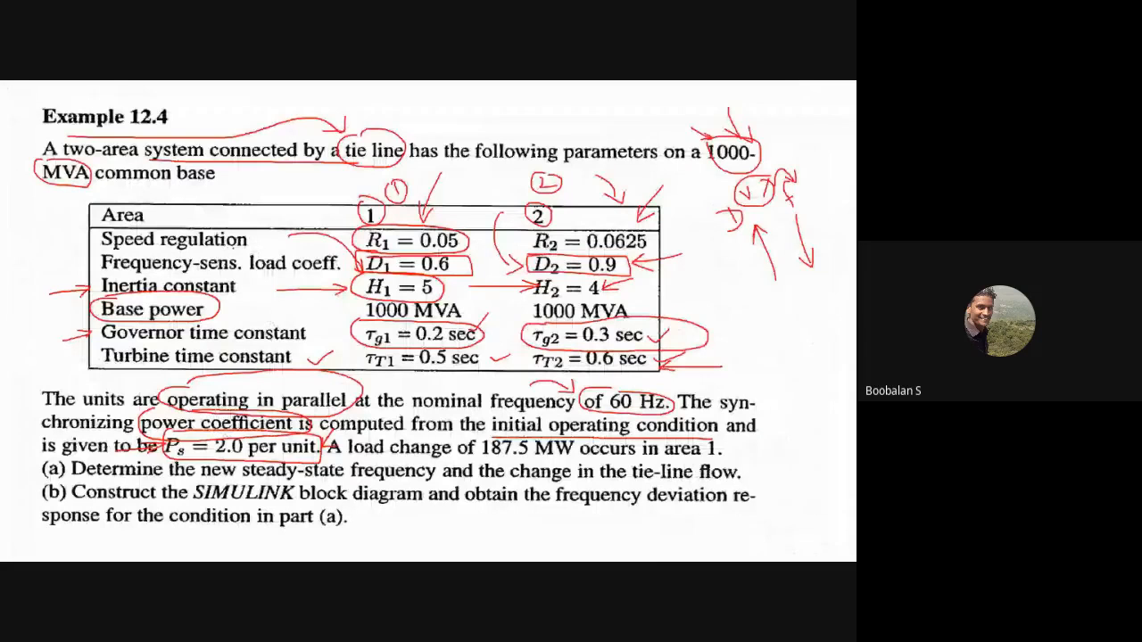
drag(352, 458, 534, 467)
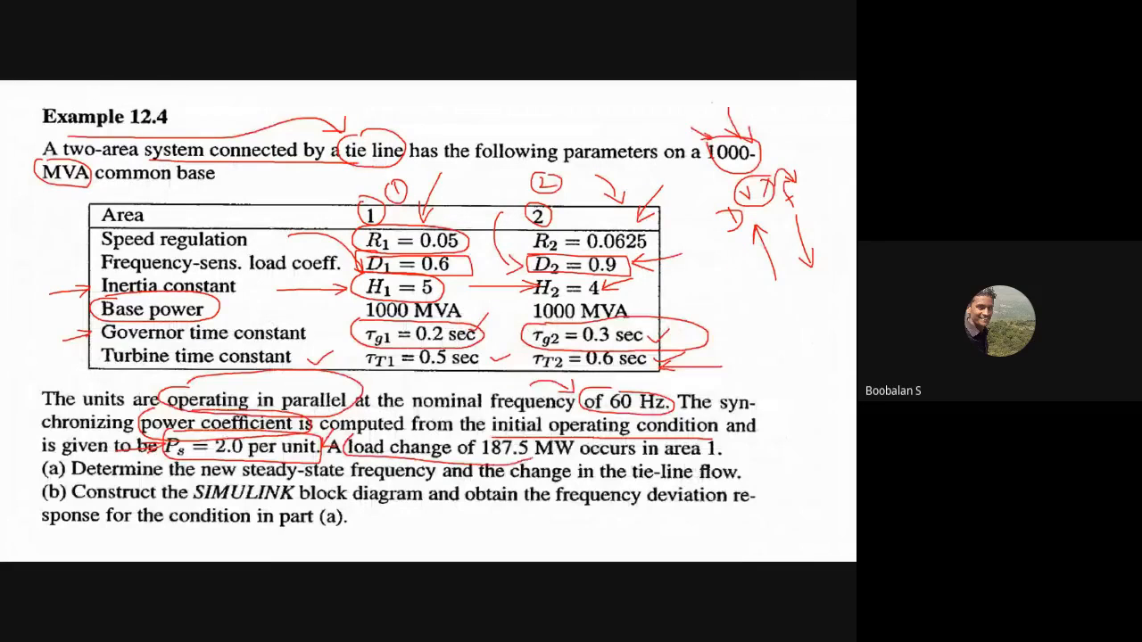
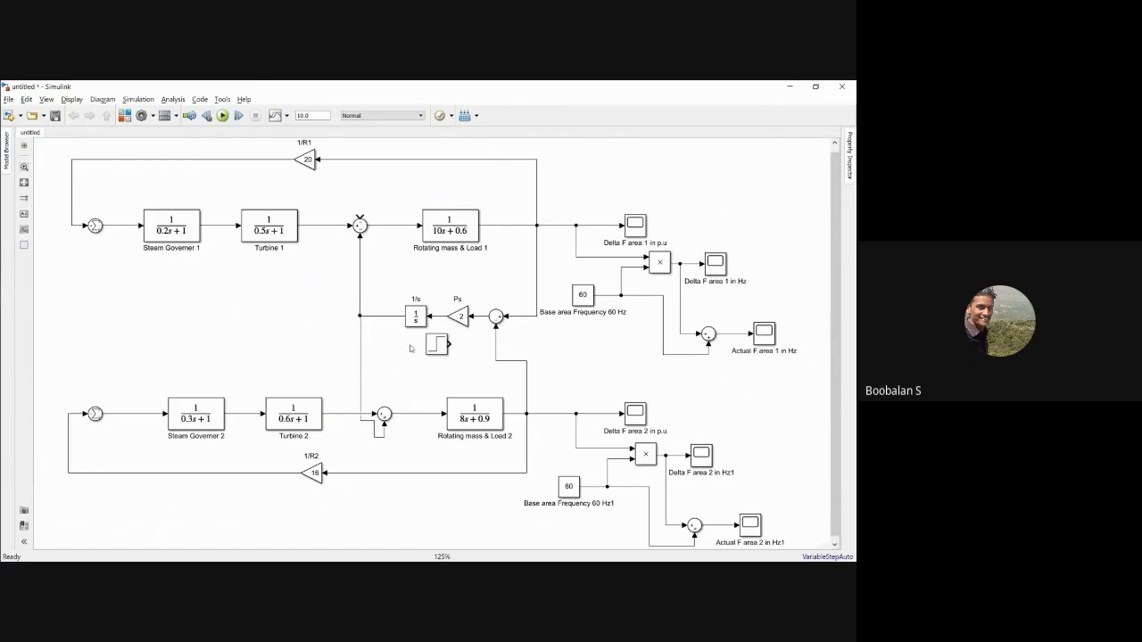
- Connect the Step block to the free input of the area 1 load Sum block and name it "187.5 MW Load is change /1000 MVA"
drag(434, 345, 338, 183)
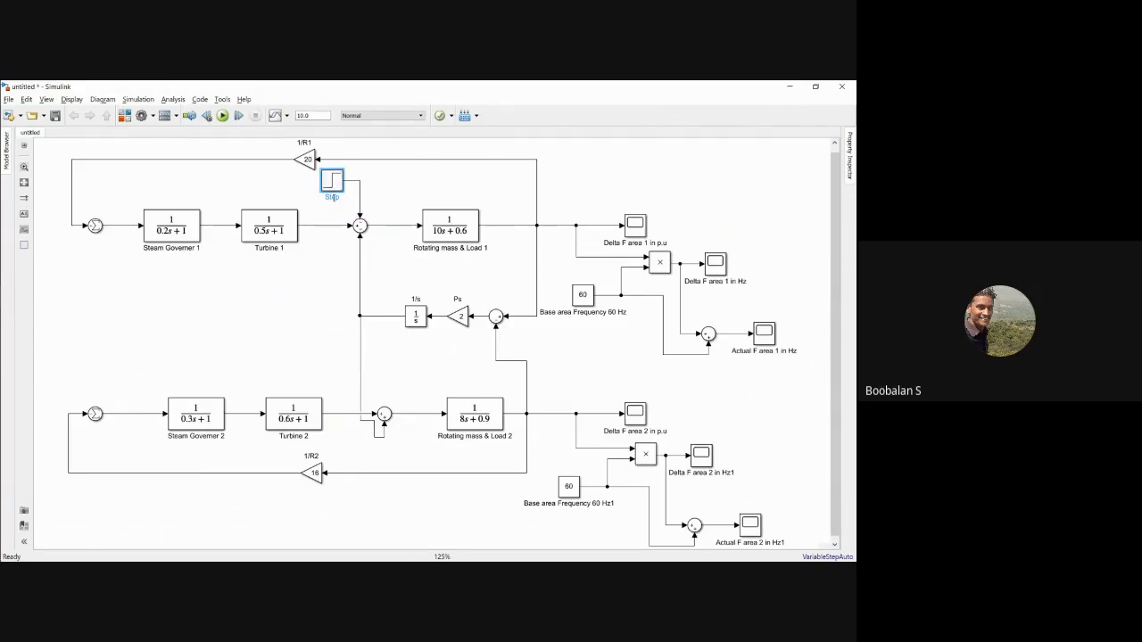
key(BackSpace)
text(187.5 MW lo)
text(ad is cha)
key(BackSpace)
key(BackSpace)
key(BackSpace)
text(Adde)
text(n)
key(BackSpace)
key(BackSpace)
key(BackSpace)
key(BackSpace)
key(BackSpace)
text(change /1000 MVA)
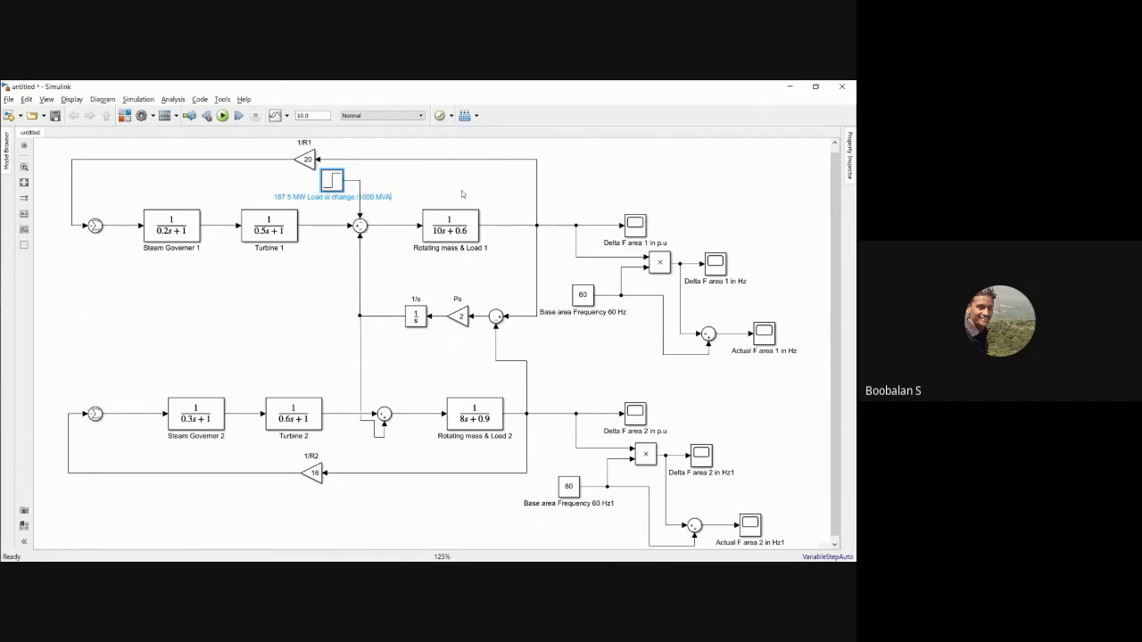
click(461, 190)
- Set the load change block's step time to 100 and bring up the Calculator with the 187.5 ÷ 1000 result
double_click(329, 182)
text(100)
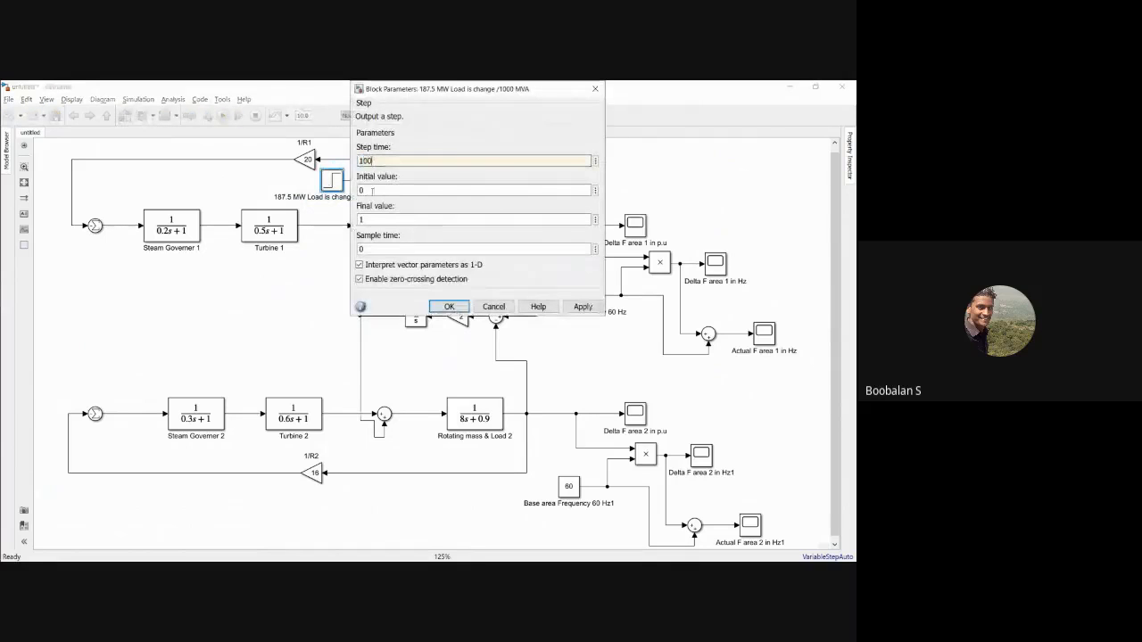
key(Tab)
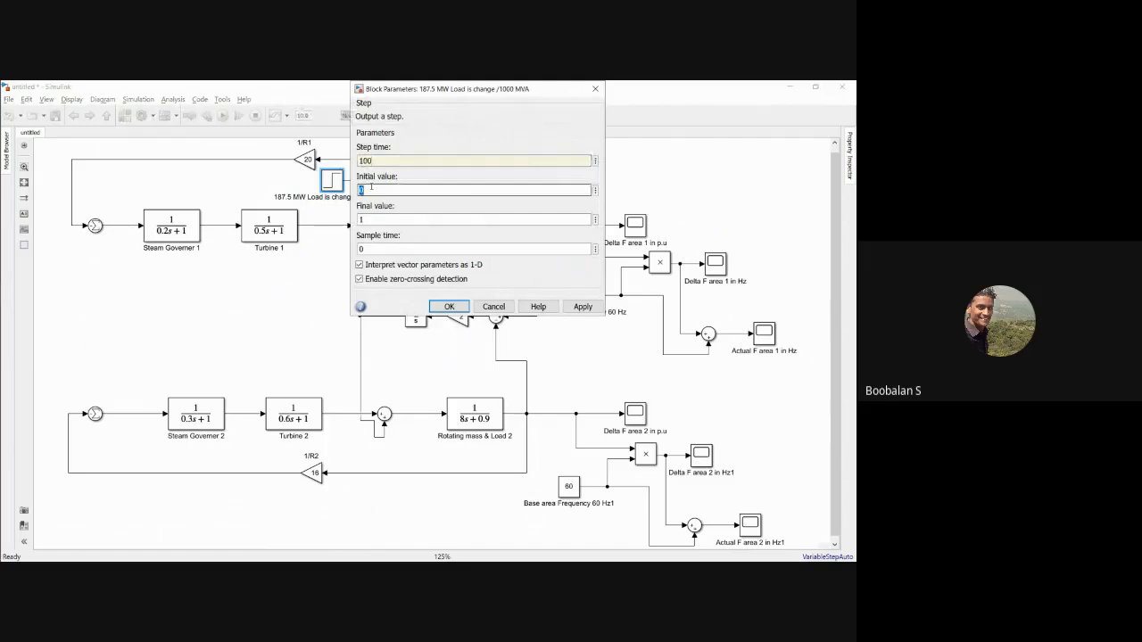
key(alt+Tab)
key(alt+Tab)
key(alt+Tab)
key(alt+Tab)
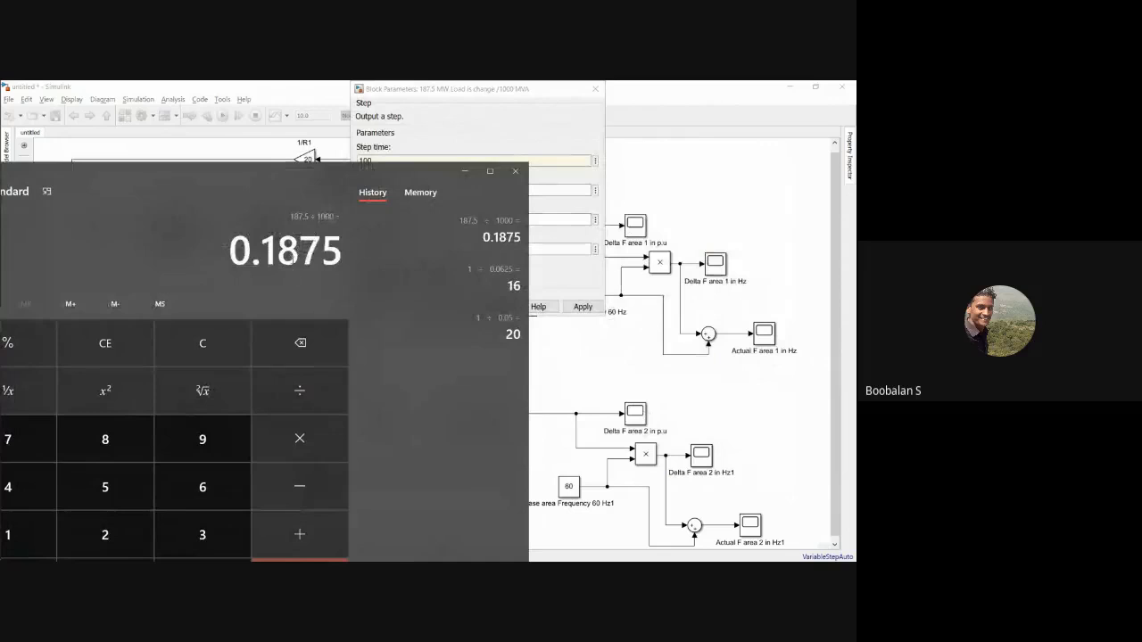
- Set the load change block's initial value and final value to 0.1875, minimize the Calculator and apply the parameters
drag(466, 90, 612, 132)
double_click(530, 230)
text(0.)
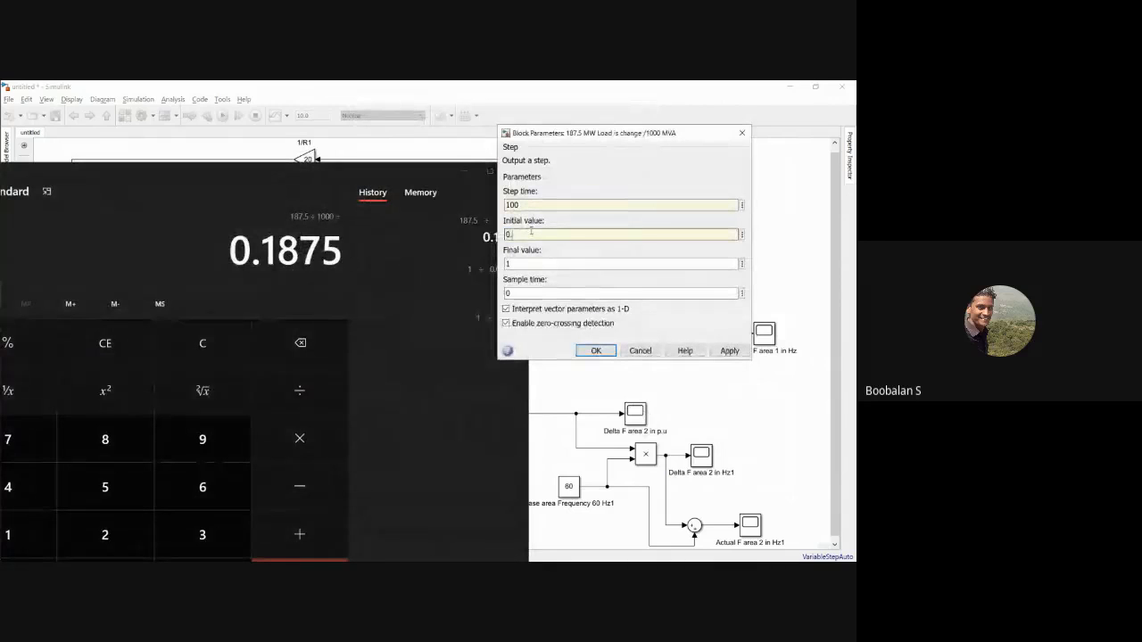
text(1875)
double_click(530, 263)
text(0.)
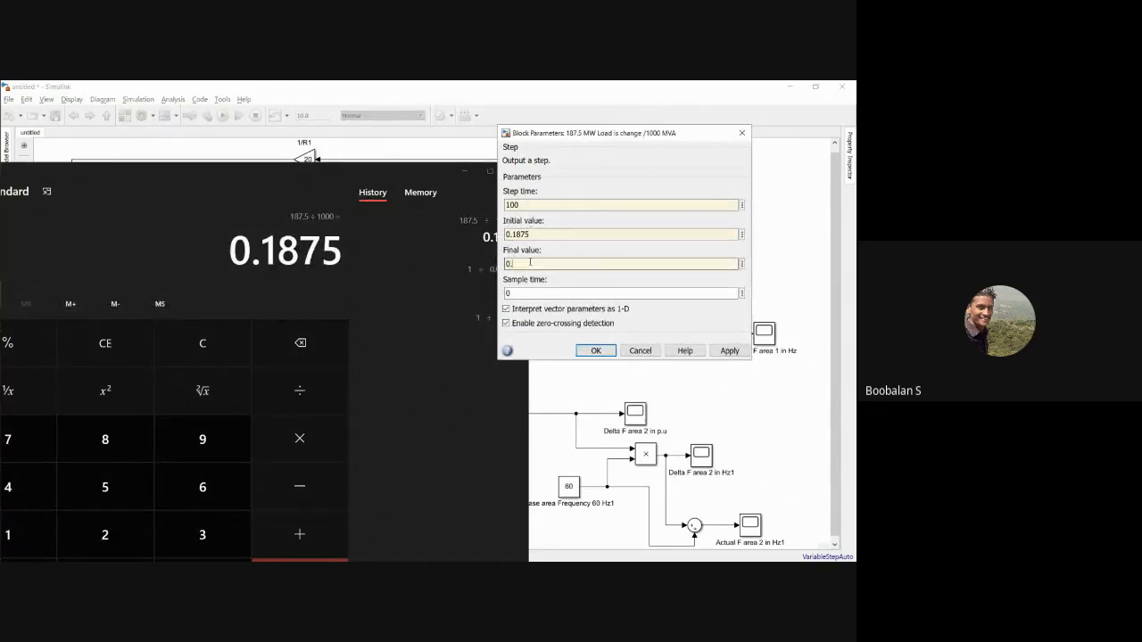
text(1875)
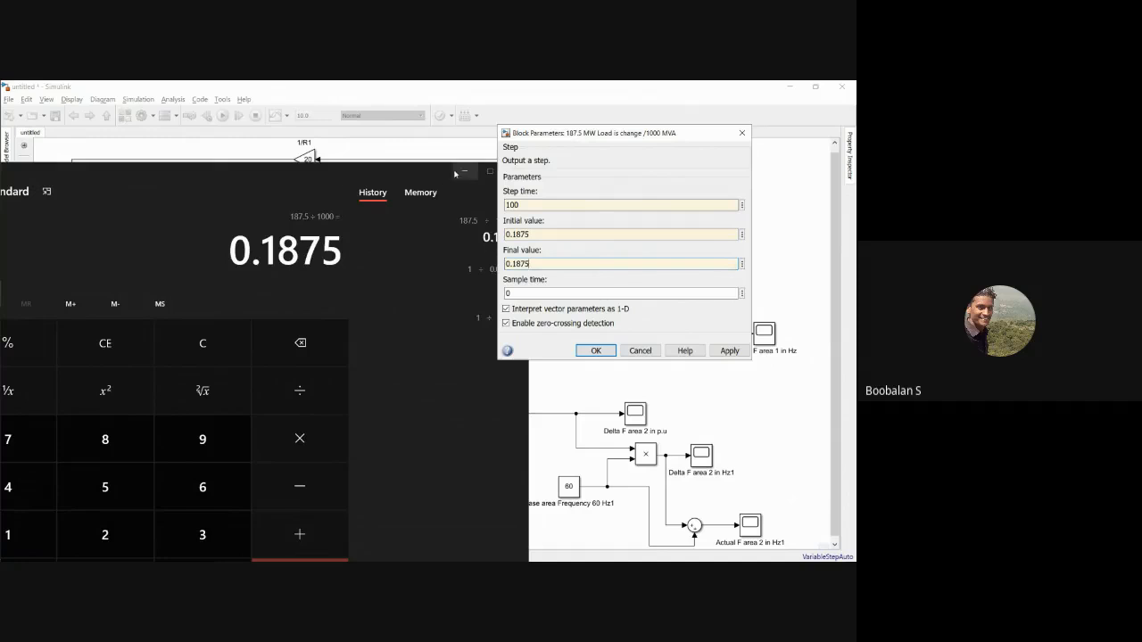
click(464, 172)
click(729, 349)
click(596, 350)
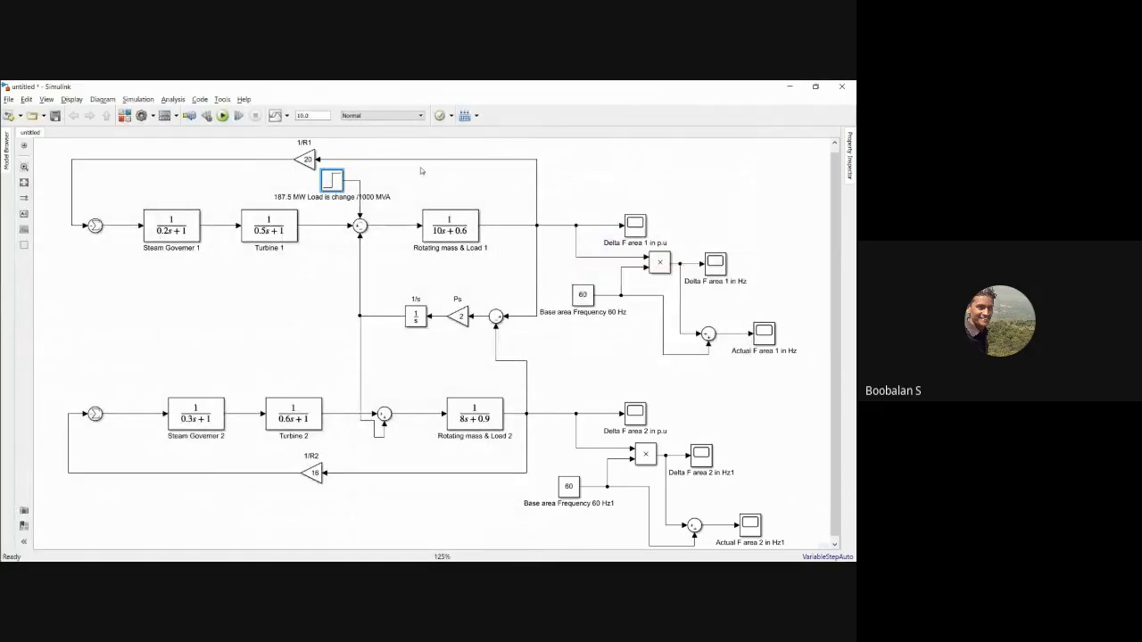
- Search the block library for powergui, add the block to the model and place it in the empty area above the area 1 Scopes
click(619, 175)
click(124, 115)
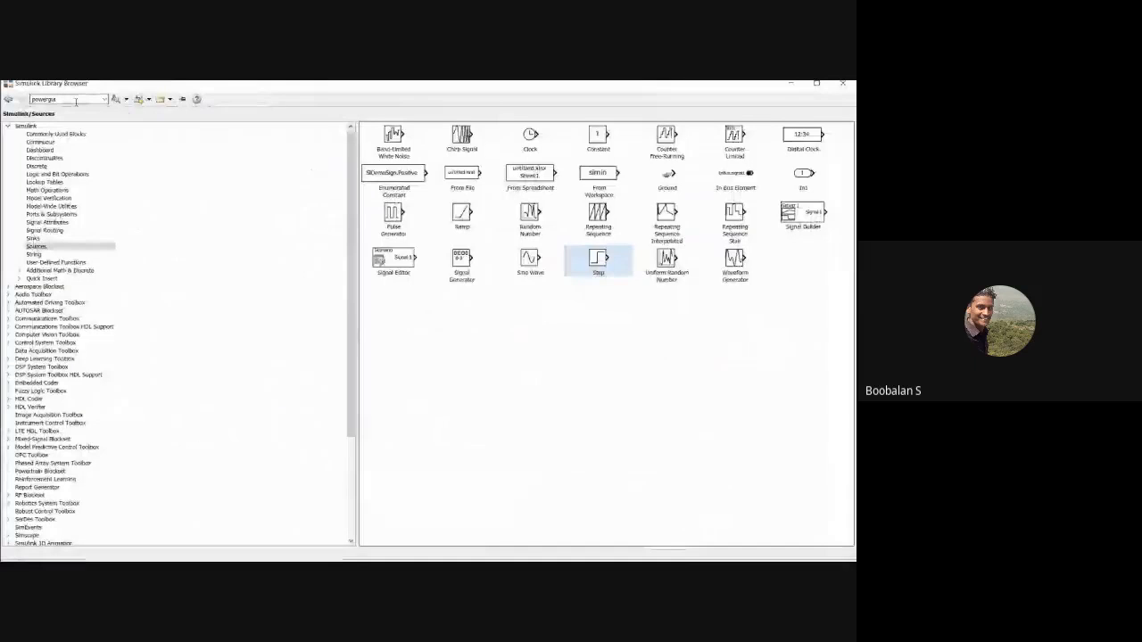
click(119, 99)
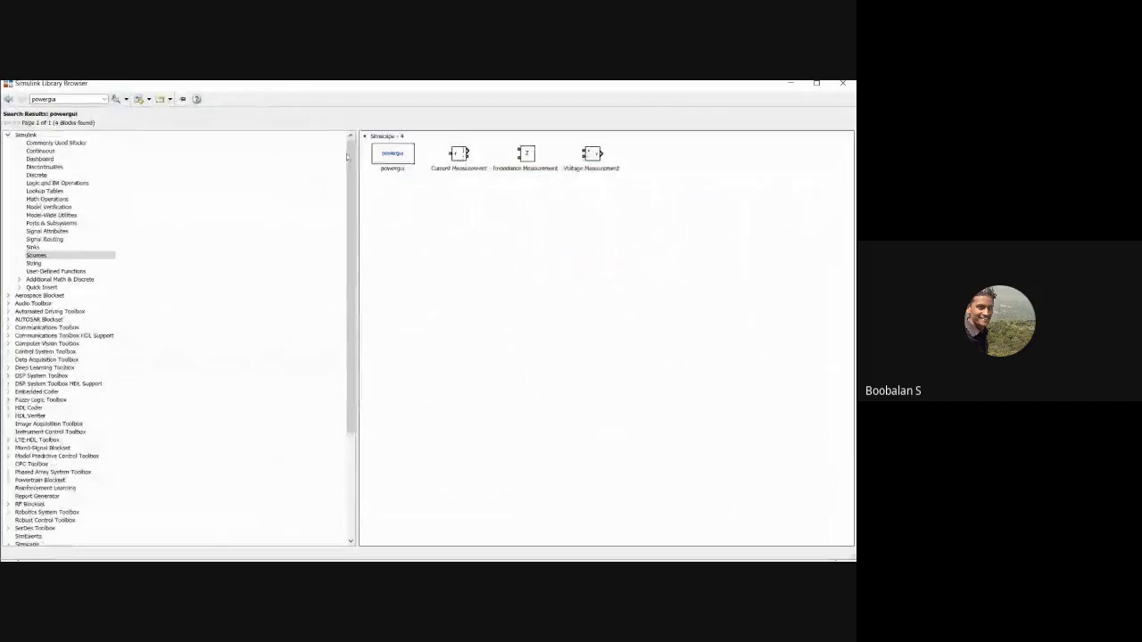
right_click(390, 157)
click(428, 161)
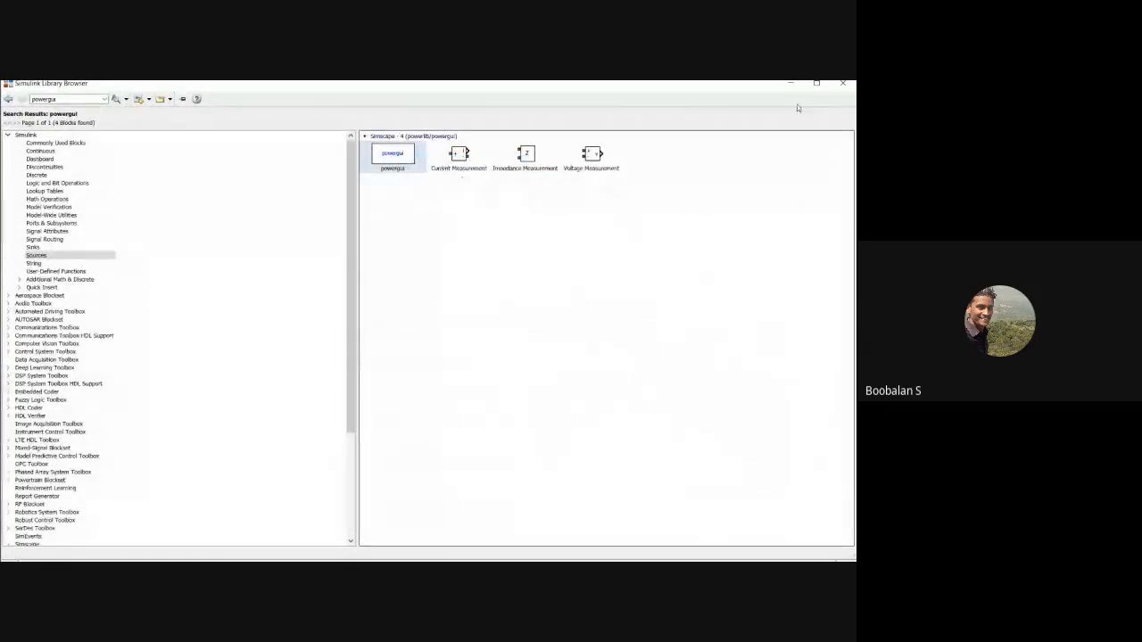
click(792, 85)
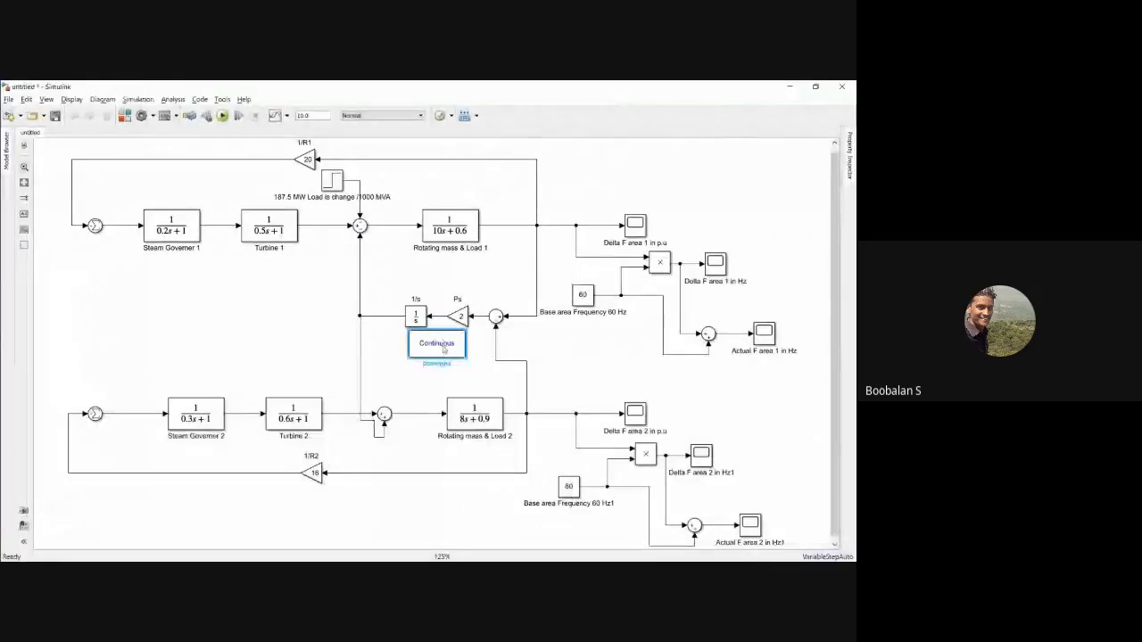
drag(450, 322, 798, 169)
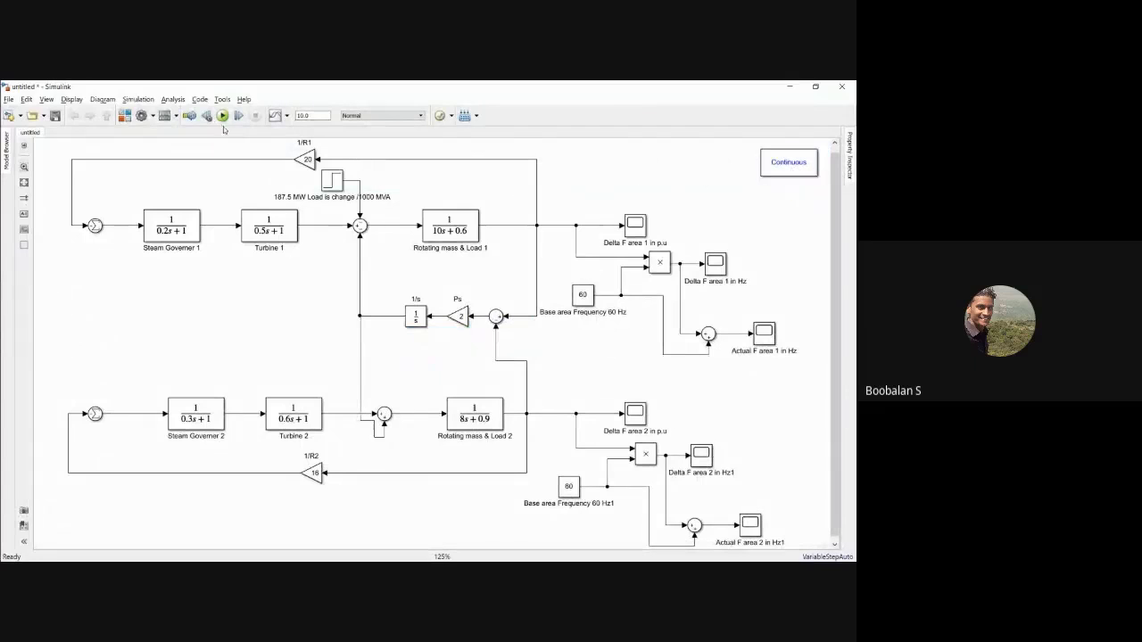
- Run the simulation and examine the area 1 frequency deviation curve in the enlarged "Delta F area 1 in Hz" Scope
click(222, 116)
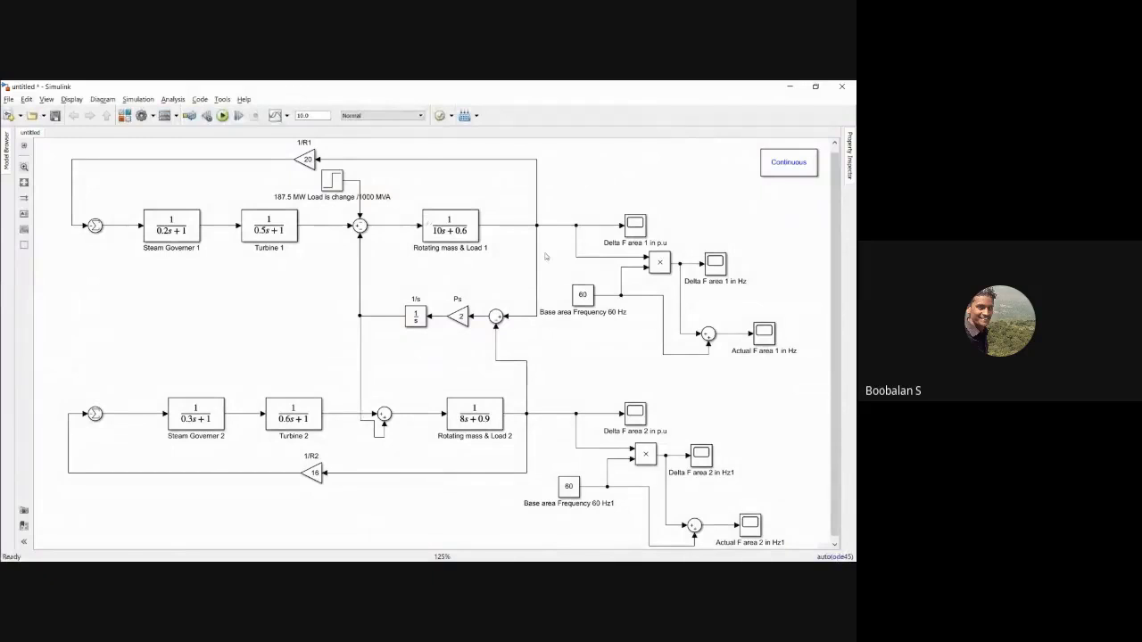
click(718, 264)
double_click(715, 261)
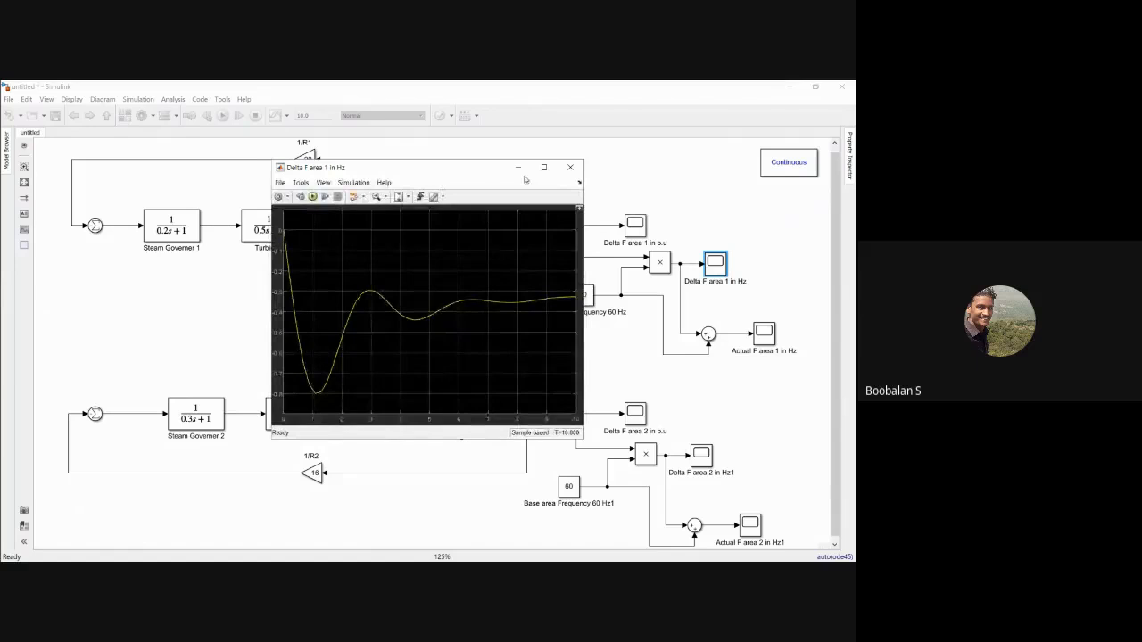
click(543, 168)
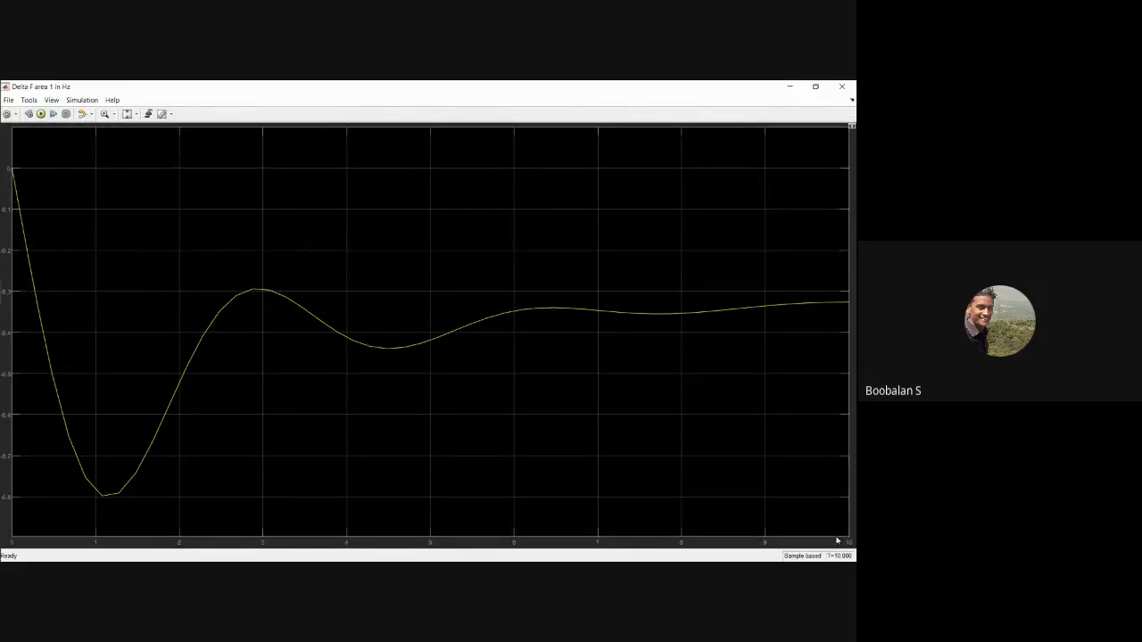
click(843, 85)
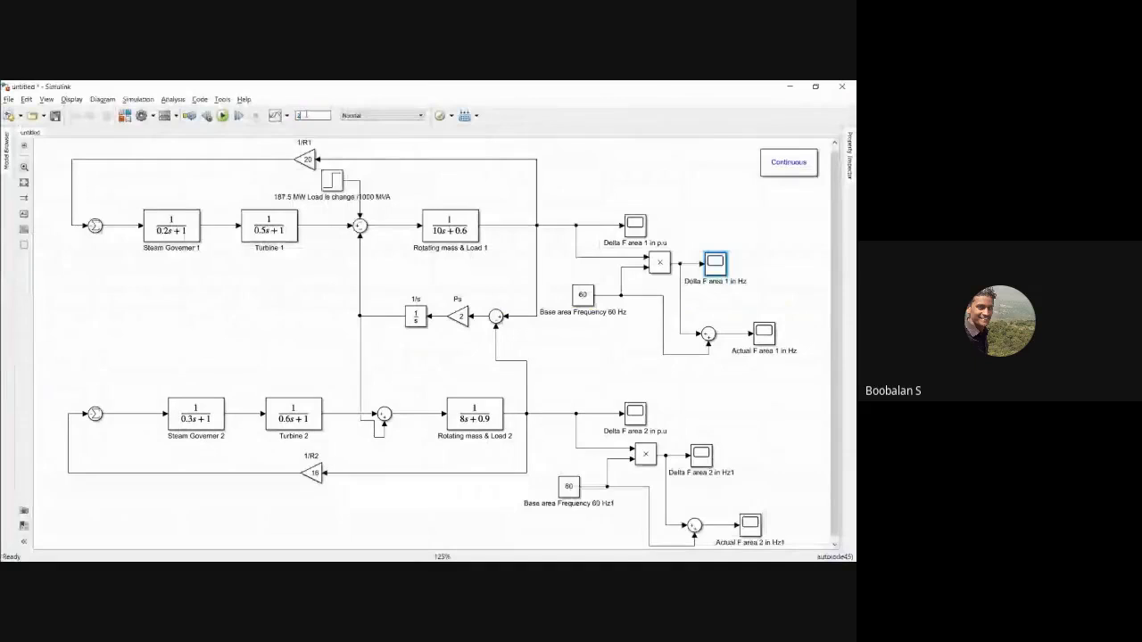
- Set the simulation stop time to 20, rerun the model and check the "Delta F area 1 in Hz" Scope
click(206, 116)
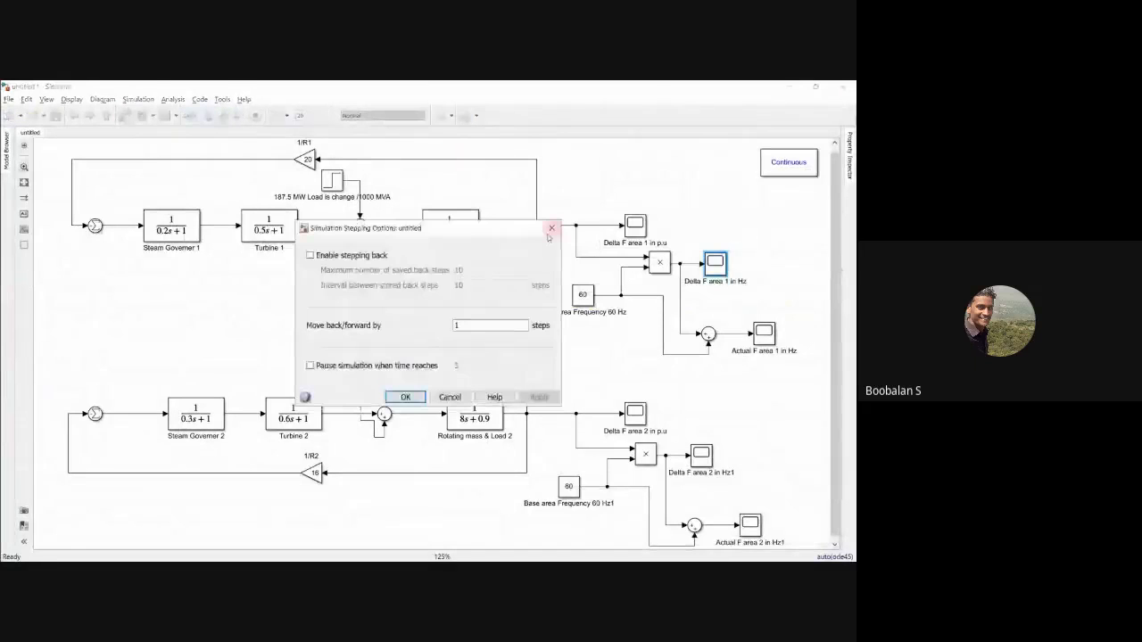
key(Escape)
click(223, 116)
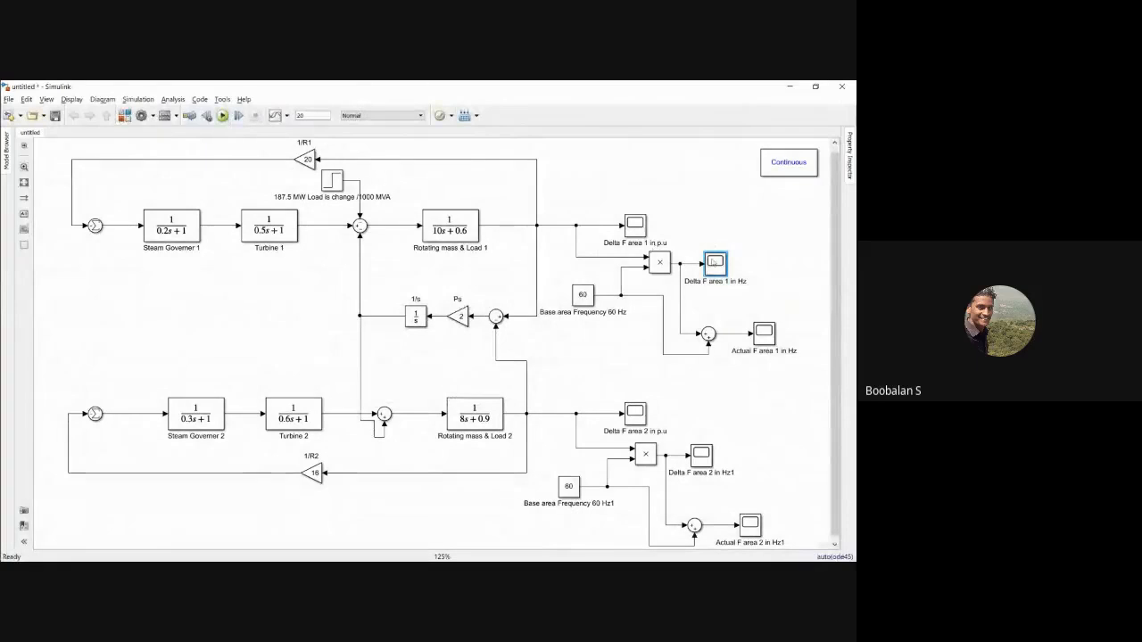
double_click(714, 261)
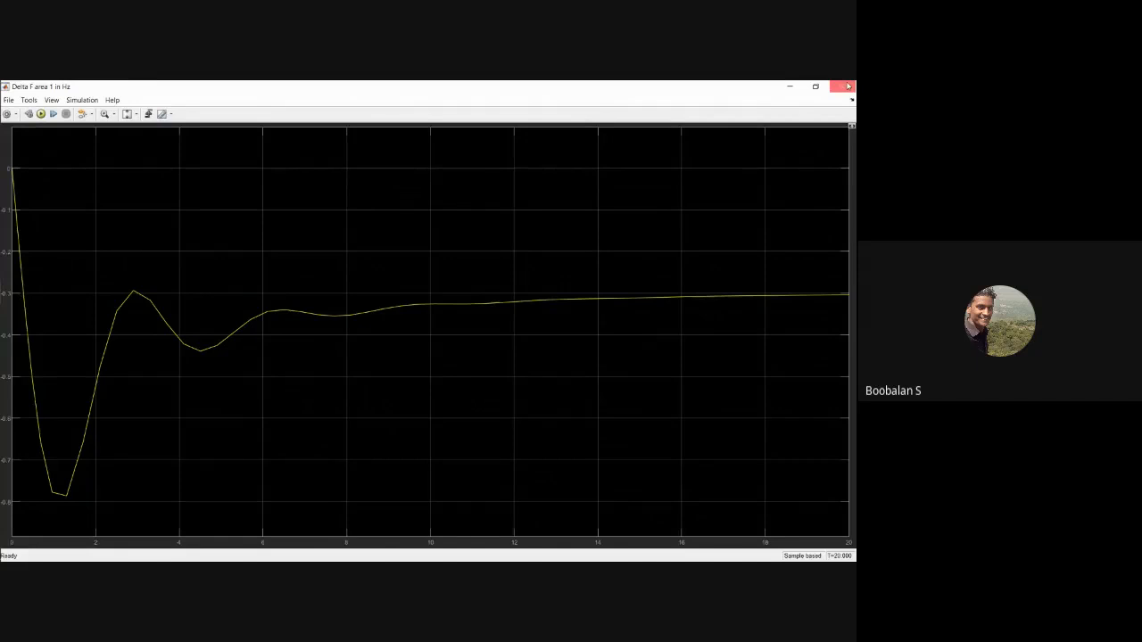
click(847, 86)
- Examine the area 1 actual frequency response in the enlarged "Actual F area 1 in Hz" Scope
double_click(767, 334)
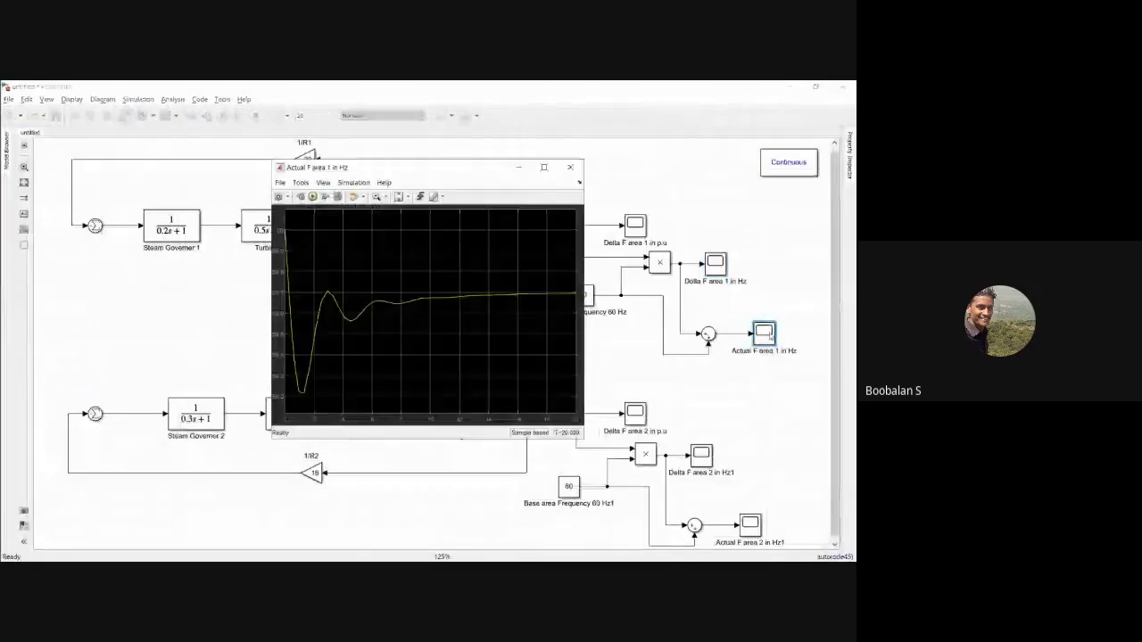
click(544, 168)
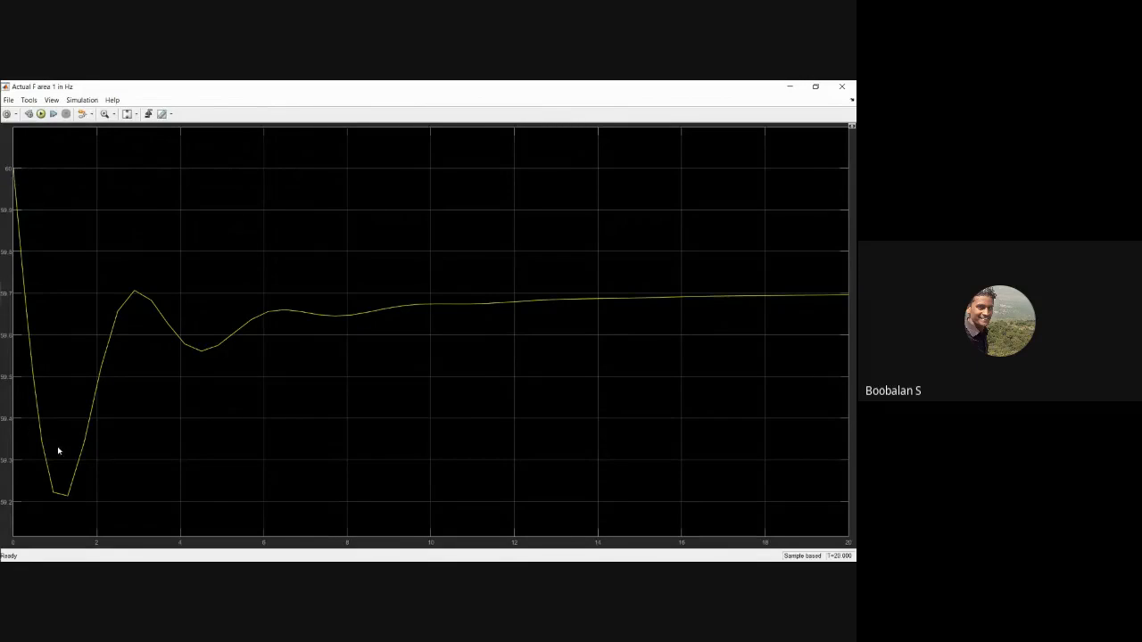
mouse_move(3, 157)
click(843, 85)
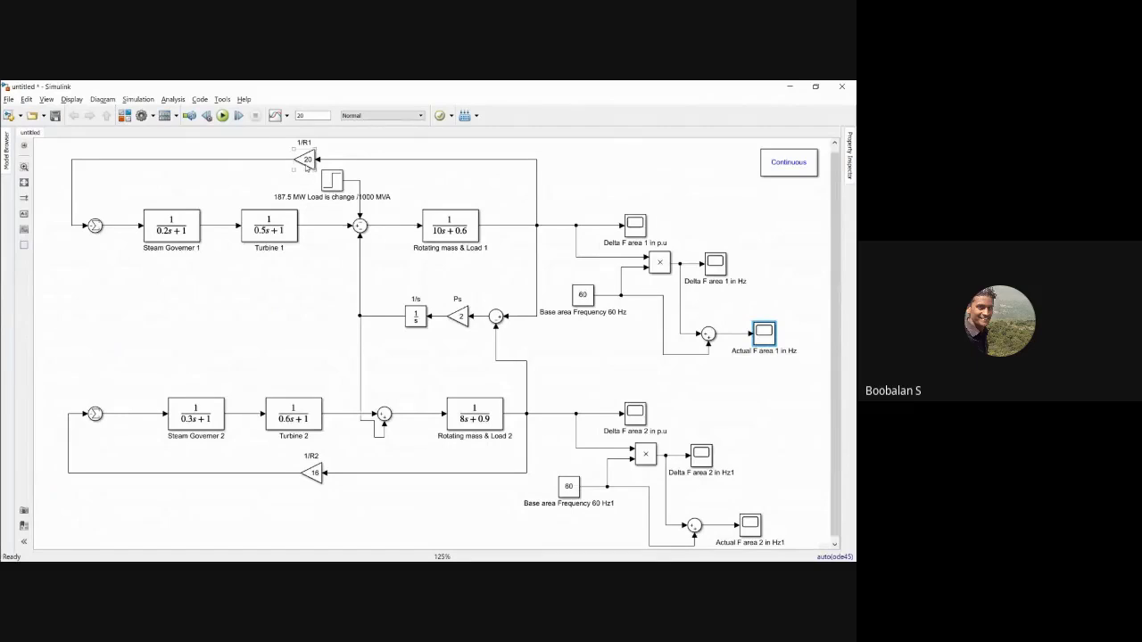
- Move the 1/R1 gain left, clear of the load change block, and straighten the tie-line signal entering the area 2 load Sum block
drag(305, 160, 270, 160)
click(309, 184)
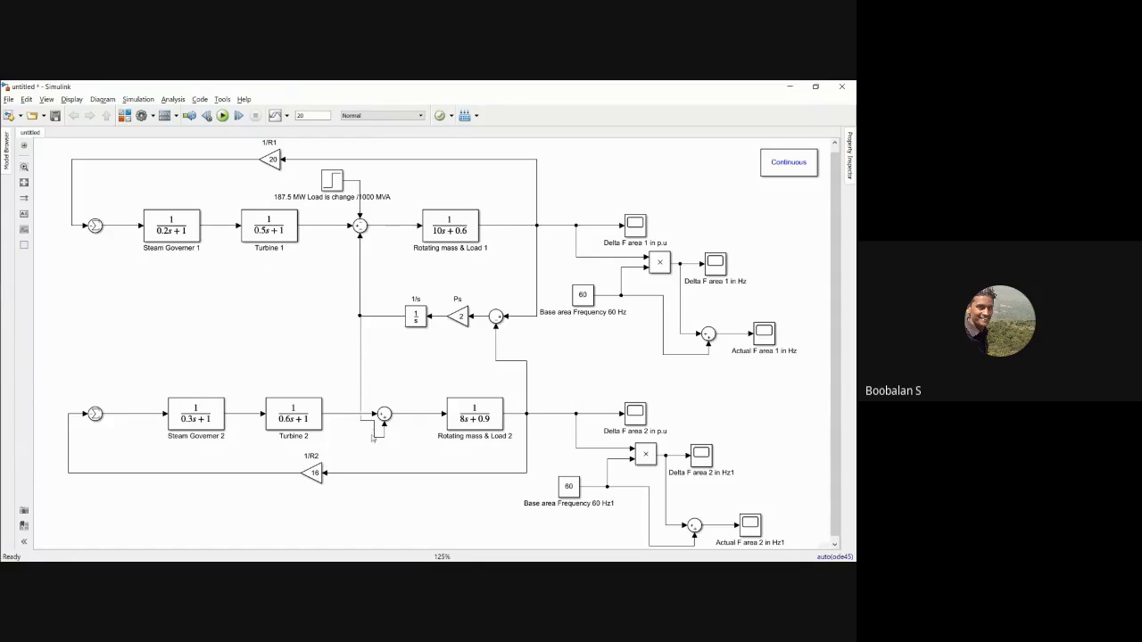
drag(378, 430, 384, 425)
click(384, 384)
- Move both Delta F Hz Scopes right, lining up the area 2 one above its Actual F Scope
drag(714, 260, 749, 262)
drag(707, 456, 756, 456)
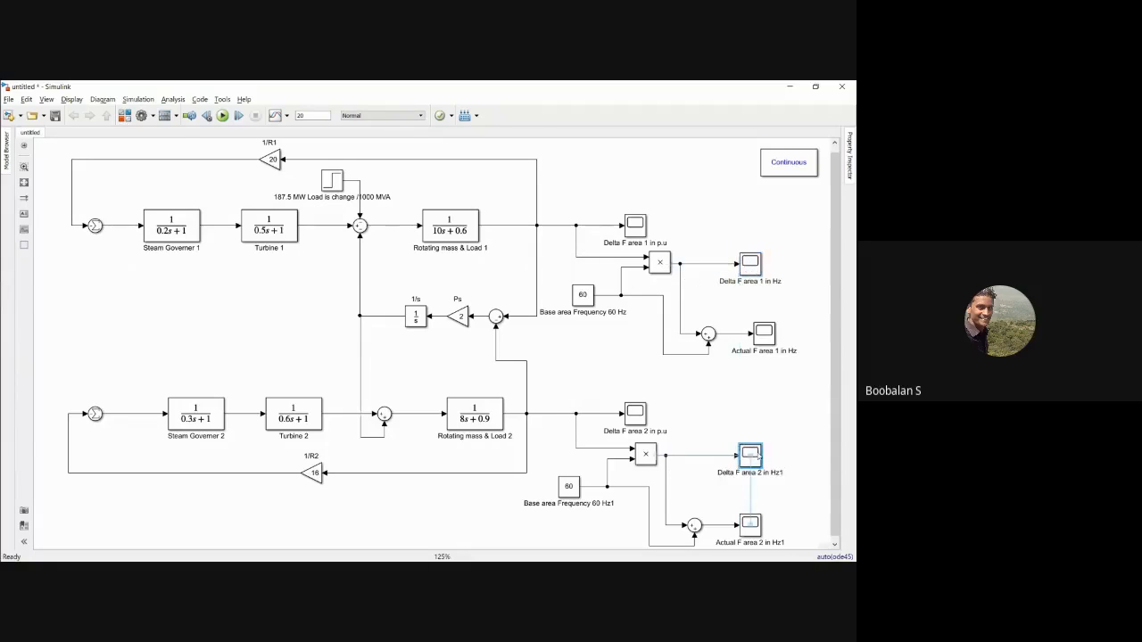
- Align the Delta F area 1 in Hz Scope and both p.u Scopes above the blocks below them, and shift Steam Governer 2 and Turbine 2 left
drag(751, 265, 765, 269)
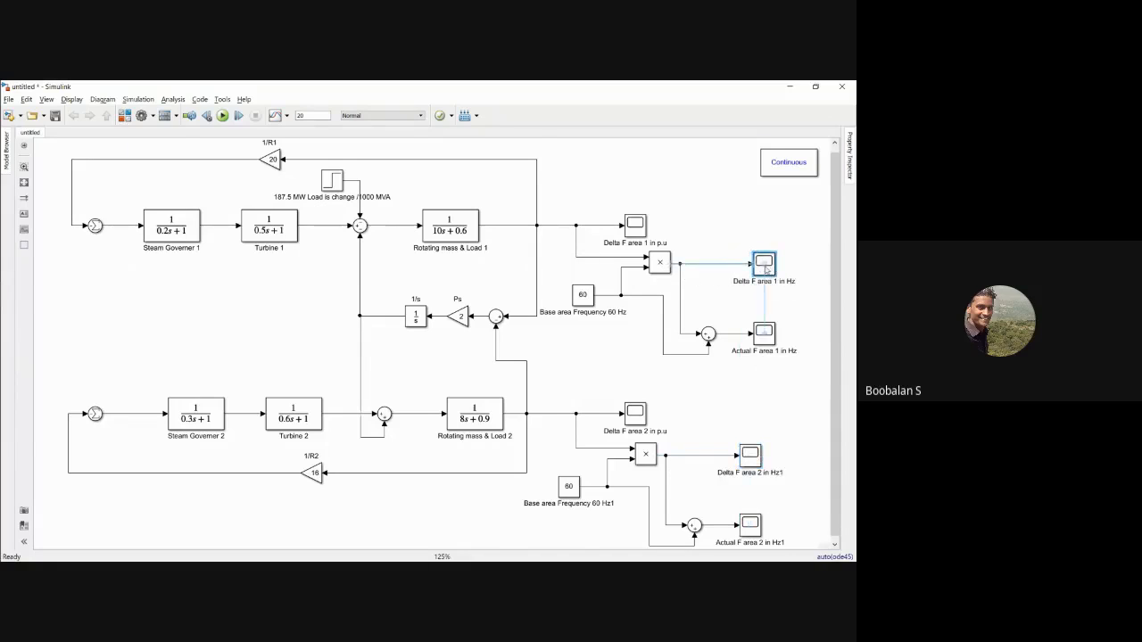
click(739, 423)
drag(635, 223, 659, 224)
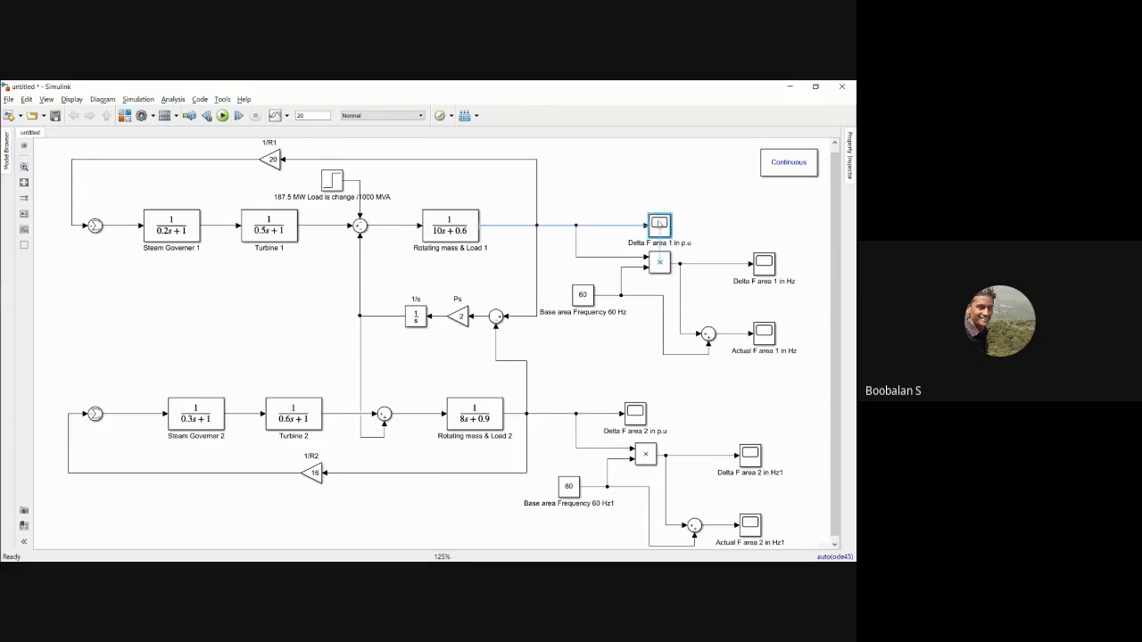
drag(635, 413, 645, 392)
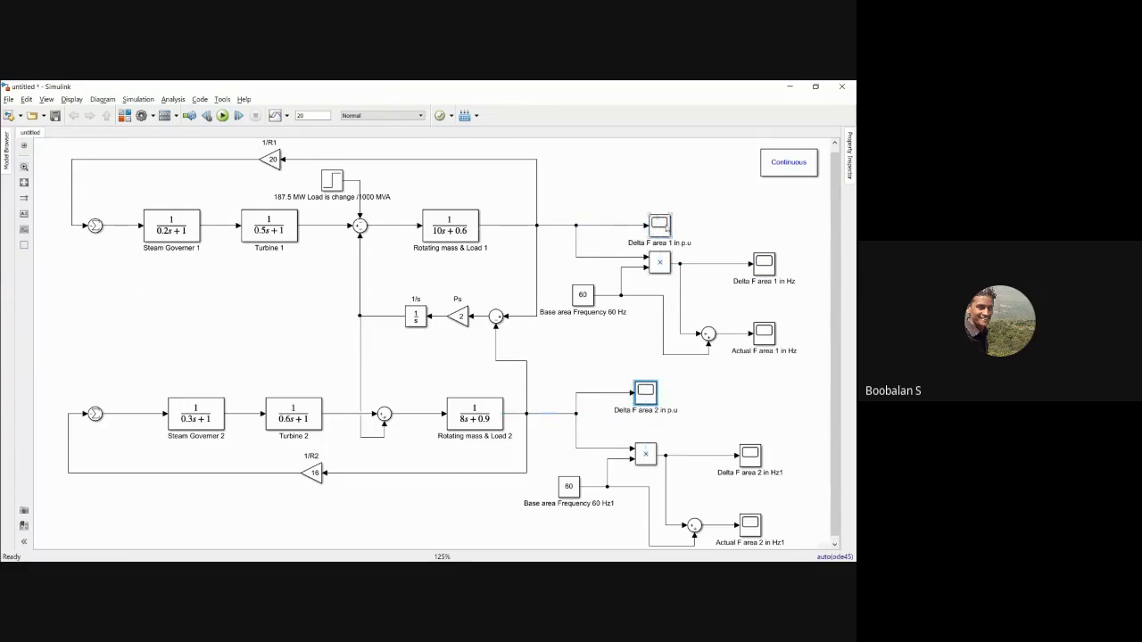
drag(659, 225, 659, 208)
click(703, 221)
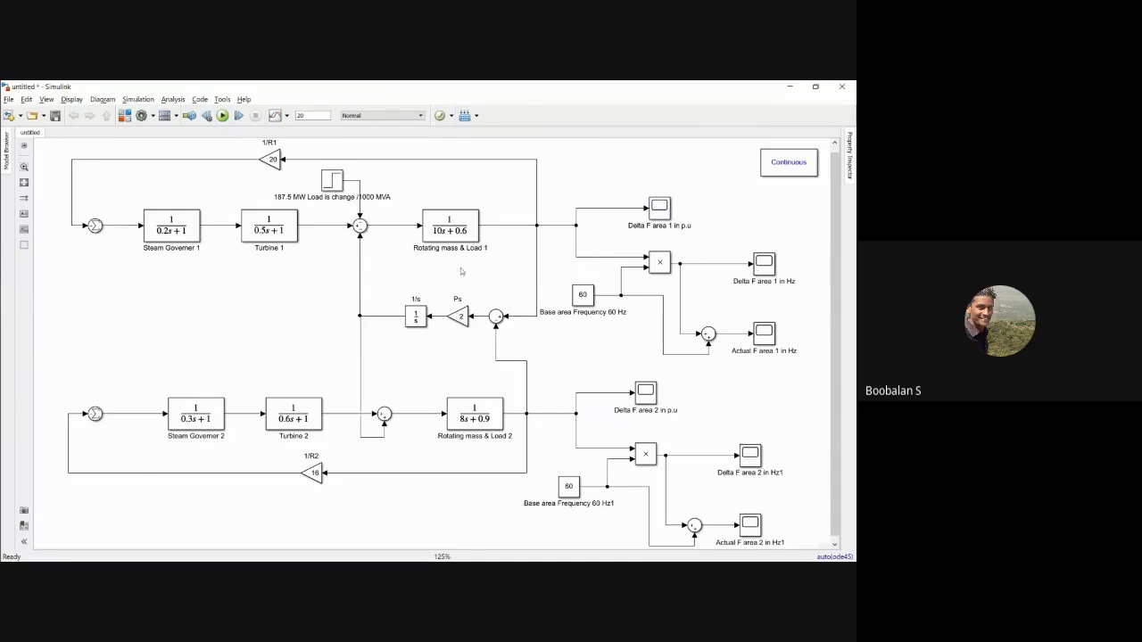
drag(206, 405, 192, 405)
drag(277, 403, 264, 403)
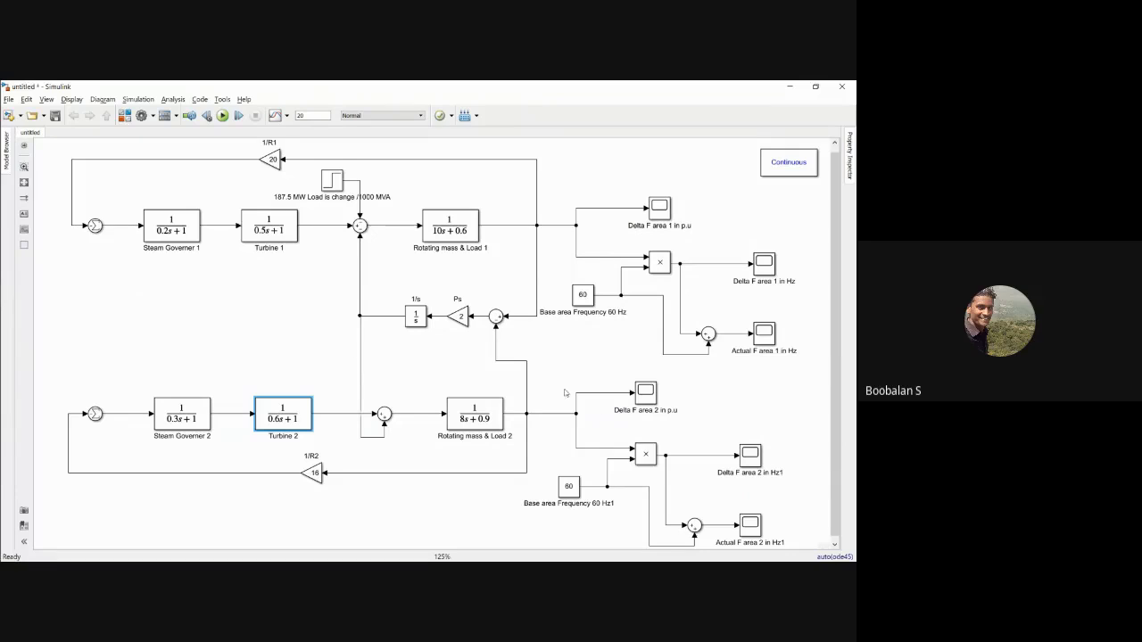
- Add a Display block above the Delta F area 1 in p.u Scope and connect it to that Scope's input signal
double_click(729, 209)
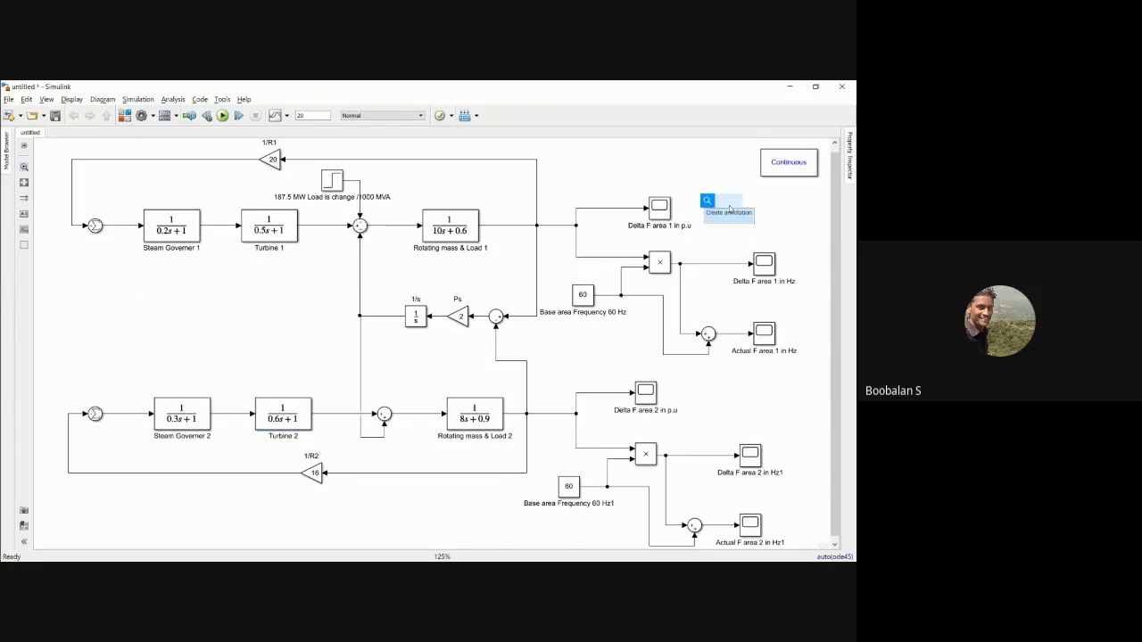
text(dis)
click(712, 218)
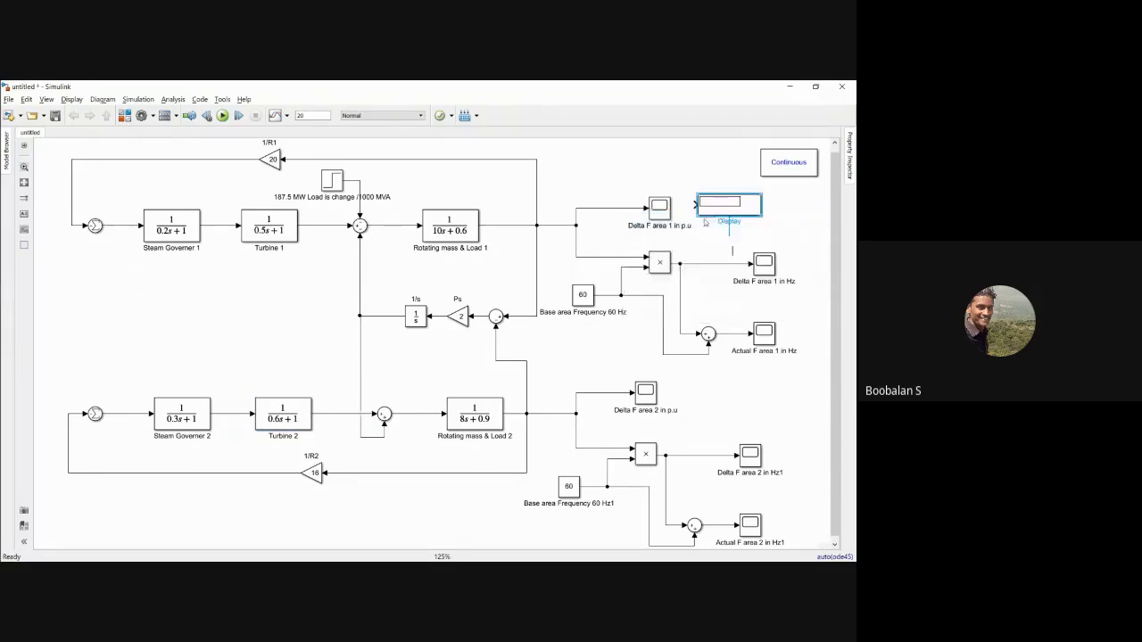
drag(722, 207, 597, 207)
click(670, 164)
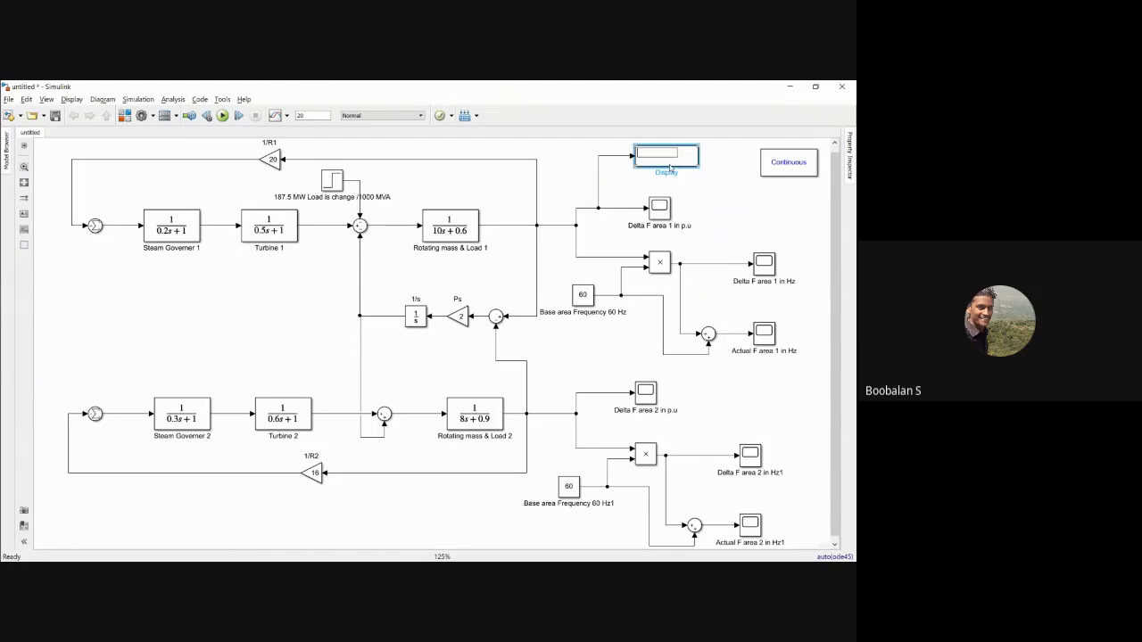
- Set the new Display block's numeric display format to long
double_click(670, 166)
click(544, 166)
click(486, 177)
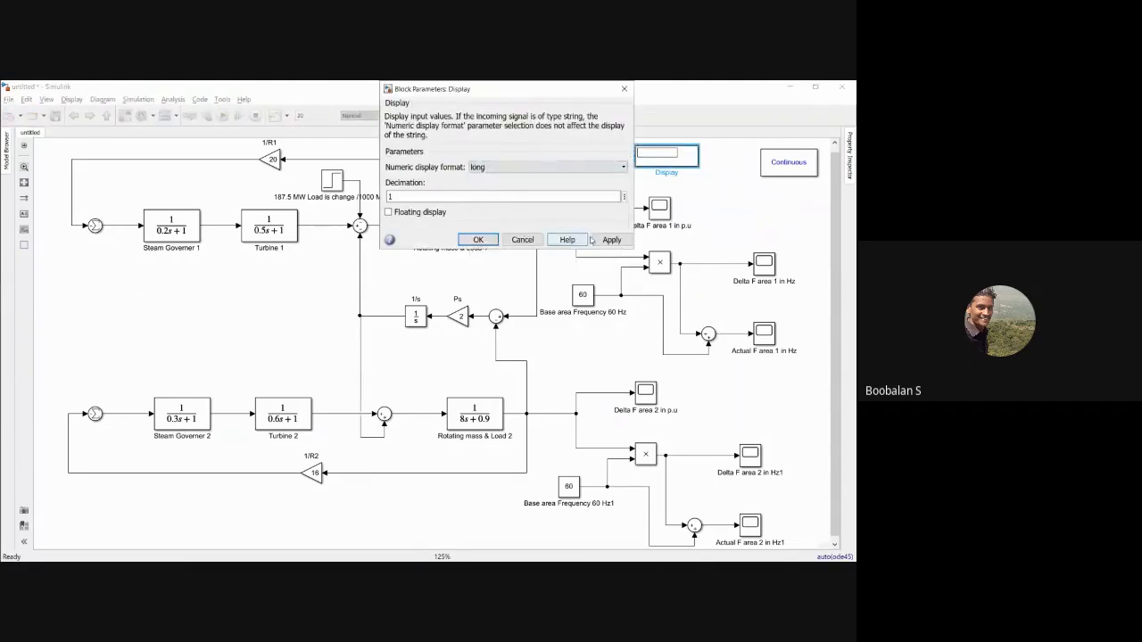
click(523, 240)
- Rename the Display block as "Delta F area 1 in P.U", reusing the name of the Scope below it
click(658, 224)
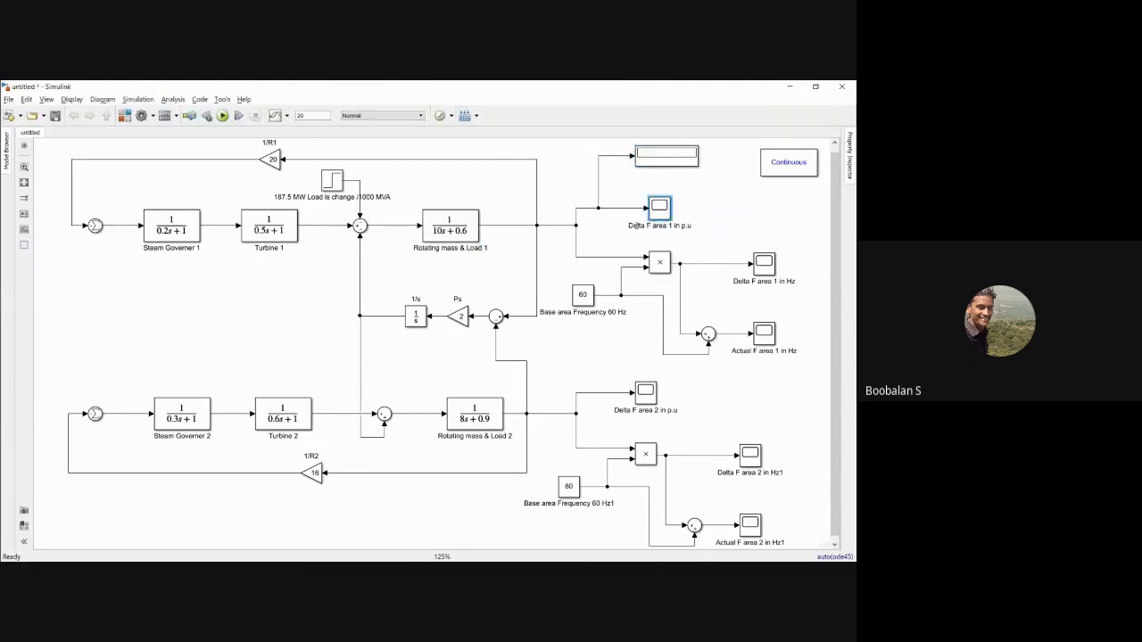
click(635, 226)
key(ctrl+c)
click(655, 164)
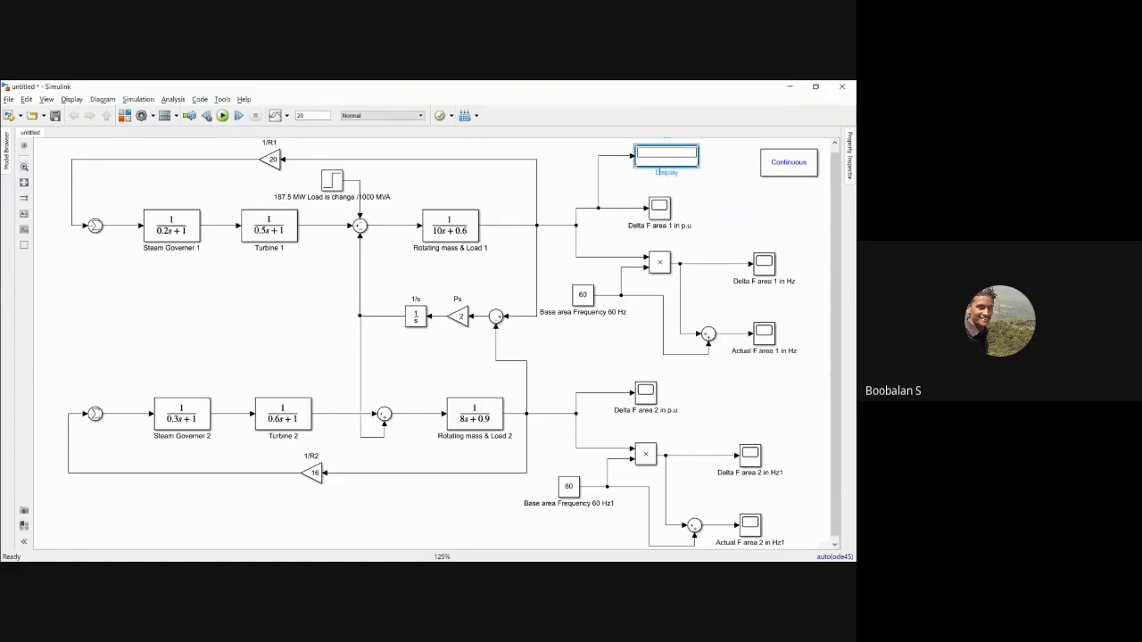
click(657, 172)
key(ctrl+v)
key(BackSpace)
key(BackSpace)
key(BackSpace)
text(P.U)
click(729, 208)
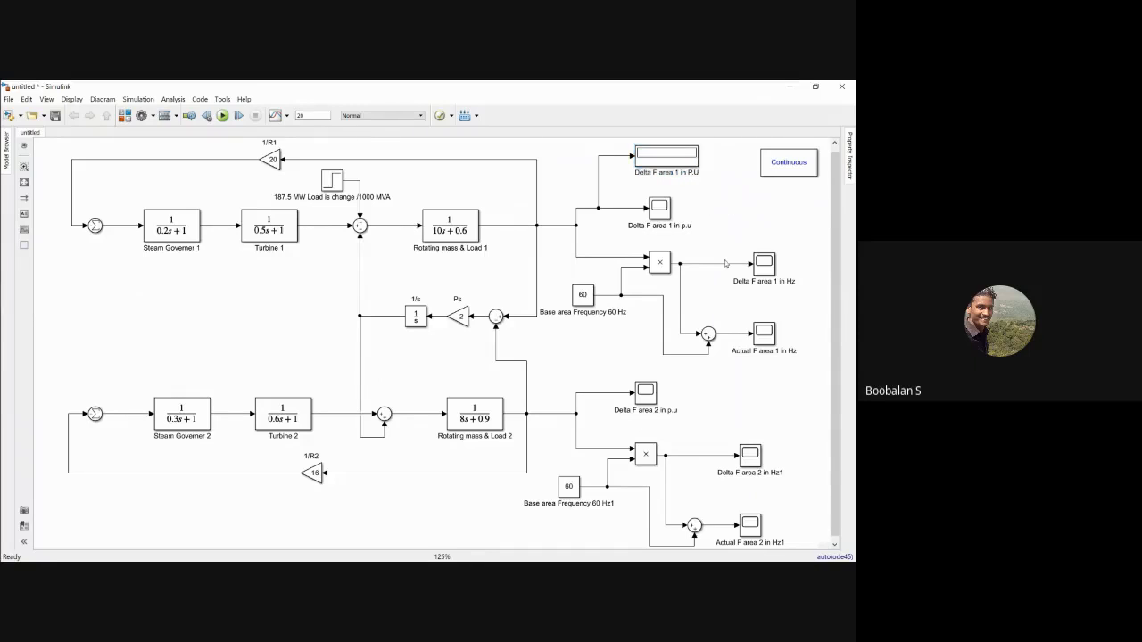
- Copy the Display onto the area 1 Product output, name it "Delta F area 1 in HZ" and align it above the Hz Scope
drag(668, 162, 697, 264)
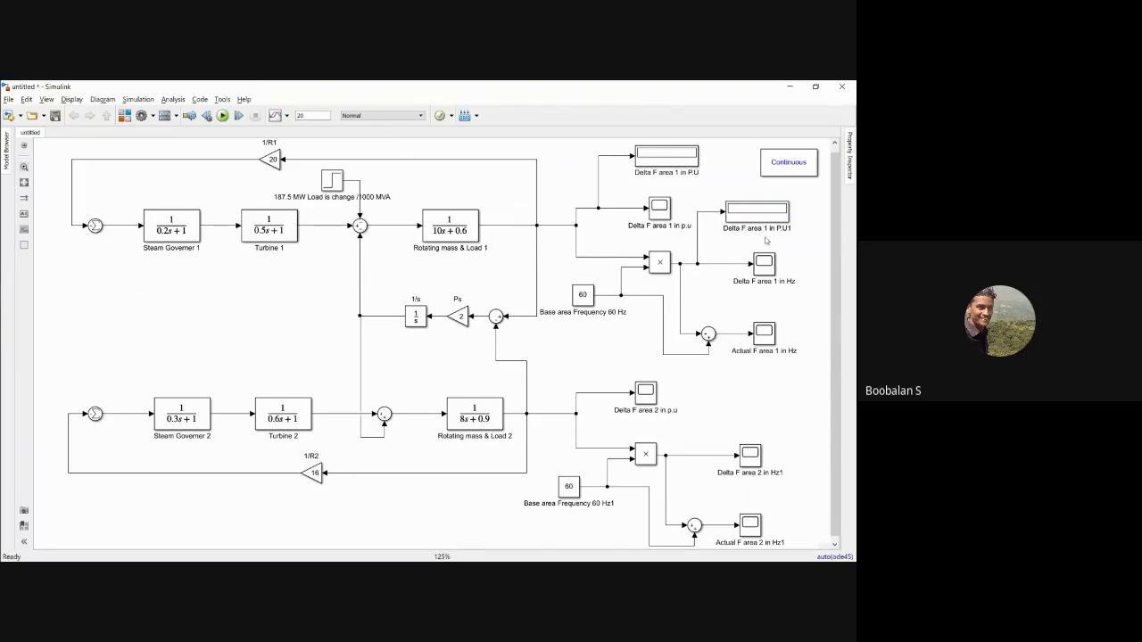
click(748, 283)
click(748, 284)
key(ctrl+c)
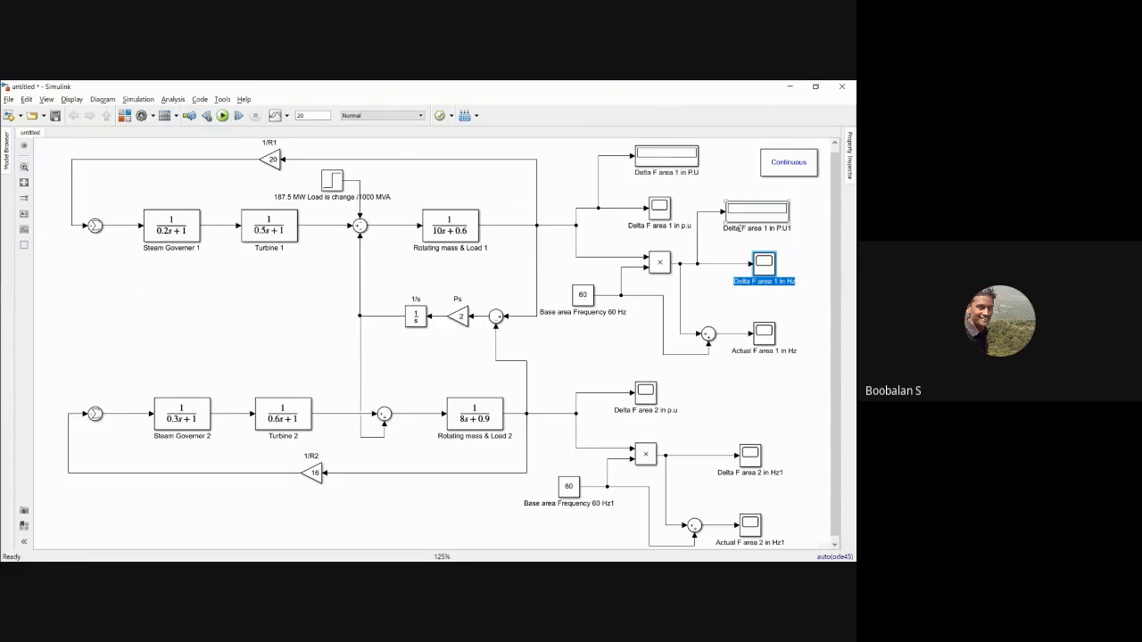
double_click(737, 228)
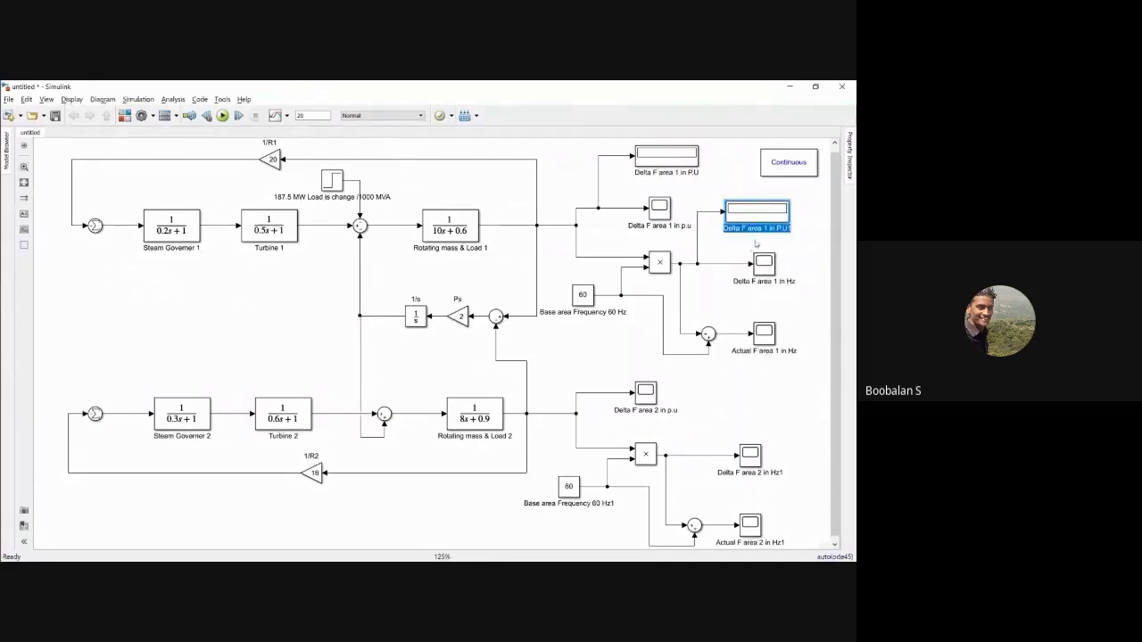
click(755, 268)
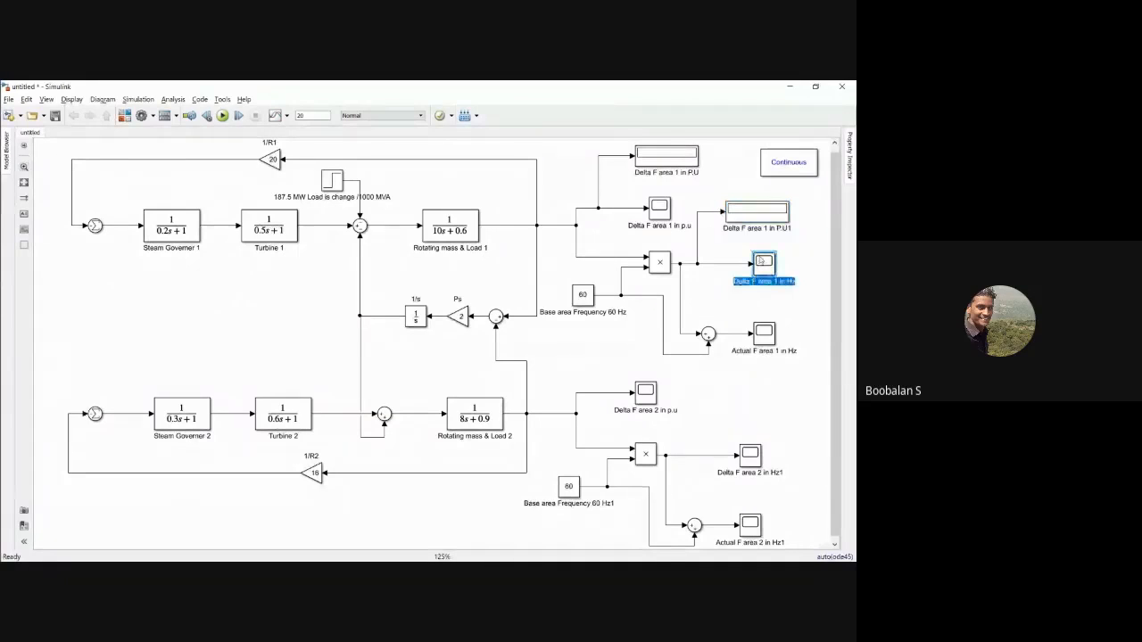
click(770, 229)
double_click(770, 229)
key(ctrl+v)
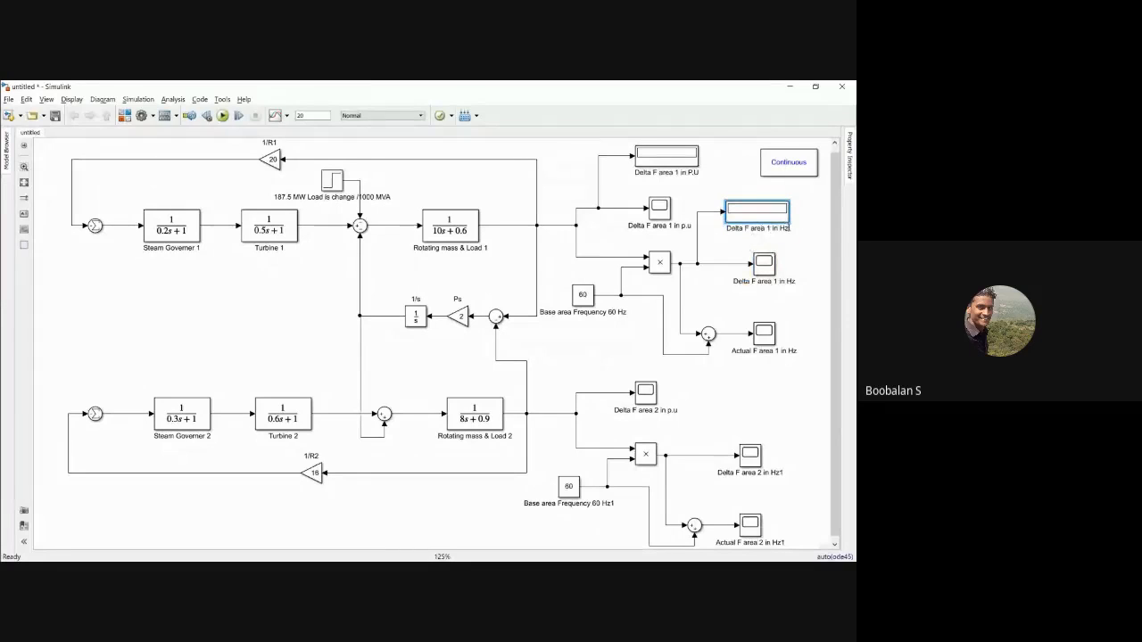
key(BackSpace)
text(Z)
drag(752, 223, 759, 228)
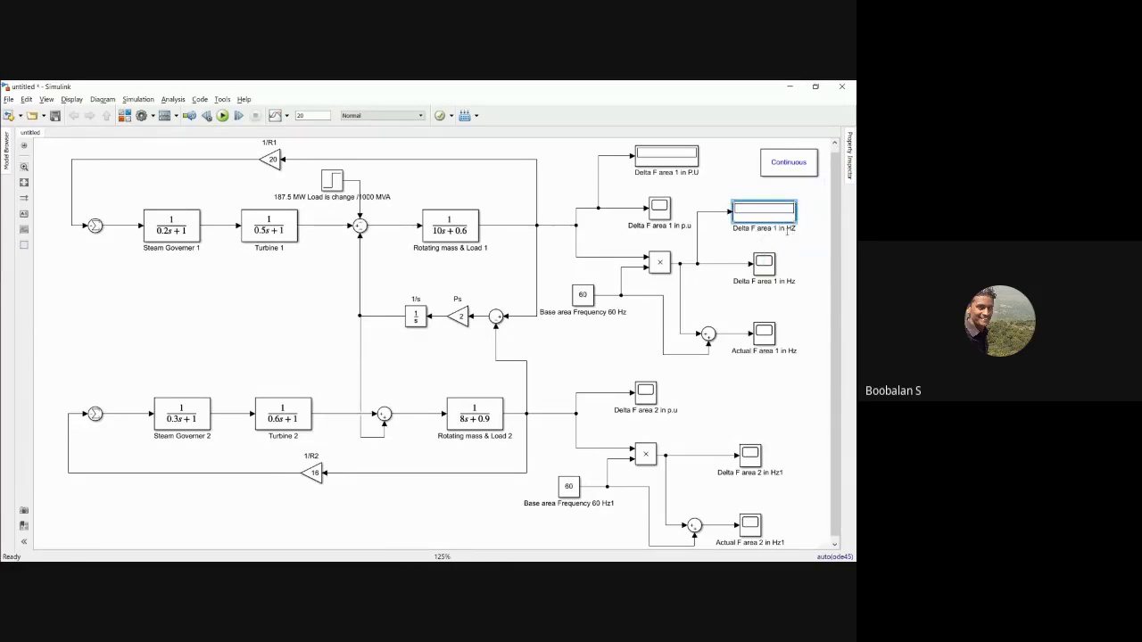
- Copy the HZ Display above the Actual F area 1 Scope, lowering the Sum and Scope for room, and connect it to the Sum output
click(764, 335)
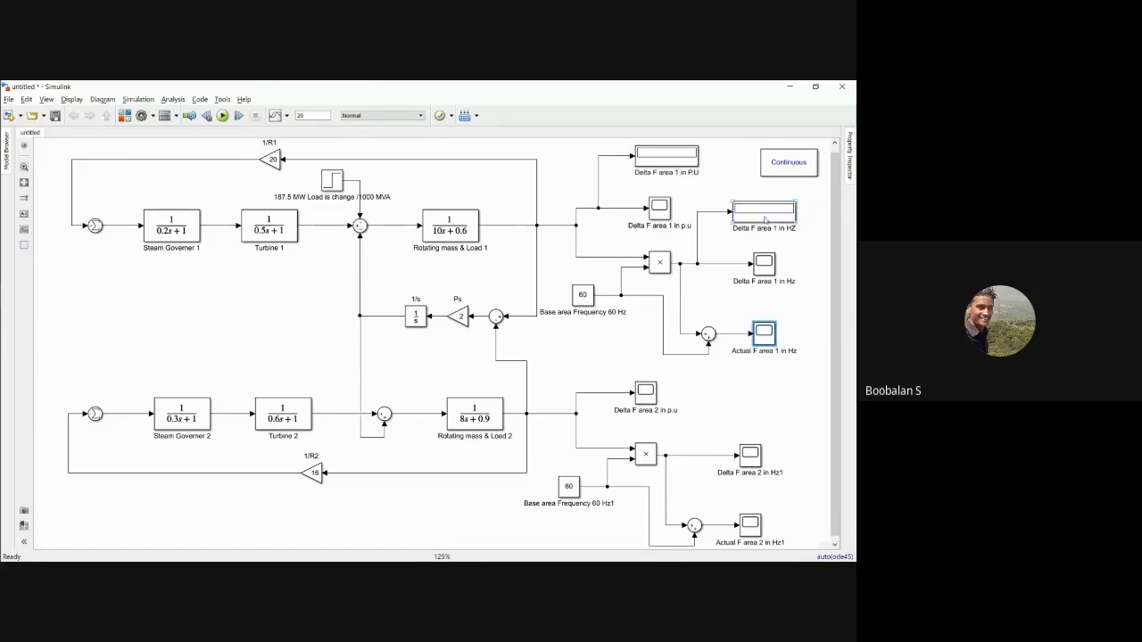
drag(764, 219, 764, 341)
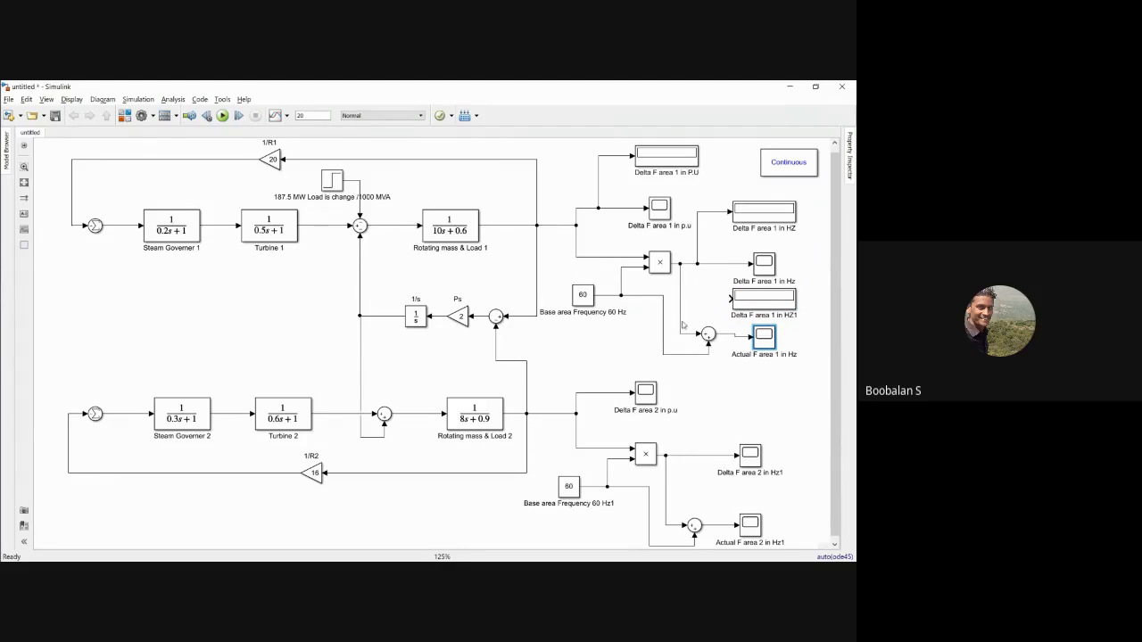
drag(684, 323, 708, 346)
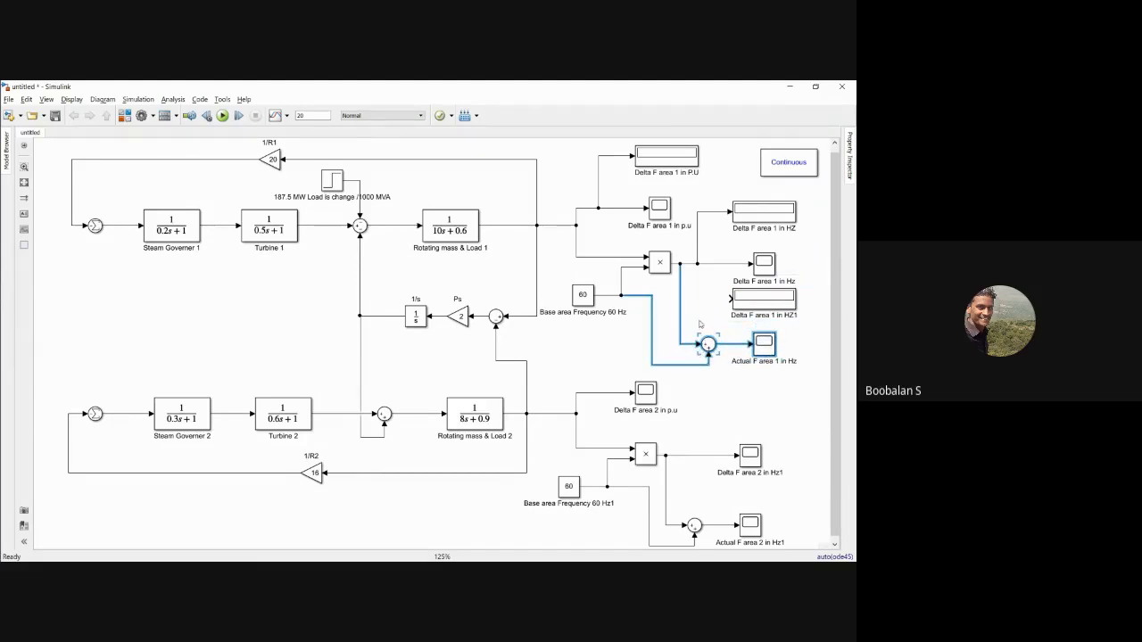
click(699, 324)
click(736, 307)
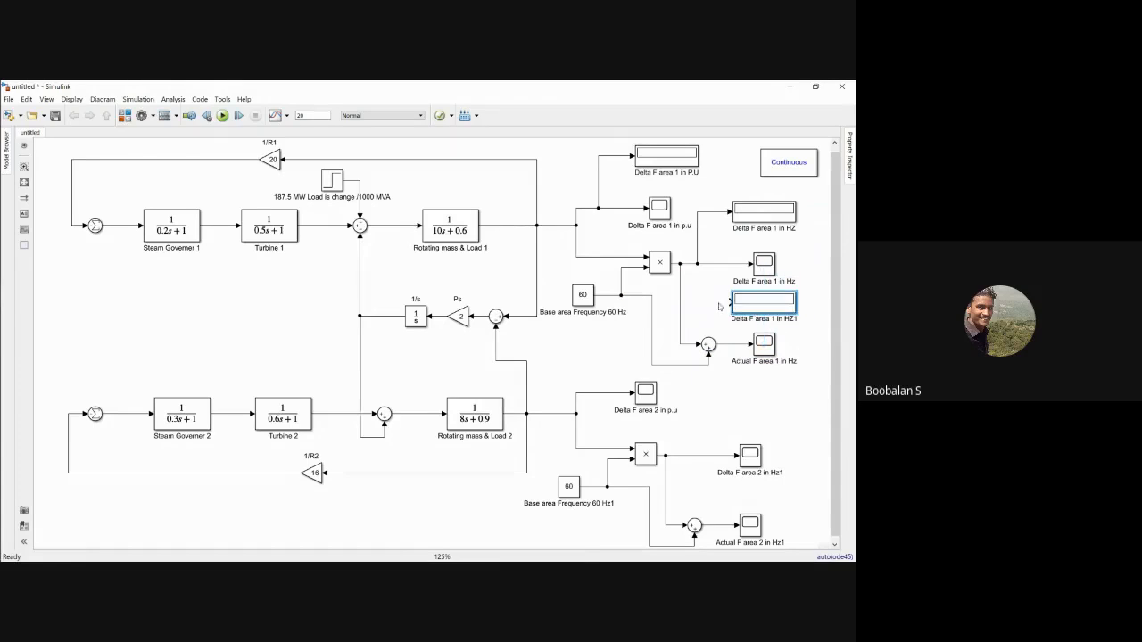
drag(730, 303, 768, 314)
click(754, 355)
- Rename the Display above the Actual F area 1 Scope as "Actual F area 1 in HZ"
click(761, 319)
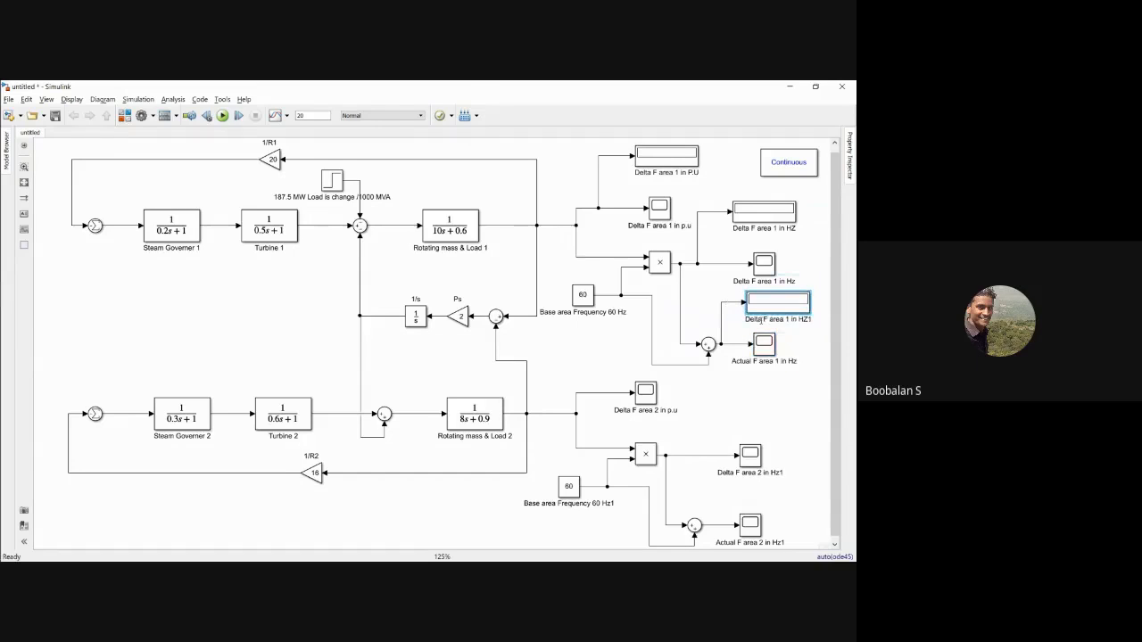
key(ctrl+a)
key(BackSpace)
text(Actual F area 1 in Hz)
key(BackSpace)
text(Z)
click(734, 407)
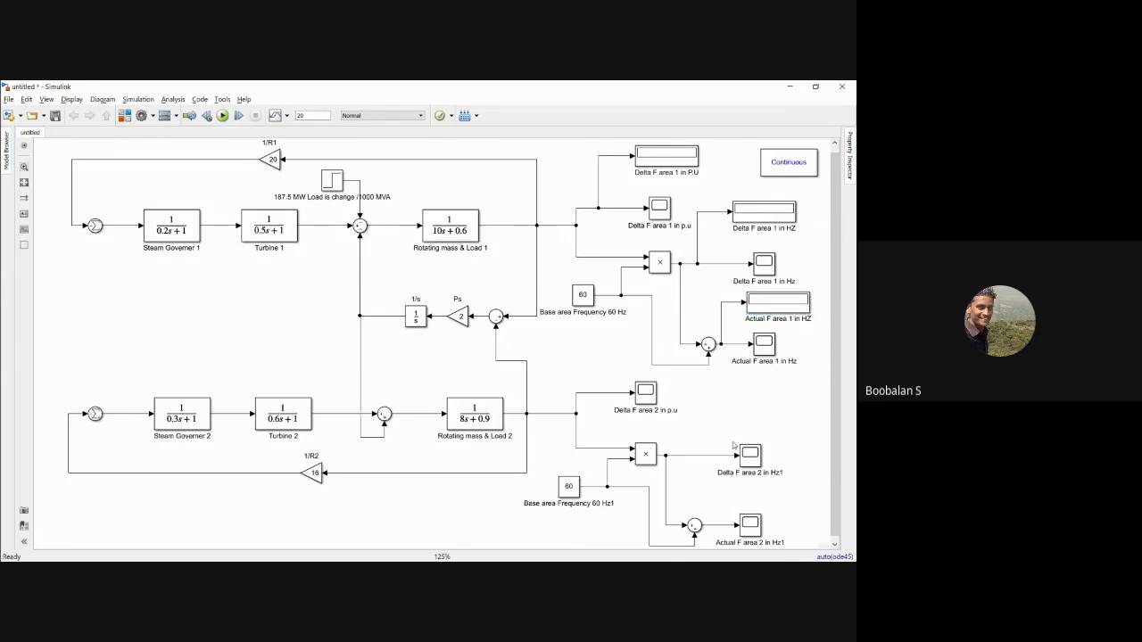
- Delete all of area 2's frequency measurement blocks, including its Scopes, Product, Sum and 60 Hz base frequency constant
scroll(624, 428, down, 1)
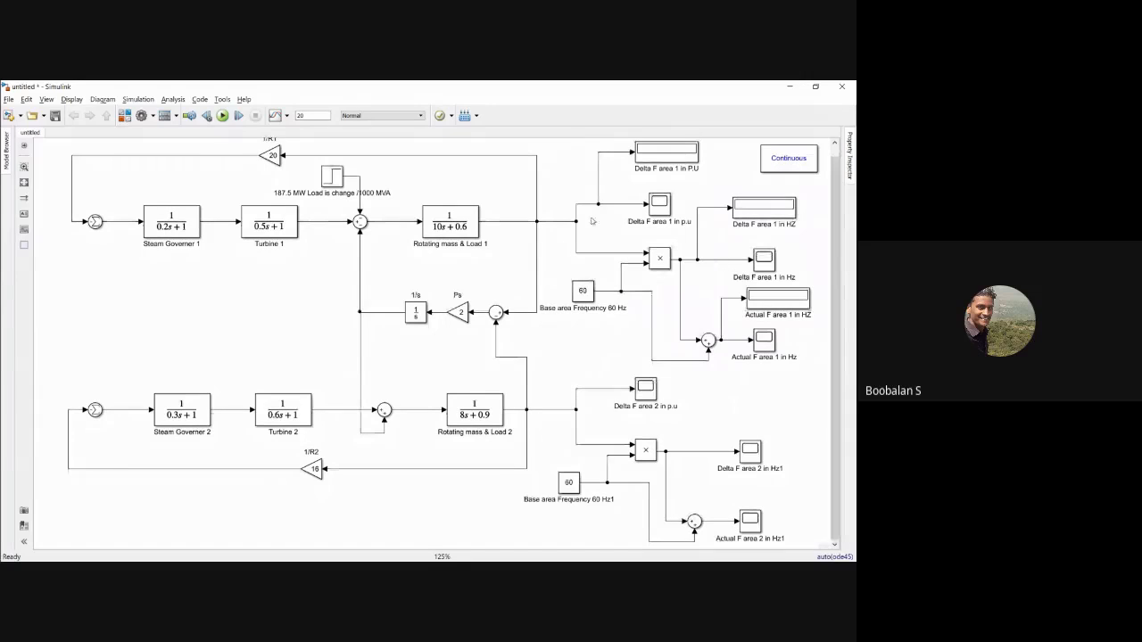
drag(565, 384, 790, 548)
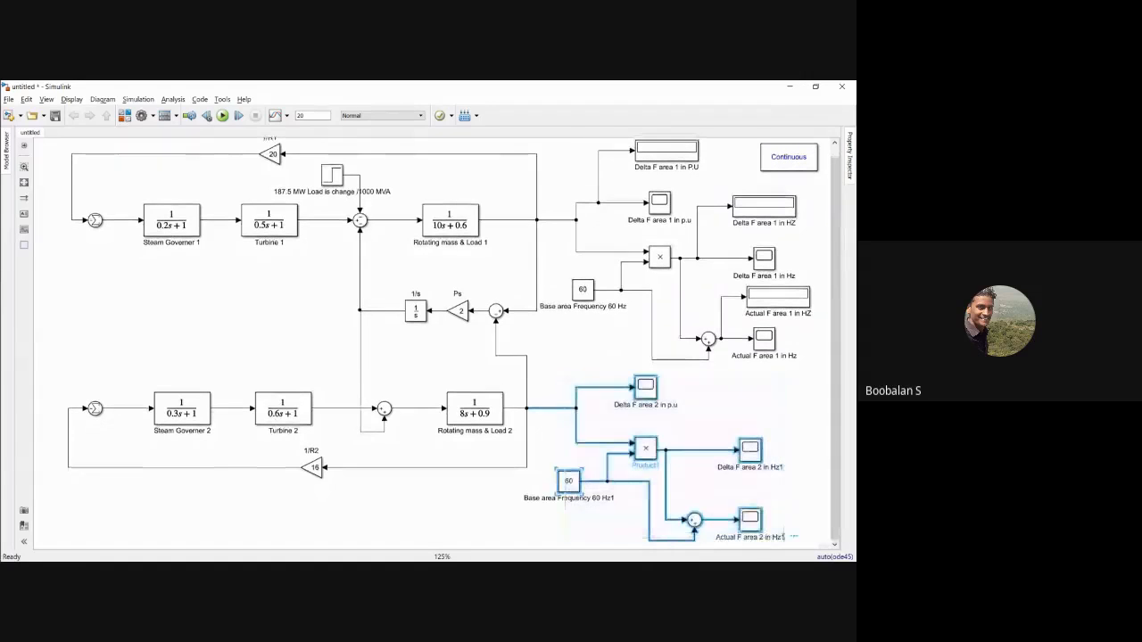
key(Delete)
- Copy area 1's frequency measurement blocks below and connect the copy to the Rotating mass & Load 2 output
drag(574, 150, 750, 348)
drag(661, 211, 663, 446)
click(541, 449)
drag(537, 446, 527, 408)
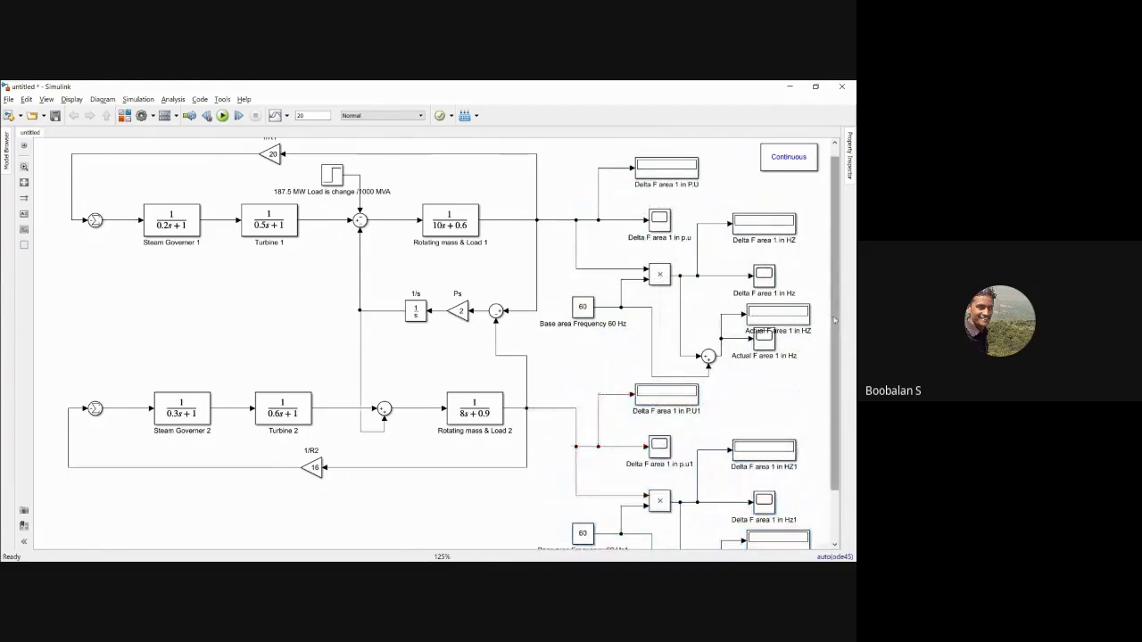
- Space out the Actual F area 1 Scope and Display vertically, and remove the unconnected branch at the copied Sum's output
drag(834, 322, 841, 374)
drag(763, 290, 778, 325)
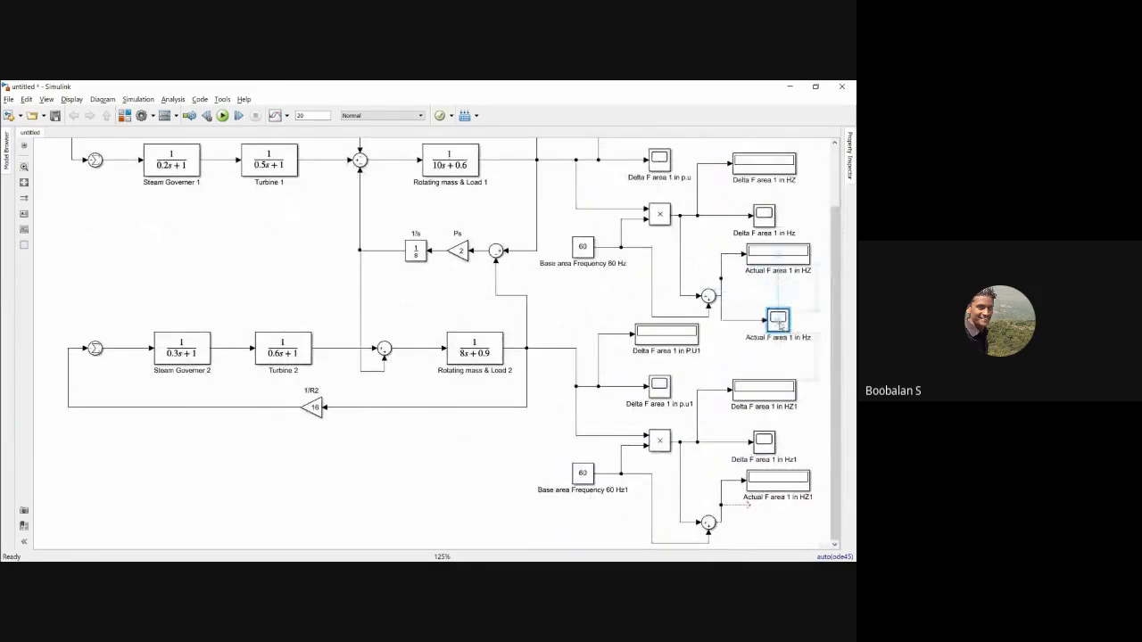
drag(777, 256, 777, 279)
click(733, 352)
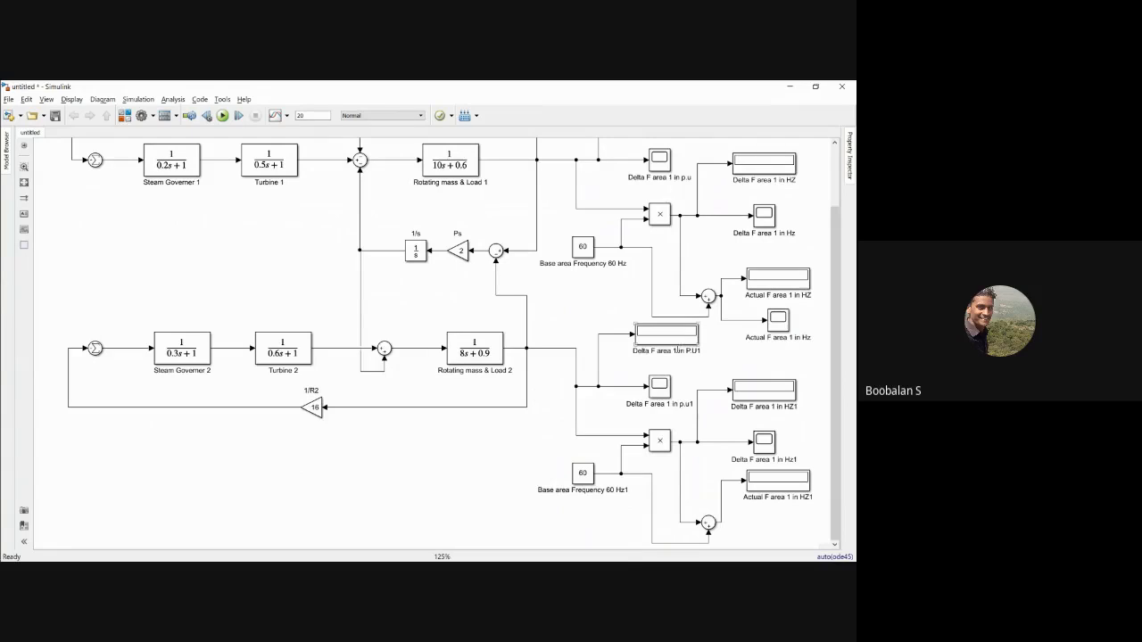
- Rename the copied per-unit Display and Scope as "Delta F area 2 in P.U1" and "Delta F area 2 in p.u1"
click(673, 350)
key(BackSpace)
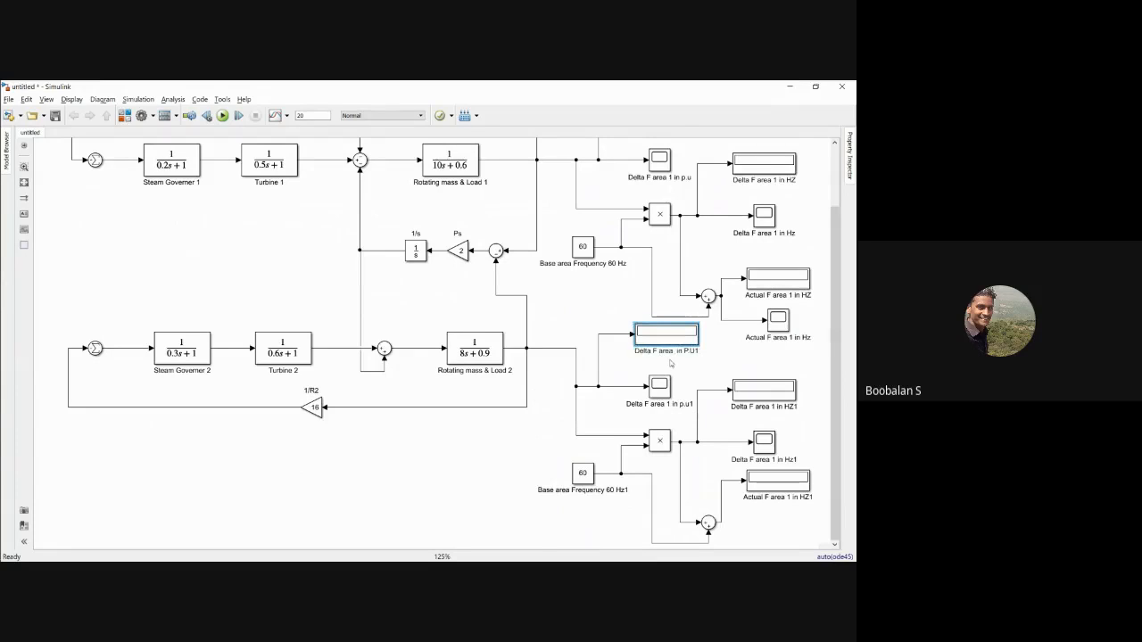
text(2)
click(670, 403)
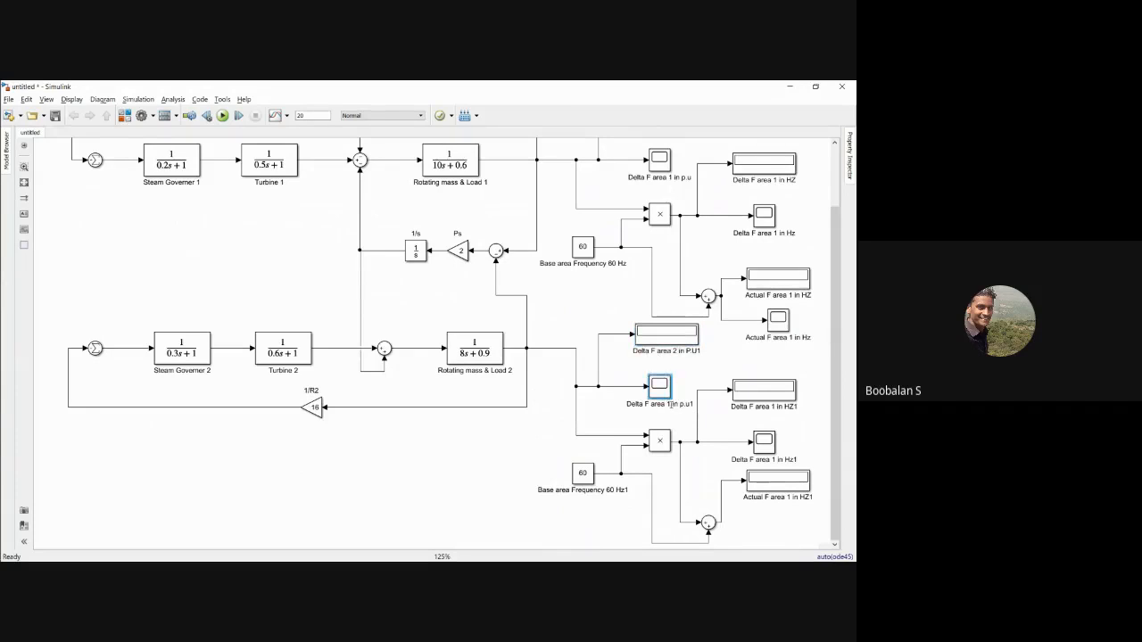
key(BackSpace)
text(2)
- Rename the copied hertz deviation Display and Scope as "Delta F area 2 in HZ1" and "Delta F area 2 in Hz1"
click(744, 402)
key(BackSpace)
text(2)
click(716, 427)
click(774, 458)
key(BackSpace)
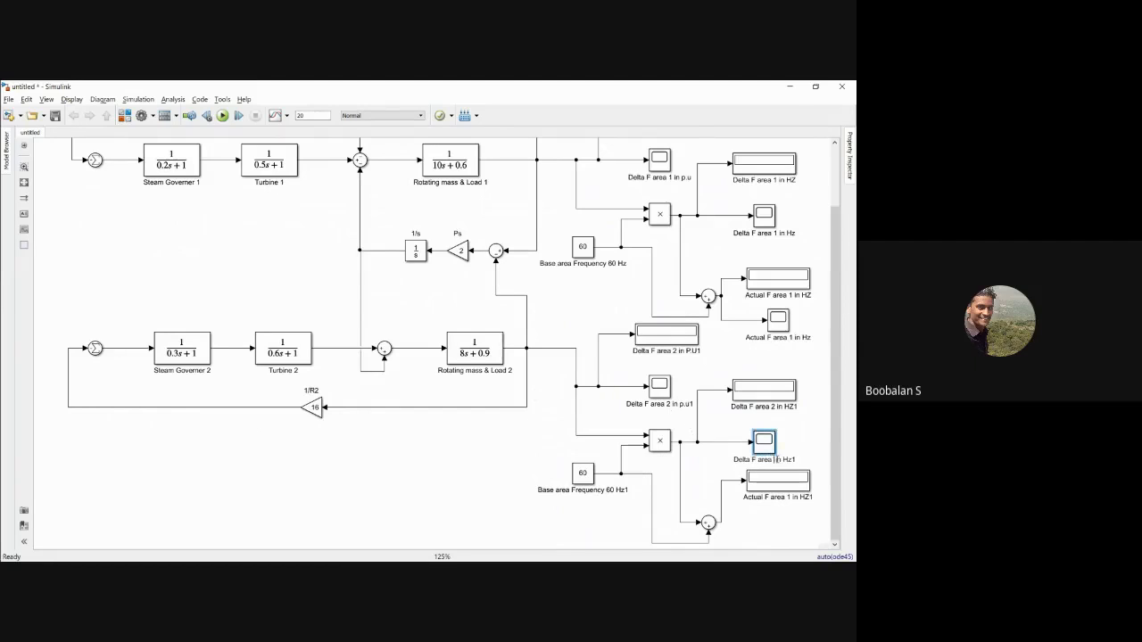
text(2)
- Rename the copied actual frequency Display as "Actual F area 2 in HZ1" and move it slightly down
click(789, 496)
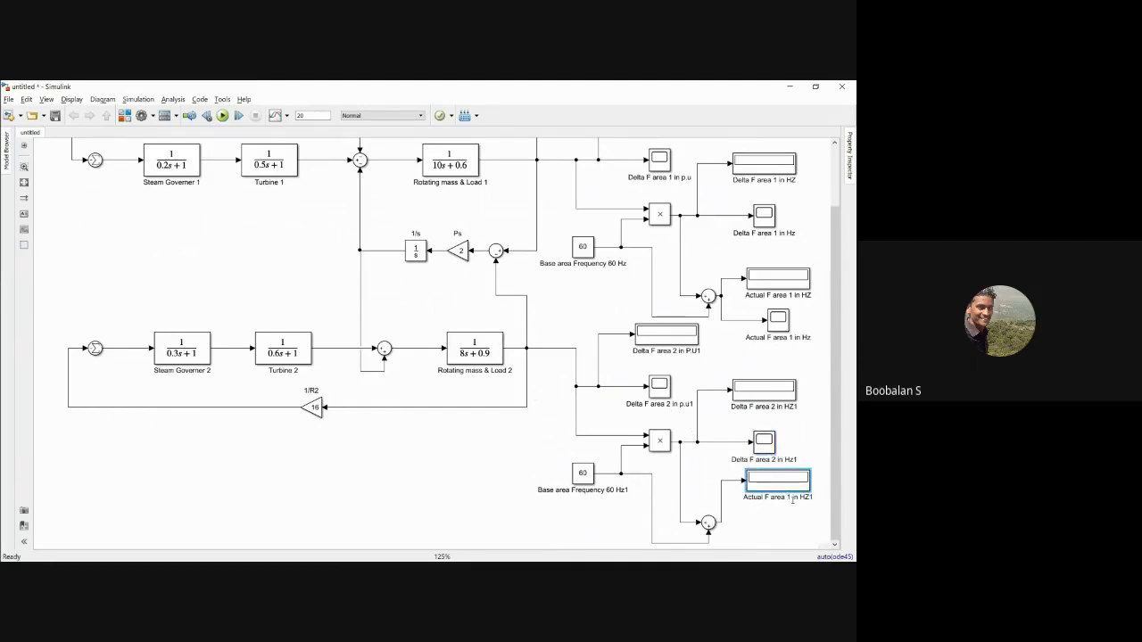
key(BackSpace)
text(2)
click(713, 482)
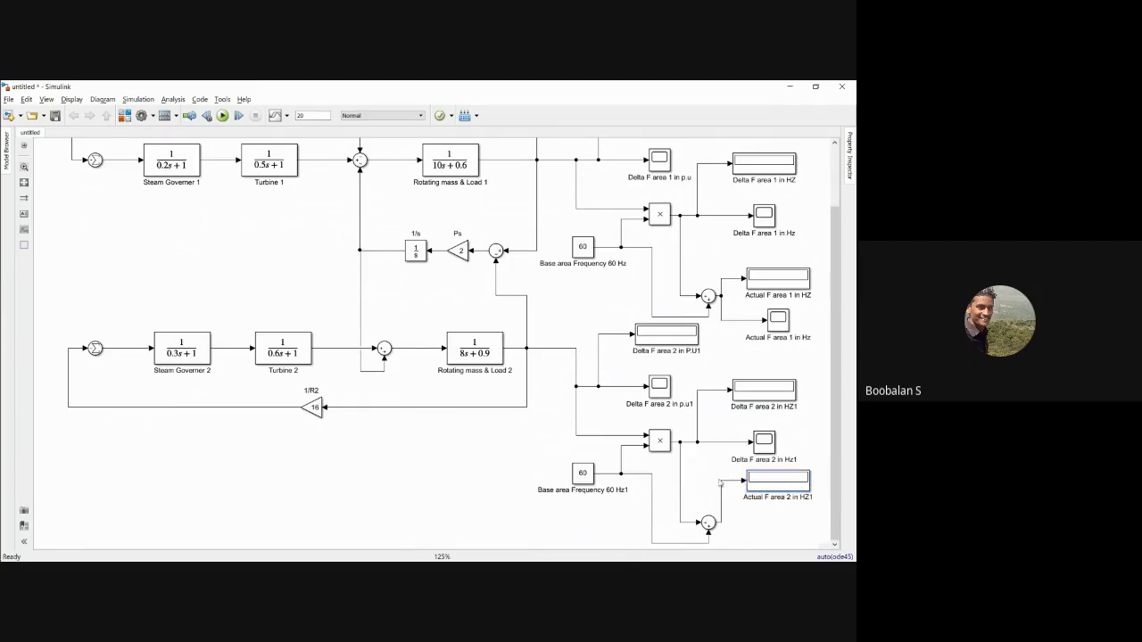
drag(778, 486, 778, 499)
click(723, 483)
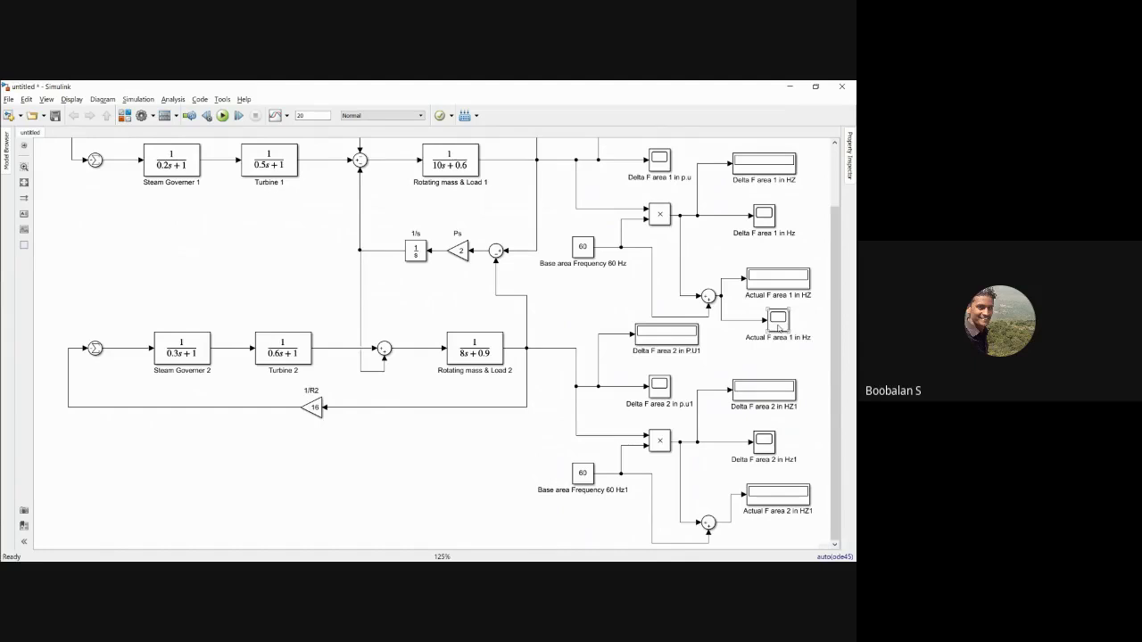
- Copy the Actual F area 1 in Hz Scope to the area 2 frequency Sum's output and name it "Actual F area 2 in Hz1"
drag(777, 323, 730, 435)
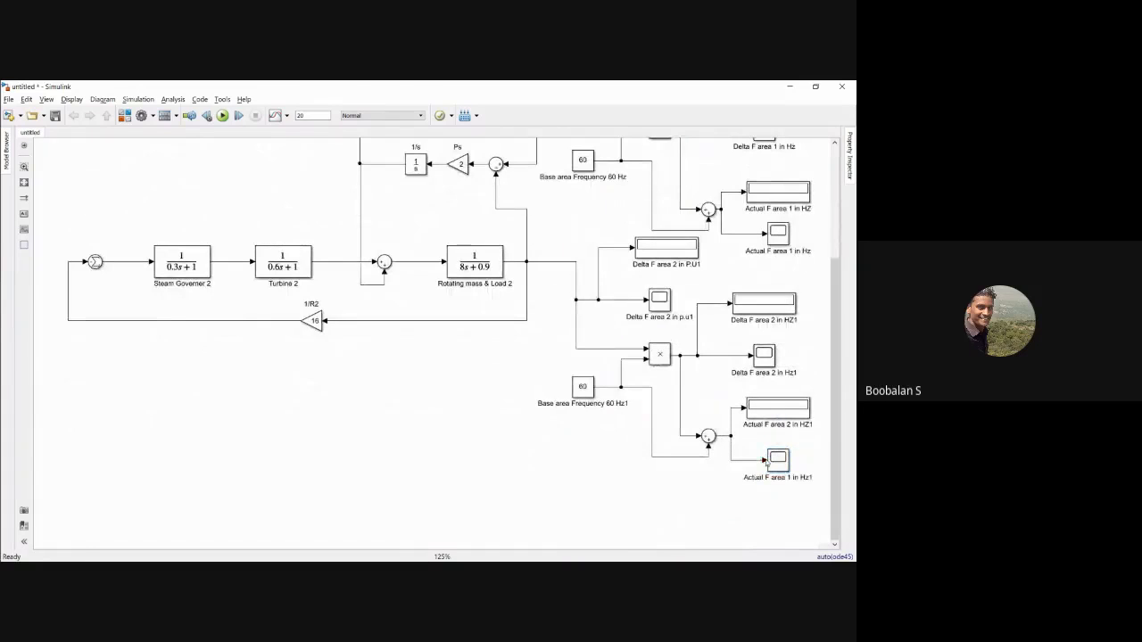
click(787, 478)
key(BackSpace)
text(2)
click(824, 422)
- Run the two-area model simulation with the 20 s stop time
scroll(837, 348, right, 5)
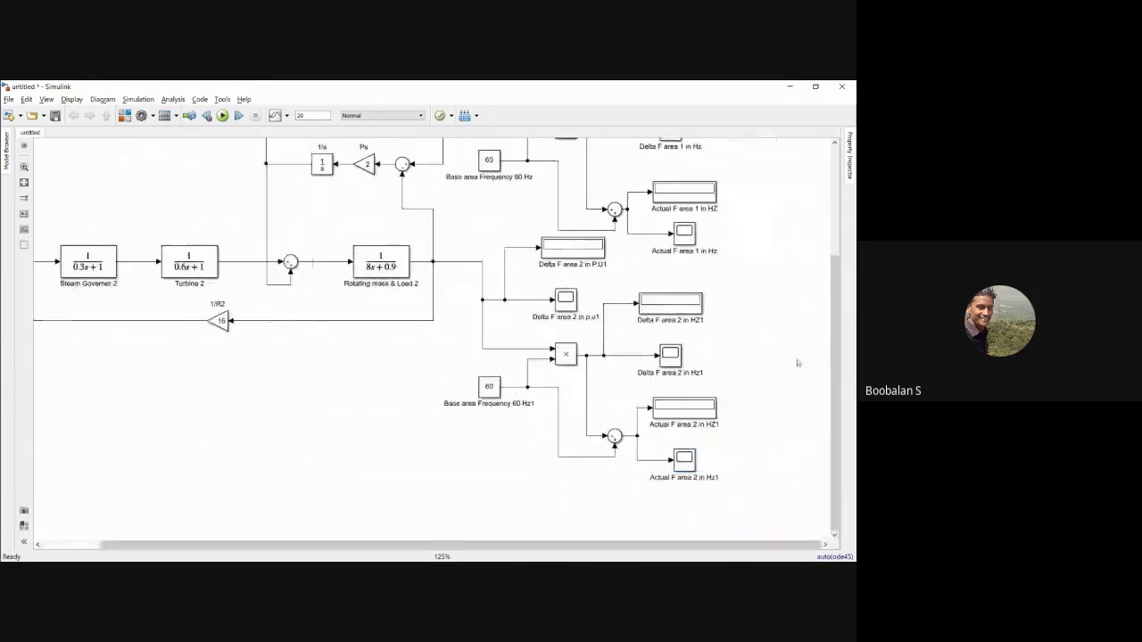
drag(701, 550, 692, 547)
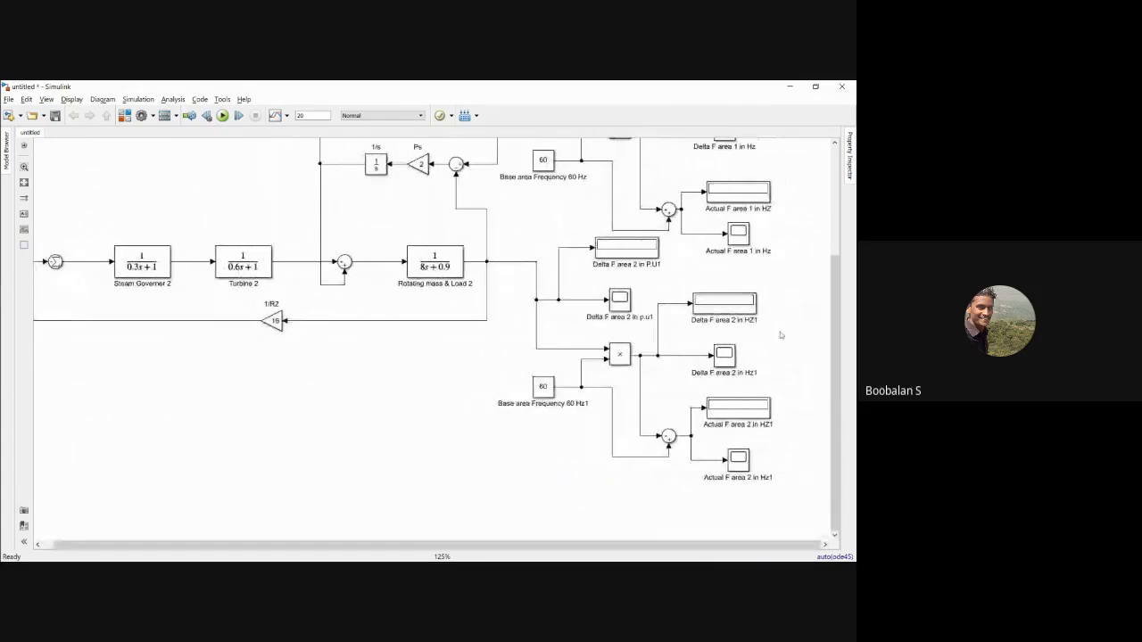
drag(834, 293, 825, 183)
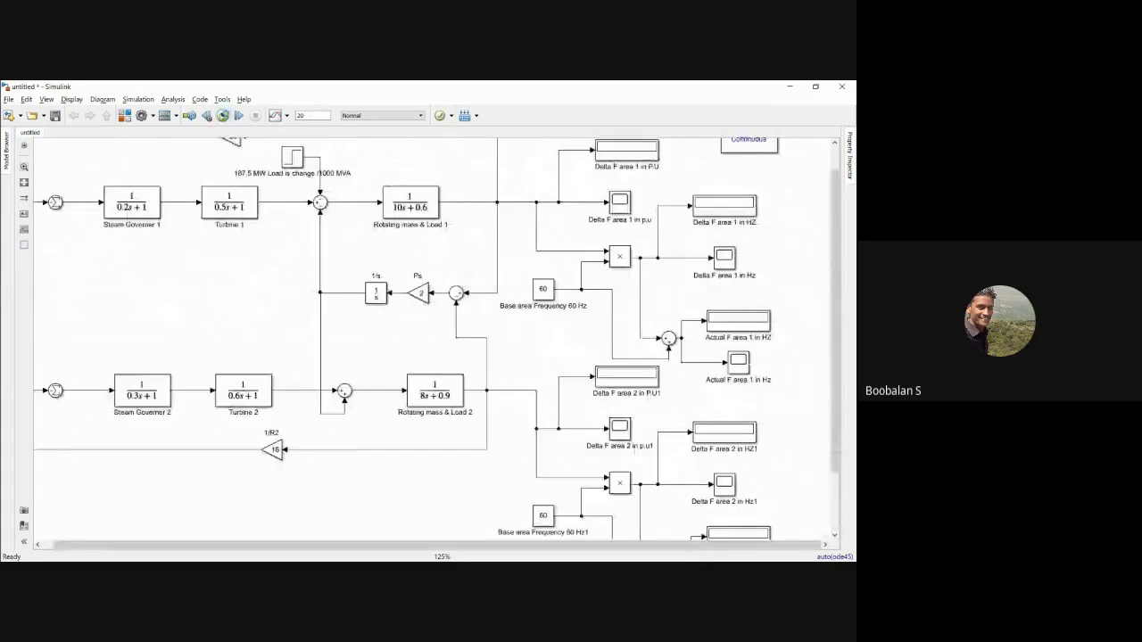
click(223, 115)
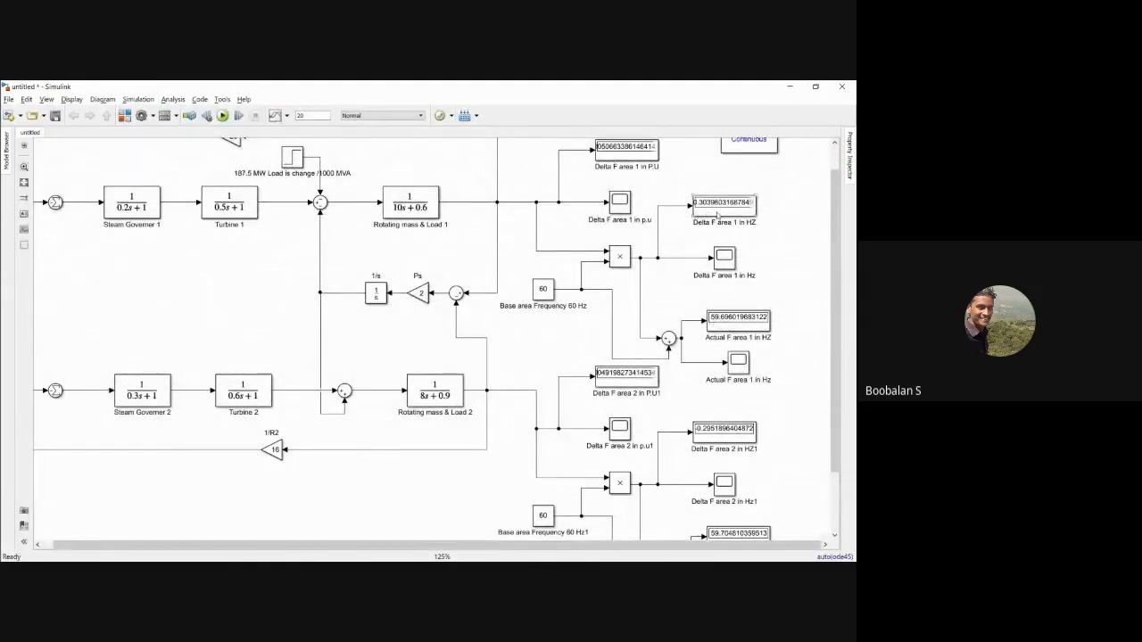
click(758, 201)
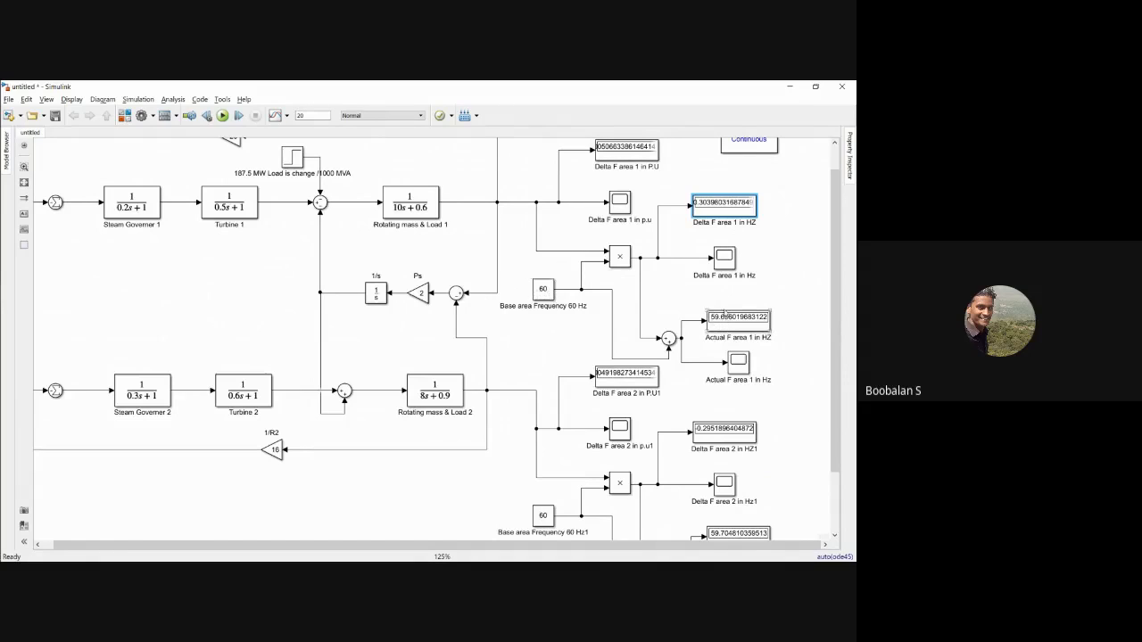
click(712, 260)
click(757, 201)
double_click(739, 207)
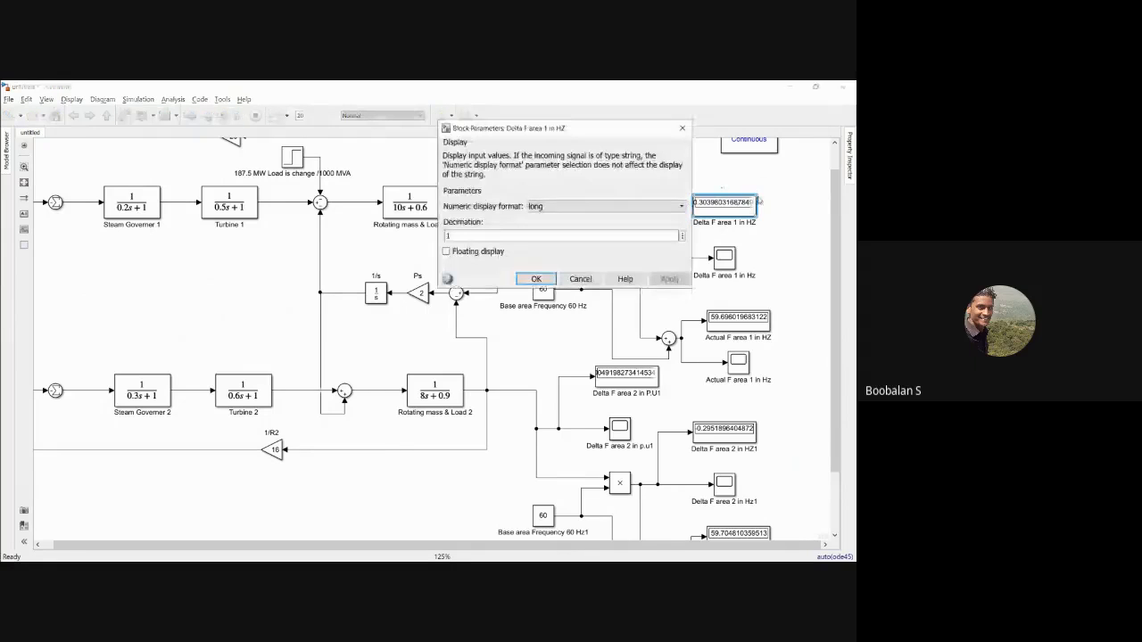
click(586, 280)
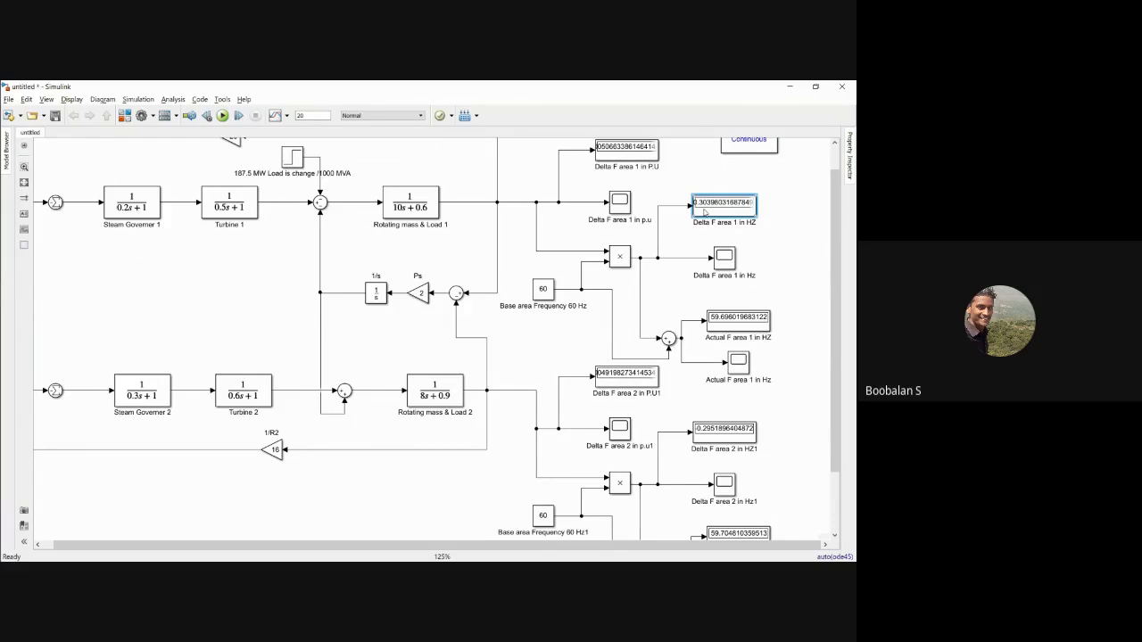
- Enlarge area 2's per-unit deviation, hertz deviation and actual frequency Displays so their full values fit
drag(835, 204, 841, 176)
drag(478, 546, 364, 554)
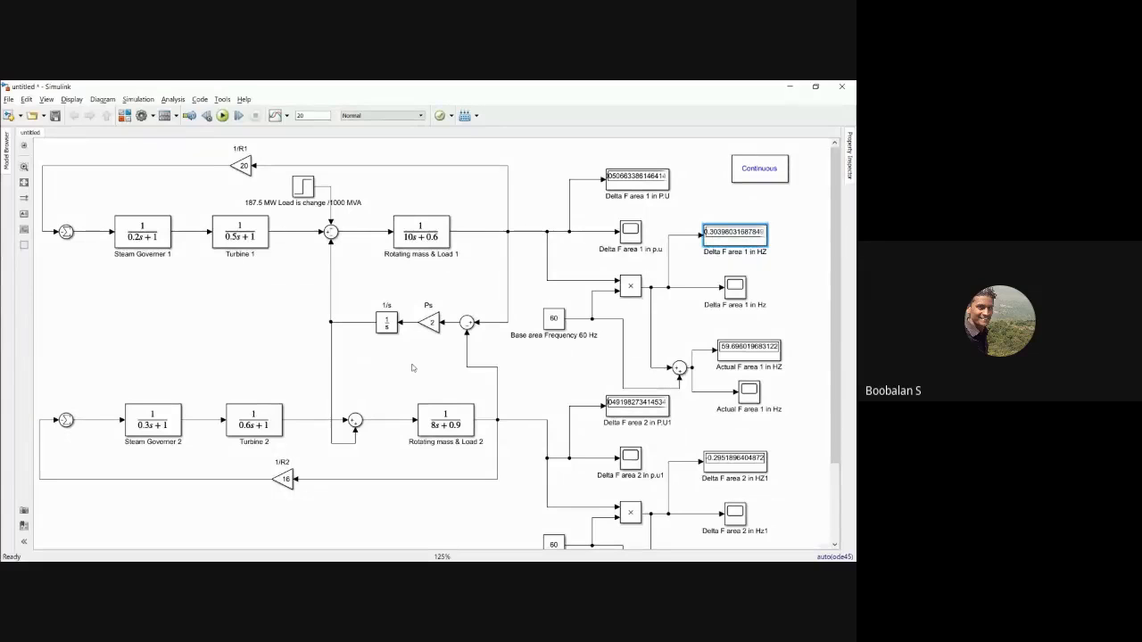
mouse_move(836, 376)
mouse_down()
mouse_move(842, 473)
mouse_move(839, 353)
mouse_up()
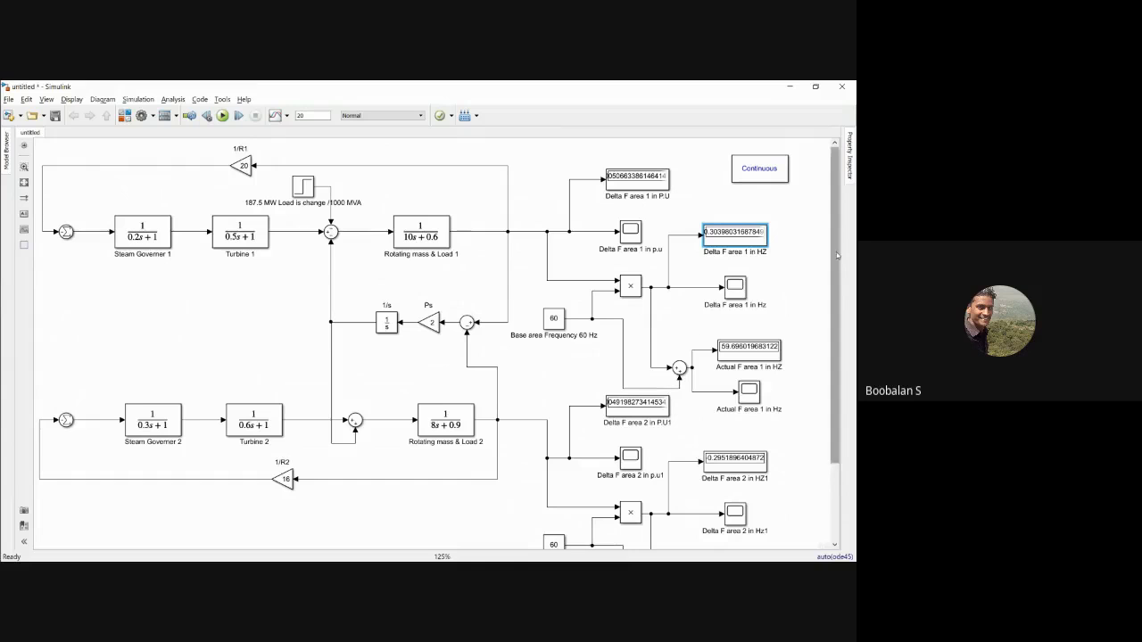
drag(837, 256, 836, 324)
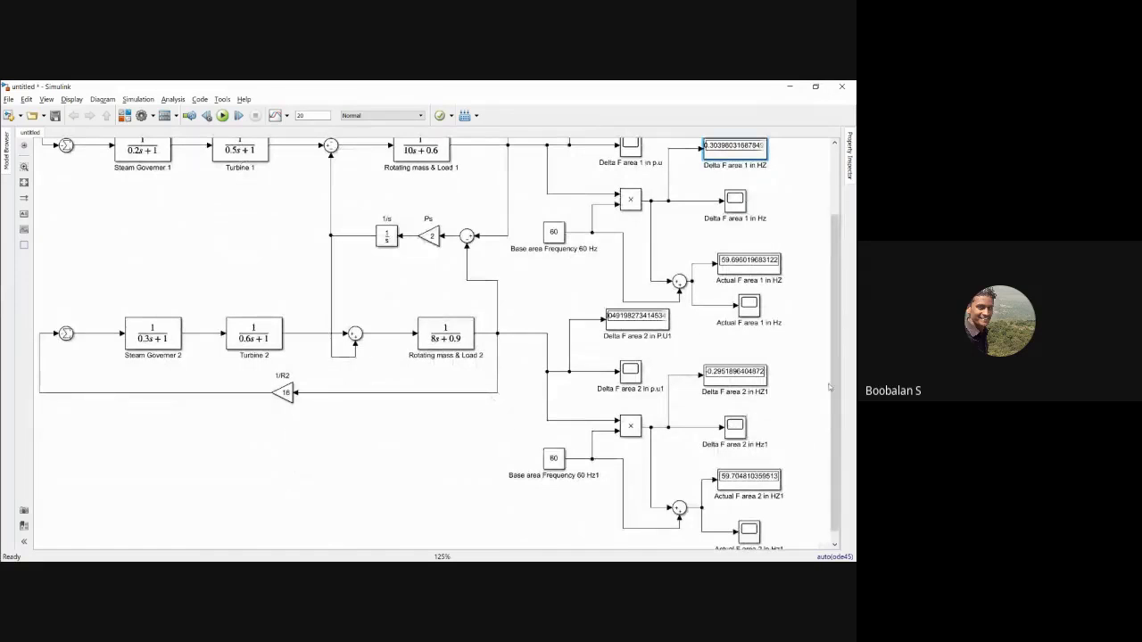
scroll(785, 419, down, 1)
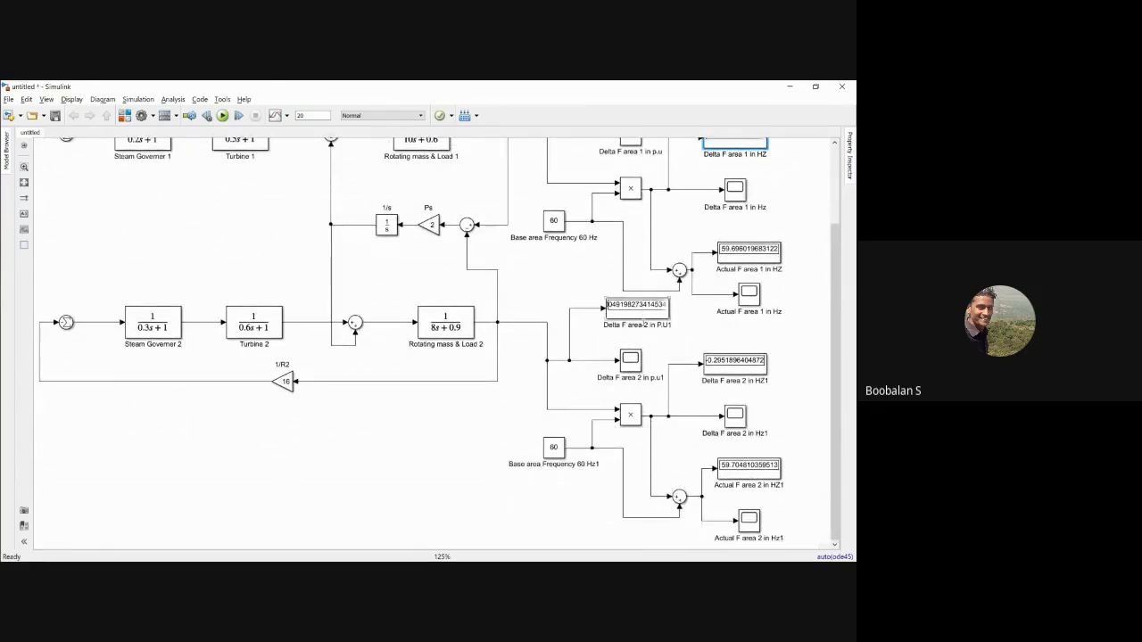
click(660, 306)
drag(667, 311, 686, 312)
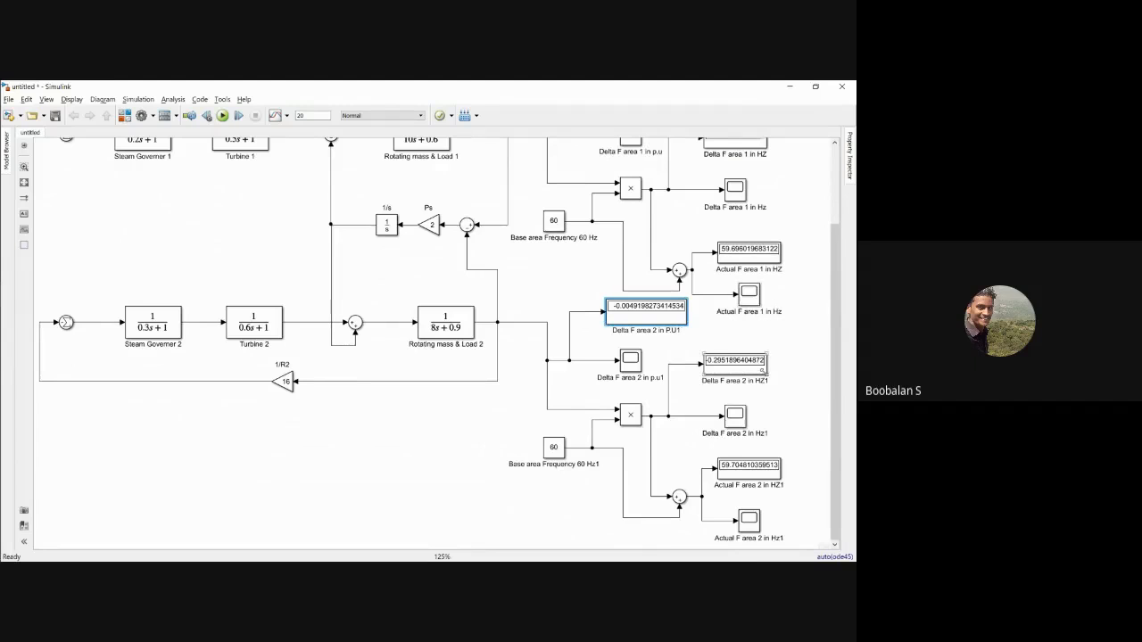
drag(762, 371, 775, 375)
click(779, 465)
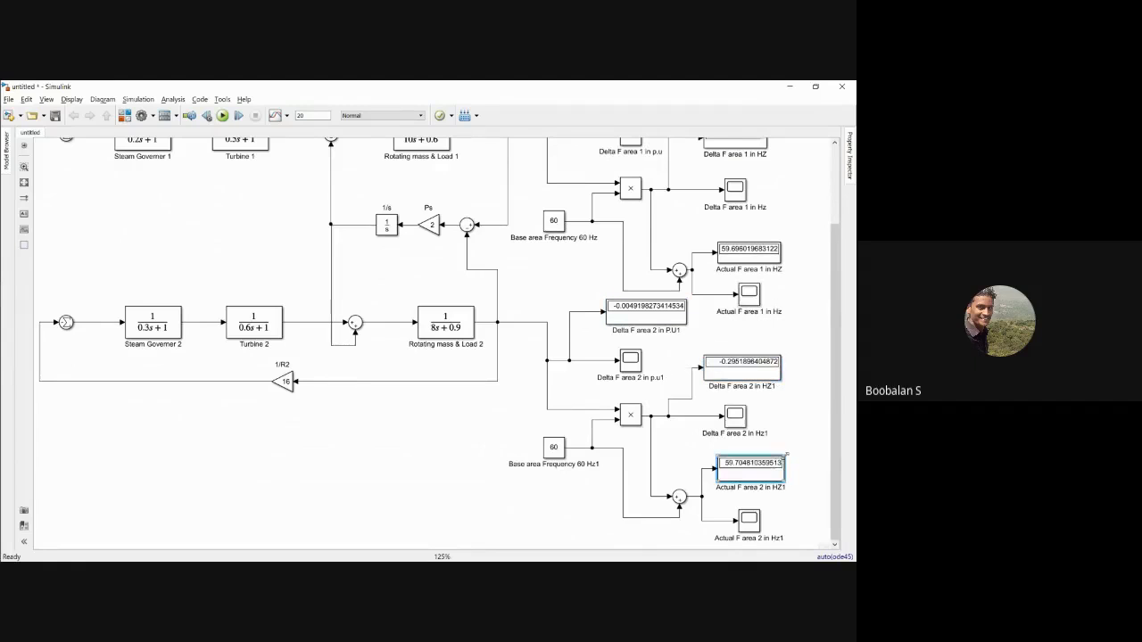
drag(781, 457, 788, 454)
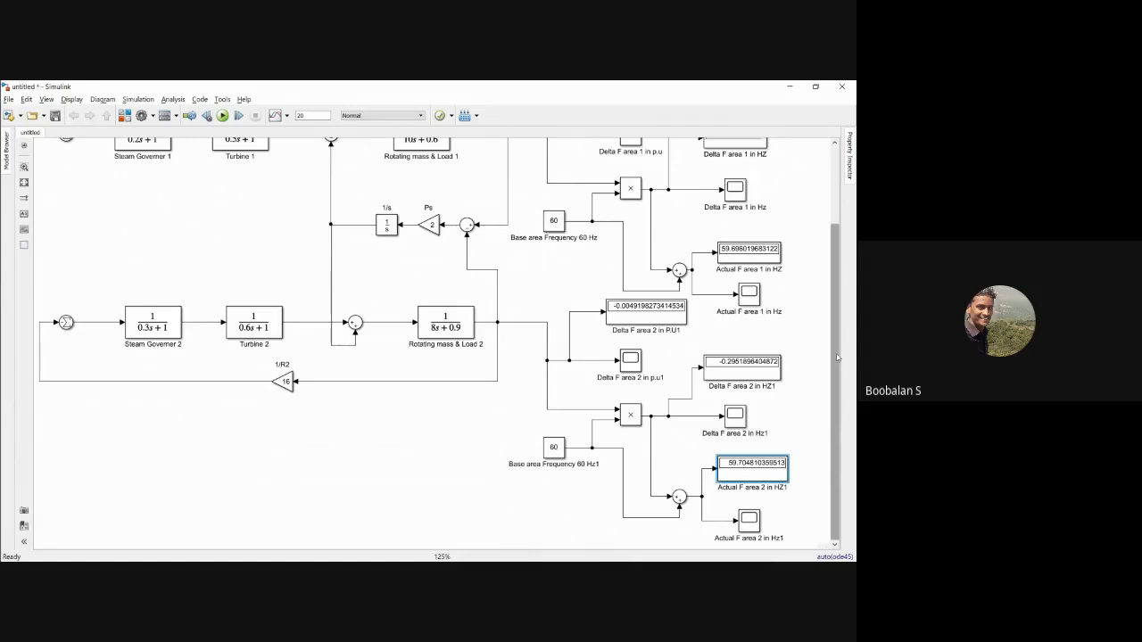
- Widen the "Delta F area 1 in HZ" and "Actual F area 1 in HZ" Displays so their full values fit
scroll(837, 357, up, 3)
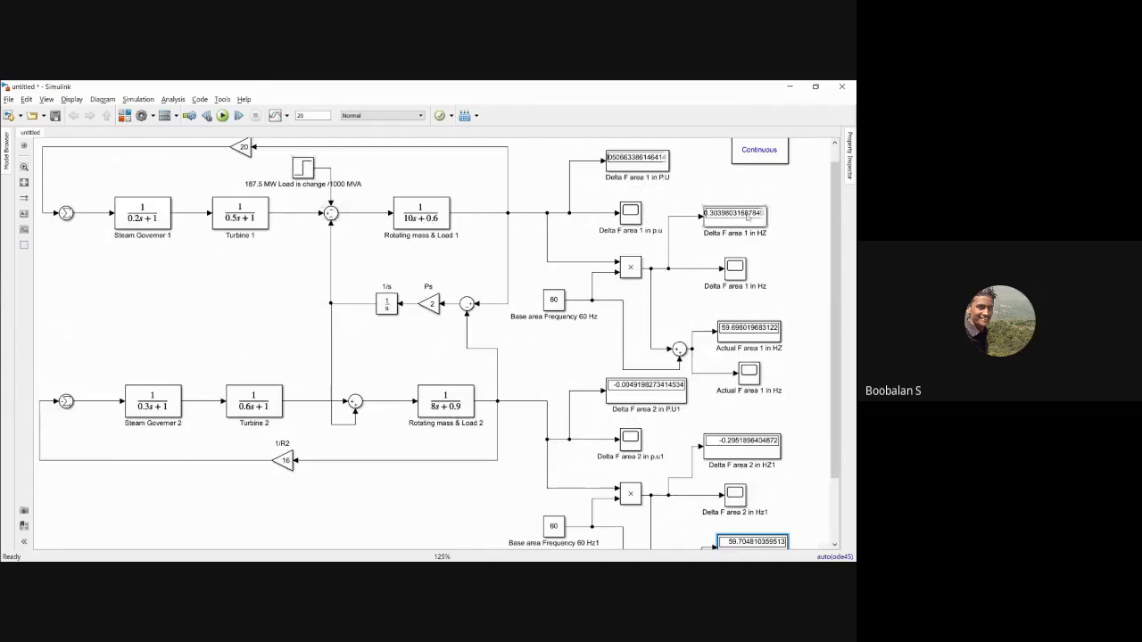
drag(765, 225, 777, 224)
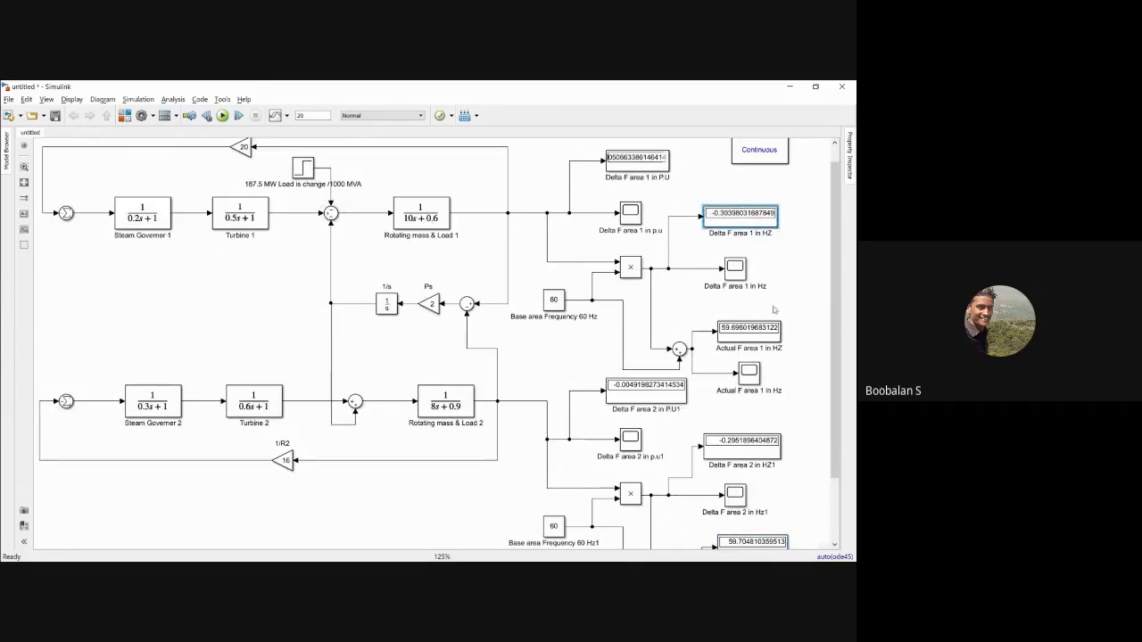
drag(776, 340, 788, 341)
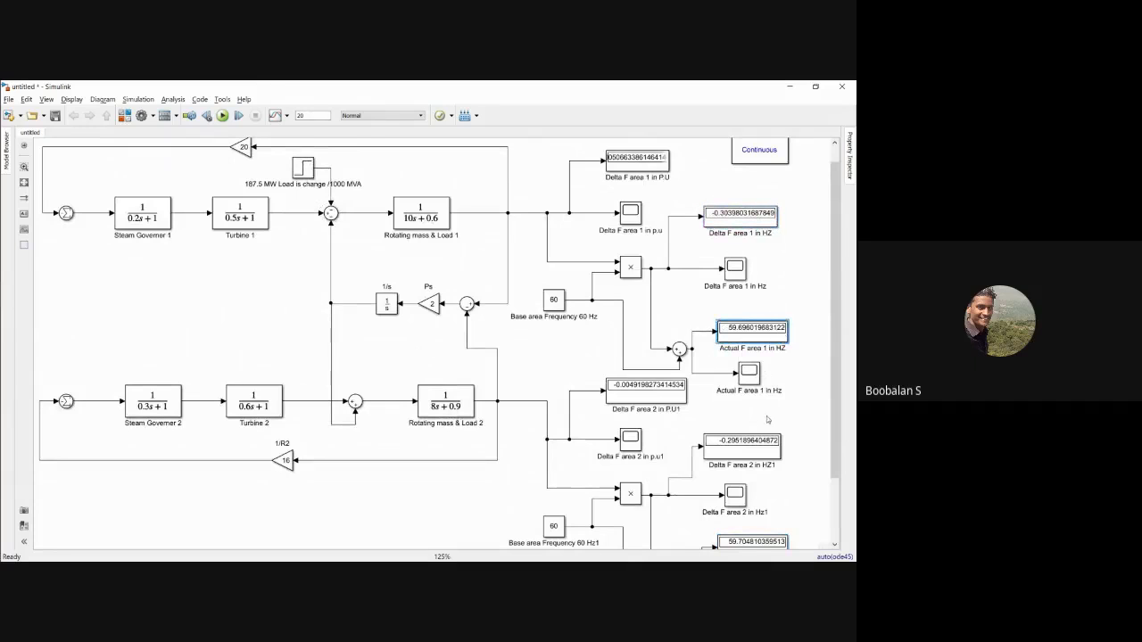
scroll(794, 489, down, 3)
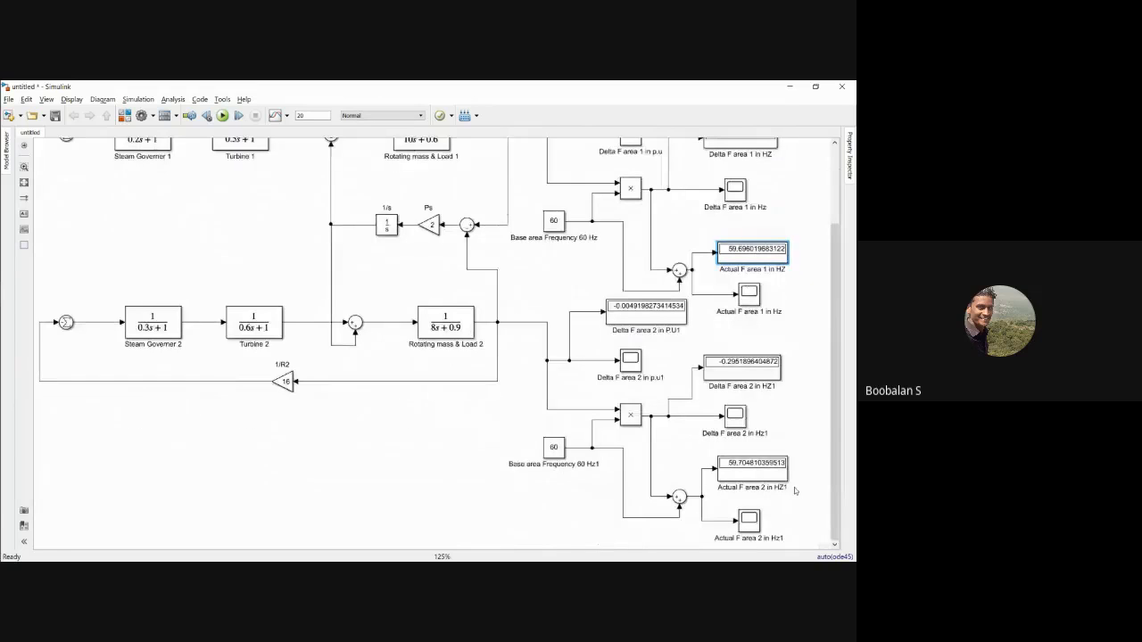
click(686, 444)
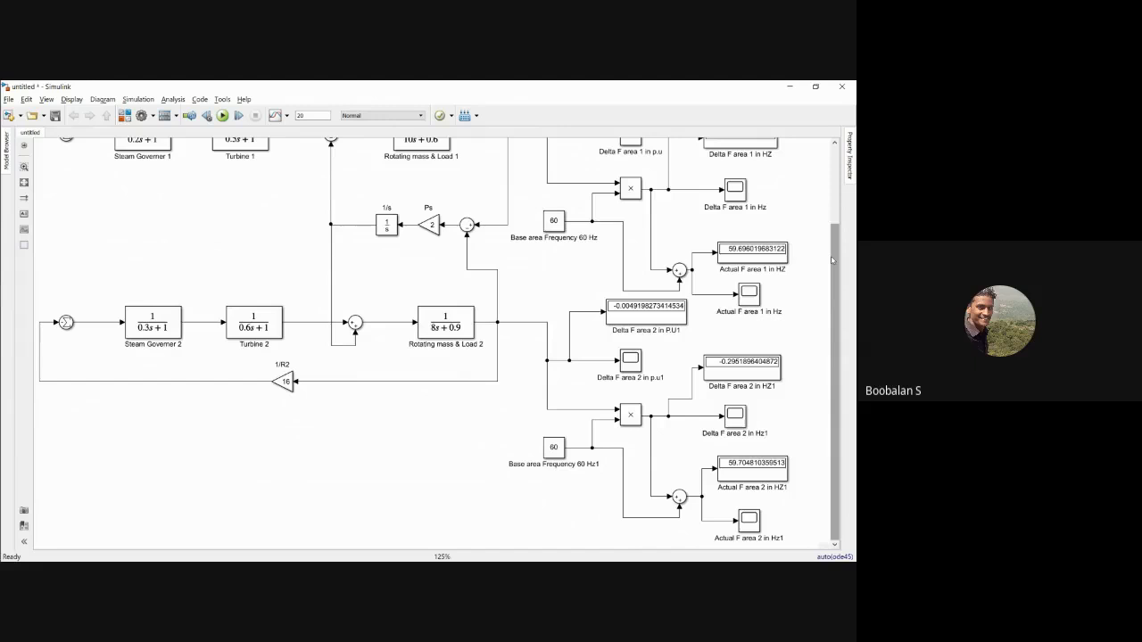
drag(831, 260, 839, 225)
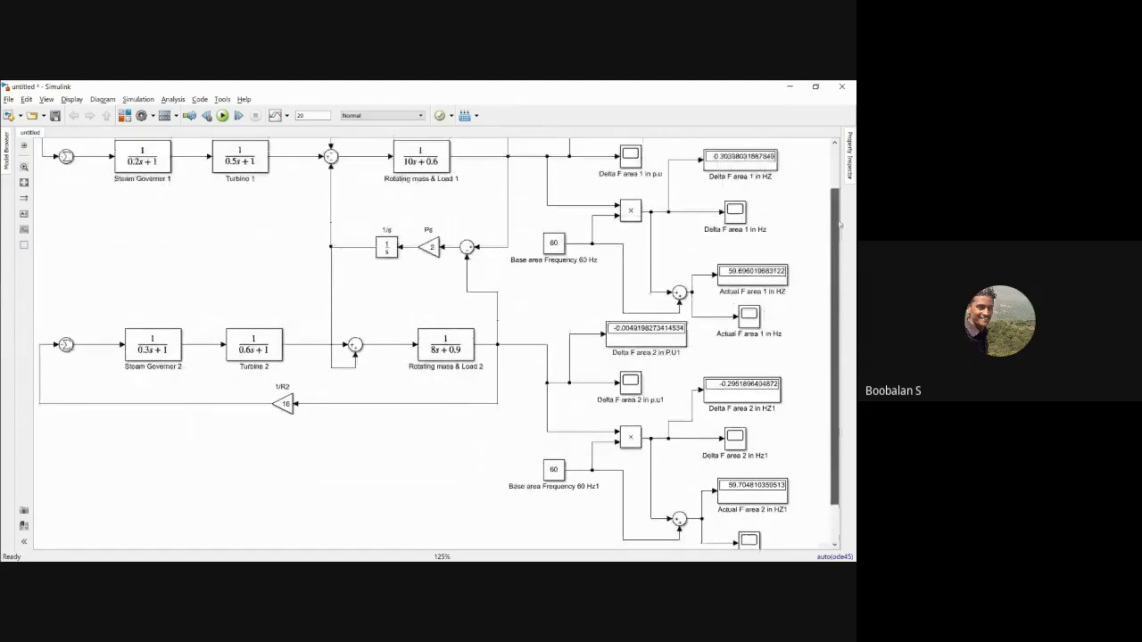
scroll(568, 303, up, 2)
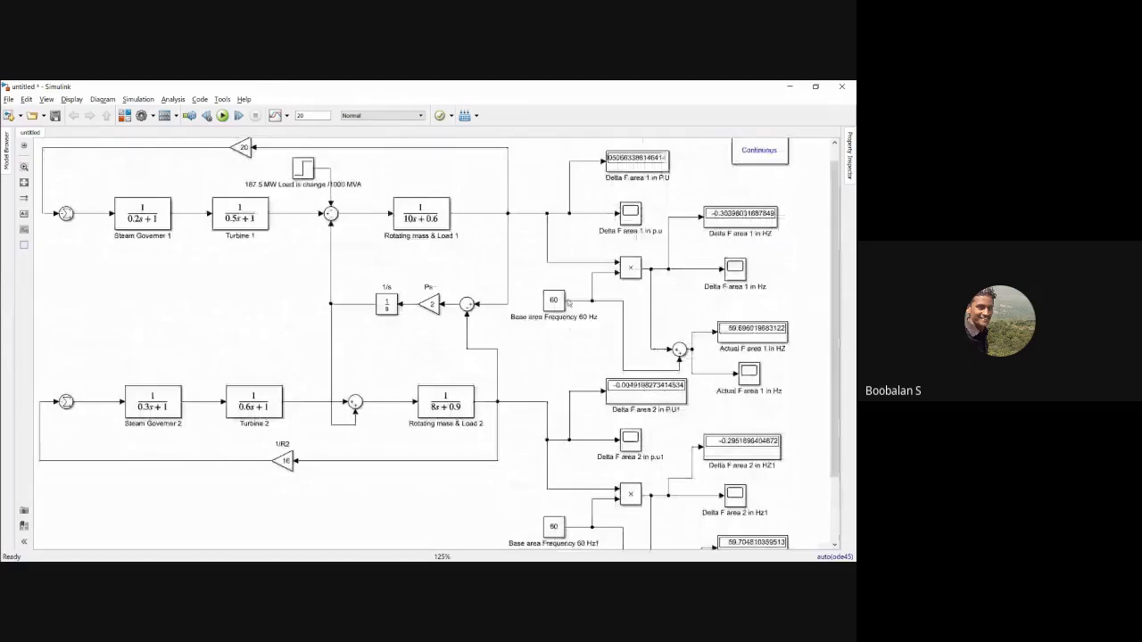
- Switch to the Power System Analysis PDF in Acrobat and look back through section 12.4 to Figure 12.16, the AGC for an isolated system
key(alt+Tab)
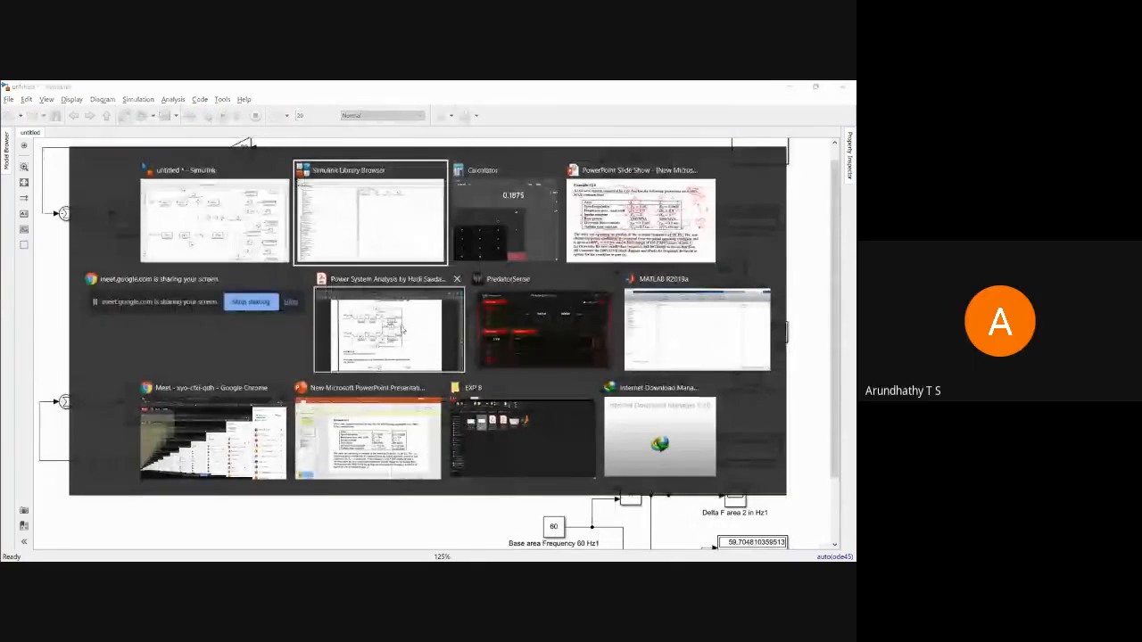
click(404, 329)
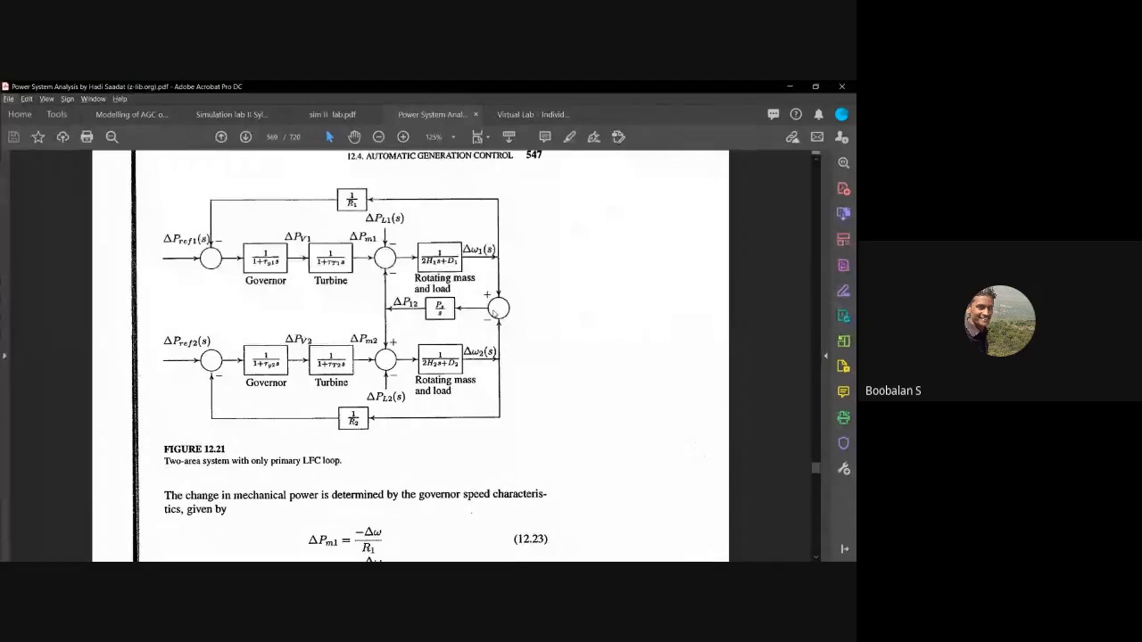
scroll(495, 313, up, 5)
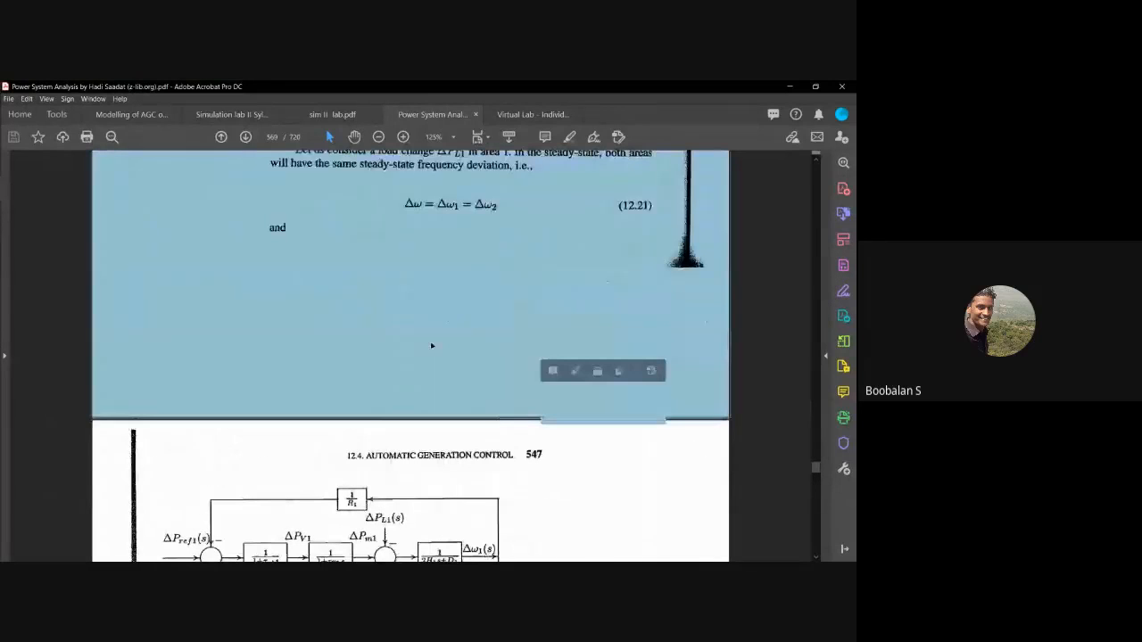
scroll(431, 345, up, 2)
scroll(432, 345, up, 2)
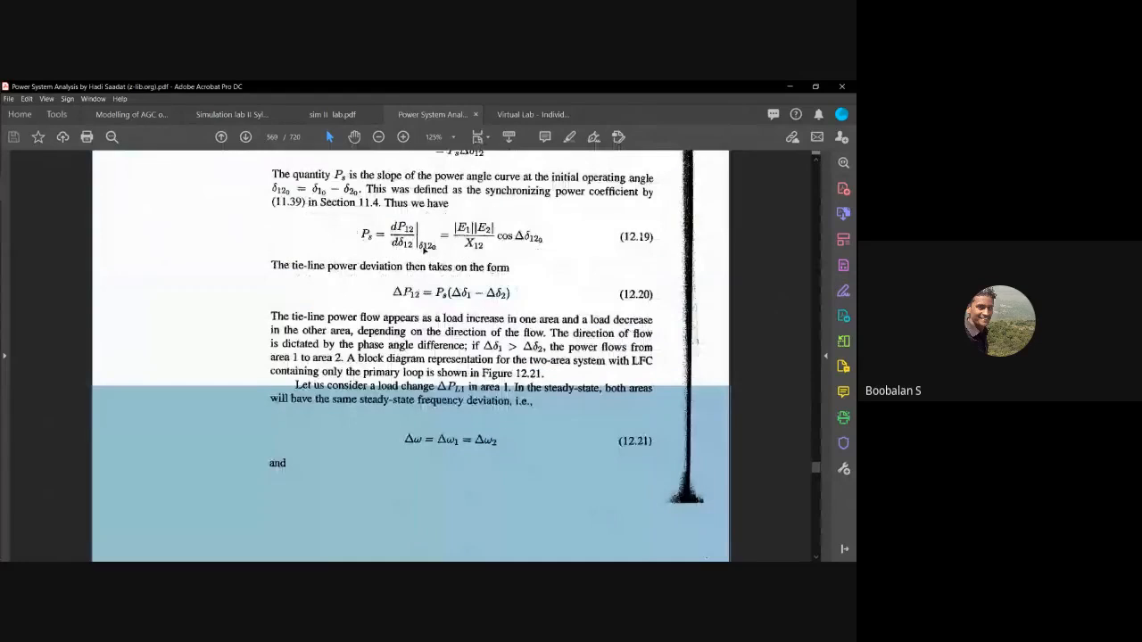
scroll(437, 277, up, 3)
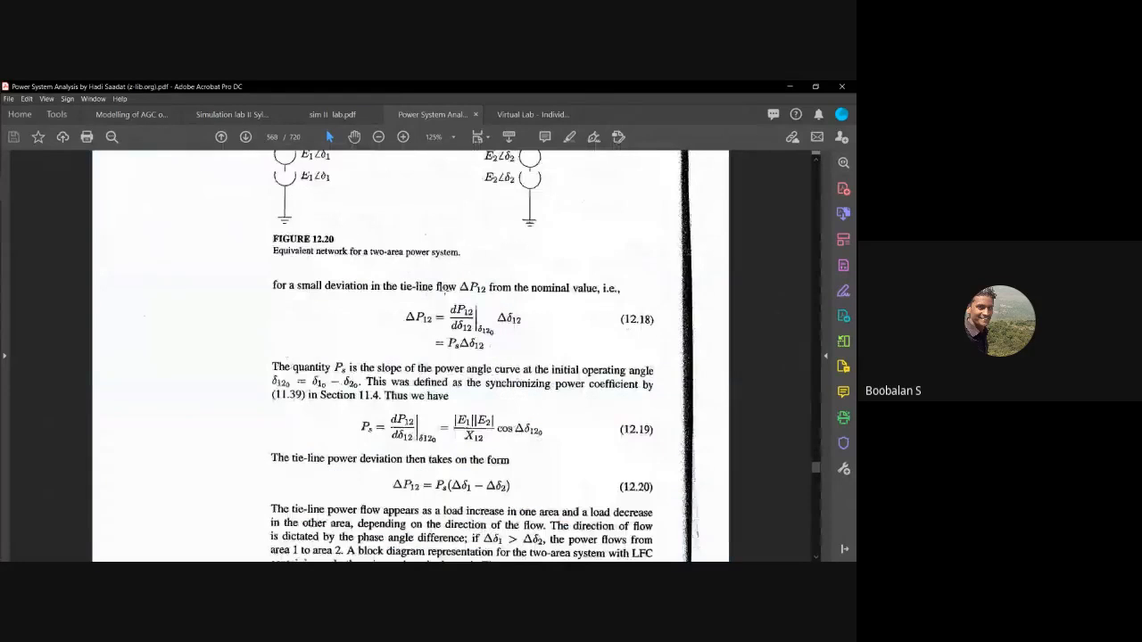
scroll(444, 290, up, 6)
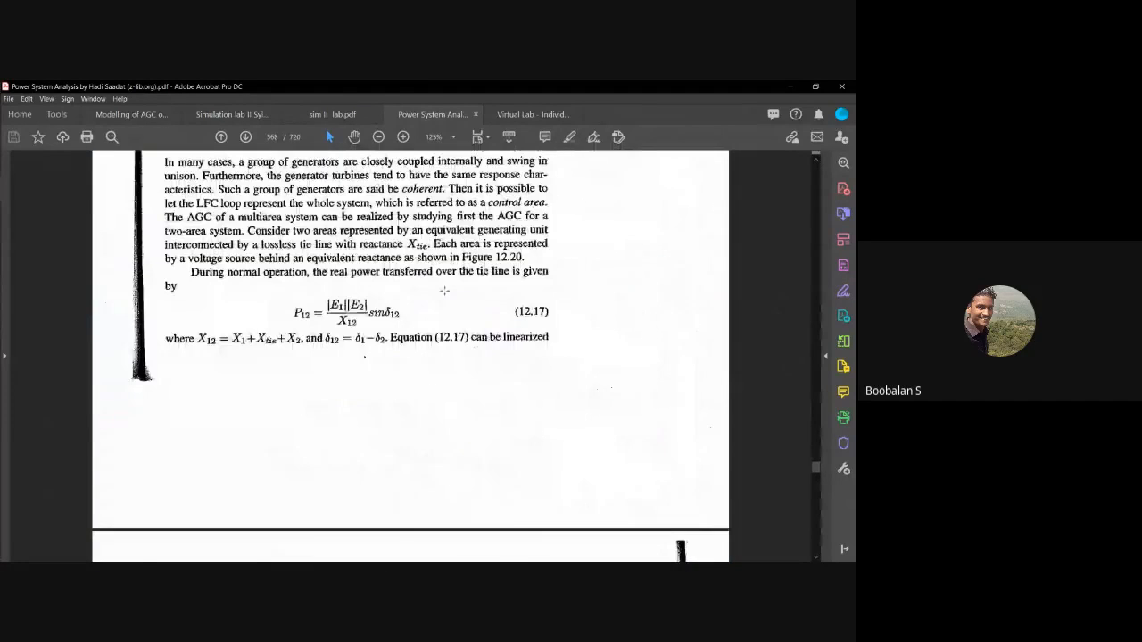
scroll(444, 290, up, 5)
scroll(444, 291, up, 2)
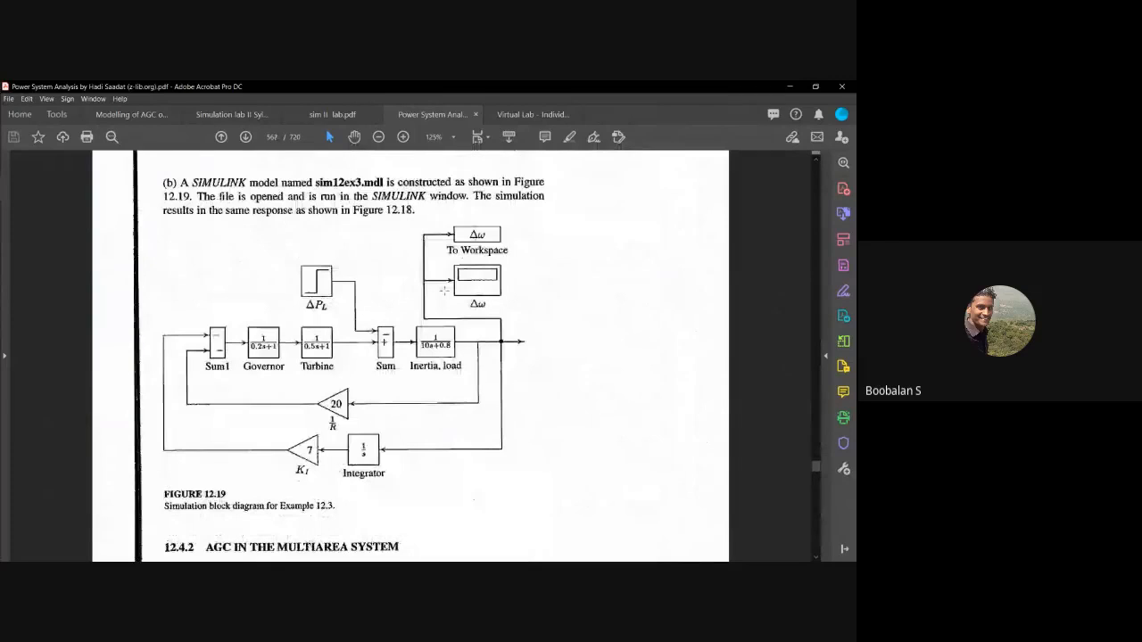
scroll(444, 290, down, 3)
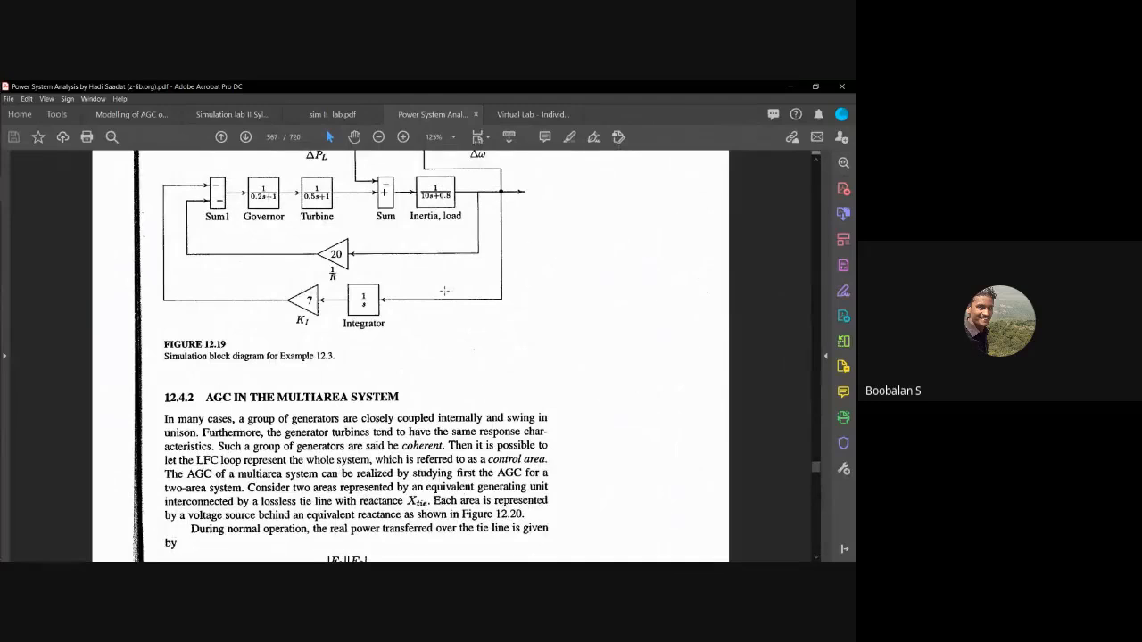
scroll(444, 290, up, 3)
scroll(419, 286, up, 1)
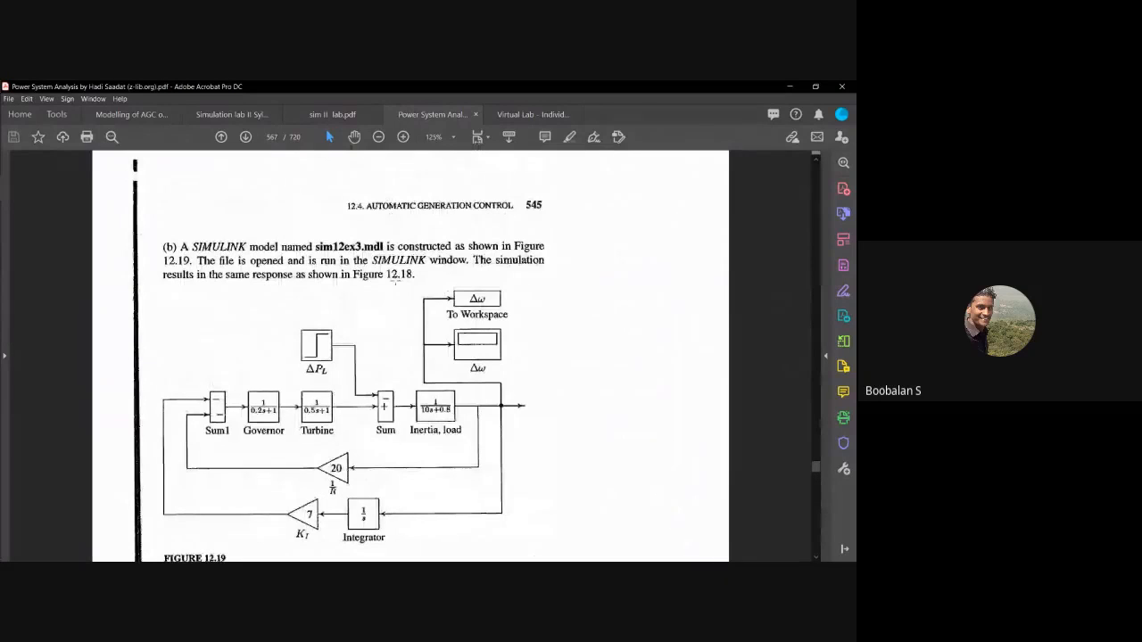
scroll(396, 280, up, 5)
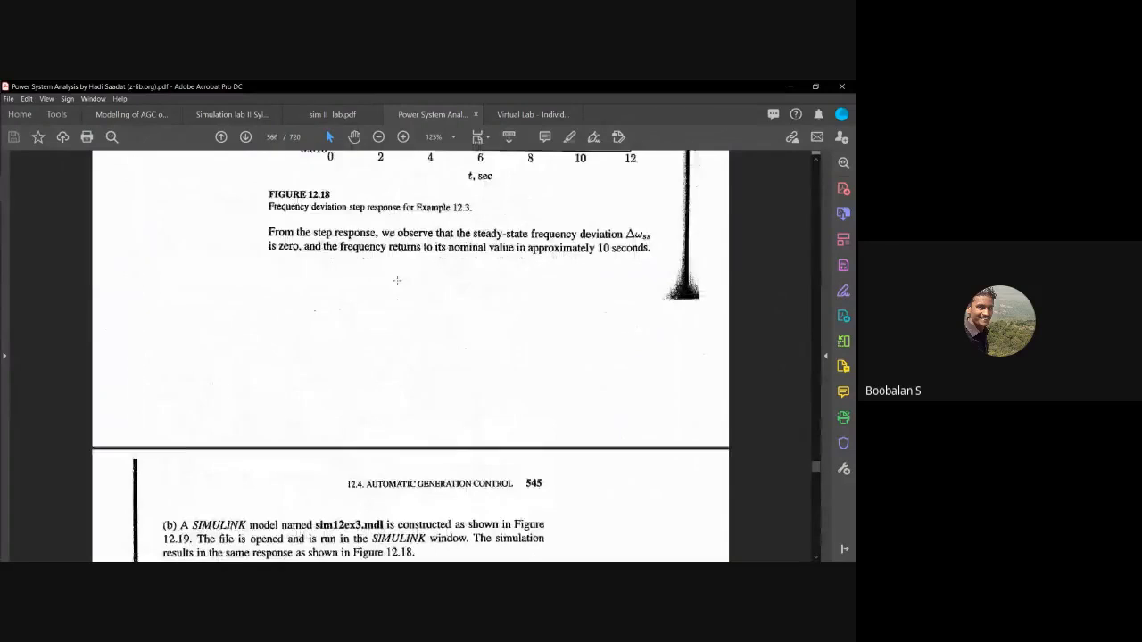
scroll(397, 280, up, 5)
scroll(398, 280, down, 7)
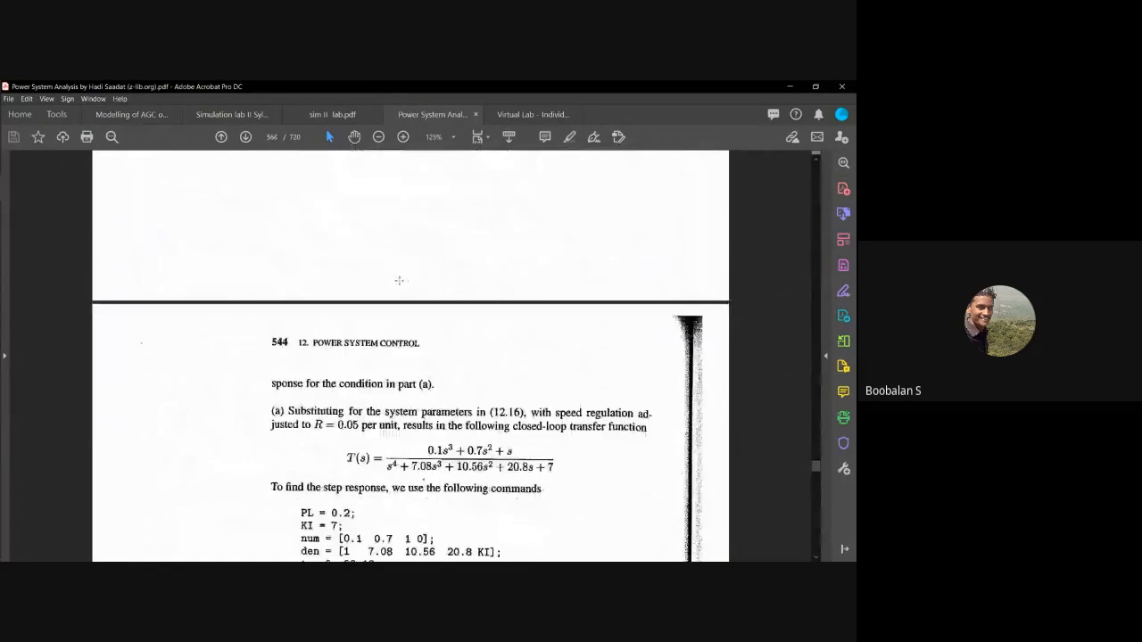
scroll(398, 280, up, 5)
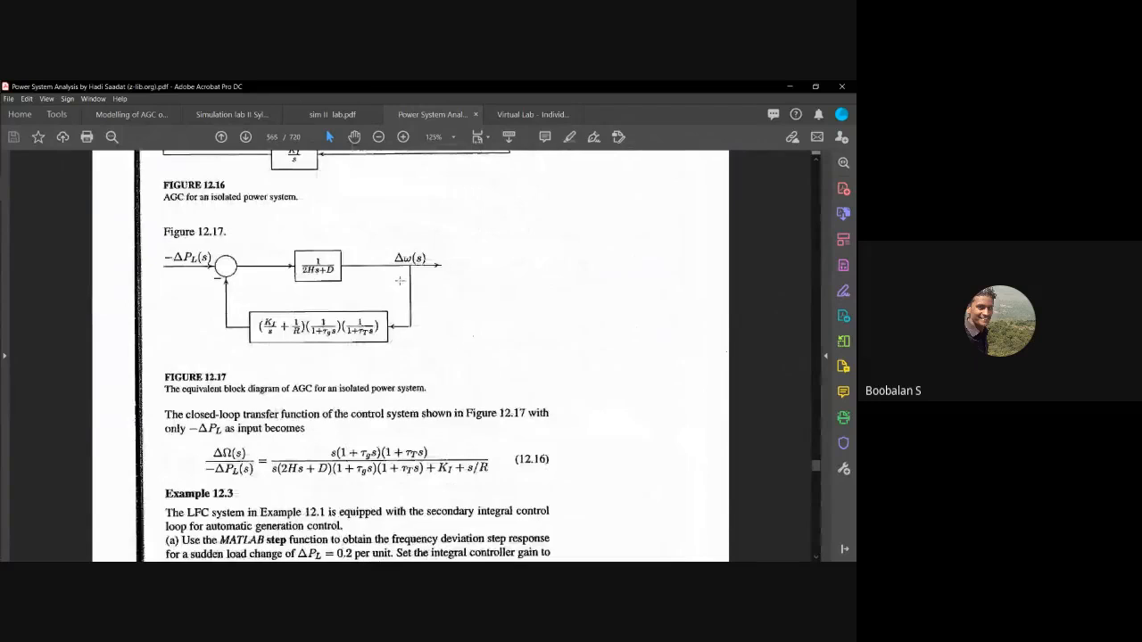
scroll(400, 280, up, 5)
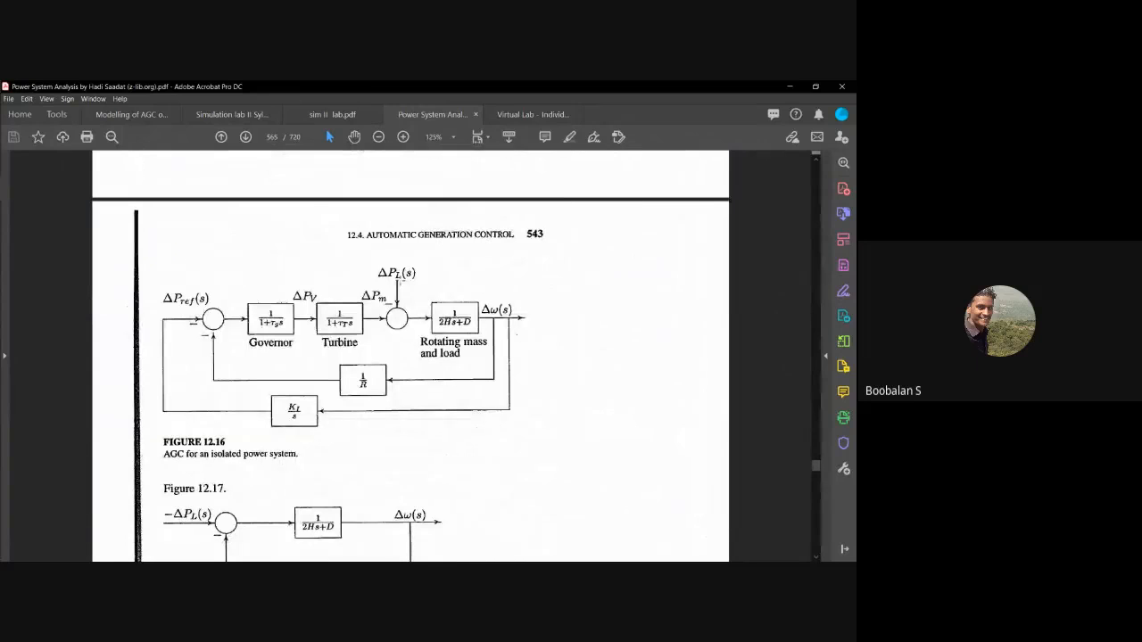
- Look back through the textbook's load frequency control section to part (c) of Example 12.1 on page 538
scroll(399, 280, up, 3)
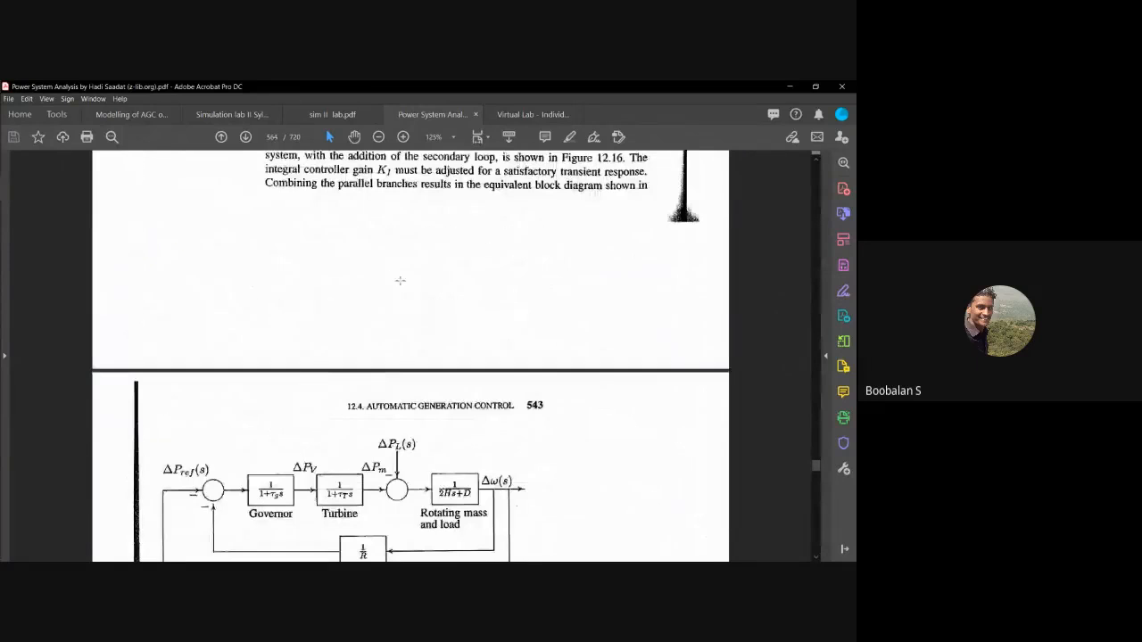
scroll(400, 280, up, 4)
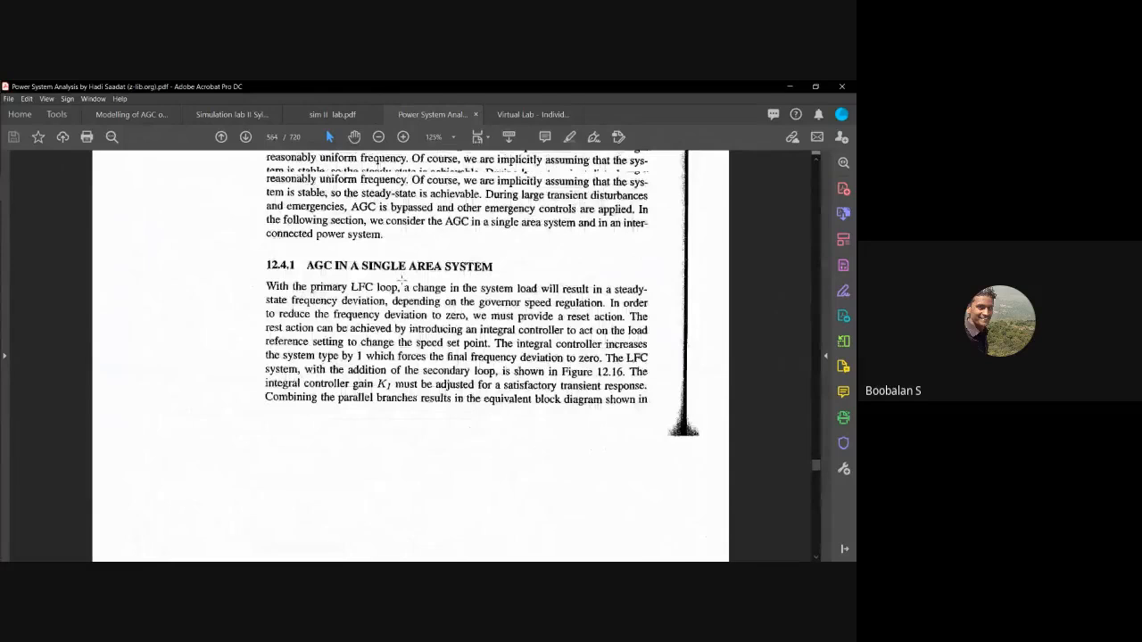
scroll(402, 282, up, 15)
scroll(405, 282, up, 12)
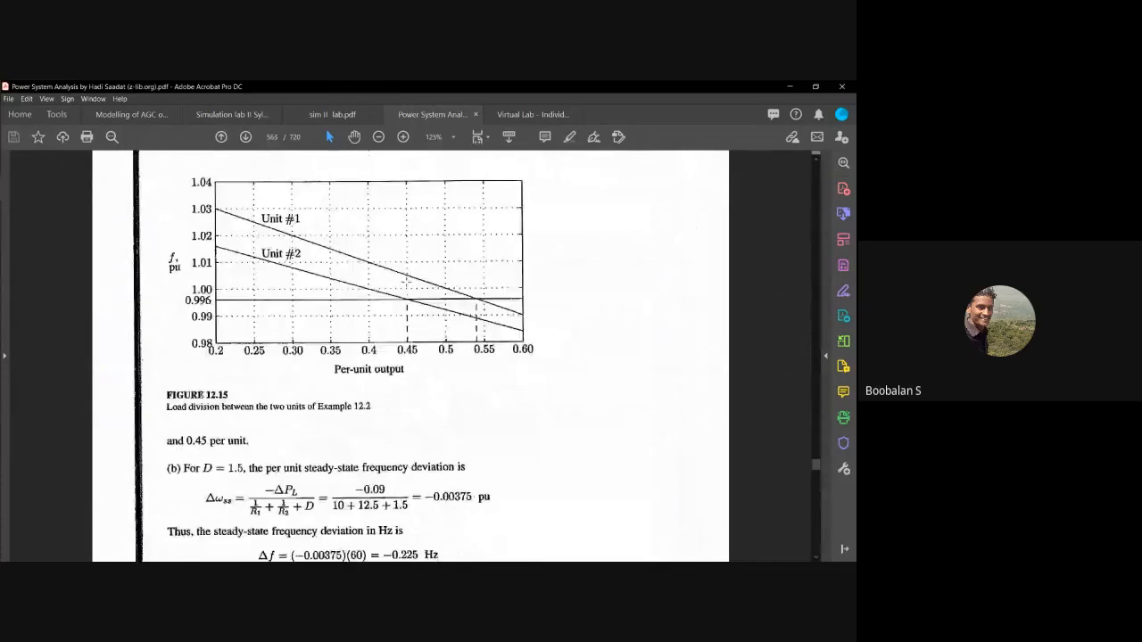
scroll(404, 281, up, 3)
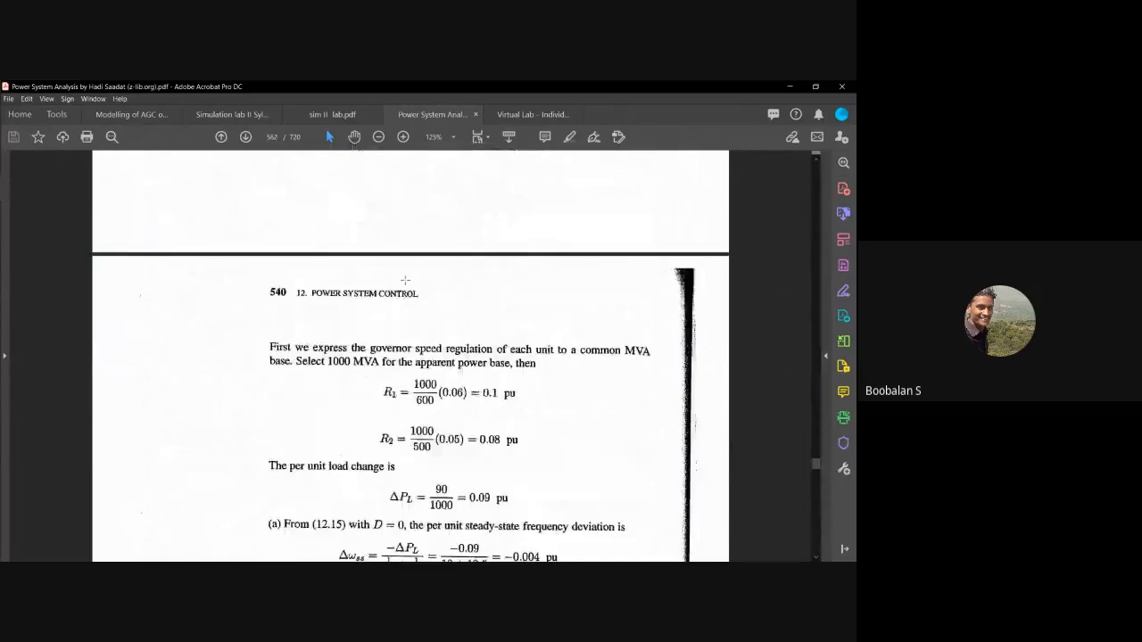
scroll(404, 281, up, 15)
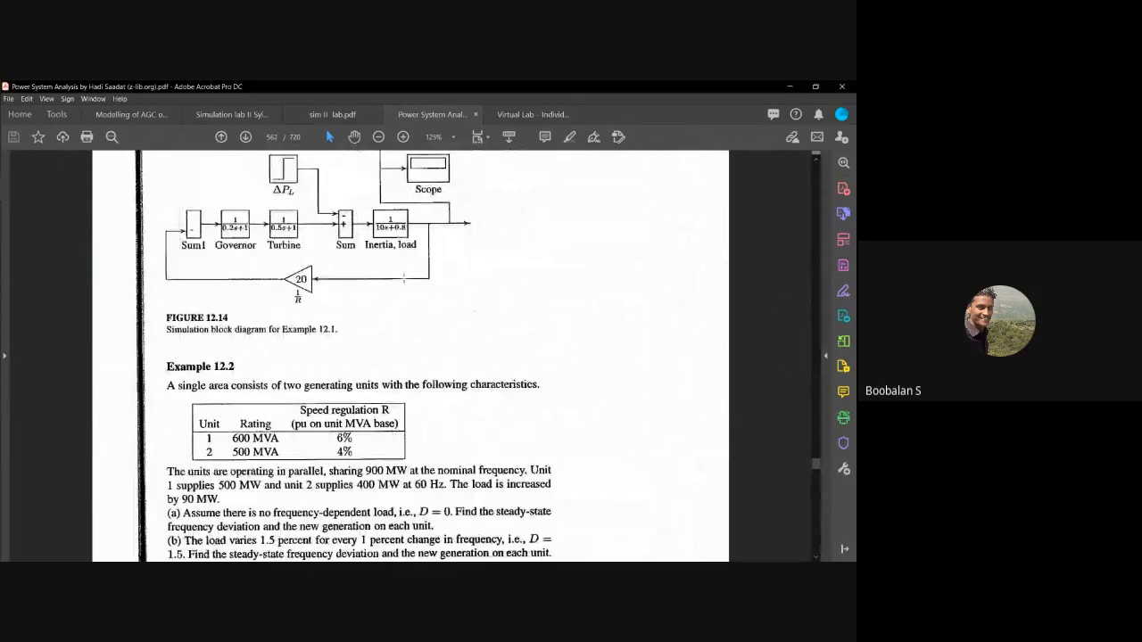
scroll(404, 281, up, 4)
scroll(403, 278, up, 8)
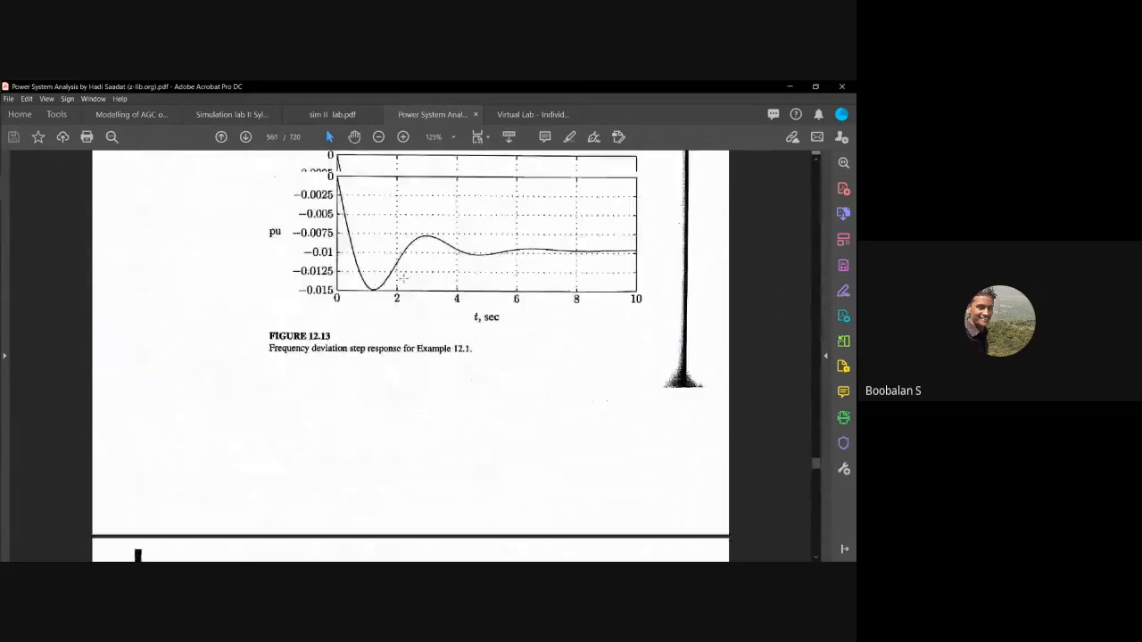
scroll(403, 278, up, 5)
scroll(403, 279, up, 20)
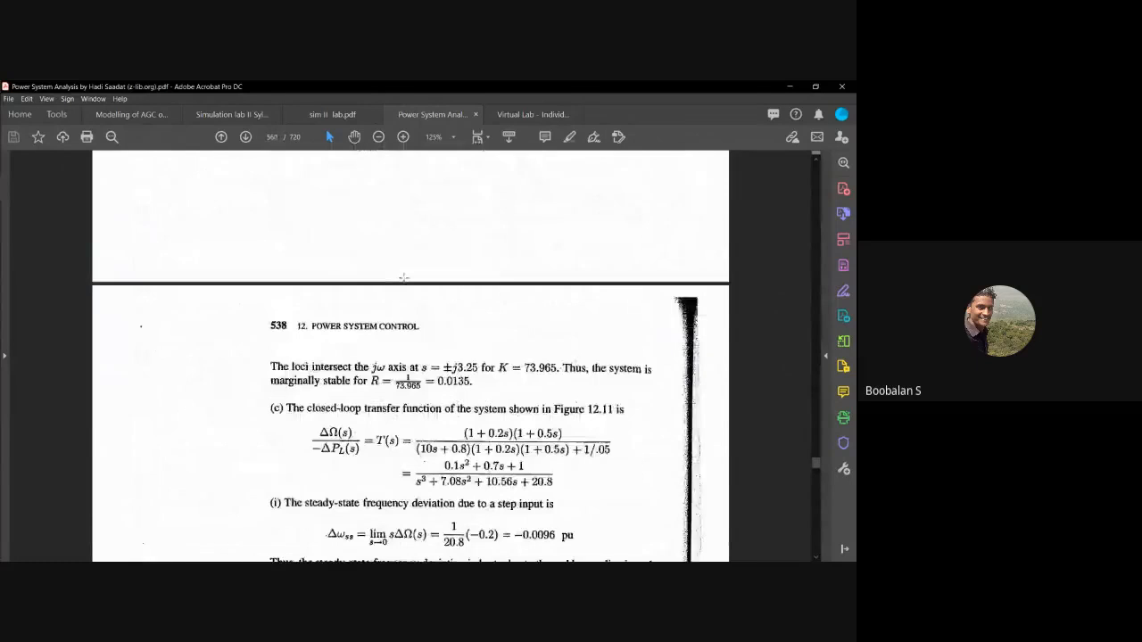
- Review Example 12.1's step response and simulation diagram, and read Example 12.2's single-area problem statement and worked solution
scroll(404, 277, down, 1)
scroll(404, 277, down, 10)
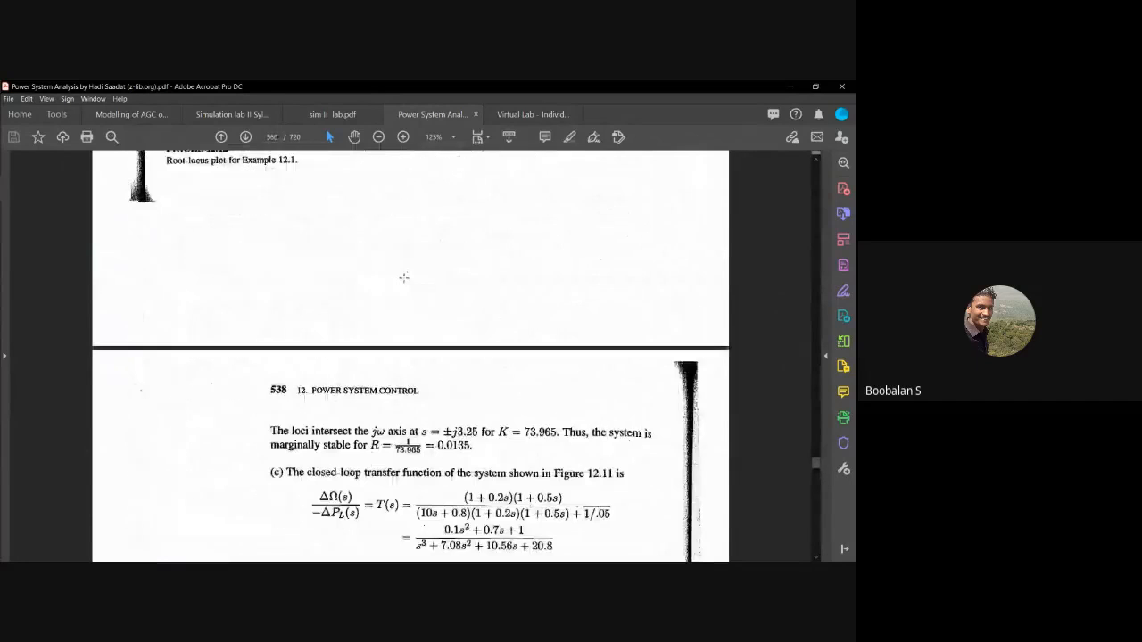
scroll(403, 278, down, 20)
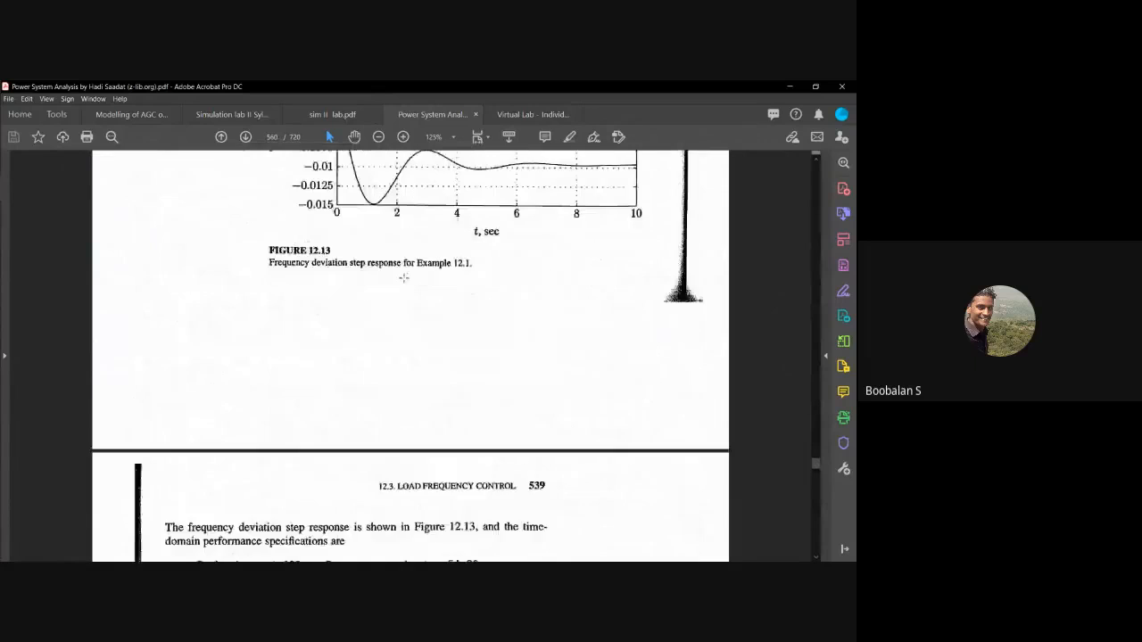
scroll(403, 278, down, 9)
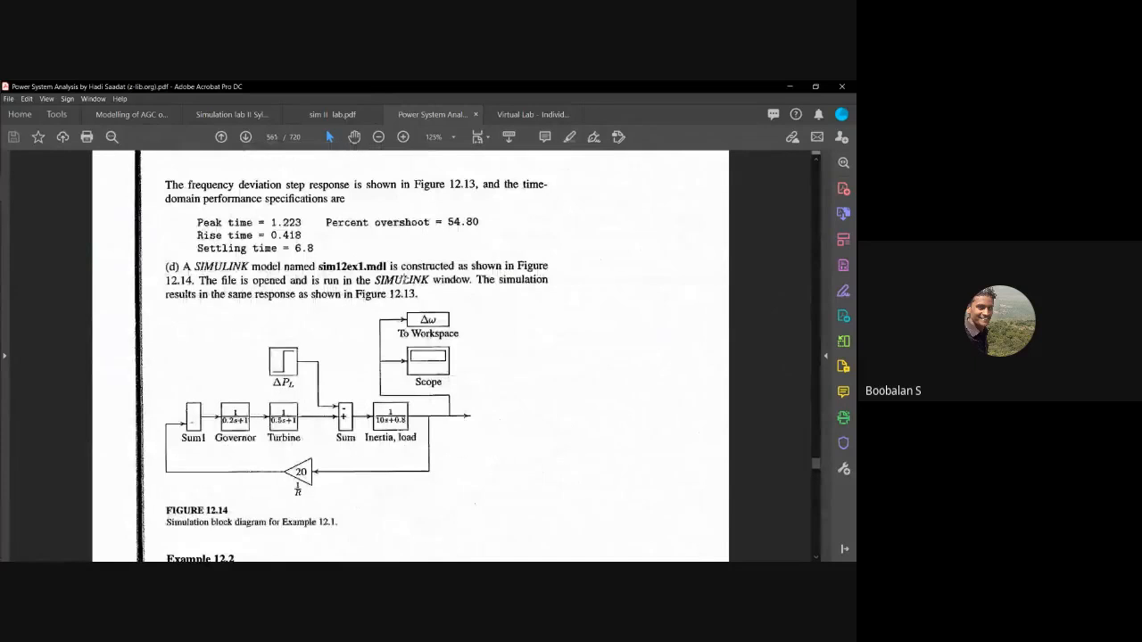
scroll(403, 277, down, 1)
scroll(403, 278, down, 20)
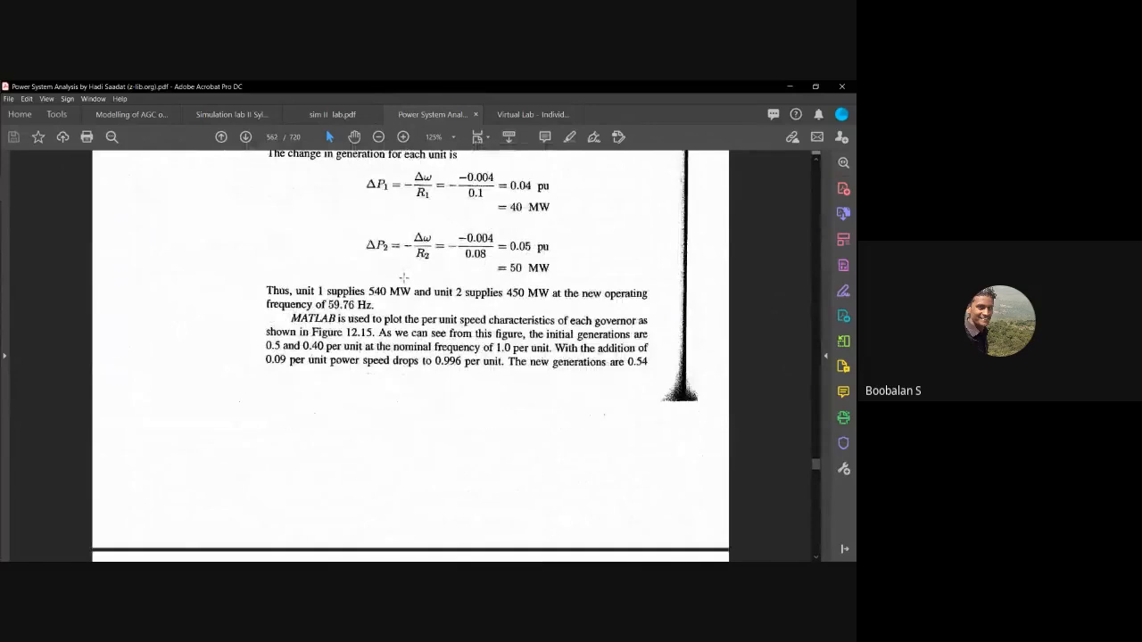
scroll(404, 277, up, 7)
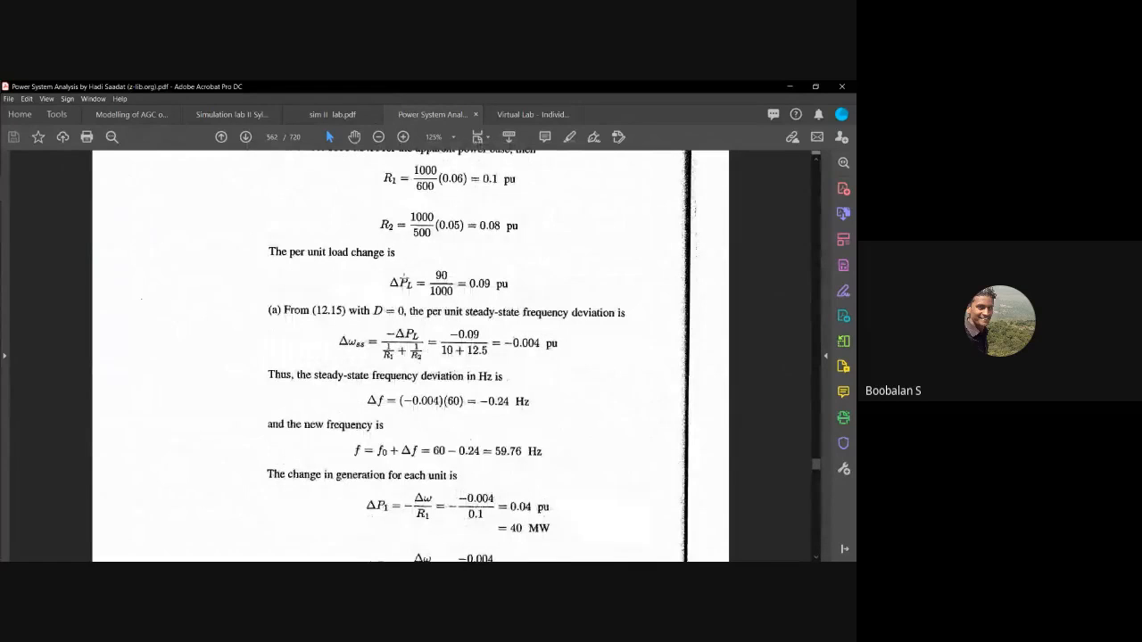
scroll(403, 277, up, 4)
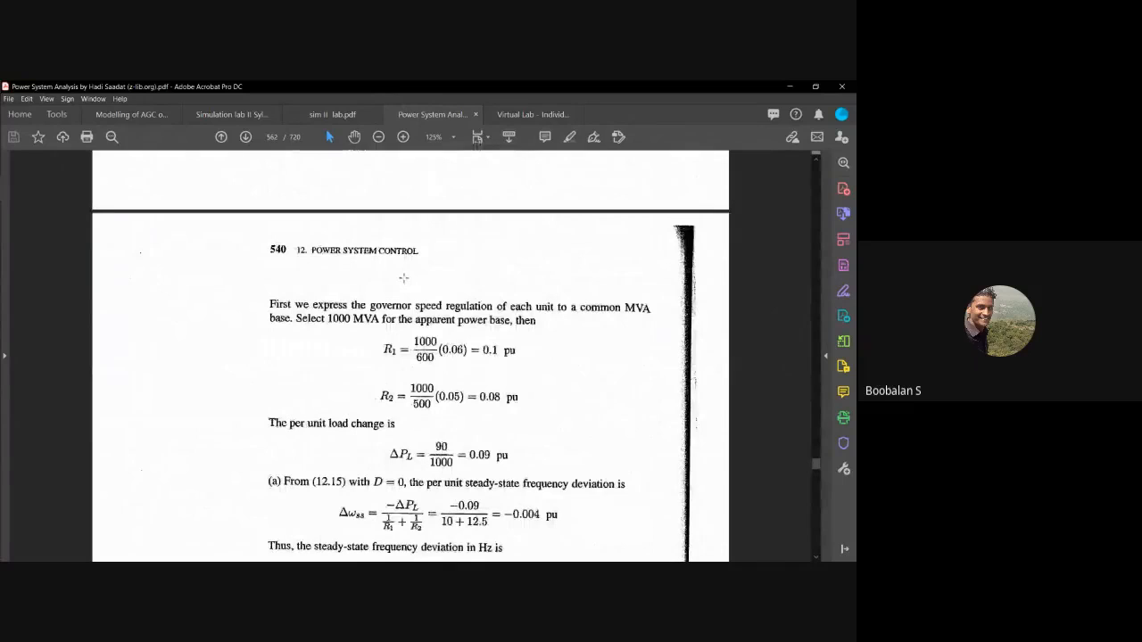
scroll(403, 278, up, 8)
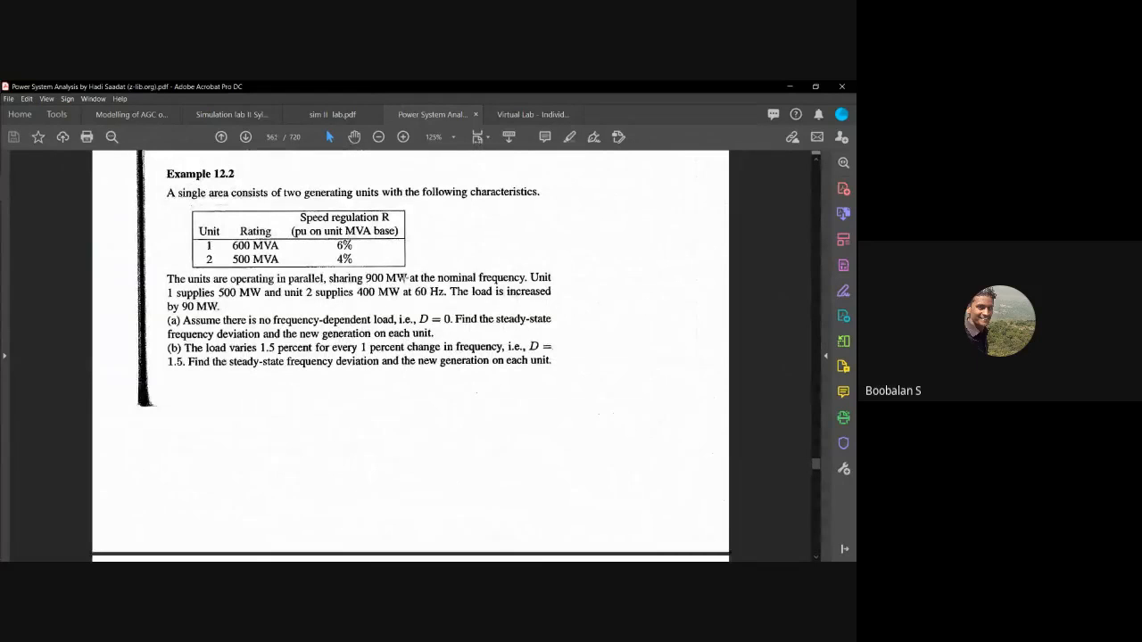
- Go forward to Example 12.4 on page 548 and read its area parameters and part (a) steady-state frequency solution
click(245, 136)
click(246, 136)
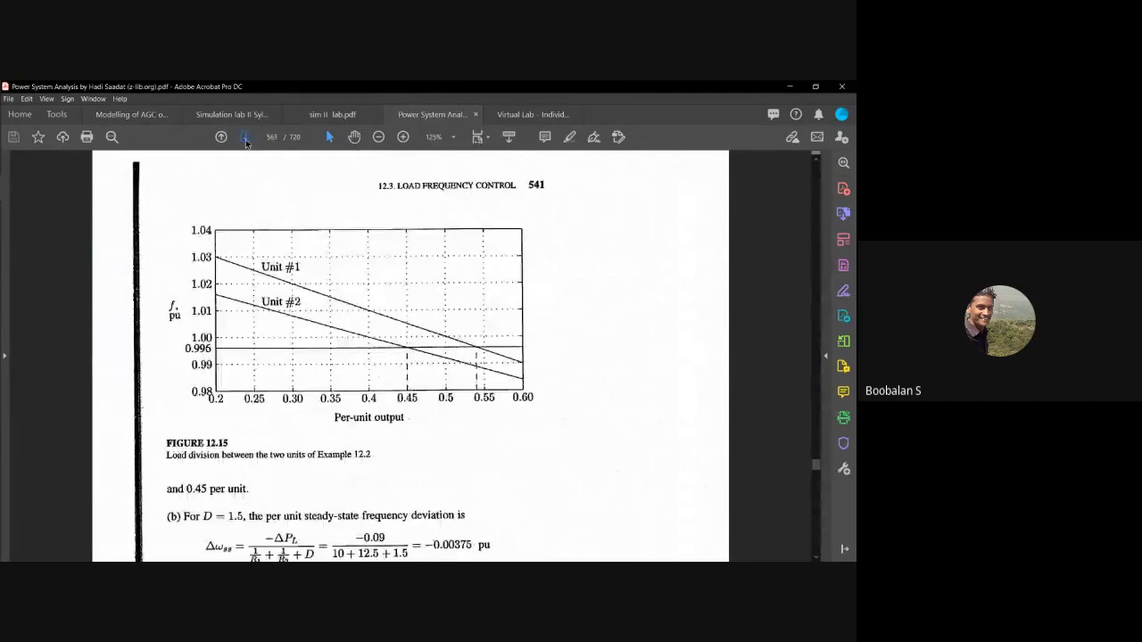
click(246, 136)
click(246, 136)
click(246, 137)
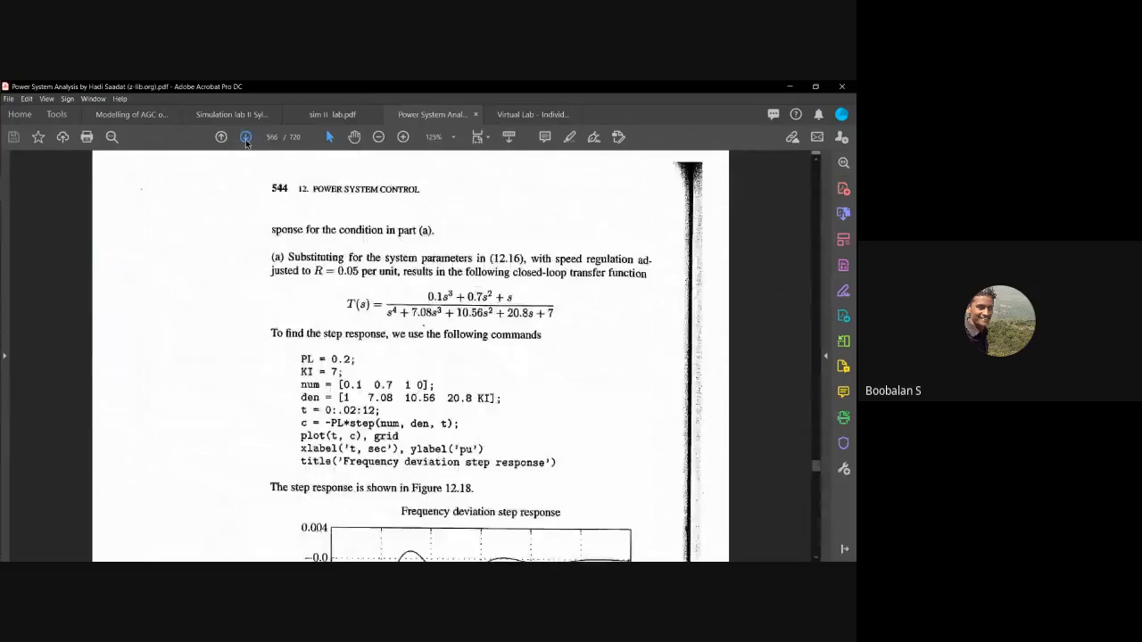
click(245, 136)
scroll(267, 253, down, 3)
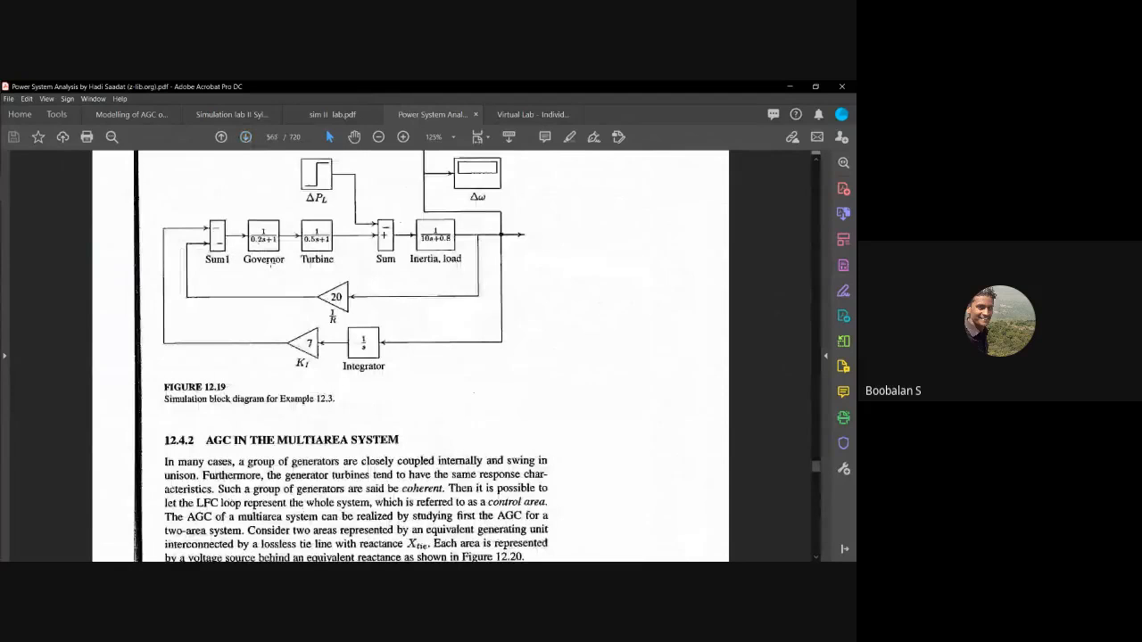
scroll(271, 253, down, 20)
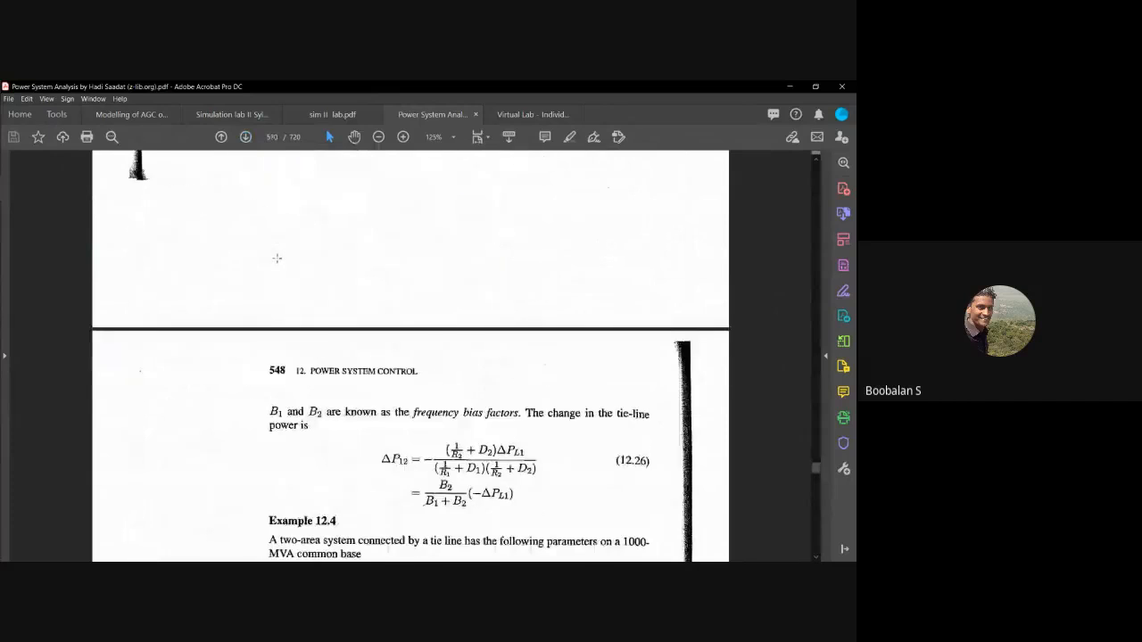
scroll(276, 258, down, 6)
scroll(275, 257, down, 1)
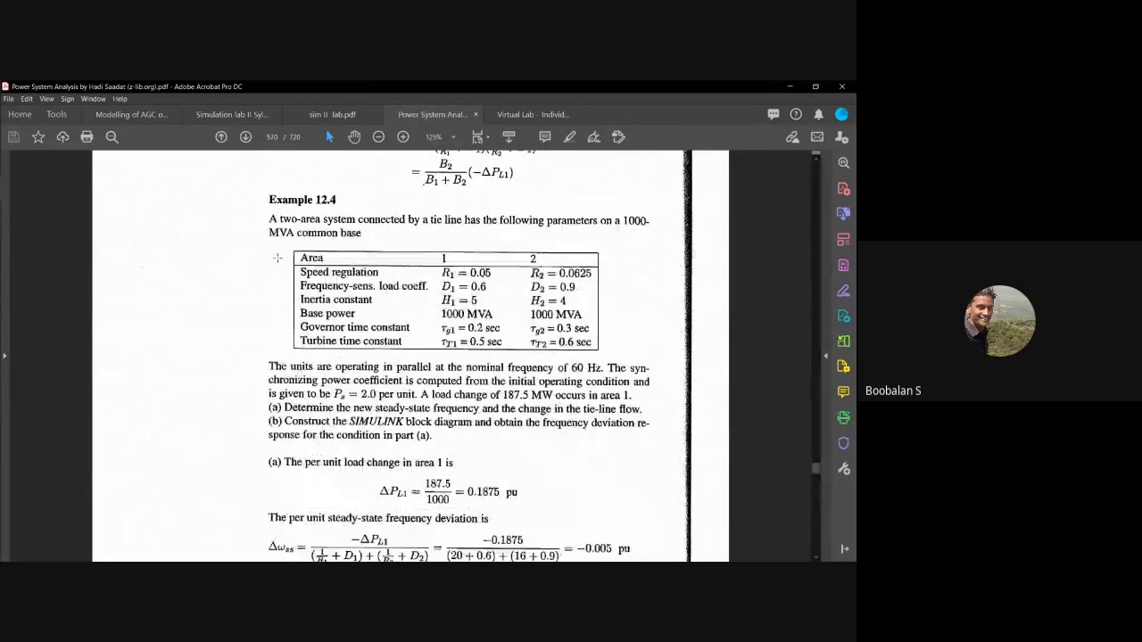
scroll(277, 258, down, 2)
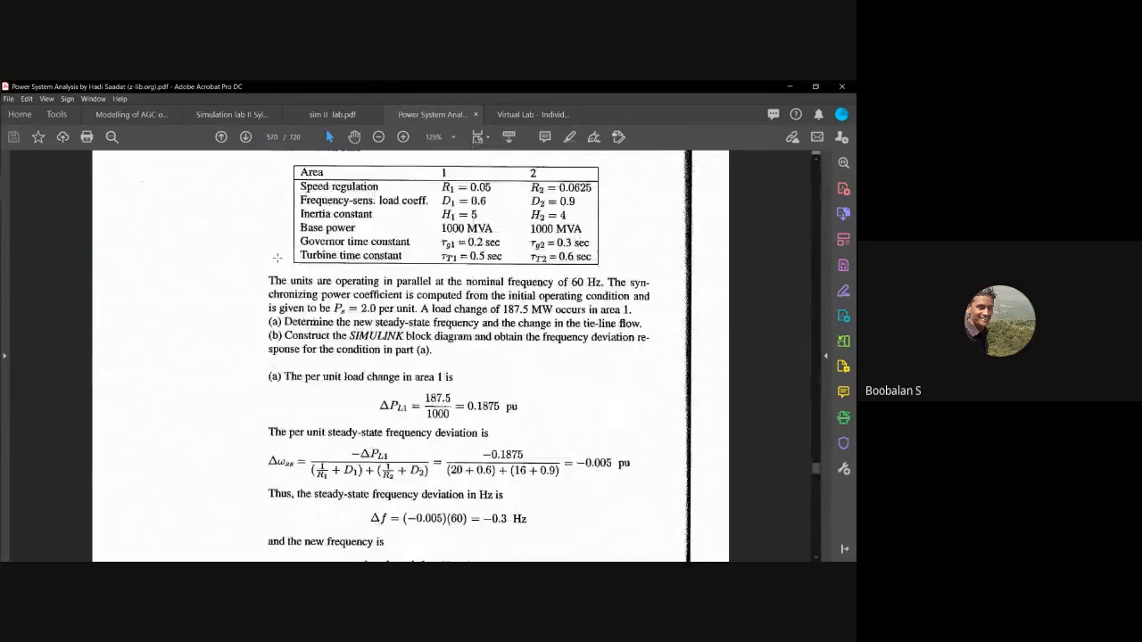
scroll(278, 258, down, 1)
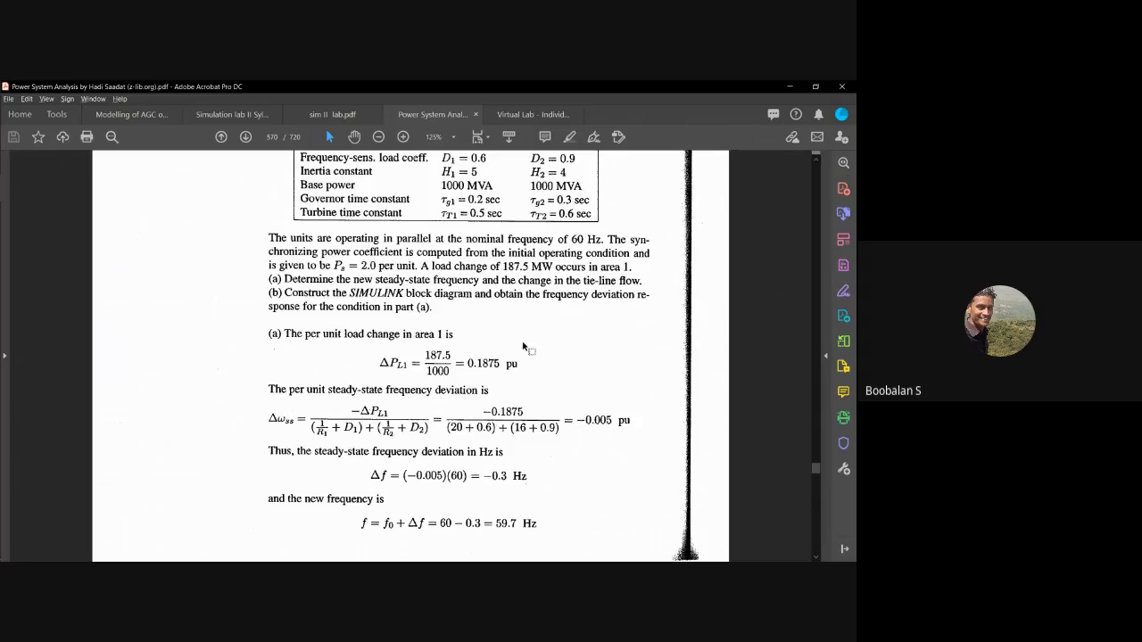
- Compare the Simulink model's area 1 blocks and per-unit deviation Display with the textbook's Example 12.4 steady-state solution
key(alt+Tab)
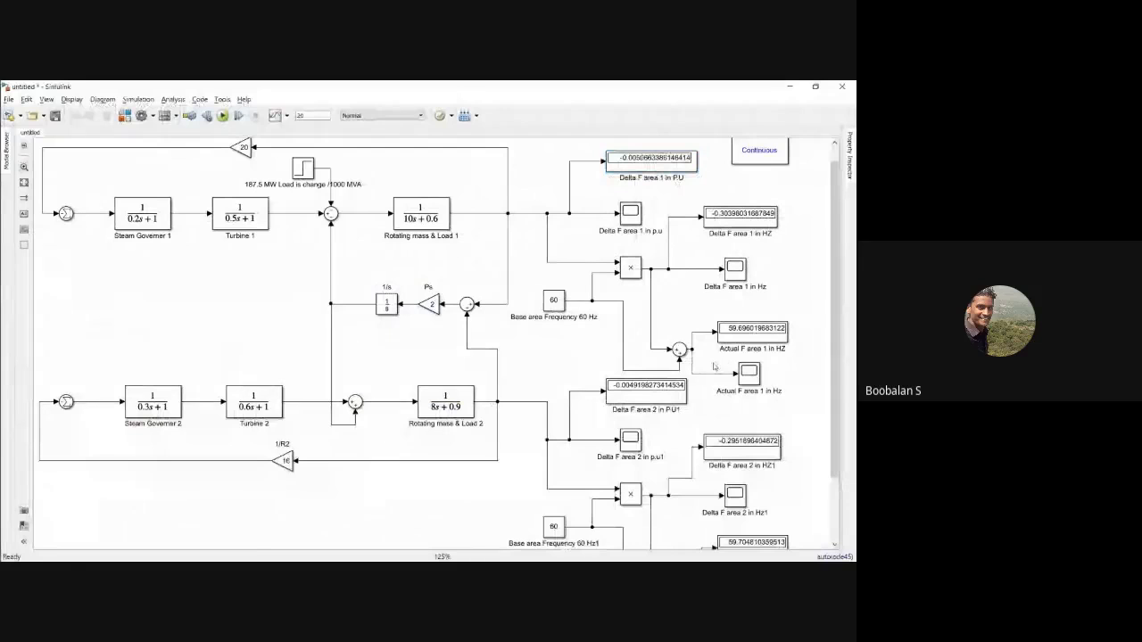
key(alt+Tab)
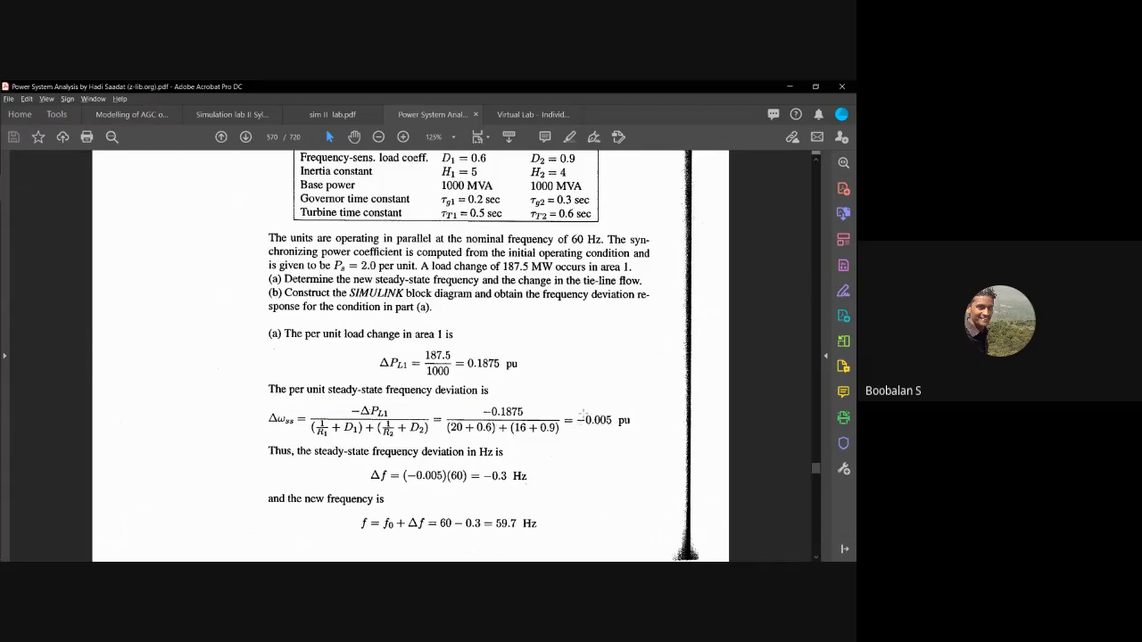
key(alt+Tab)
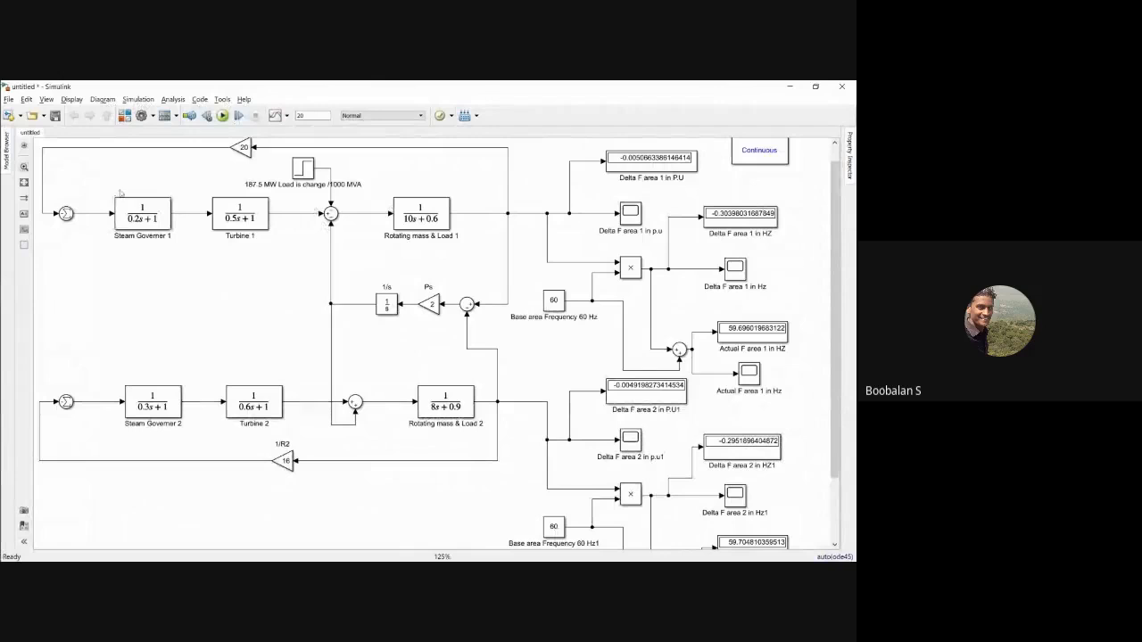
drag(94, 172, 502, 257)
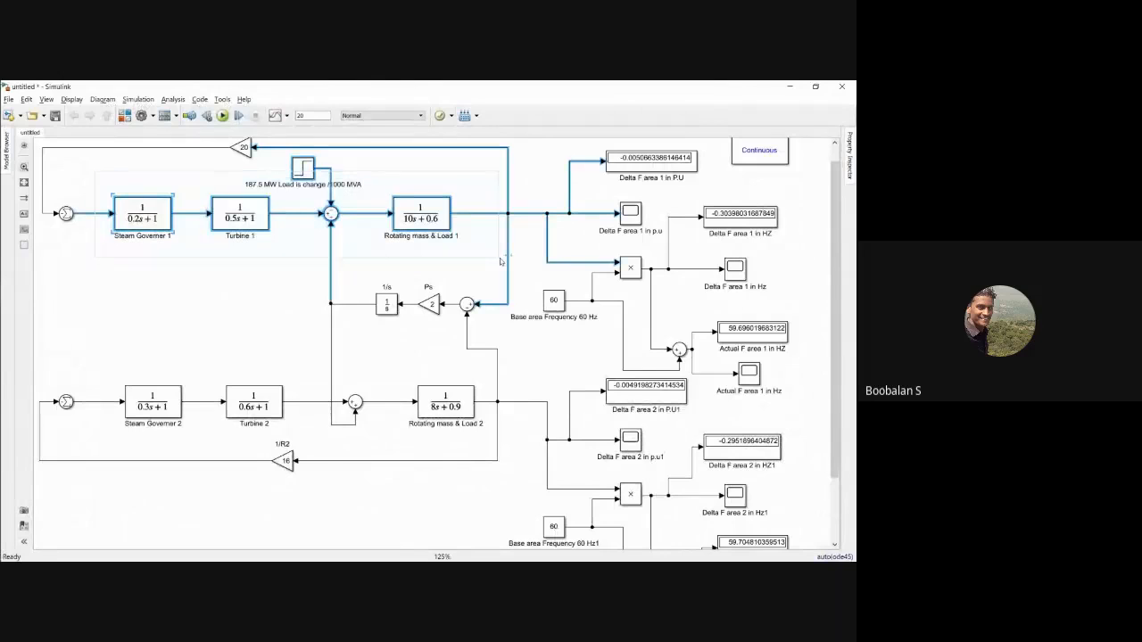
click(535, 203)
click(639, 161)
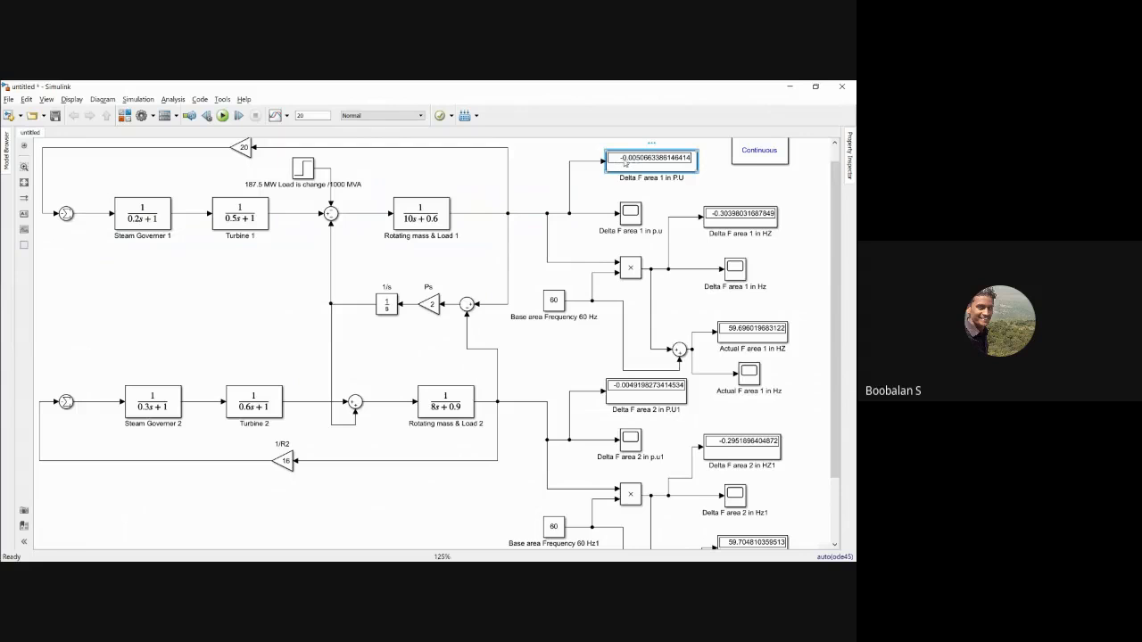
- Switch to the textbook PDF and mark Example 12.4's per-unit deviation, hertz deviation and new frequency results in turn
key(alt+Tab)
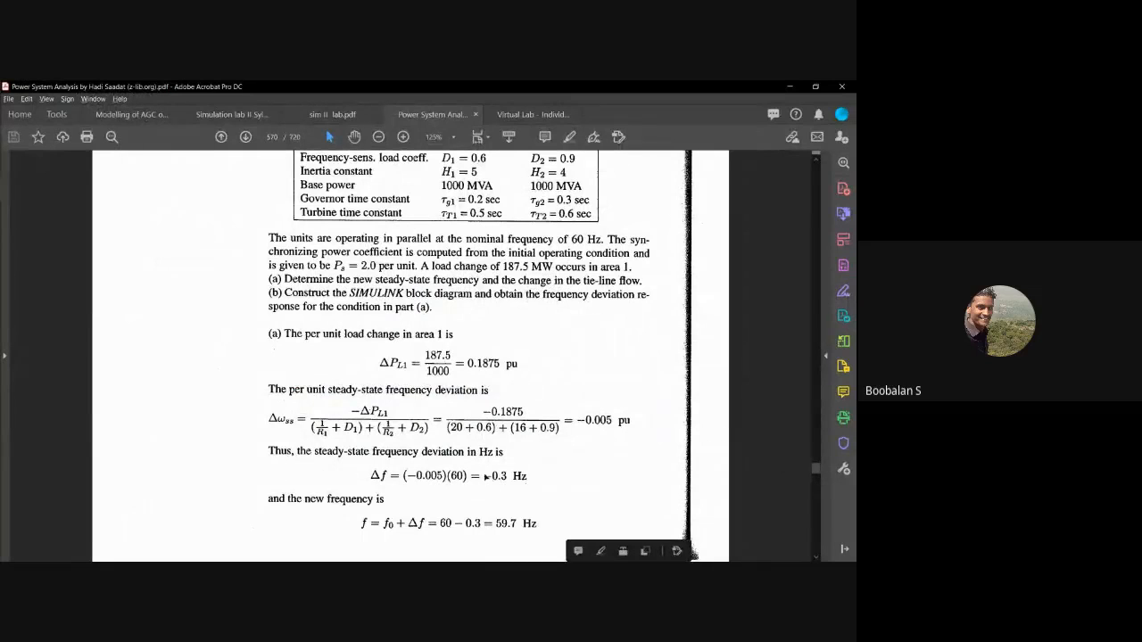
drag(482, 465, 524, 487)
drag(567, 412, 635, 435)
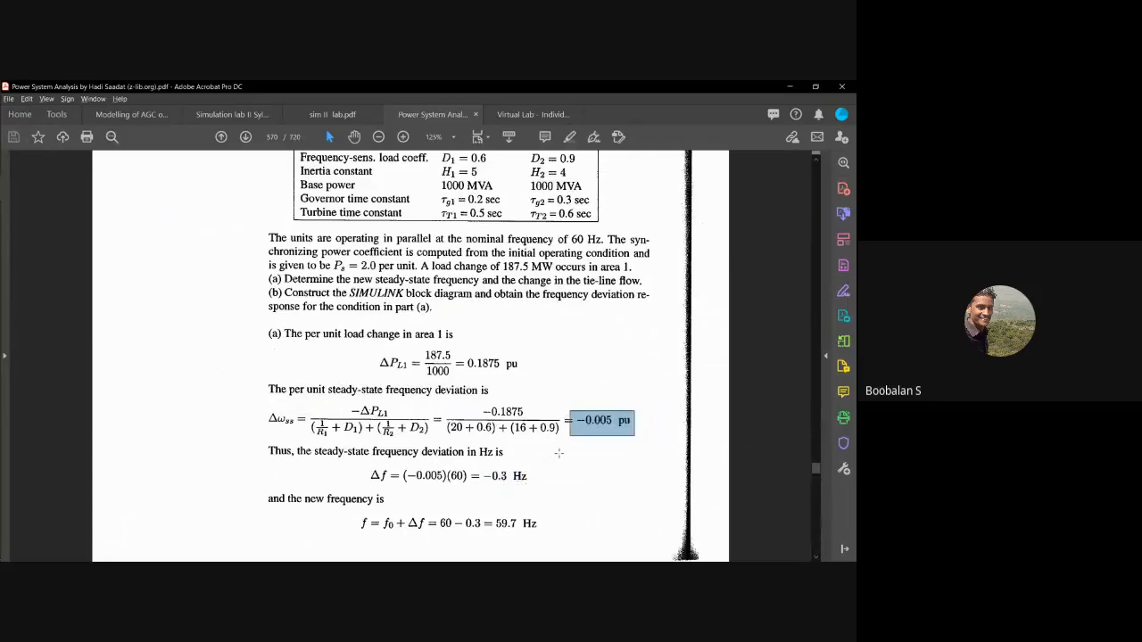
drag(470, 468, 535, 526)
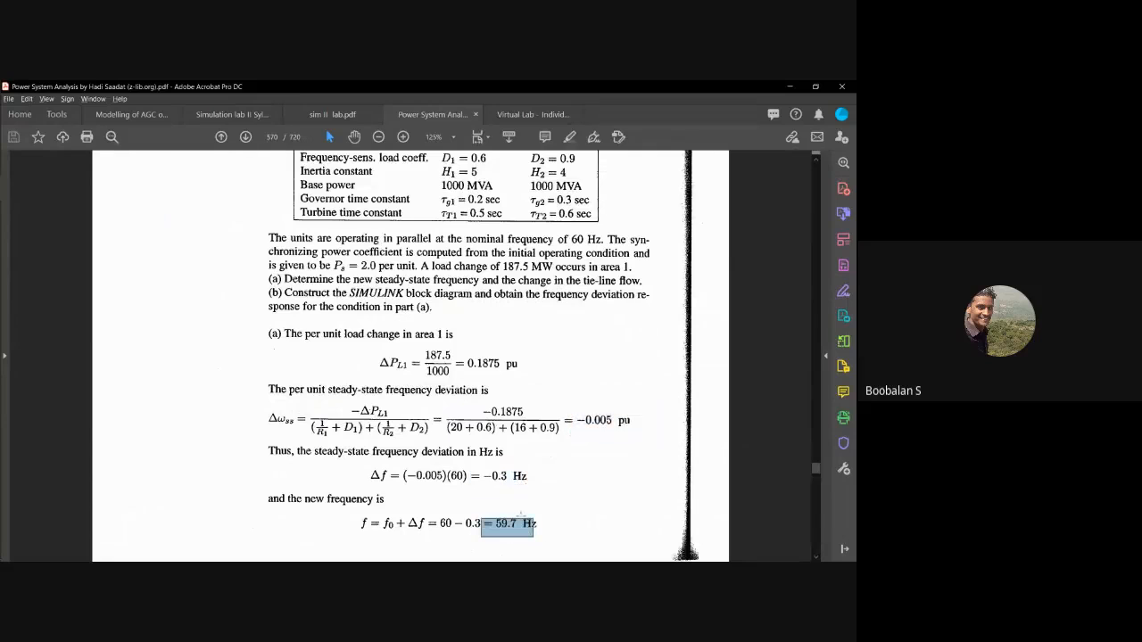
- Switch to Simulink and check area 1's per-unit deviation, hertz deviation and actual frequency Displays
key(alt+Tab)
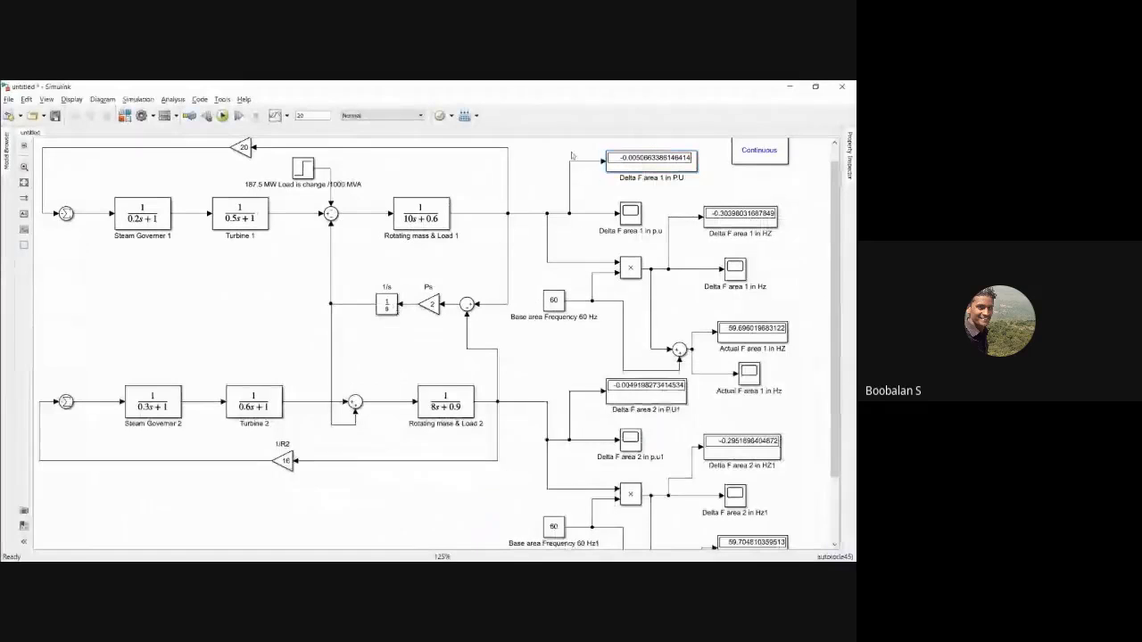
mouse_move(569, 147)
mouse_down()
mouse_move(696, 183)
mouse_move(683, 198)
mouse_up()
click(667, 194)
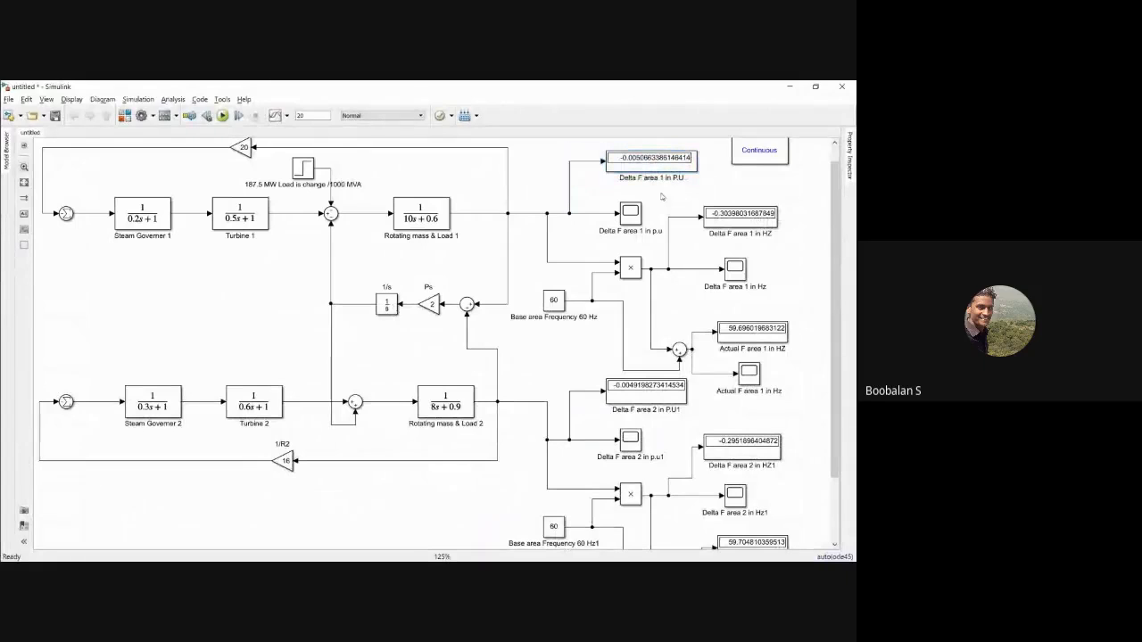
click(701, 203)
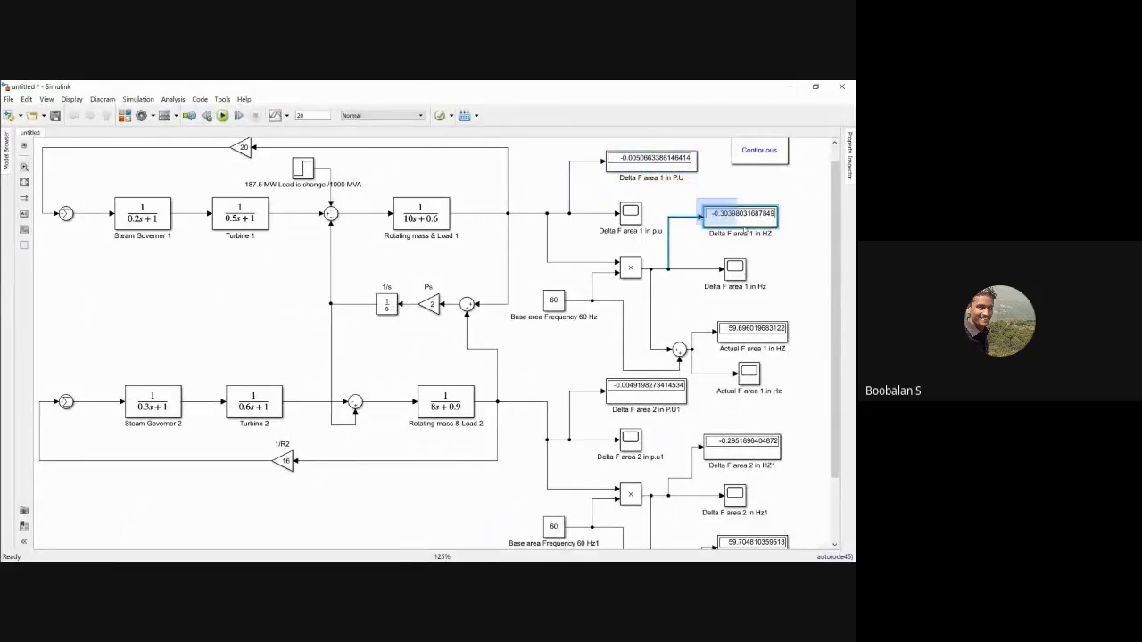
drag(681, 309, 780, 376)
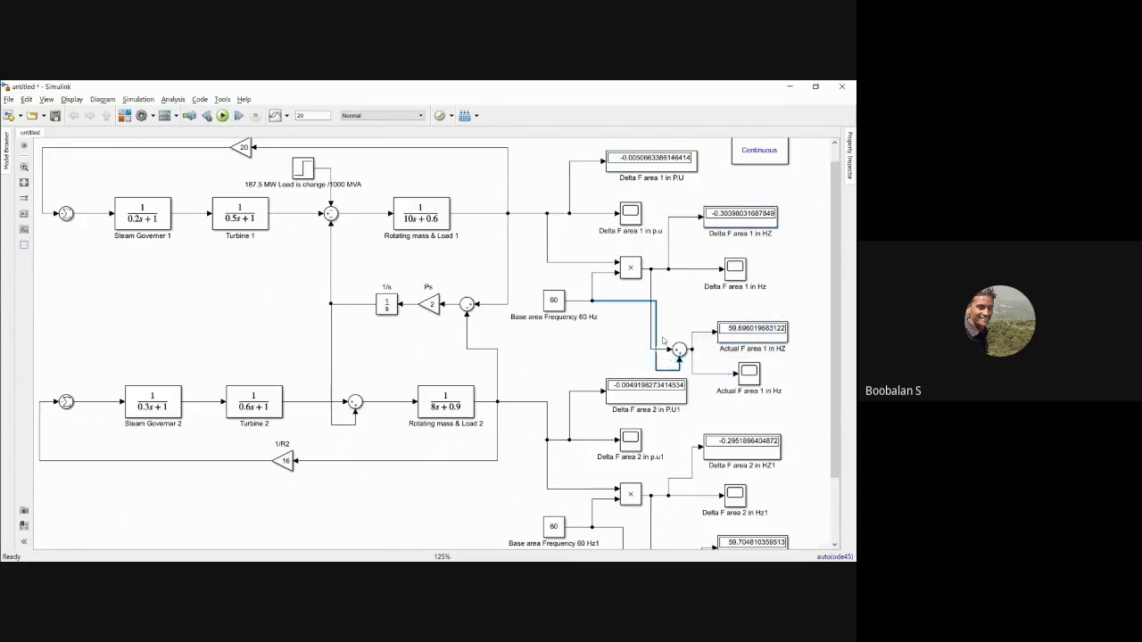
- Move area 1's actual frequency Sum block, Display and Scope slightly upward together, and return to the textbook's Example 12.4 solution
click(613, 331)
drag(614, 332, 764, 375)
drag(740, 337, 741, 312)
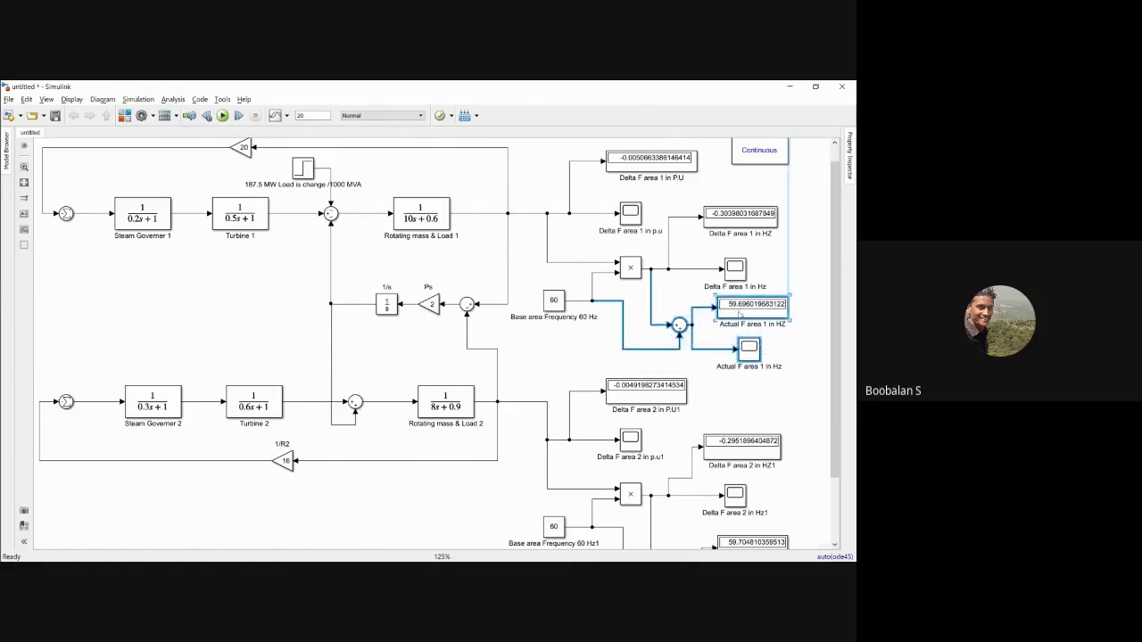
click(674, 301)
drag(729, 225, 726, 225)
key(alt+Tab)
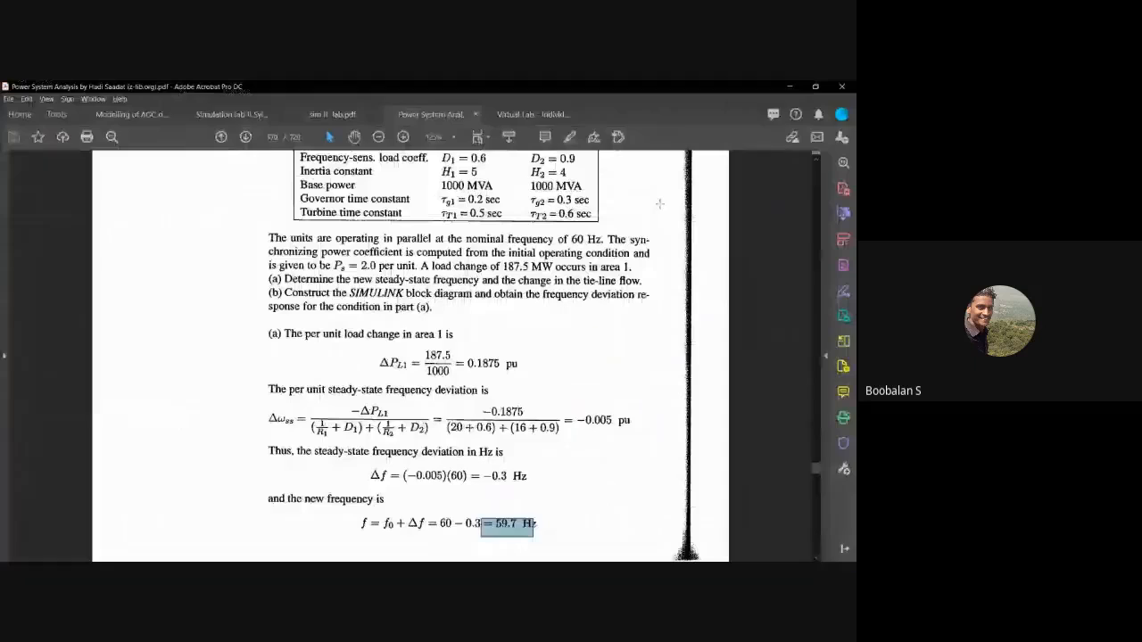
- Mark Example 12.4's whole part (a) solution in the textbook, and compare it with both areas' frequency Displays in Simulink
drag(534, 526, 258, 331)
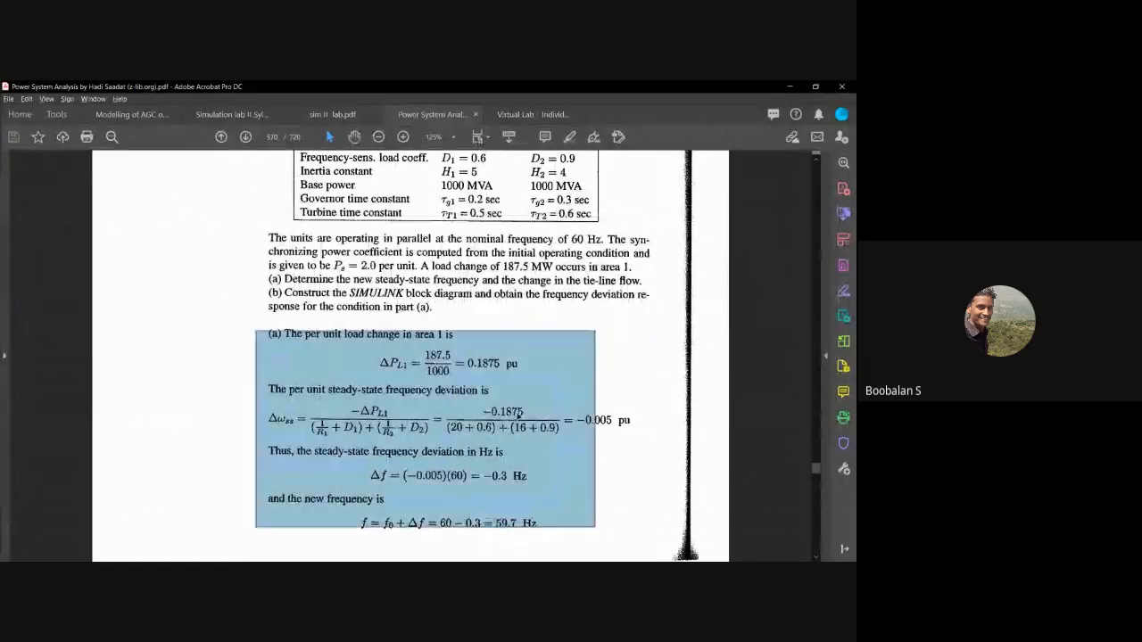
click(415, 384)
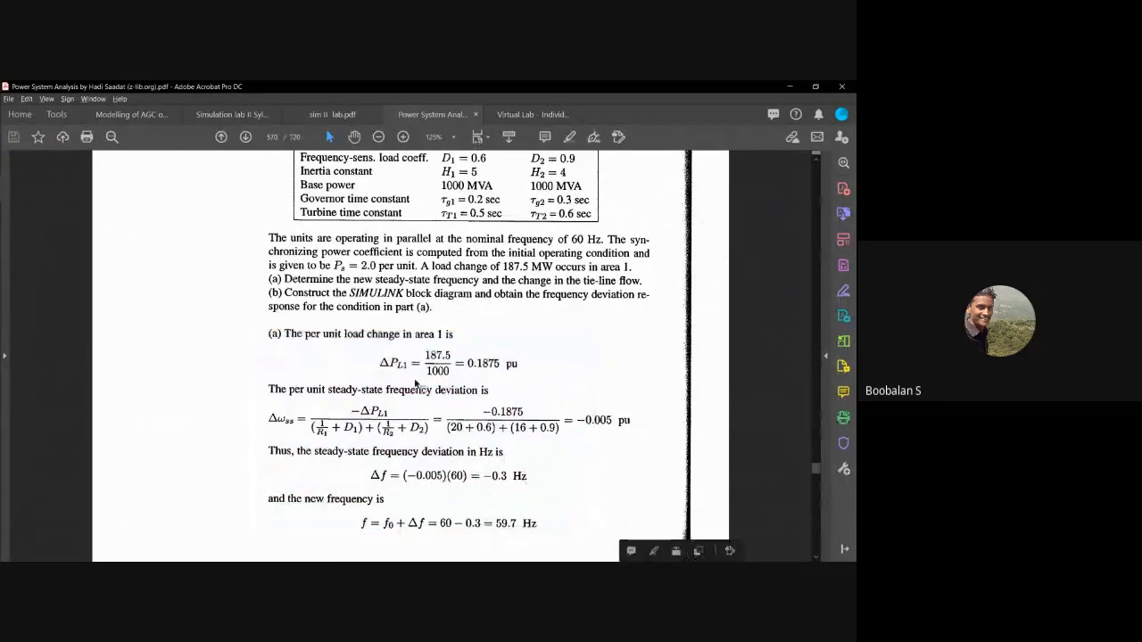
key(alt+Tab)
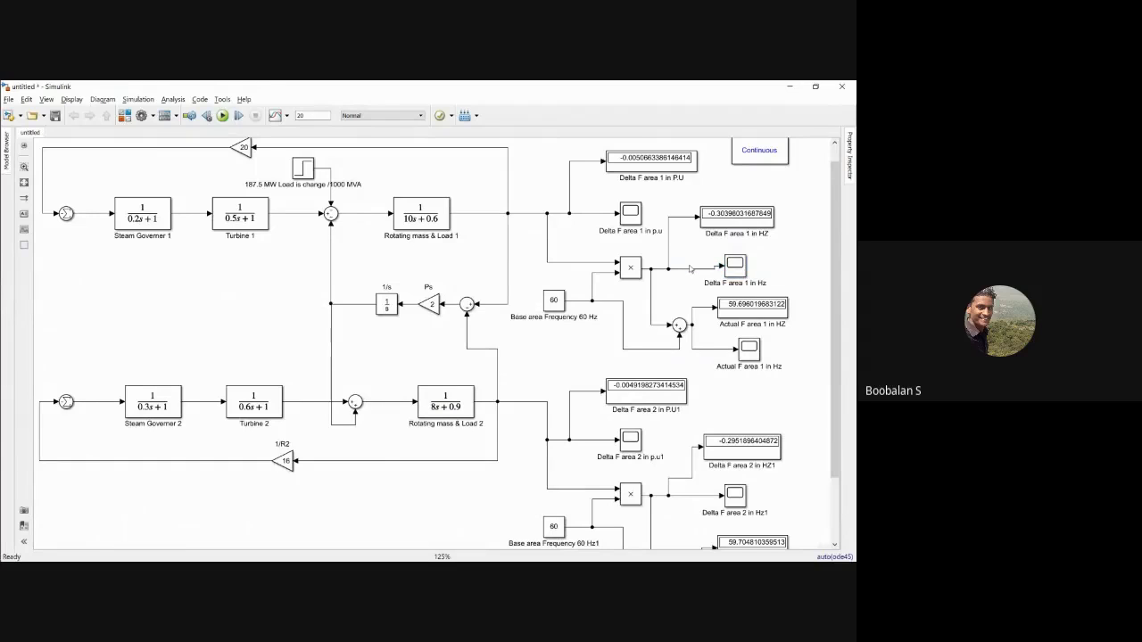
click(739, 267)
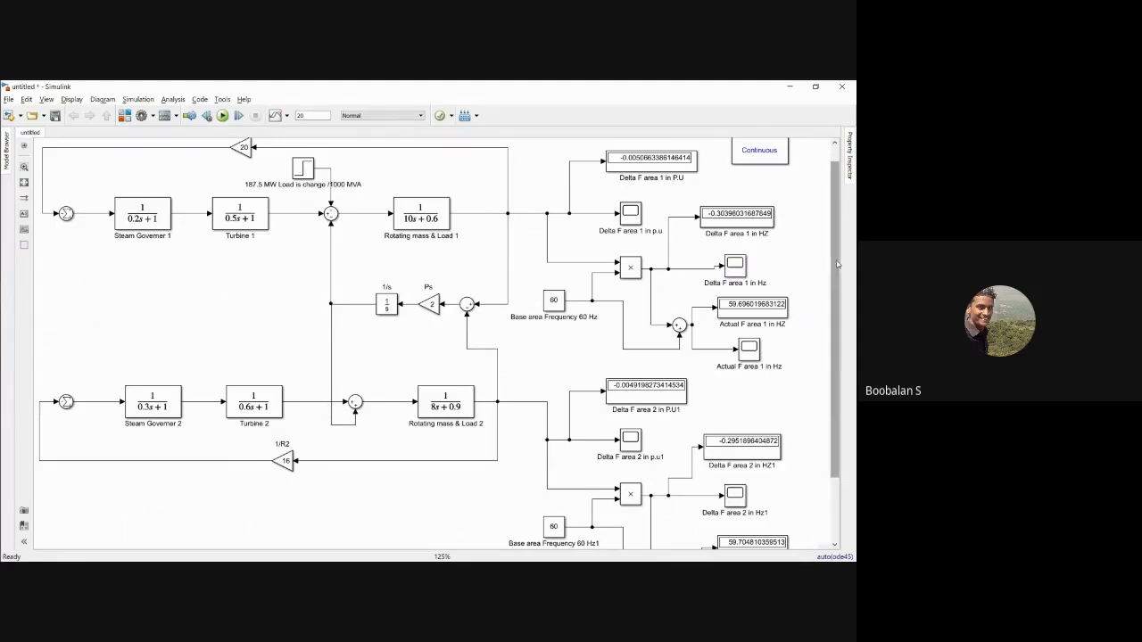
drag(837, 264, 837, 307)
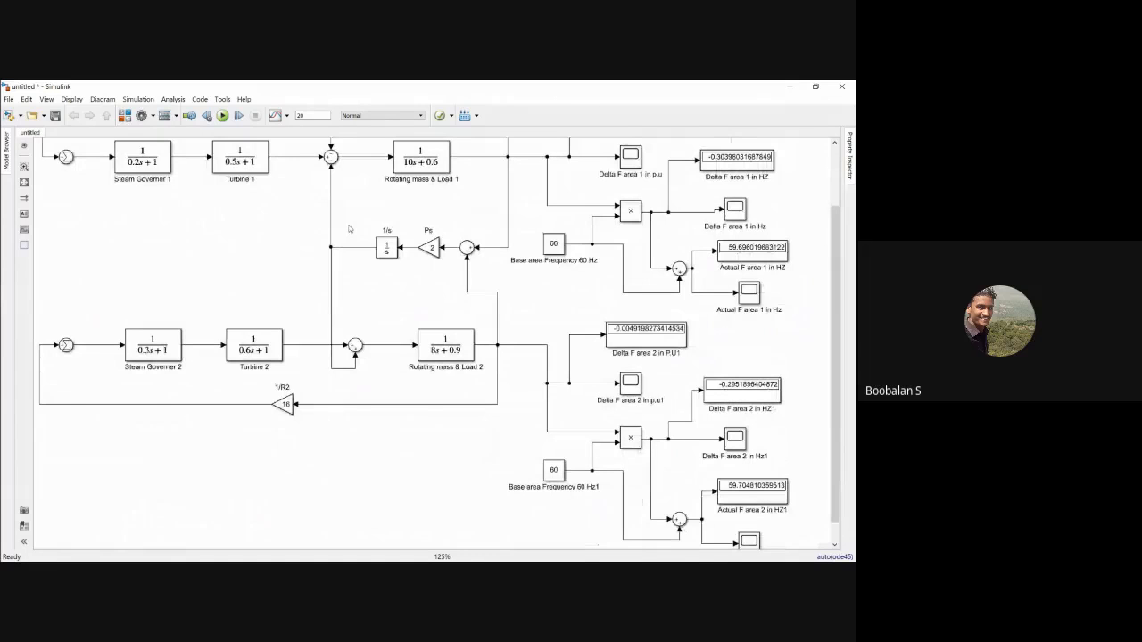
scroll(349, 230, up, 2)
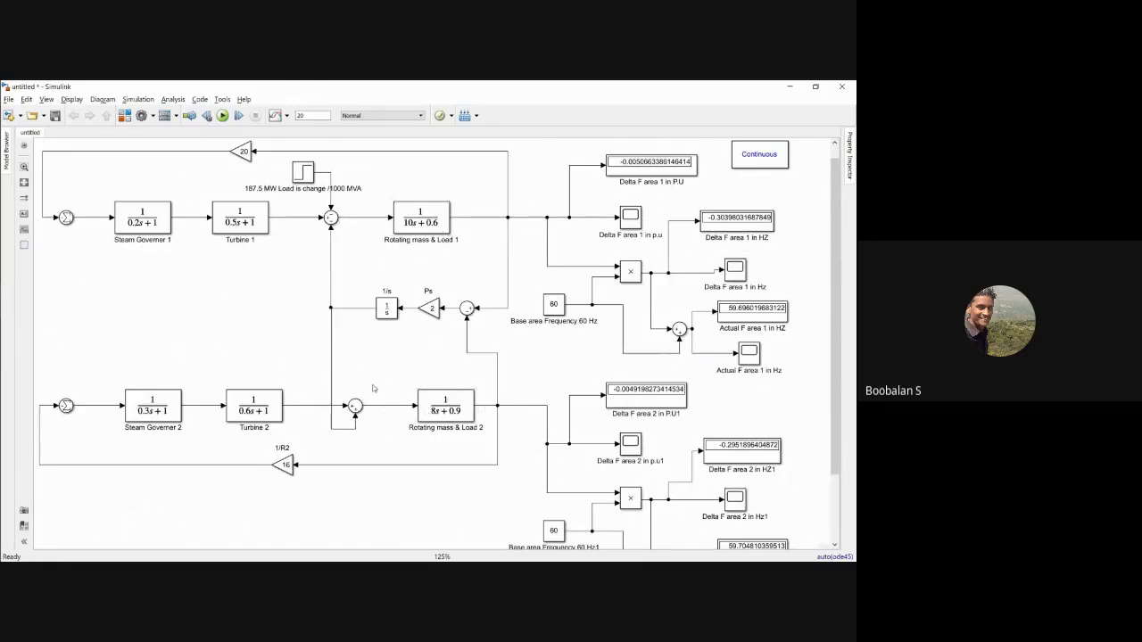
- Switch to the textbook PDF and examine the change in mechanical power in each area on page 549
key(alt+Tab)
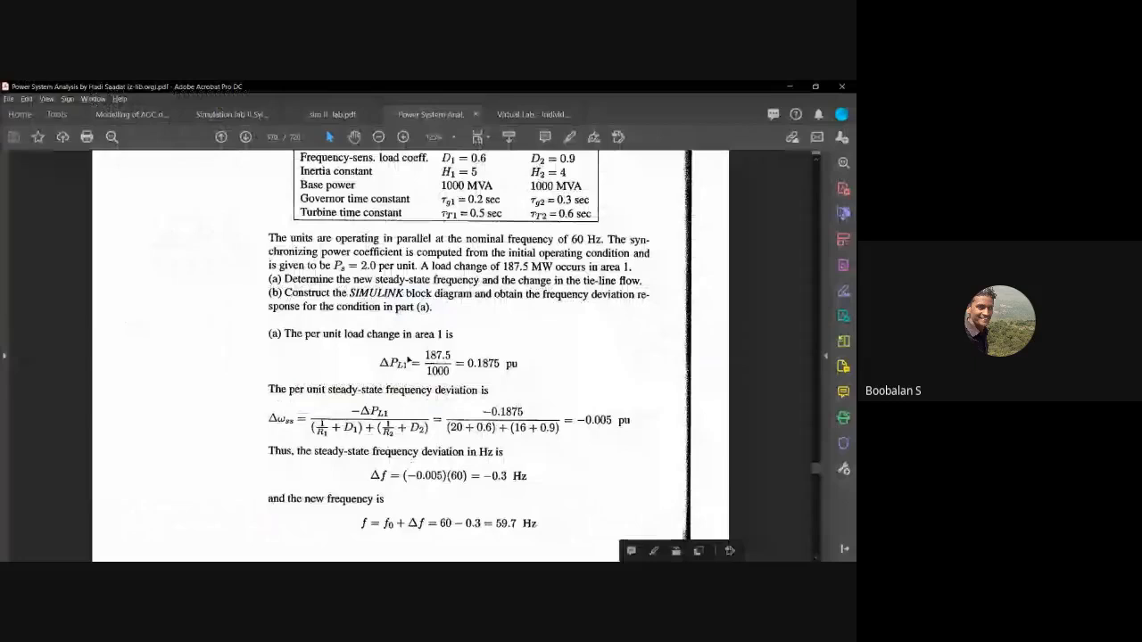
scroll(450, 315, down, 5)
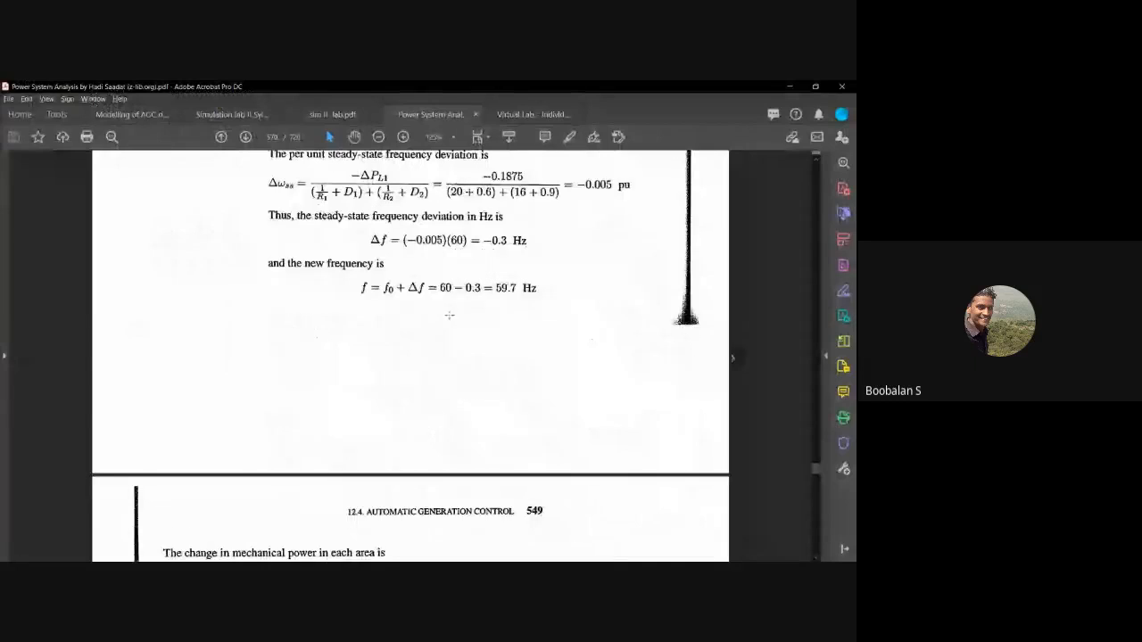
scroll(450, 315, down, 6)
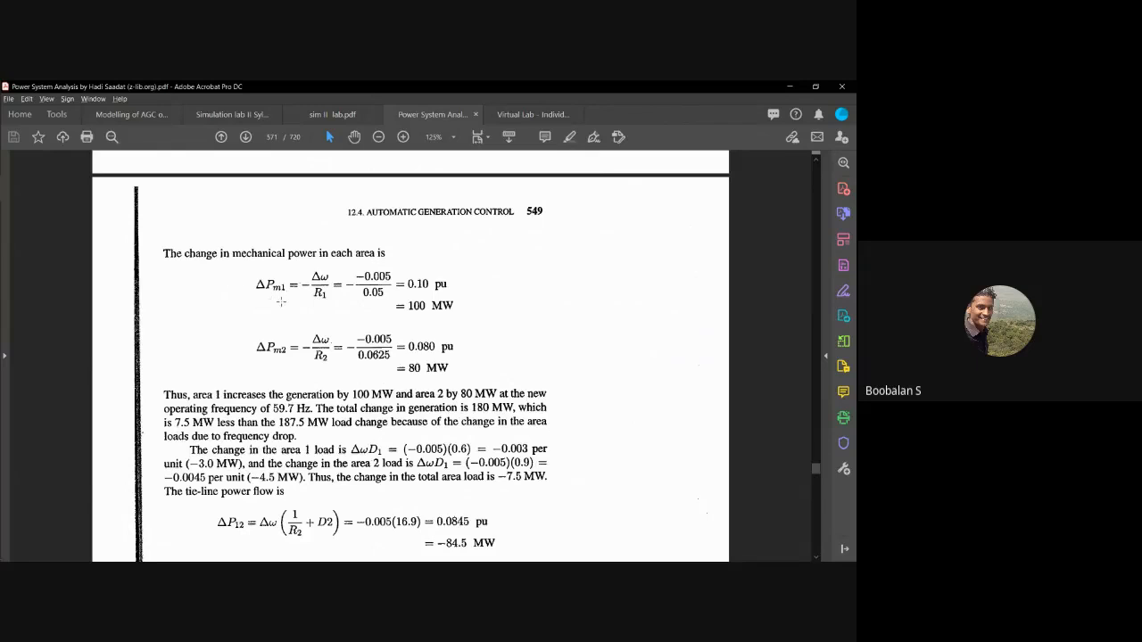
- Switch to Simulink and move the Turbine 1 block slightly farther from the Steam Governer 1 block
key(alt+Tab)
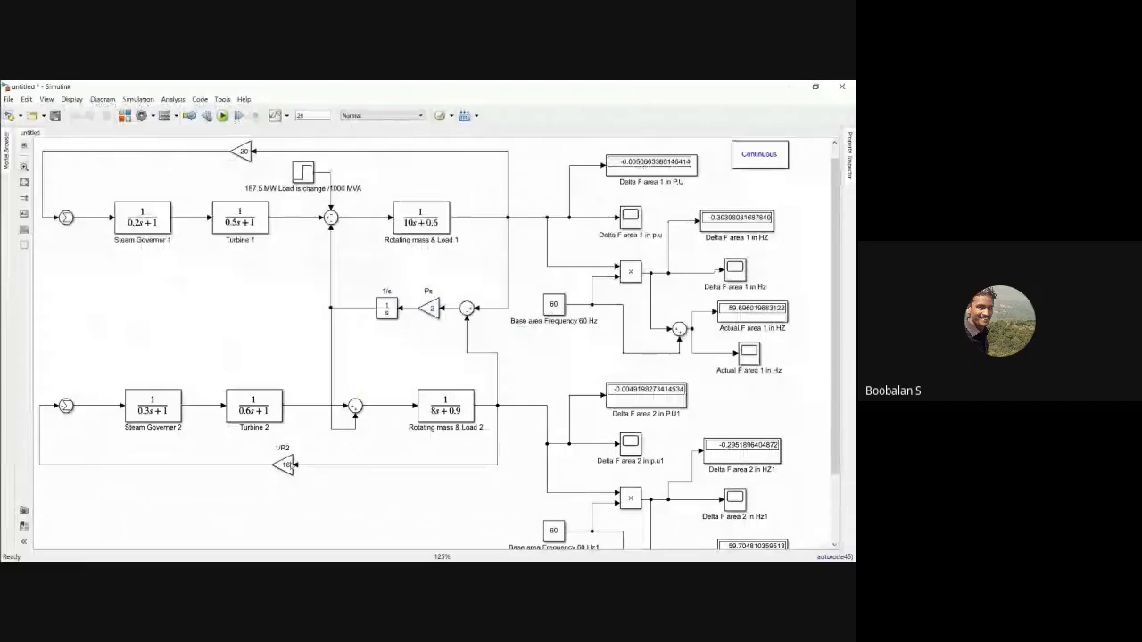
click(246, 155)
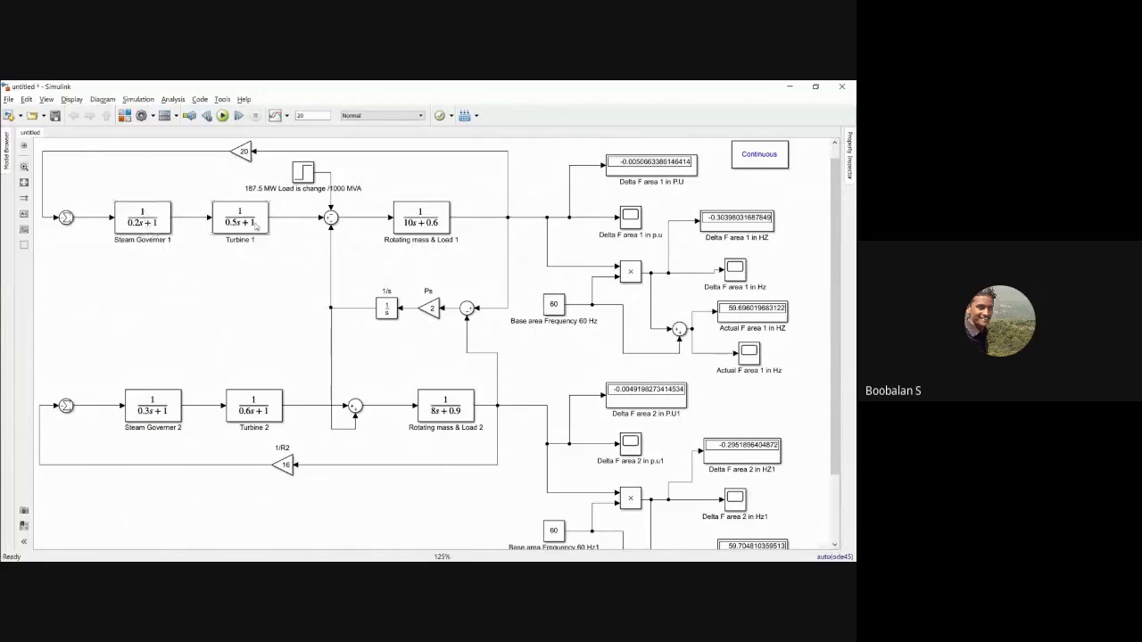
mouse_move(250, 225)
mouse_down()
mouse_move(239, 225)
mouse_move(256, 225)
mouse_up()
click(143, 225)
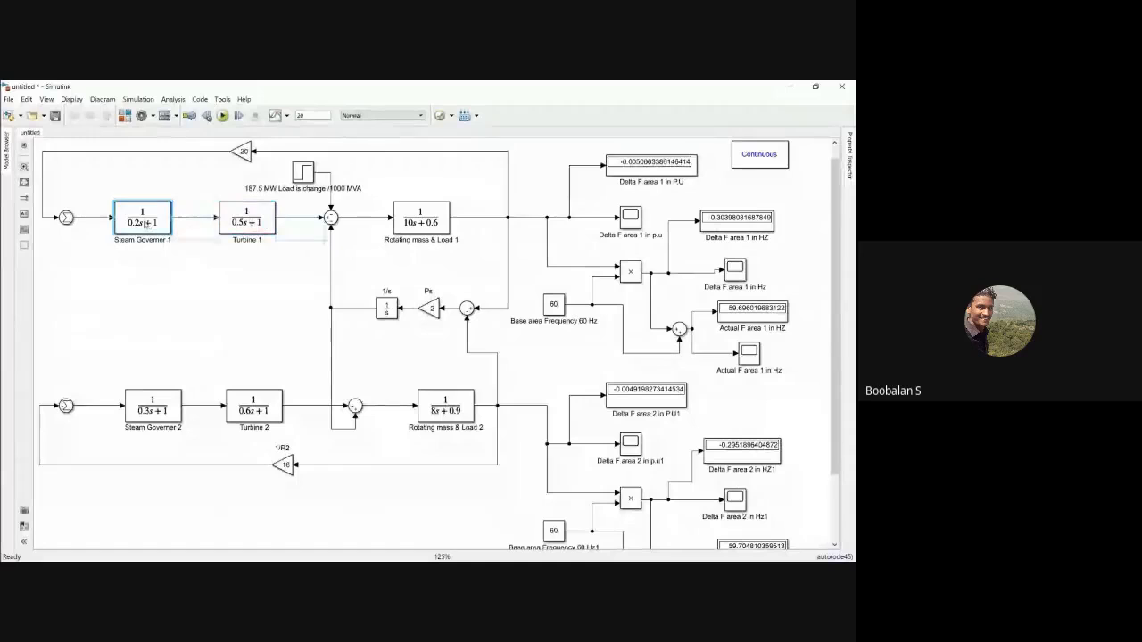
- Branch Steam Governer 1's output into a copy of the 20 gain and connect the gain to a new flipped Display block
drag(243, 152, 199, 217)
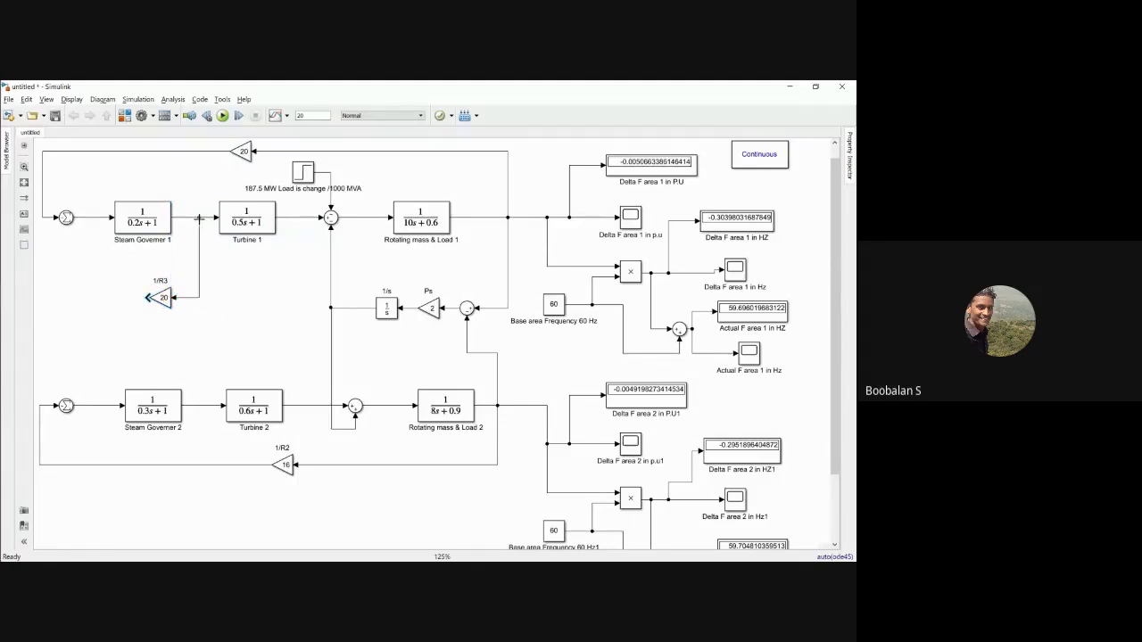
double_click(127, 284)
text(di)
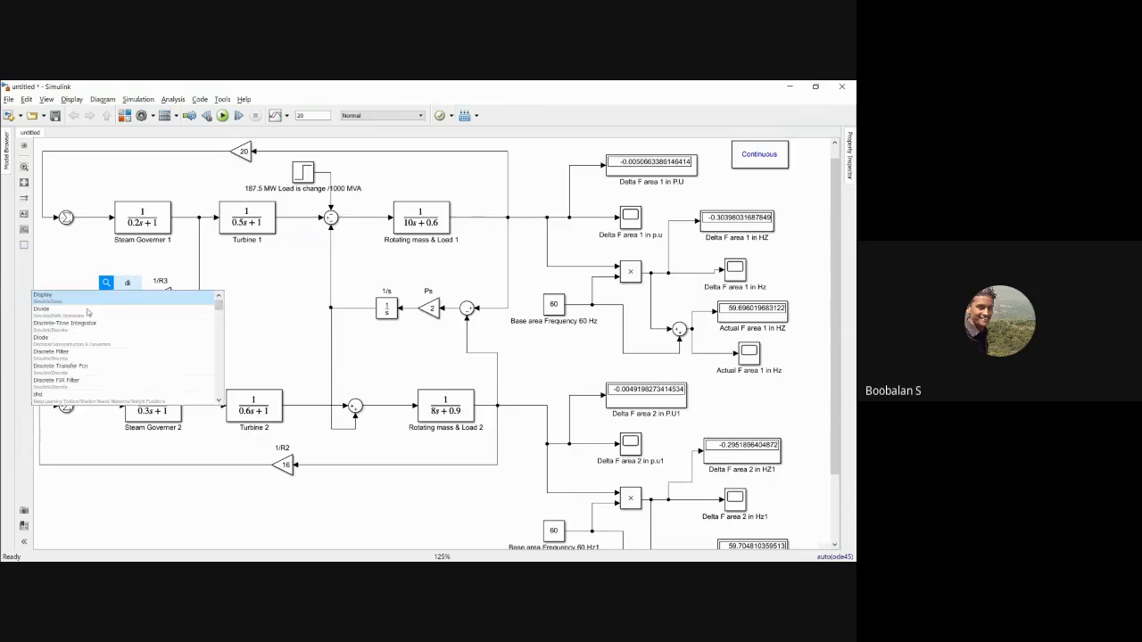
click(87, 299)
drag(123, 290, 99, 290)
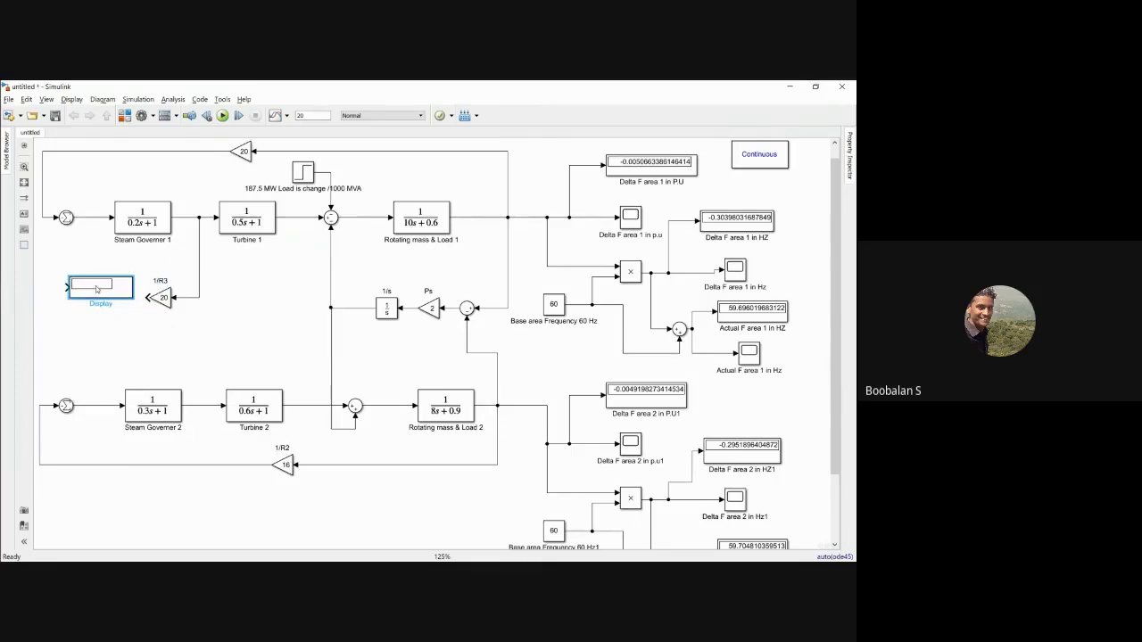
key(ctrl+r)
key(ctrl+r)
click(141, 292)
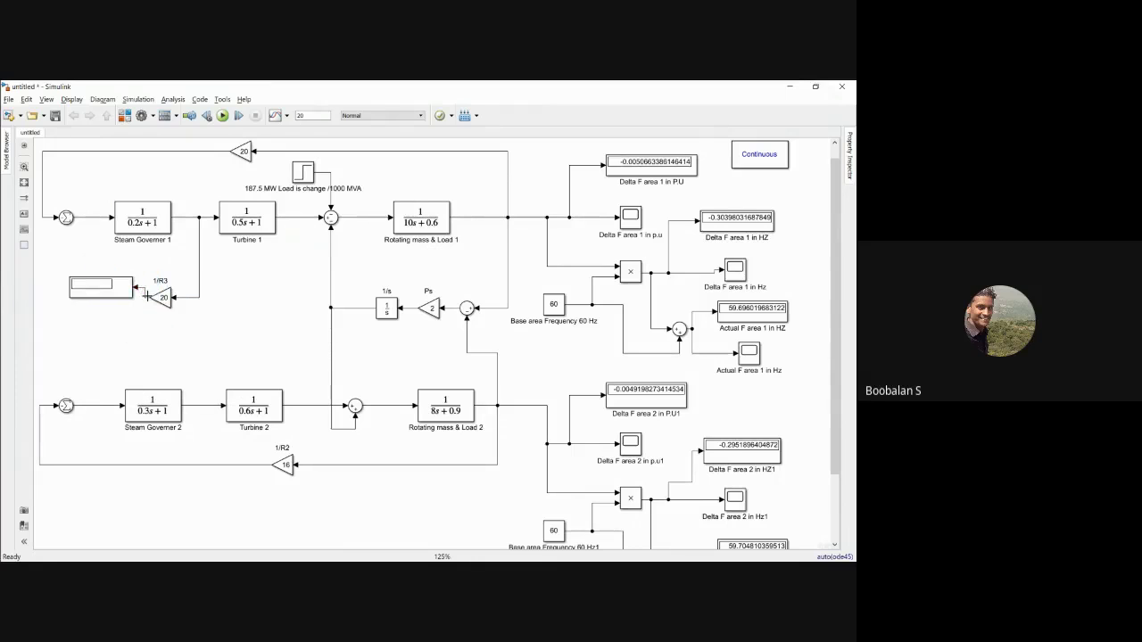
- Run the simulation and compare the Display behind the 1/R3 gain with the textbook's mechanical power change in area 1
click(223, 116)
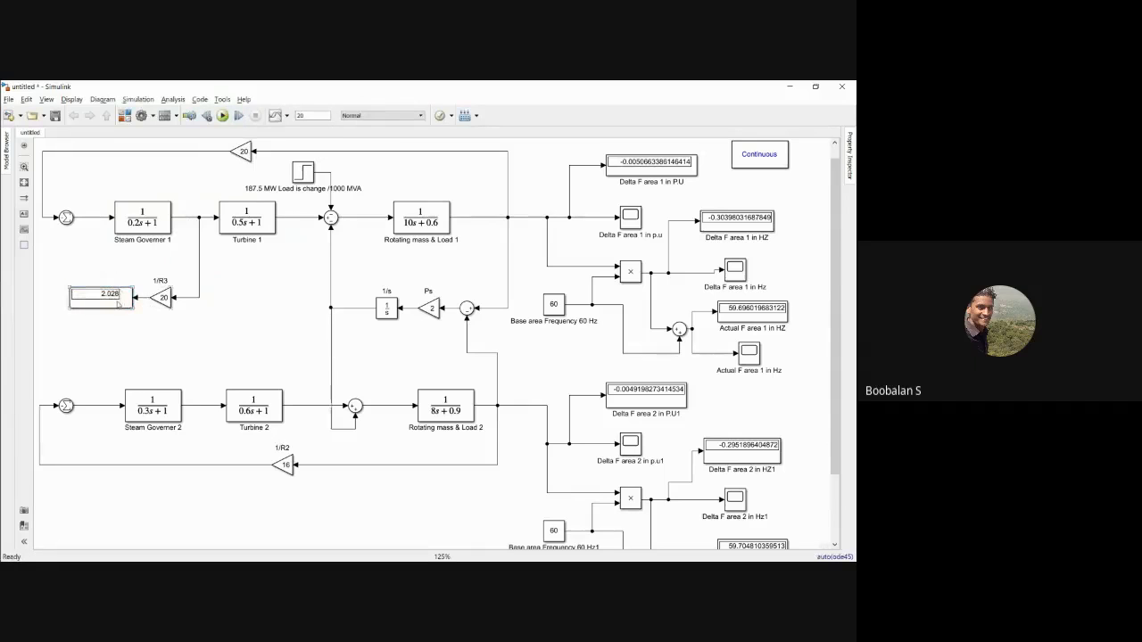
drag(118, 304, 110, 300)
click(126, 266)
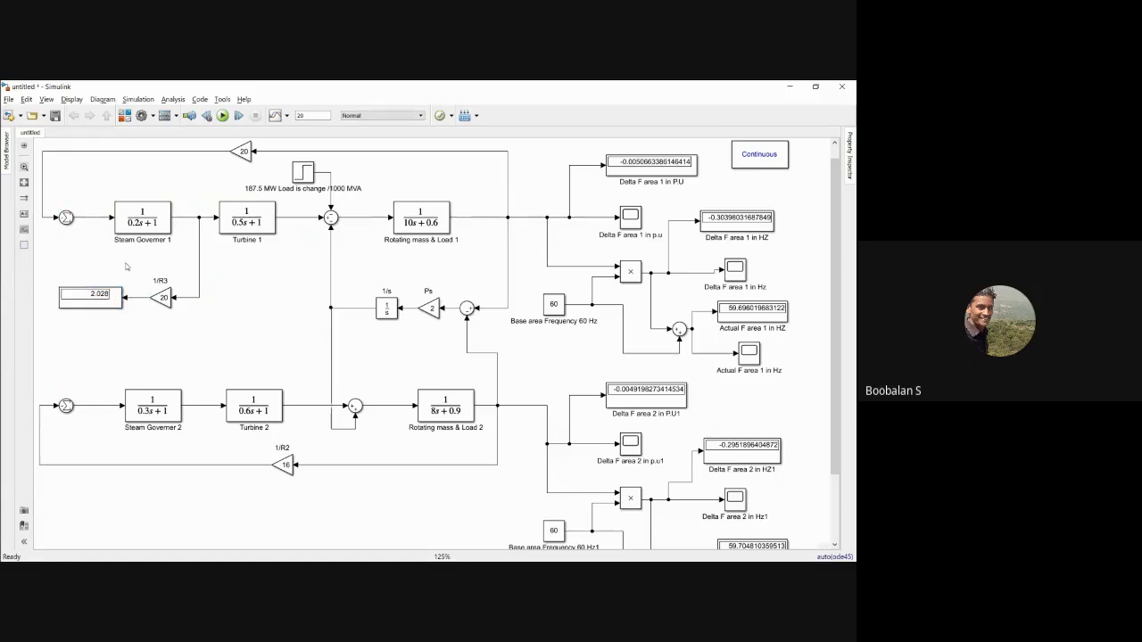
key(alt+Tab)
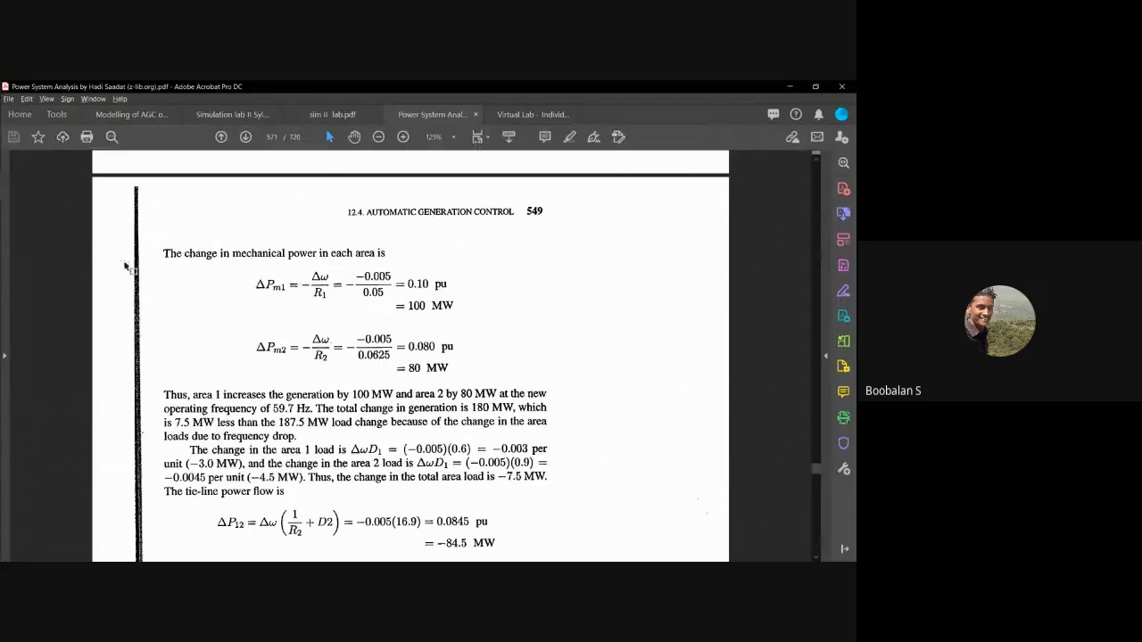
key(alt+Tab)
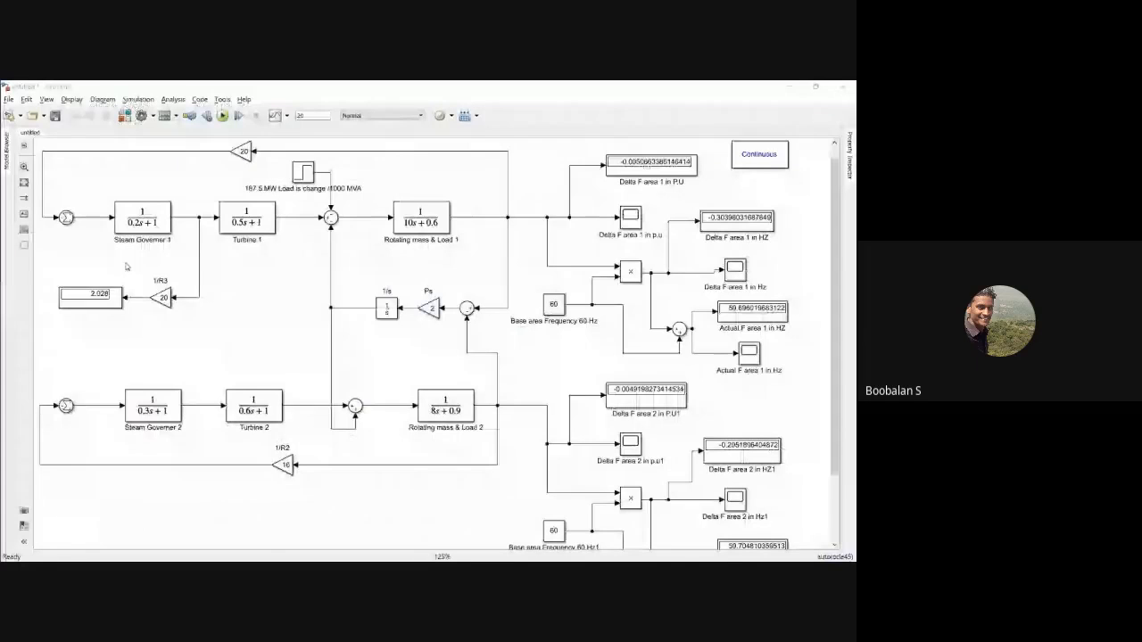
key(alt+Tab)
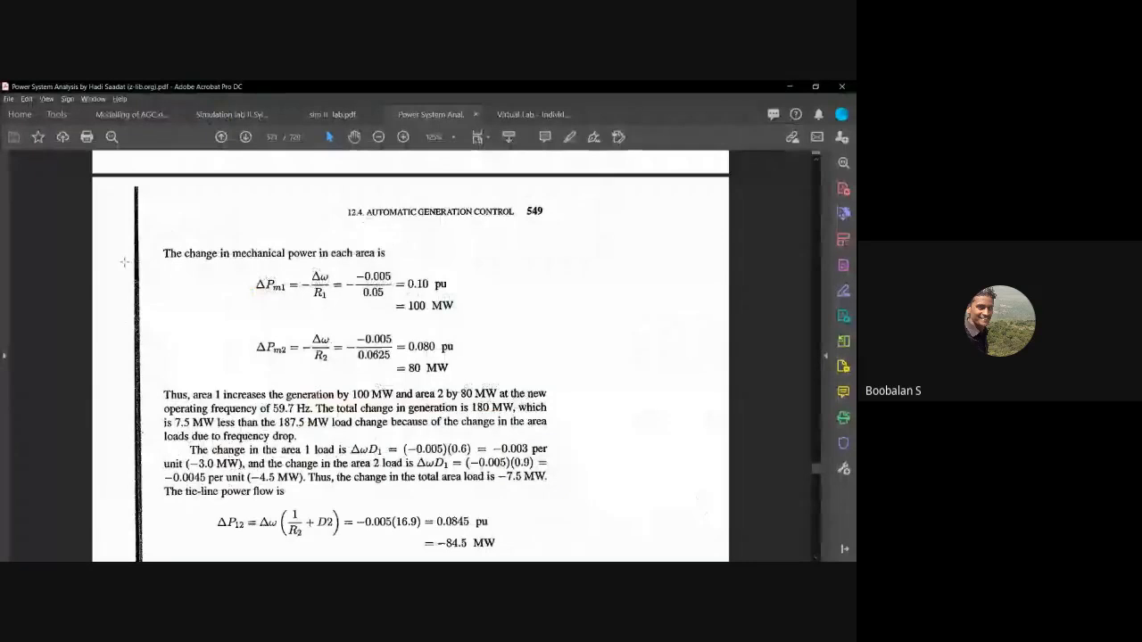
key(alt+Tab)
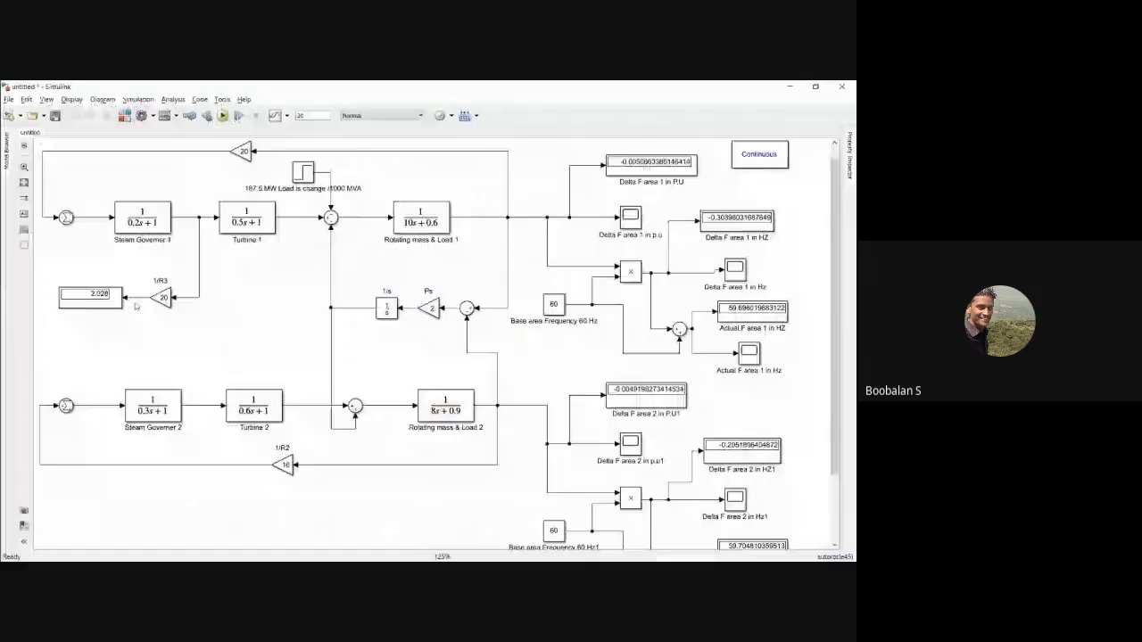
- Delete the 1/R3 gain, its Display and their connecting lines from Steam Governer 1's output
click(162, 298)
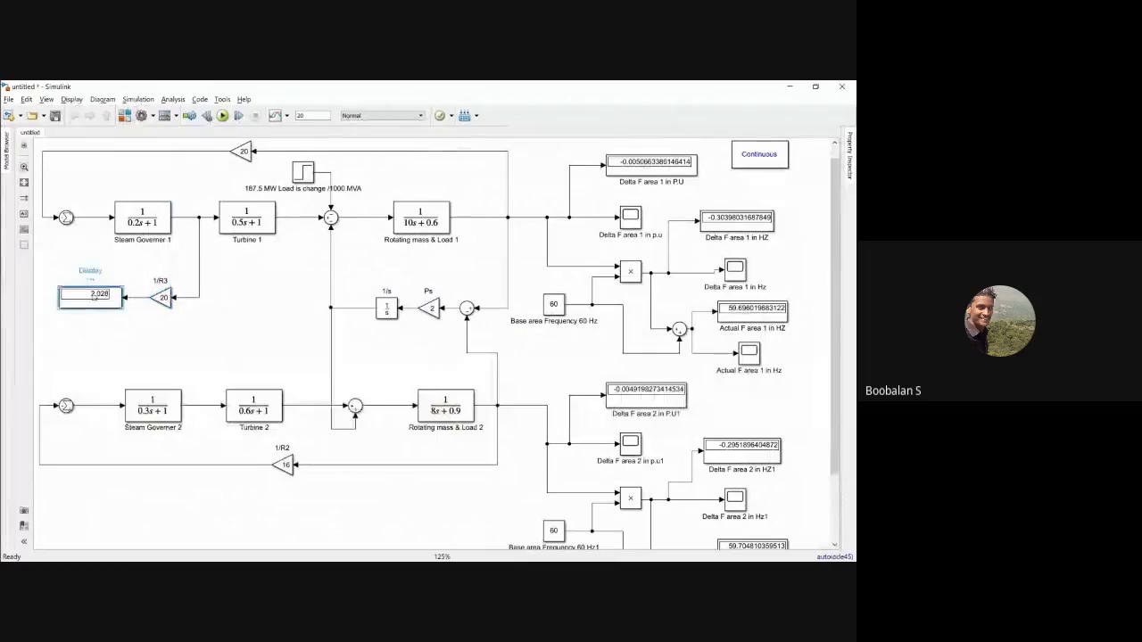
drag(63, 261, 211, 318)
key(Delete)
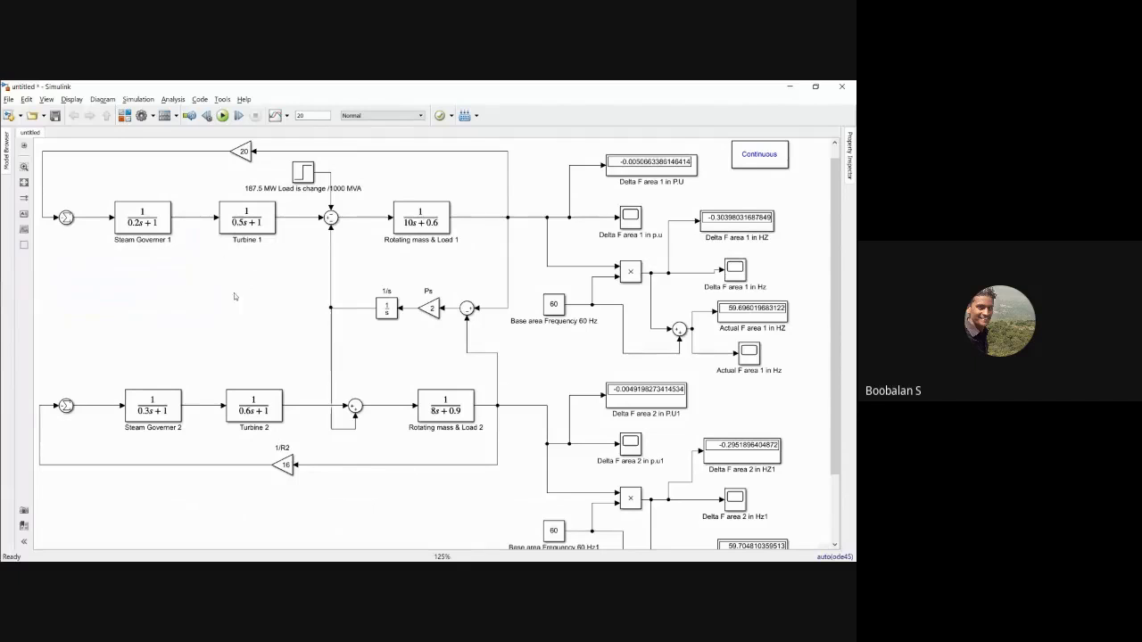
- Compare the textbook's tie-line power flow calculation for Example 12.4 with the tie-line branch of the Simulink model
key(alt+Tab)
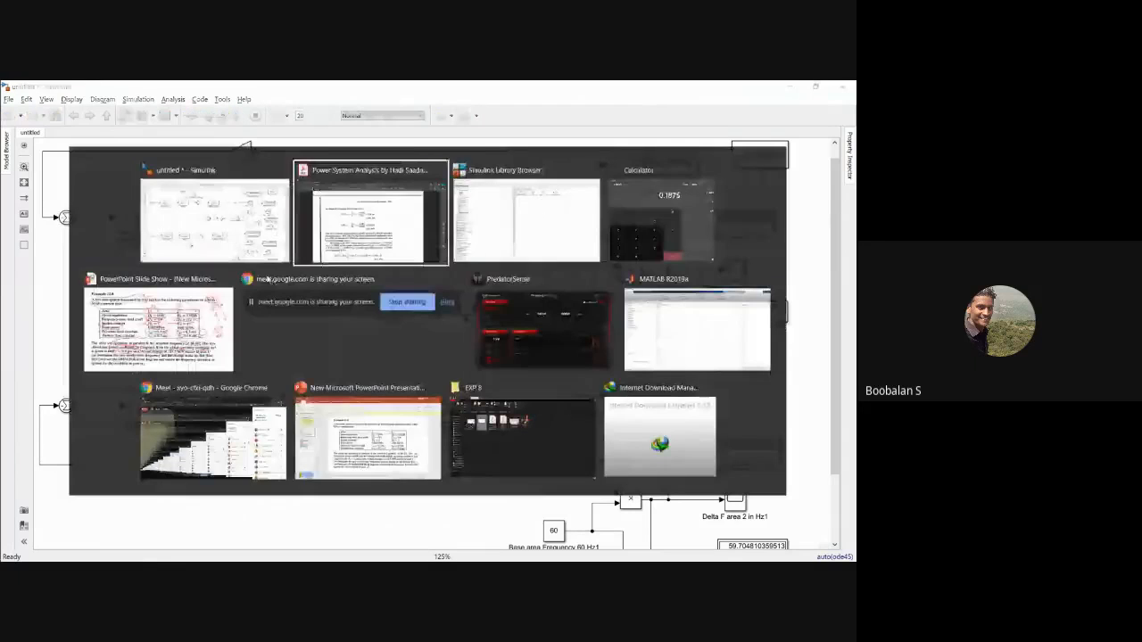
scroll(324, 326, down, 3)
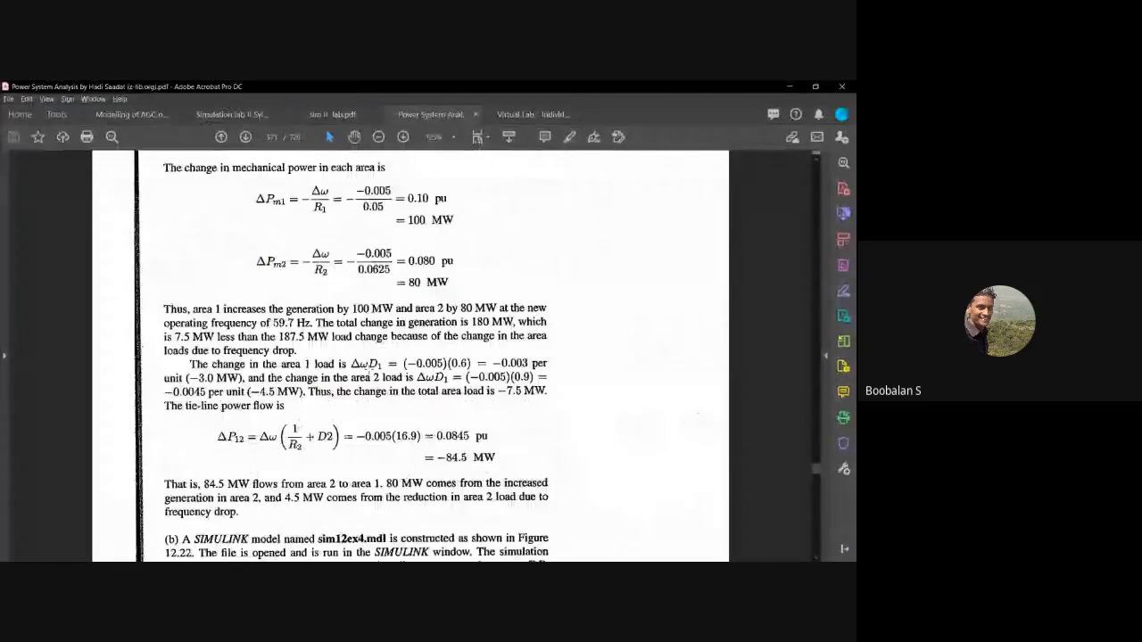
scroll(369, 375, down, 2)
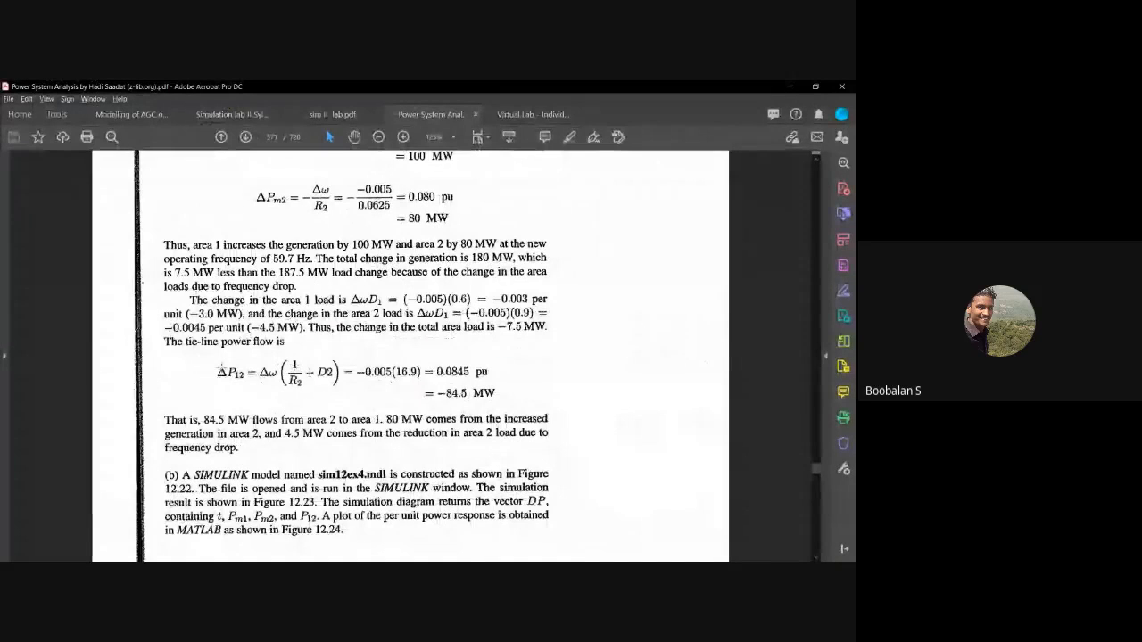
key(alt+Tab)
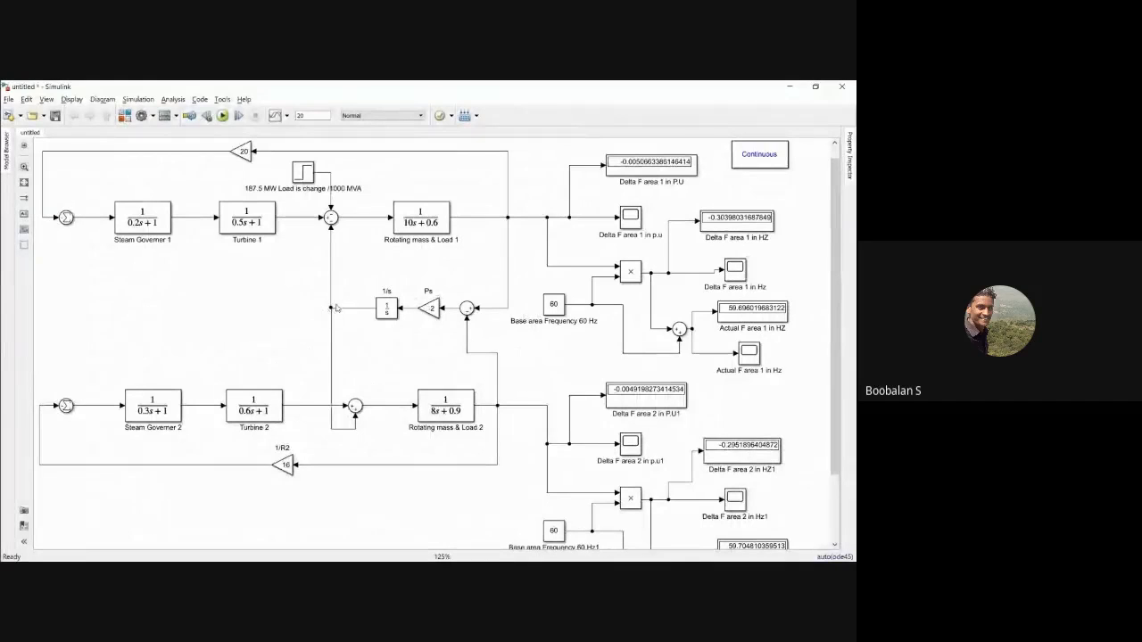
key(alt+Tab)
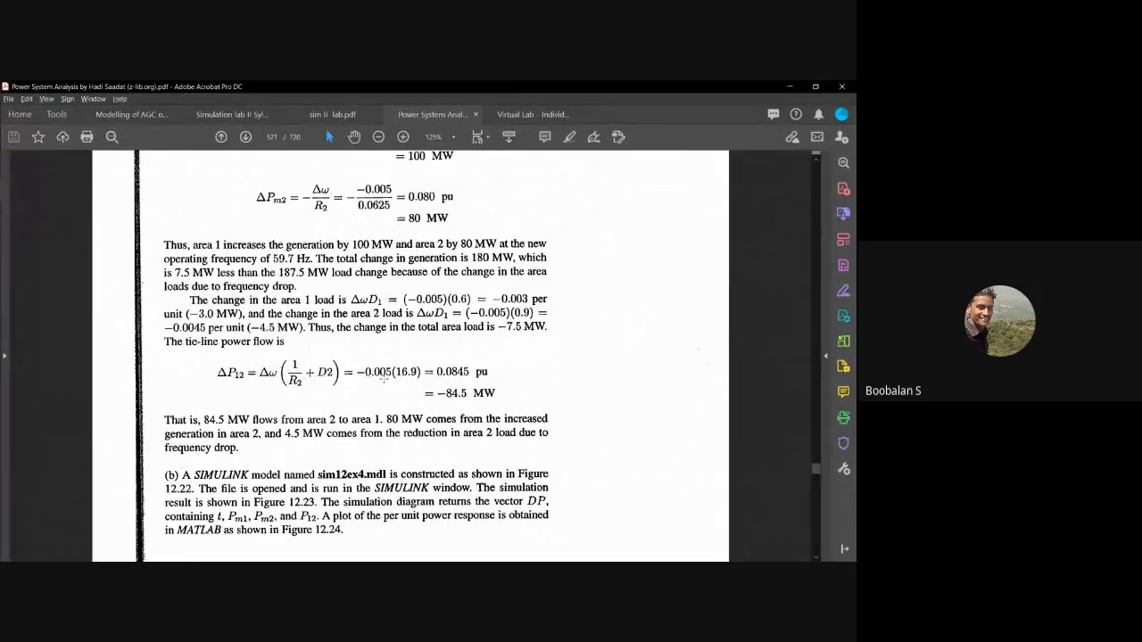
- In Simulink, add a flipped Display block connected to the tie-line integrator's output and run the simulation
key(alt+Tab)
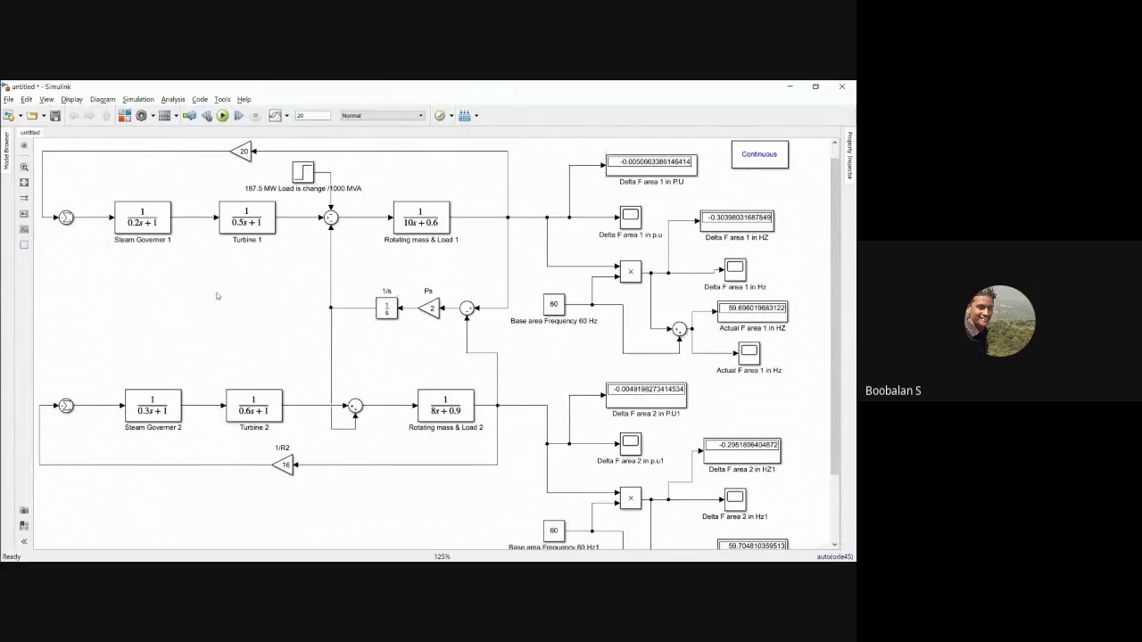
double_click(180, 291)
text(dis)
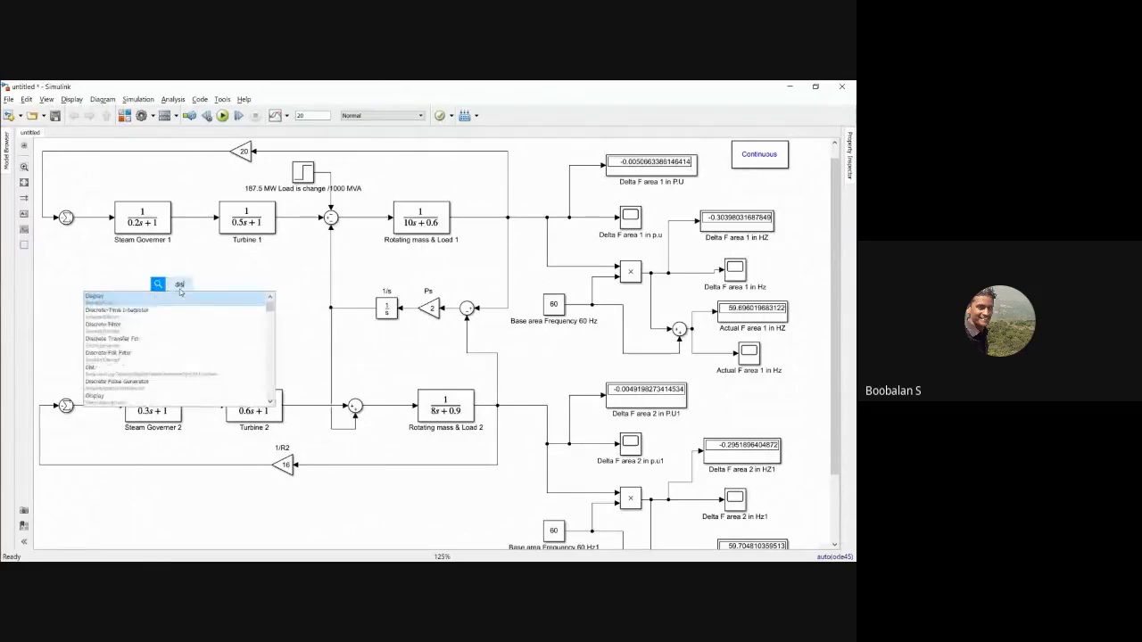
key(Return)
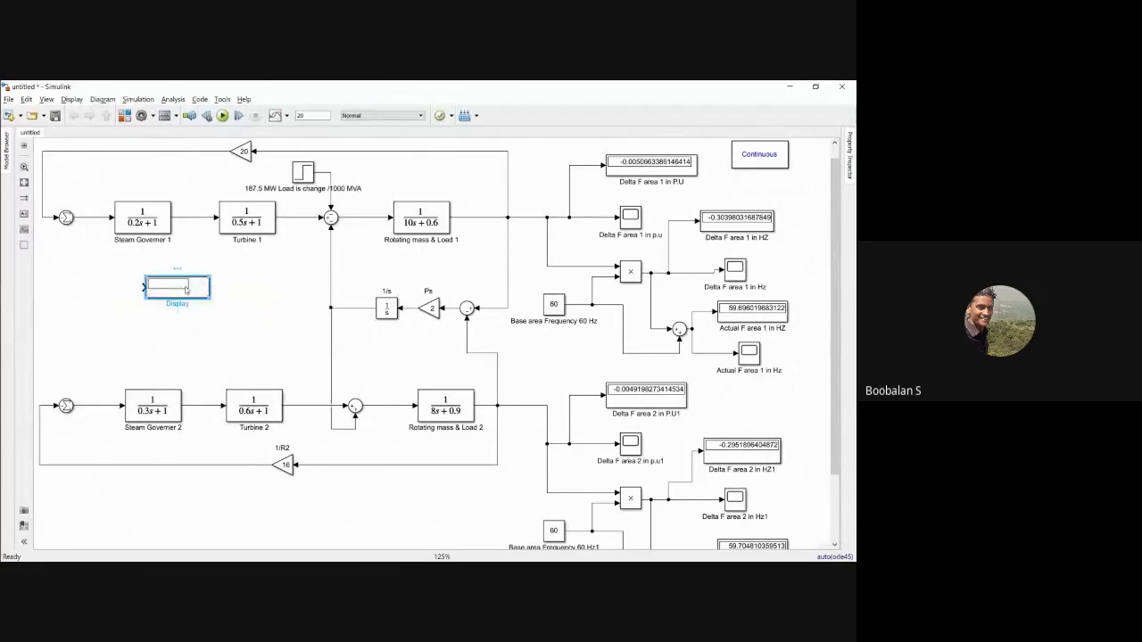
key(ctrl+r)
key(ctrl+r)
drag(211, 287, 330, 308)
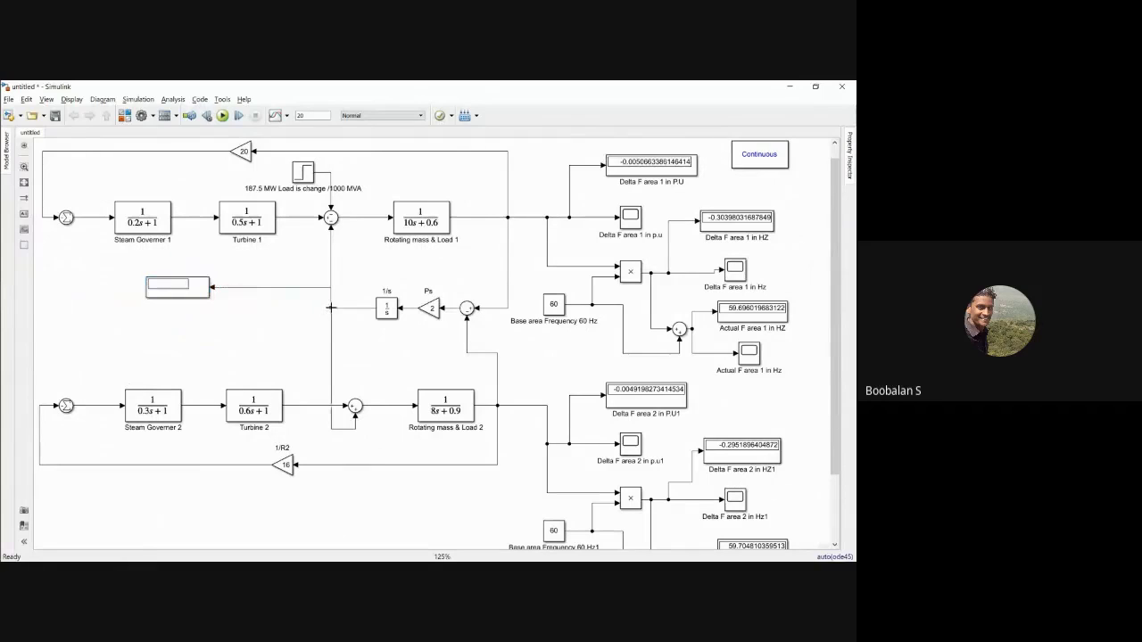
click(228, 115)
- Switch to the textbook PDF, check the tie-line power flow result and go on to section 12.4.3 Tie-Line Bias Control
key(alt+Tab)
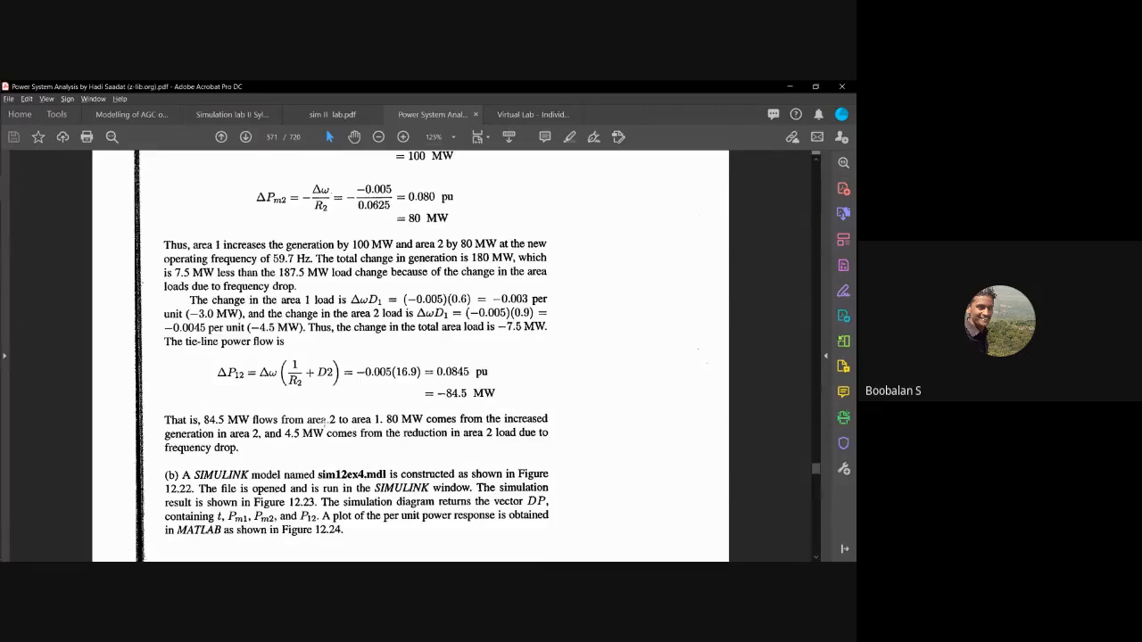
scroll(327, 419, down, 3)
scroll(299, 432, down, 8)
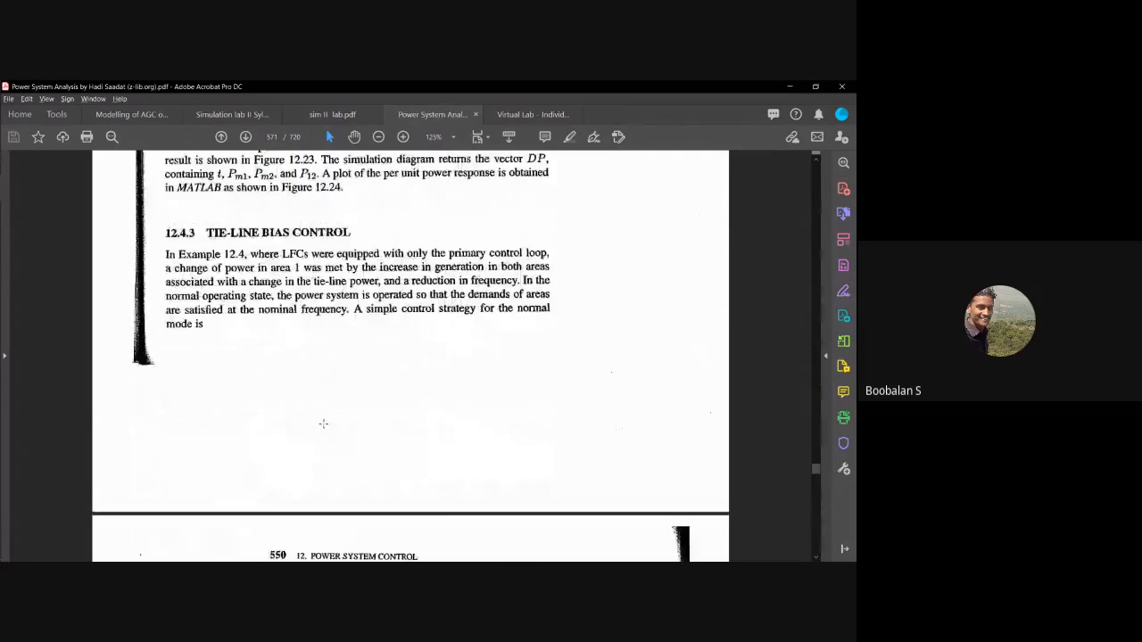
- Consult Figure 12.22 in the textbook, and in Simulink move the tie-line Display and its line down to the integrator's output level
scroll(259, 438, down, 5)
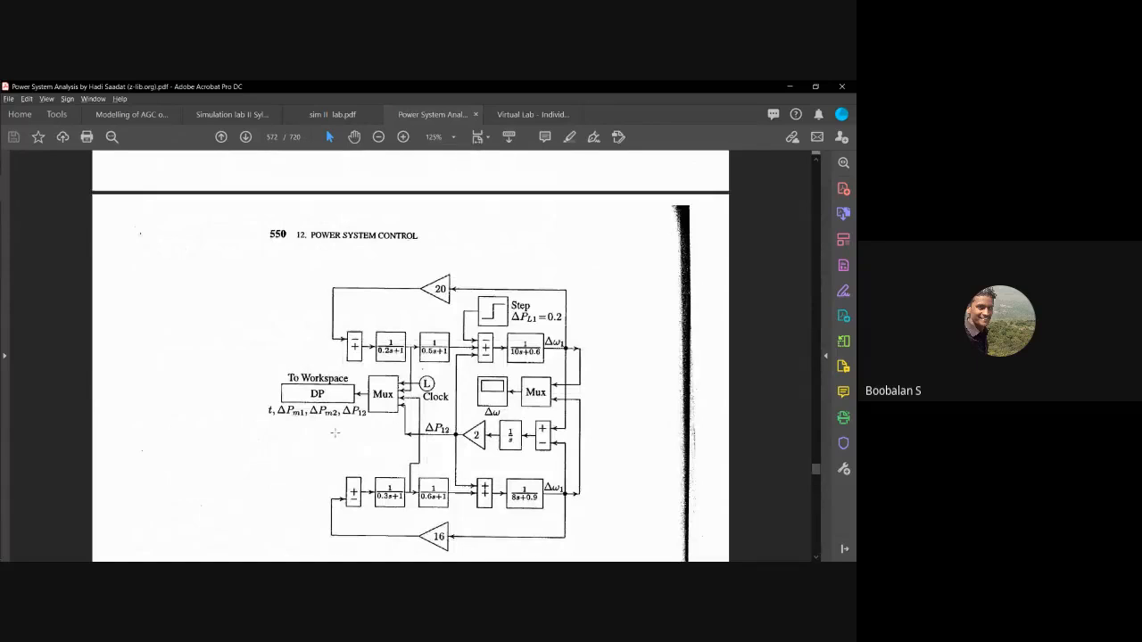
scroll(334, 433, down, 1)
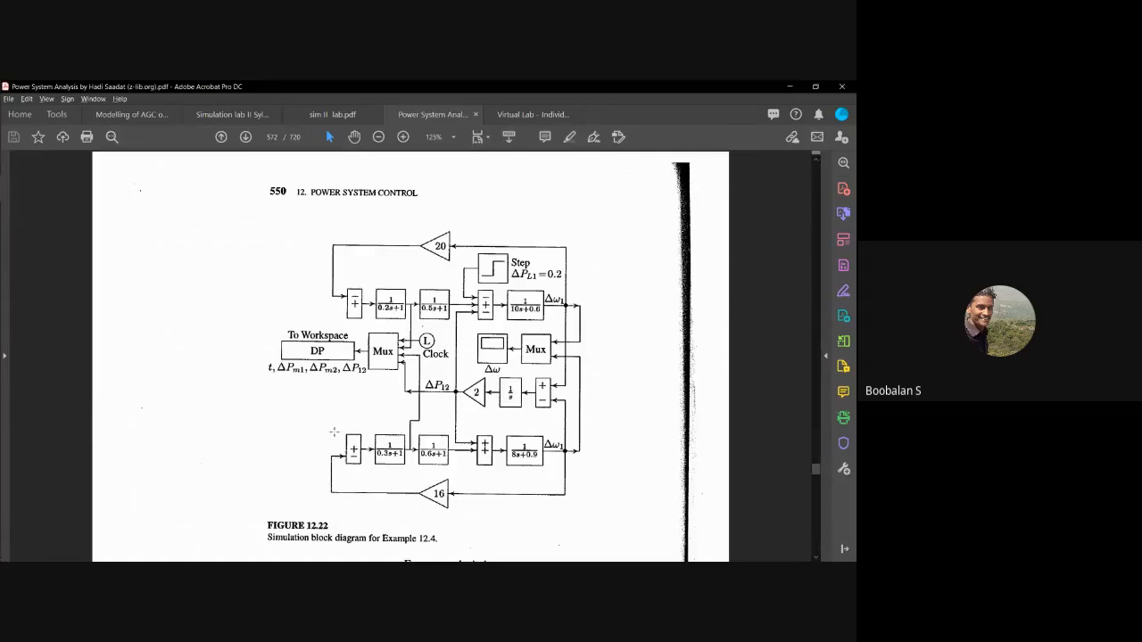
key(alt+Tab)
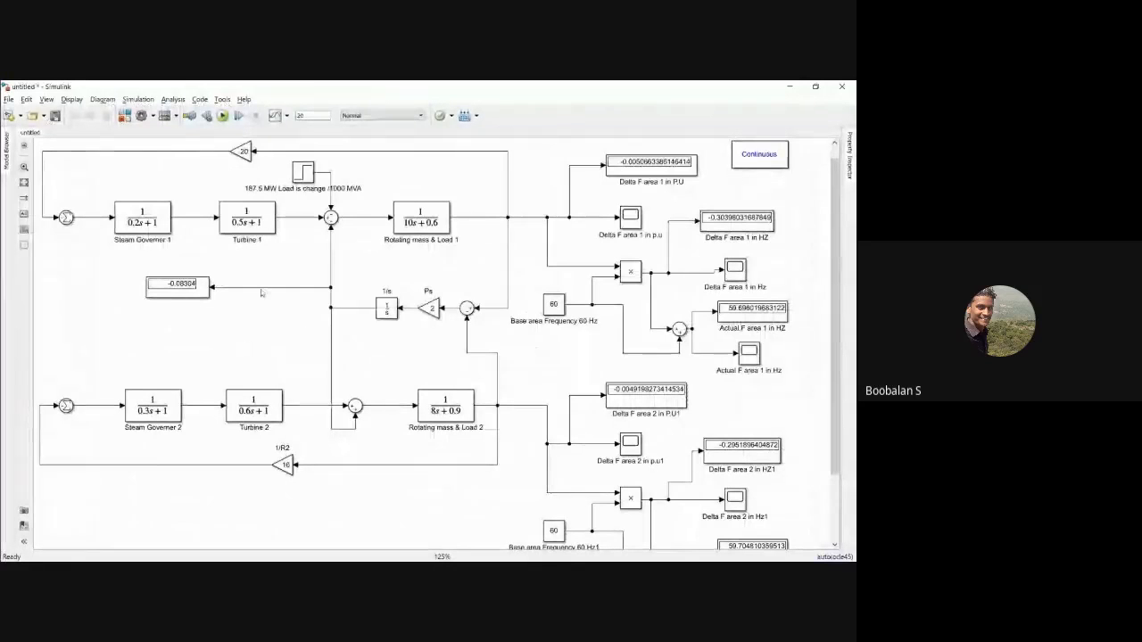
drag(262, 289, 261, 312)
drag(180, 287, 156, 309)
click(226, 293)
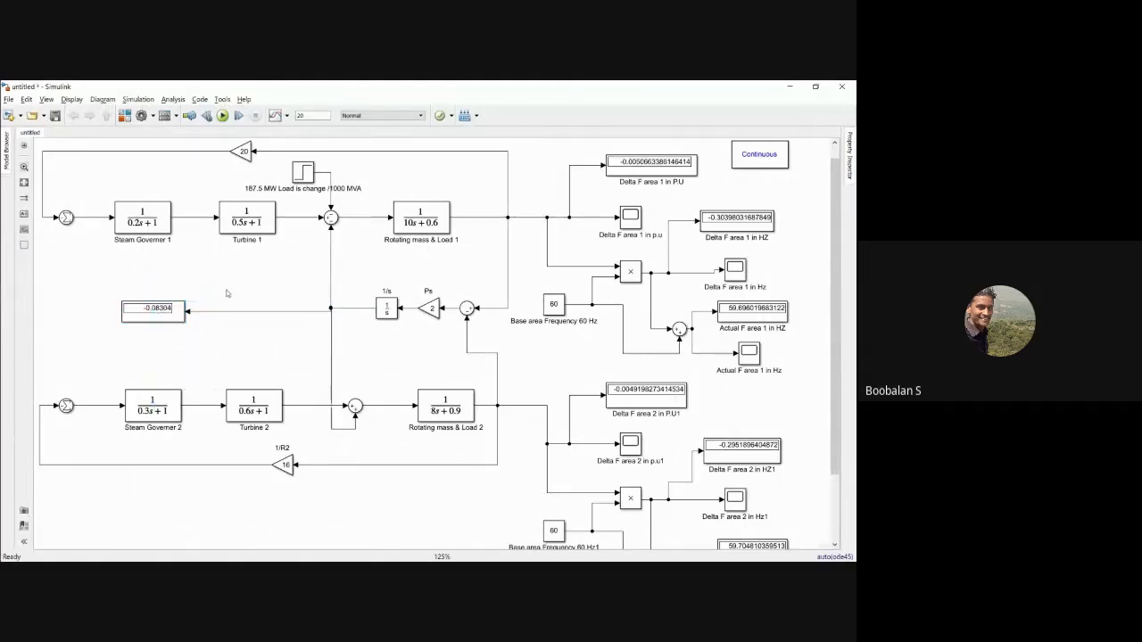
click(231, 309)
click(233, 290)
- Switch to the textbook PDF and review Example 12.4's block diagram, response figures, and mechanical and tie-line power calculations against the Simulink model
key(alt+Tab)
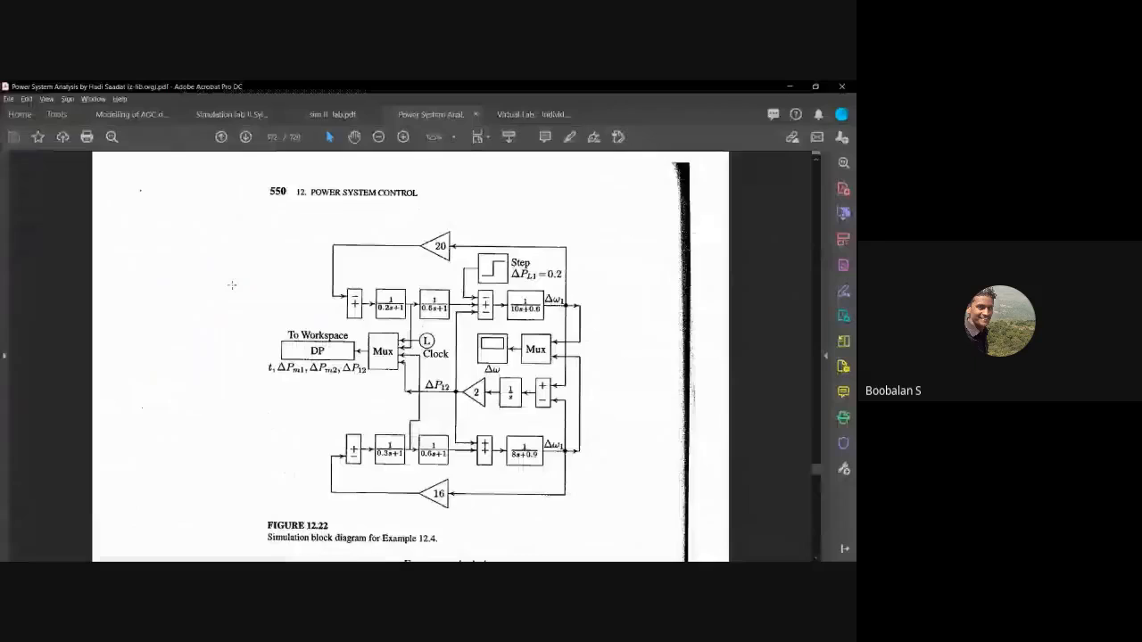
key(alt+Tab)
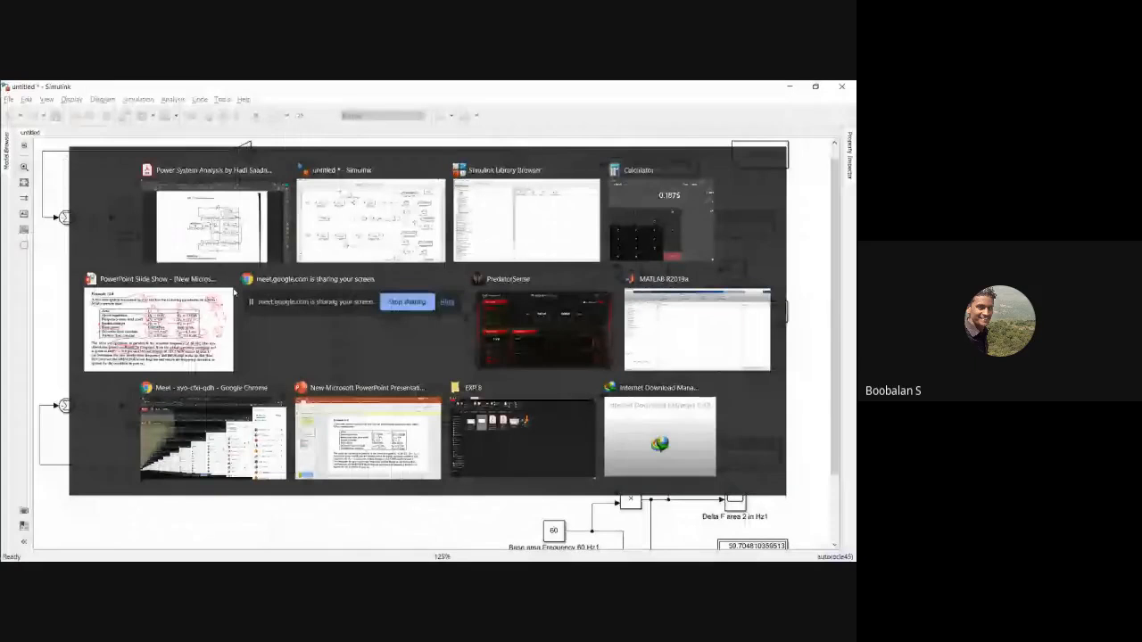
scroll(288, 348, down, 3)
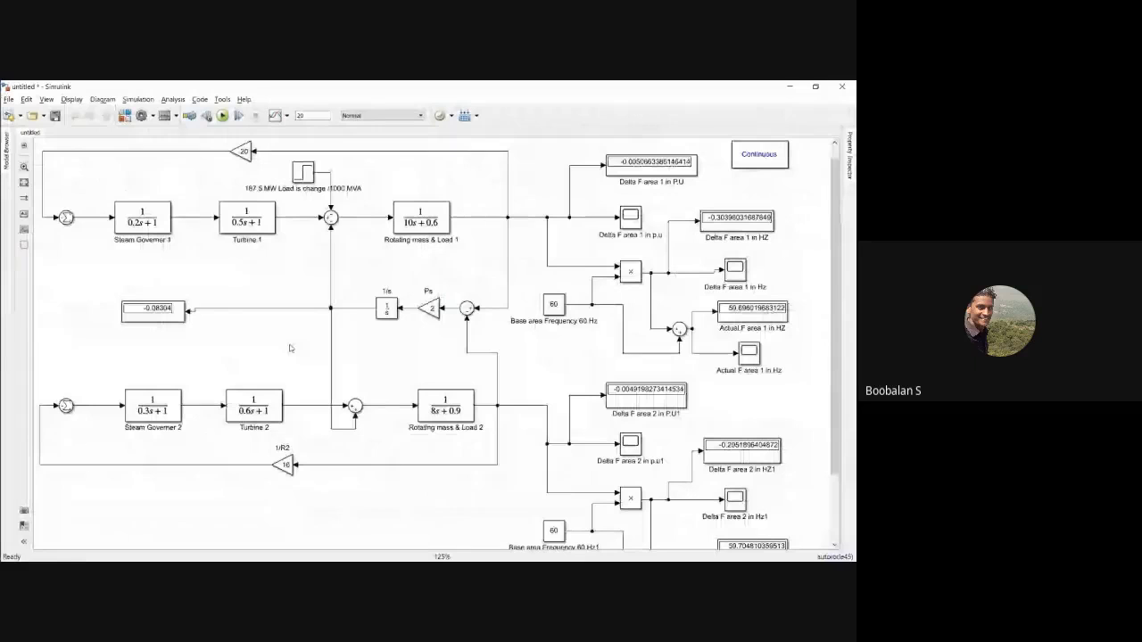
key(alt+Tab)
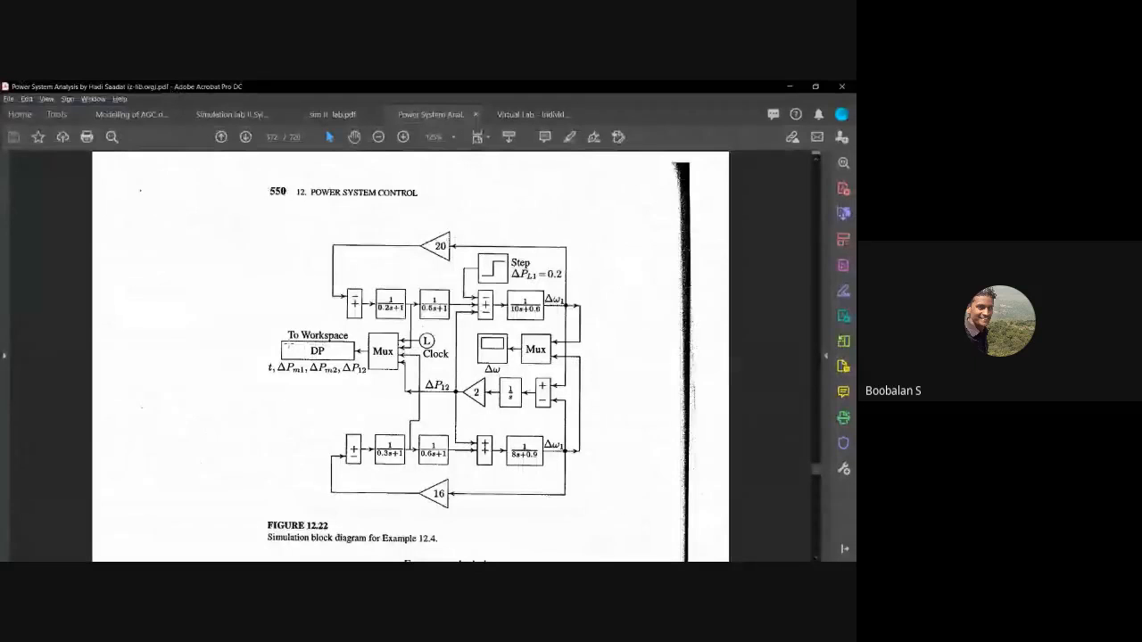
scroll(288, 347, down, 10)
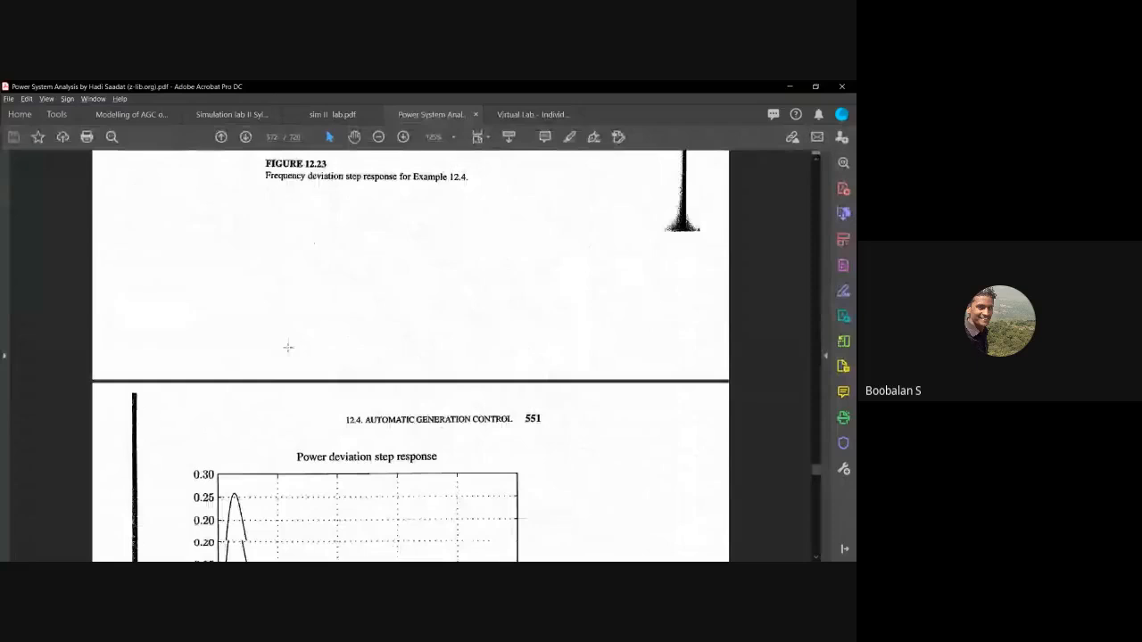
scroll(288, 347, down, 6)
scroll(283, 353, up, 6)
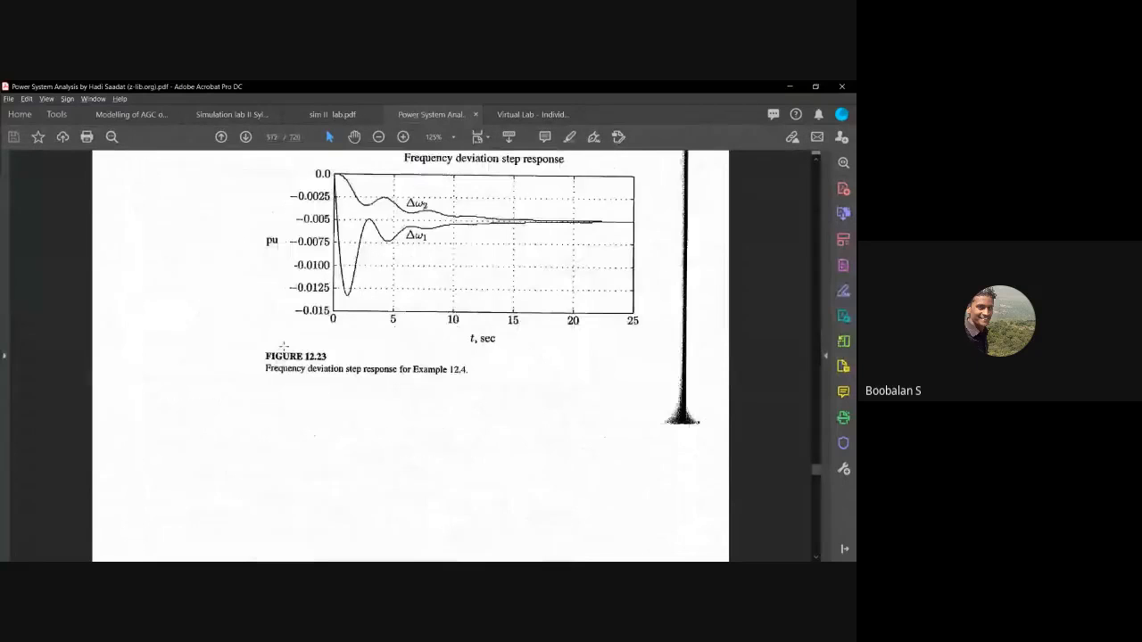
scroll(283, 347, up, 10)
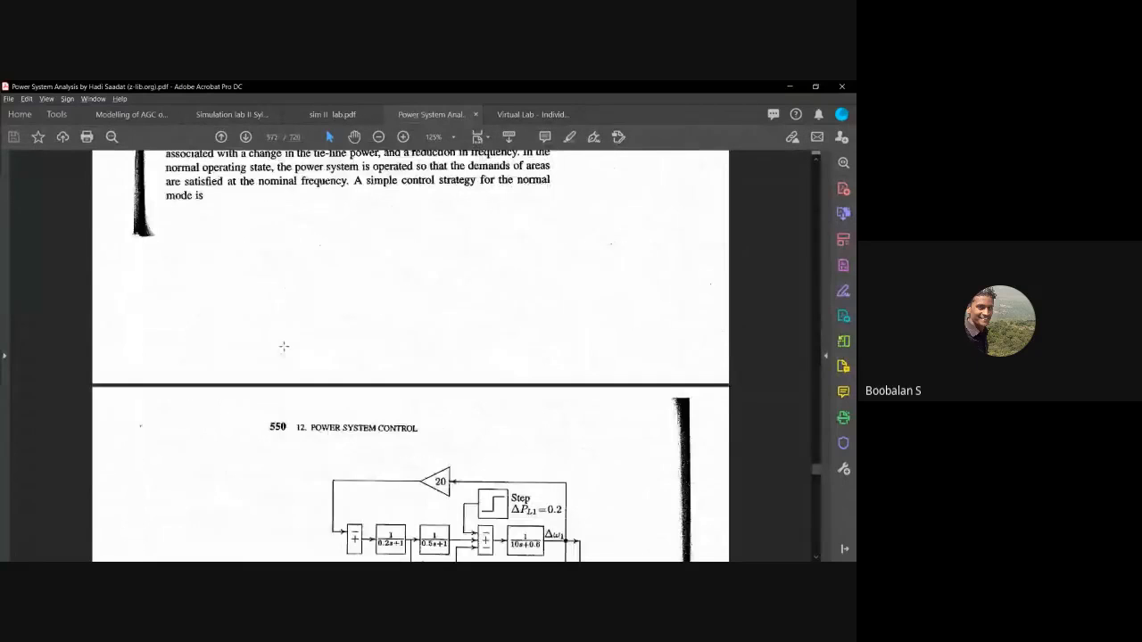
scroll(283, 346, up, 5)
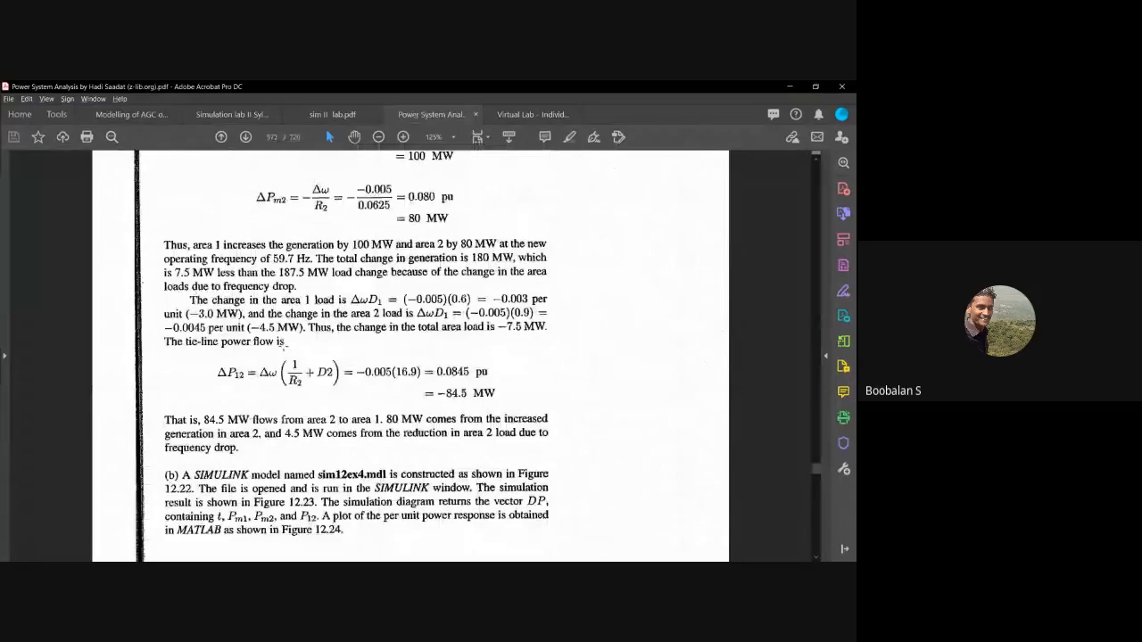
scroll(283, 347, up, 8)
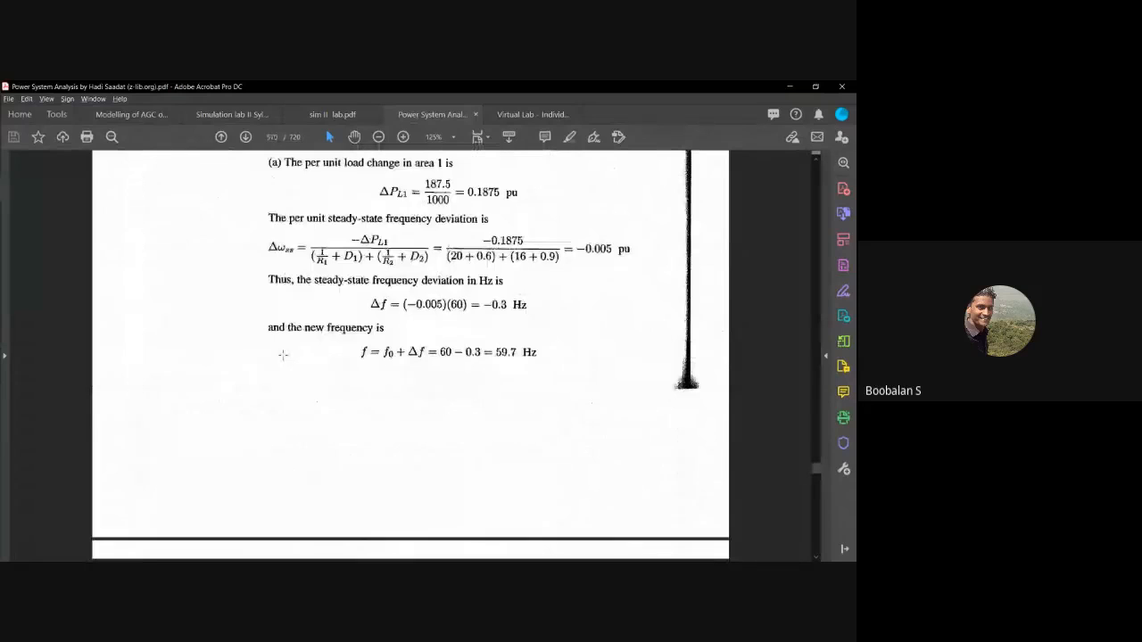
scroll(283, 354, down, 5)
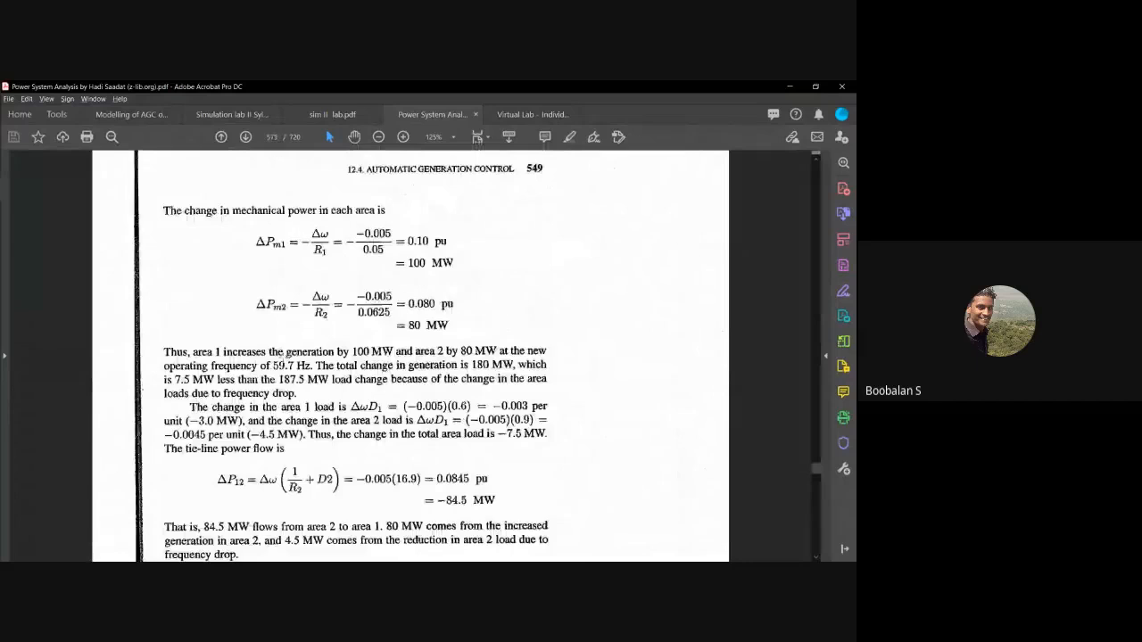
scroll(284, 354, down, 5)
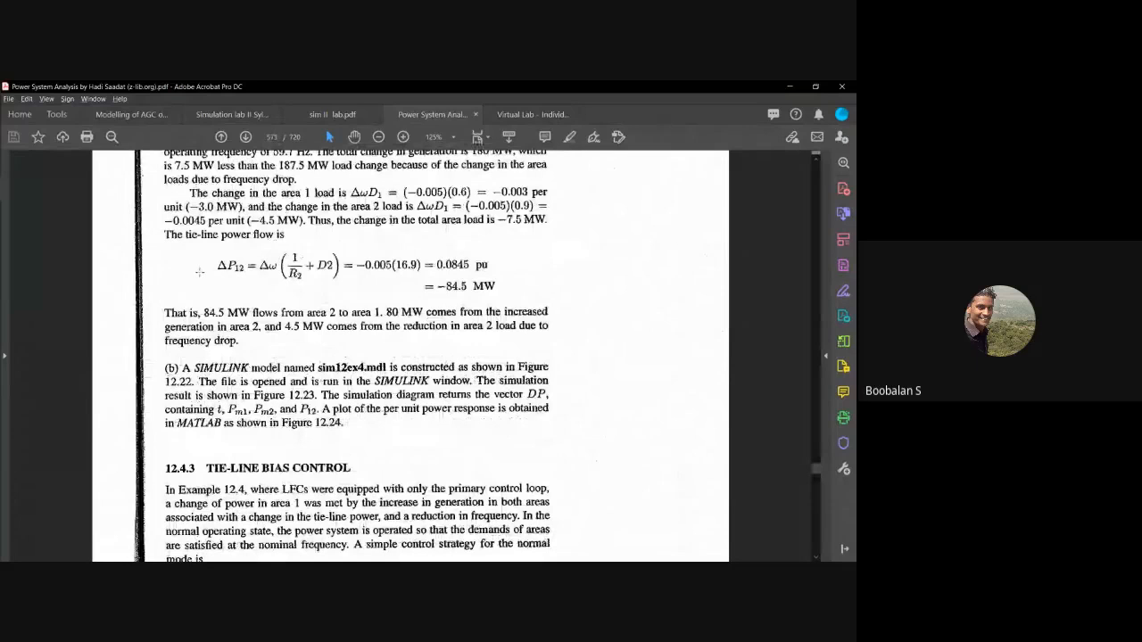
scroll(200, 271, up, 1)
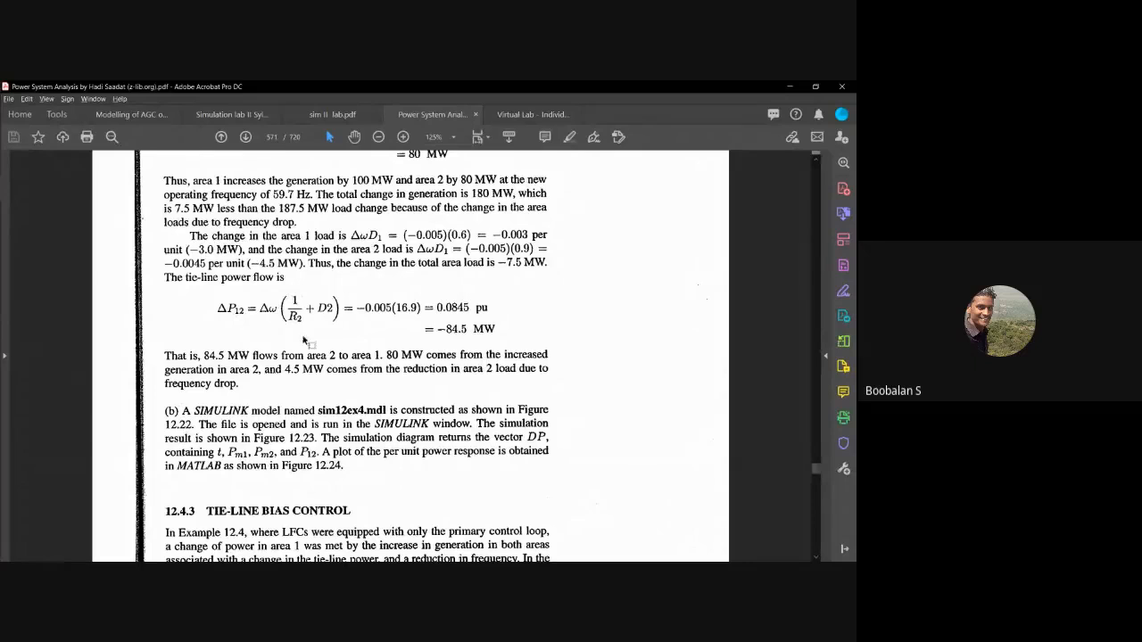
- In Simulink, delete the line feeding the tie-line Display and place a copy of the 1/R2 gain between the Display and the integrator
key(alt+Tab)
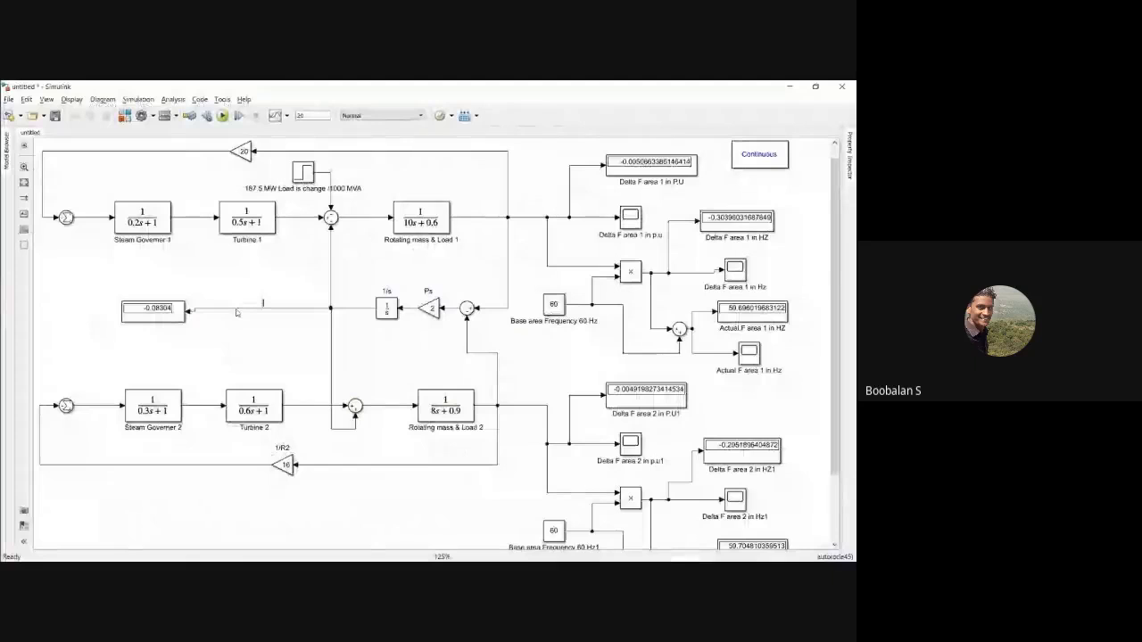
click(241, 308)
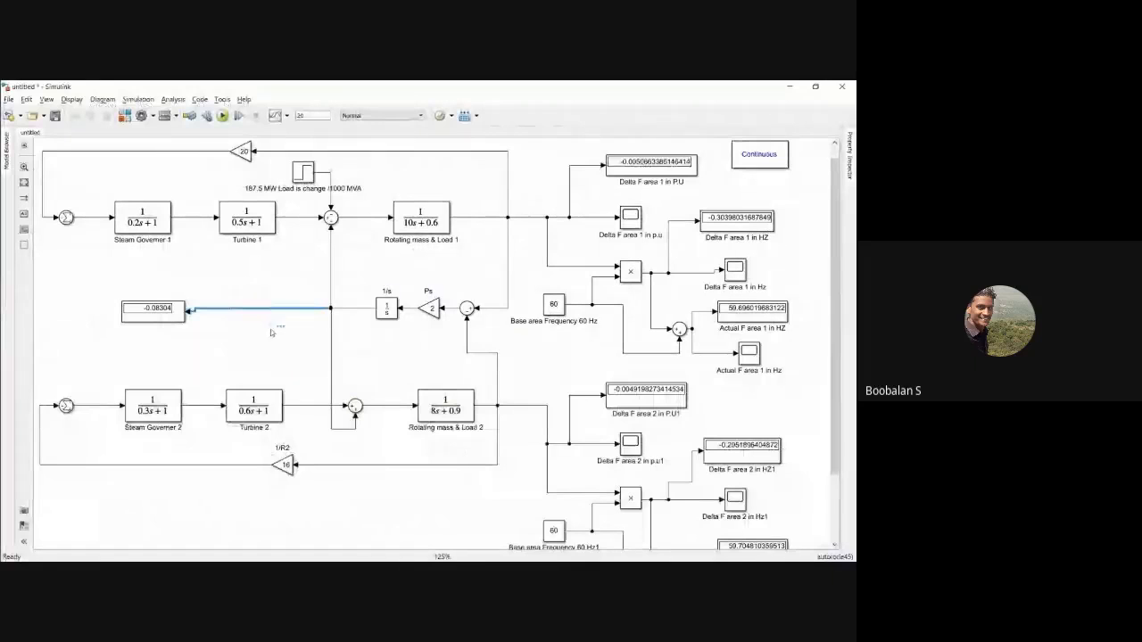
key(Delete)
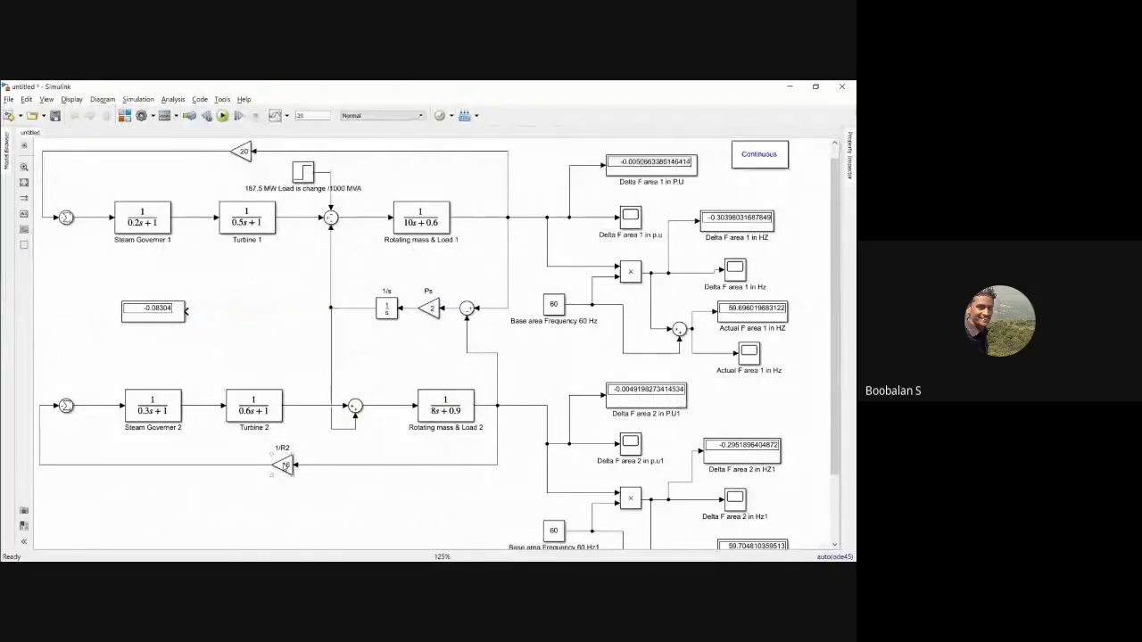
click(281, 465)
drag(282, 465, 254, 335)
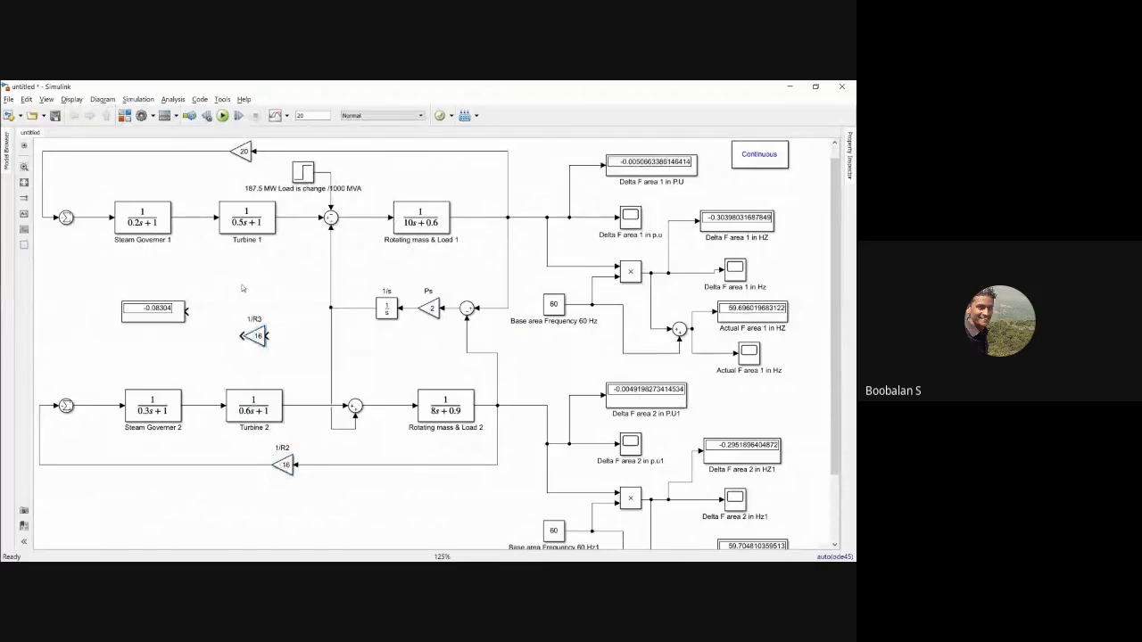
- Compare the textbook's ΔP12 formula with the Simulink frequency deviation output, and look up R2 and D2 on the Example 12.4 slide
key(alt+Tab)
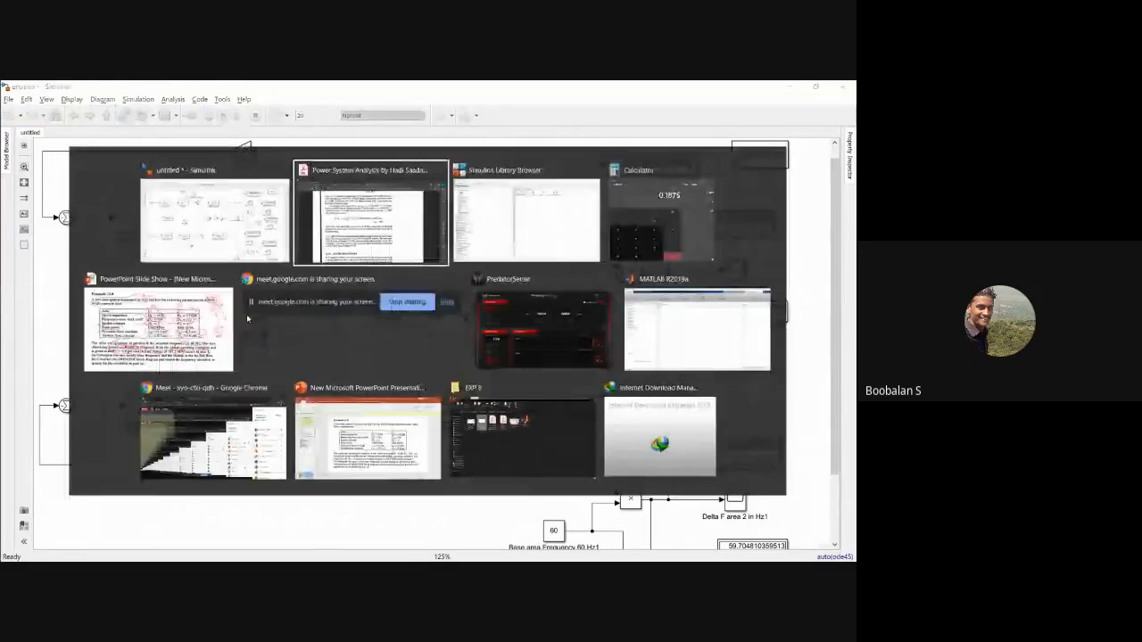
key(Escape)
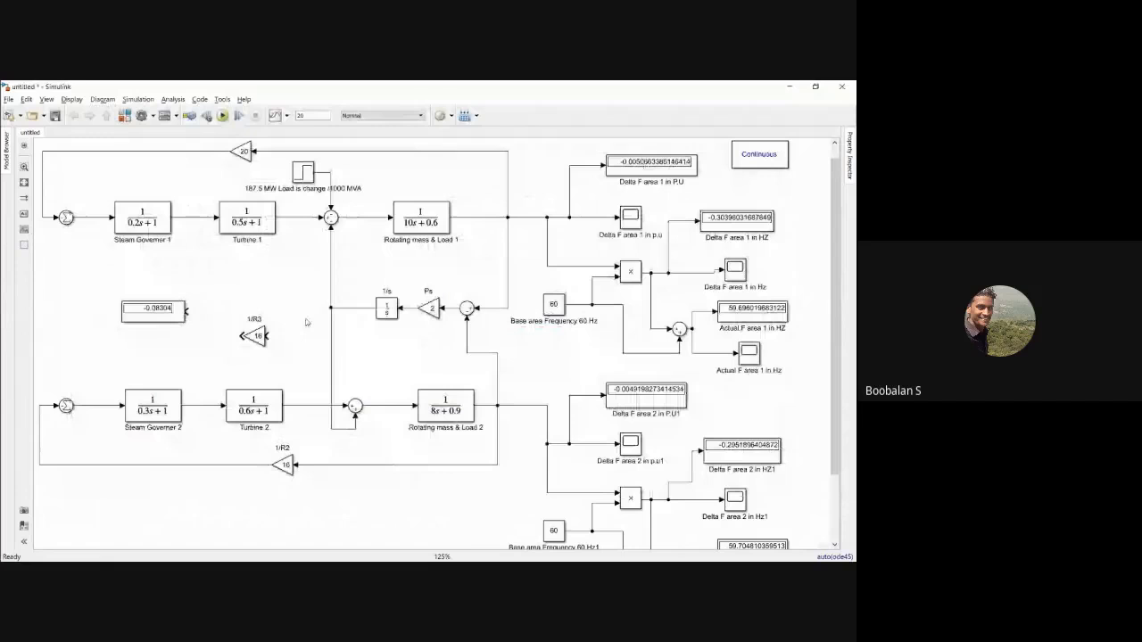
key(alt+Tab)
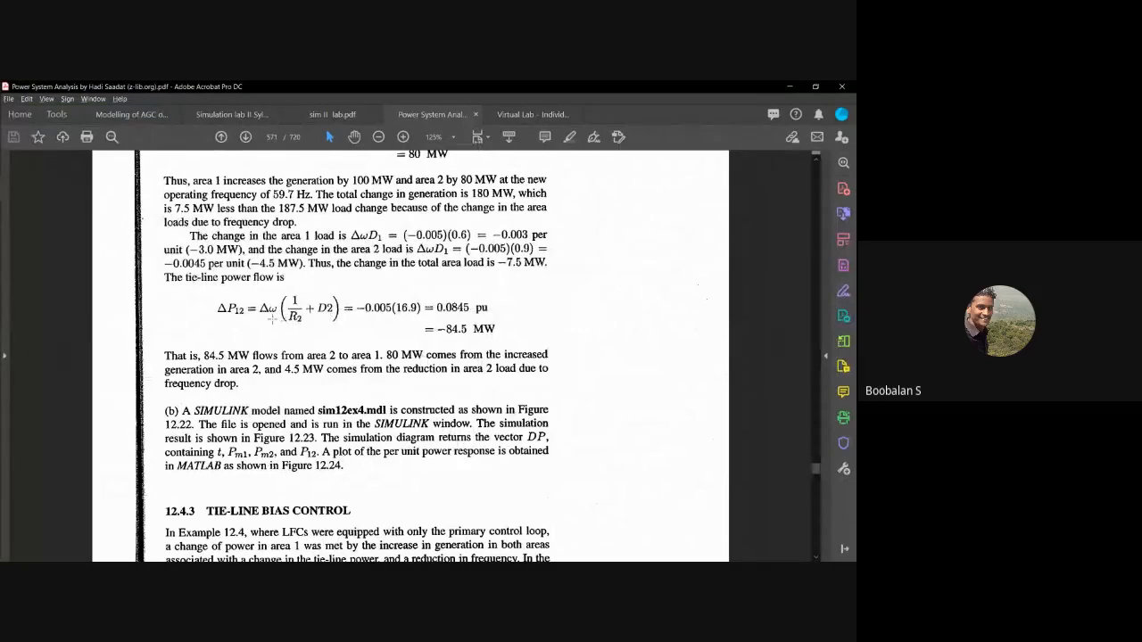
key(alt+Tab)
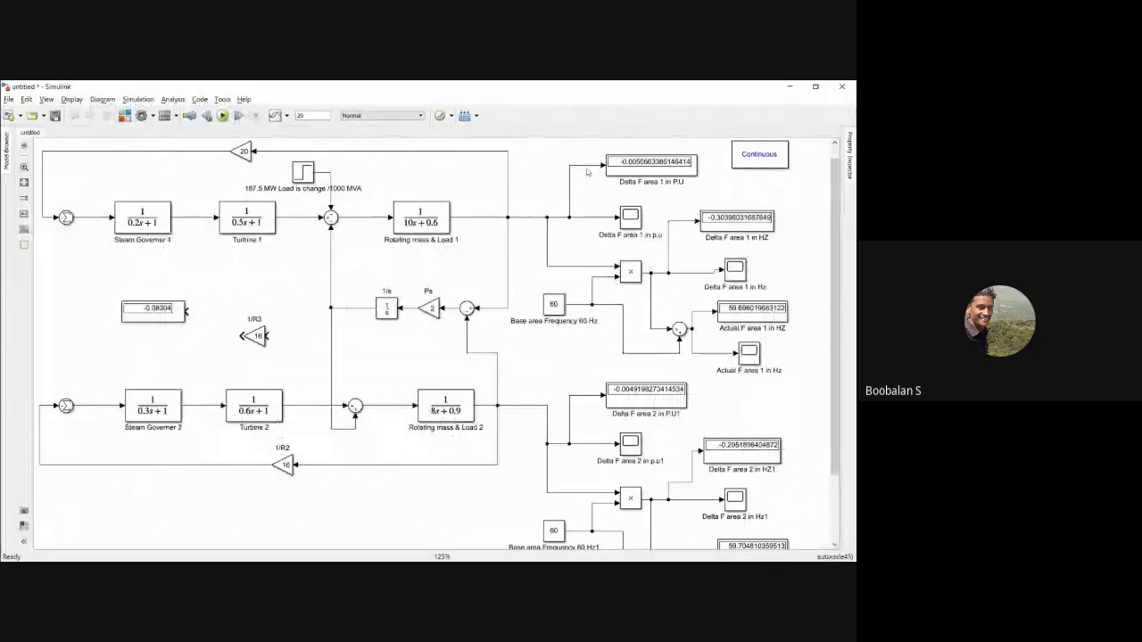
key(alt+Tab)
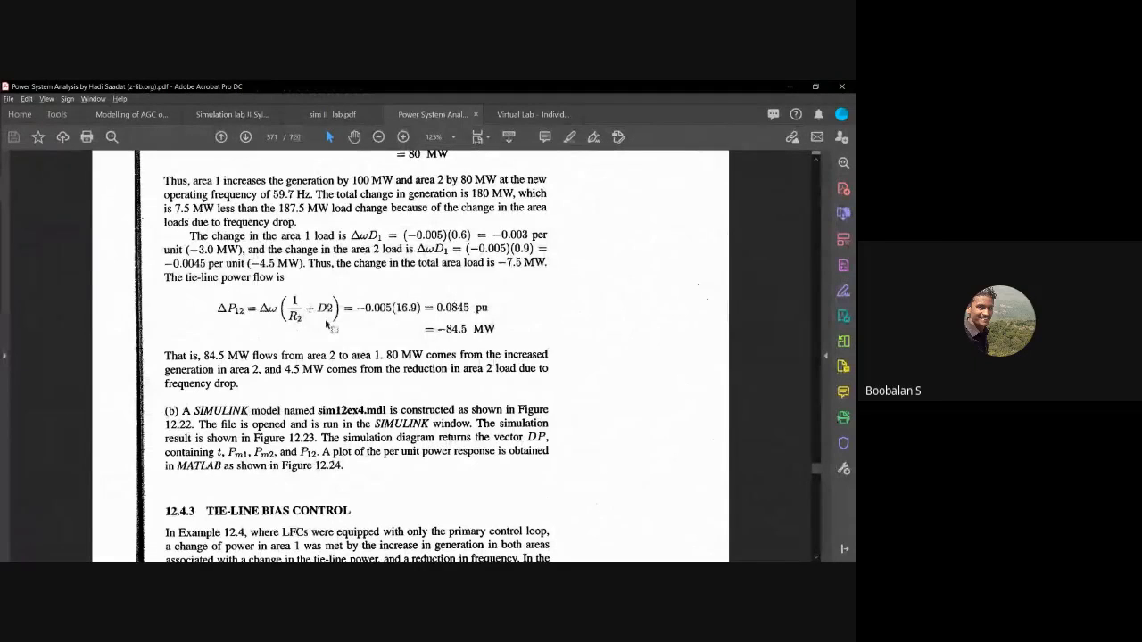
key(alt+Tab)
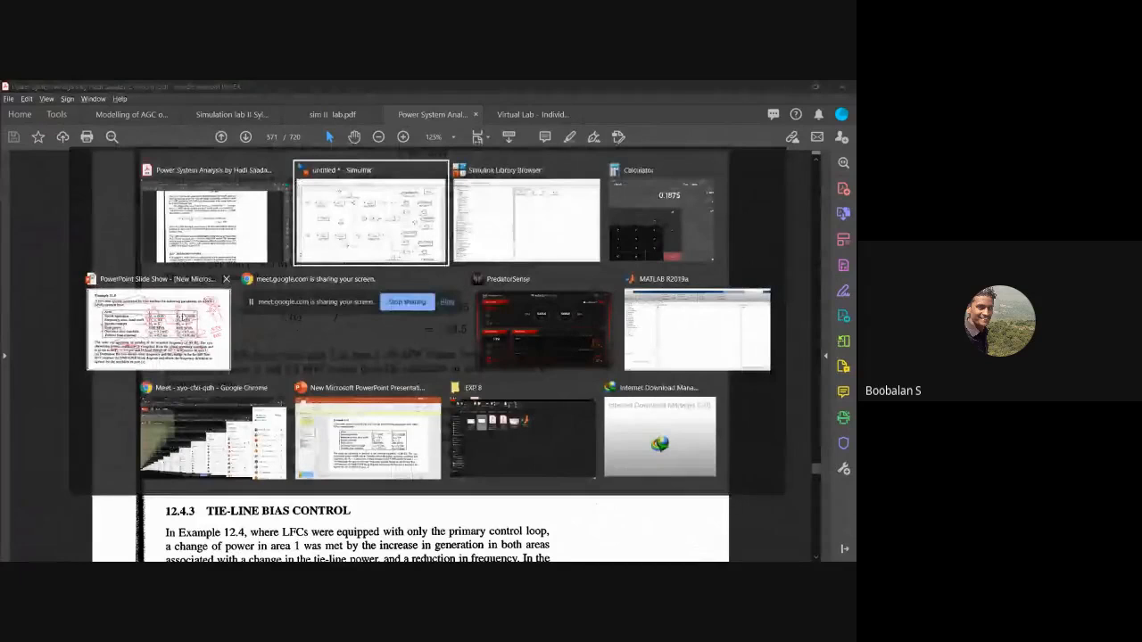
click(183, 319)
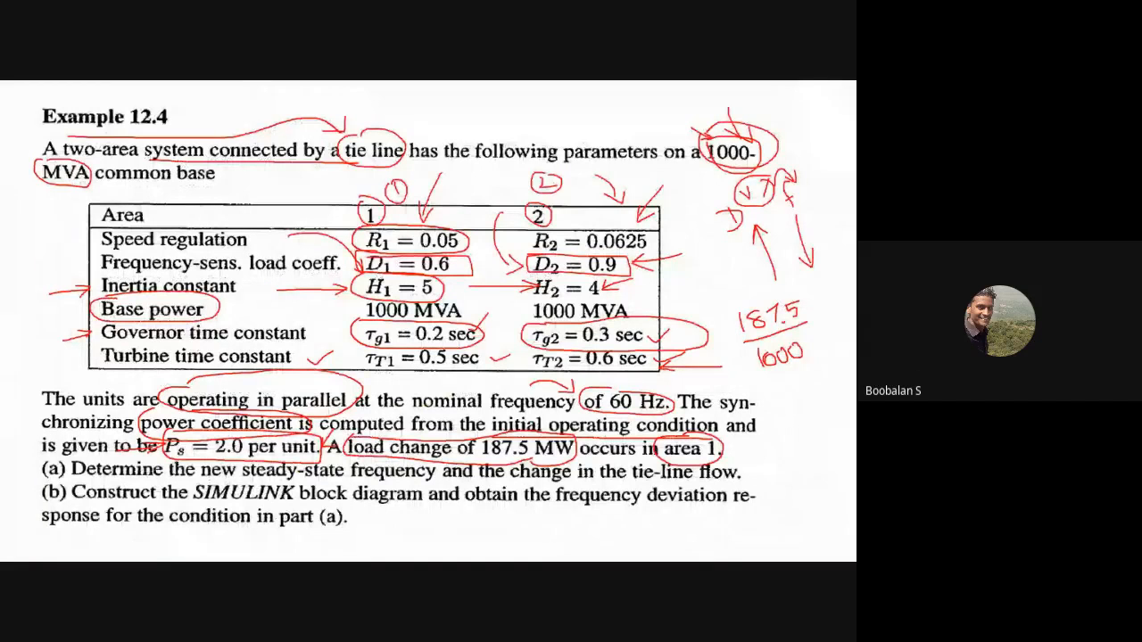
- Switch to Calculator, move it below the R2 and D2 rows of the Example 12.4 slide and clear its previous result
key(alt+Tab)
key(Tab)
key(Tab)
key(Tab)
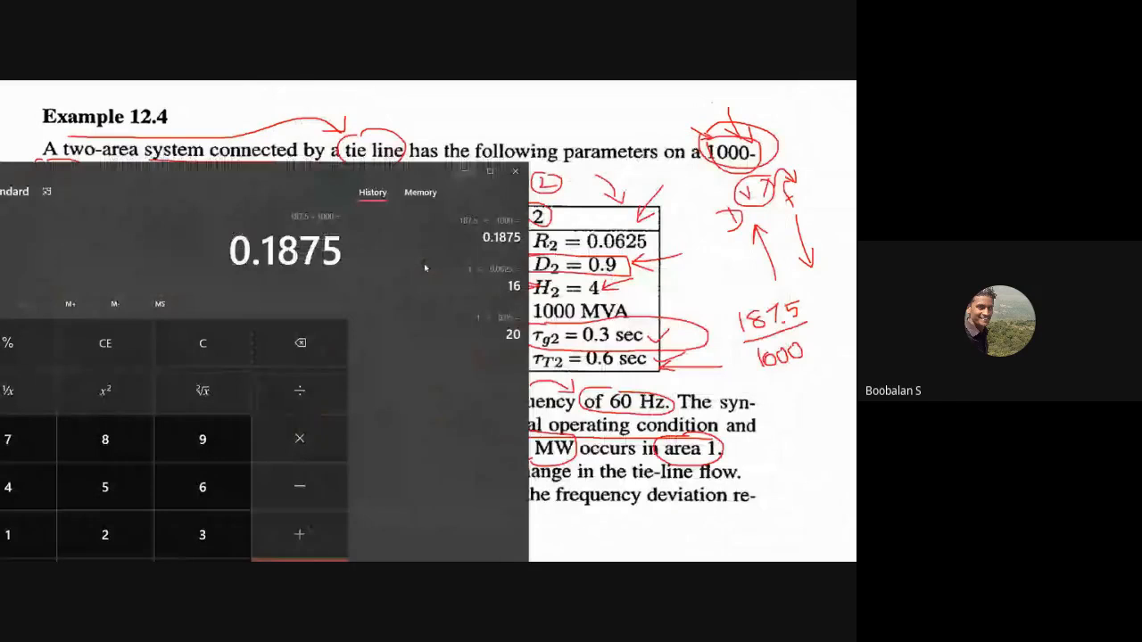
drag(401, 169, 485, 333)
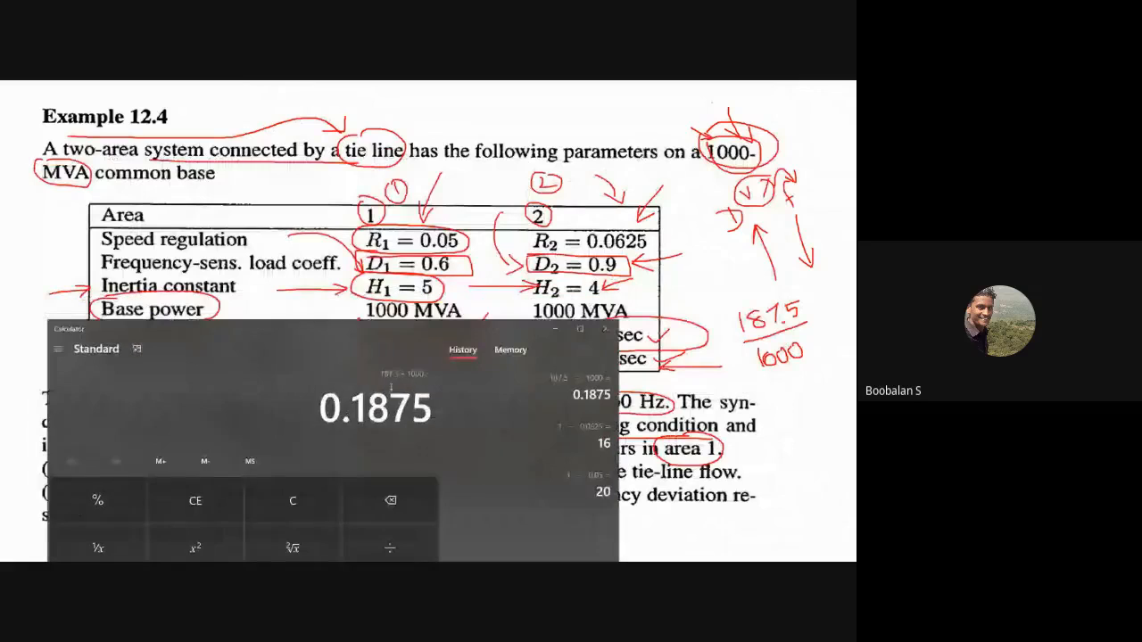
click(292, 500)
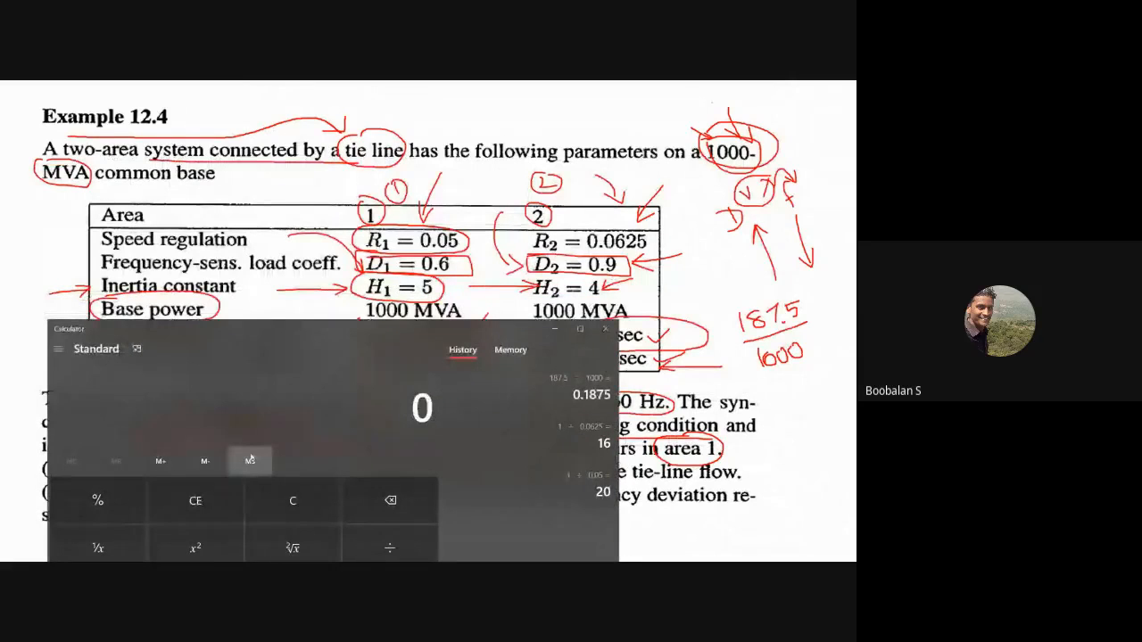
- Check the textbook's ΔP12 formula against R2 and D2 on the Example 12.4 slide, and enter 1 in Calculator
key(alt+Tab)
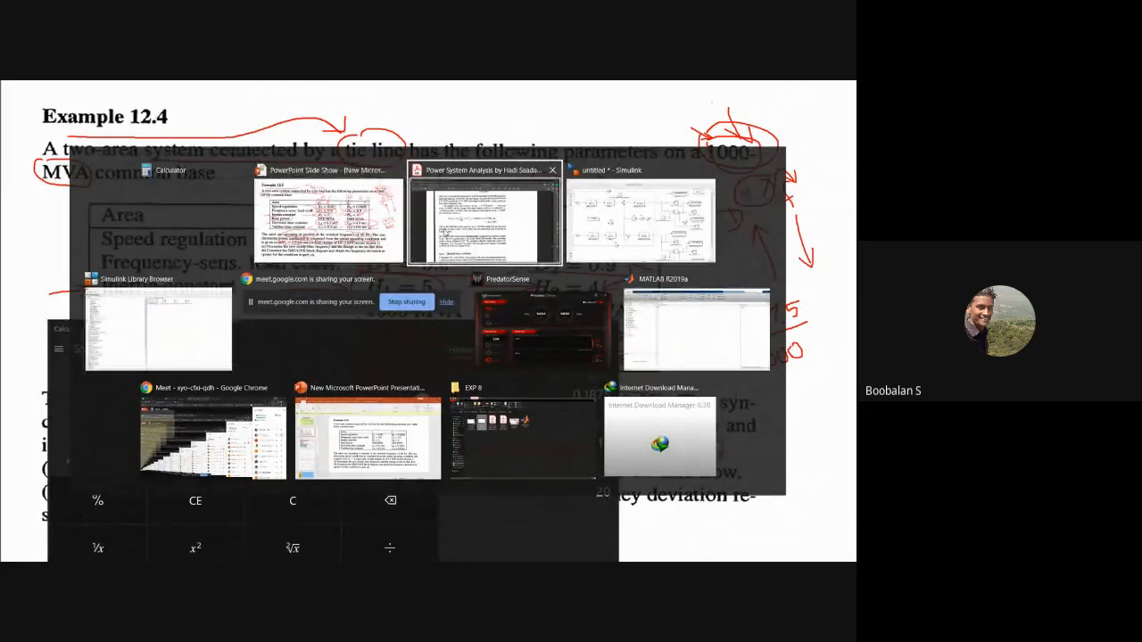
key(alt+Tab)
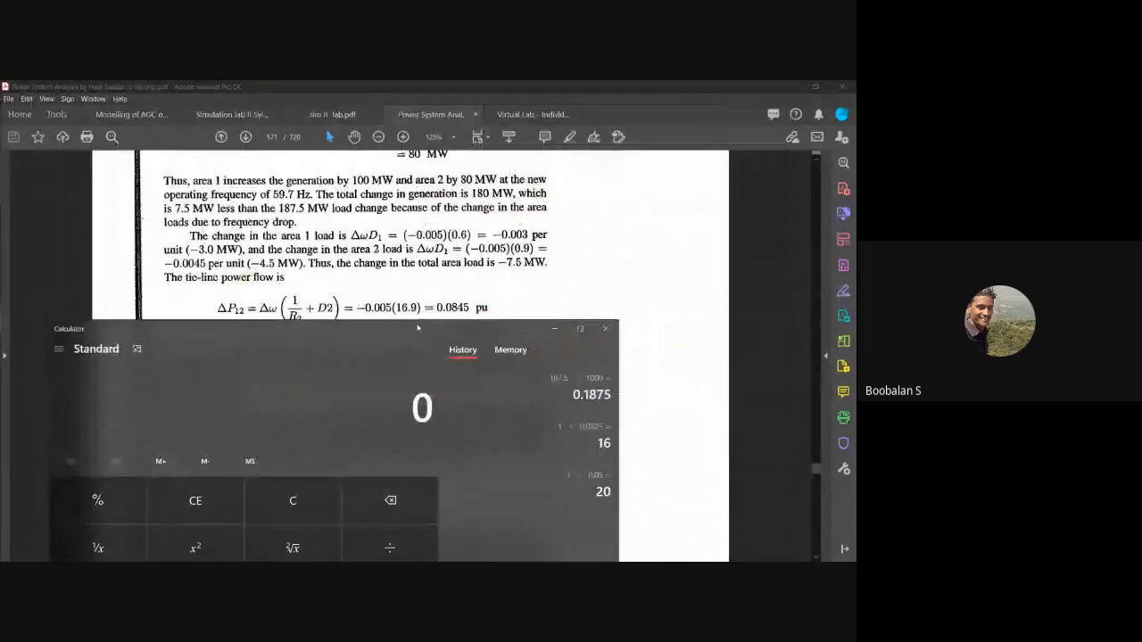
key(alt+Tab)
key(Tab)
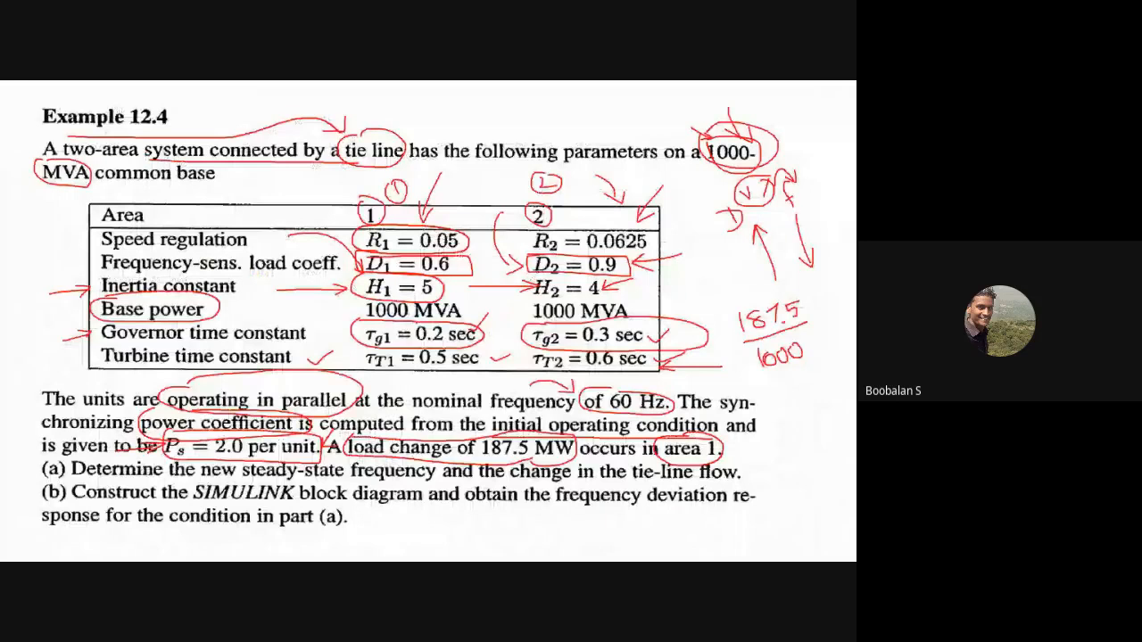
key(alt+Tab)
text(1)
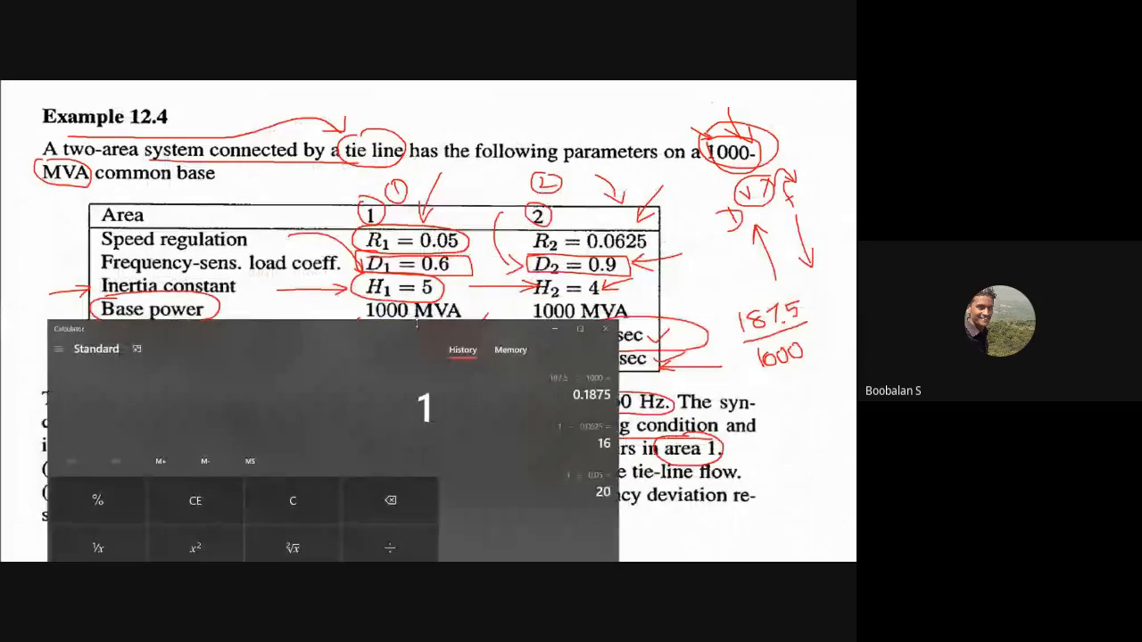
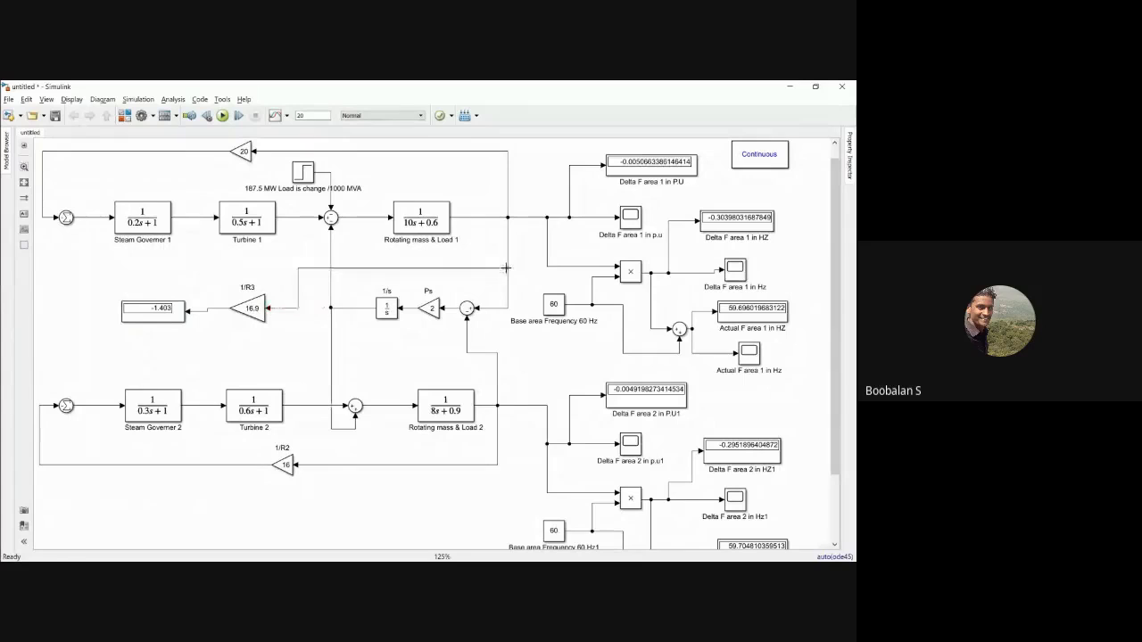
- In Simulink, move the 16.9 gain and its Display up beneath the area 1 governor and turbine row, and run the simulation
drag(252, 310, 254, 287)
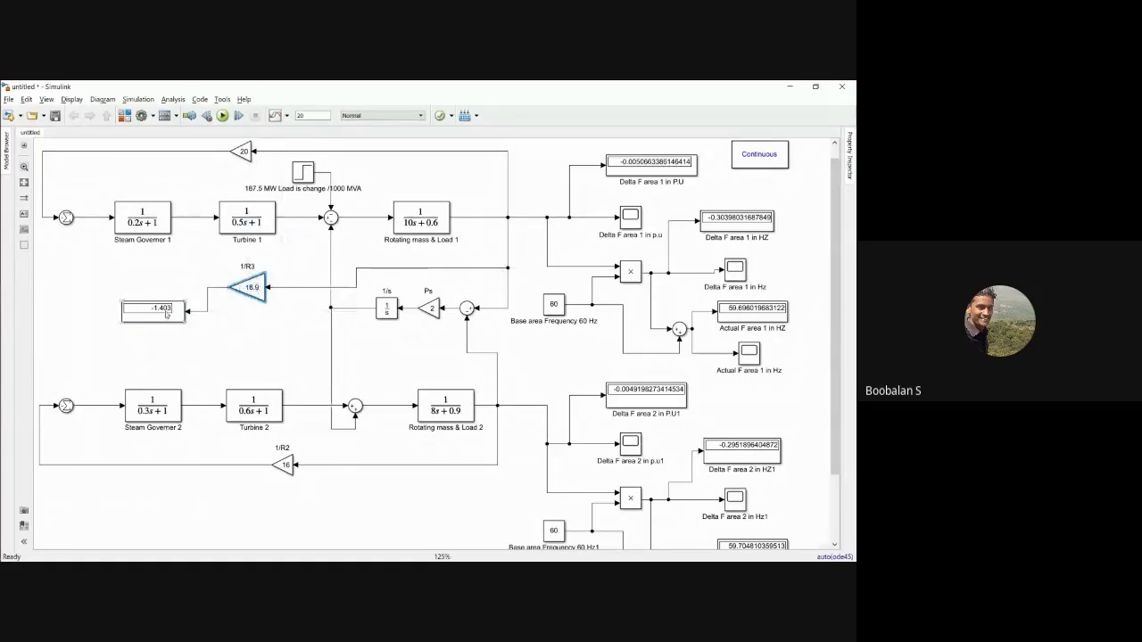
drag(156, 309, 160, 283)
click(220, 118)
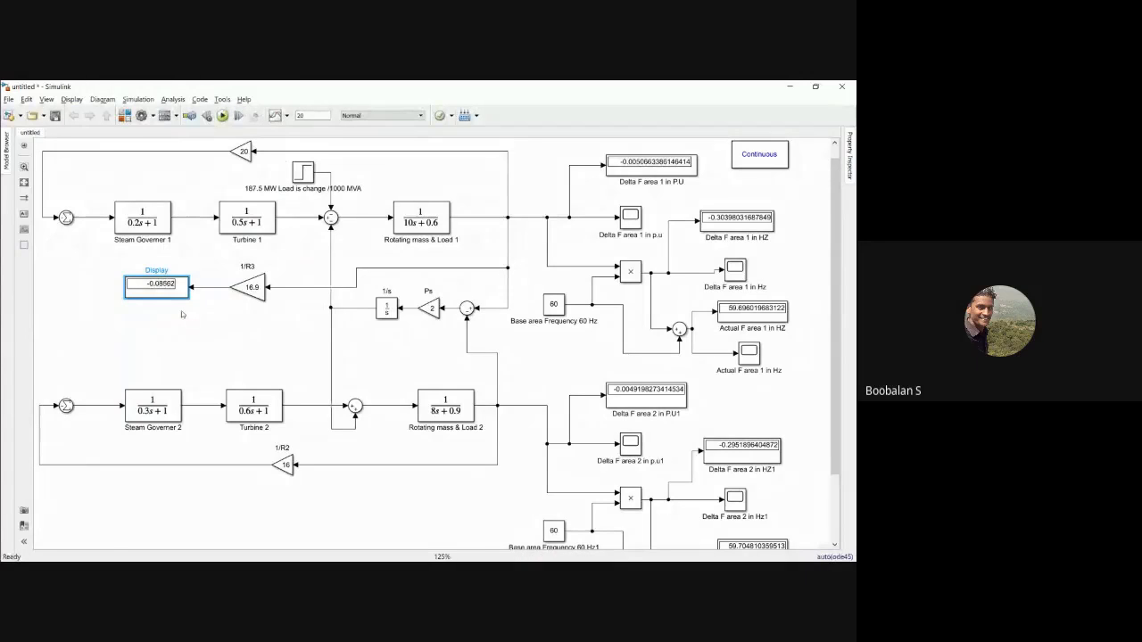
- Compare the simulated tie-line Display with the ΔP12 per-unit result in the textbook PDF, and return to Simulink
key(alt+Tab)
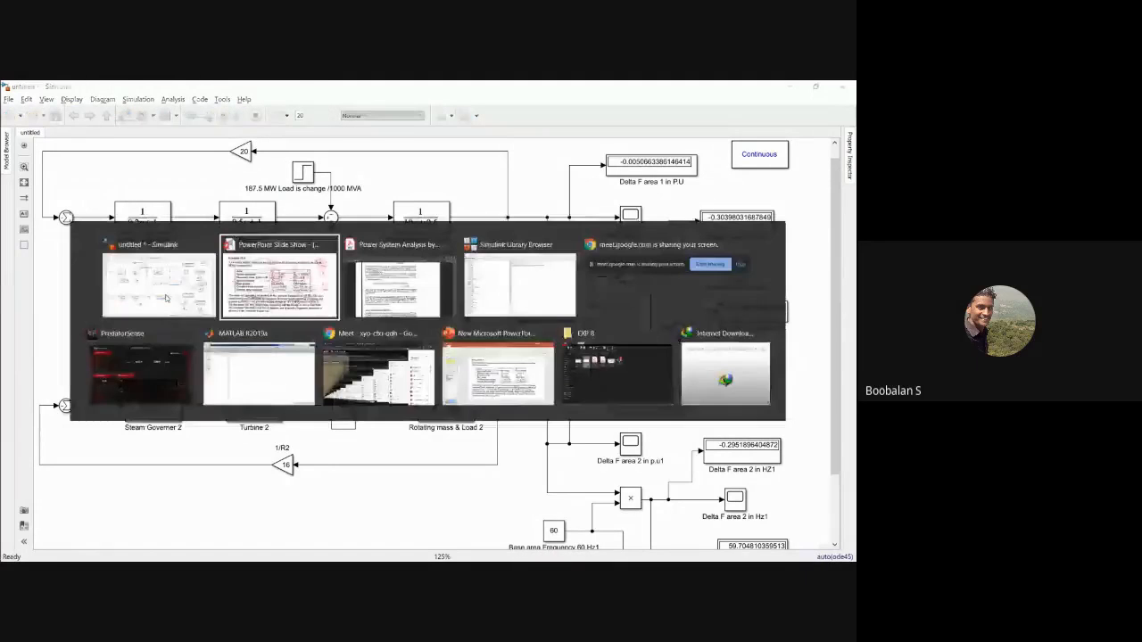
click(370, 285)
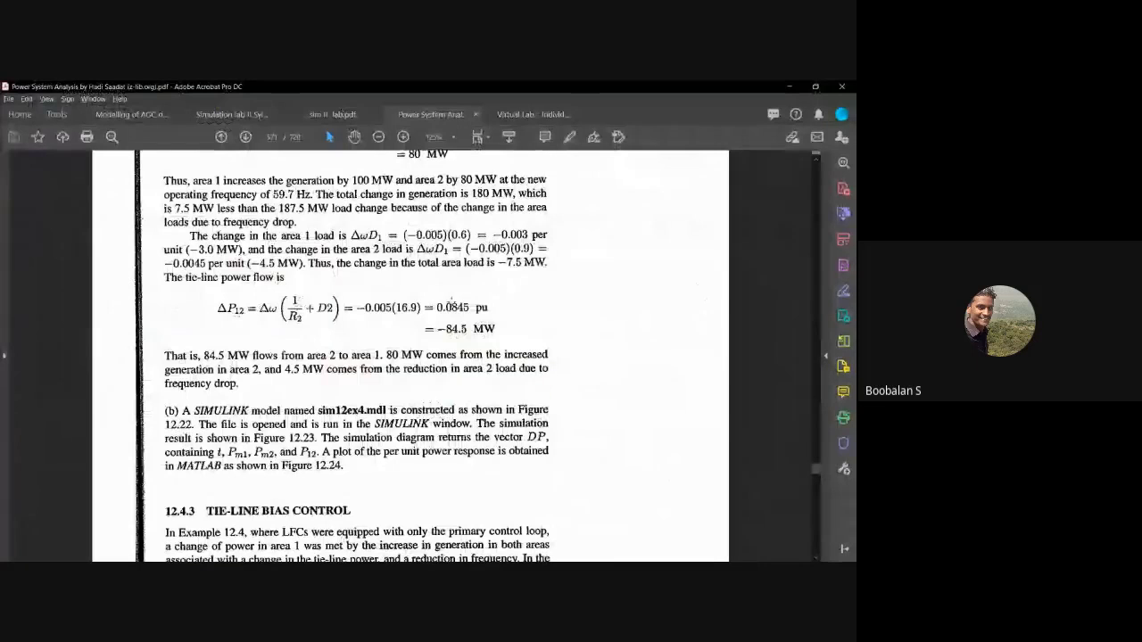
key(alt+Tab)
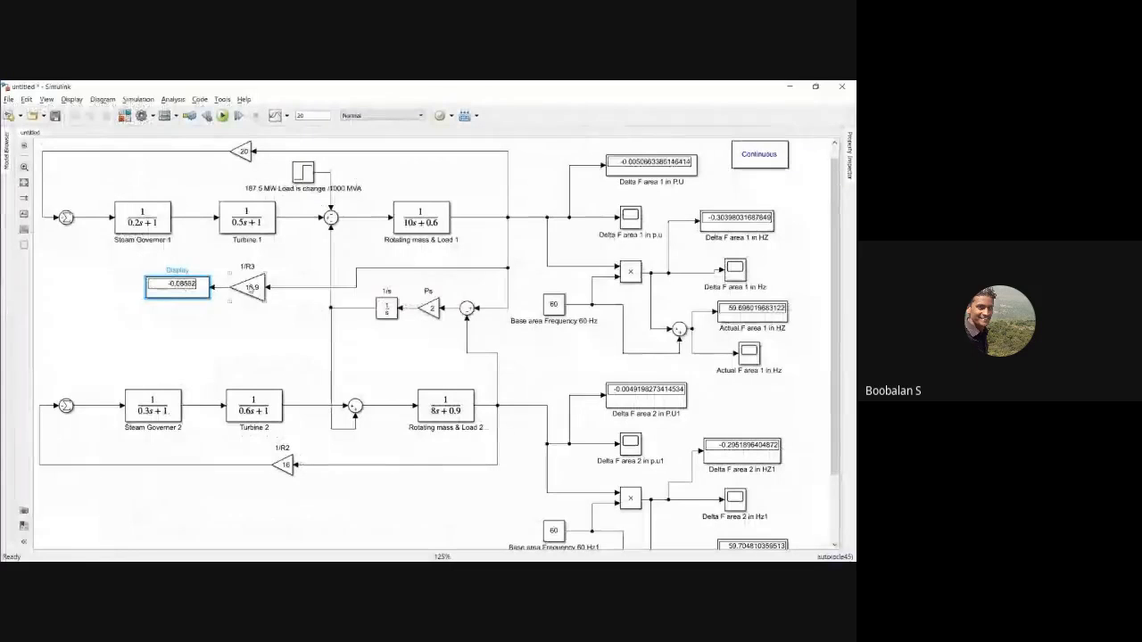
- Space out the 16.9 gain and its Display on their row, and recheck the textbook's ΔP12 result
click(276, 277)
drag(279, 277, 274, 285)
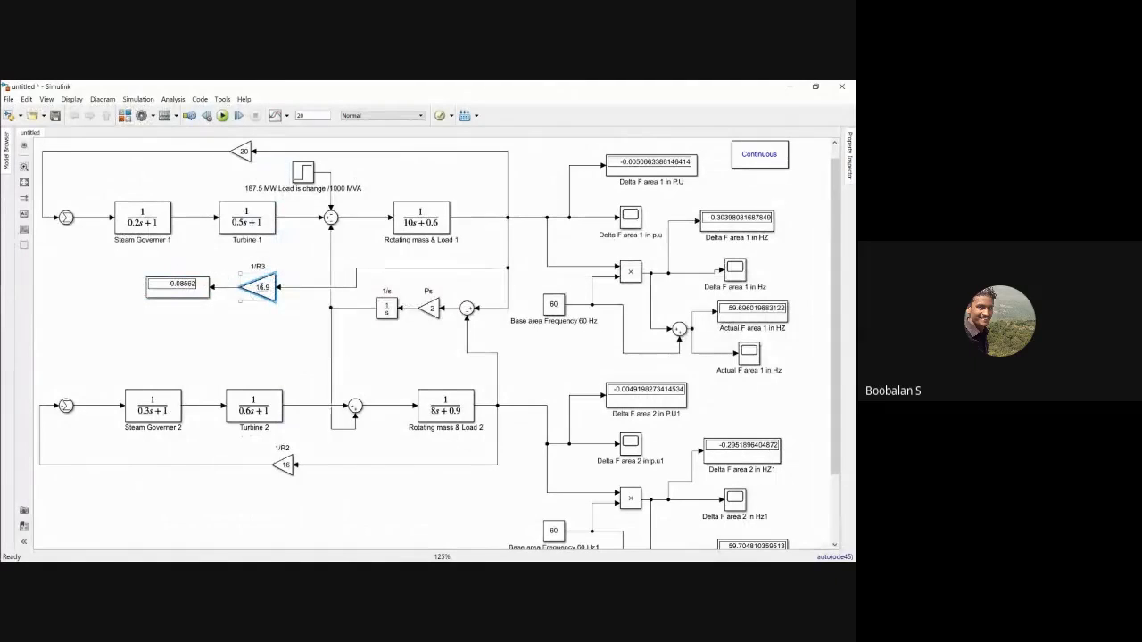
drag(197, 292, 176, 292)
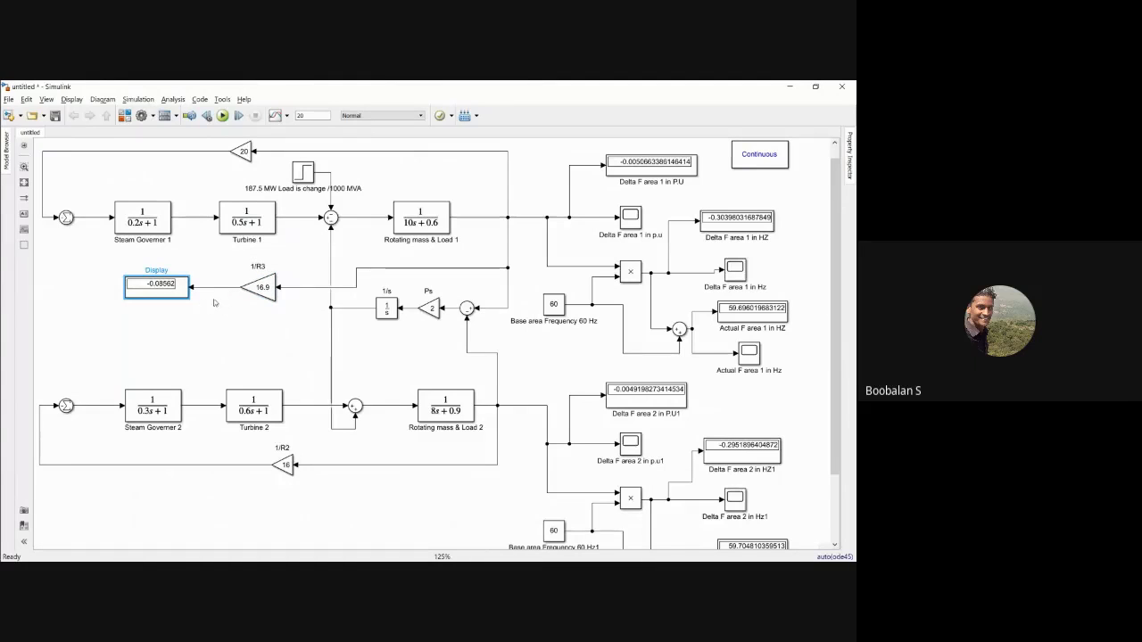
key(alt+Tab)
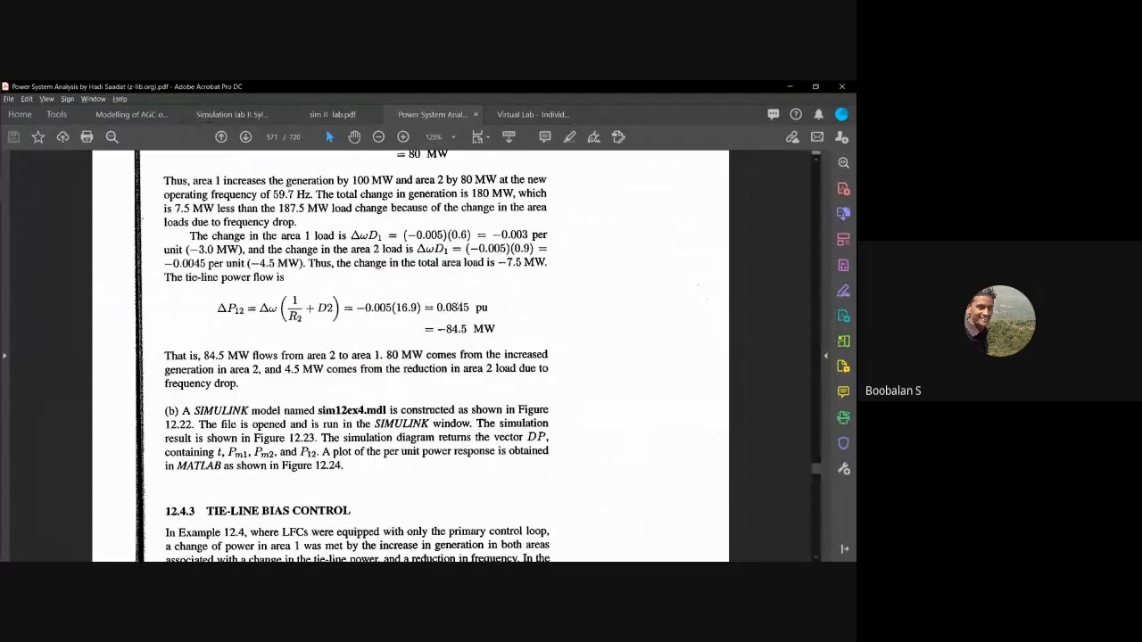
key(alt+Tab)
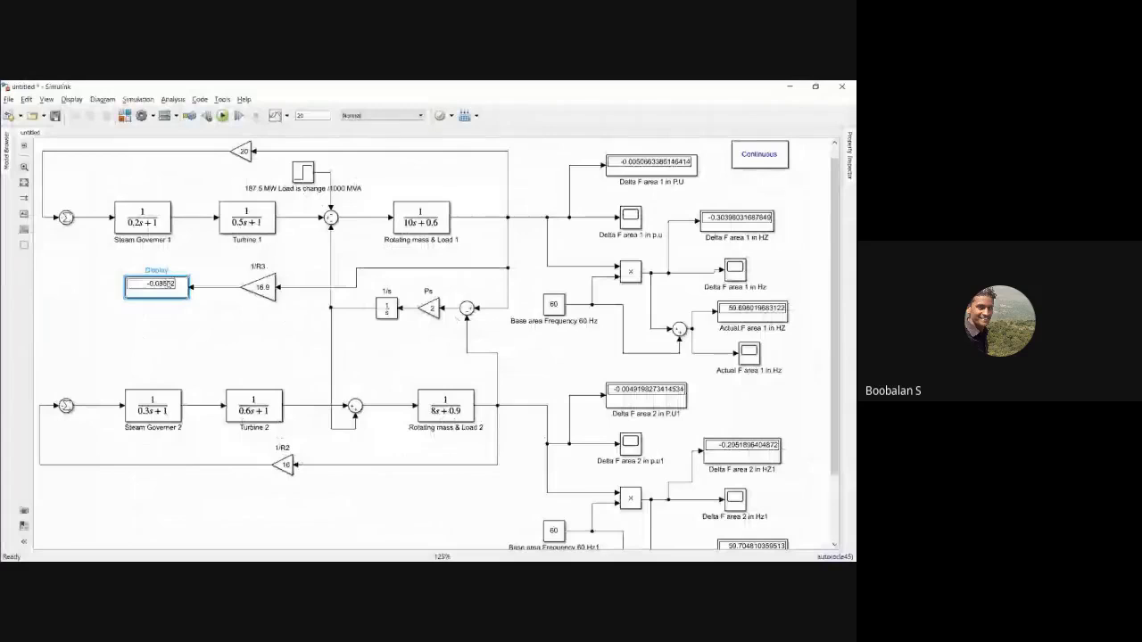
- Rename the tie-line Display as Delta P12 in p.u and shift it slightly away from the 16.9 gain
double_click(162, 270)
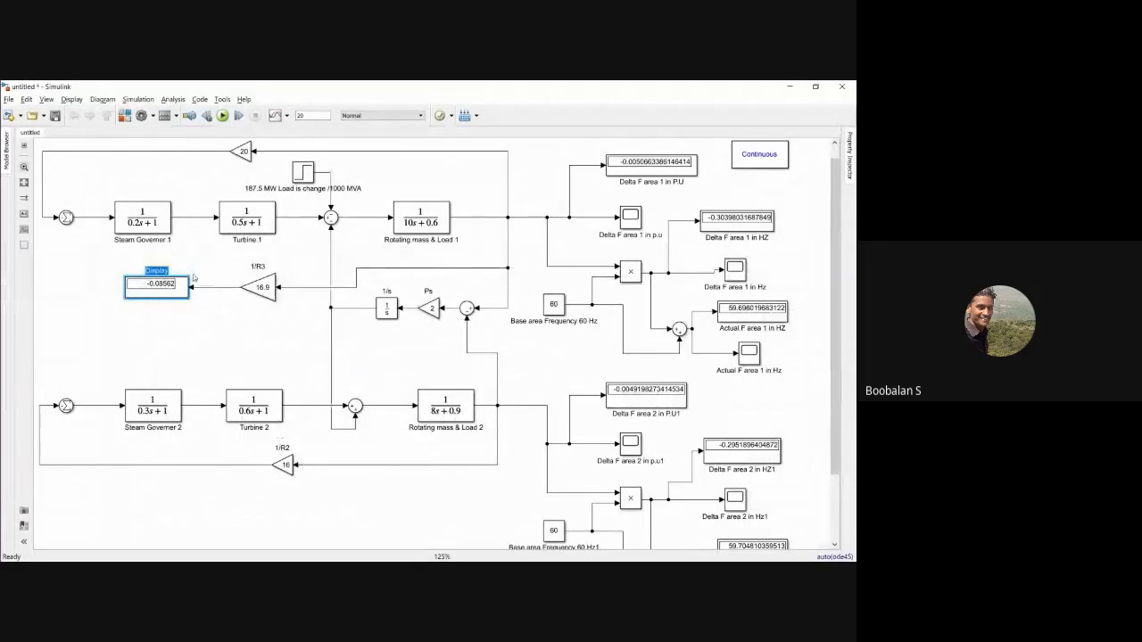
text(Delta)
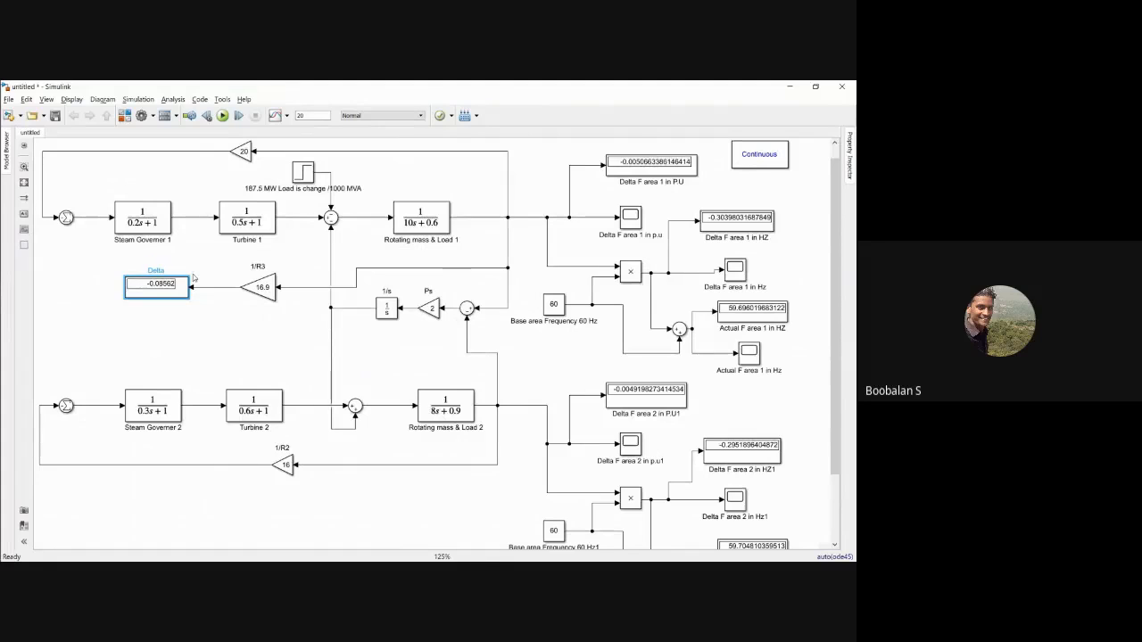
text( M)
key(BackSpace)
text(P12 in p.u)
click(205, 333)
drag(170, 293, 156, 290)
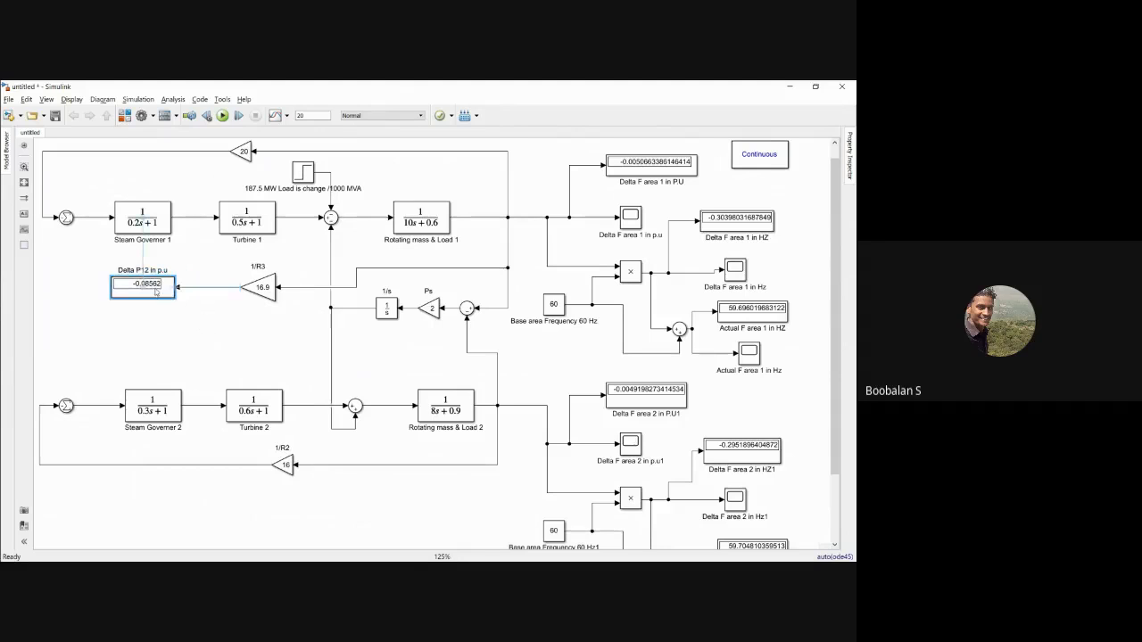
click(194, 273)
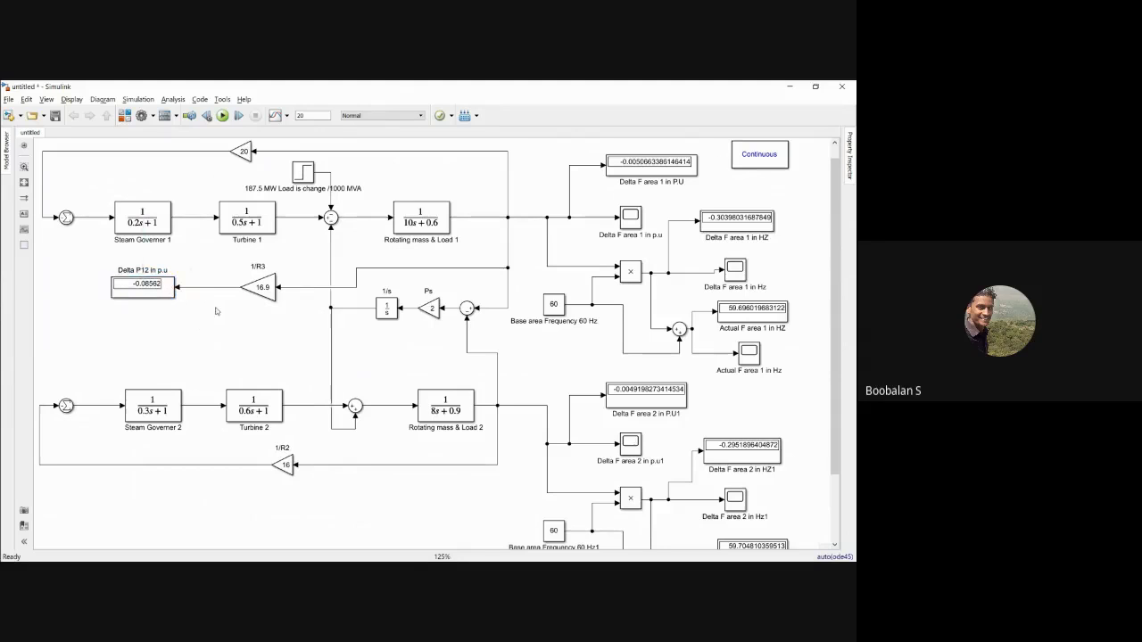
- Check the textbook's ΔP12 in MW, and add a Constant of 1000 facing left below the 16.9 gain in Simulink
key(alt+Tab)
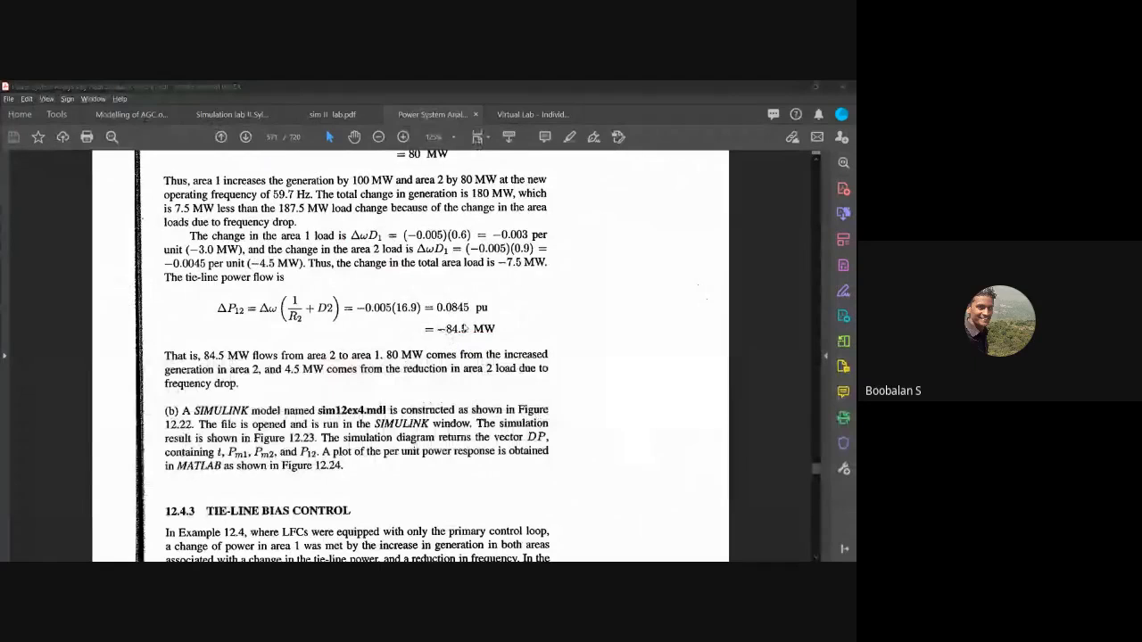
key(alt+Tab)
double_click(214, 323)
text(con)
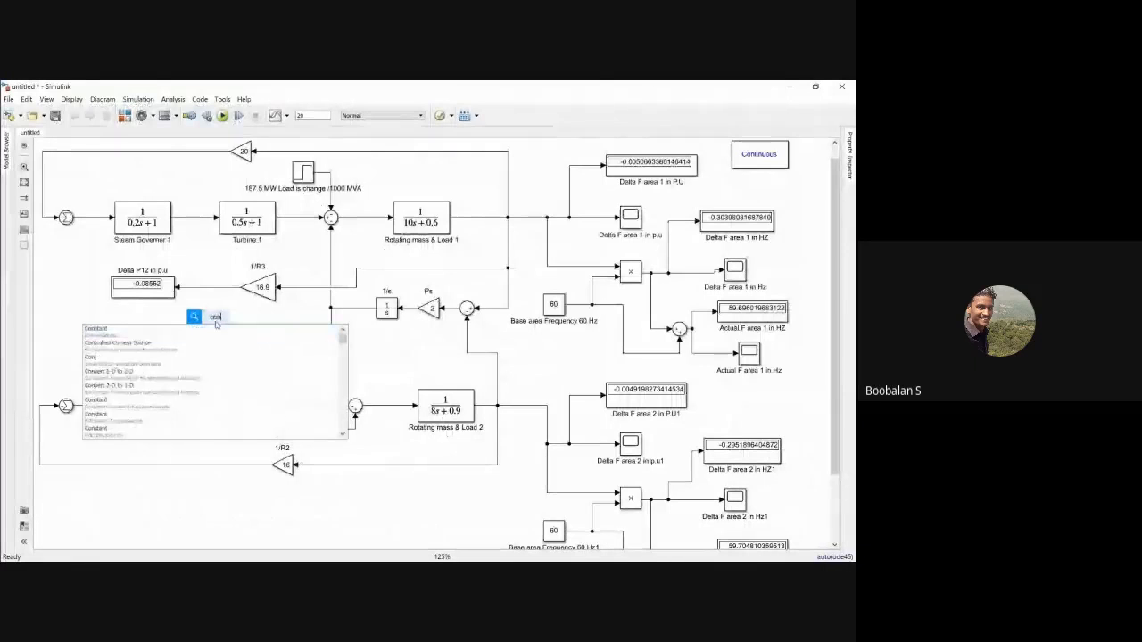
key(Return)
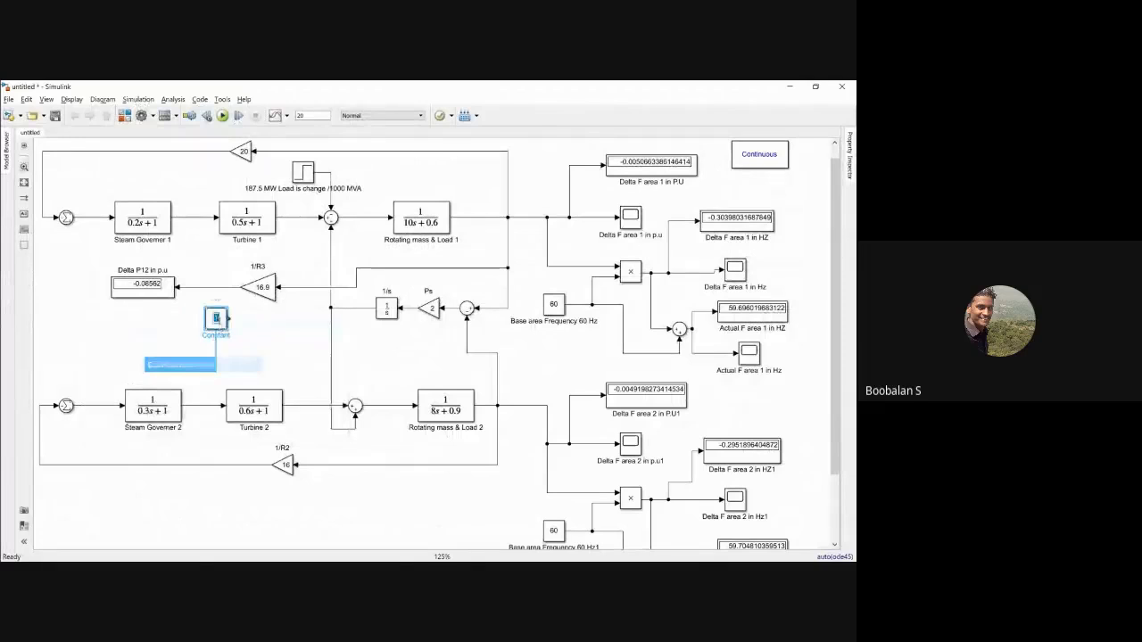
double_click(216, 319)
text(1000)
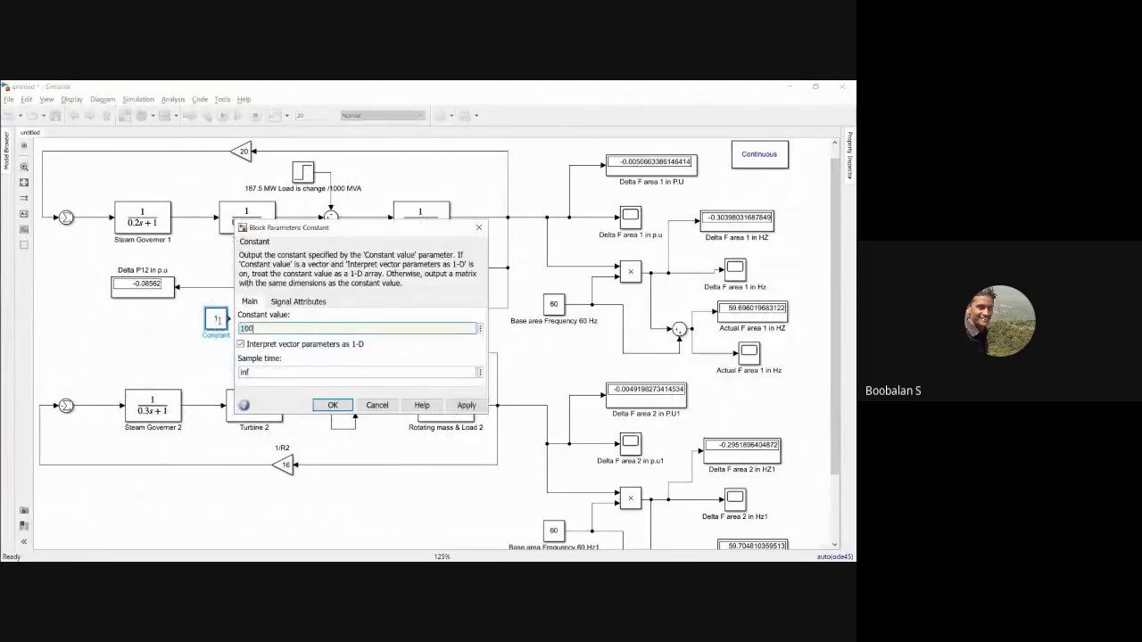
click(331, 405)
key(ctrl+r)
key(ctrl+r)
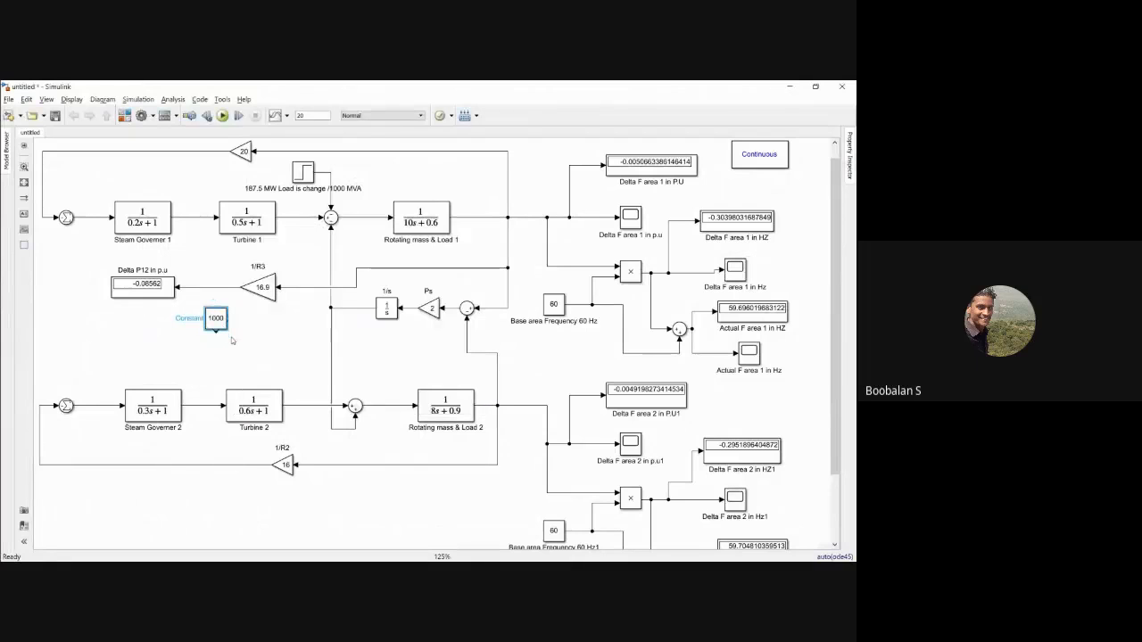
drag(211, 318, 211, 346)
- Add a left-facing Product block below the Delta P12 Display and feed it from the 16.9 gain's output and the 1000 Constant
double_click(165, 333)
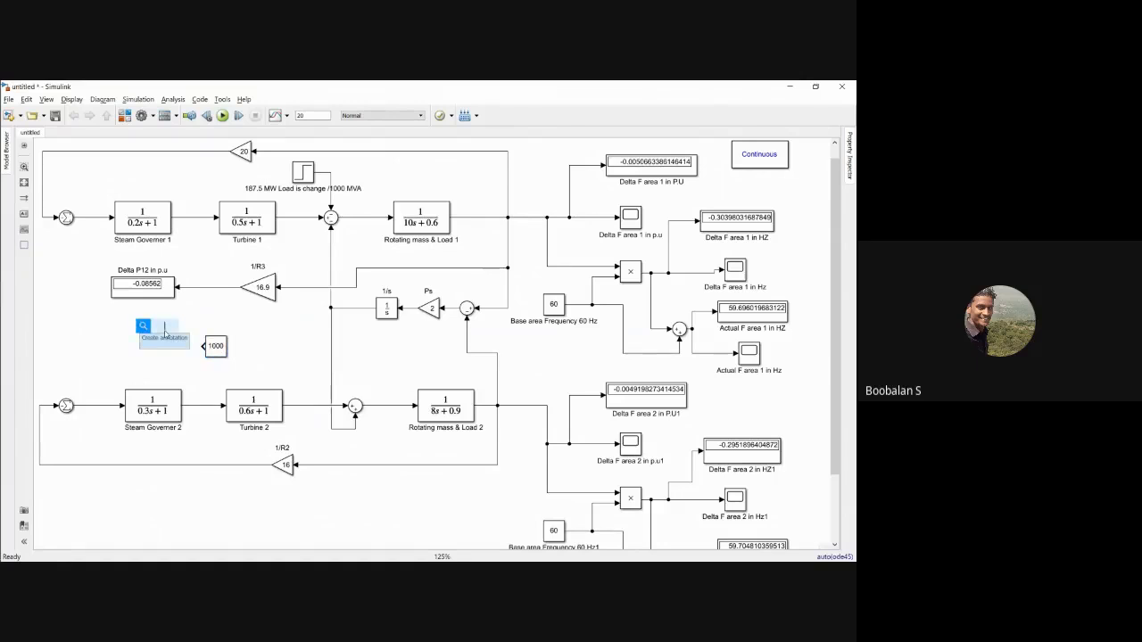
text(sum)
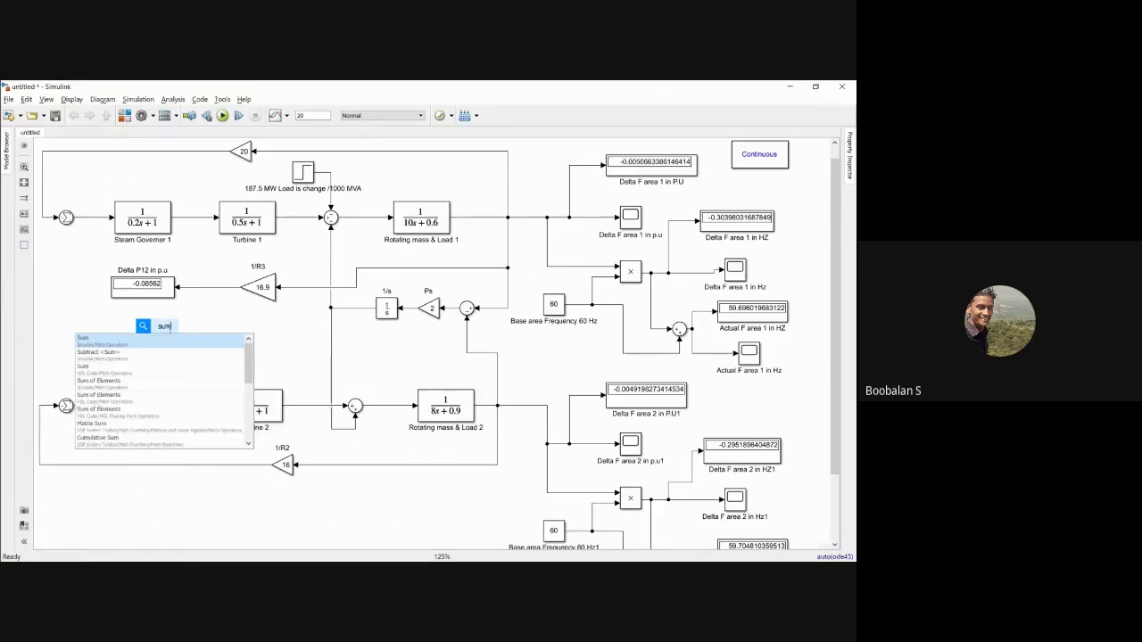
key(BackSpace)
key(BackSpace)
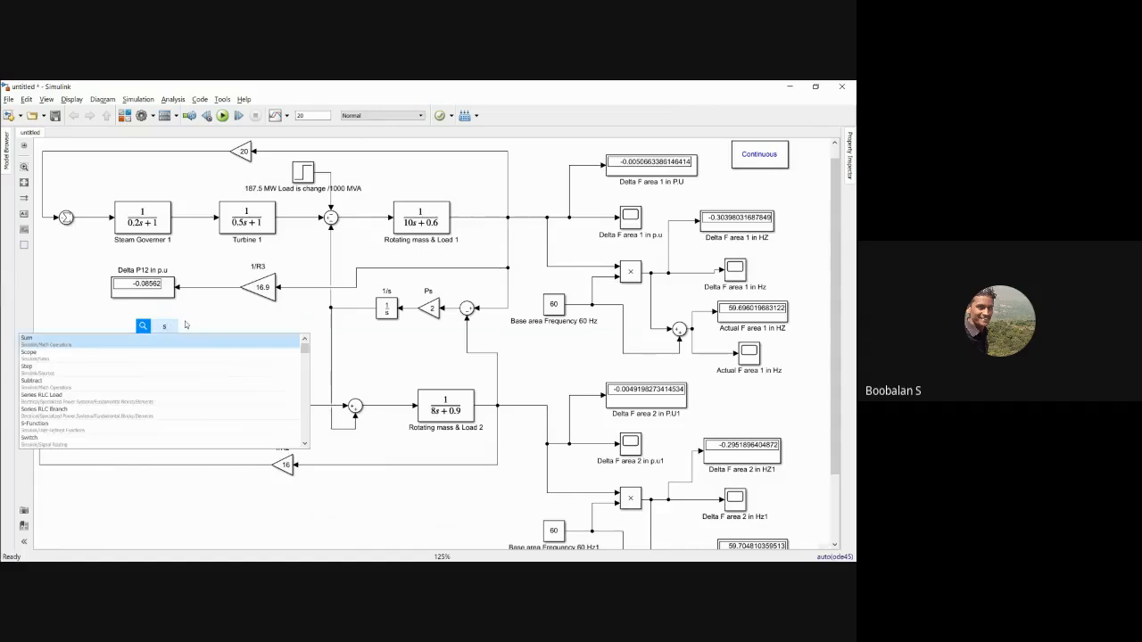
key(BackSpace)
text(pro)
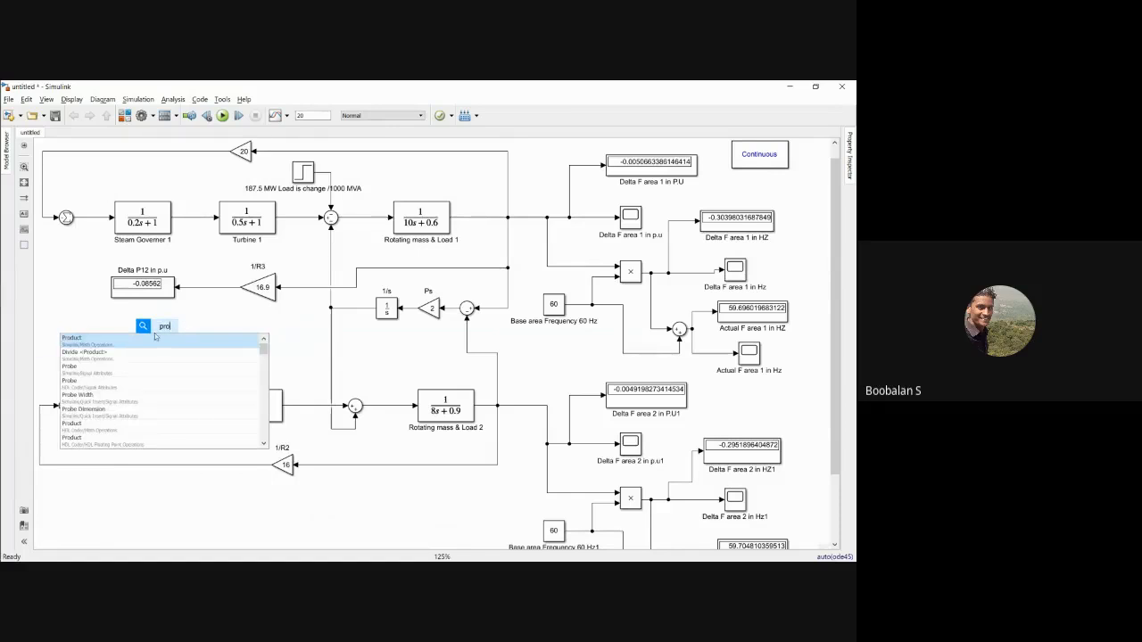
click(155, 337)
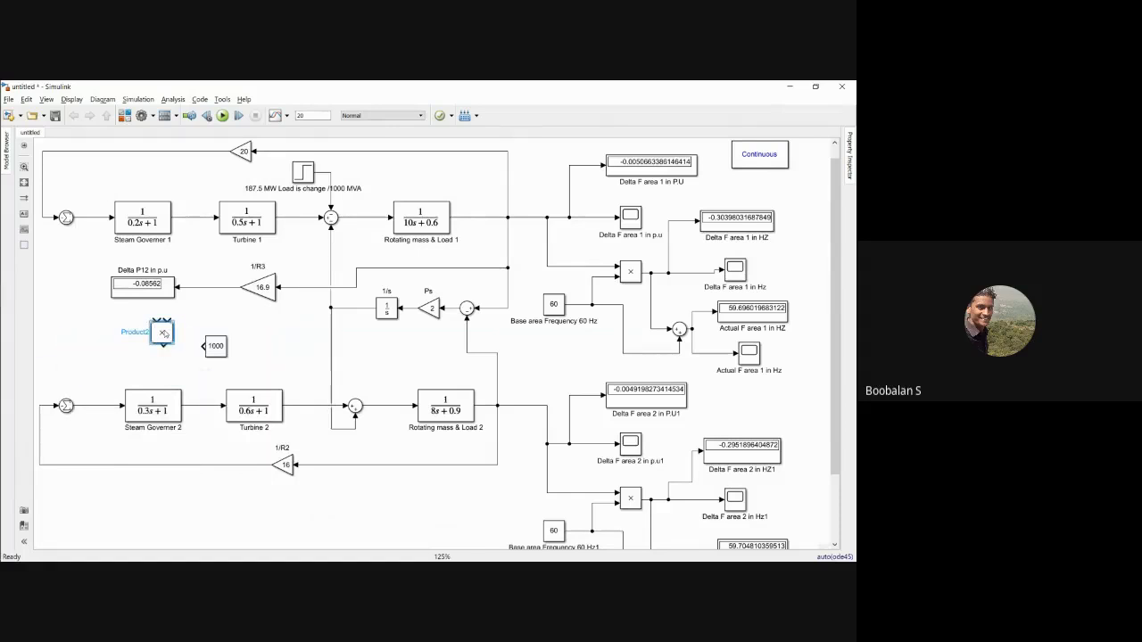
key(ctrl+r)
drag(162, 336, 191, 287)
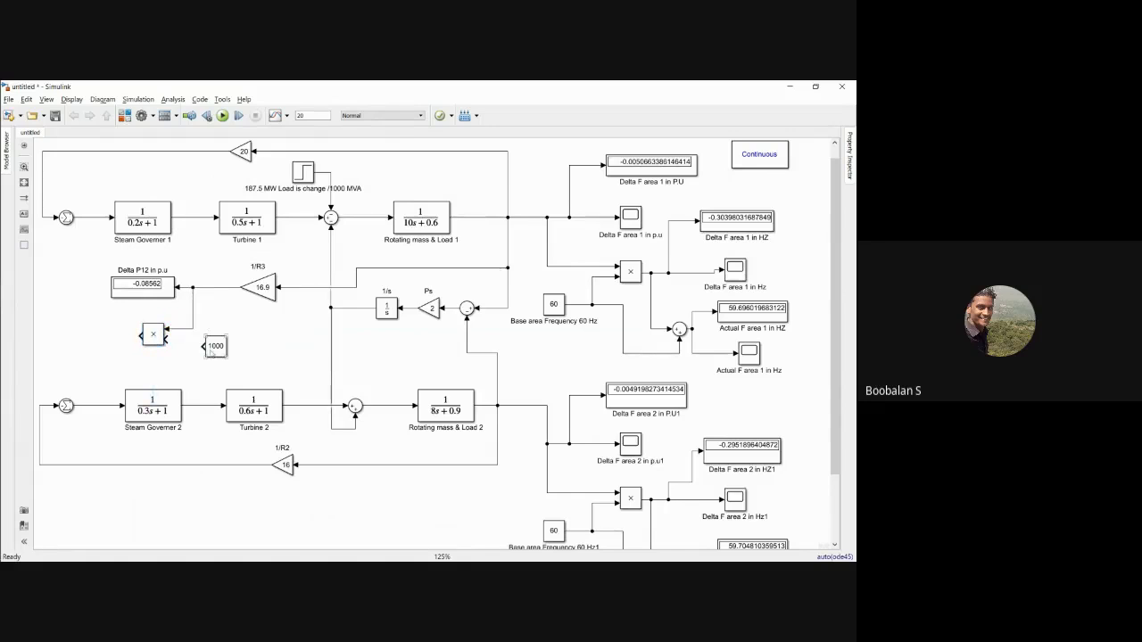
drag(205, 347, 166, 340)
- Place the 1000 Constant's label above the block and rename it Base1000 MVA
click(213, 347)
click(214, 319)
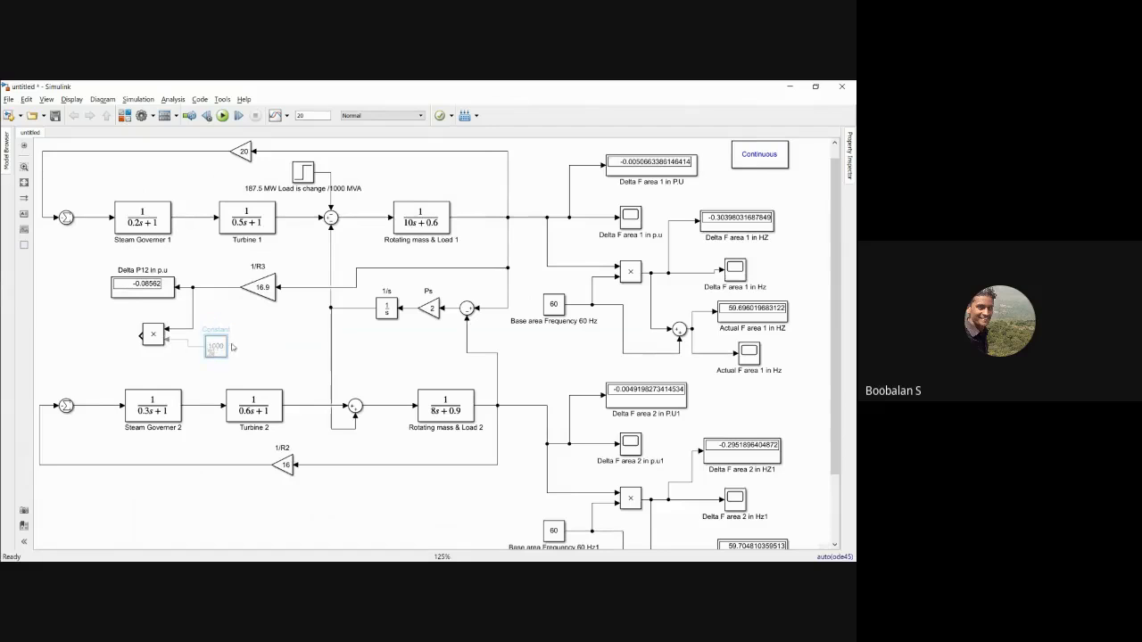
key(ctrl+z)
double_click(229, 330)
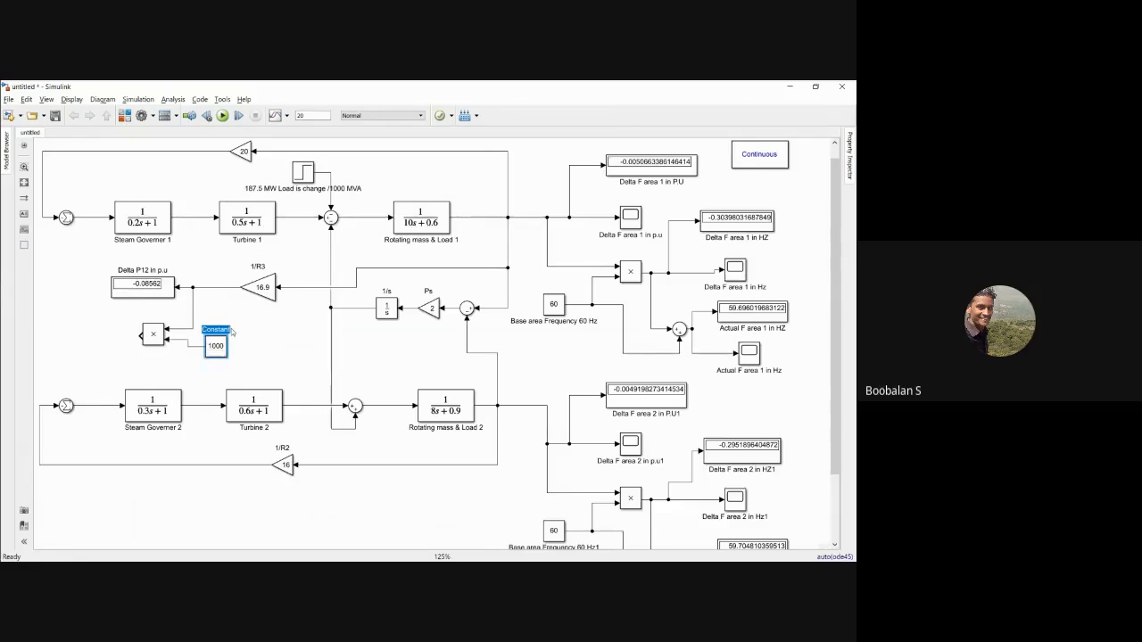
text(Base MVA 1000)
click(209, 329)
text(1000)
key(BackSpace)
key(BackSpace)
key(BackSpace)
key(BackSpace)
key(BackSpace)
click(144, 366)
- Copy the Delta P12 in p.u Display to the Product block's output and rename the copy Delta P12 in MW
click(152, 334)
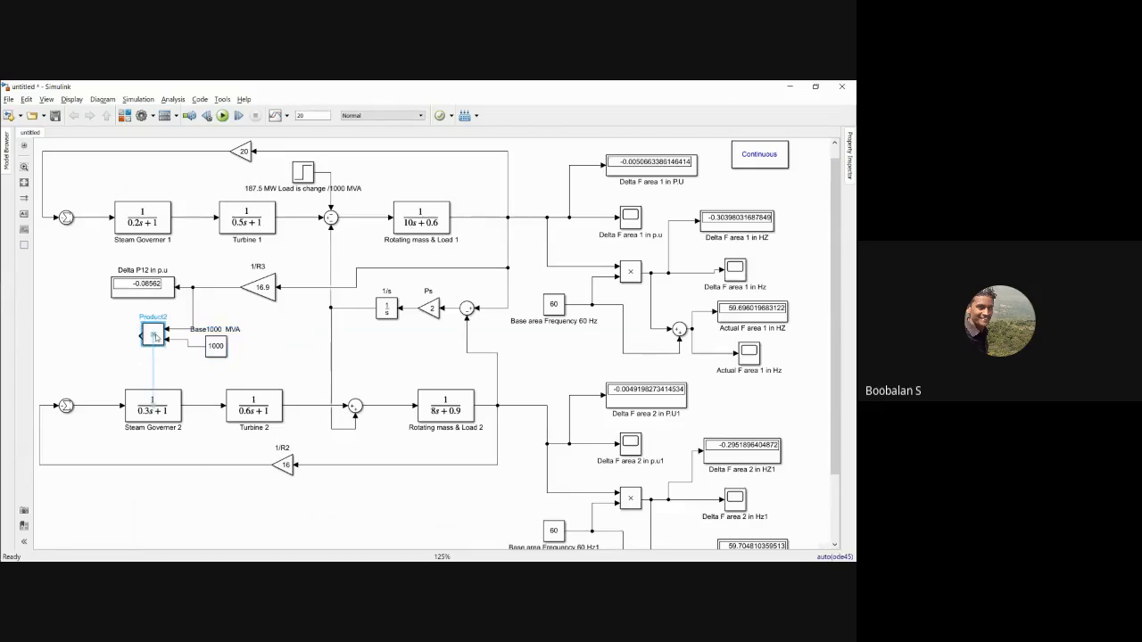
click(137, 286)
drag(136, 286, 111, 322)
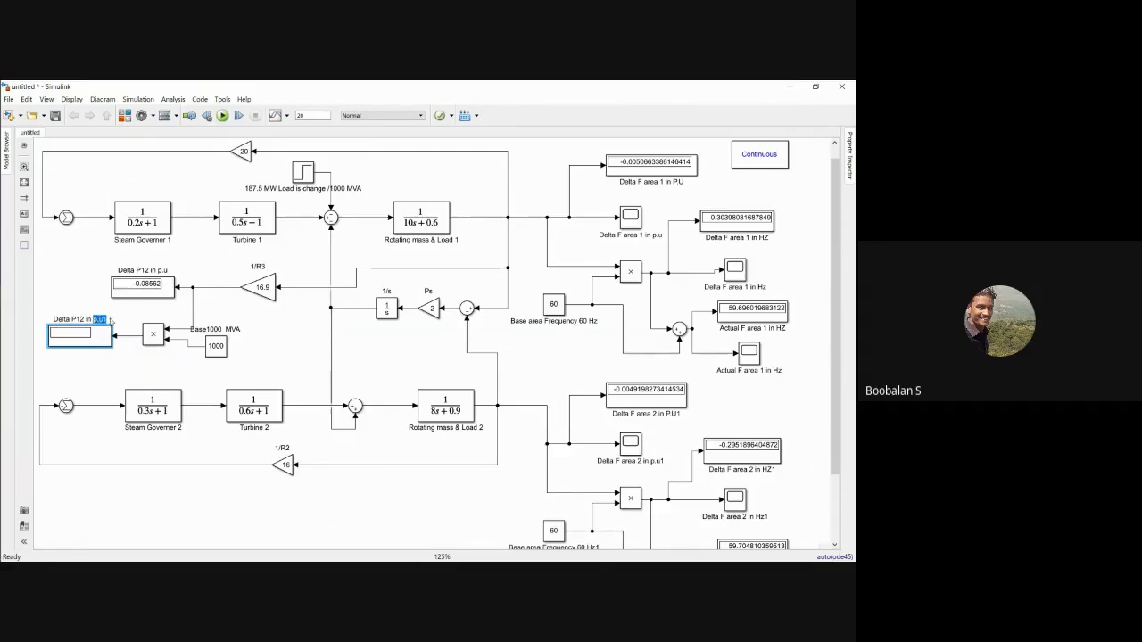
text(MW)
click(89, 285)
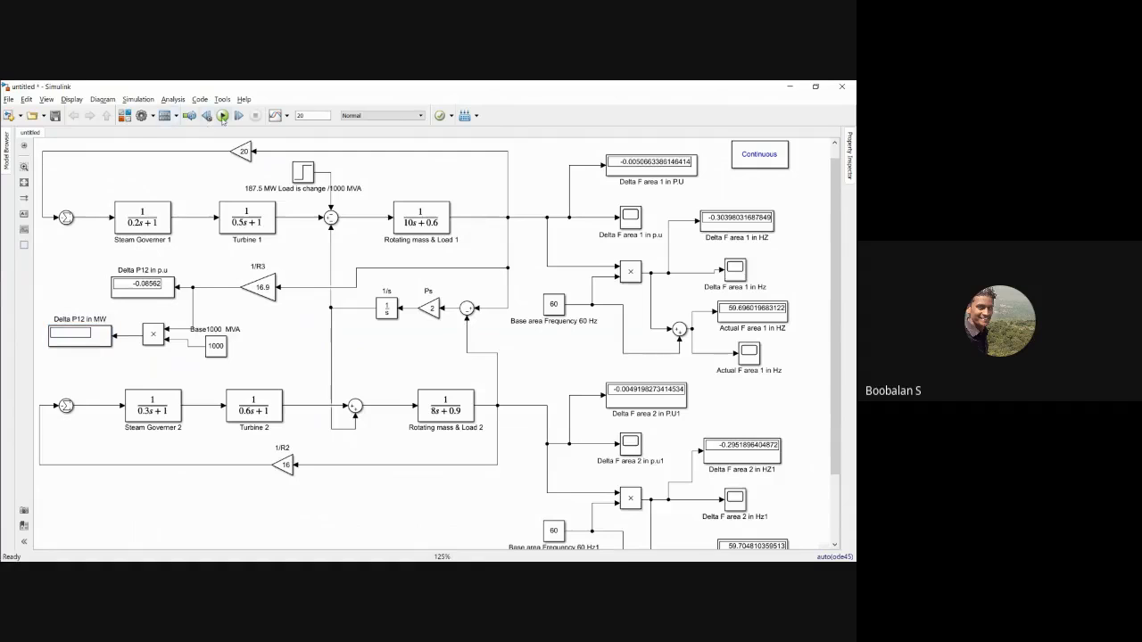
- Run the simulation and compare the Delta P12 in MW output with the textbook's tie-line power flow
click(223, 117)
key(alt+Tab)
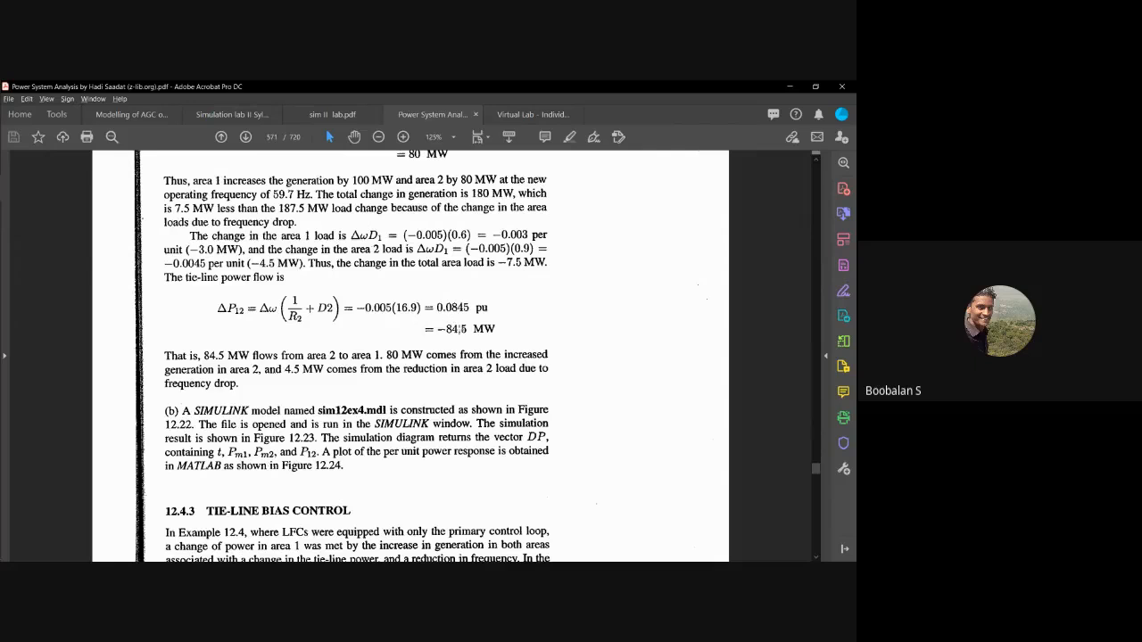
- Check the Delta P12 displays in the Simulink model against the textbook PDF's explanation of the 84.5 MW tie-line flow
key(alt+Tab)
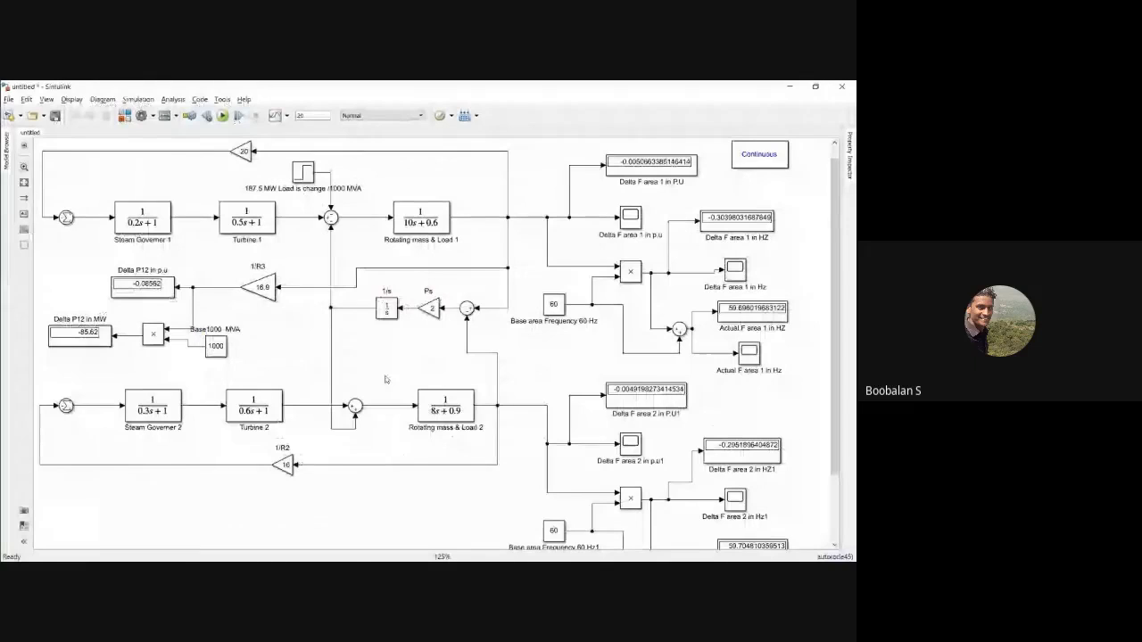
key(alt+Tab)
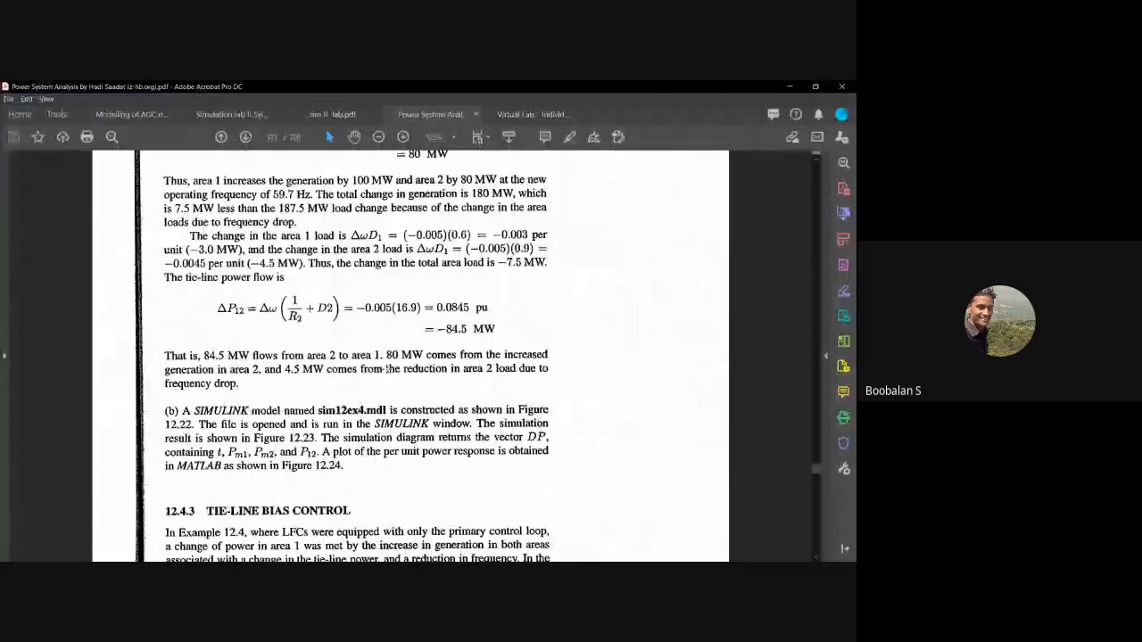
scroll(386, 368, down, 1)
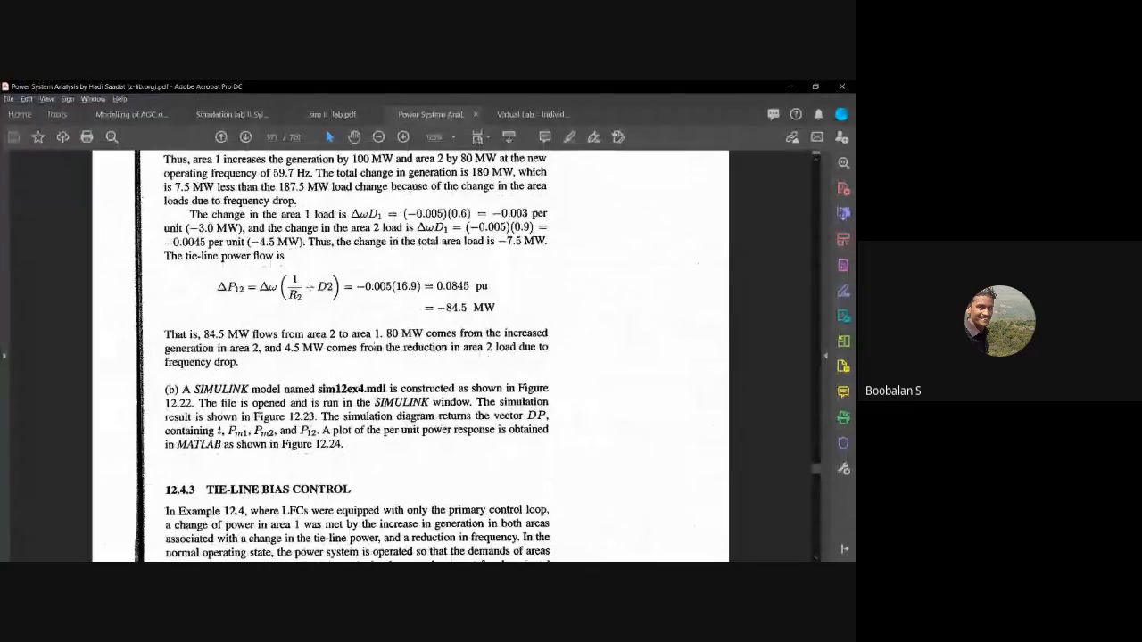
key(alt+Tab)
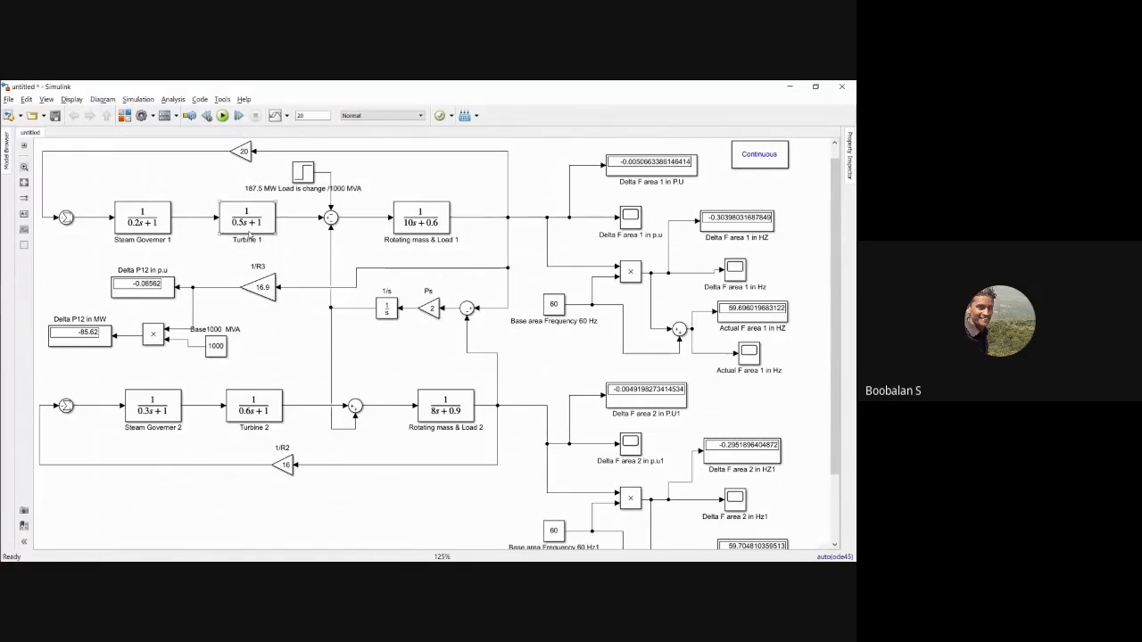
- Highlight the step load and the governor, turbine and load chains of area 2 and area 1 to examine how each area responds
click(303, 173)
drag(70, 377, 520, 485)
click(377, 371)
drag(143, 402, 506, 471)
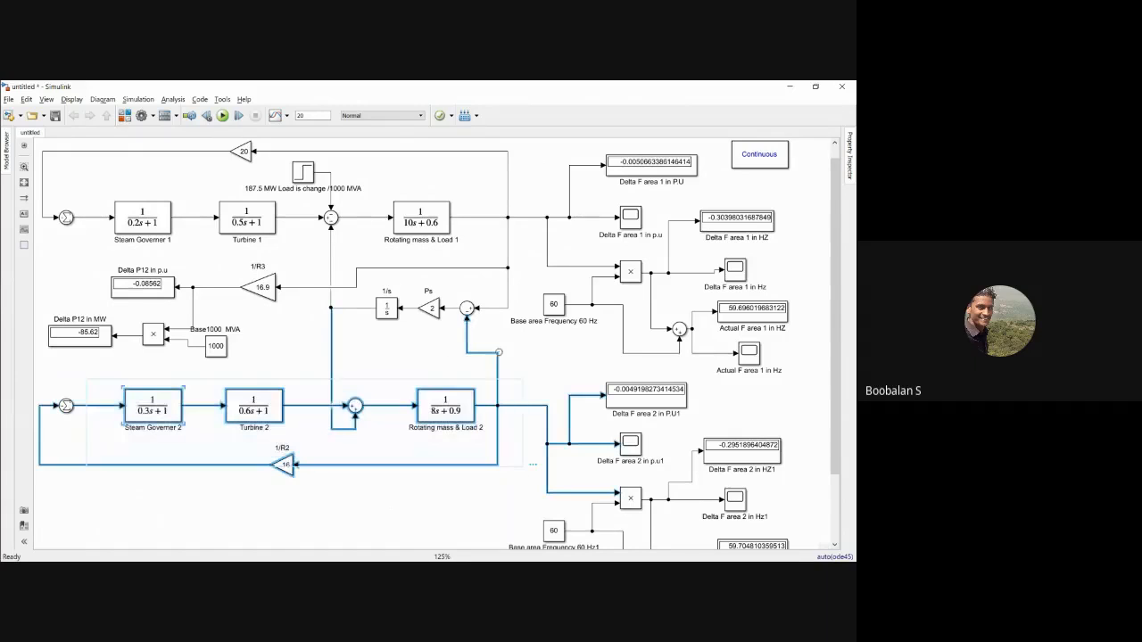
click(528, 357)
drag(71, 378, 607, 462)
click(540, 362)
drag(88, 373, 568, 477)
click(537, 355)
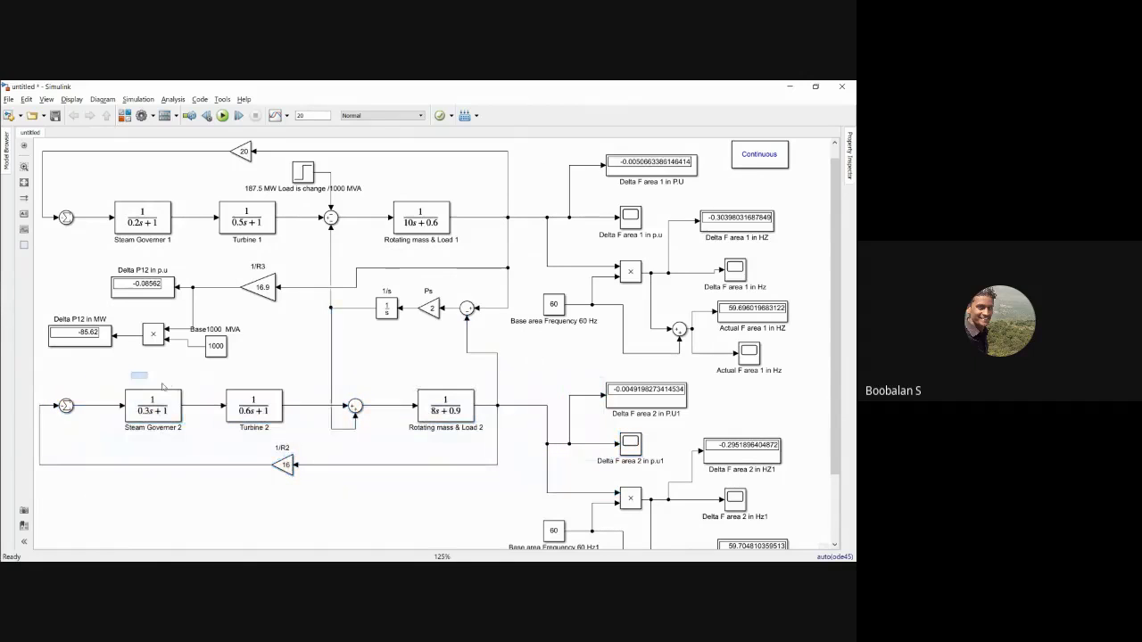
drag(131, 373, 610, 483)
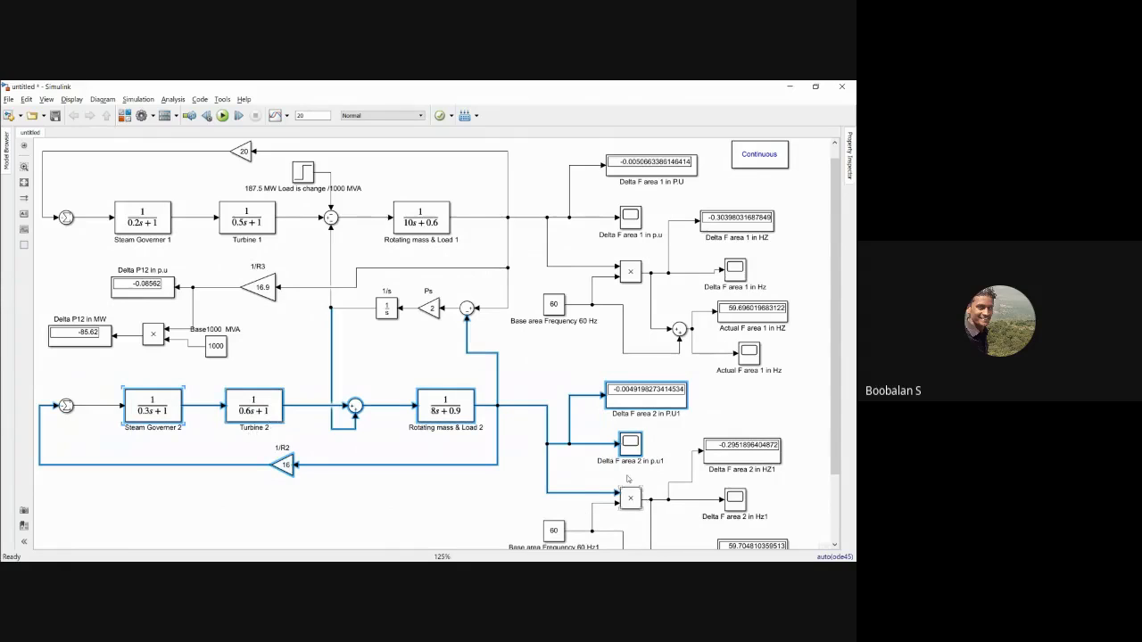
click(370, 356)
drag(108, 176, 560, 264)
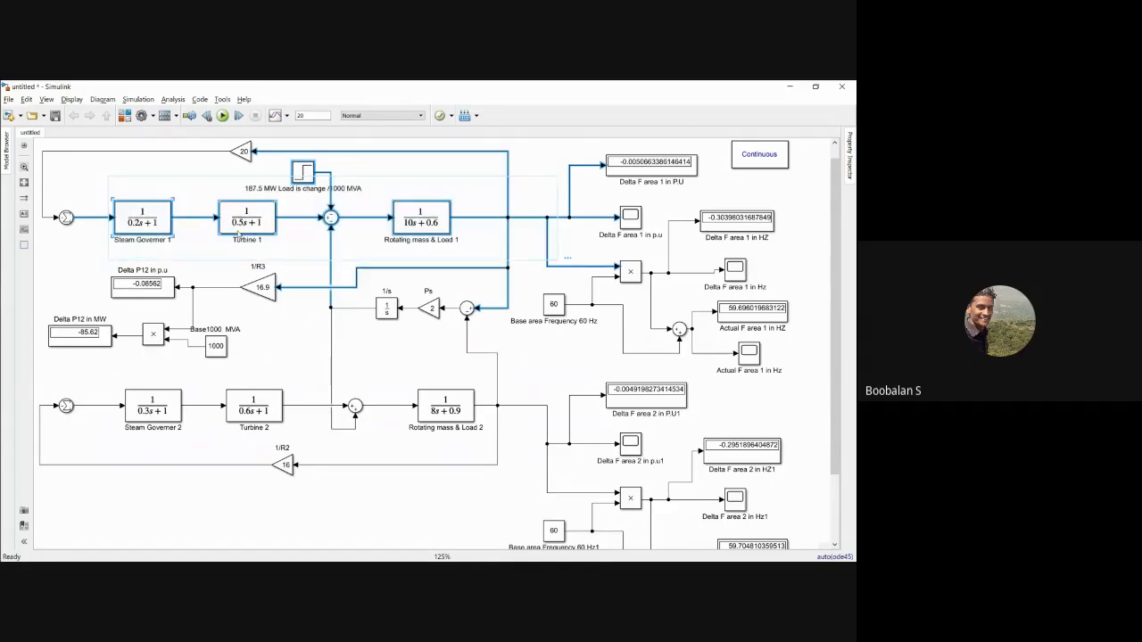
click(575, 248)
drag(129, 183, 563, 272)
click(531, 195)
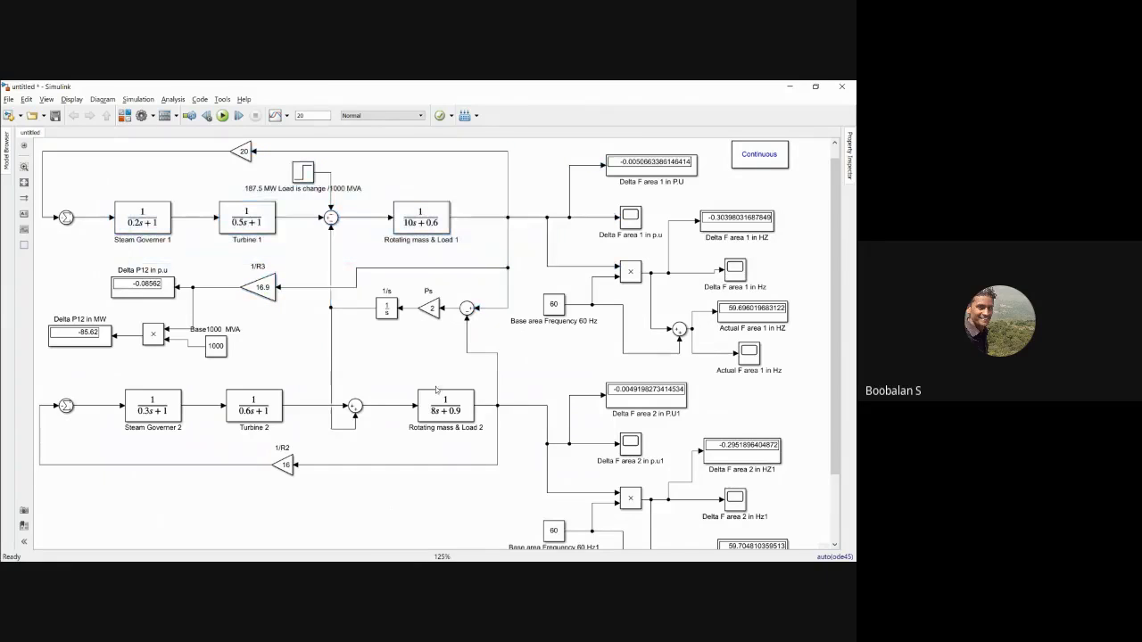
drag(122, 369, 625, 457)
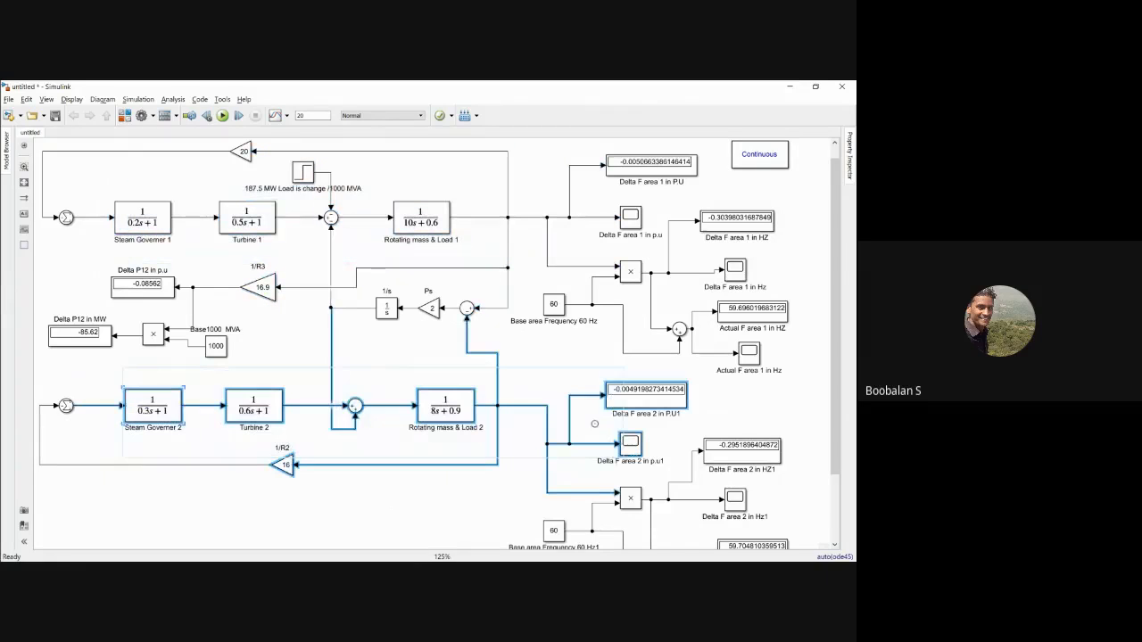
click(542, 353)
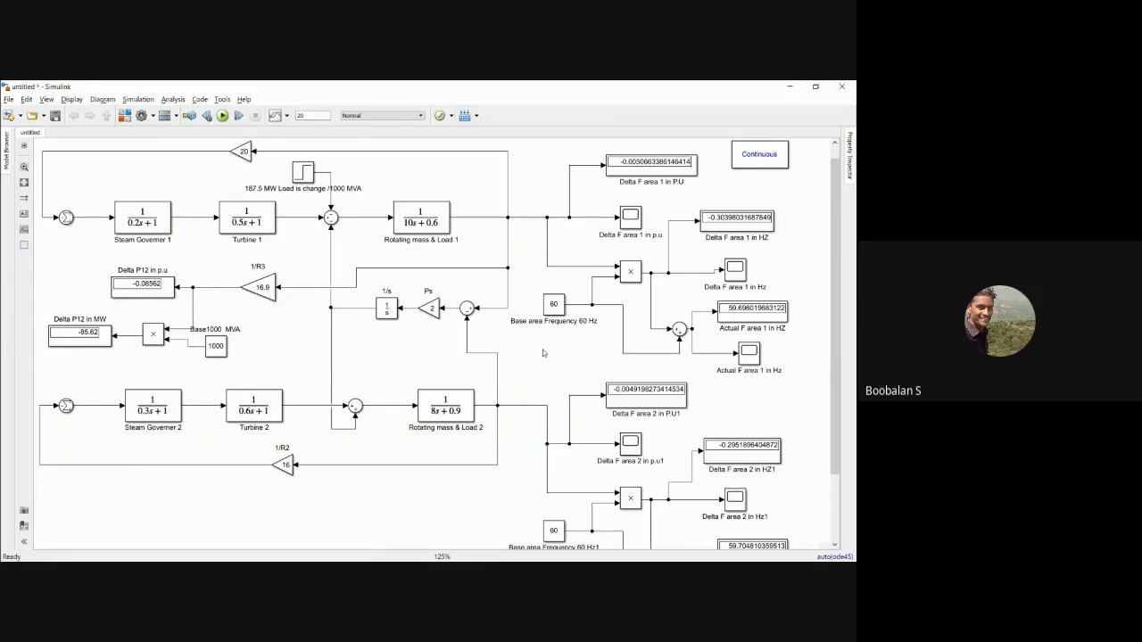
- Switch to the Example 12.4 slides and review the solution and the two-area block diagrams
key(alt+Tab)
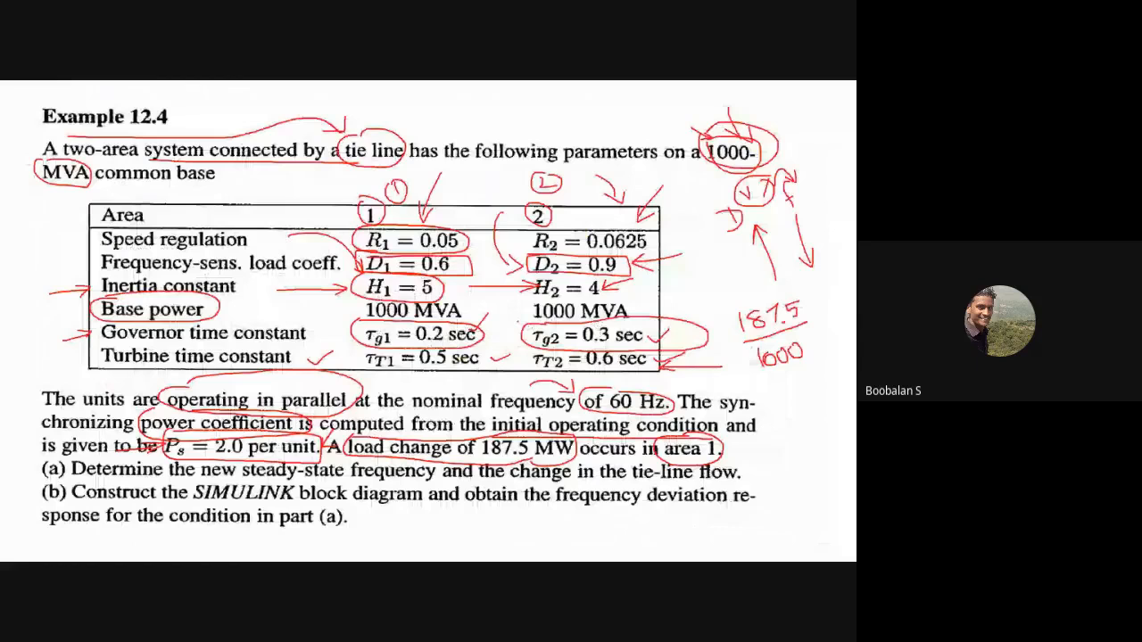
key(alt+Tab)
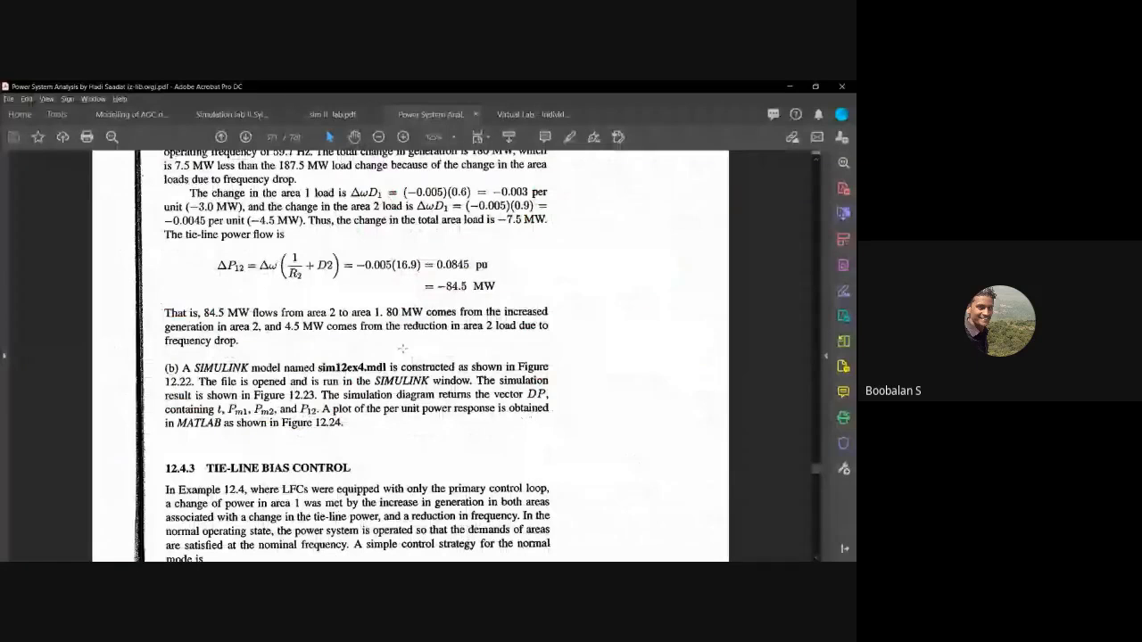
key(alt+Tab)
key(Right)
key(Right)
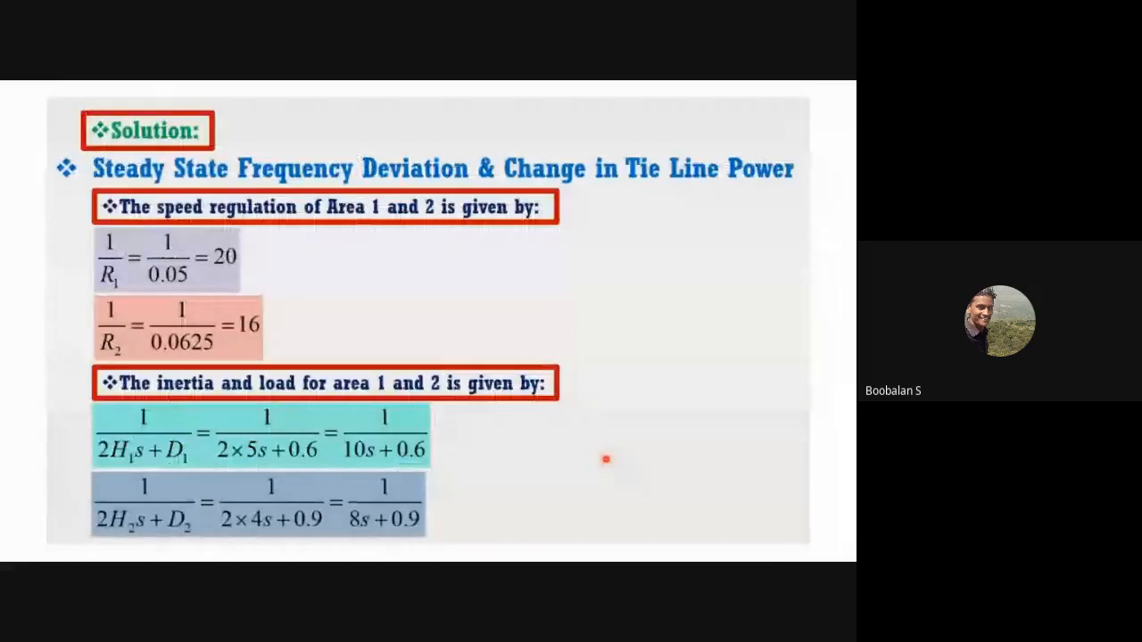
key(Right)
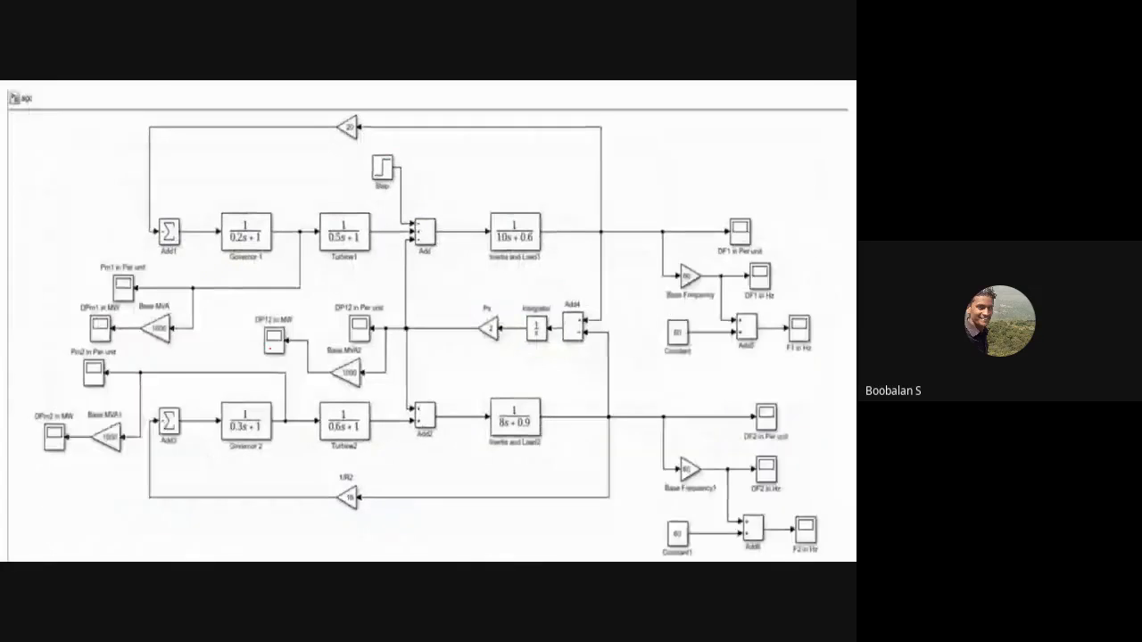
key(Left)
- Draw an arrow on the basic two-area diagram slide and circle the DP12 per-unit and MW outputs on the extended diagram
mouse_move(15, 287)
mouse_down()
mouse_move(81, 272)
mouse_move(67, 285)
mouse_up()
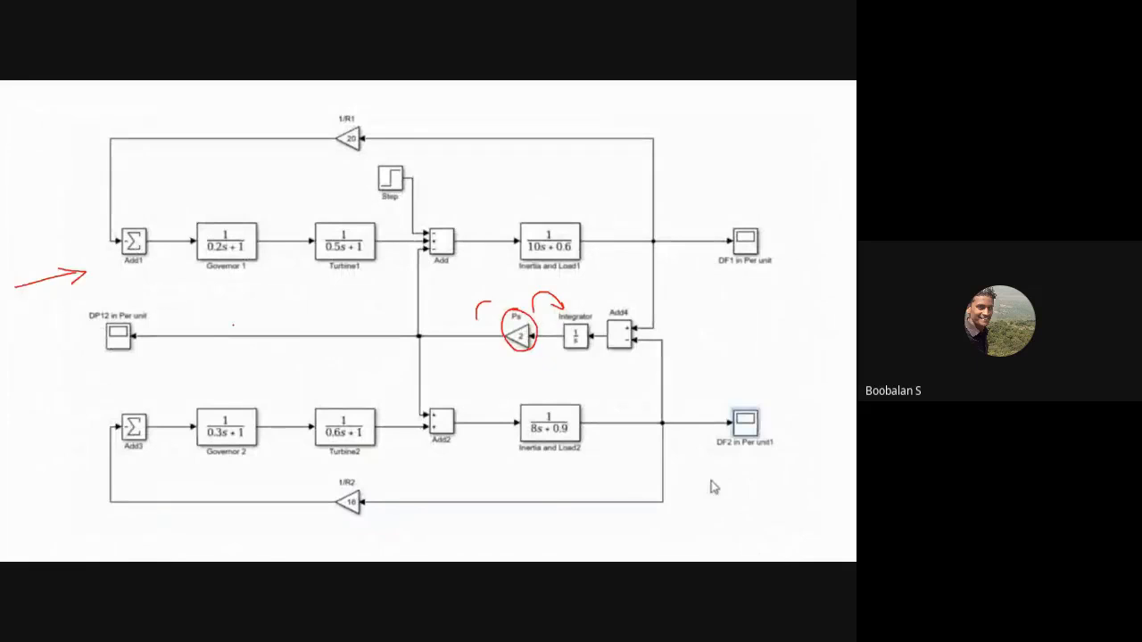
key(Right)
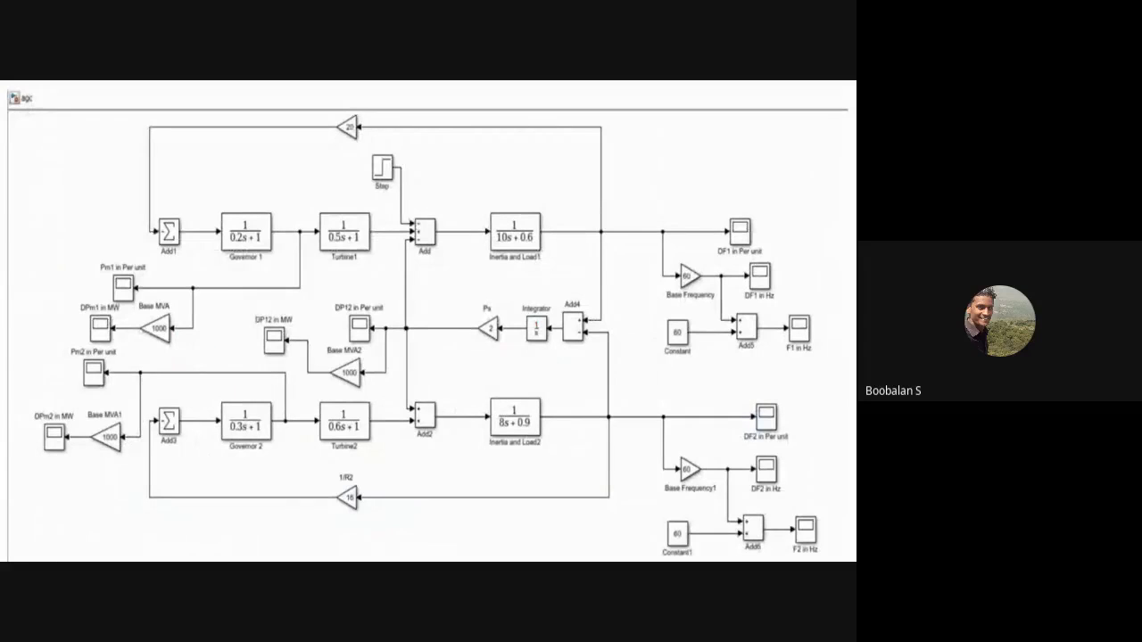
mouse_move(263, 305)
mouse_down()
mouse_move(369, 394)
mouse_move(382, 276)
mouse_move(266, 301)
mouse_up()
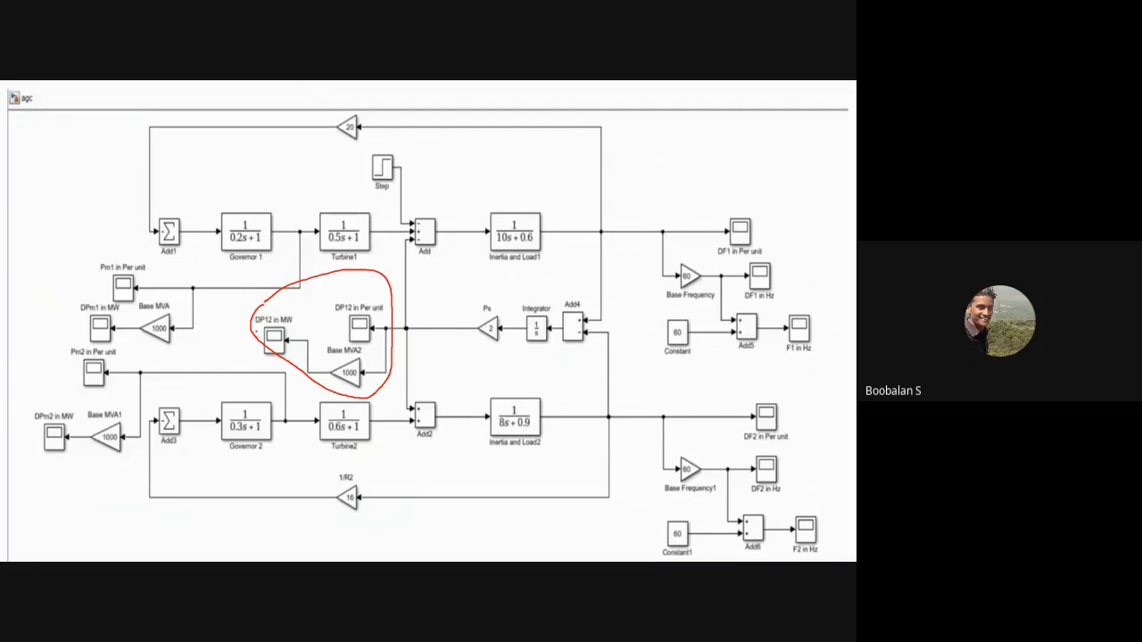
- Read the textbook PDF from Figure 12.22 through the step responses to the tie-line bias control and ACE equations
key(alt+Tab)
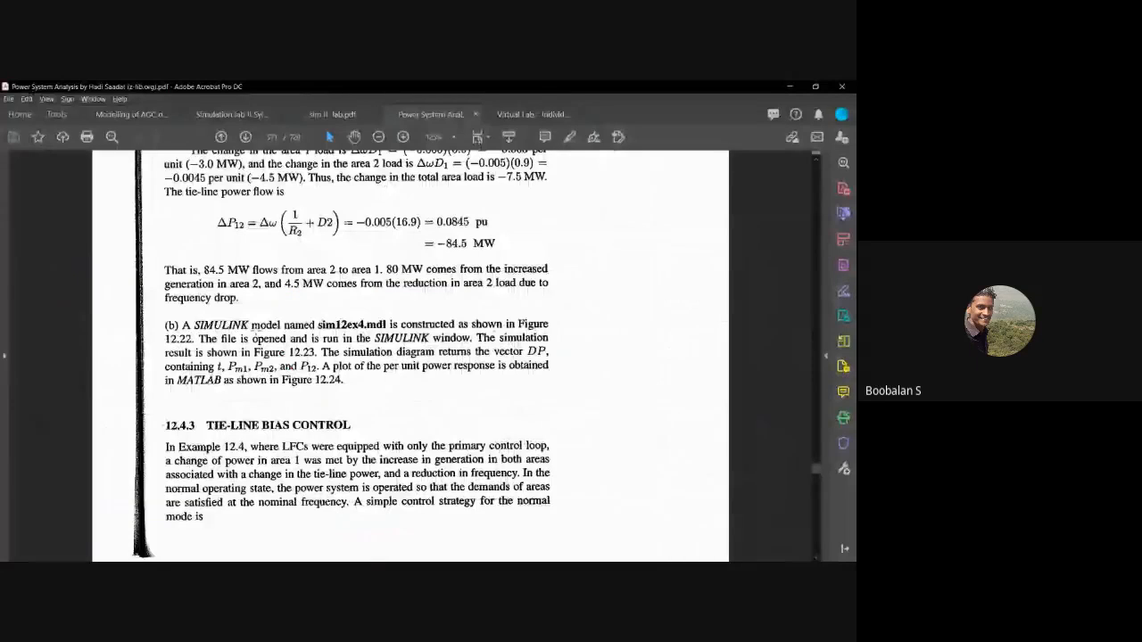
scroll(410, 356, down, 5)
scroll(360, 335, down, 3)
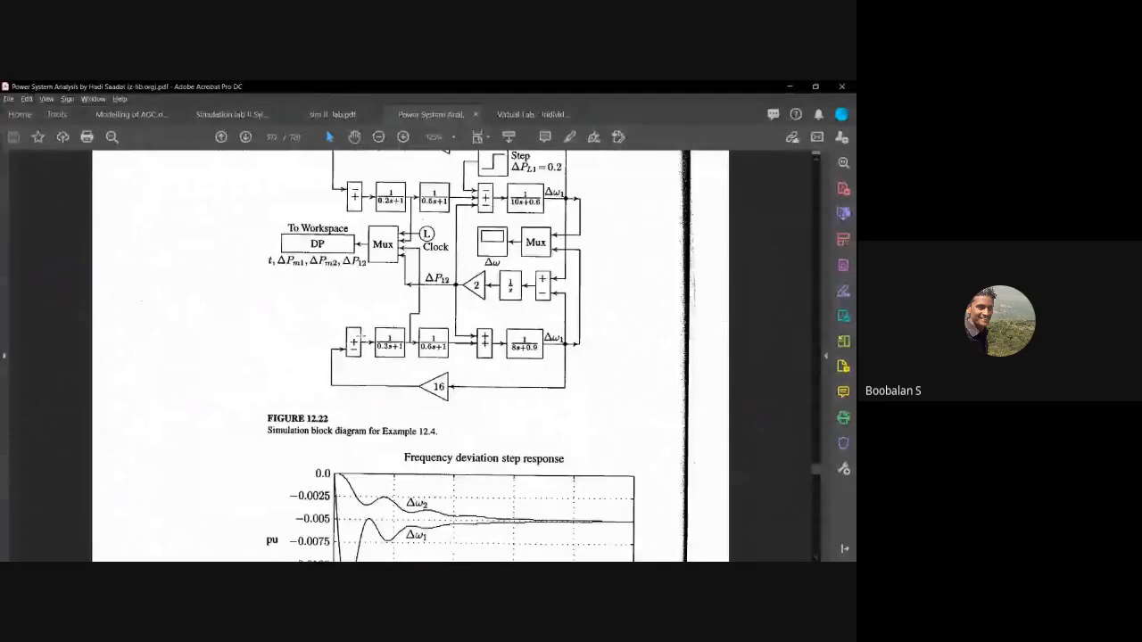
scroll(315, 328, down, 1)
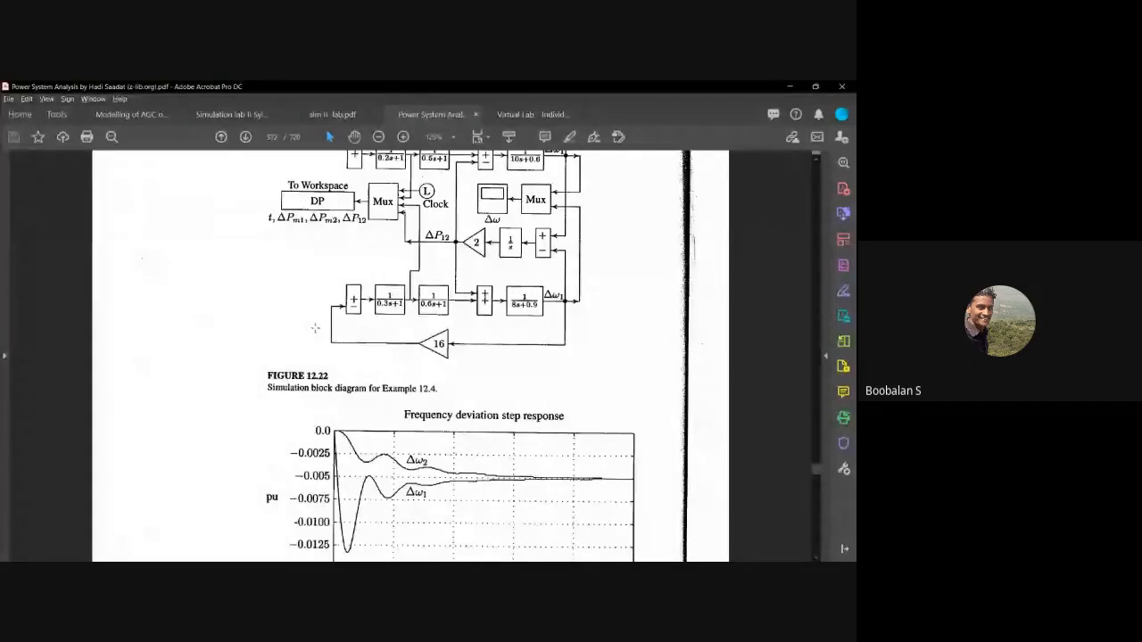
scroll(315, 328, up, 2)
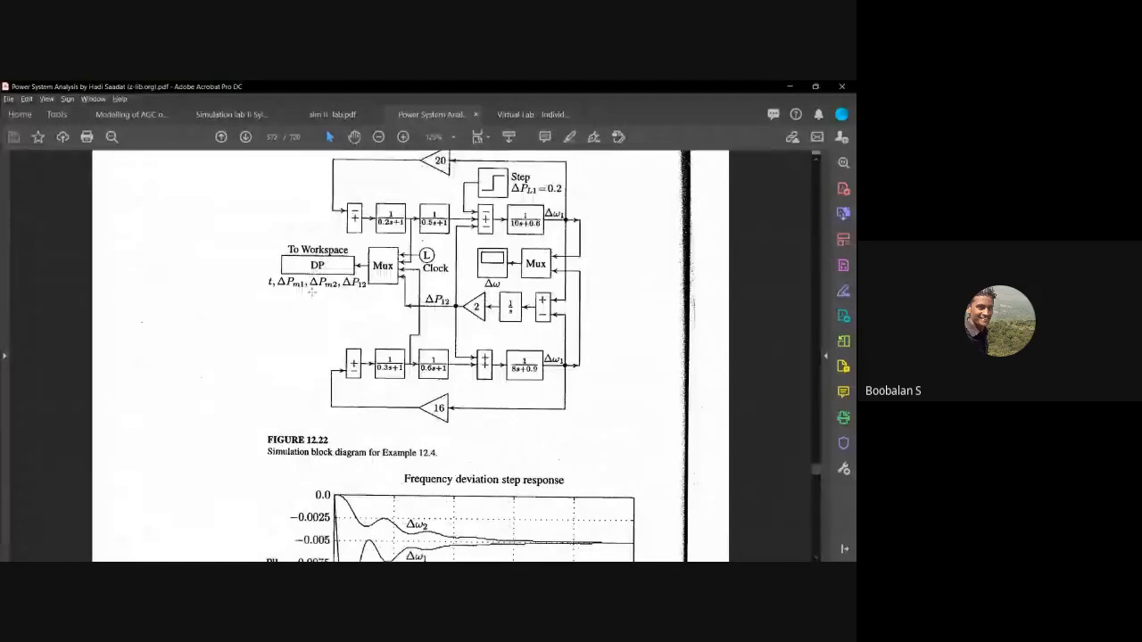
scroll(341, 326, down, 5)
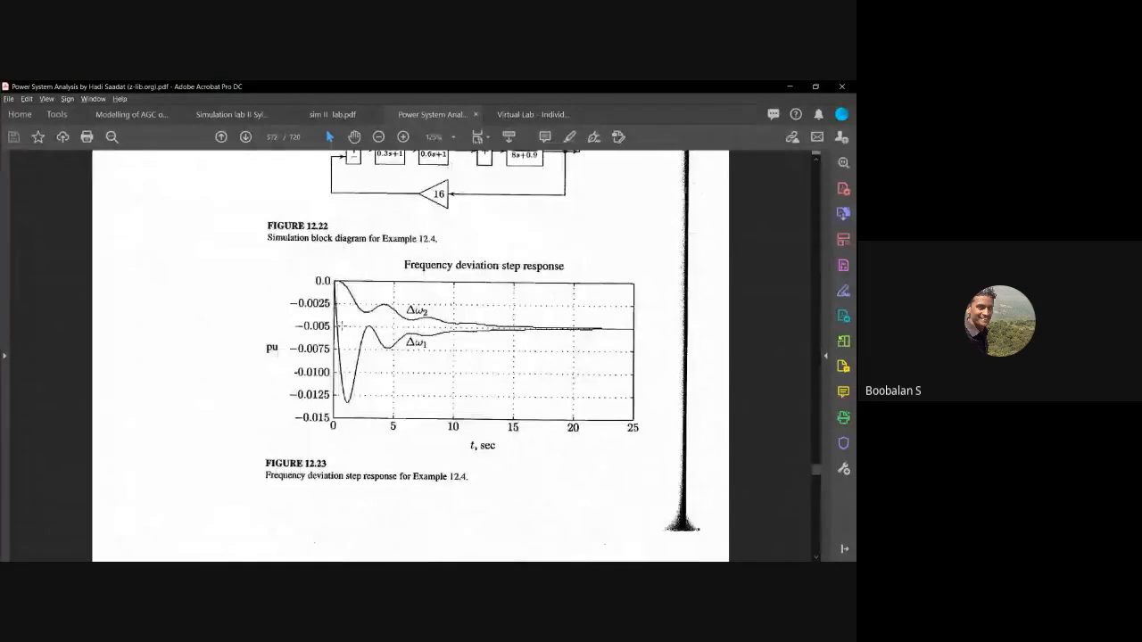
scroll(341, 326, down, 15)
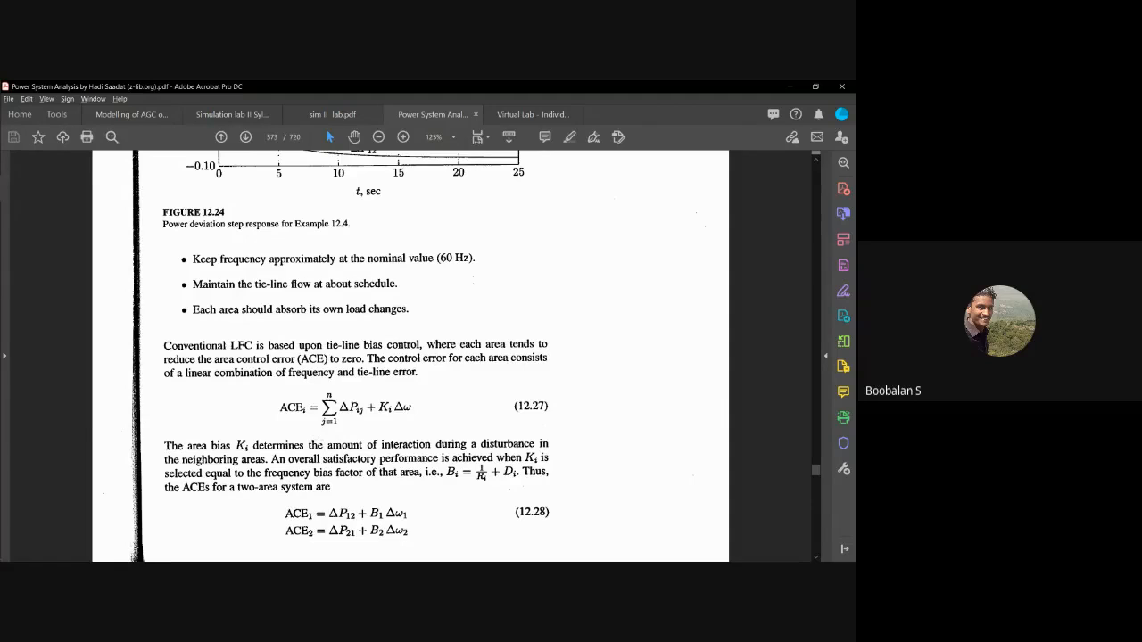
scroll(317, 441, down, 1)
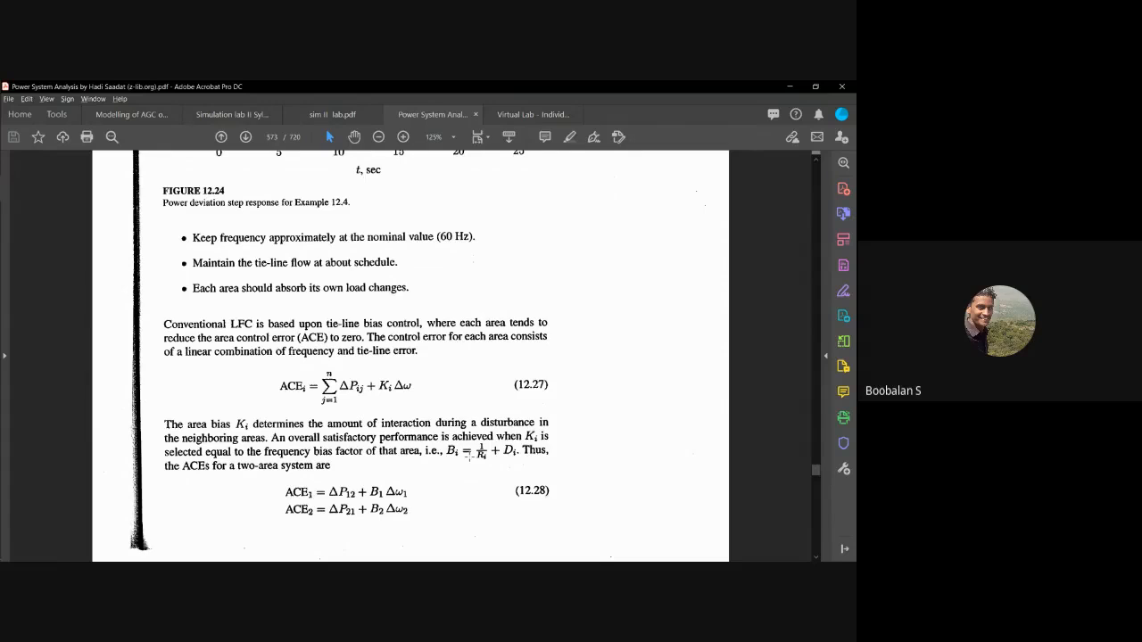
scroll(467, 453, down, 1)
- Show the tie line bias control slide and circle LFC, tie line bias control and the ACE equation
key(alt+Tab)
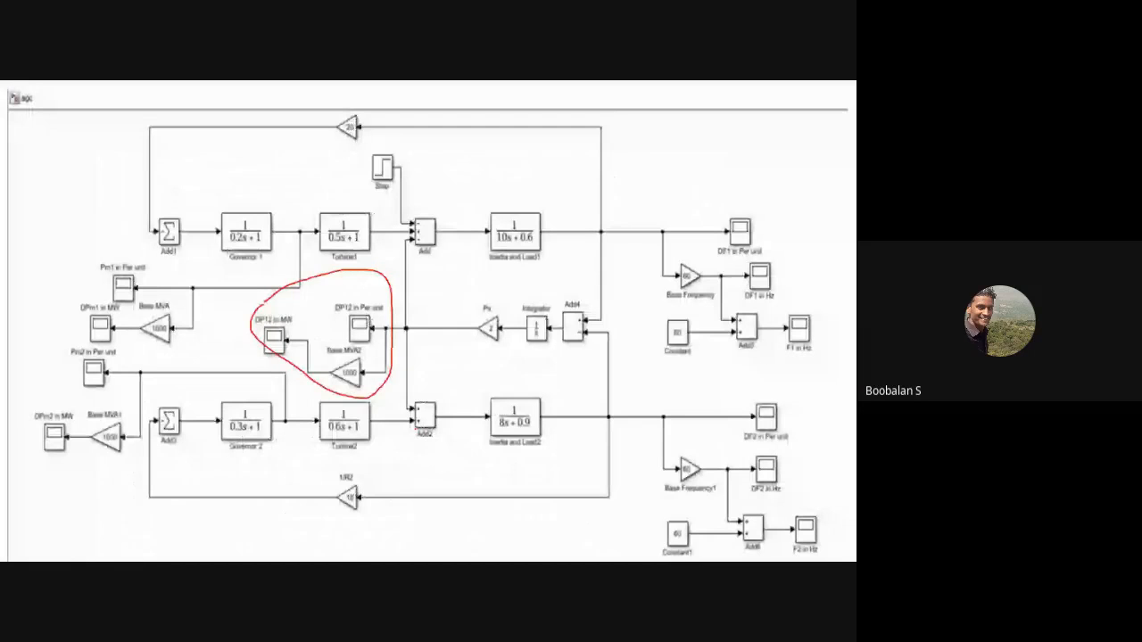
key(Right)
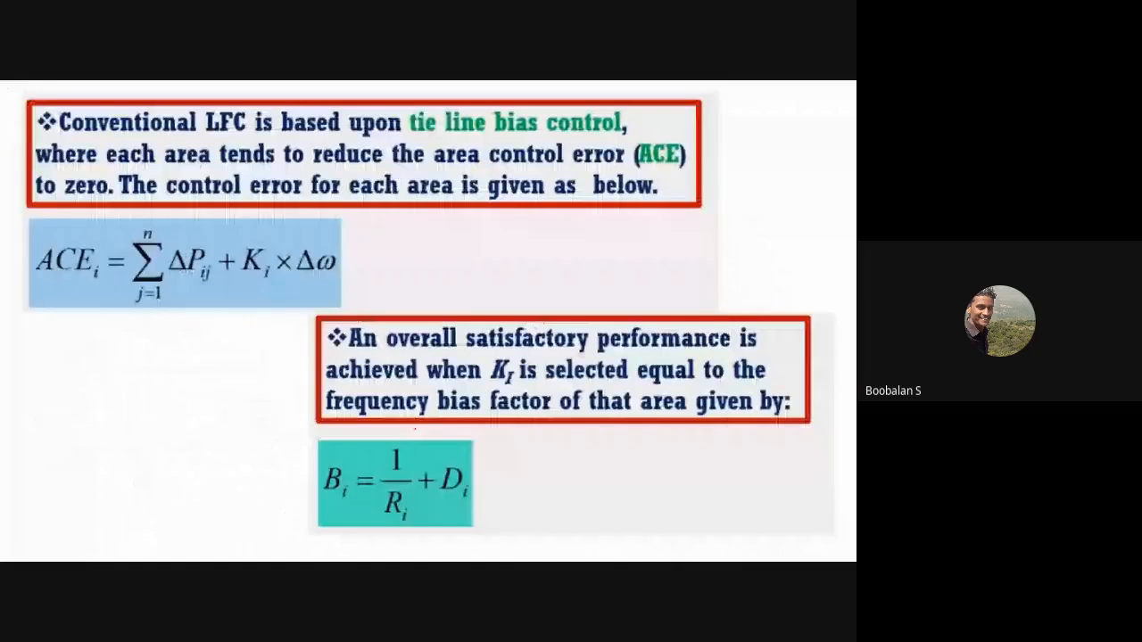
mouse_move(198, 140)
mouse_down()
mouse_move(246, 131)
mouse_move(211, 102)
mouse_move(200, 134)
mouse_up()
mouse_move(409, 139)
mouse_down()
mouse_move(683, 142)
mouse_move(599, 99)
mouse_move(410, 118)
mouse_up()
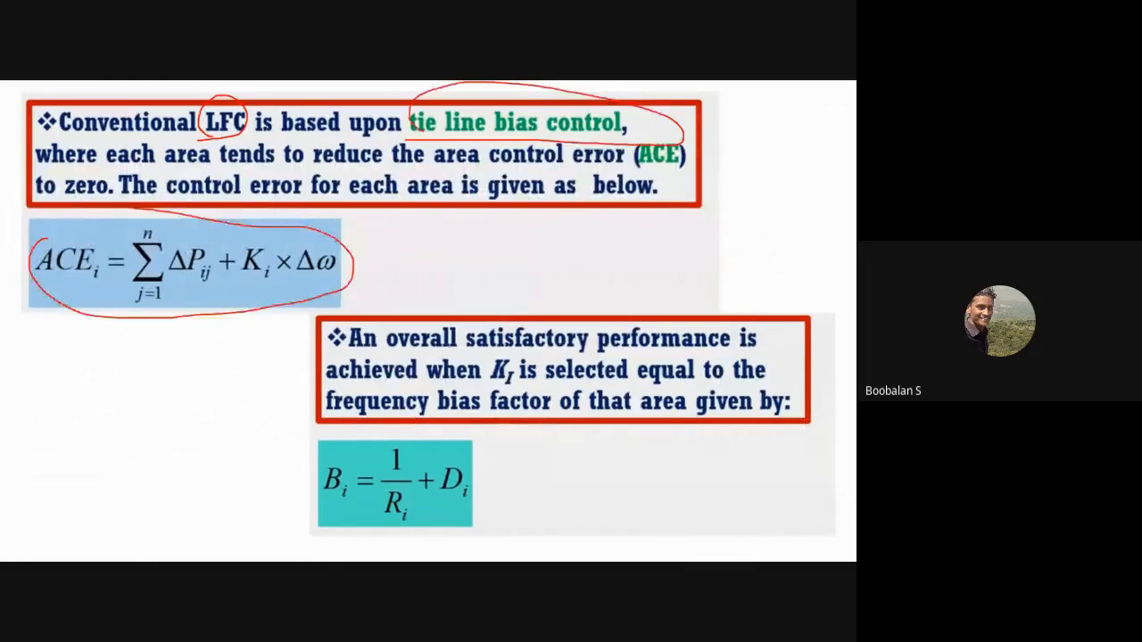
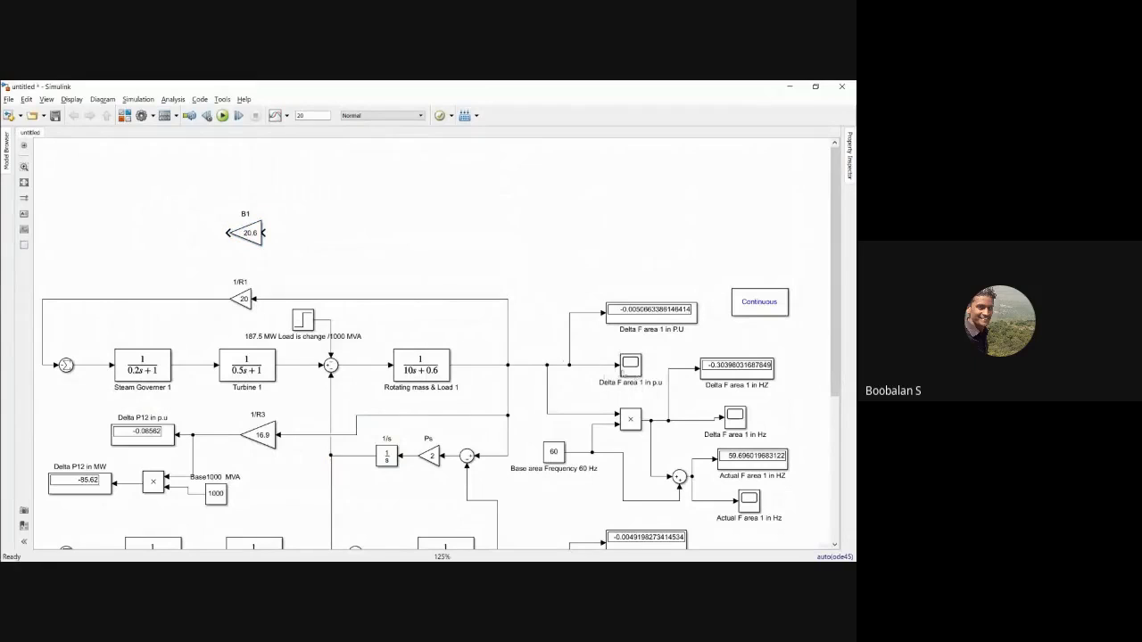
- In the Simulink model, feed the B1 gain from area 1's frequency feedback line and copy the 1/R2 gain below the original
drag(263, 233, 507, 297)
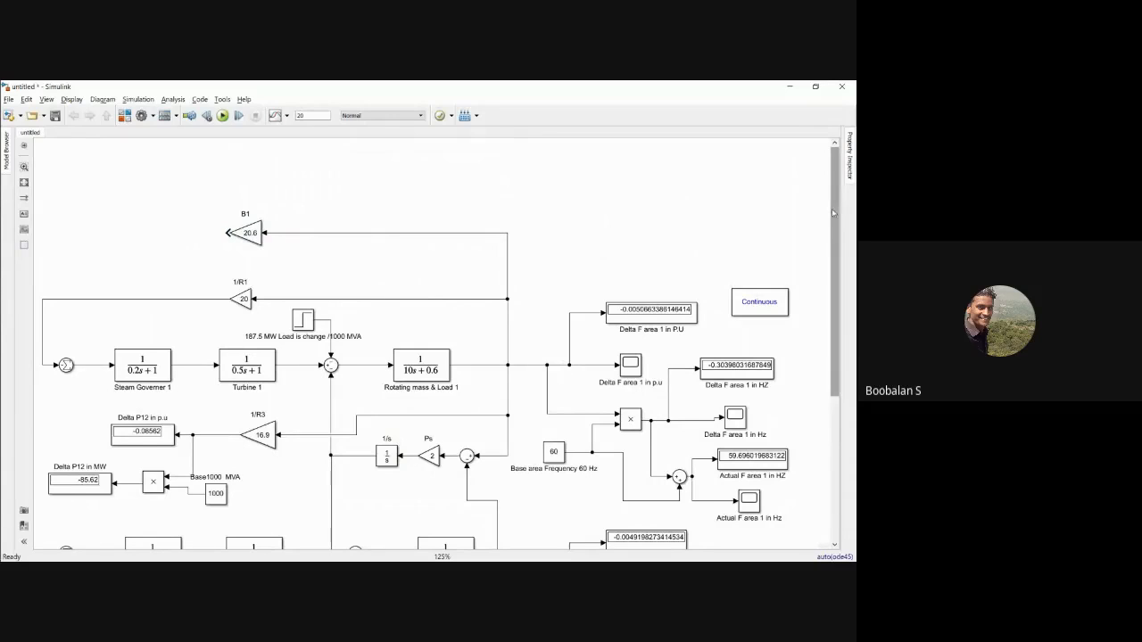
drag(832, 207, 845, 342)
drag(282, 396, 282, 449)
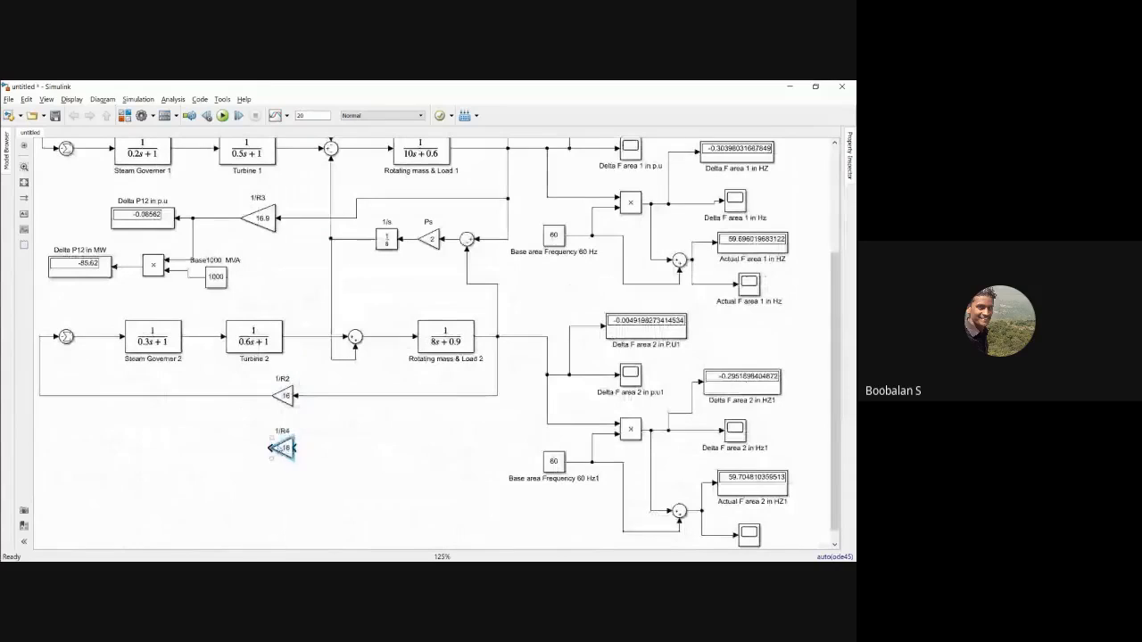
- Rename the gain block below 1/R2 as B2 and connect its input to the area 2 feedback line feeding 1/R2
double_click(287, 431)
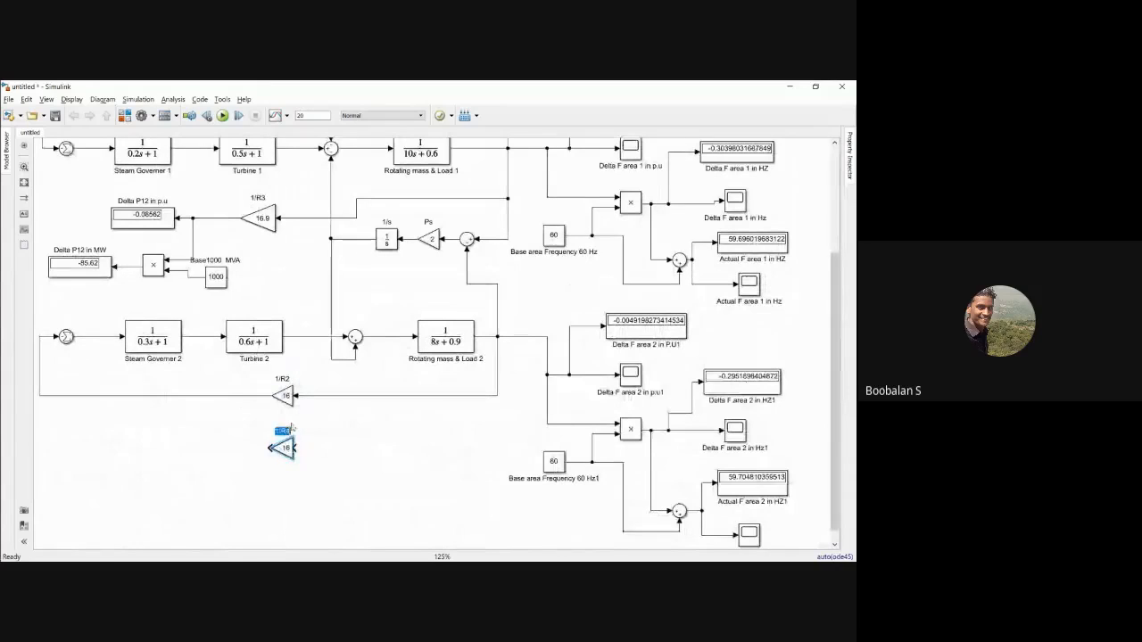
text(B2)
click(316, 431)
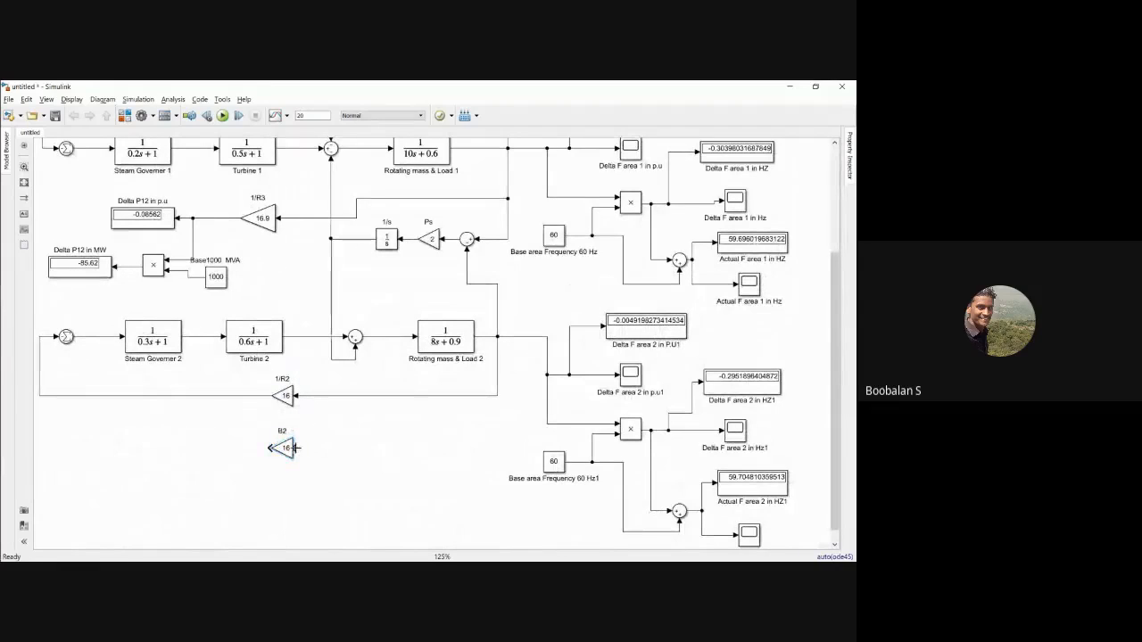
drag(296, 448, 497, 395)
- Set B2's gain to 16.9 and enlarge the block slightly so its value fits inside
key(alt+Tab)
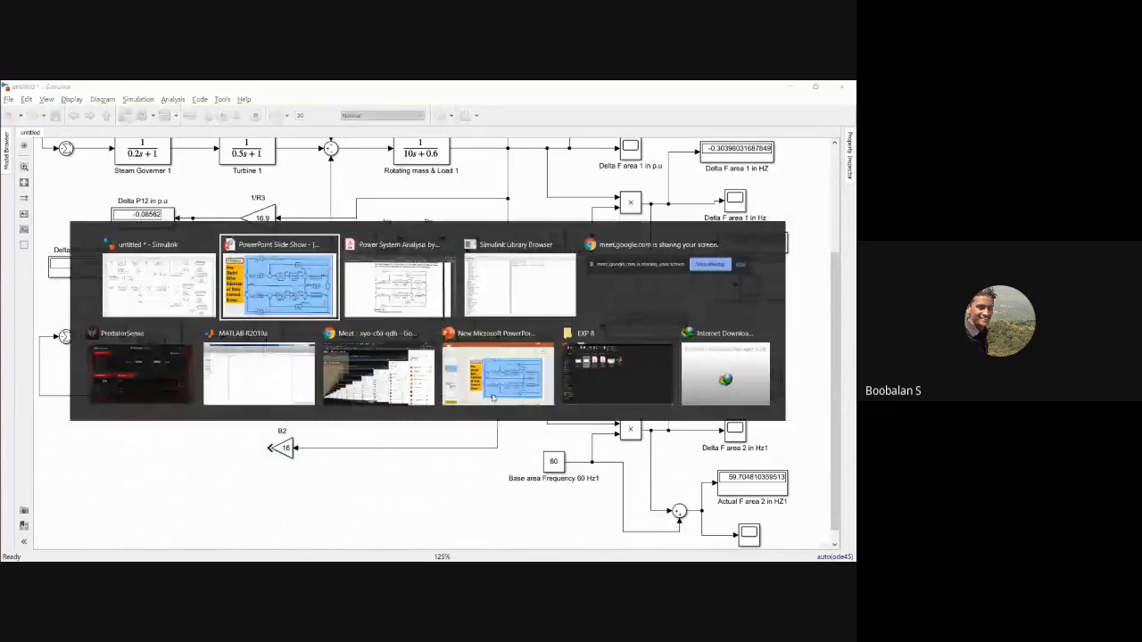
key(Escape)
double_click(281, 447)
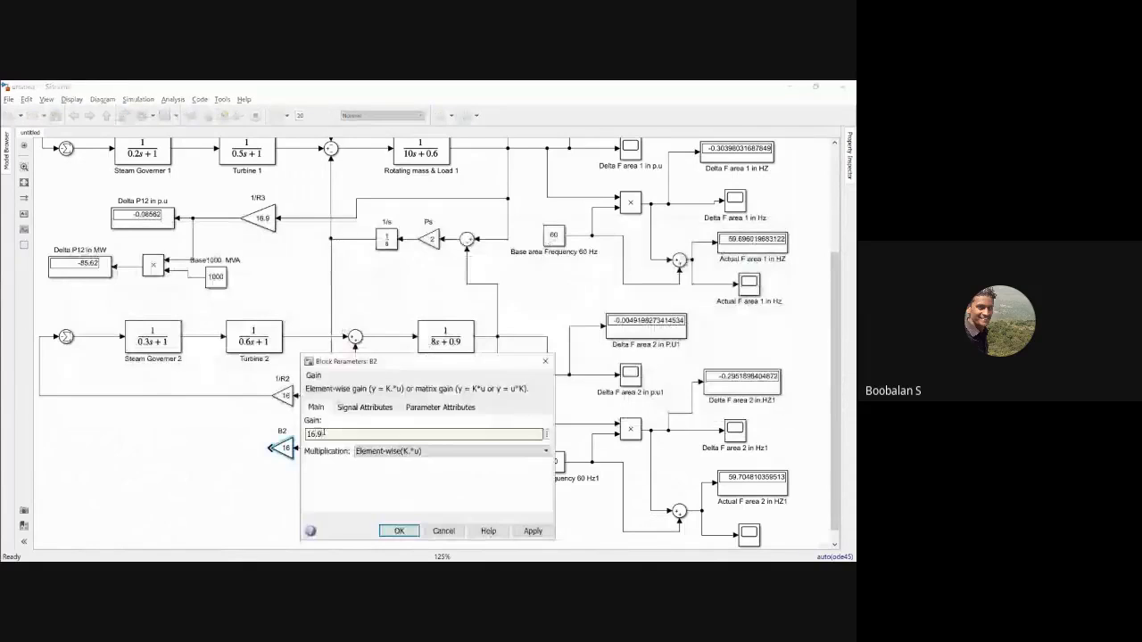
key(Return)
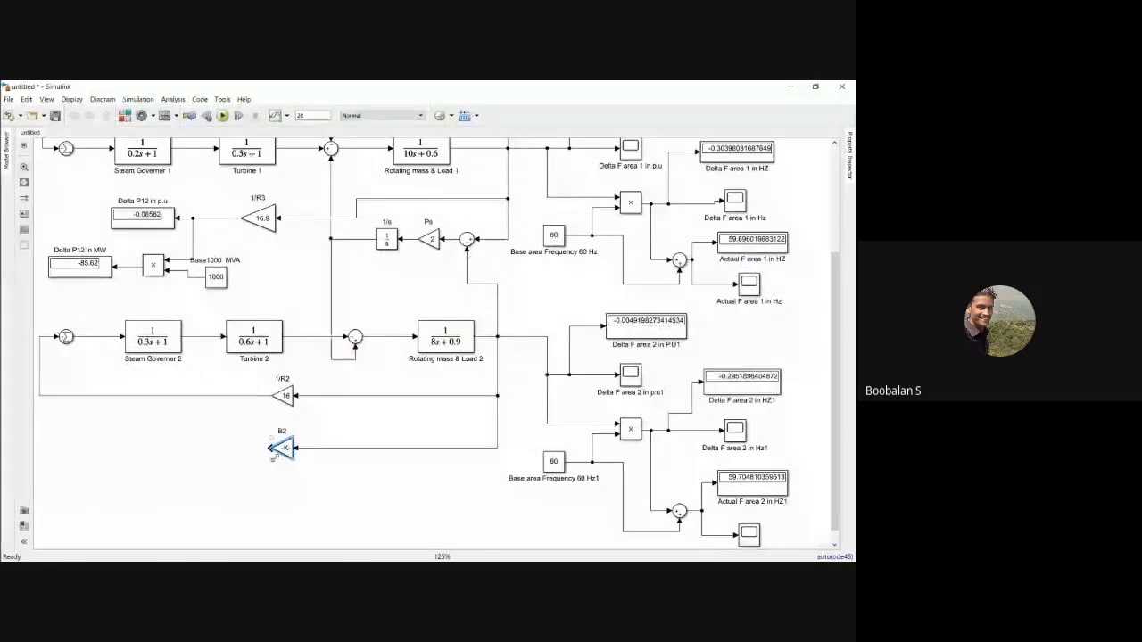
drag(273, 458, 278, 460)
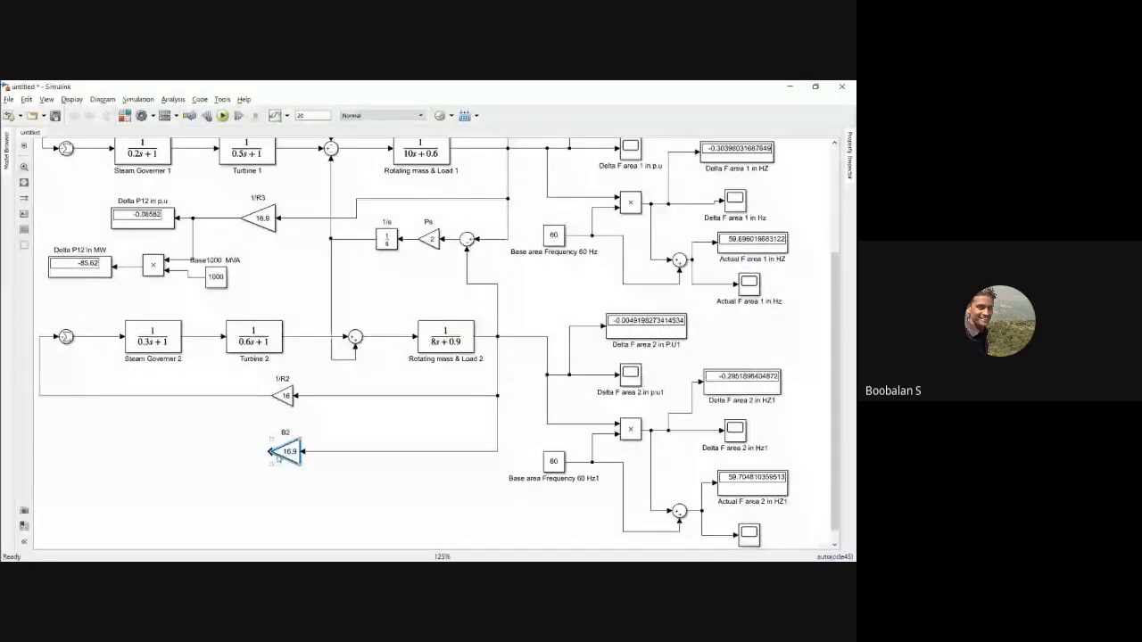
- Switch to the PowerPoint slide show, circle the ACE2 and ACE1 summing junctions on the diagram, and return to Simulink
key(alt+Tab)
drag(175, 364, 168, 368)
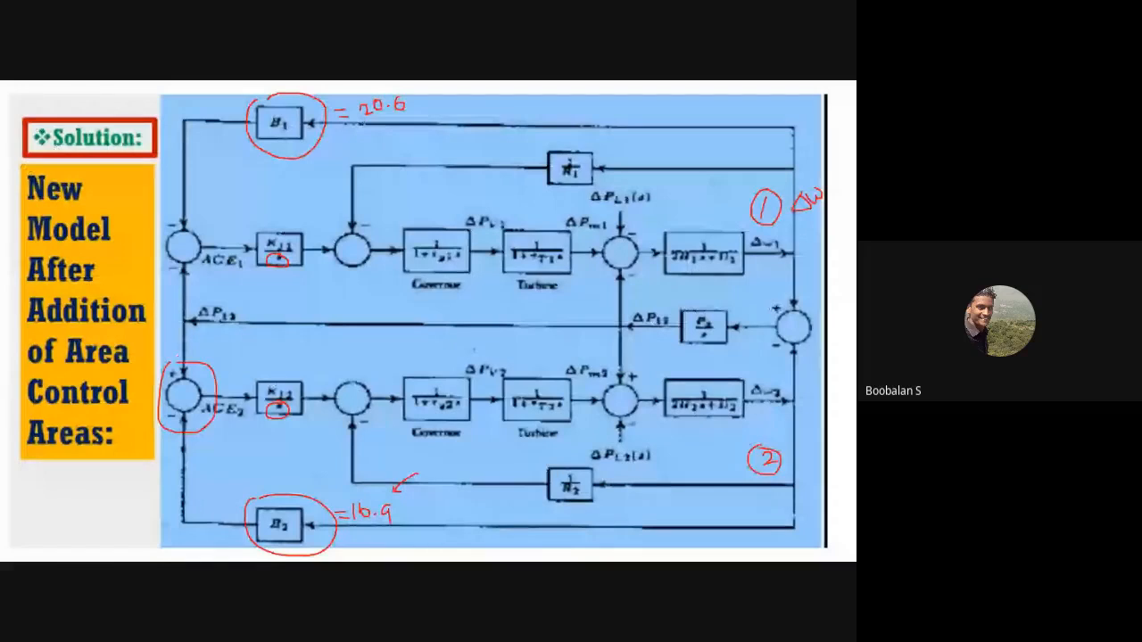
mouse_move(167, 205)
mouse_down()
mouse_move(158, 232)
mouse_move(207, 221)
mouse_move(185, 207)
mouse_up()
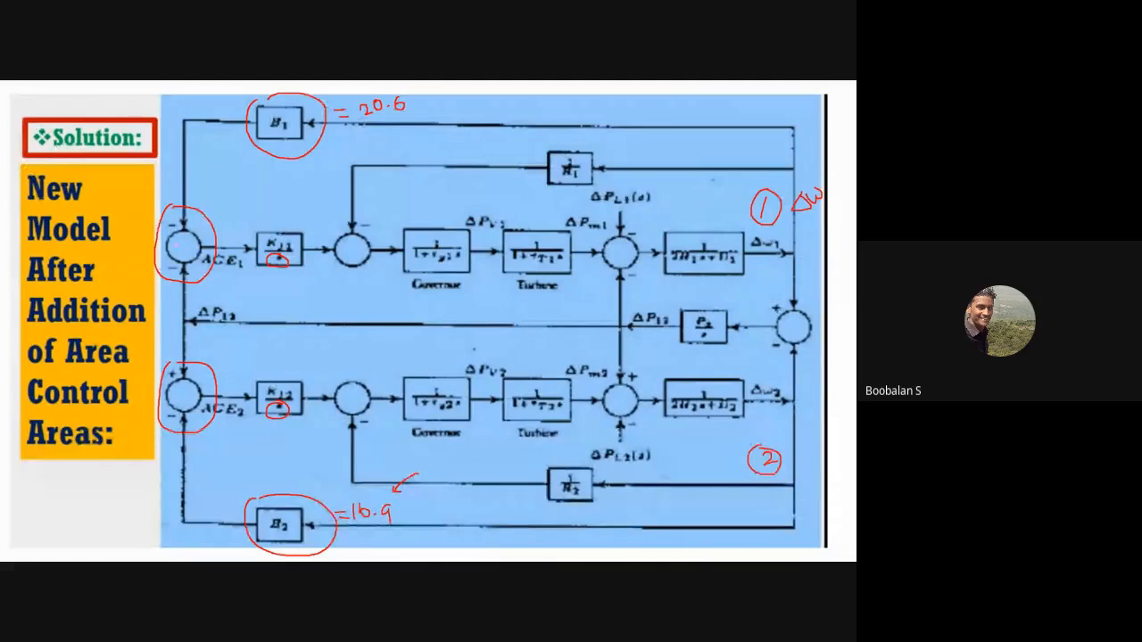
key(alt+Tab)
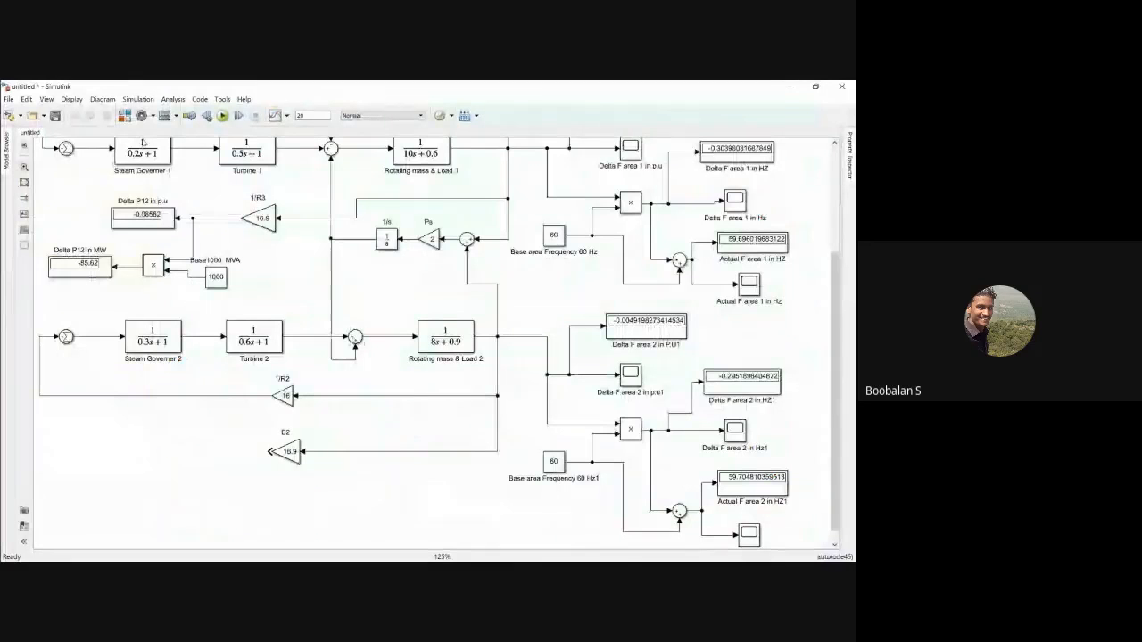
- Add a Sum block from the Simulink Commonly Used Blocks library to the untitled model
click(124, 116)
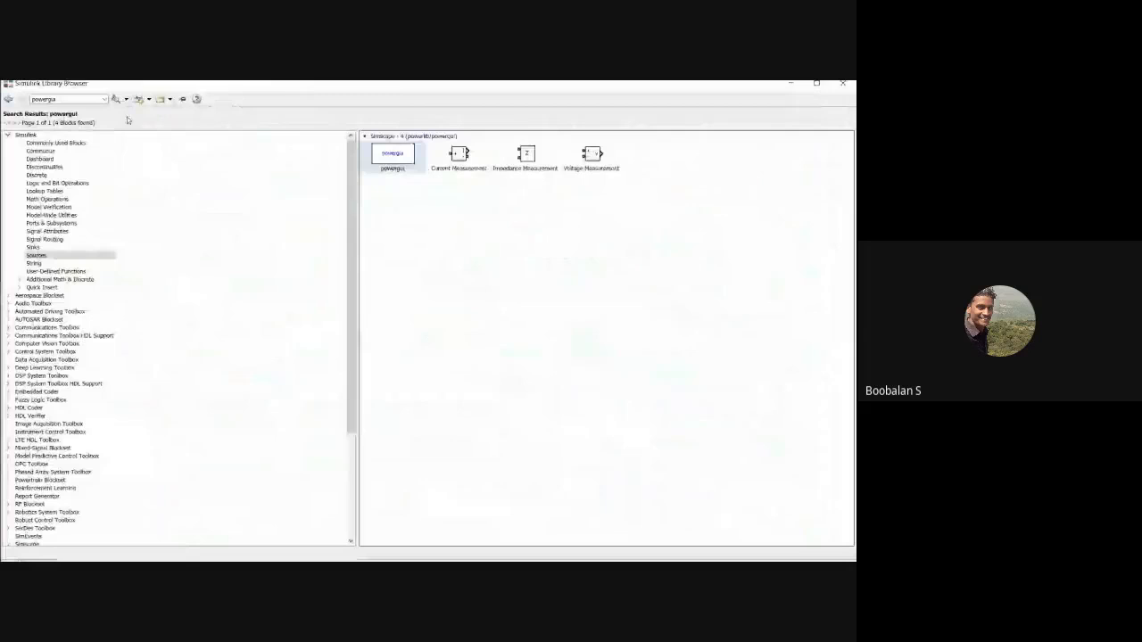
click(54, 144)
click(558, 214)
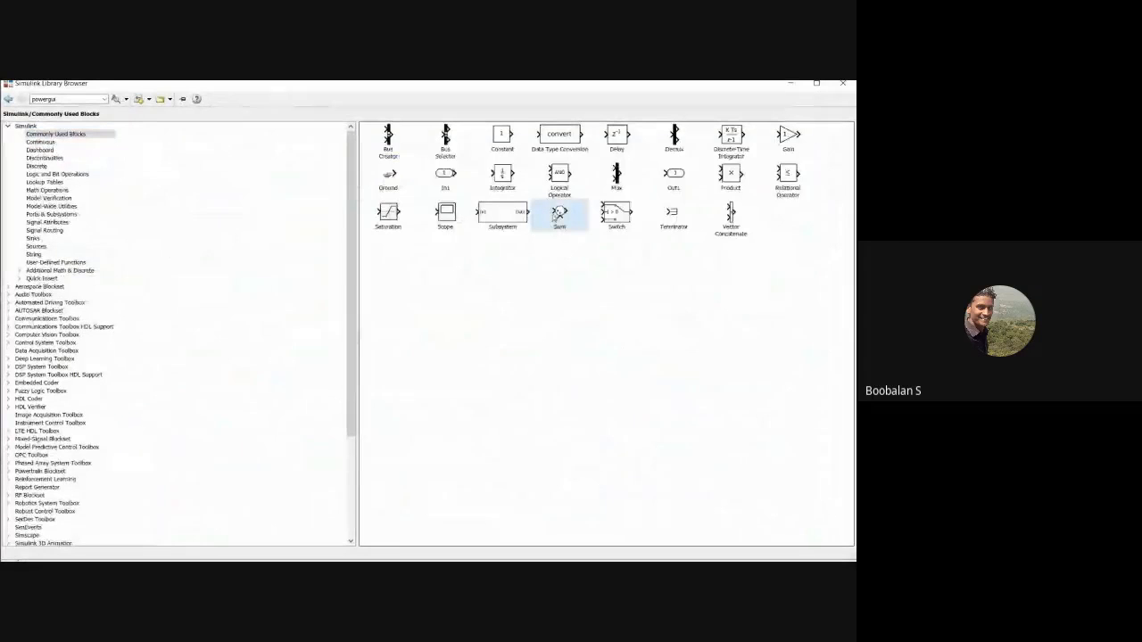
right_click(560, 216)
click(576, 220)
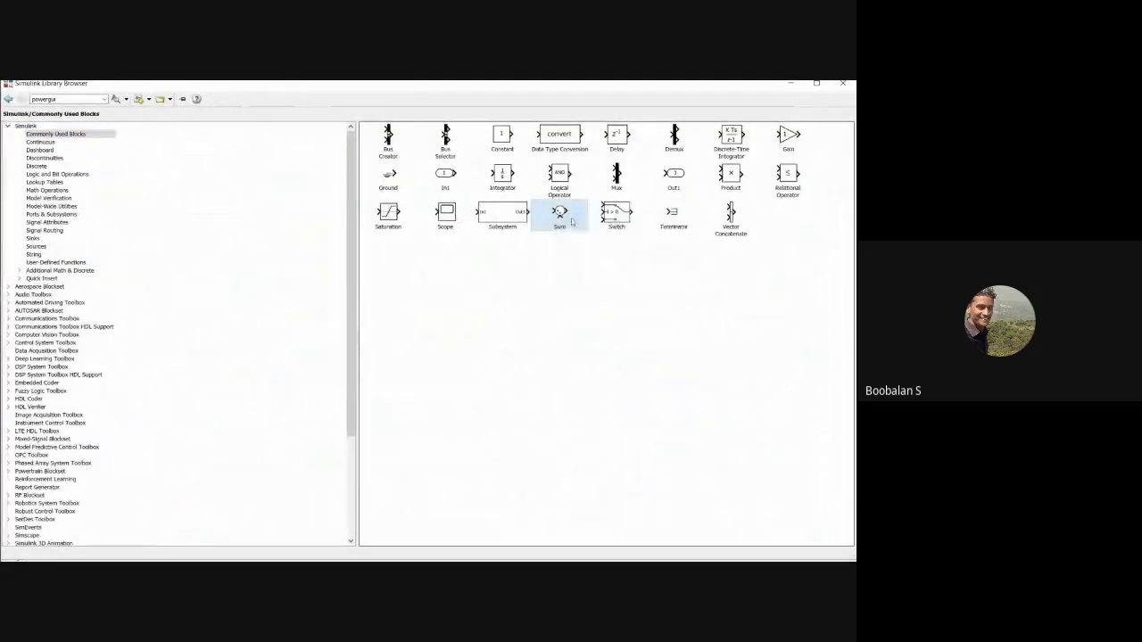
click(789, 84)
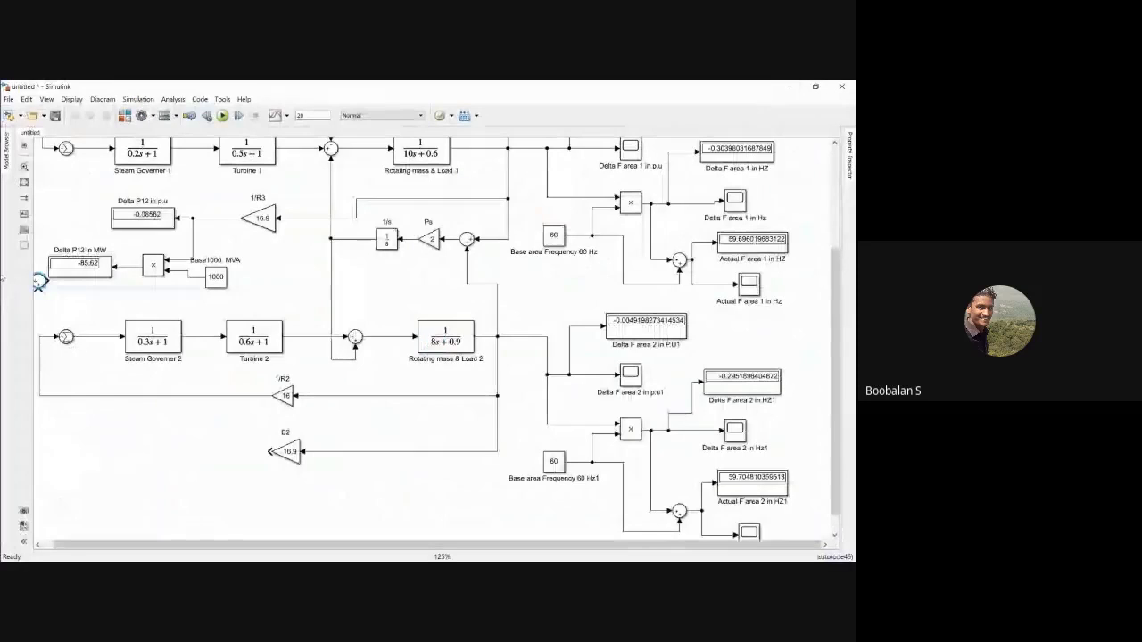
- Place two Sum blocks ahead of the governors, one beside the area 1 governor summing junction and one beside area 2's
drag(38, 282, 117, 250)
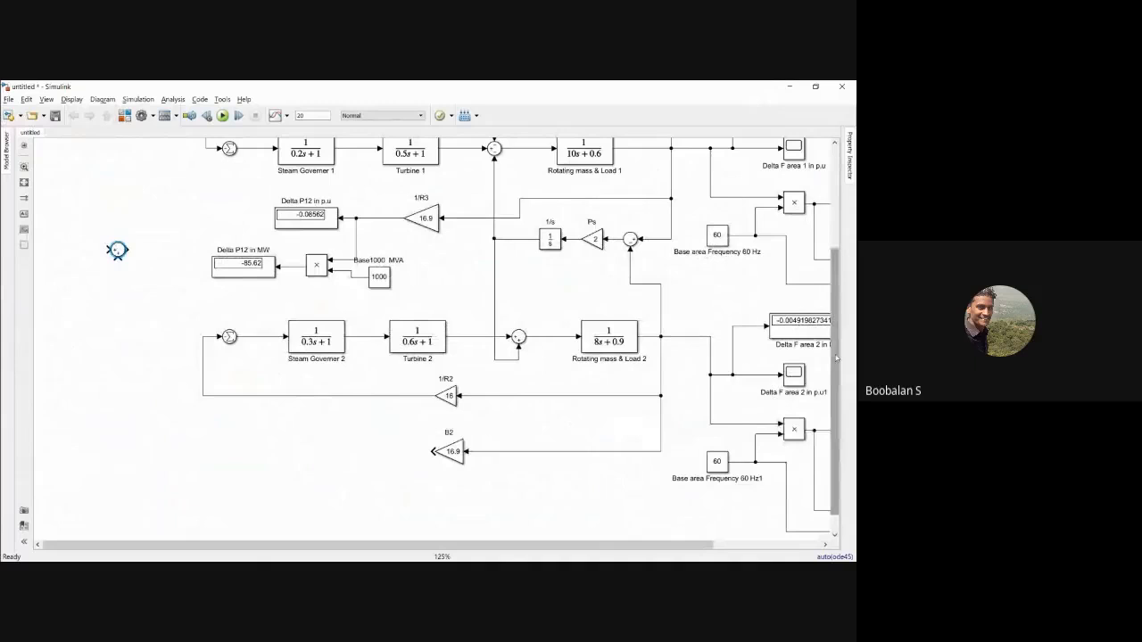
drag(835, 358, 836, 286)
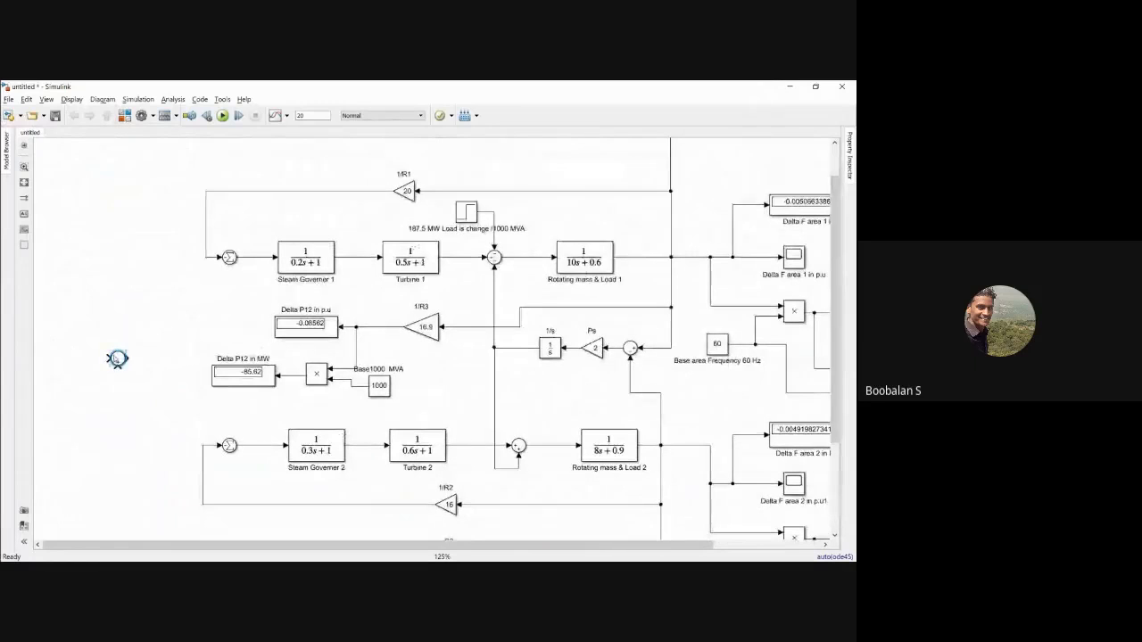
drag(117, 360, 98, 260)
click(86, 305)
- Switch to the PowerPoint slide show, draw arrows from B2 and B1 towards their ACE summing junctions, and return to Simulink
key(alt+Tab)
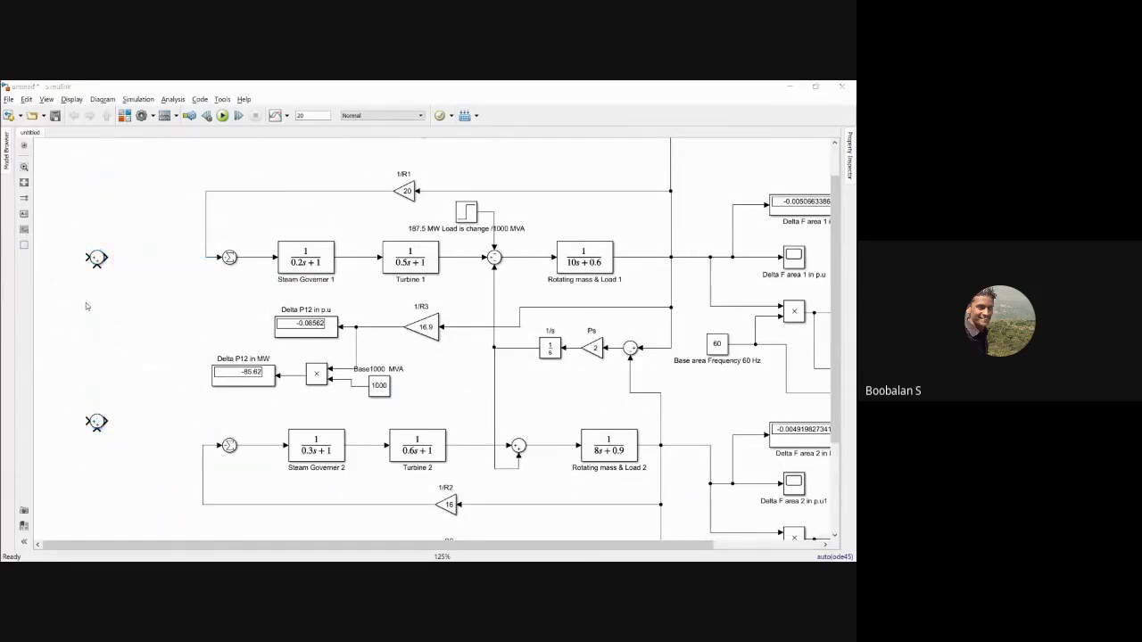
key(alt+Tab)
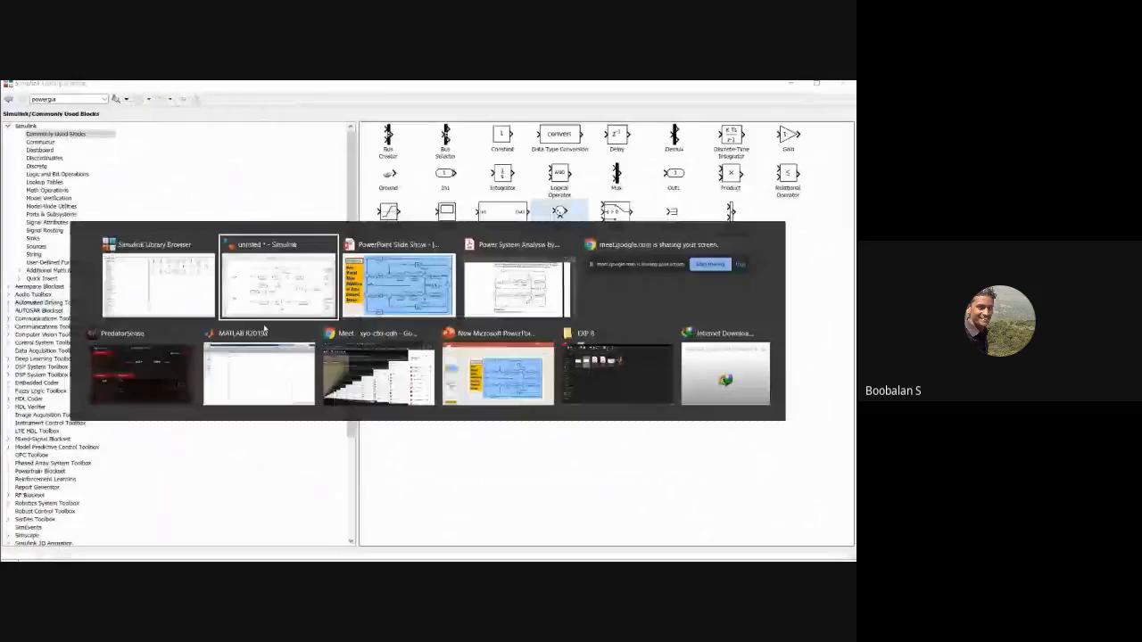
key(alt+Tab)
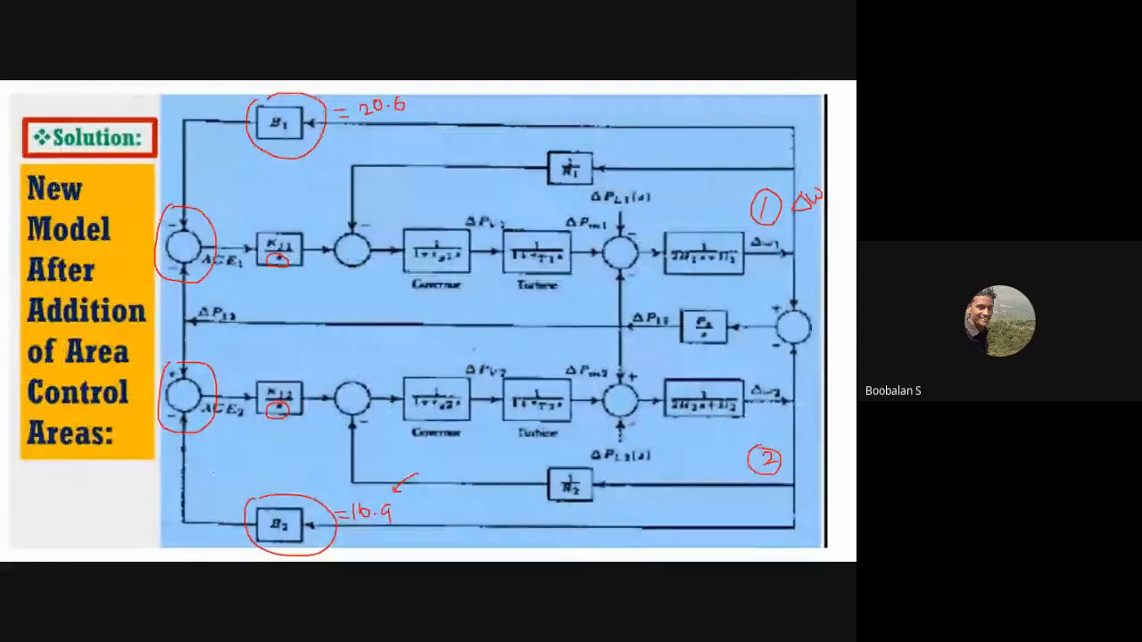
drag(193, 445, 203, 444)
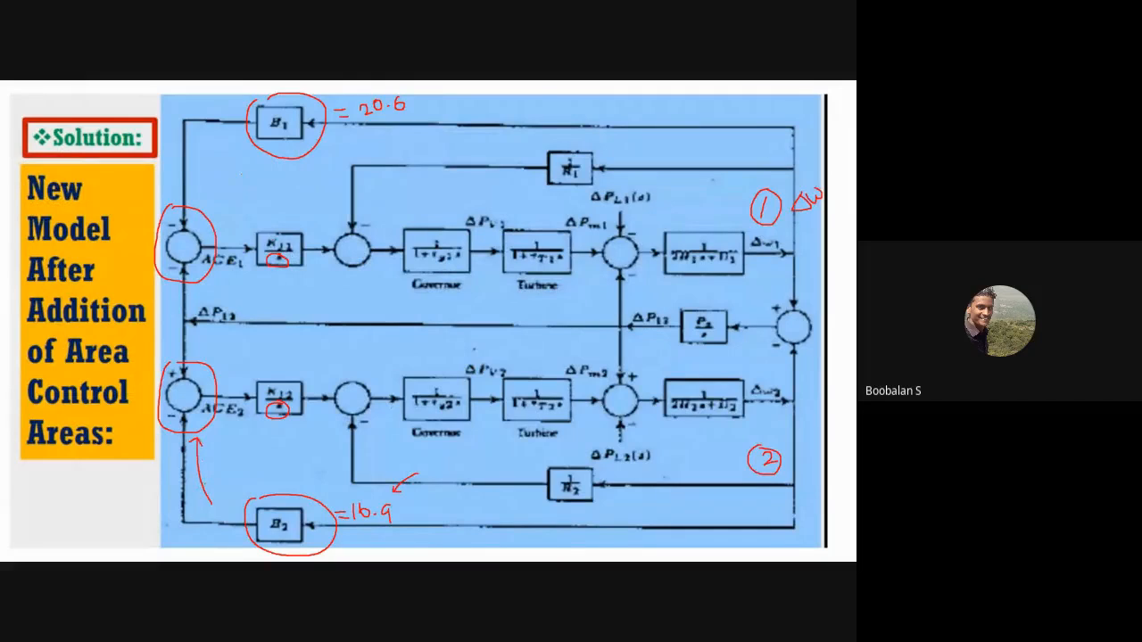
mouse_move(230, 132)
mouse_down()
mouse_move(216, 139)
mouse_move(203, 192)
mouse_move(210, 185)
mouse_up()
key(alt+Tab)
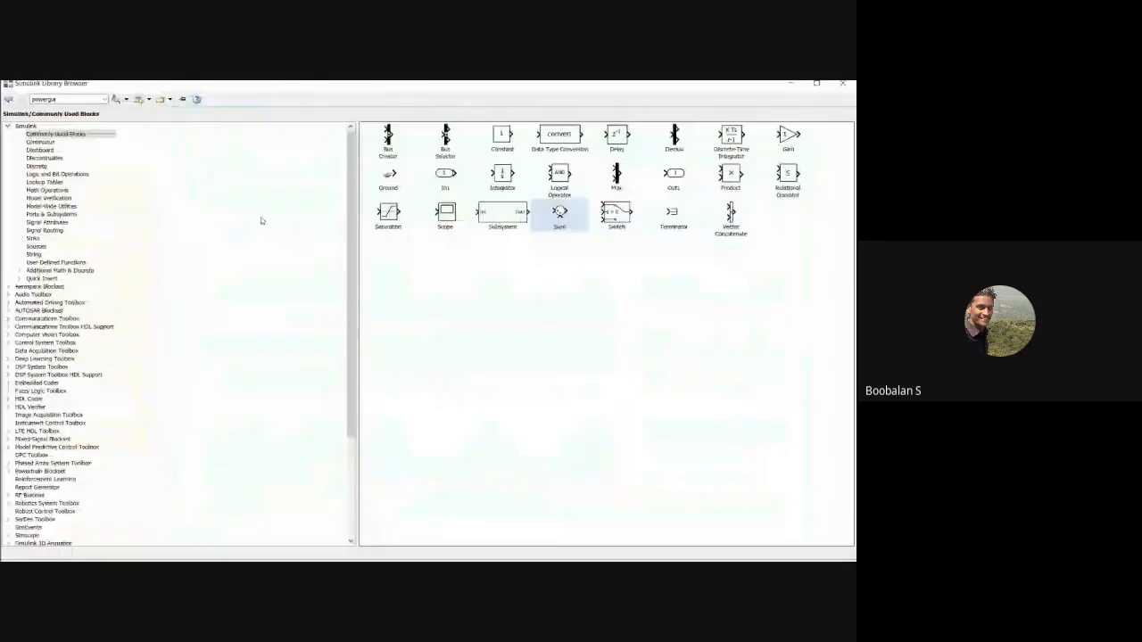
key(alt+Tab)
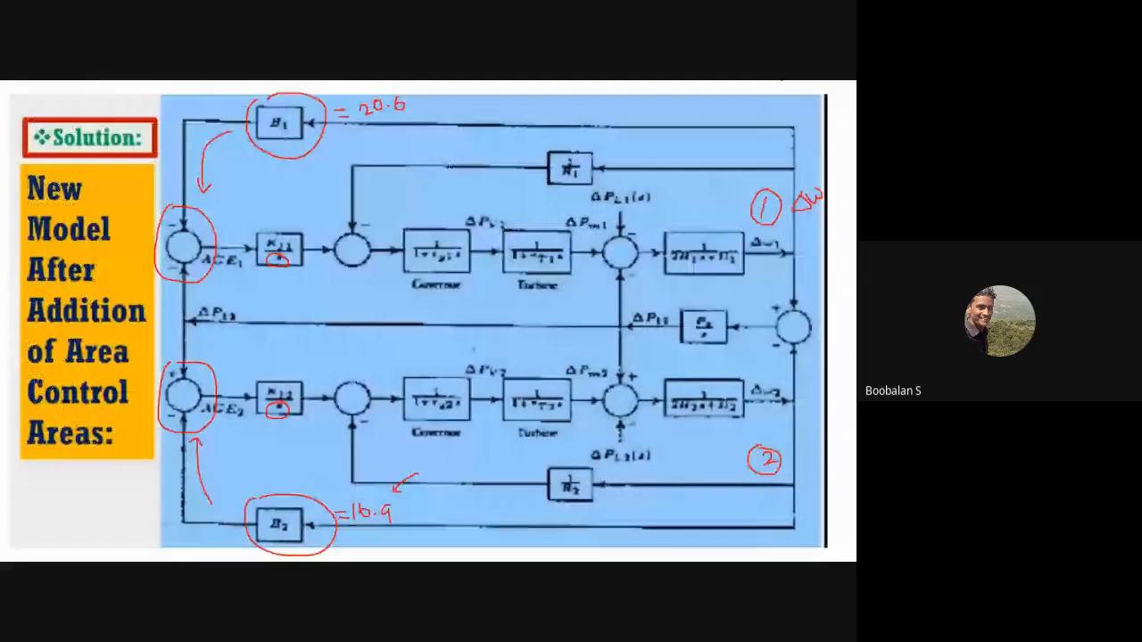
key(alt+Tab)
key(alt+Tab)
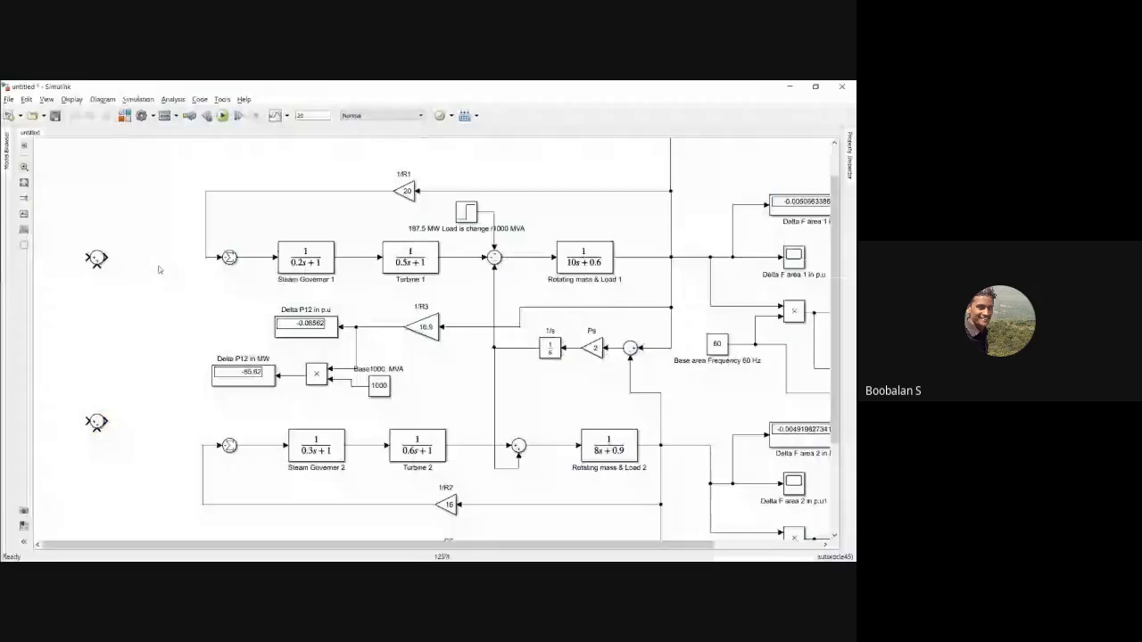
- Set the list of signs of the new area 1 Sum block to +-
double_click(97, 258)
double_click(137, 272)
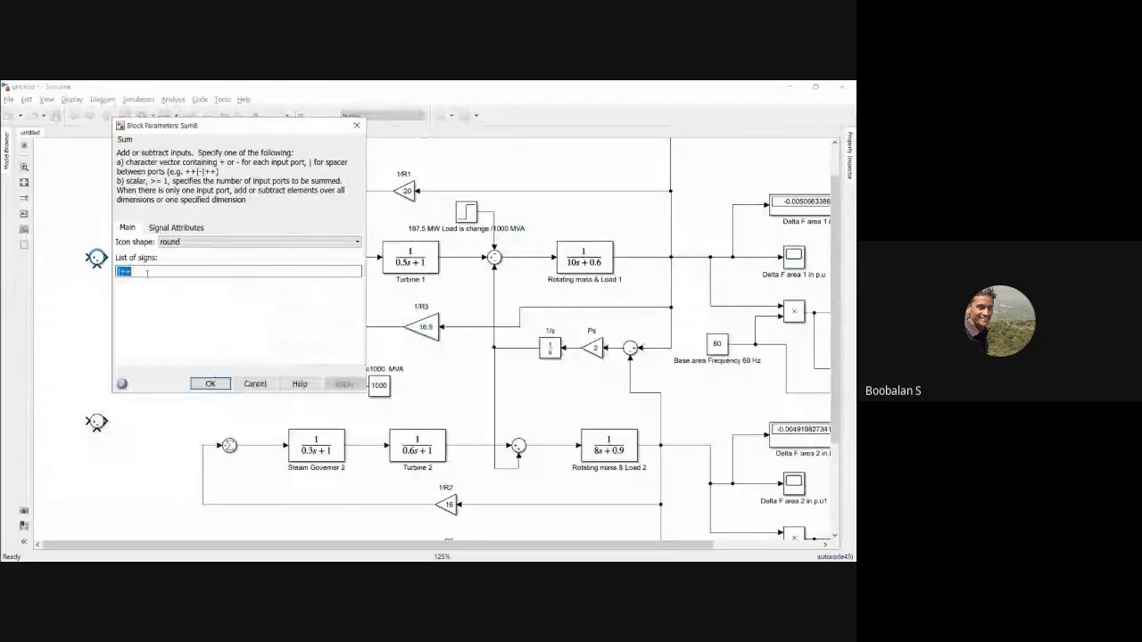
text(+-)
key(Return)
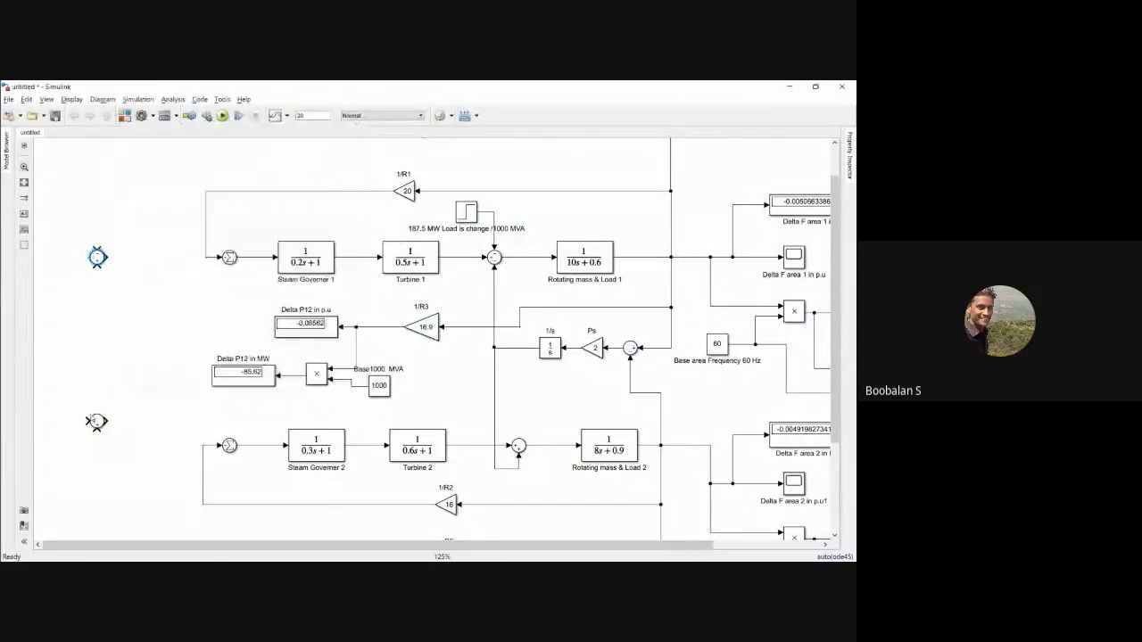
- Set the list of signs of the new area 2 Sum block to -+
double_click(97, 422)
double_click(138, 434)
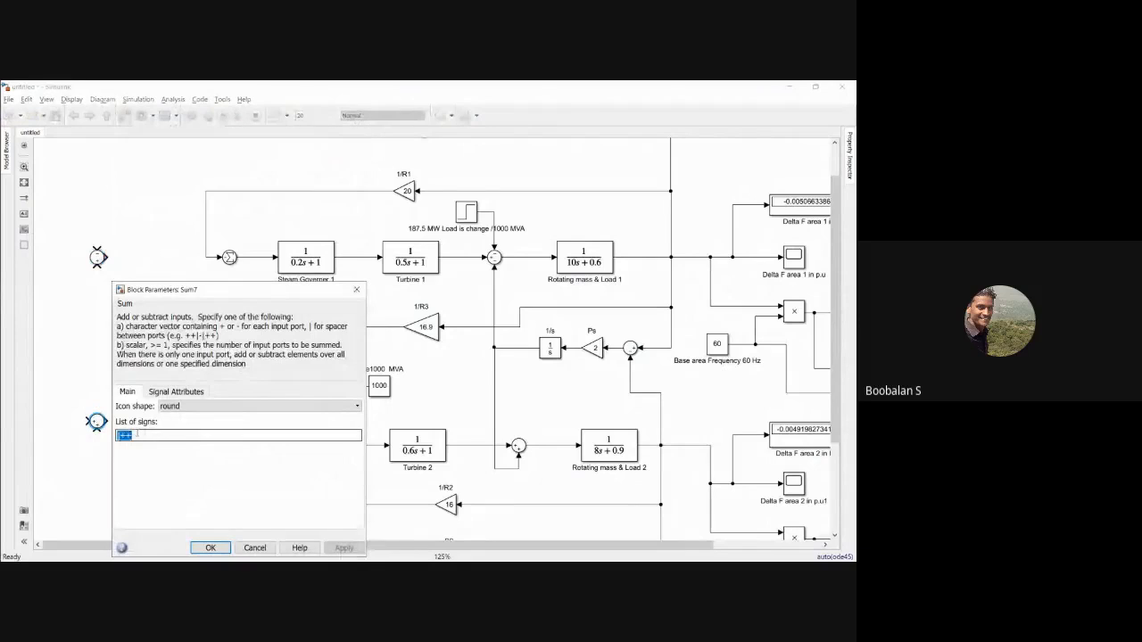
text(-+)
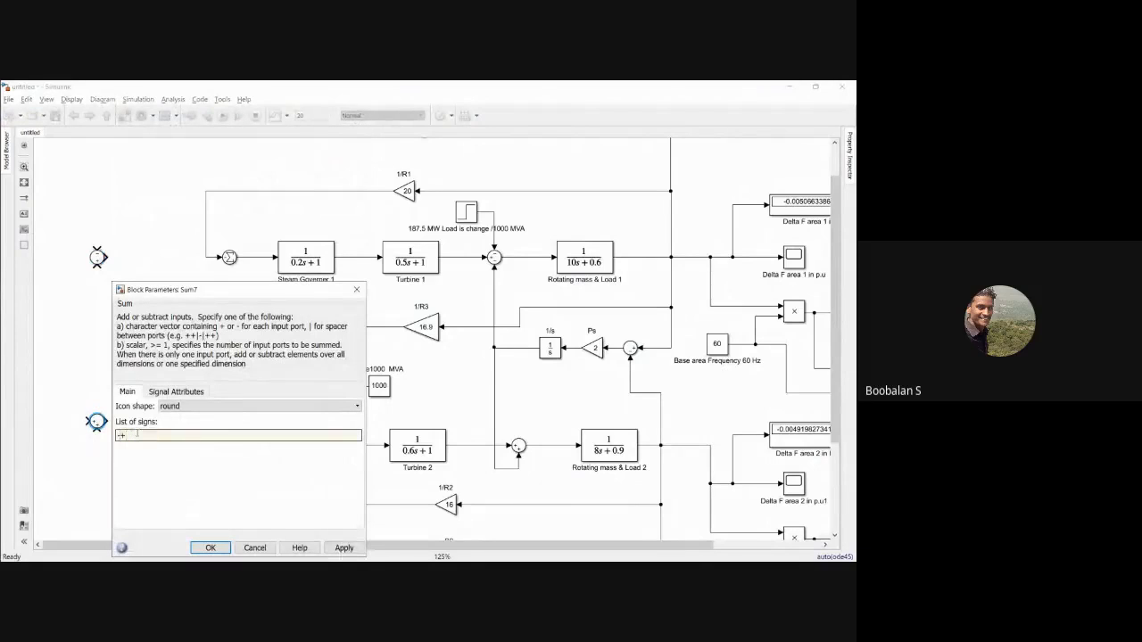
key(Return)
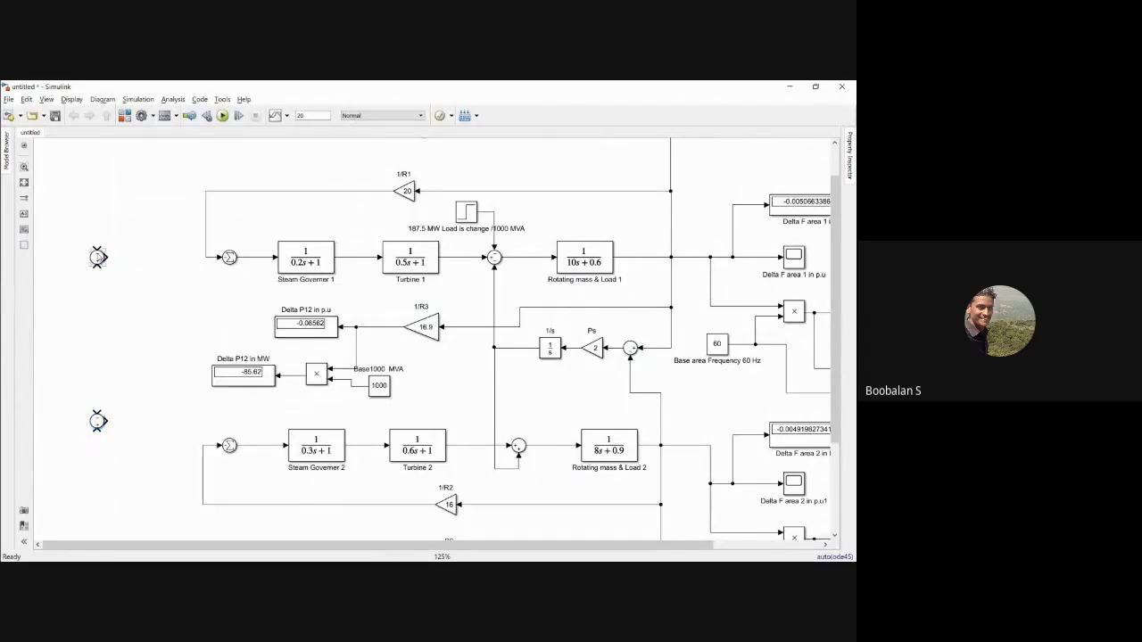
- Connect B1's output to the upper input of the new area 1 Sum block
drag(97, 246, 394, 215)
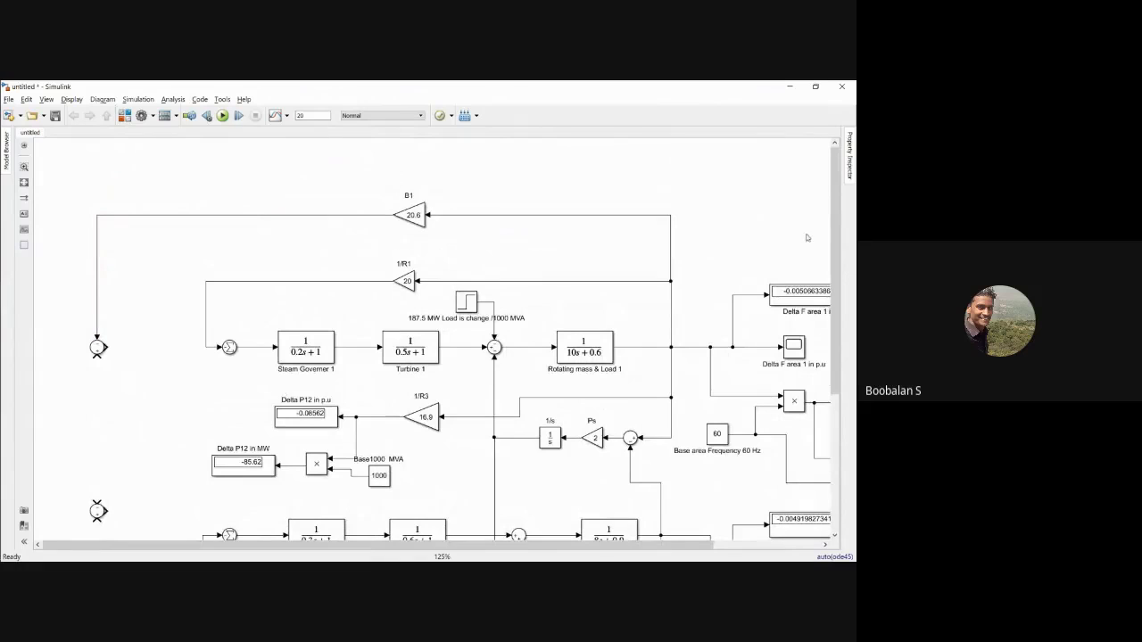
- Set the new area 2 Sum block's list of signs to -- and connect B2's output to its lower input
drag(836, 234, 837, 363)
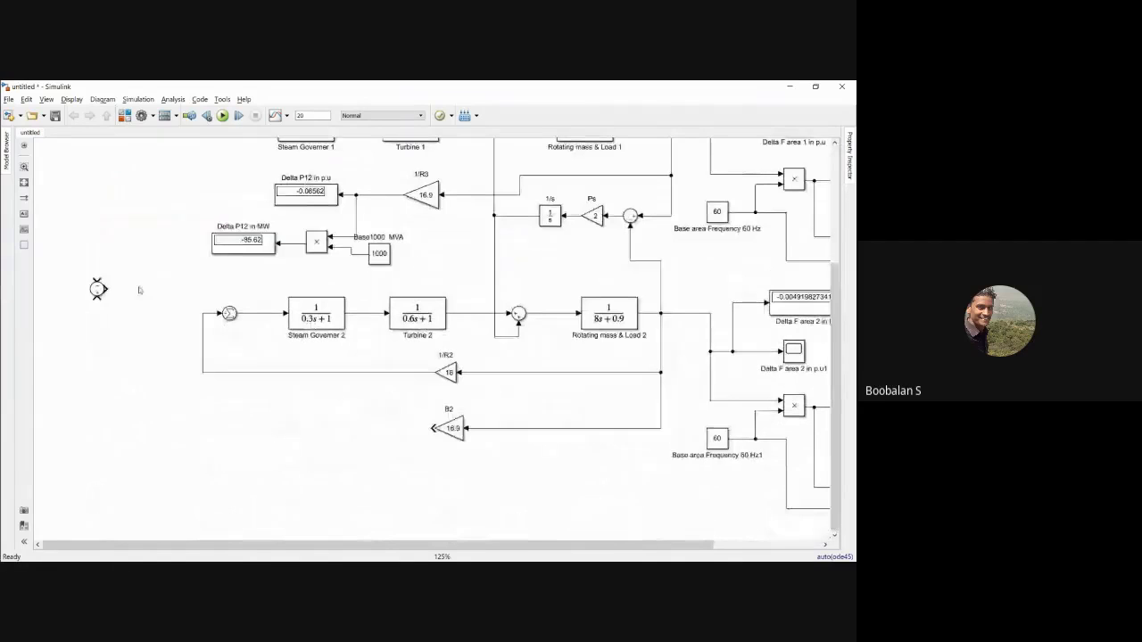
double_click(98, 288)
double_click(127, 304)
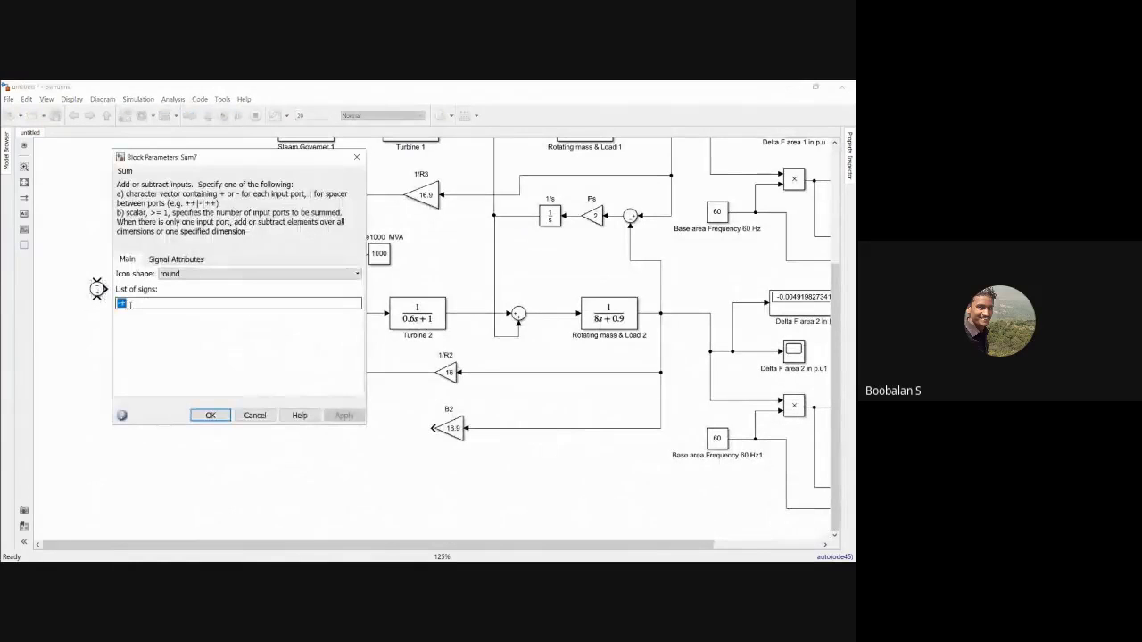
text(--)
key(Return)
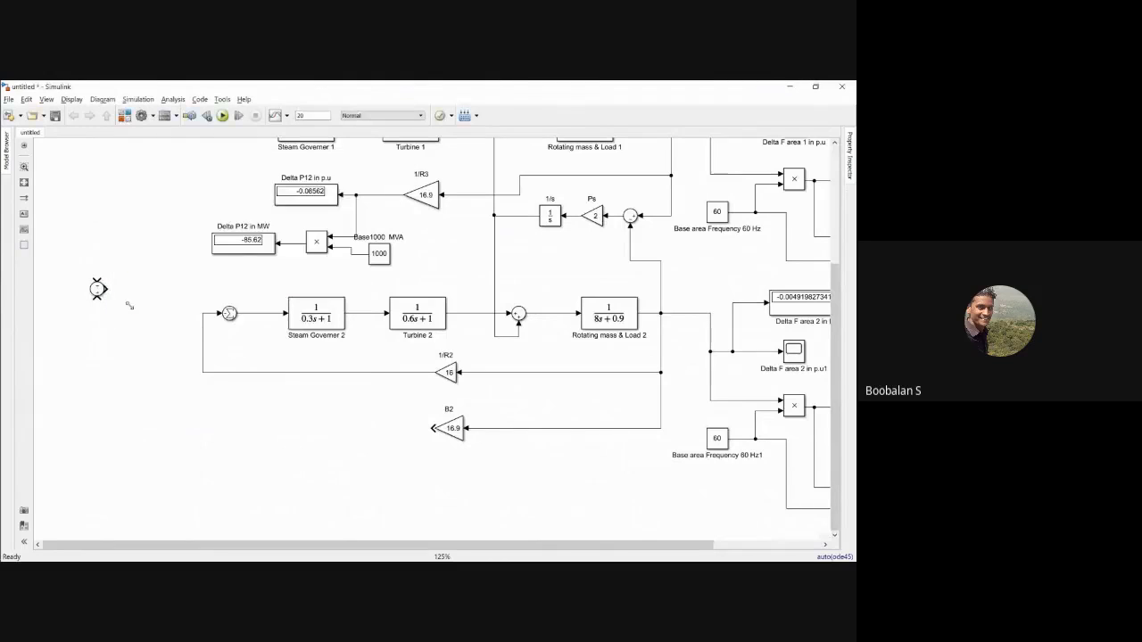
mouse_move(432, 428)
mouse_down()
mouse_move(161, 401)
mouse_move(97, 297)
mouse_up()
- Switch to the PowerPoint slide show, circle "Area Control Areas" and the input signs of both ACE junctions, and return to Simulink
drag(838, 275, 837, 174)
key(alt+Tab)
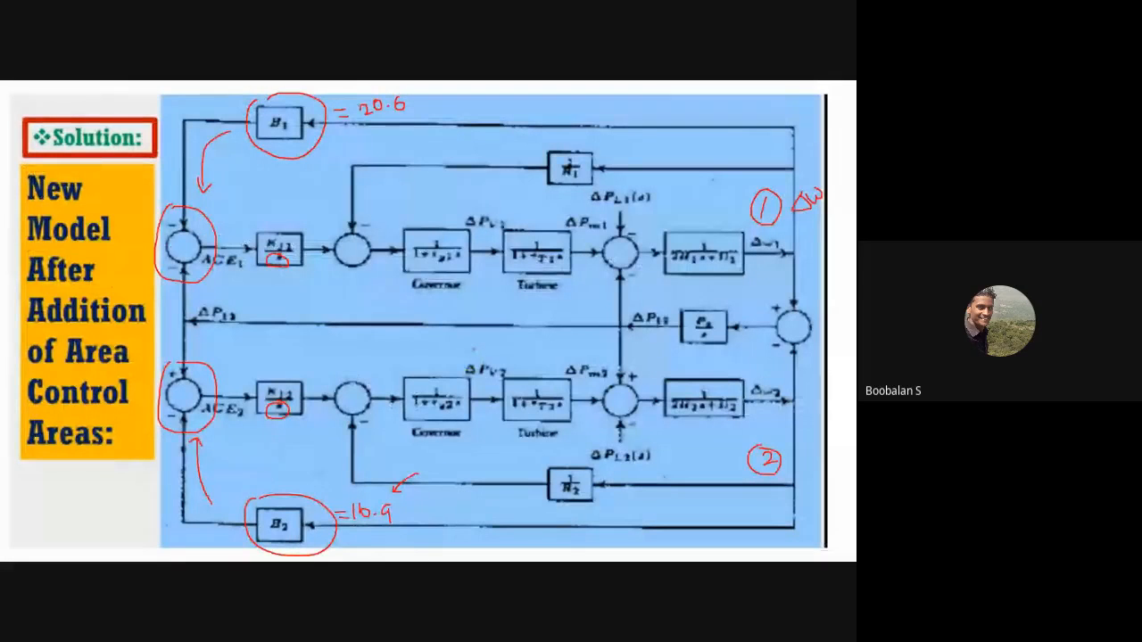
mouse_move(78, 336)
mouse_down()
mouse_move(51, 379)
mouse_move(32, 382)
mouse_move(27, 441)
mouse_move(134, 357)
mouse_move(71, 338)
mouse_up()
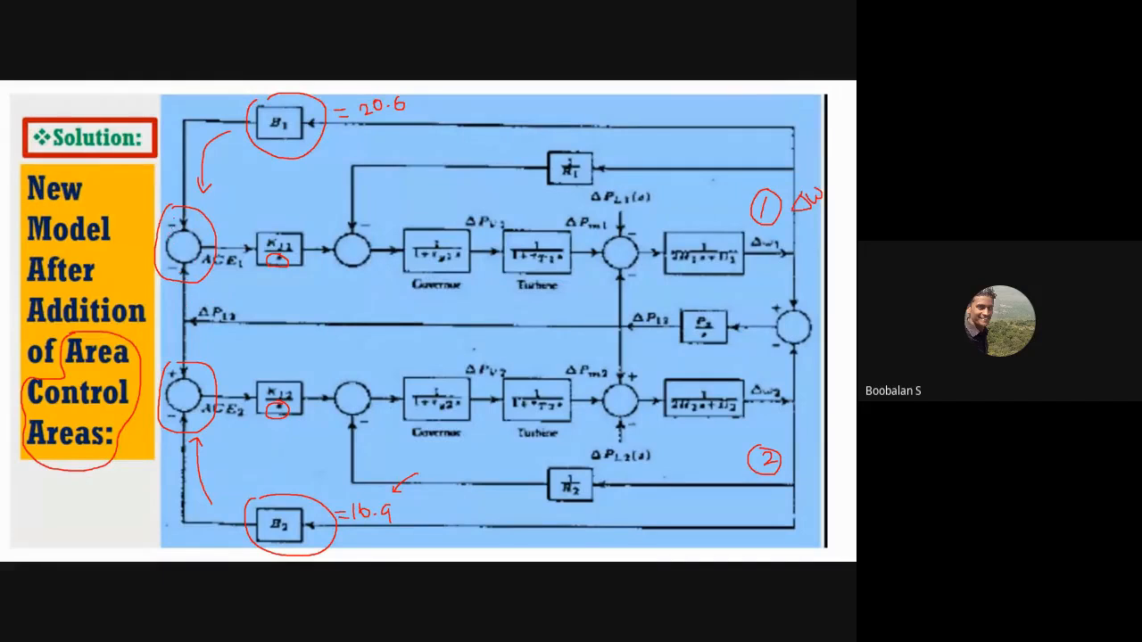
mouse_move(171, 218)
mouse_down()
mouse_move(166, 278)
mouse_move(184, 268)
mouse_up()
drag(162, 378, 179, 362)
mouse_move(167, 411)
mouse_down()
mouse_move(157, 432)
mouse_move(180, 433)
mouse_up()
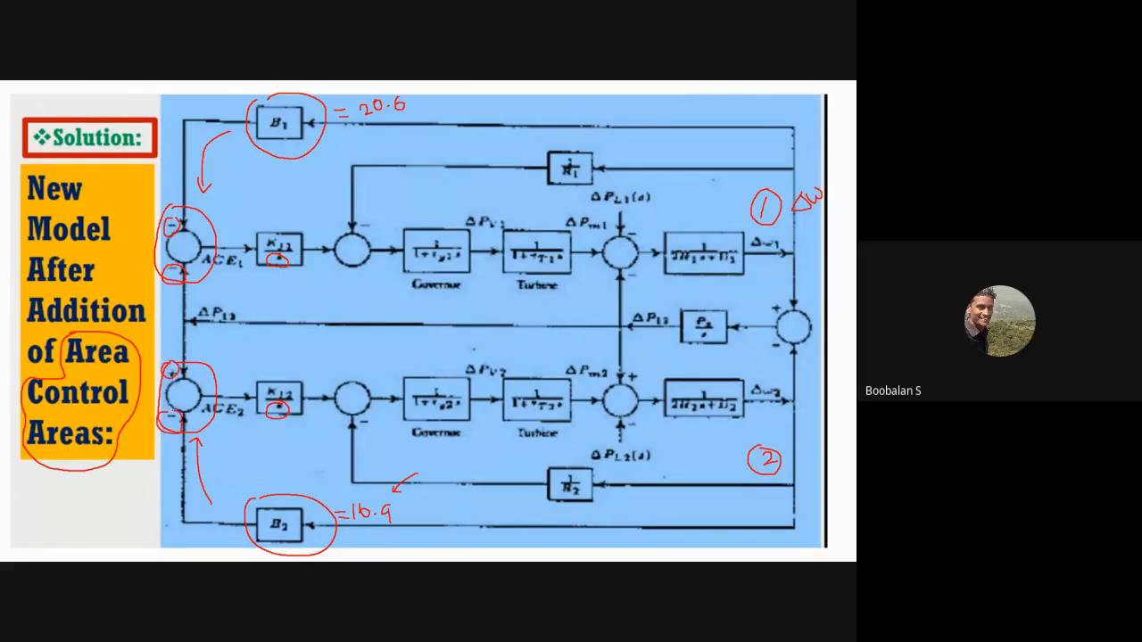
key(alt+Tab)
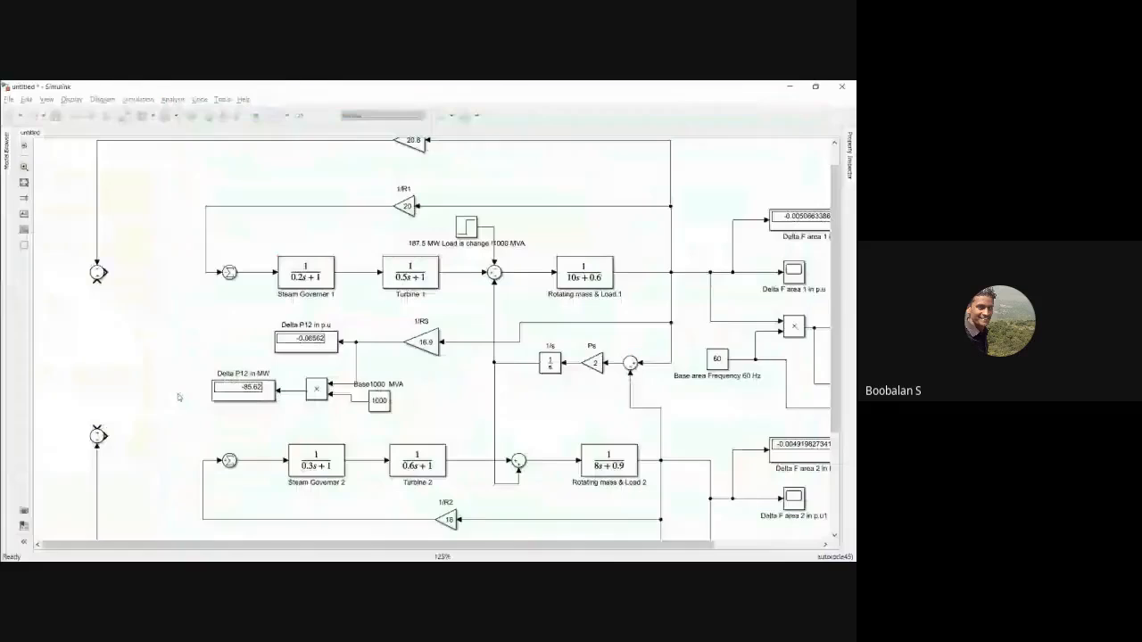
- Set the area 1 ACE Sum block's list of signs to the two minus signs shown on the slide
double_click(97, 272)
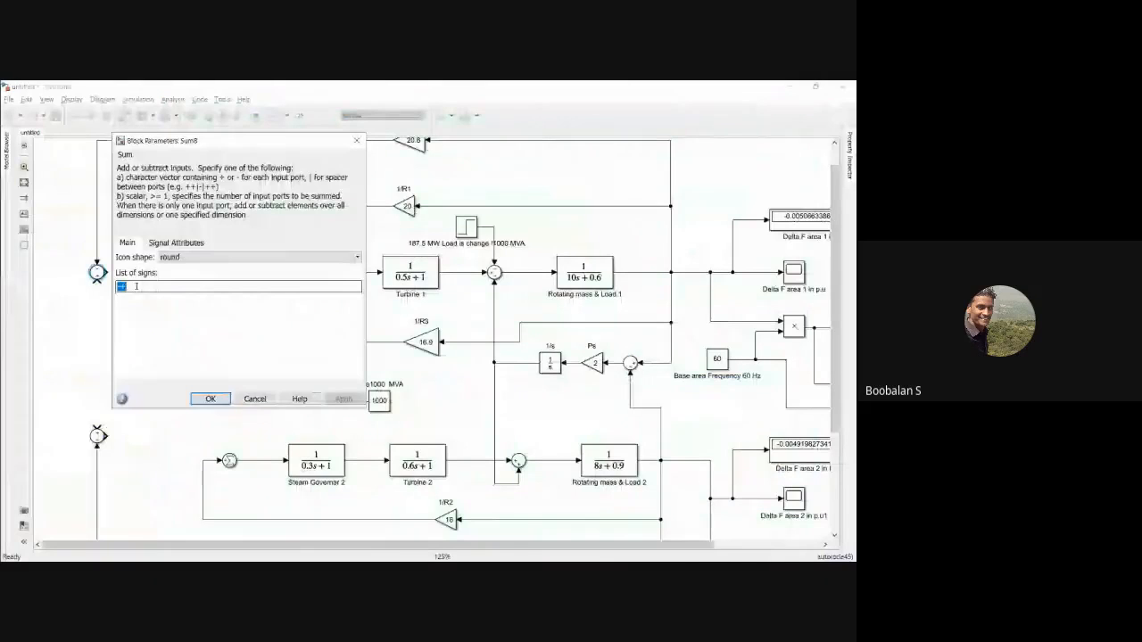
text(+-)
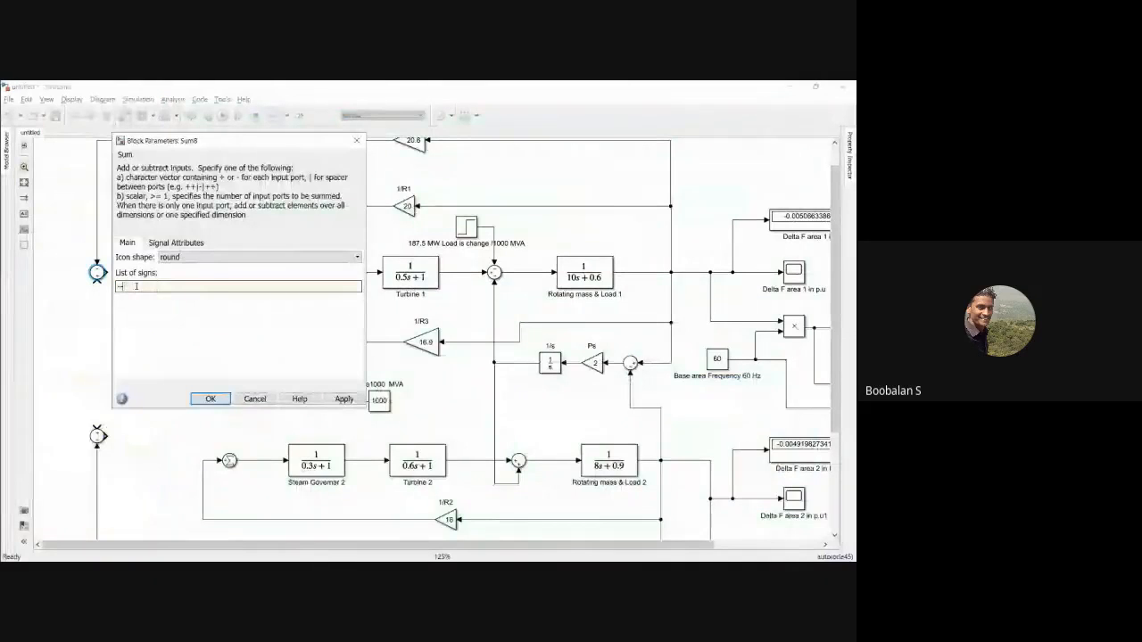
key(Return)
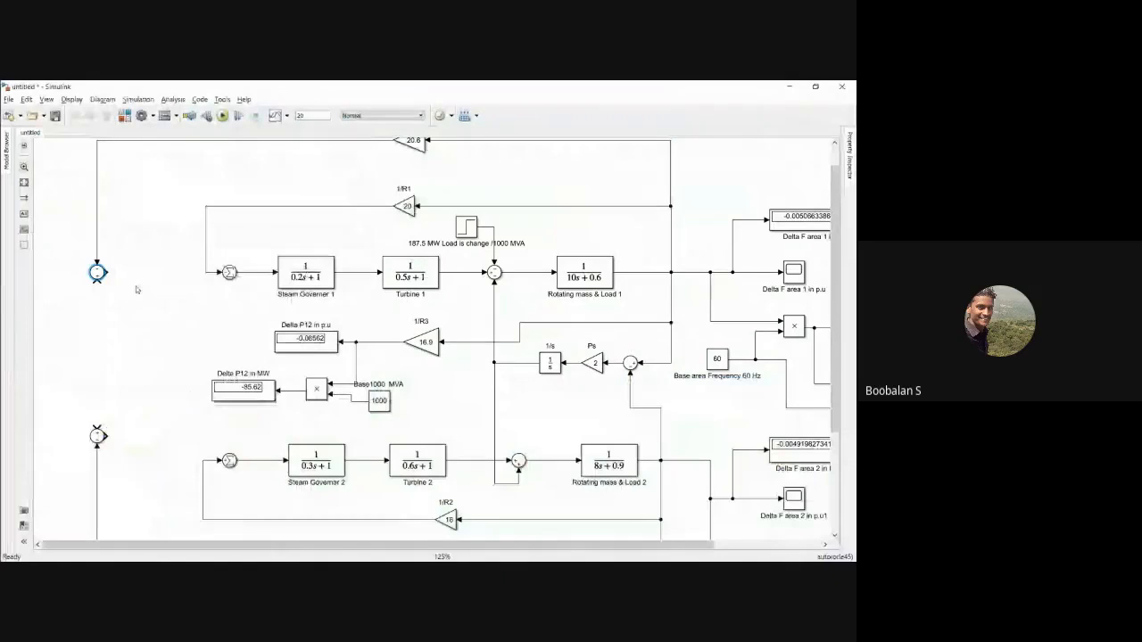
- Compare with the slide show and try to connect the area 1 ACE Sum block's lower input to the area 2 ACE Sum block
key(alt+Tab)
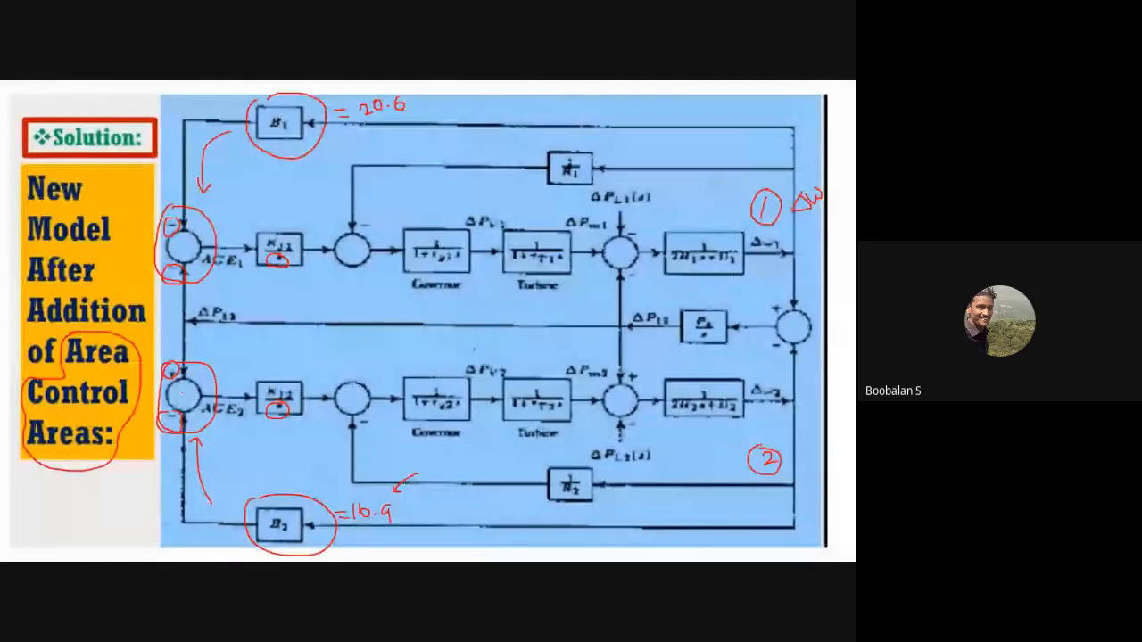
key(alt+Tab)
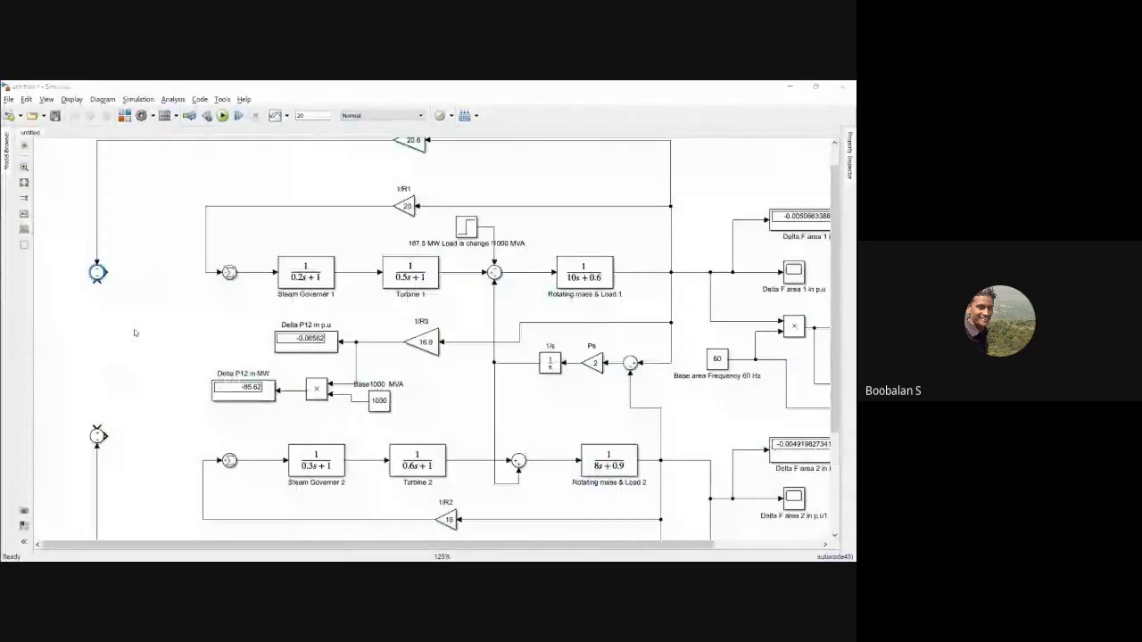
key(alt+Tab)
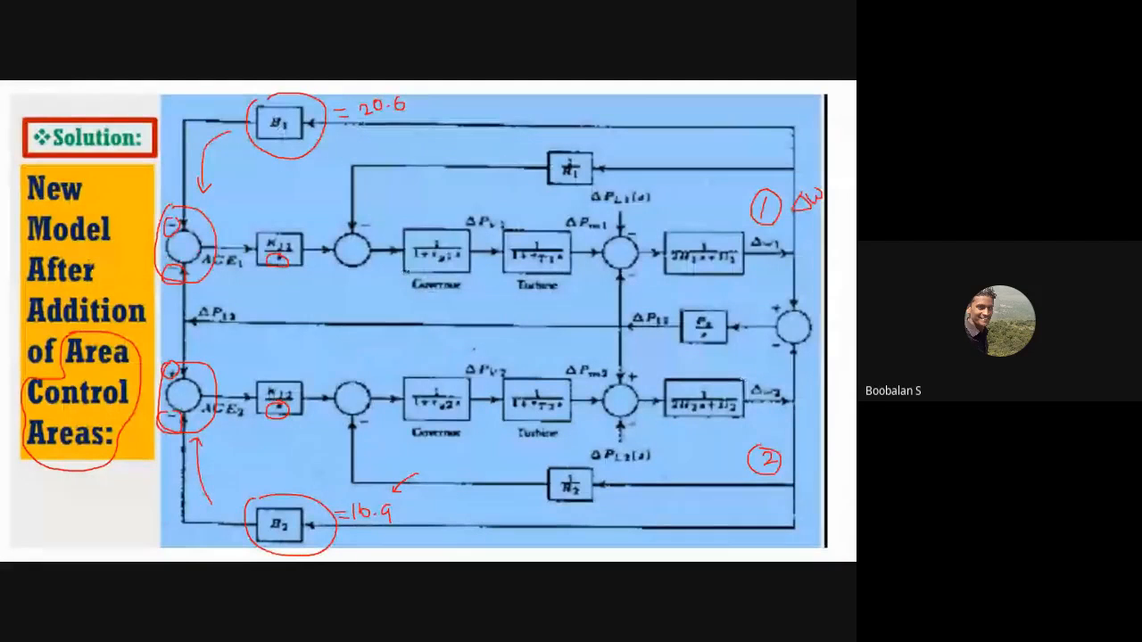
key(alt+Tab)
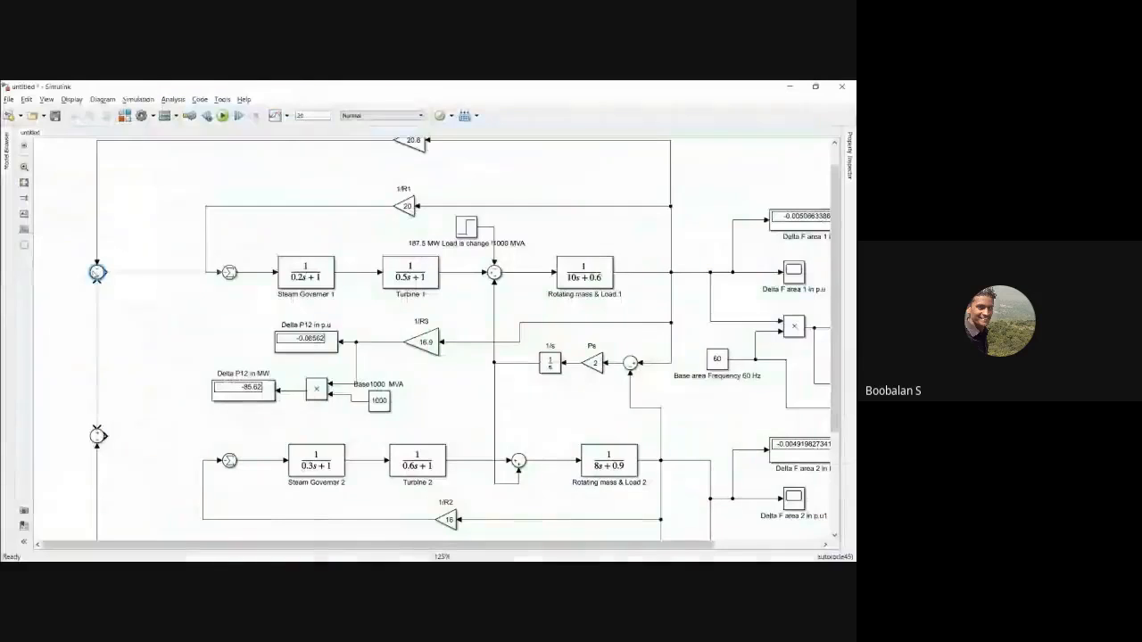
key(alt+Tab)
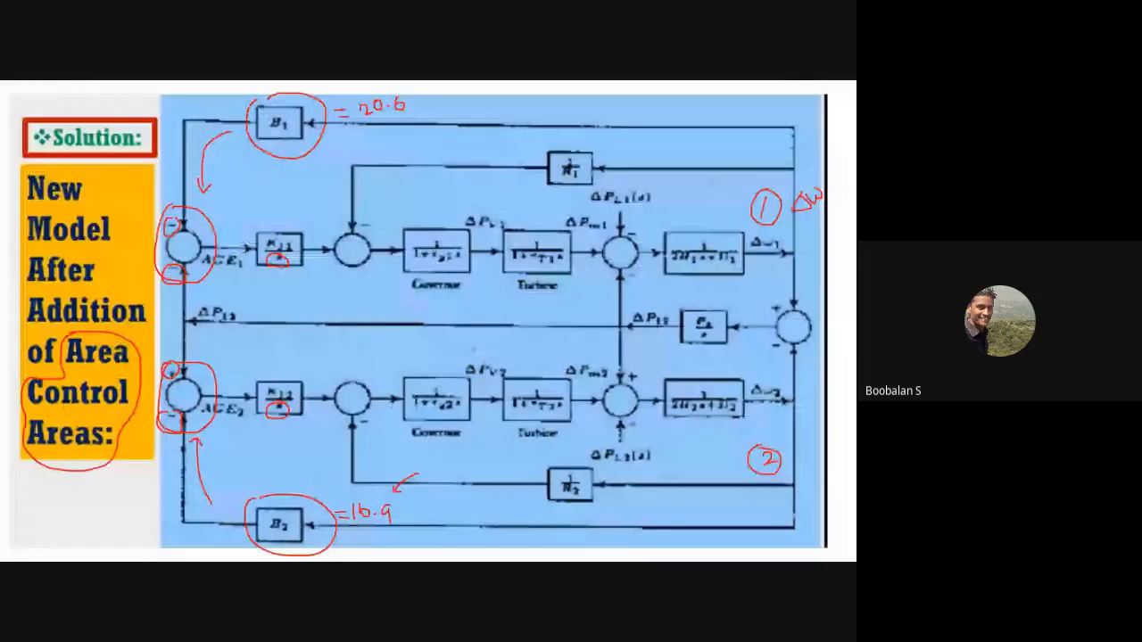
key(alt+Tab)
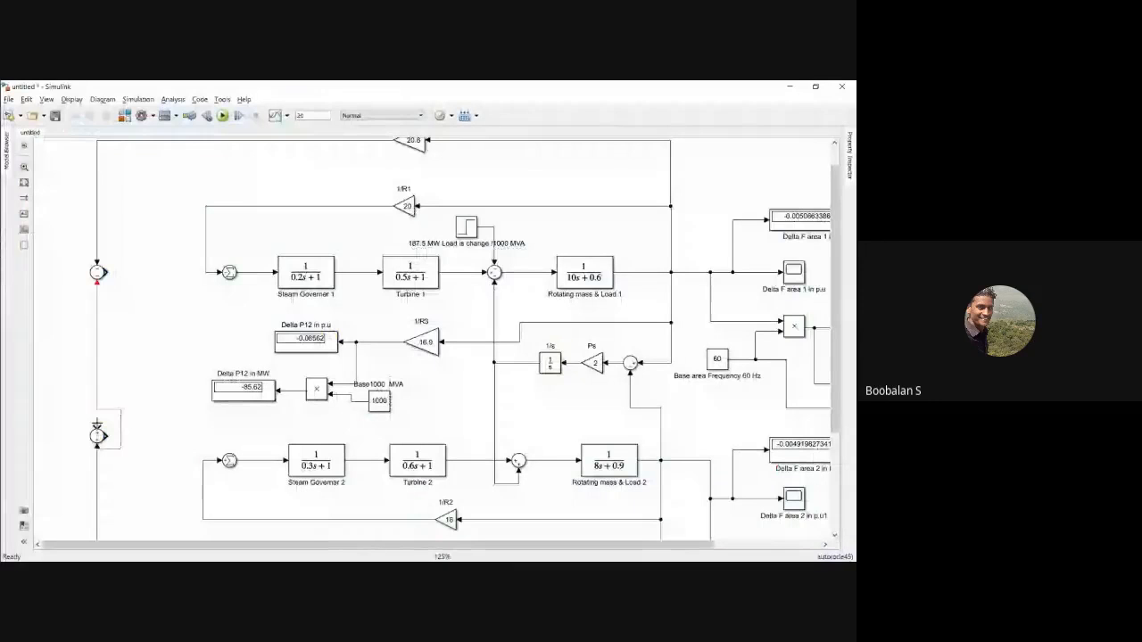
key(Delete)
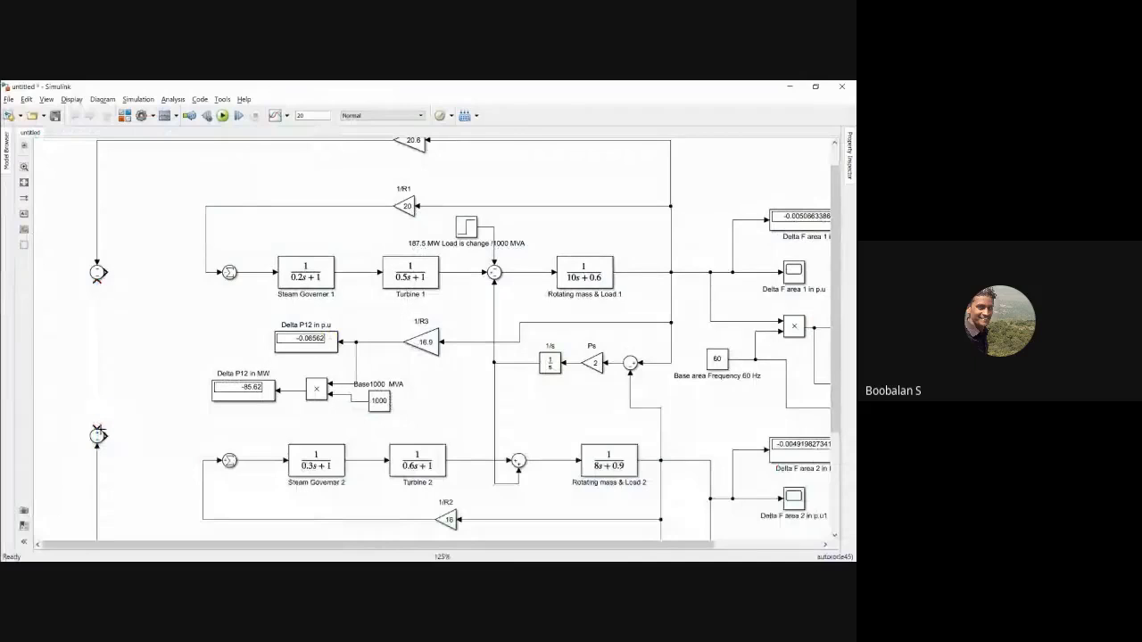
drag(98, 282, 97, 432)
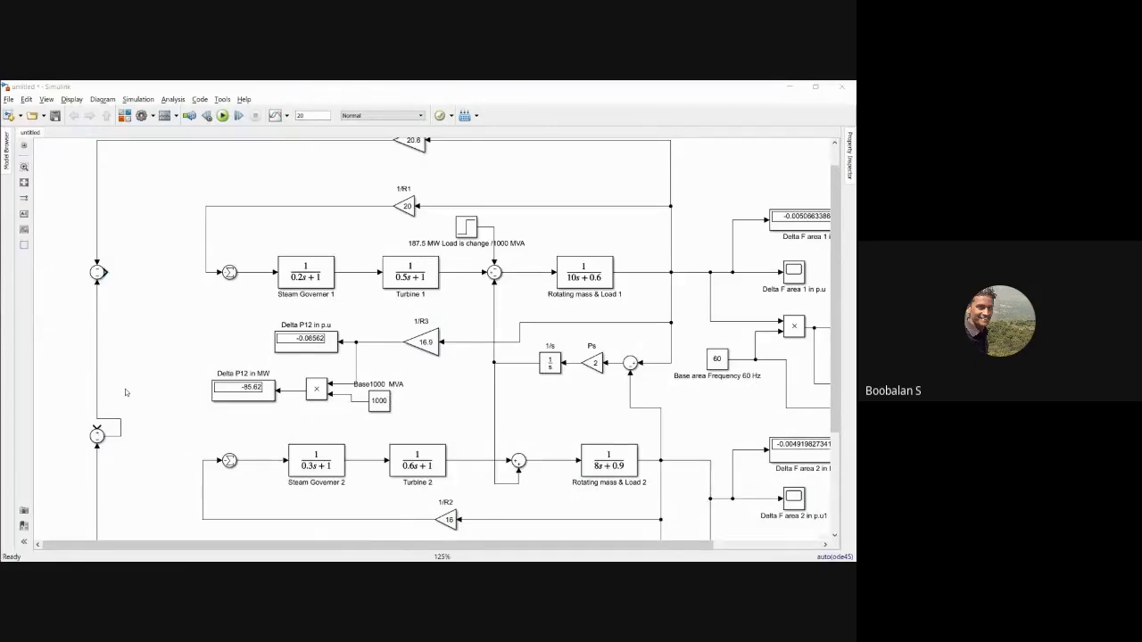
key(alt+Tab)
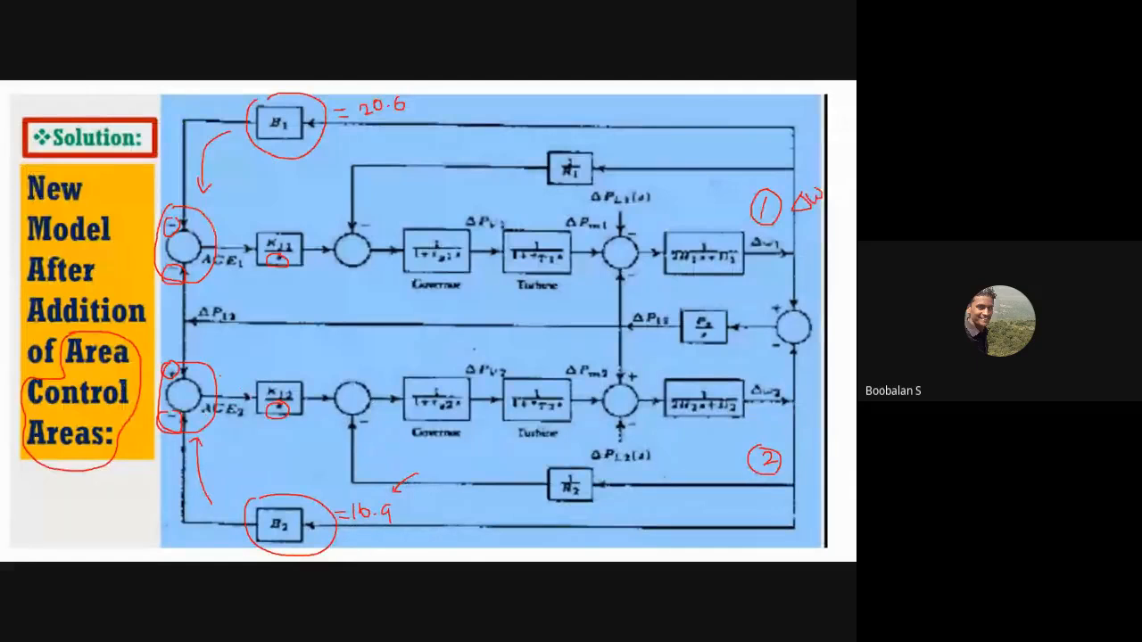
key(alt+Tab)
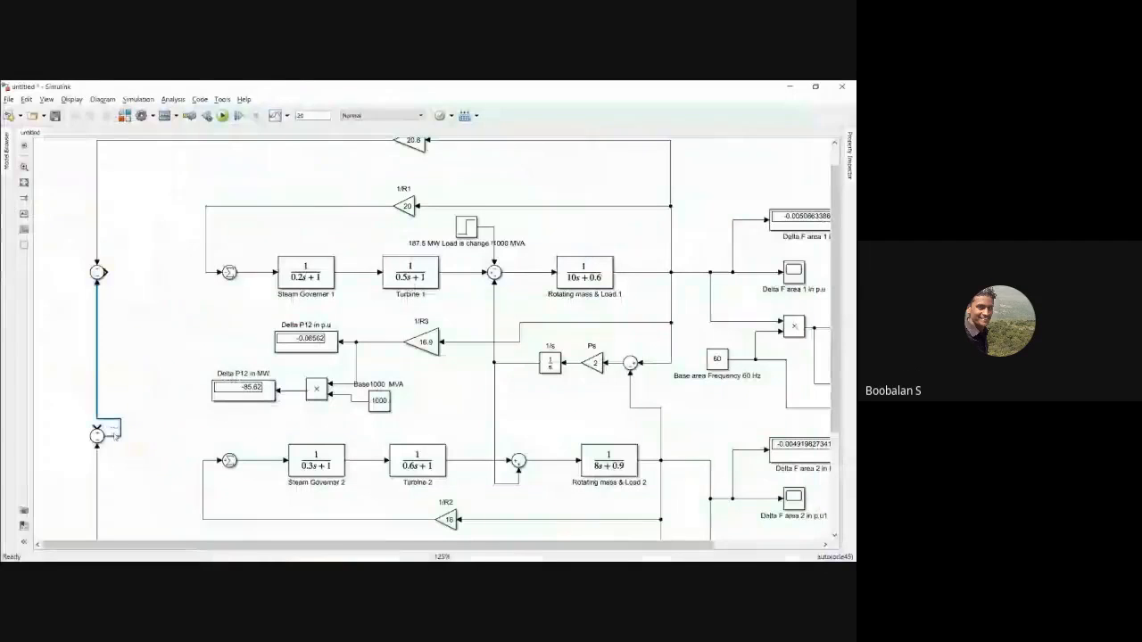
- Move the Delta P12 in MW display, its Product block and the 1000 constant lower, and shift the Delta P12 in p.u display nearer the 1/R3 gain
drag(239, 394, 397, 410)
drag(330, 393, 348, 418)
drag(314, 340, 325, 317)
click(305, 272)
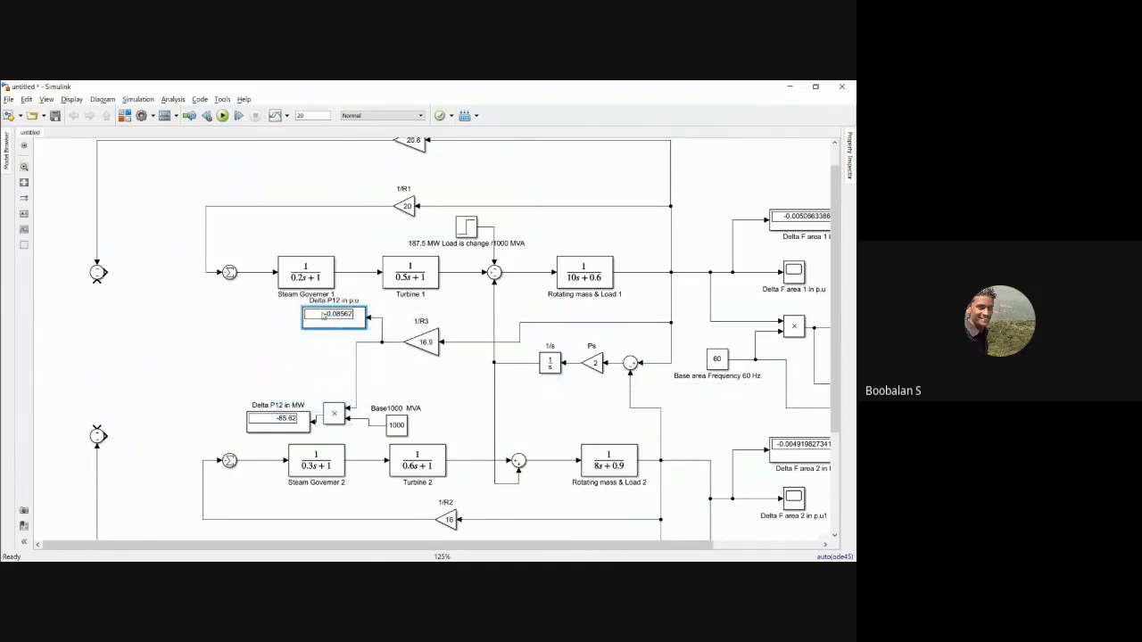
click(241, 301)
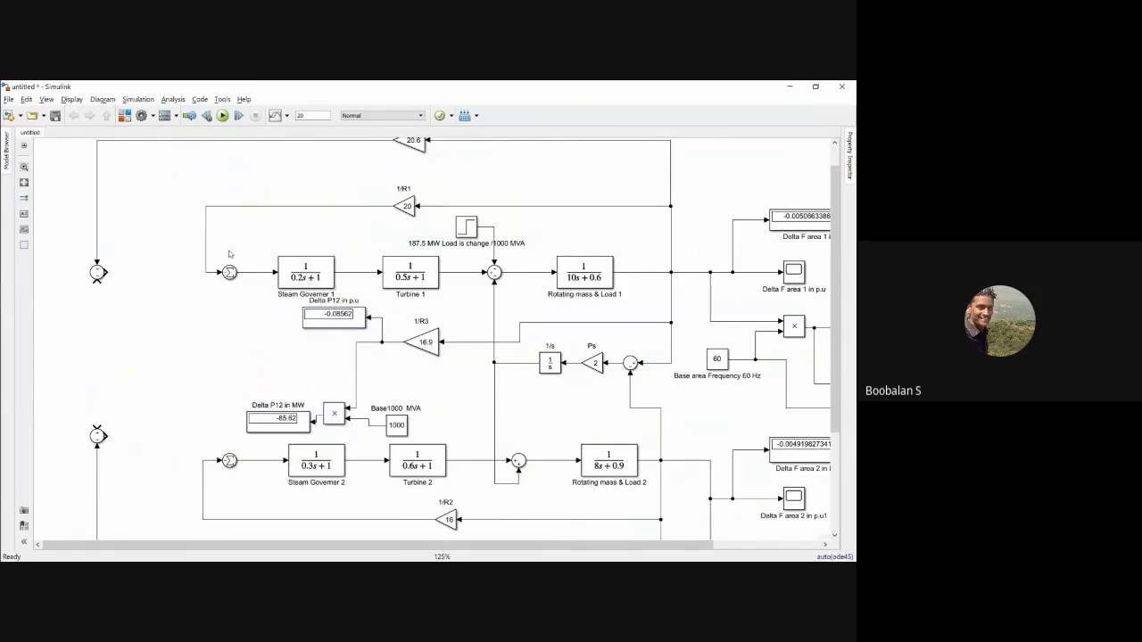
- Shrink the Delta P12 in p.u display to clear space around the tie-line signal
click(317, 318)
drag(301, 306, 355, 324)
click(296, 326)
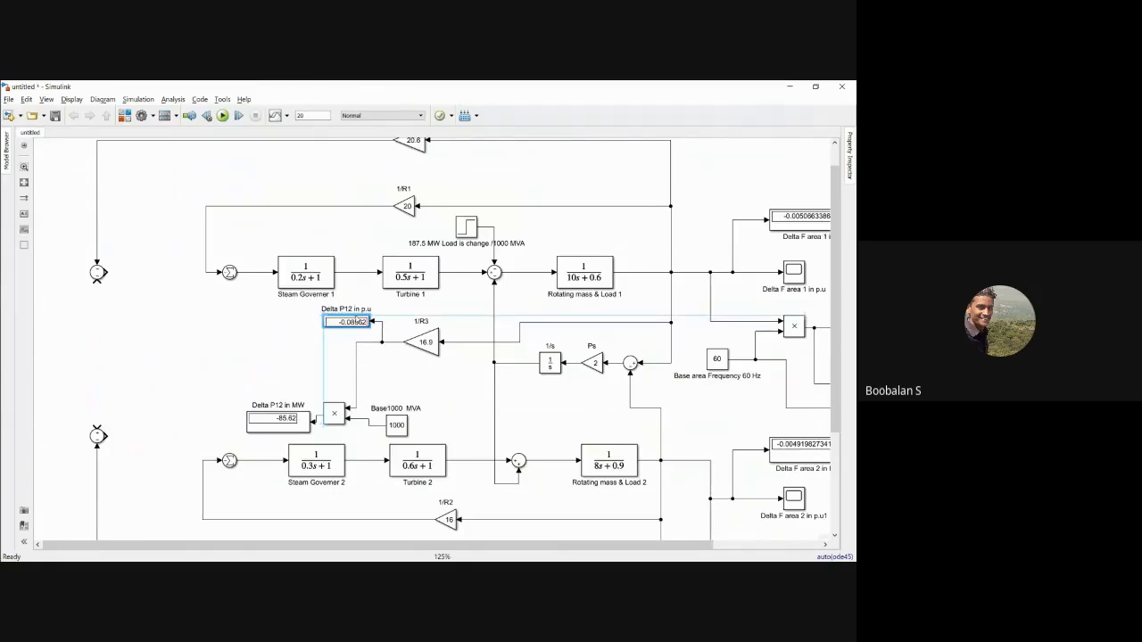
click(283, 337)
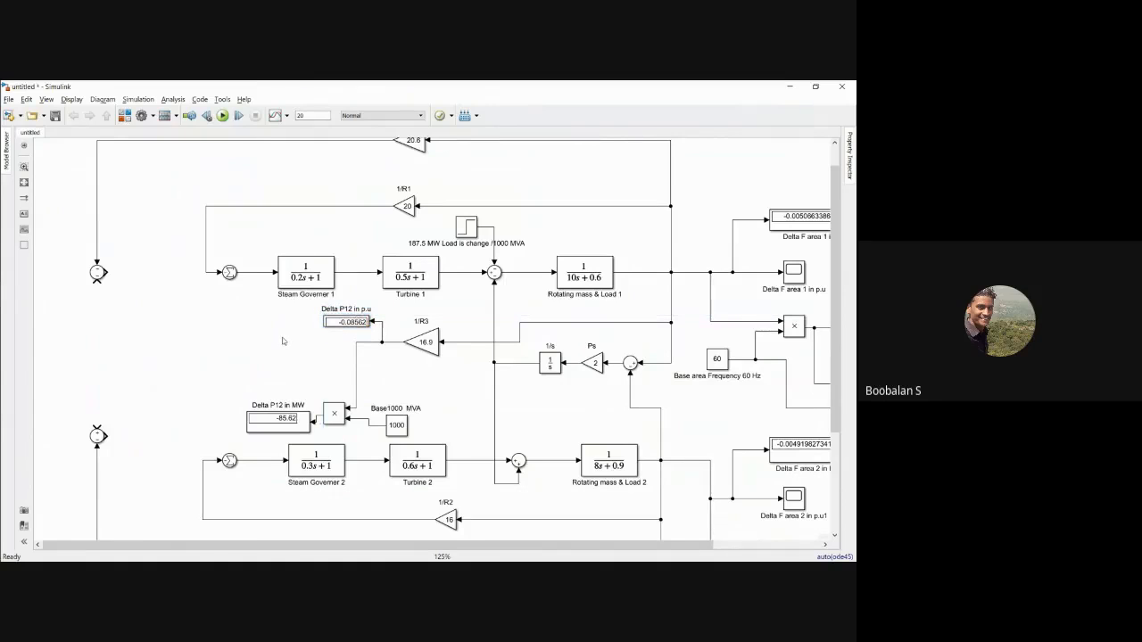
- Check the slide and add an Integrator block from the library between the area 1 ACE Sum block and the Steam Governer 1 Sum block
key(alt+Tab)
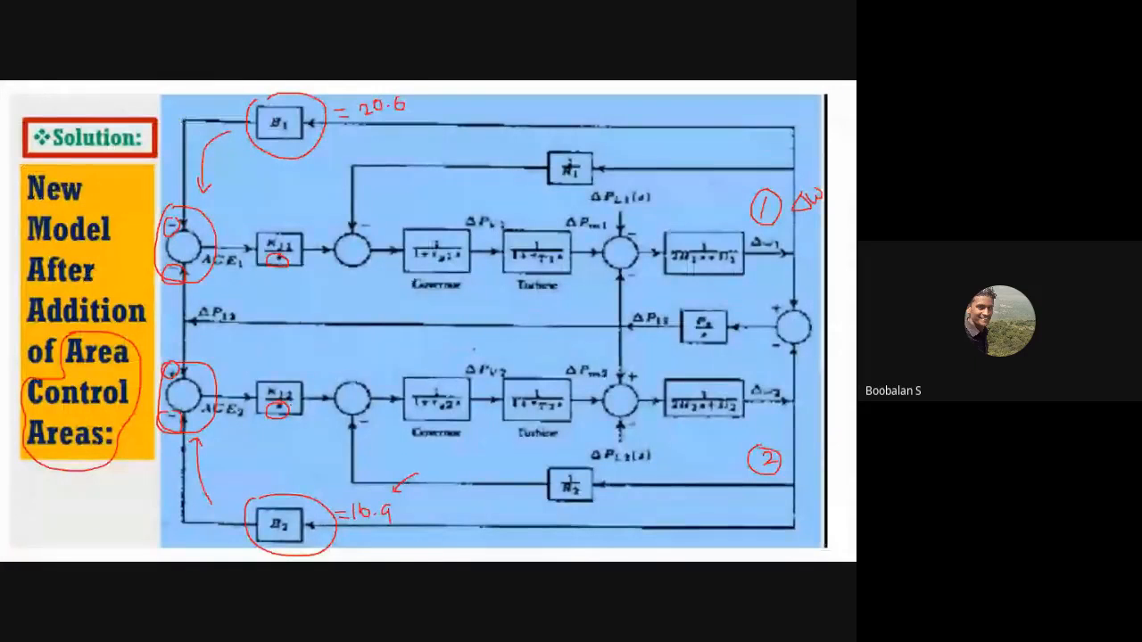
key(alt+Tab)
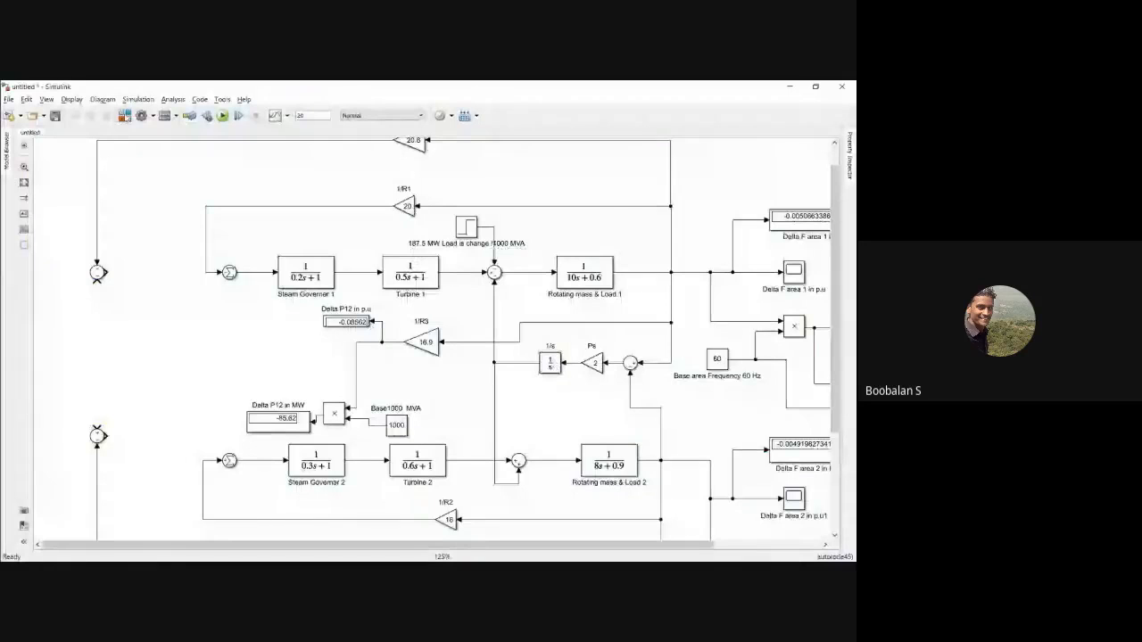
click(123, 116)
right_click(504, 173)
click(537, 181)
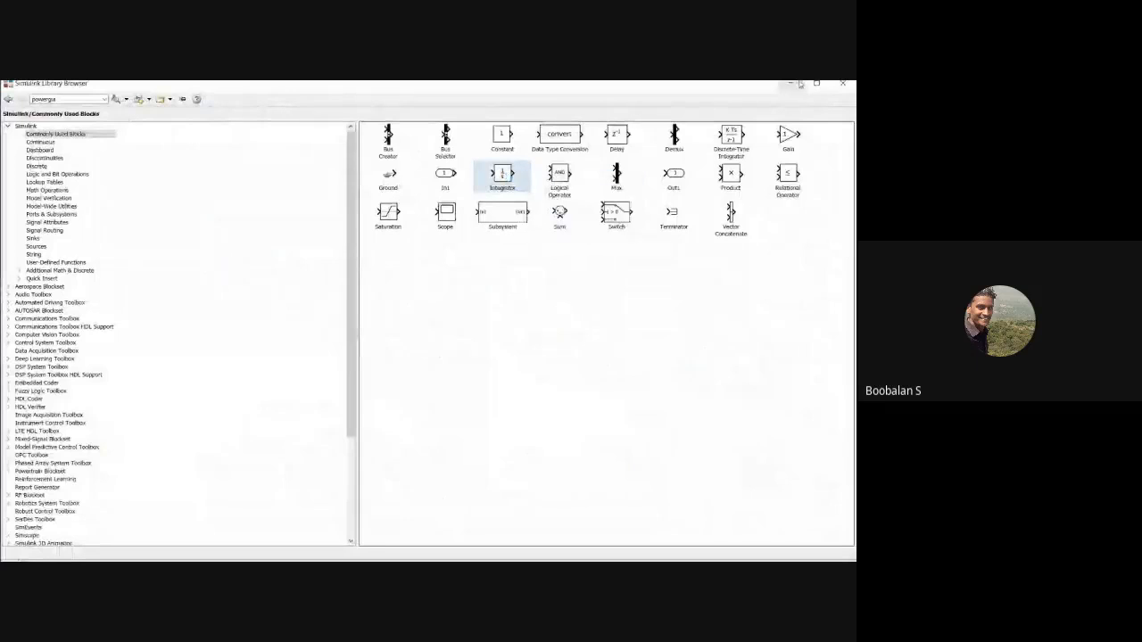
click(791, 83)
drag(434, 341, 164, 295)
- Move both ACE Sum blocks further away from the governor Sum blocks, keeping each in its area's row
drag(163, 284, 52, 272)
click(96, 272)
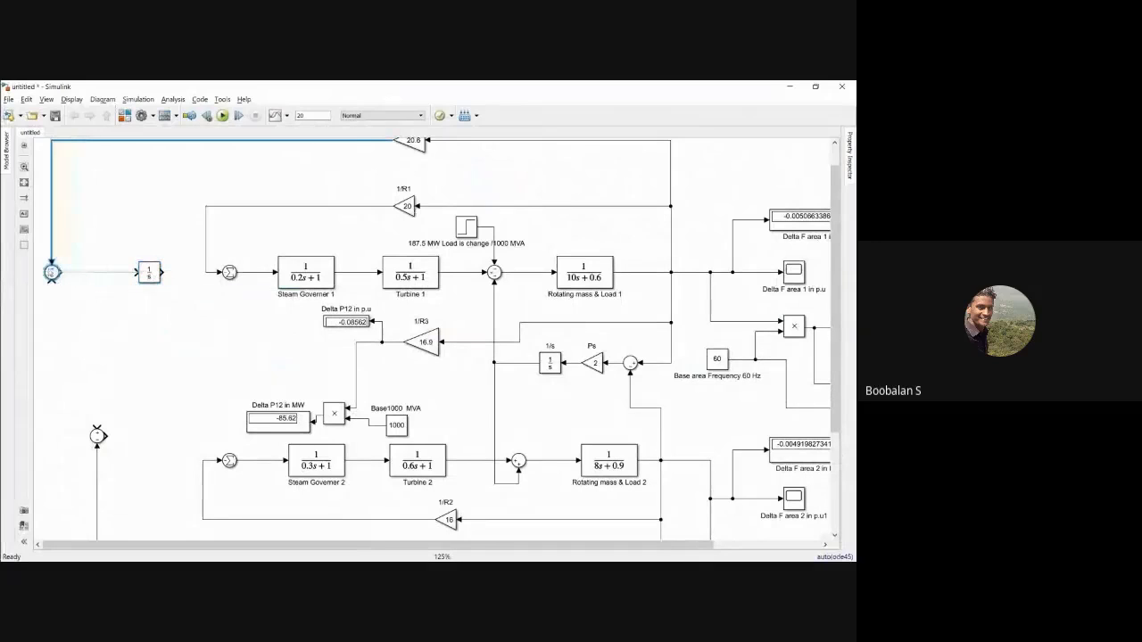
click(96, 436)
drag(97, 436, 52, 435)
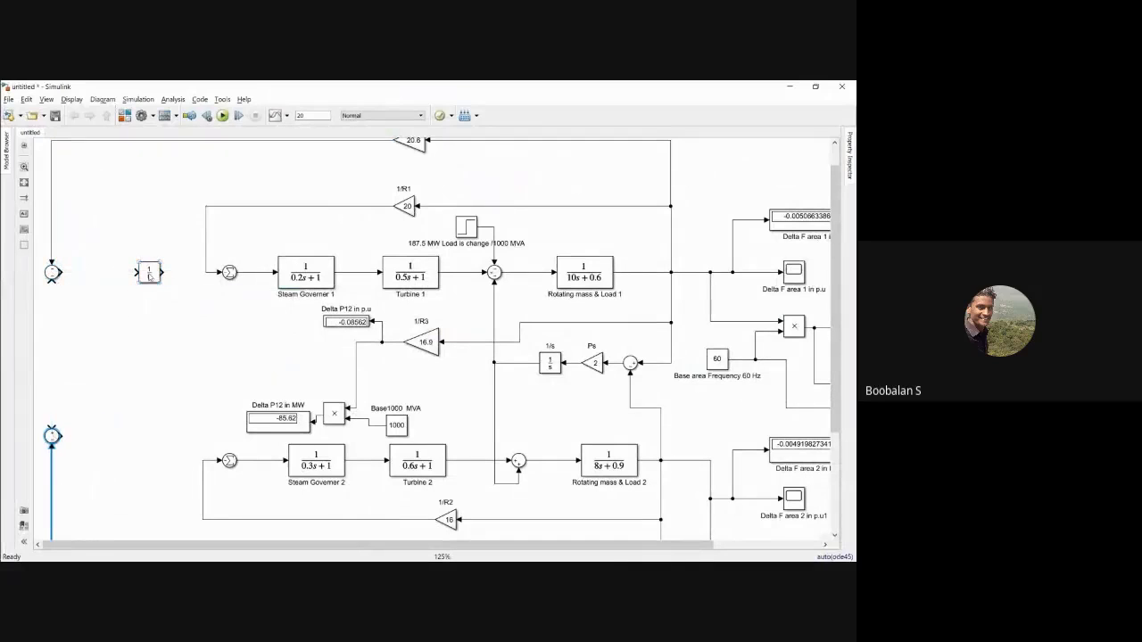
- Copy the Integrator block and place the copy in line with the area 2 ACE Sum block's output
drag(152, 278, 113, 440)
key(Escape)
click(113, 381)
drag(144, 274, 131, 421)
click(111, 386)
drag(148, 272, 132, 435)
click(128, 381)
click(142, 283)
drag(145, 274, 125, 434)
click(115, 388)
- Switch to the PowerPoint slide show, circle the KI1 and KI2 numerators of the integral controllers, and return to the Simulink model
key(ctrl+shift+l)
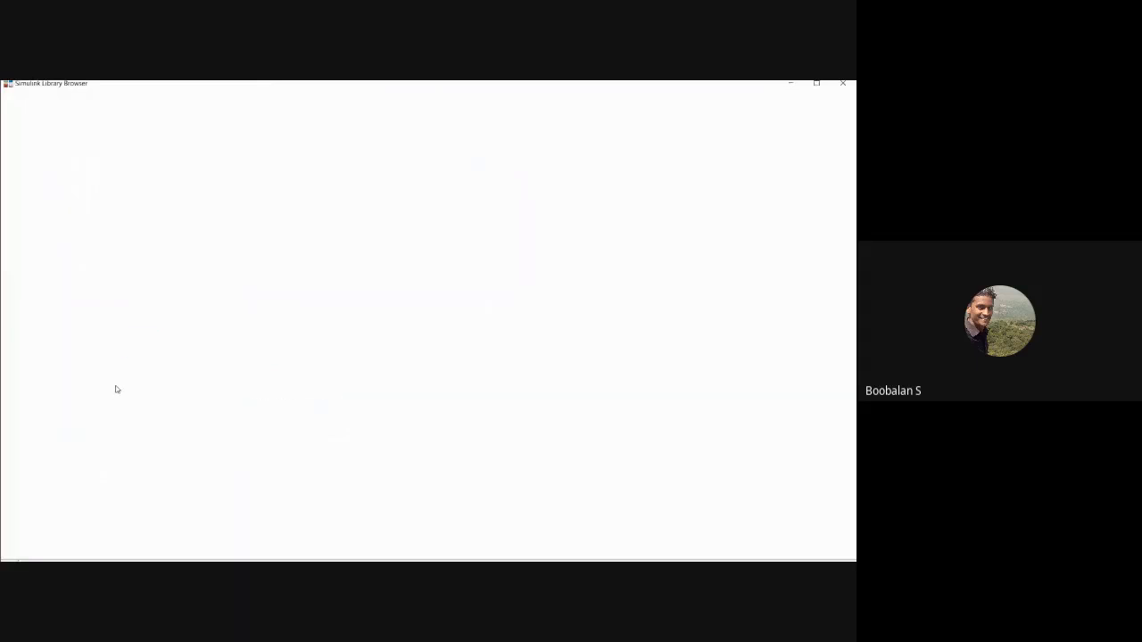
key(alt+Tab)
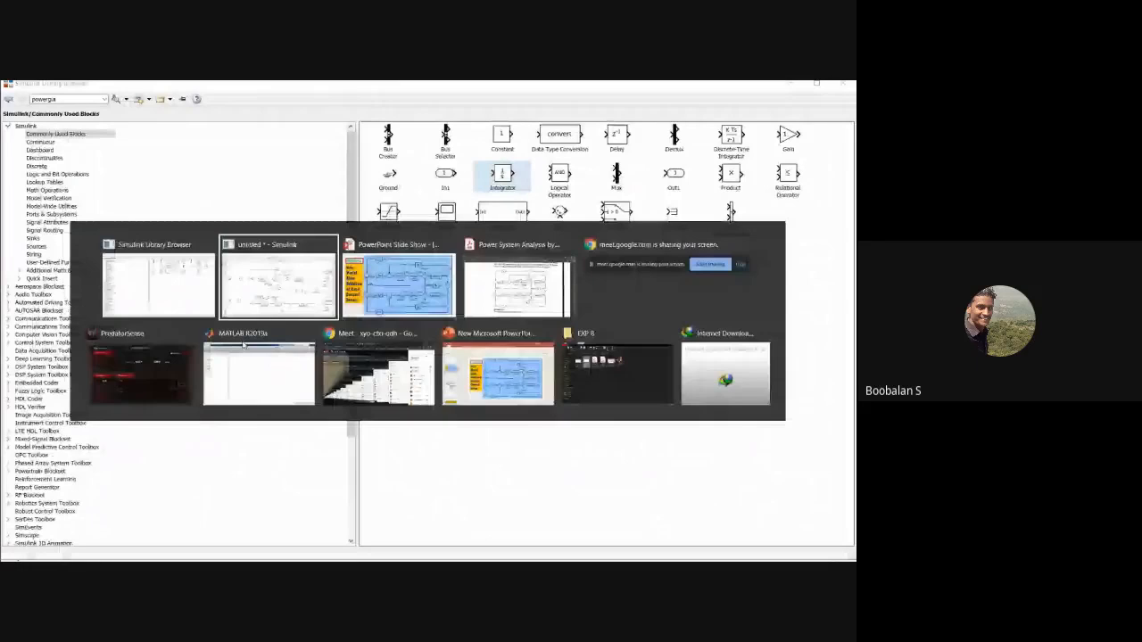
key(Tab)
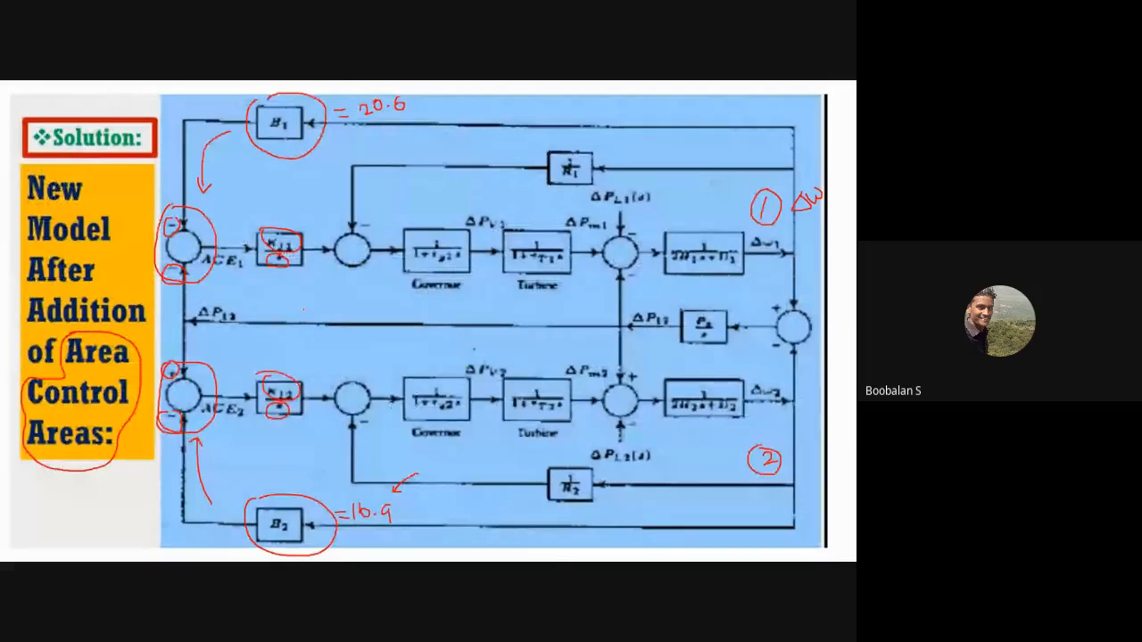
key(alt+Tab)
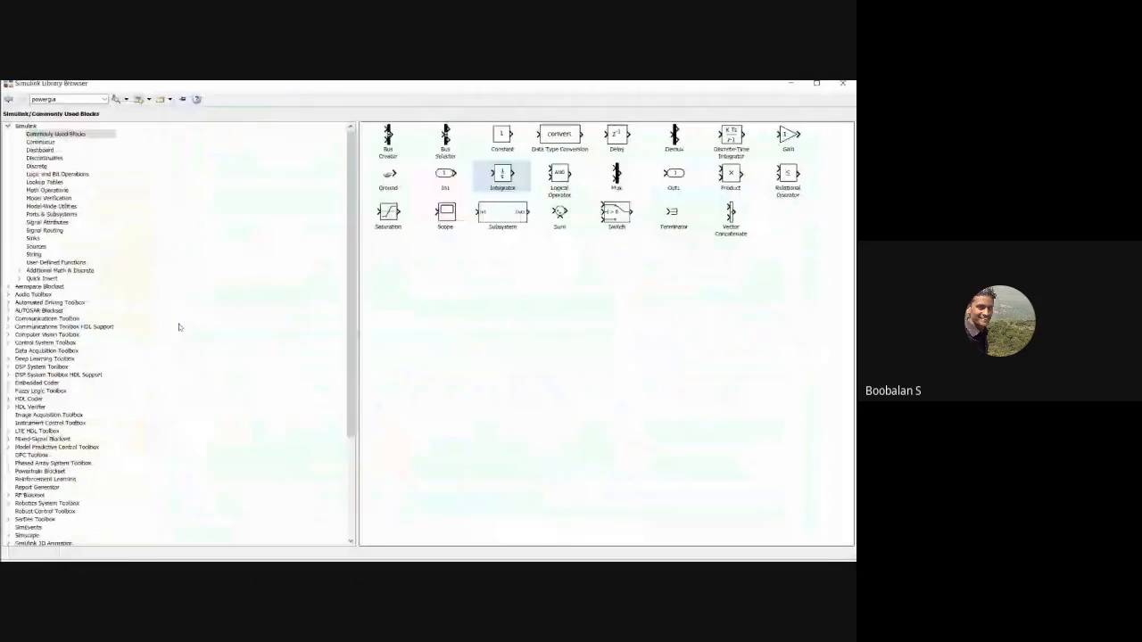
key(alt+Tab)
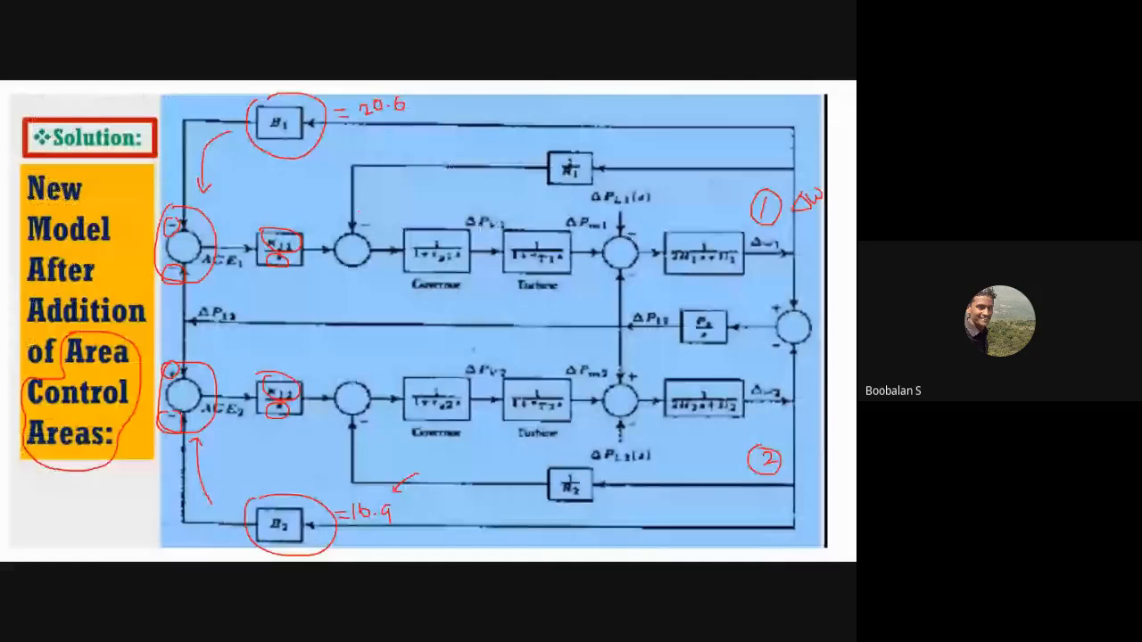
key(alt+Tab)
- Move both new Integrator blocks closer to their ACE Sum blocks
drag(125, 279, 107, 280)
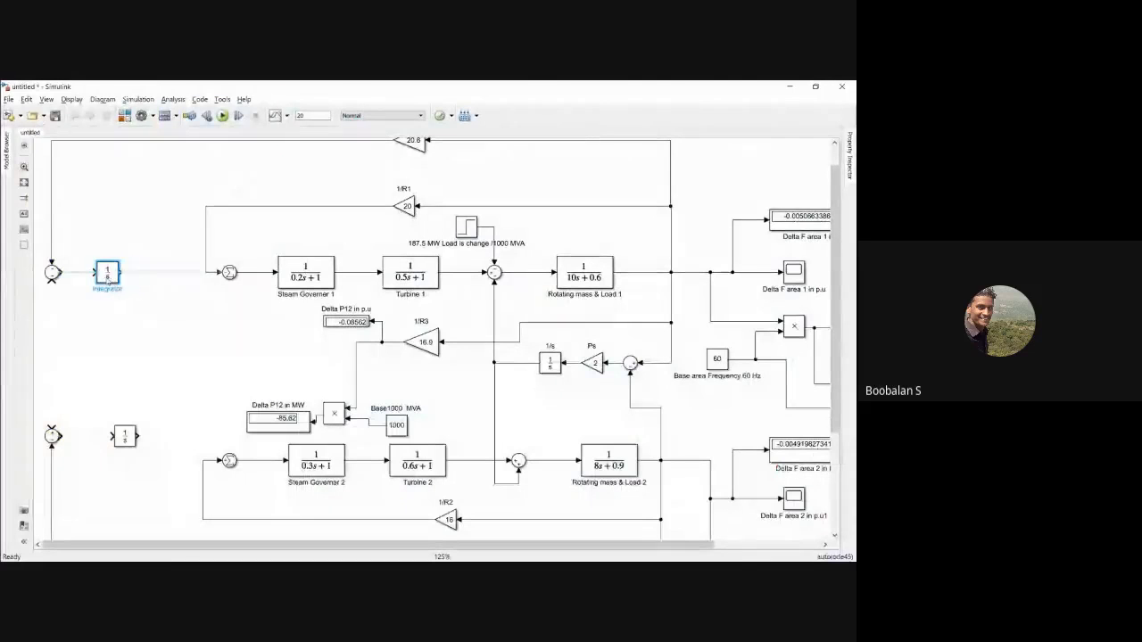
drag(126, 437, 101, 437)
click(143, 376)
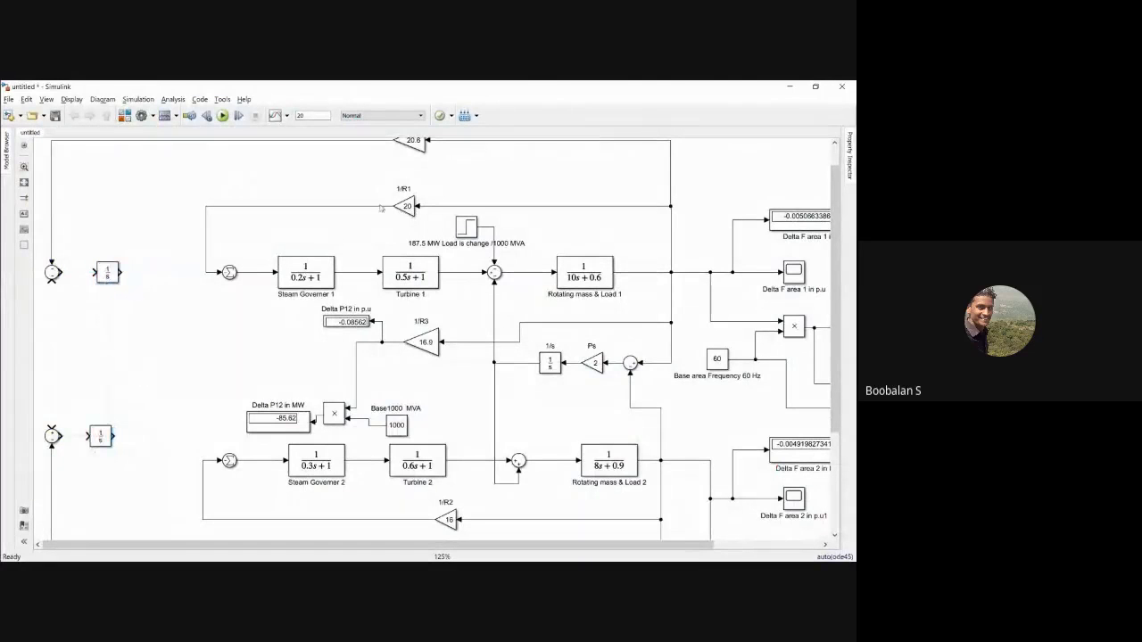
- Place a copy of the 1/R1 Gain block after each new Integrator and rotate both copies by 180 degrees
drag(400, 206, 157, 439)
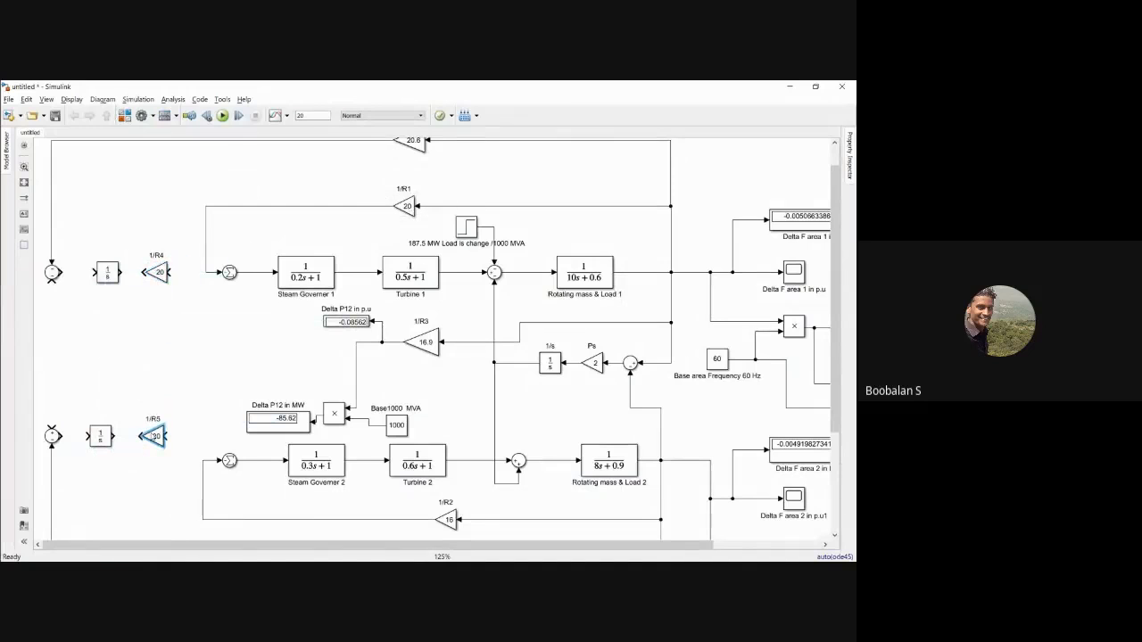
click(136, 381)
click(164, 278)
click(158, 275)
key(ctrl+r)
key(ctrl+r)
click(152, 436)
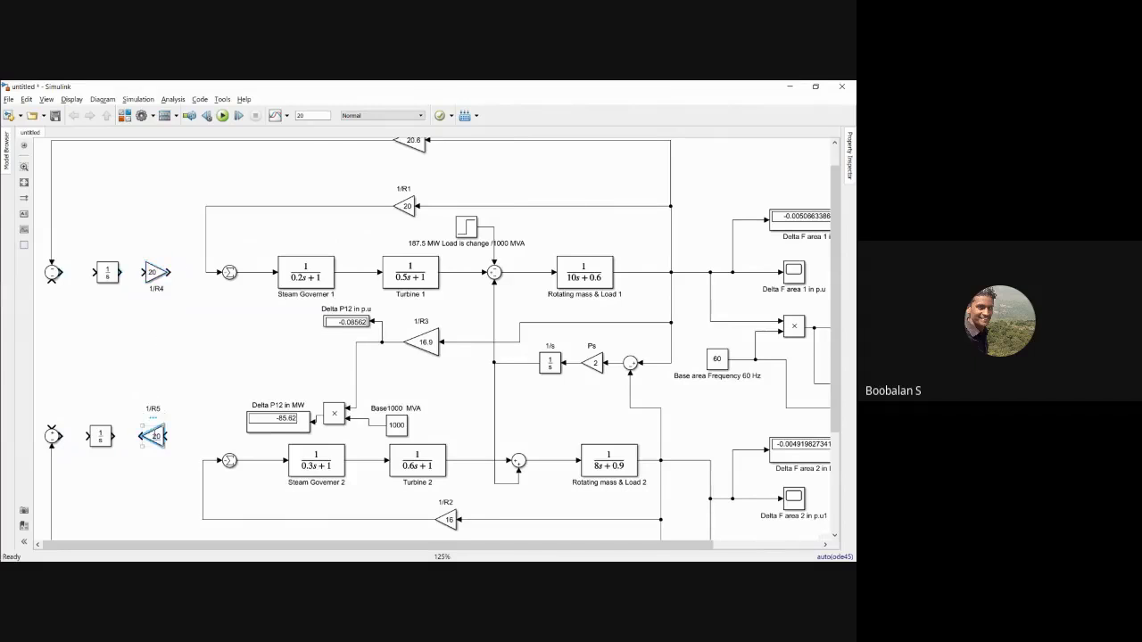
key(ctrl+r)
key(ctrl+r)
click(177, 324)
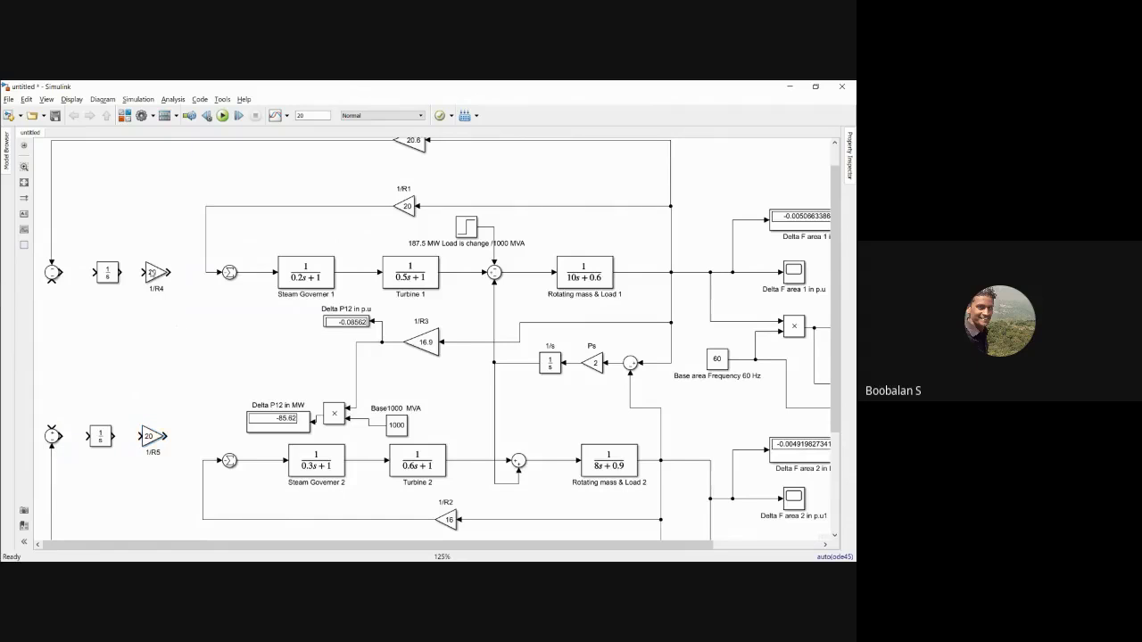
- Rename the new area 1 Gain block K1 and the new area 2 Gain block K2
click(156, 272)
double_click(156, 272)
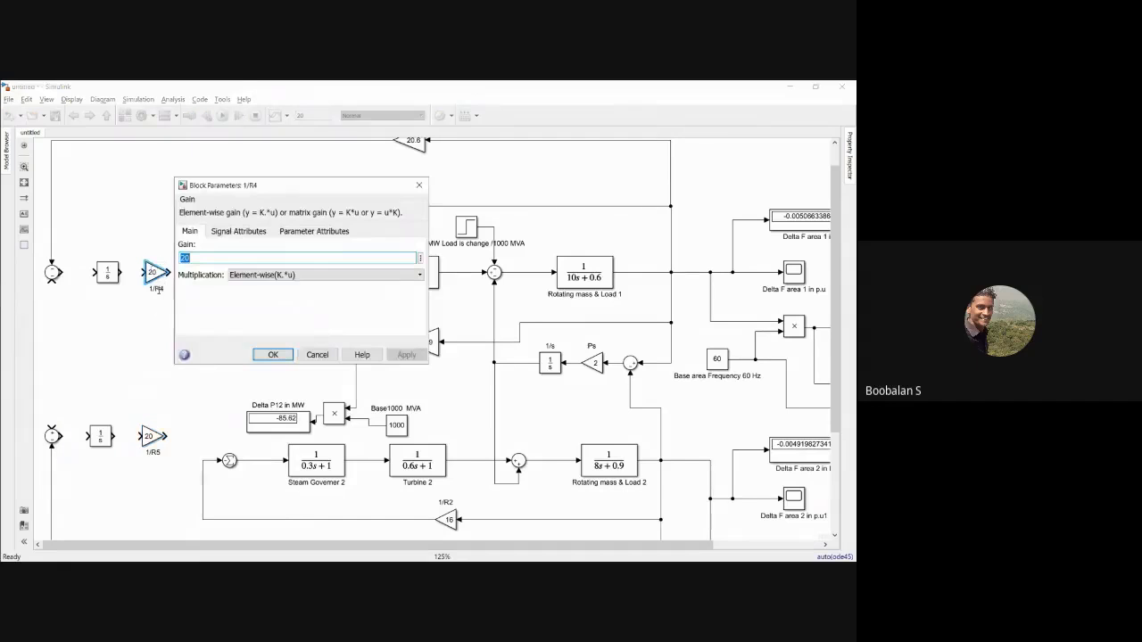
key(Escape)
double_click(156, 288)
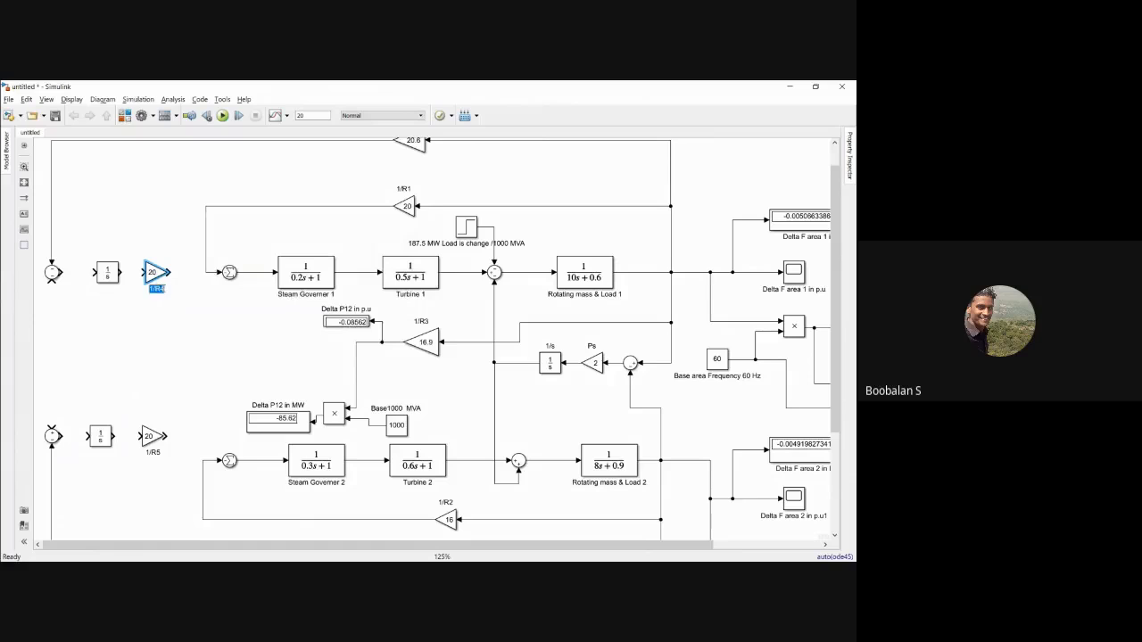
key(BackSpace)
text(K1)
click(165, 379)
- Set the gain of both integral controller blocks, K1 and K2, to 0.3
double_click(154, 272)
text(0.3)
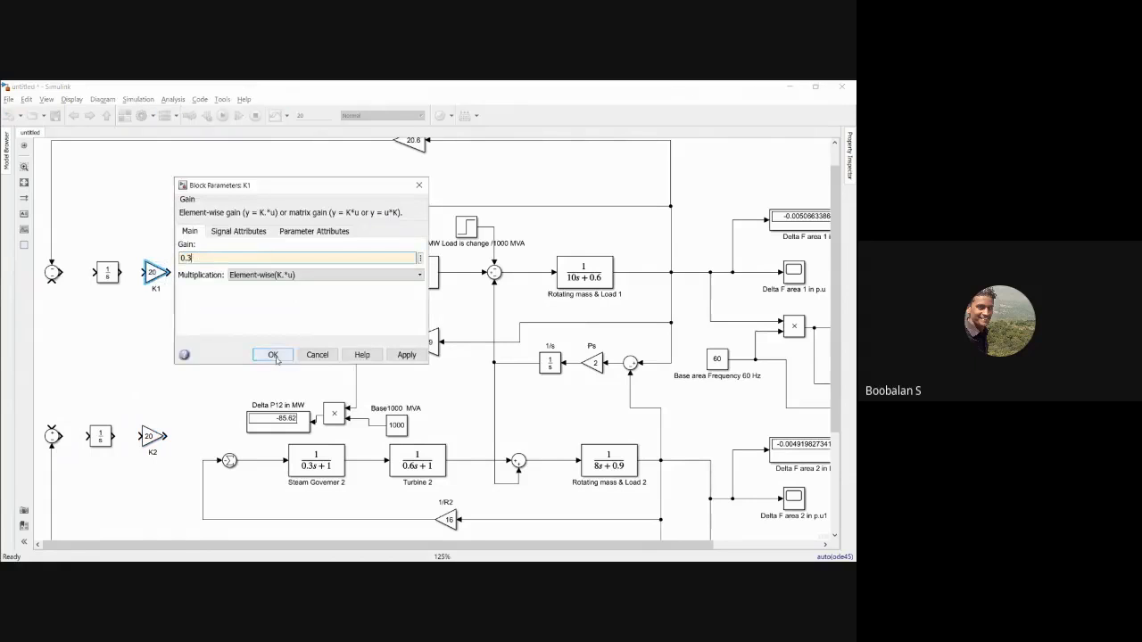
click(272, 355)
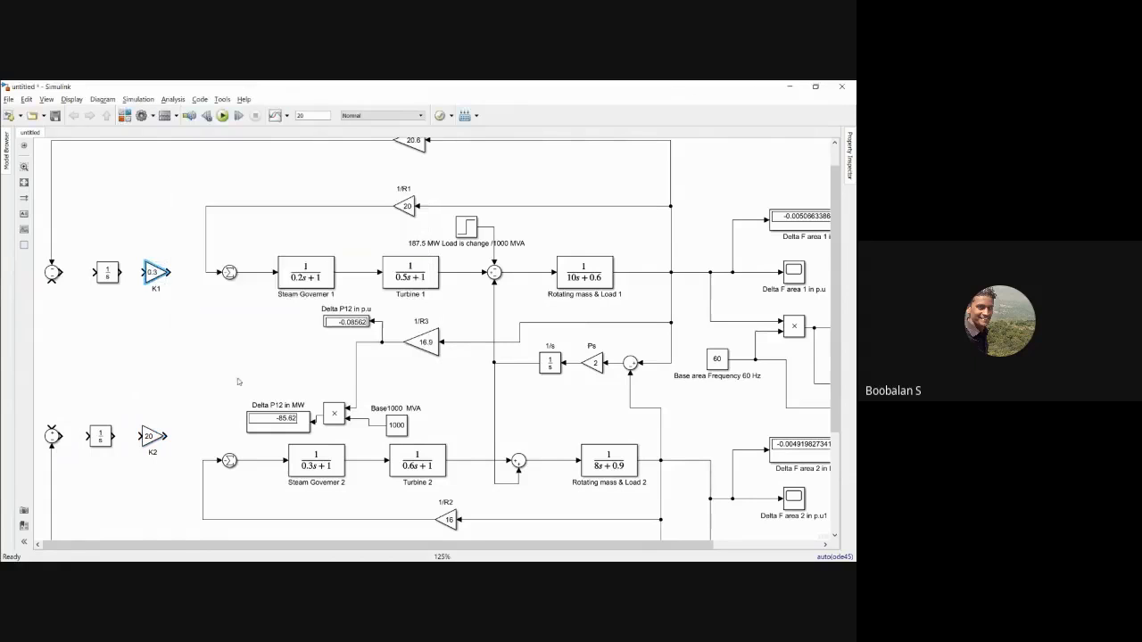
double_click(153, 436)
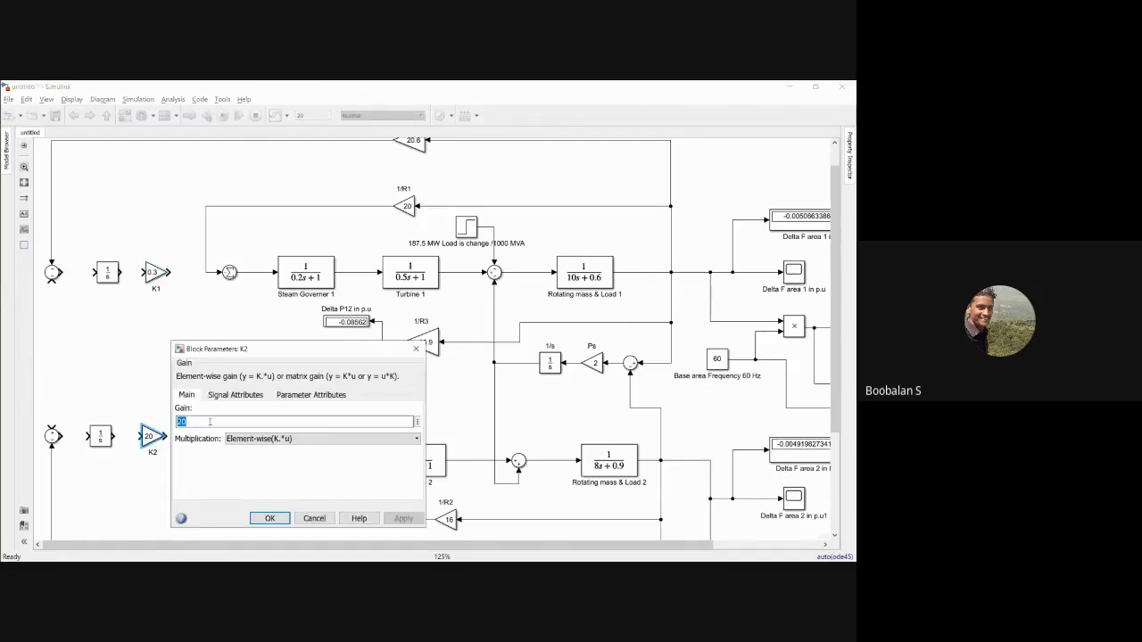
text(0.3)
click(269, 518)
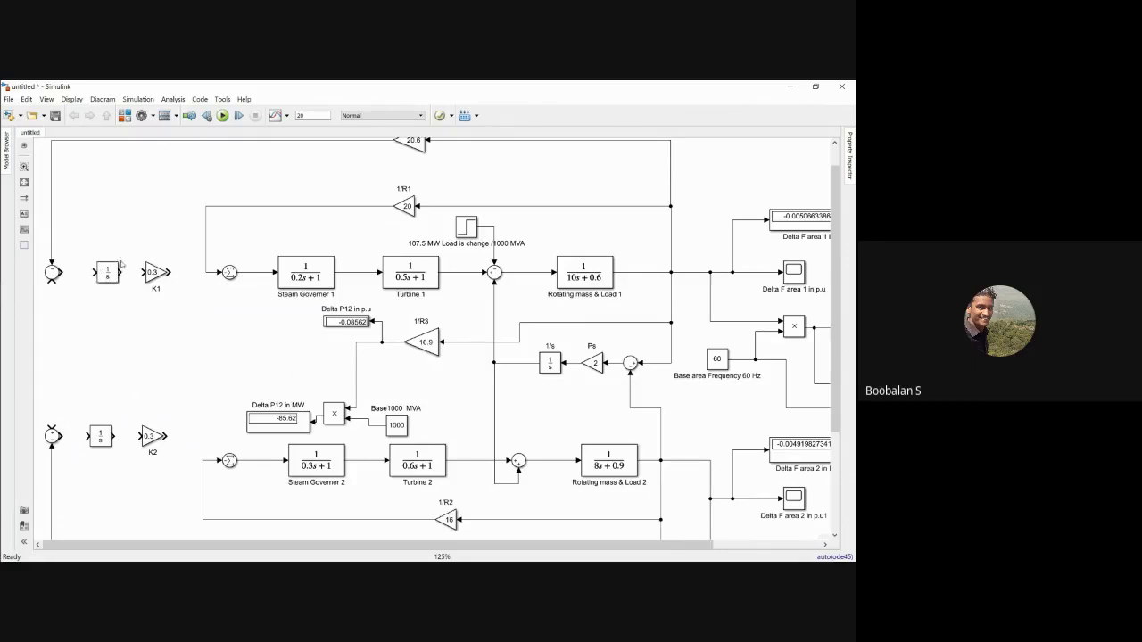
- Examine the Integrator and gain pairs of K1 and K2 in both areas and the B1 feedback path
drag(84, 246, 145, 297)
drag(88, 372, 167, 461)
drag(91, 250, 169, 293)
drag(91, 406, 176, 456)
click(92, 362)
drag(92, 250, 169, 292)
click(91, 402)
drag(86, 400, 143, 453)
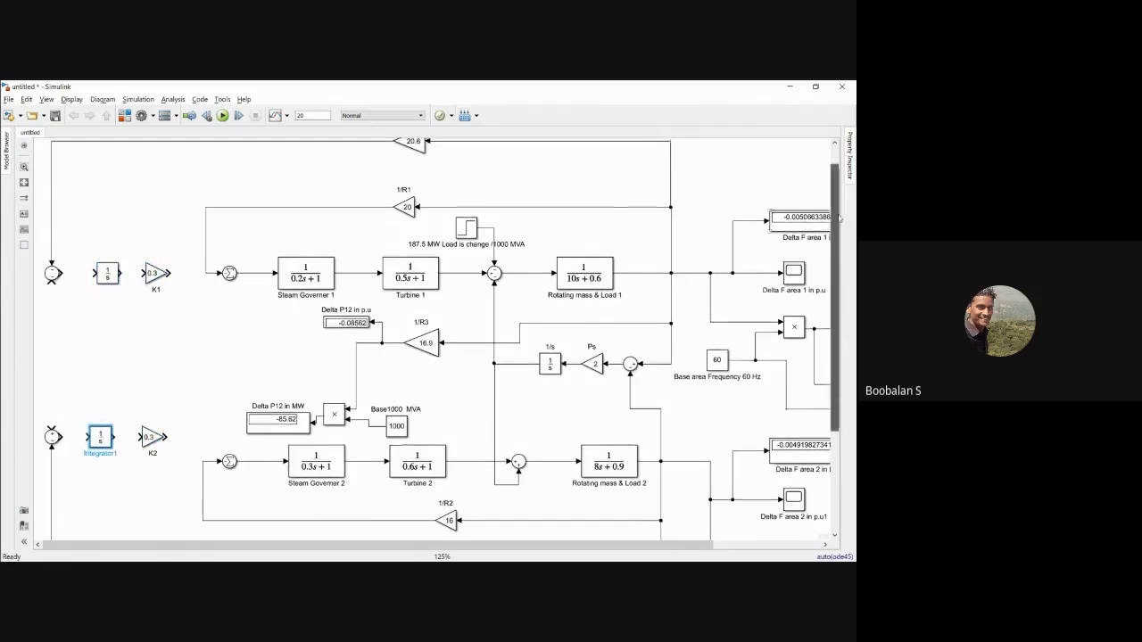
scroll(839, 218, up, 2)
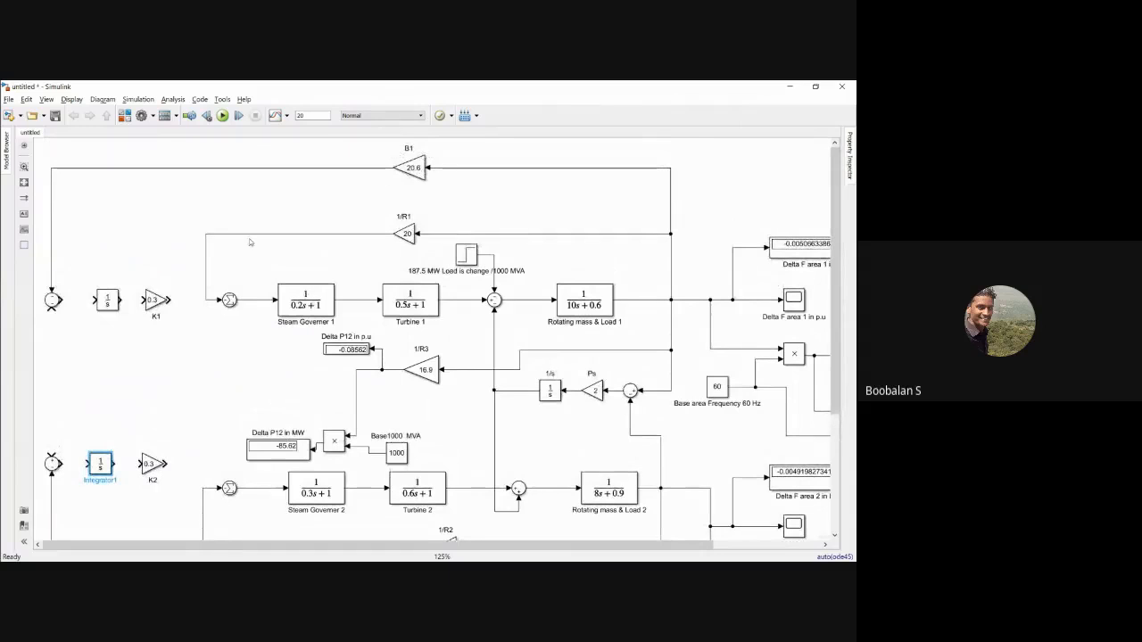
drag(90, 277, 175, 330)
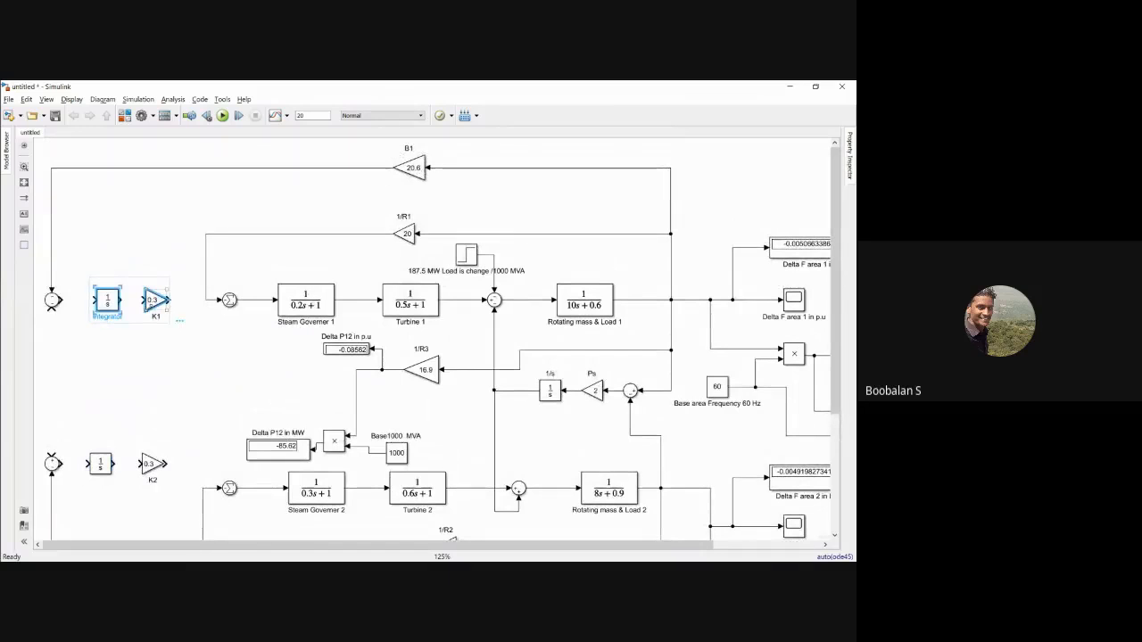
click(90, 297)
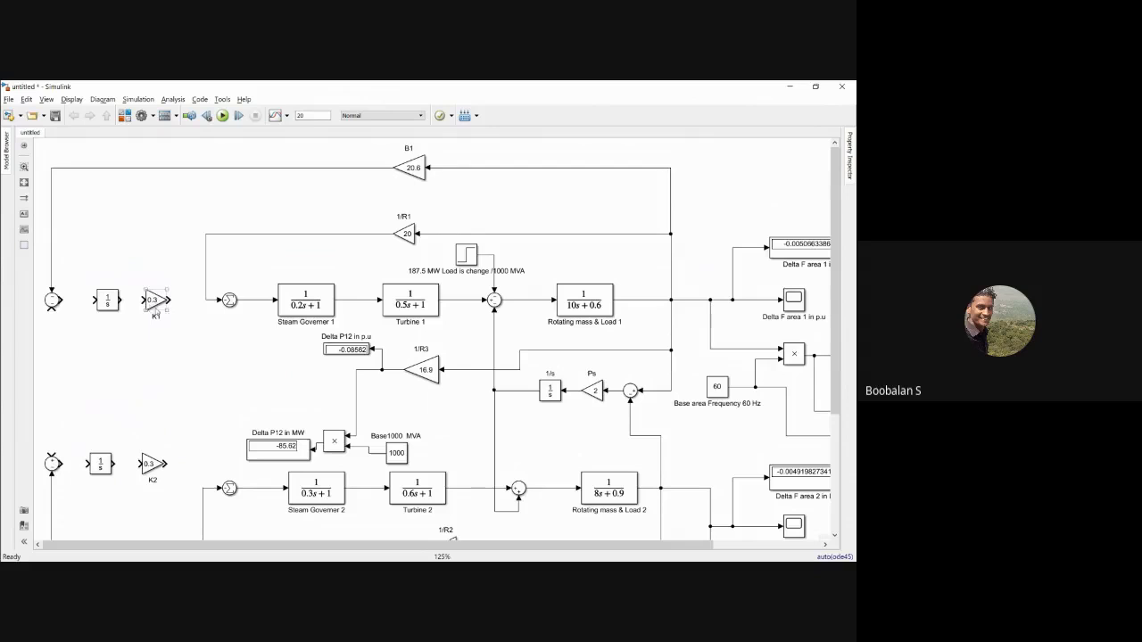
click(115, 296)
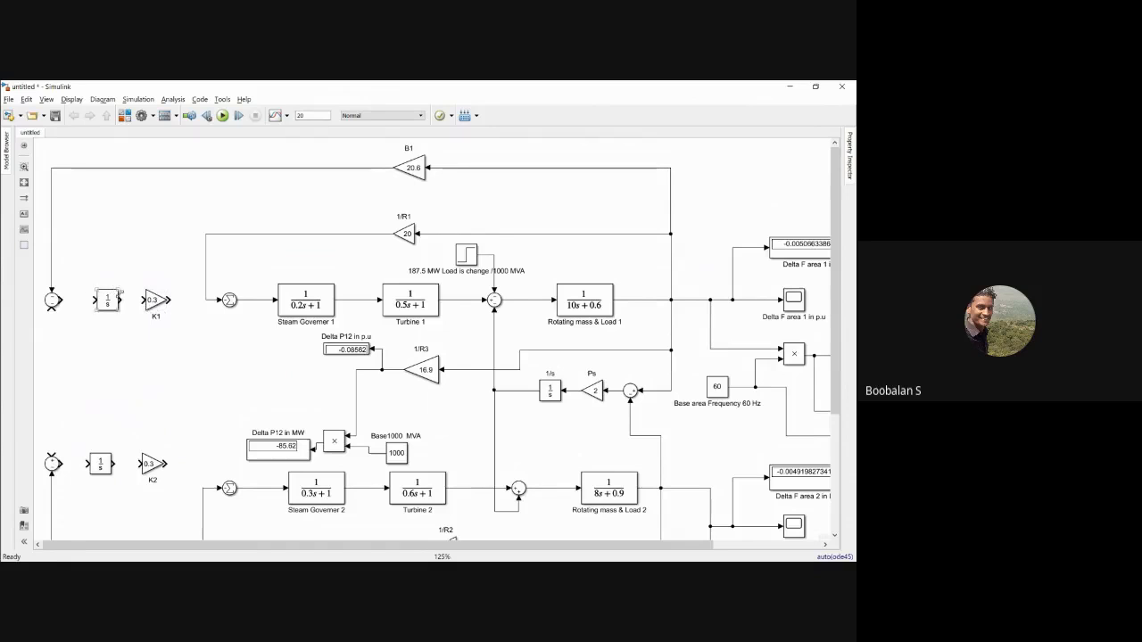
click(239, 243)
drag(838, 234, 236, 213)
drag(86, 279, 168, 319)
drag(364, 149, 464, 180)
click(160, 212)
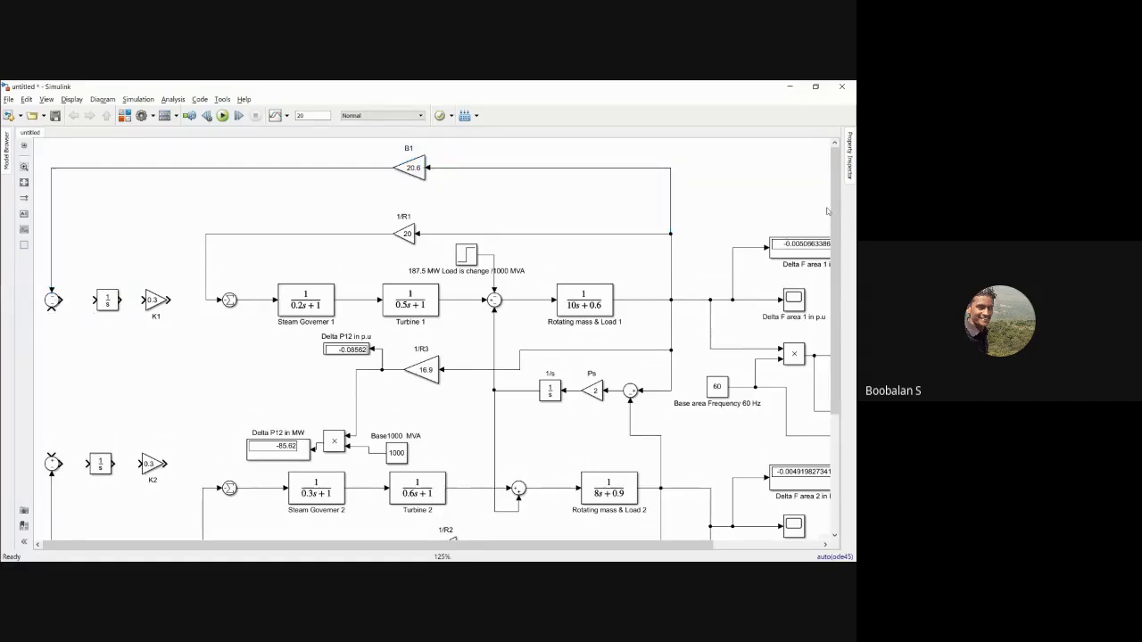
scroll(125, 259, down, 1)
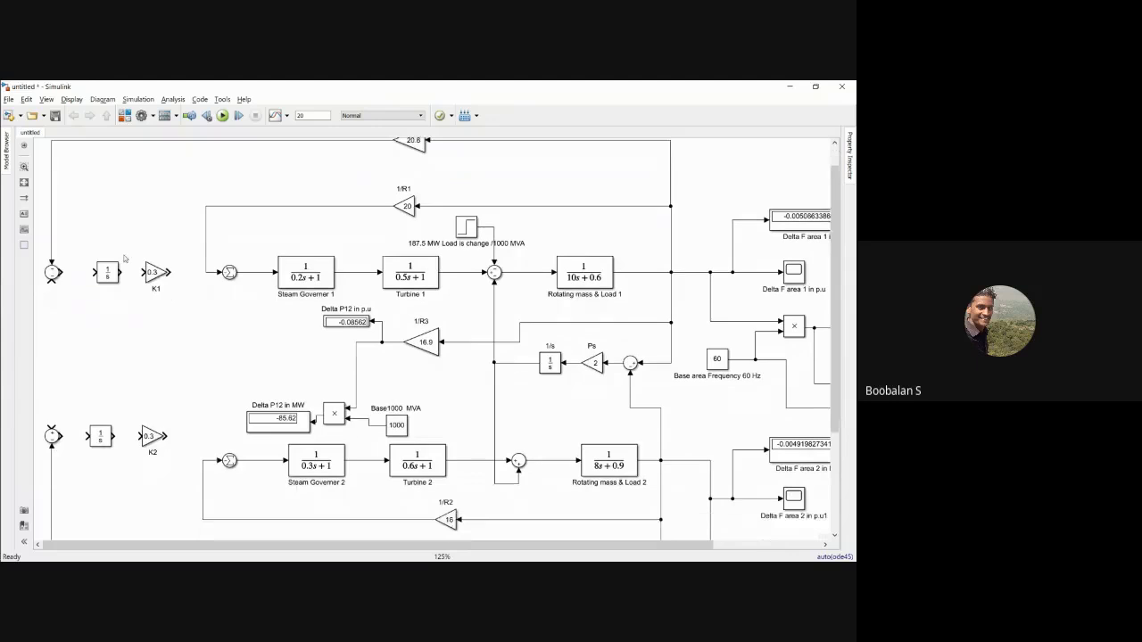
- Check the PowerPoint slide, wire each ACE Sum through its Integrator to K1 or K2 in Simulink, and shift the B1 gain slightly down
key(alt+Tab)
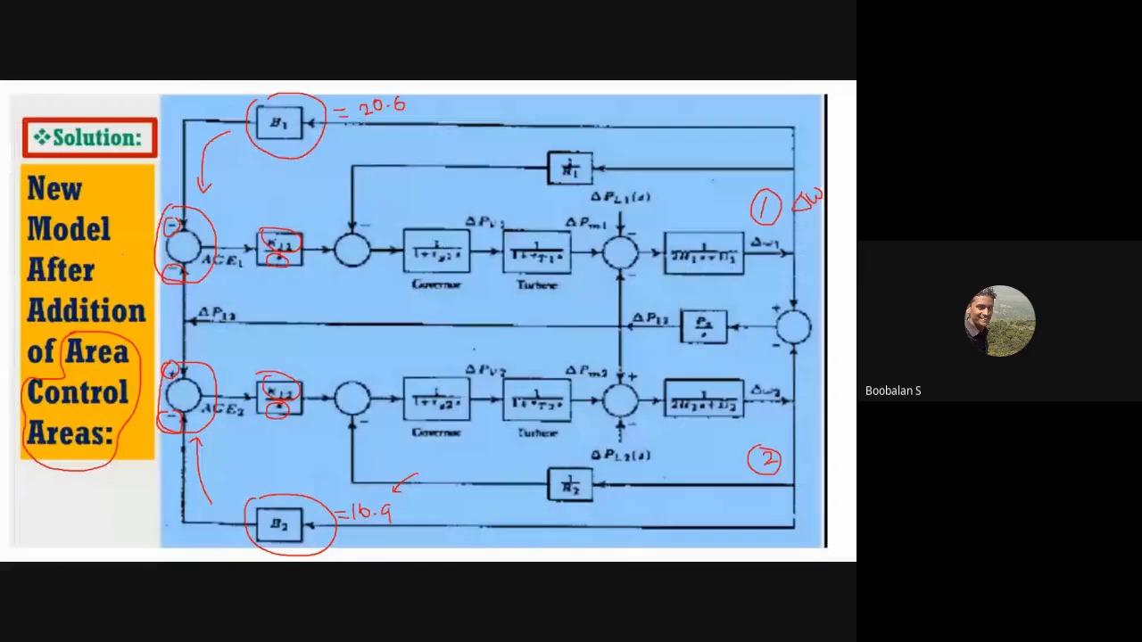
key(alt+Tab)
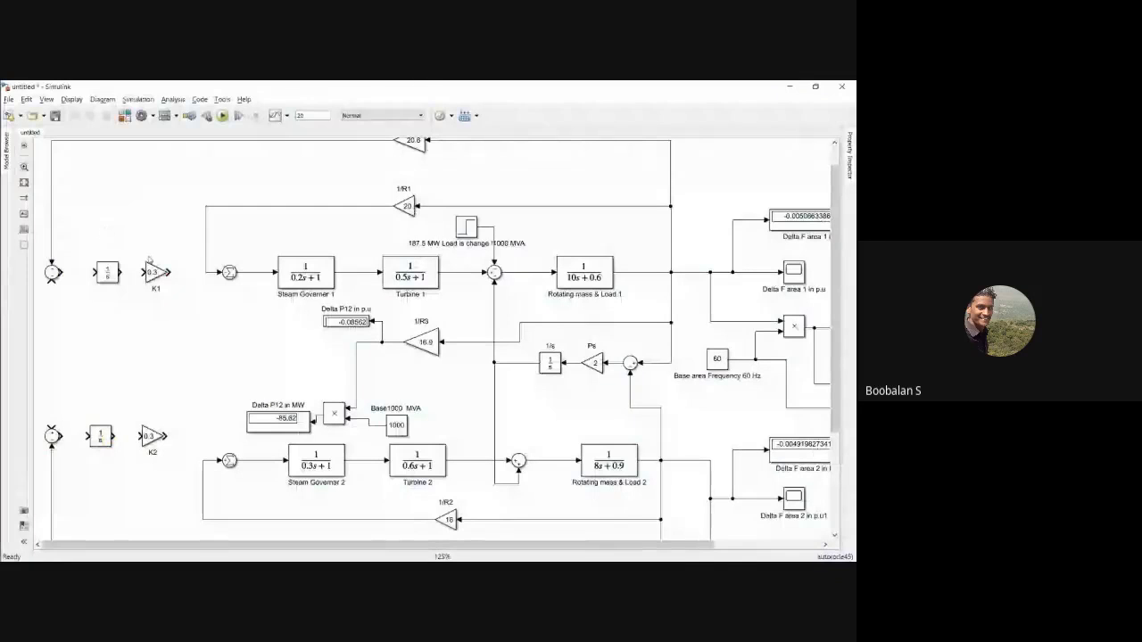
key(alt+Tab)
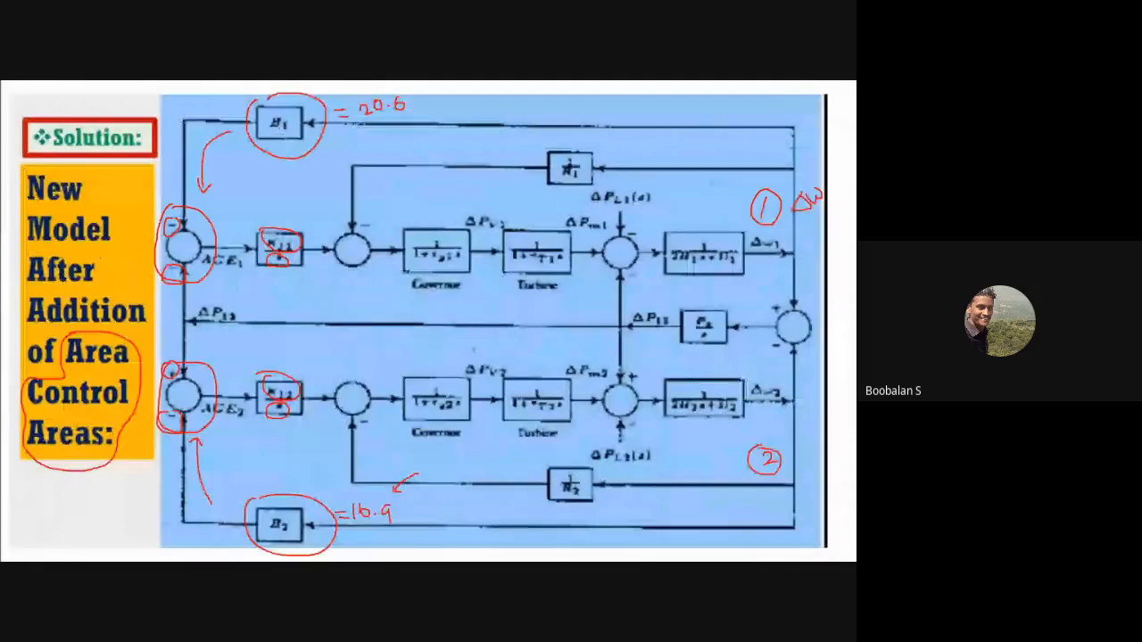
key(alt+Tab)
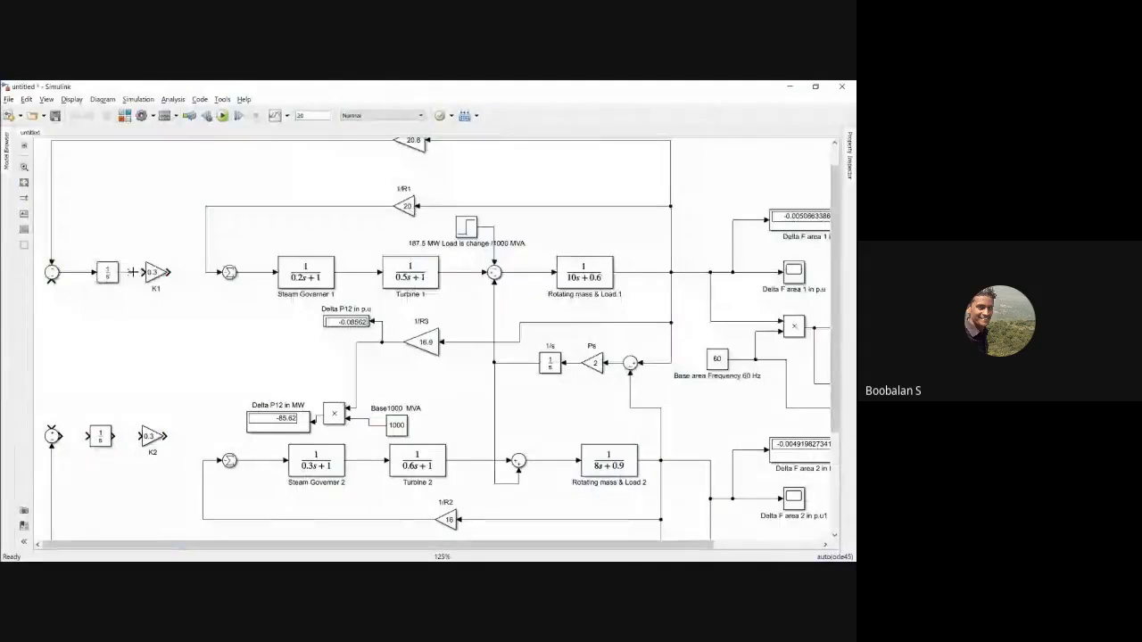
drag(419, 148, 419, 165)
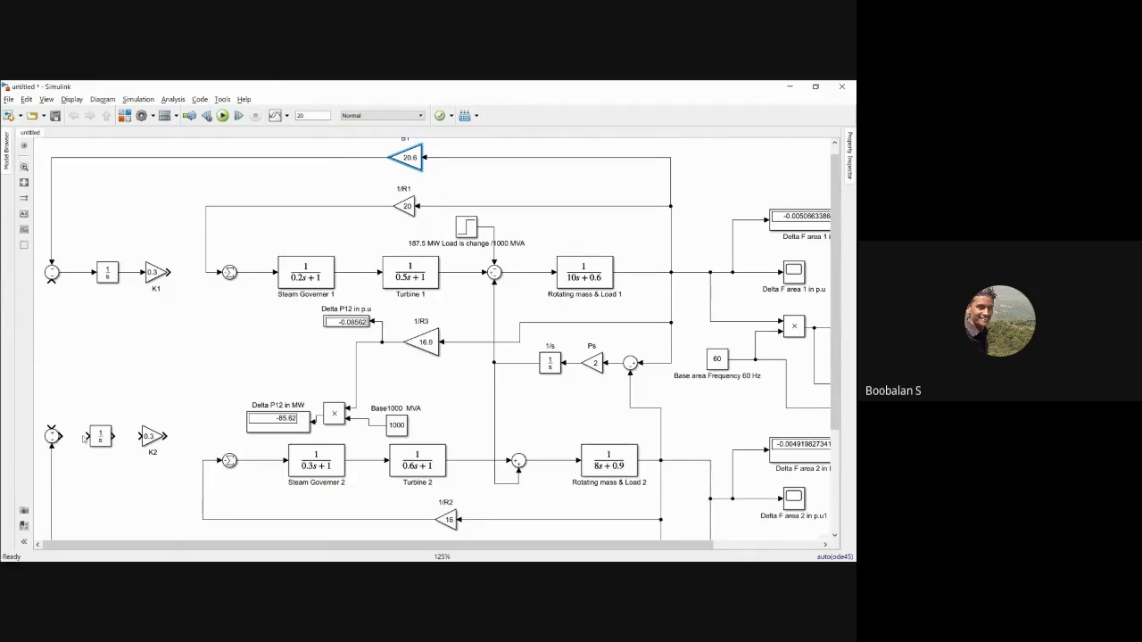
drag(59, 436, 149, 437)
- Switch to the PowerPoint slide show, mark plus signs at the controller inputs of both governor summing junctions, and return to Simulink
double_click(227, 461)
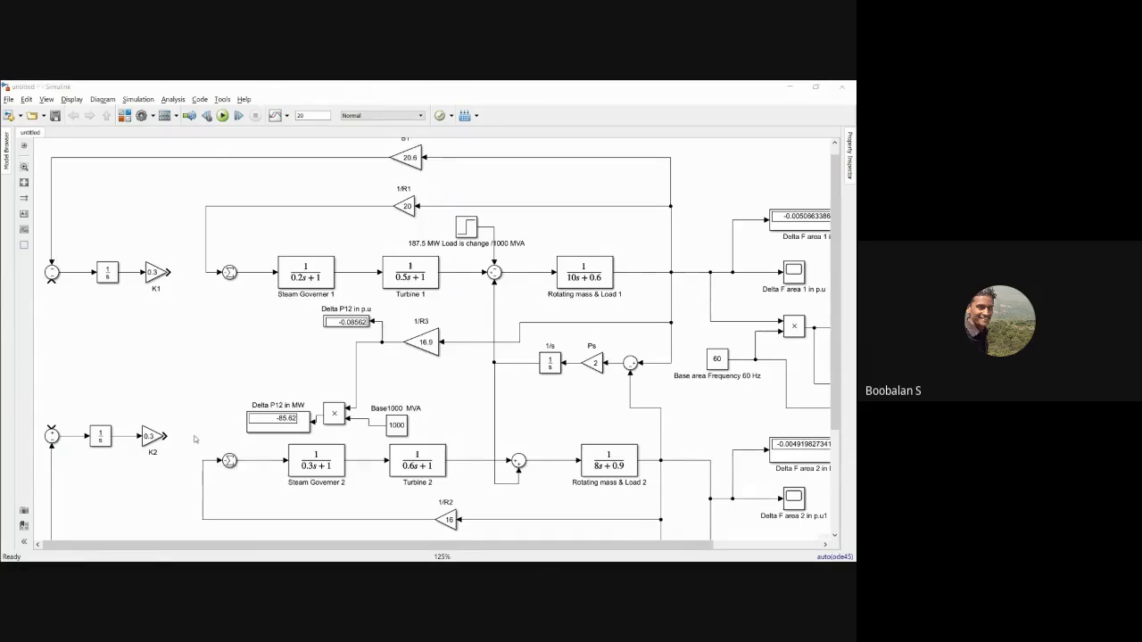
key(alt+Tab)
drag(322, 238, 338, 238)
drag(330, 231, 330, 244)
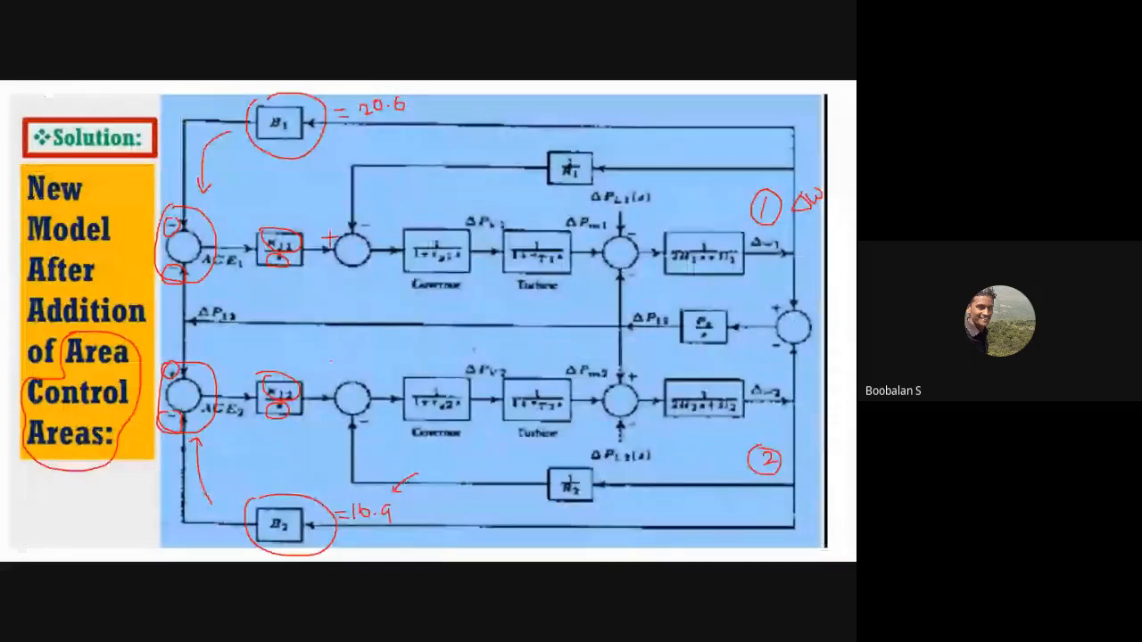
drag(322, 383, 337, 382)
drag(329, 375, 329, 390)
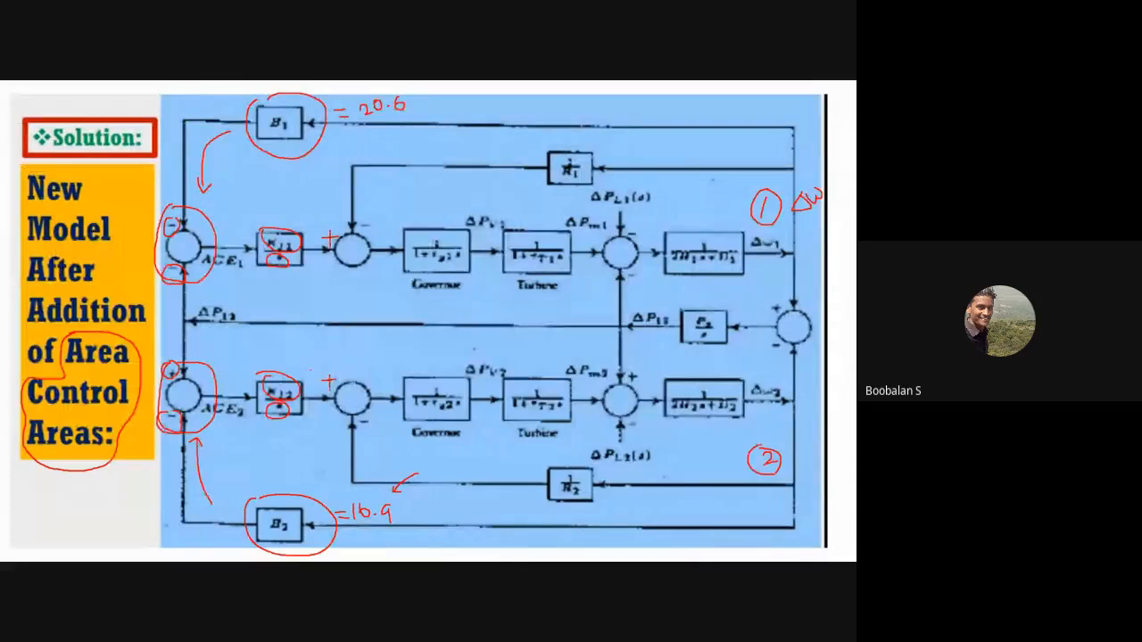
key(alt+Tab)
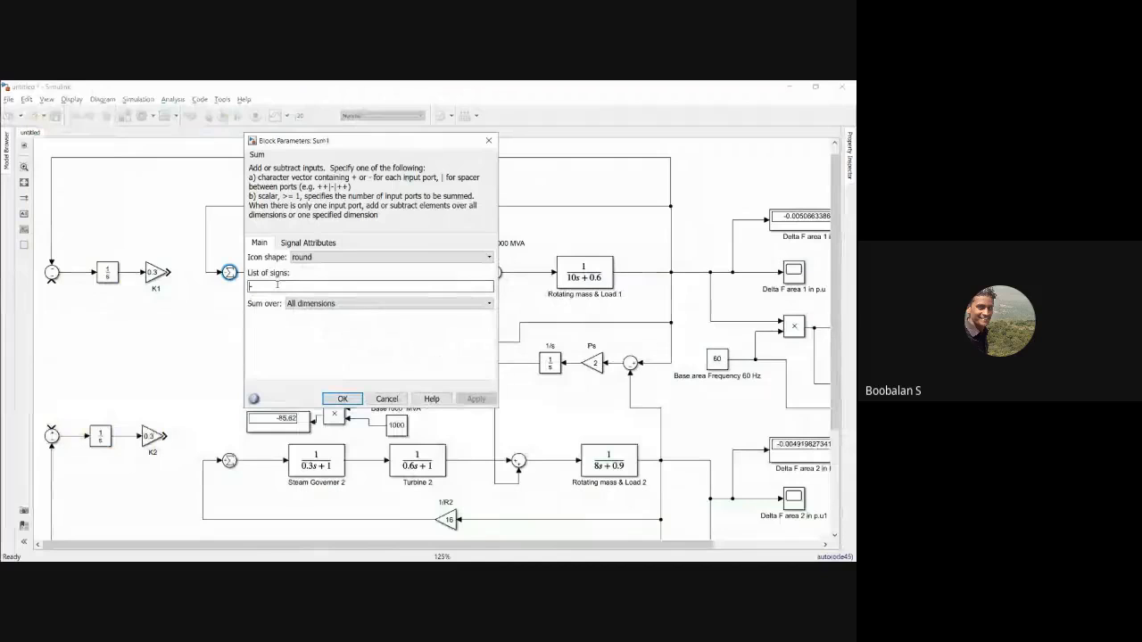
- Set the signs of the Sum before Steam Governer 1 to +- and give the Sum before Steam Governer 2 a plus and a minus input
text(+-)
key(Return)
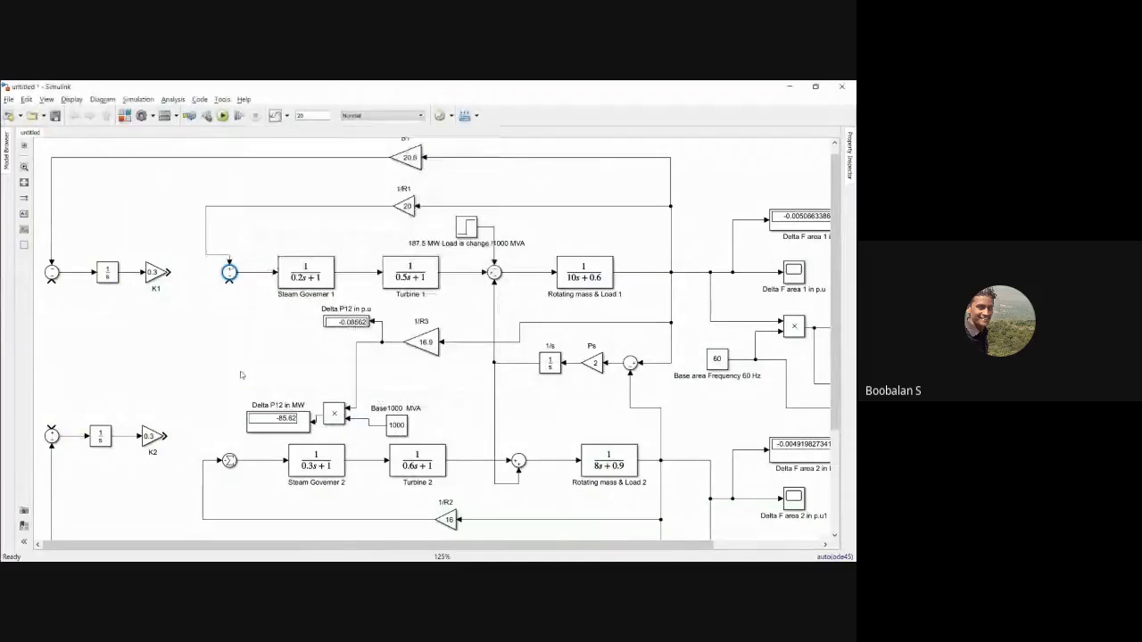
double_click(229, 460)
click(251, 437)
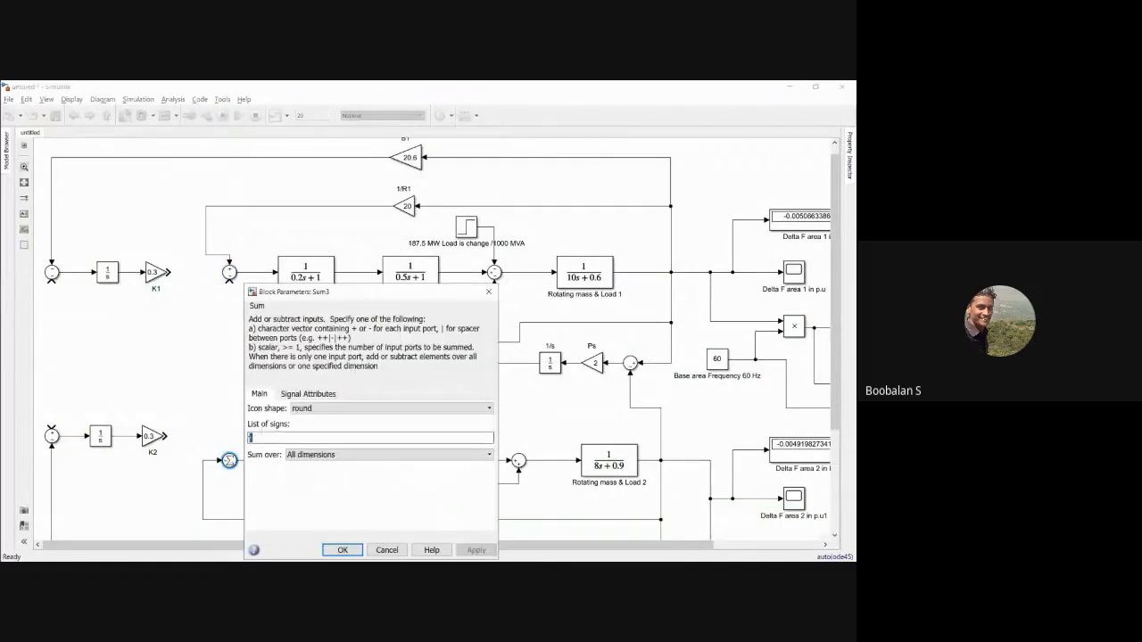
text(-+)
key(Return)
click(218, 393)
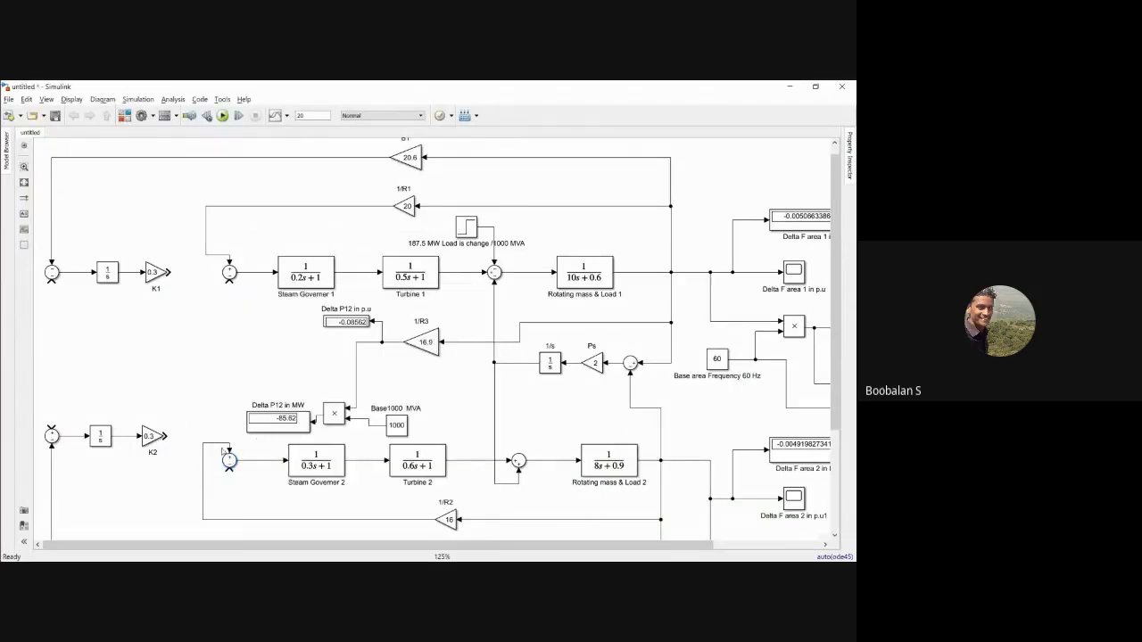
- Delete the 1/R2 and 1/R1 feedback lines into the governor Sum blocks, checking the junction signs on the PowerPoint slide in between
click(221, 445)
key(Delete)
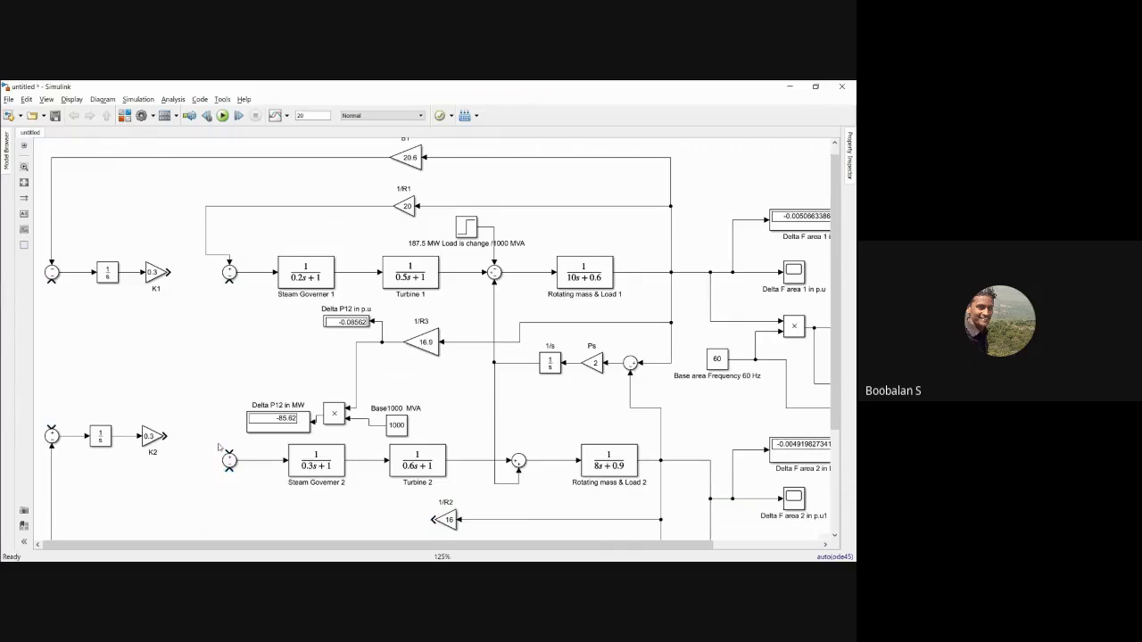
key(alt+Tab)
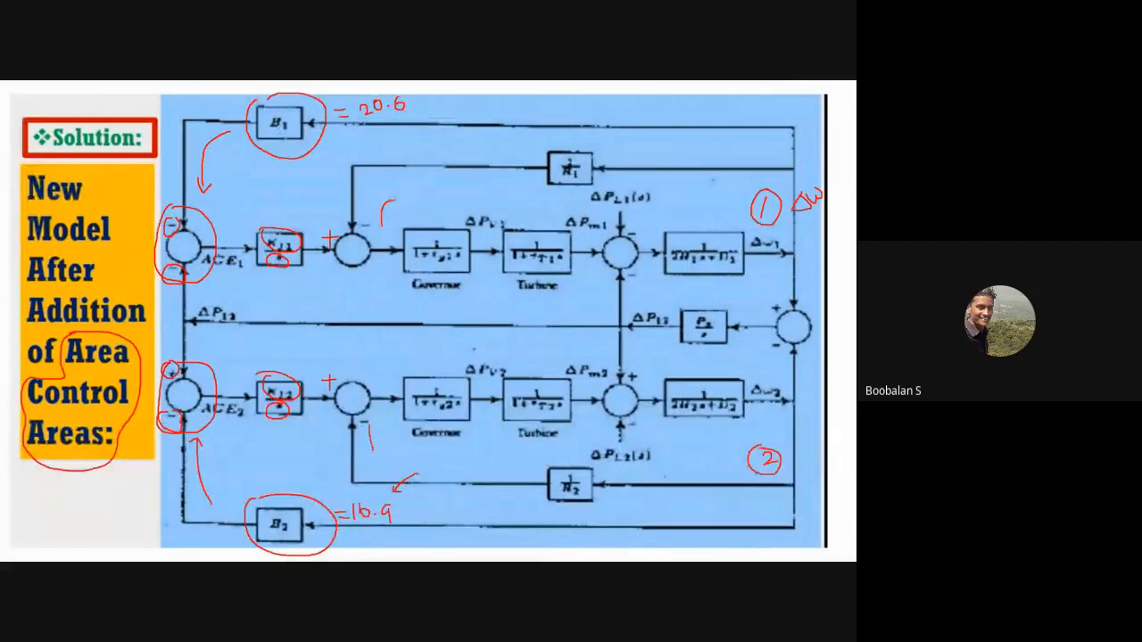
key(alt+Tab)
click(224, 258)
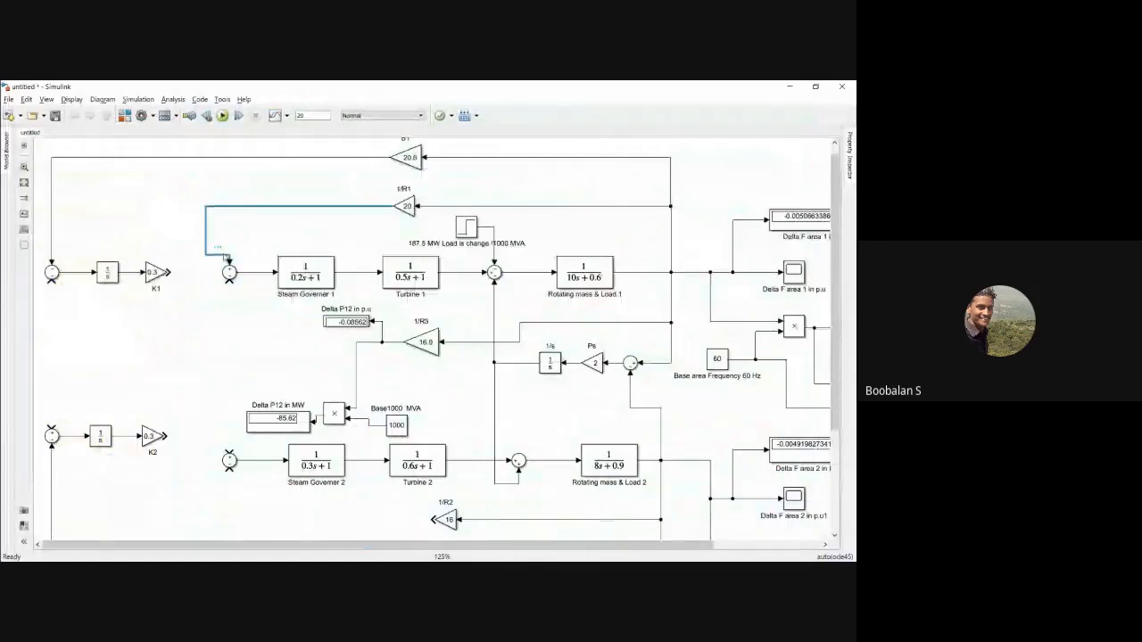
key(Delete)
- Connect K1 and K2 to the upper inputs of the governor Sum blocks, and 1/R1 and 1/R2 to the lower inputs
mouse_move(389, 206)
mouse_down()
mouse_move(327, 204)
mouse_move(229, 282)
mouse_up()
drag(435, 519, 167, 436)
drag(225, 261, 170, 271)
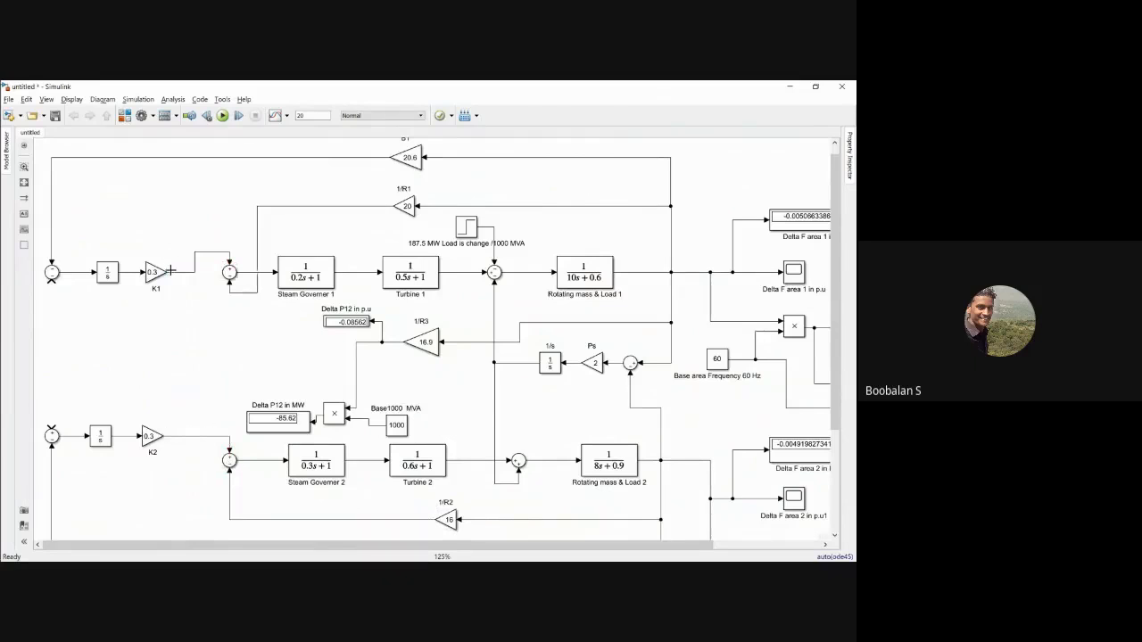
- Circle the area 1 governor summing junction on the PowerPoint slide, and reroute the 1/R1 line around the left side of that Sum in Simulink
key(alt+Tab)
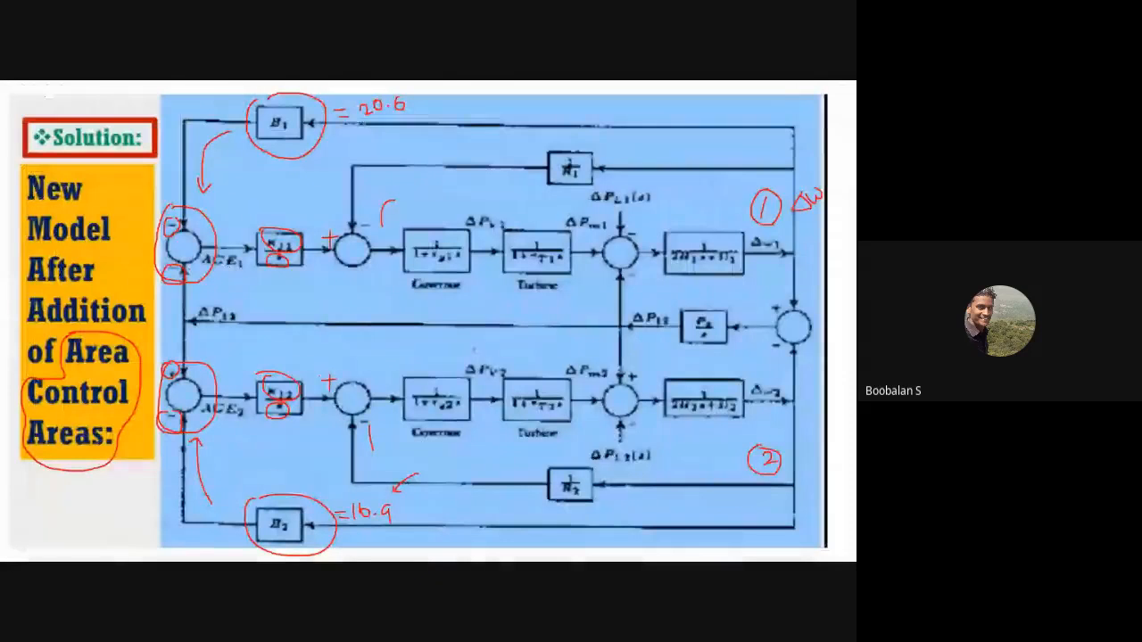
mouse_move(325, 221)
mouse_down()
mouse_move(372, 246)
mouse_move(323, 227)
mouse_up()
key(alt+Tab)
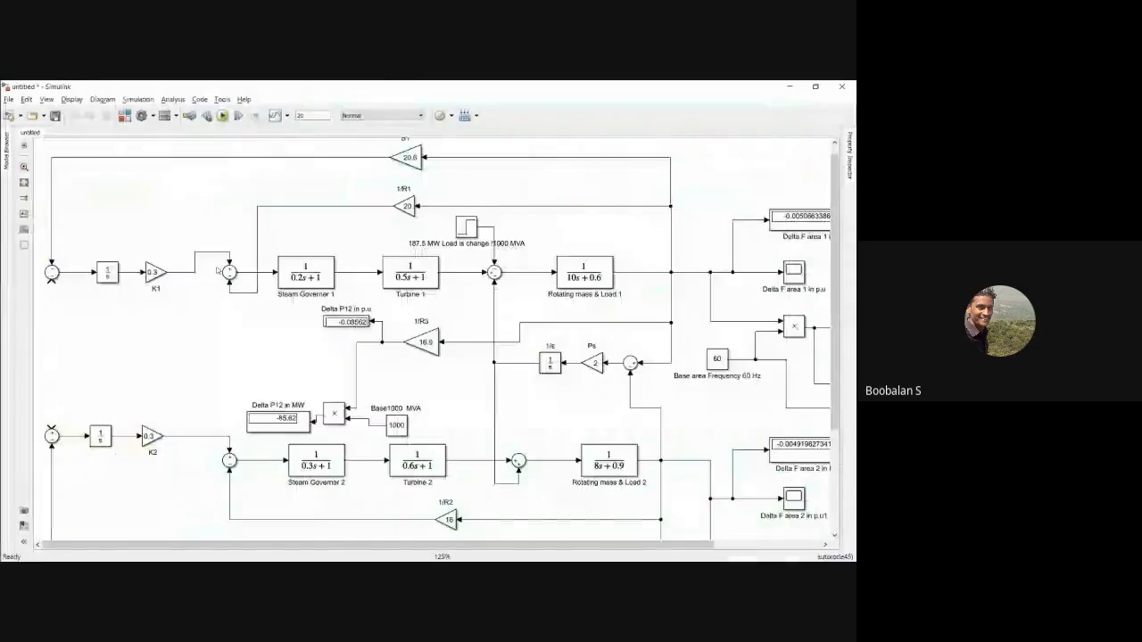
click(229, 275)
drag(230, 274, 215, 267)
click(225, 366)
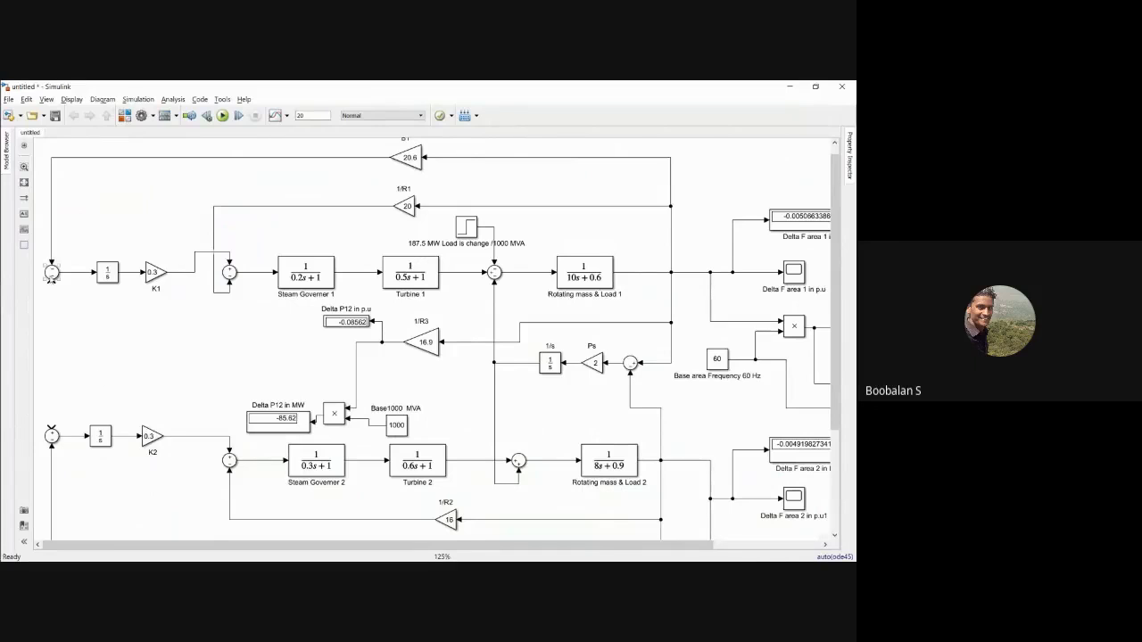
- Draw a line up from the area 2 ACE Sum's upper input, and trace the ΔP12 path to both ACE junctions on the PowerPoint slide
drag(51, 429, 51, 301)
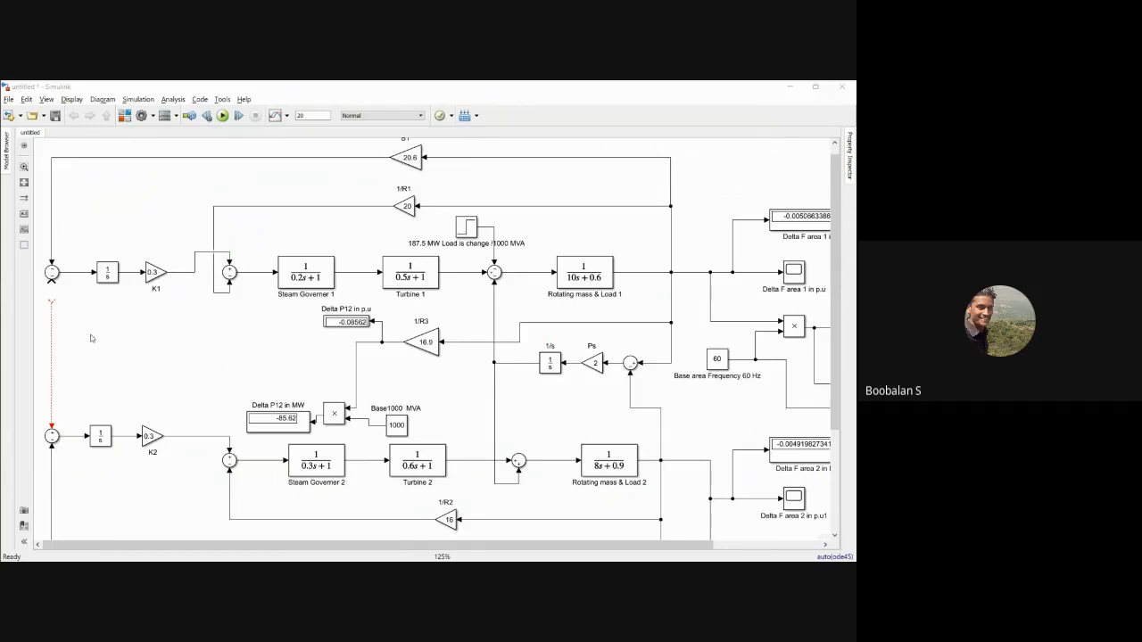
key(alt+Tab)
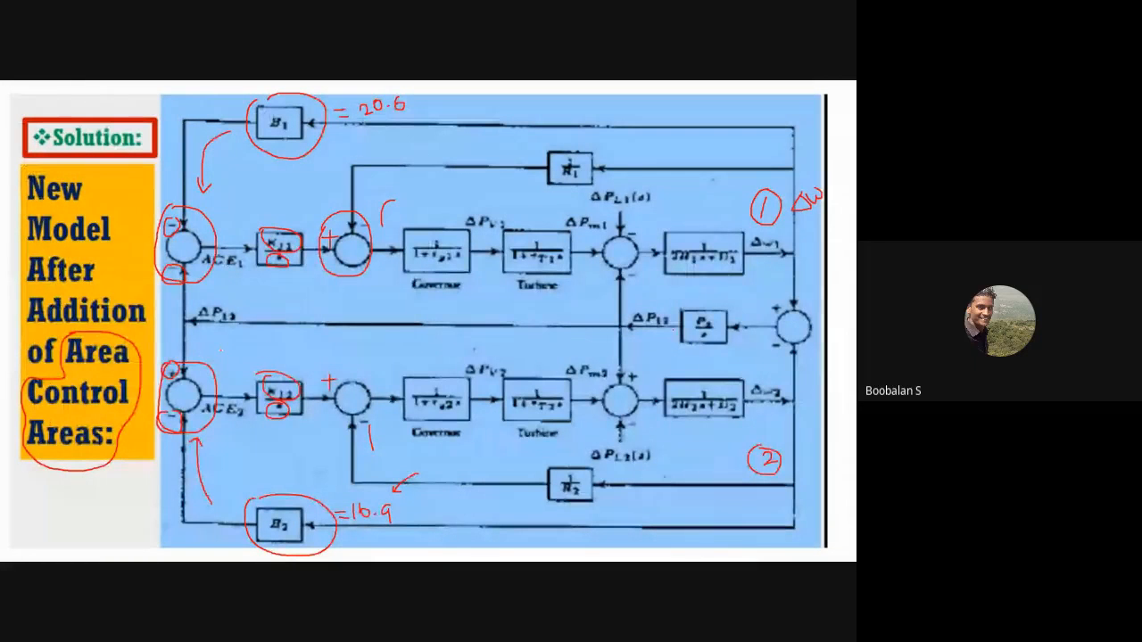
mouse_move(635, 311)
mouse_down()
mouse_move(677, 325)
mouse_move(638, 308)
mouse_move(237, 306)
mouse_up()
drag(212, 332, 200, 362)
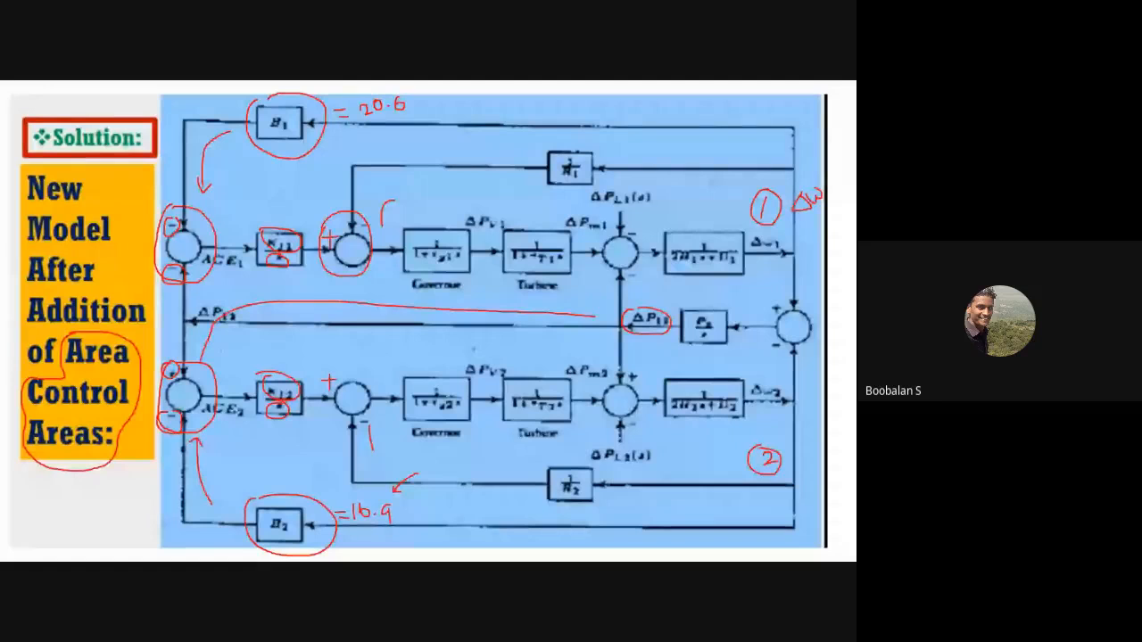
drag(239, 305, 198, 264)
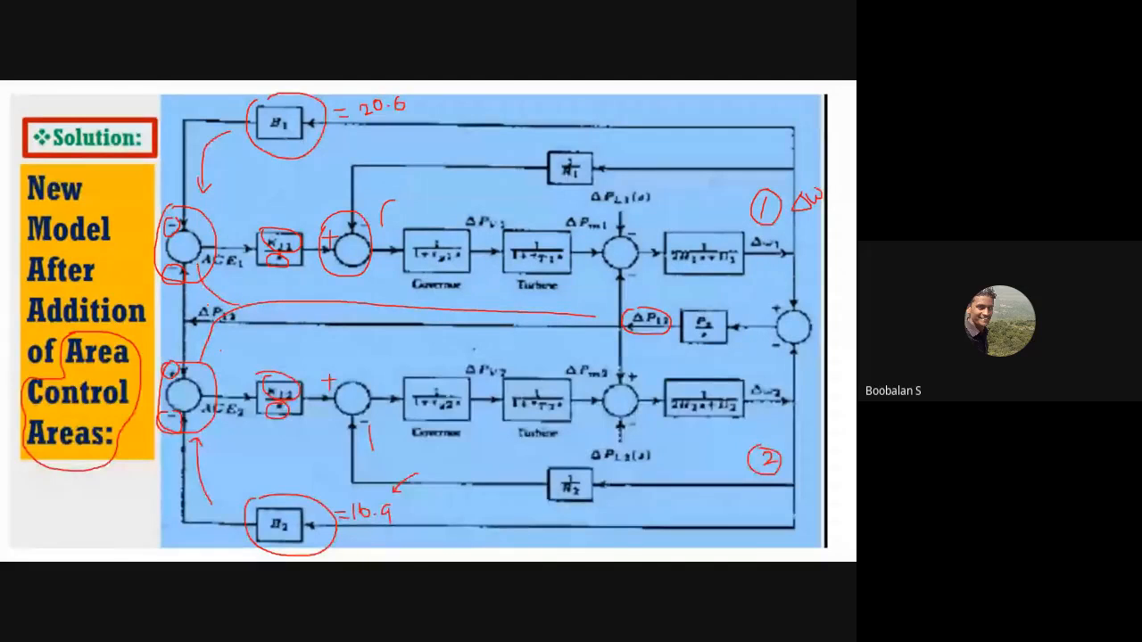
key(alt+Tab)
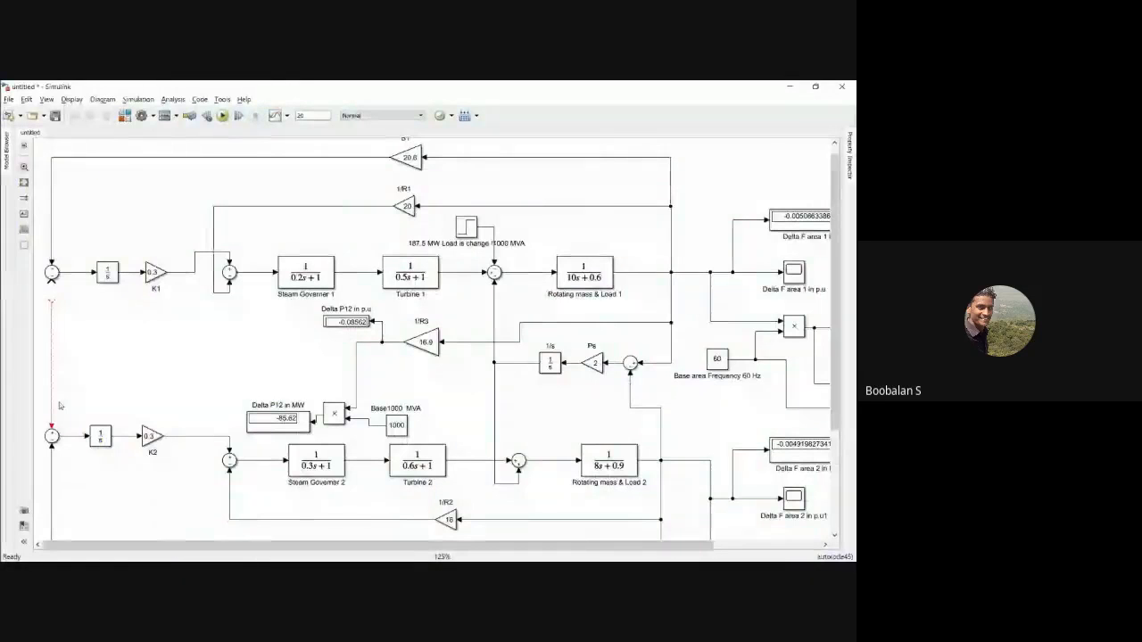
- Replace the loose area 2 ACE line with a ΔP12 branch from the tie-line integrator output to both ACE Sum blocks
click(52, 366)
key(Delete)
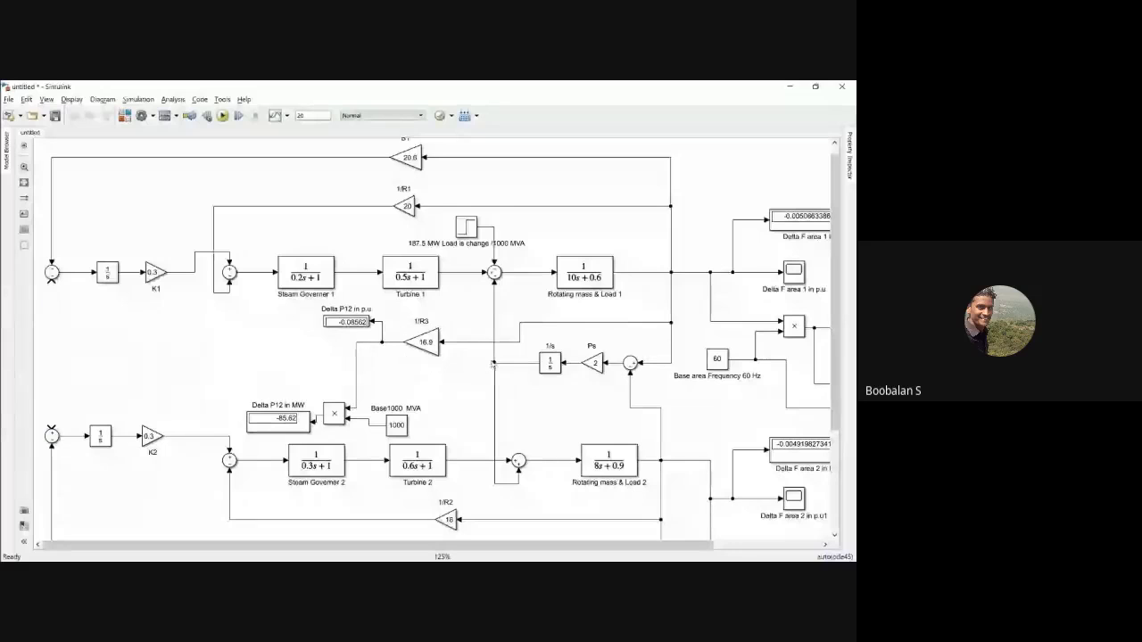
mouse_move(50, 427)
mouse_down()
mouse_move(47, 360)
mouse_move(493, 362)
mouse_up()
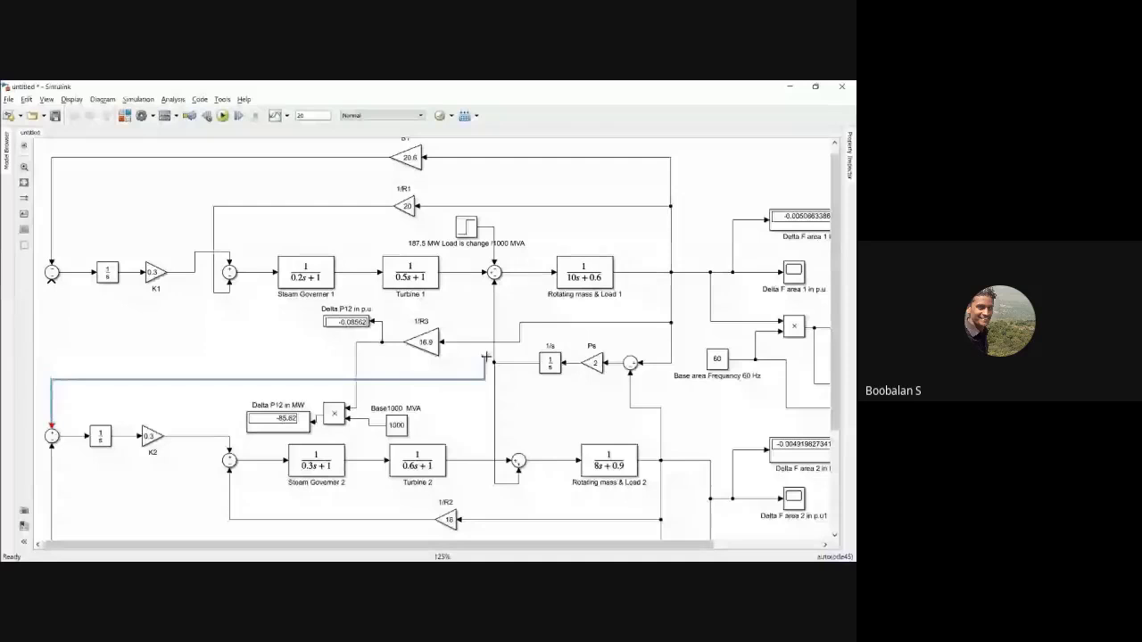
click(56, 302)
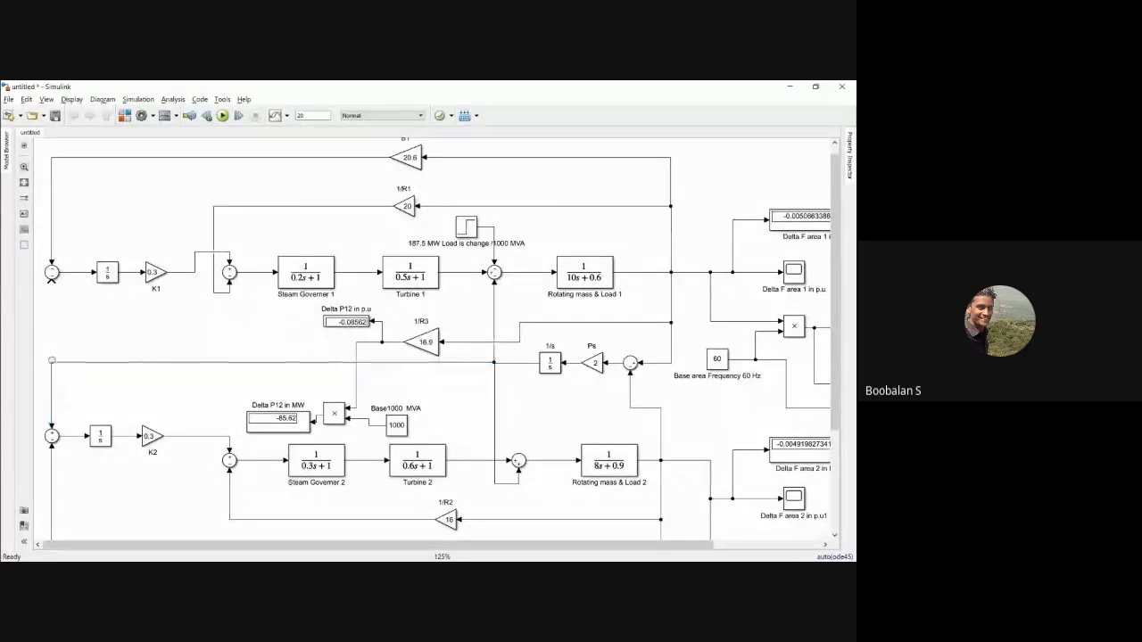
mouse_move(50, 362)
mouse_down()
mouse_move(48, 287)
mouse_move(44, 362)
mouse_up()
click(54, 312)
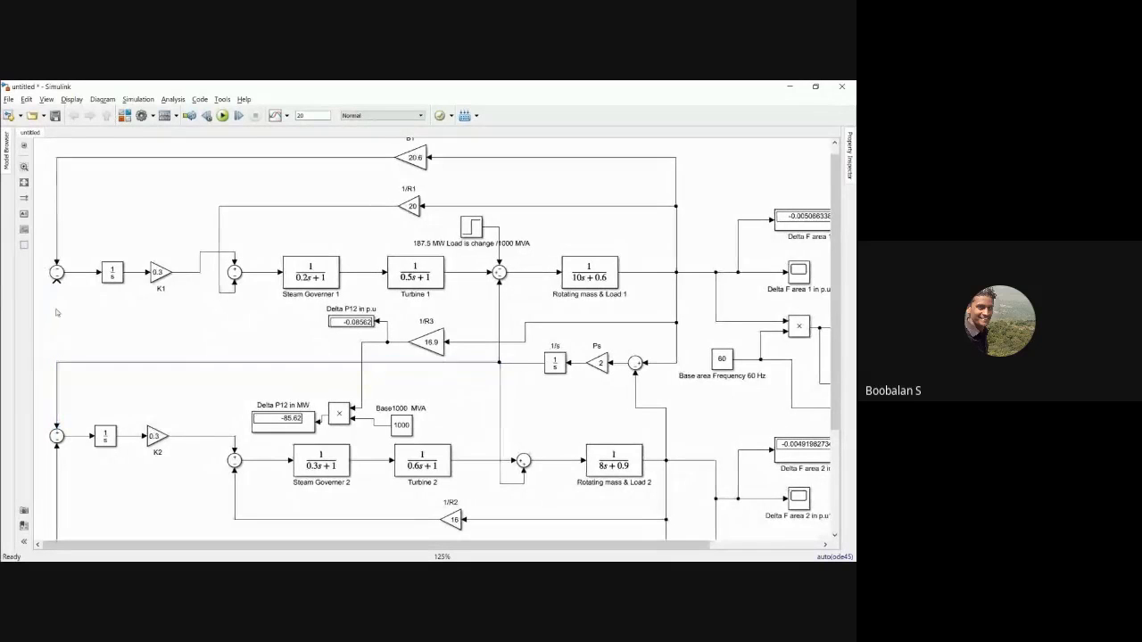
drag(57, 282, 57, 362)
key(alt+Tab)
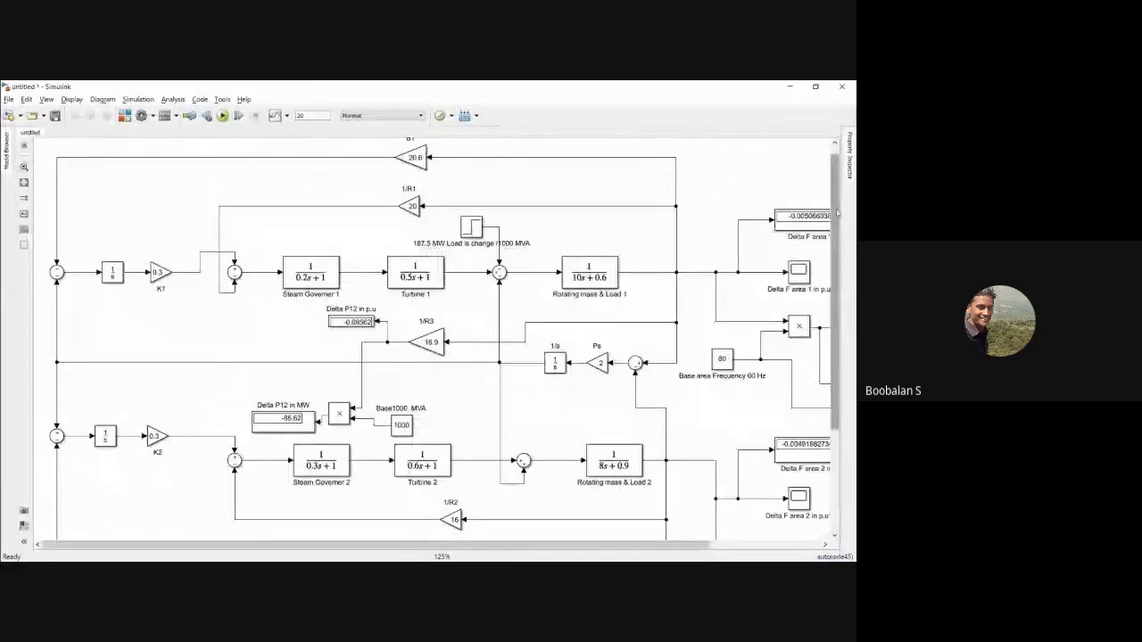
- Run the simulation of the two-area model with both integral controllers and the ΔP12 feedback connected
drag(837, 212, 841, 268)
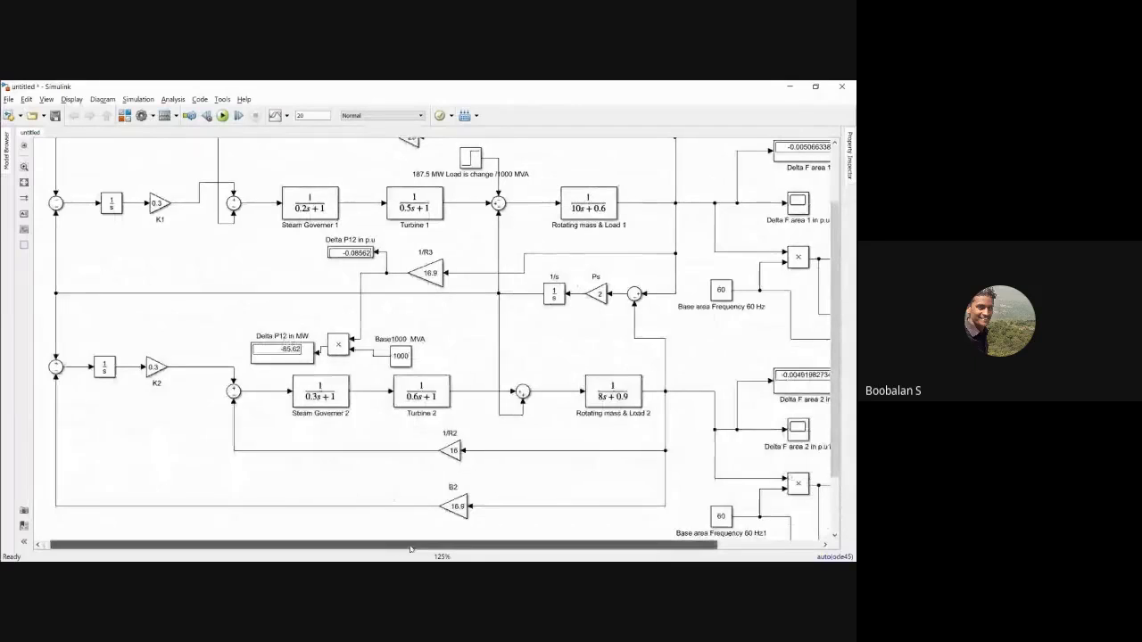
drag(411, 549, 672, 549)
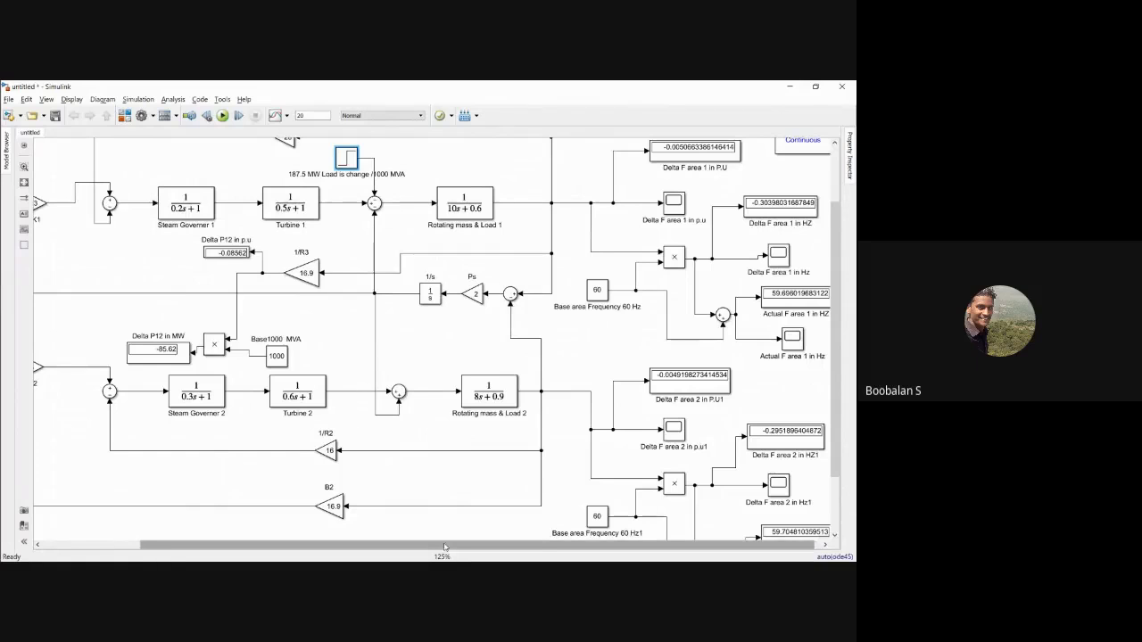
drag(444, 546, 451, 546)
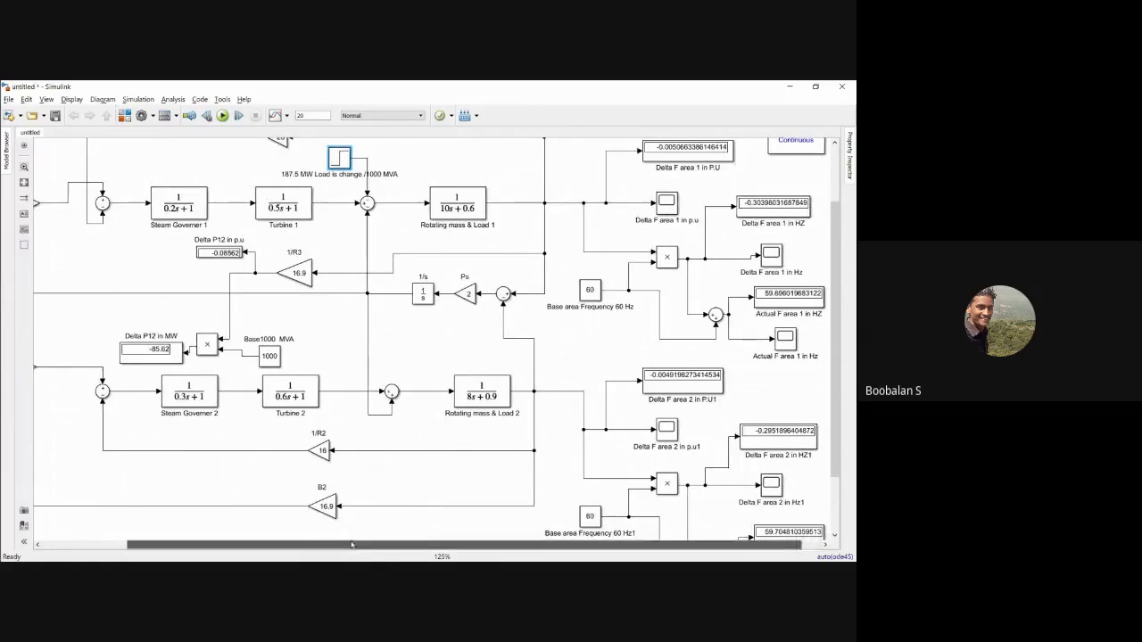
drag(352, 545, 295, 545)
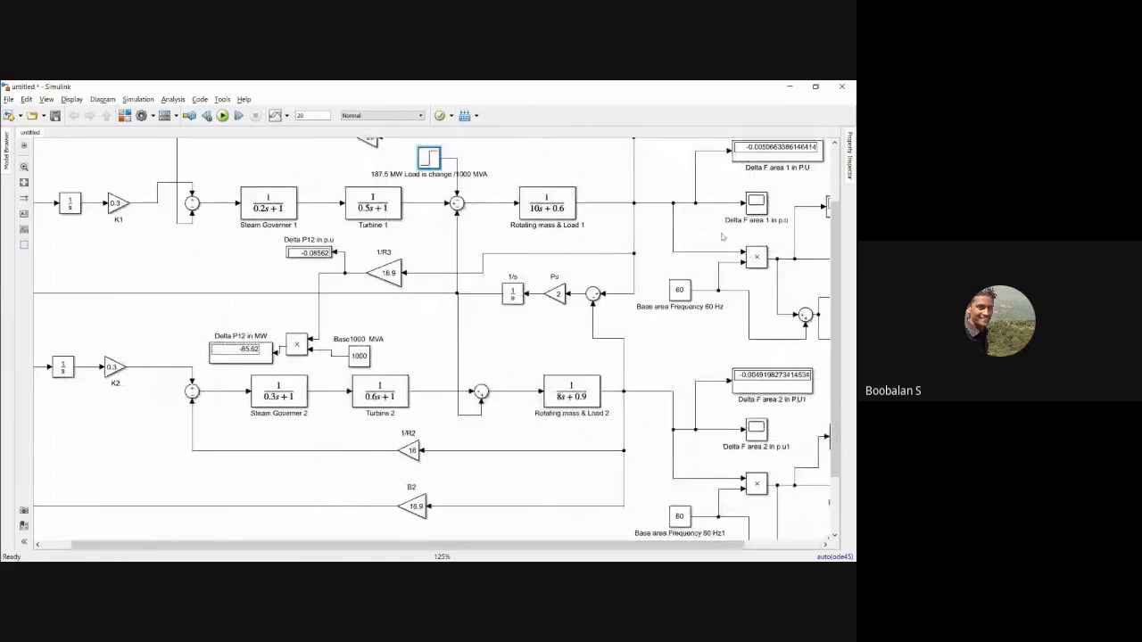
click(222, 115)
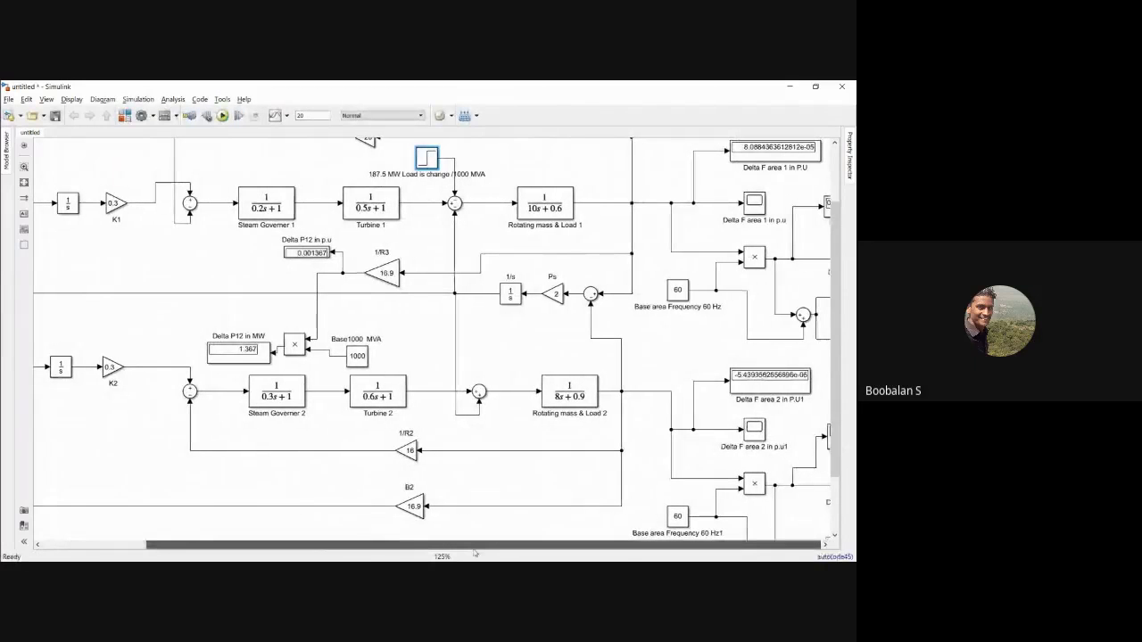
- Examine the frequency deviation, actual frequency and Delta P12 displays of both areas against the controller and load blocks
drag(475, 552, 542, 556)
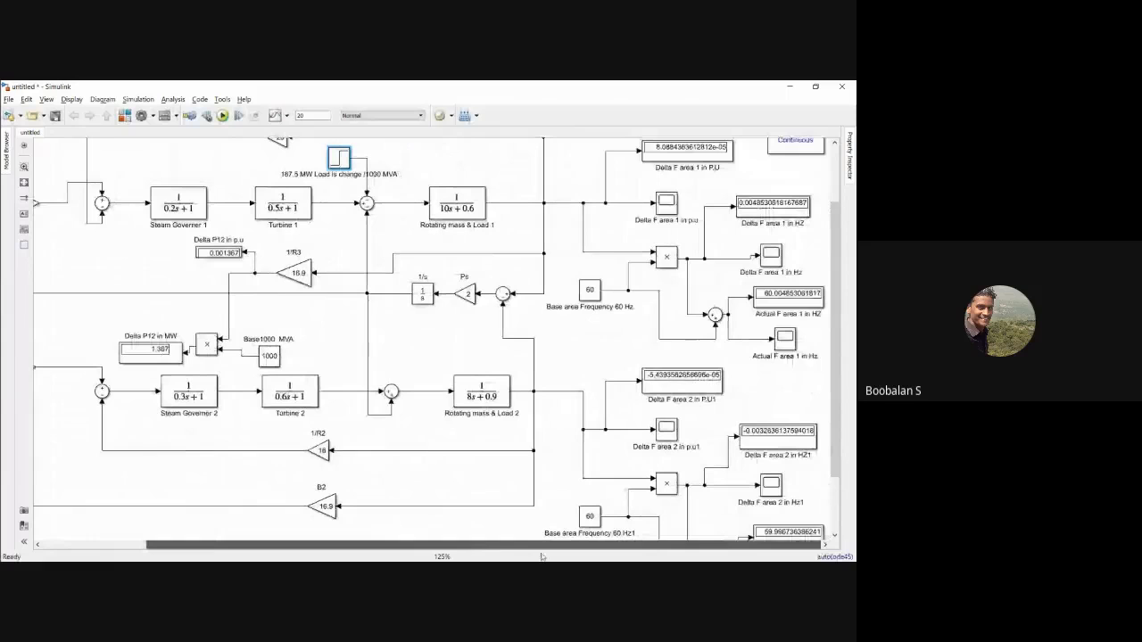
drag(838, 312, 838, 250)
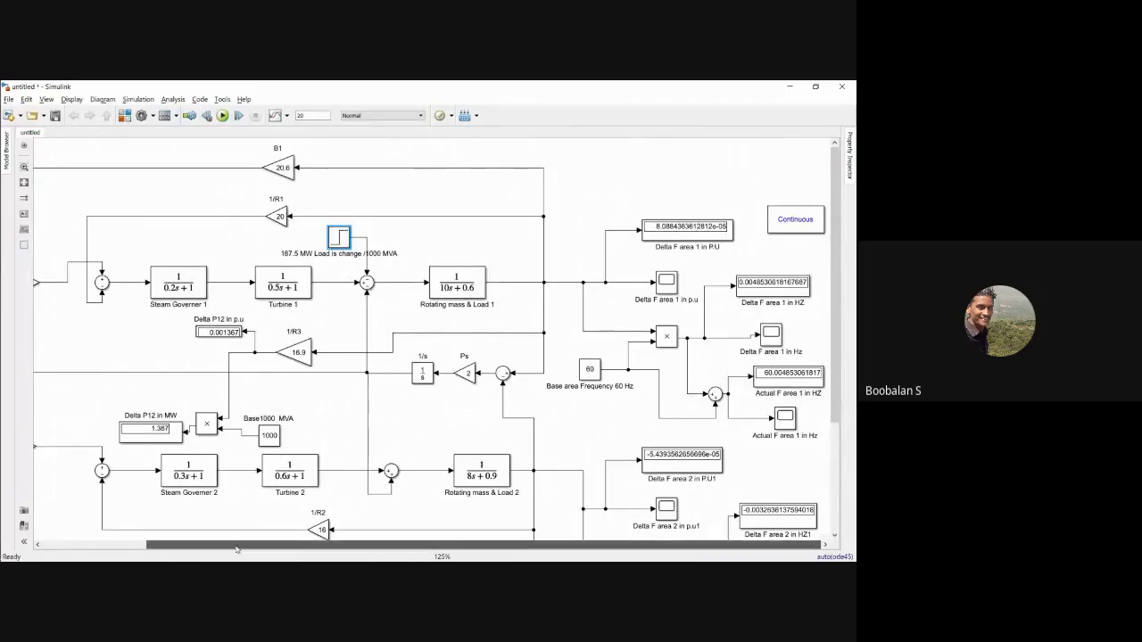
drag(236, 549, 134, 545)
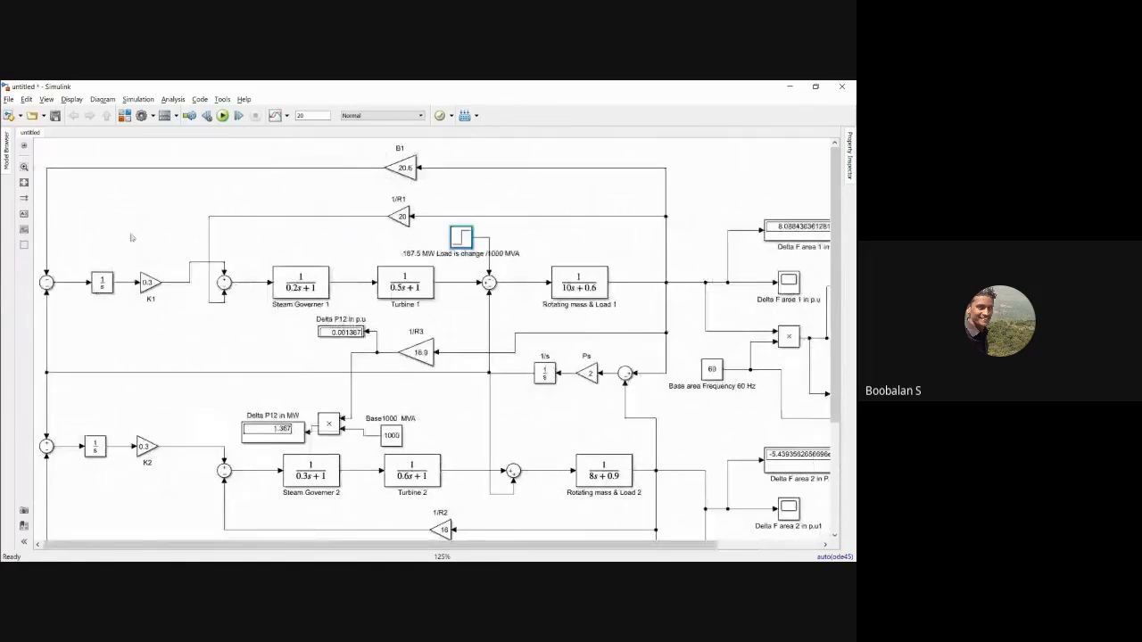
drag(467, 548, 574, 554)
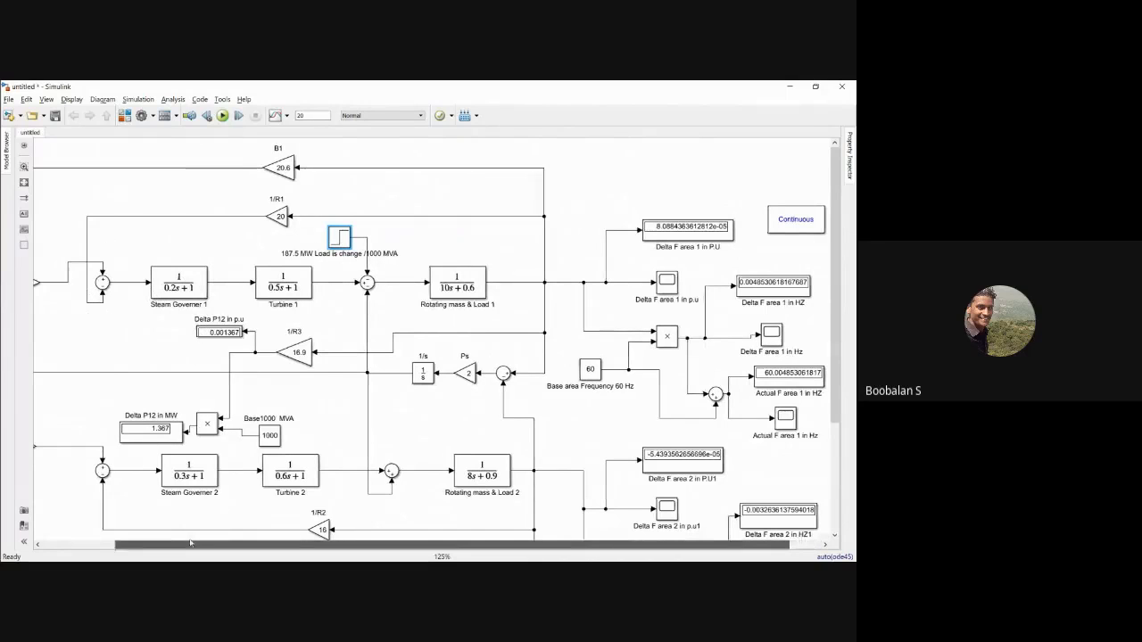
drag(190, 542, 156, 542)
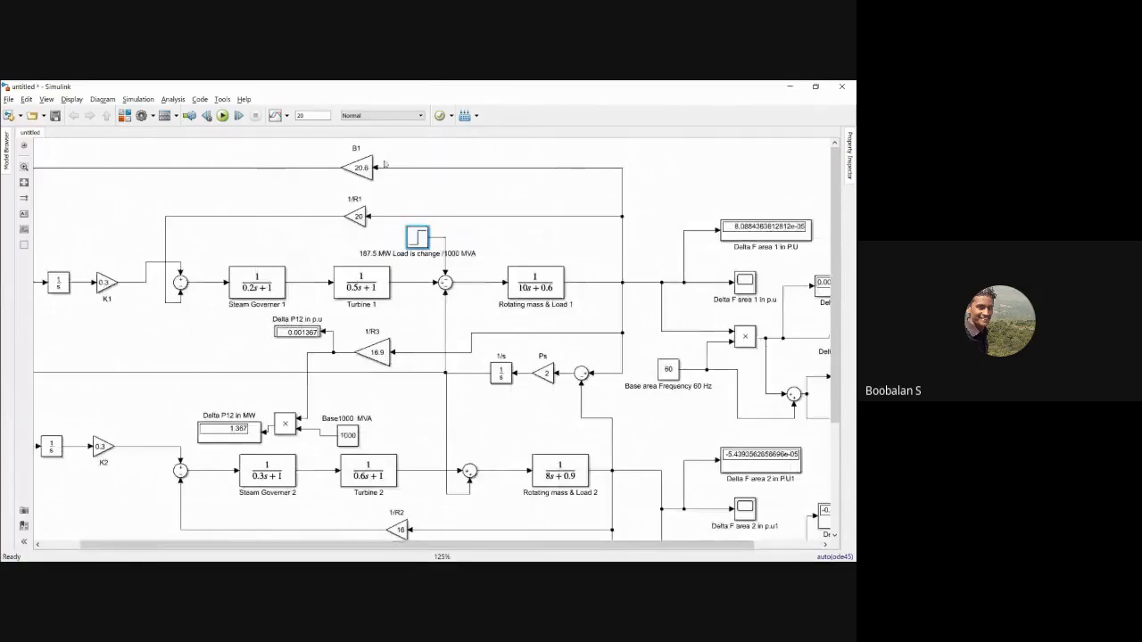
drag(322, 547, 399, 548)
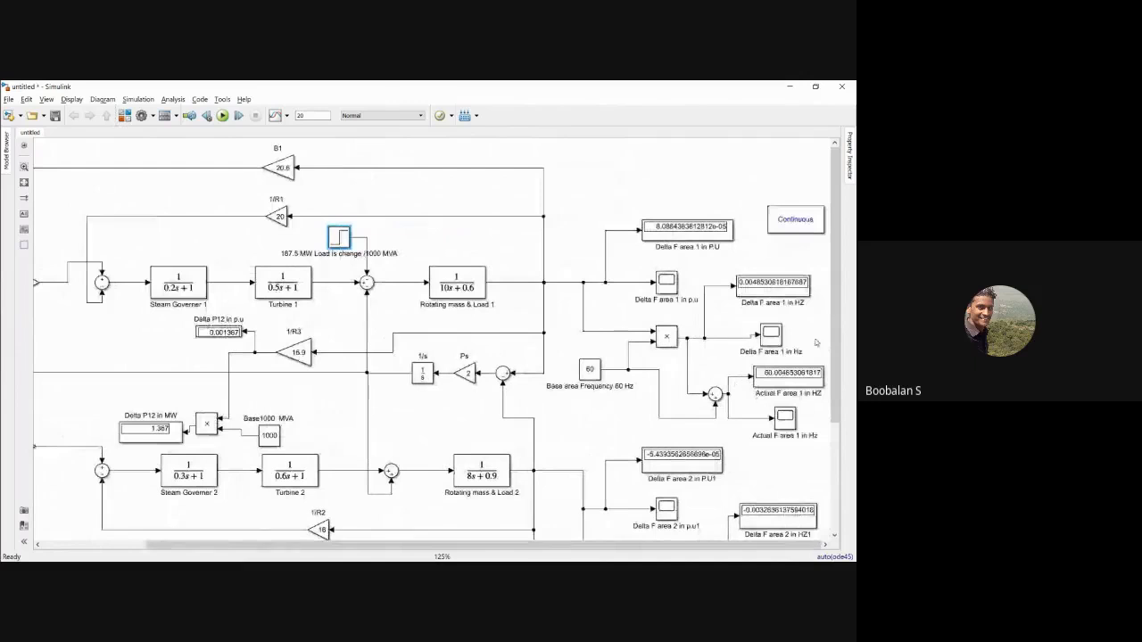
drag(832, 313, 834, 474)
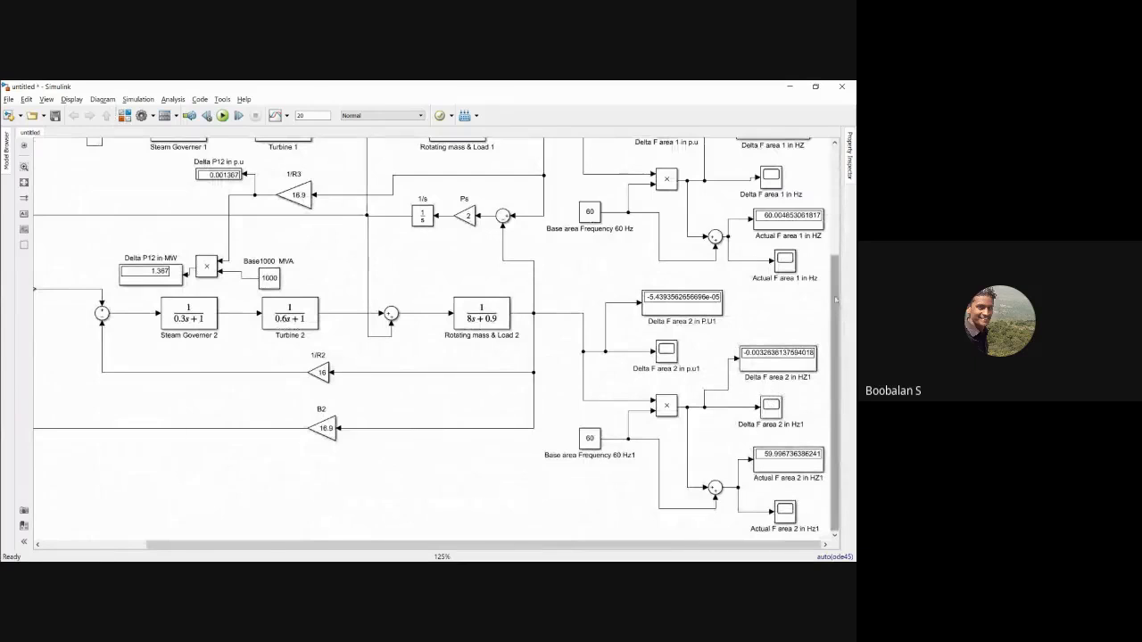
- Set the gain of the area 1 integral controller K1 to 0
drag(835, 300, 836, 198)
drag(272, 545, 144, 291)
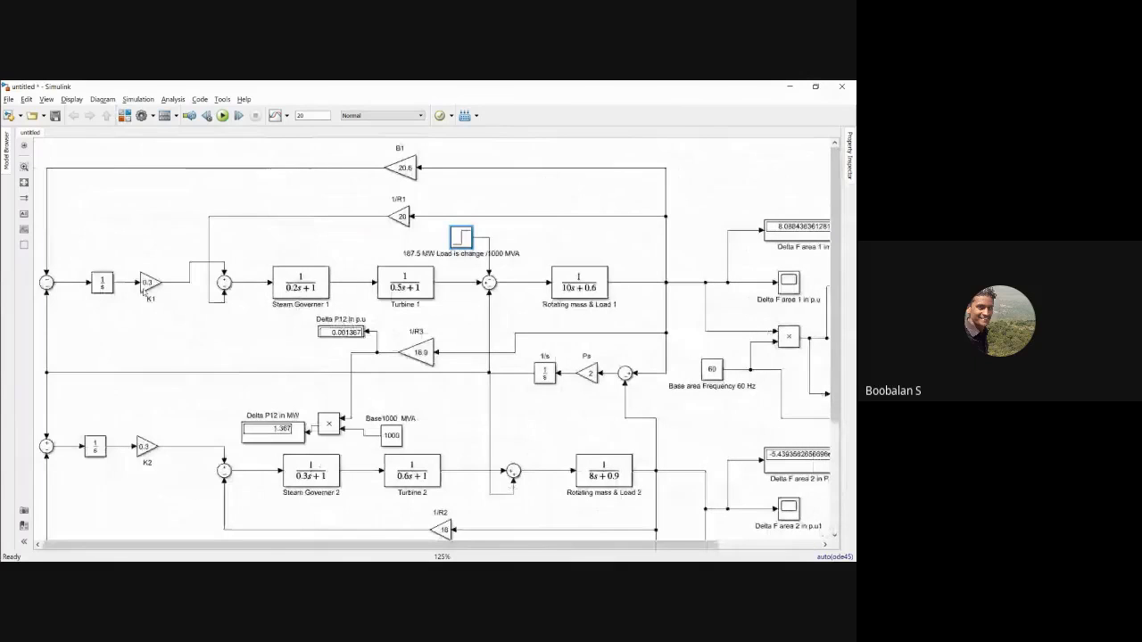
double_click(147, 282)
key(BackSpace)
key(BackSpace)
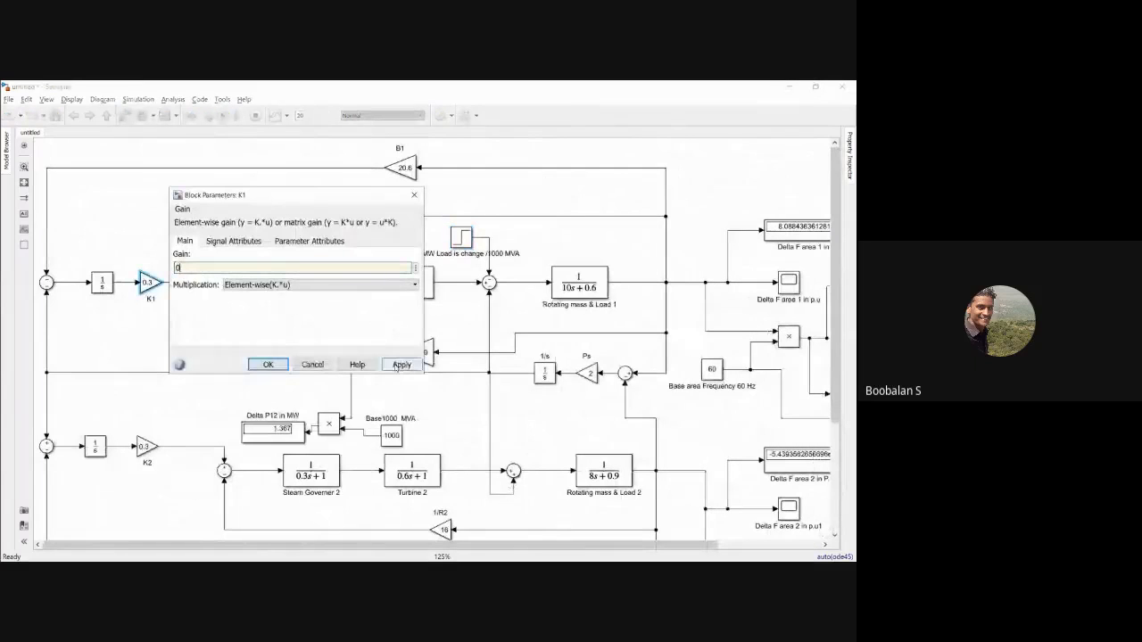
click(400, 364)
click(268, 364)
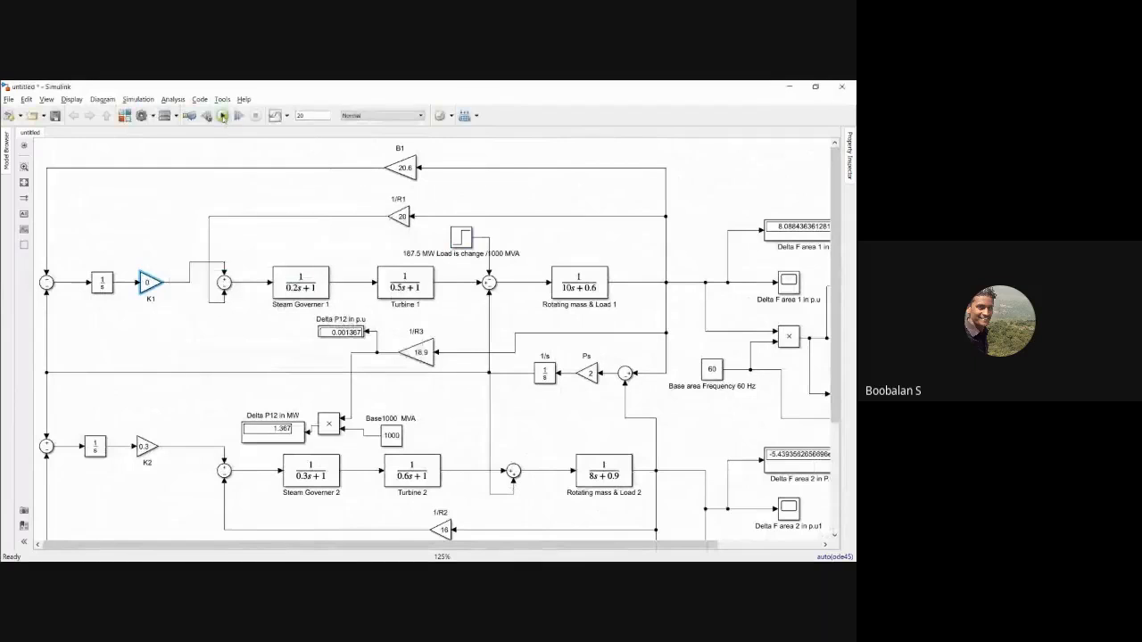
- Run the simulation with K1 disabled and check the area 1 and area 2 frequency displays and the Delta P12 readings
click(222, 116)
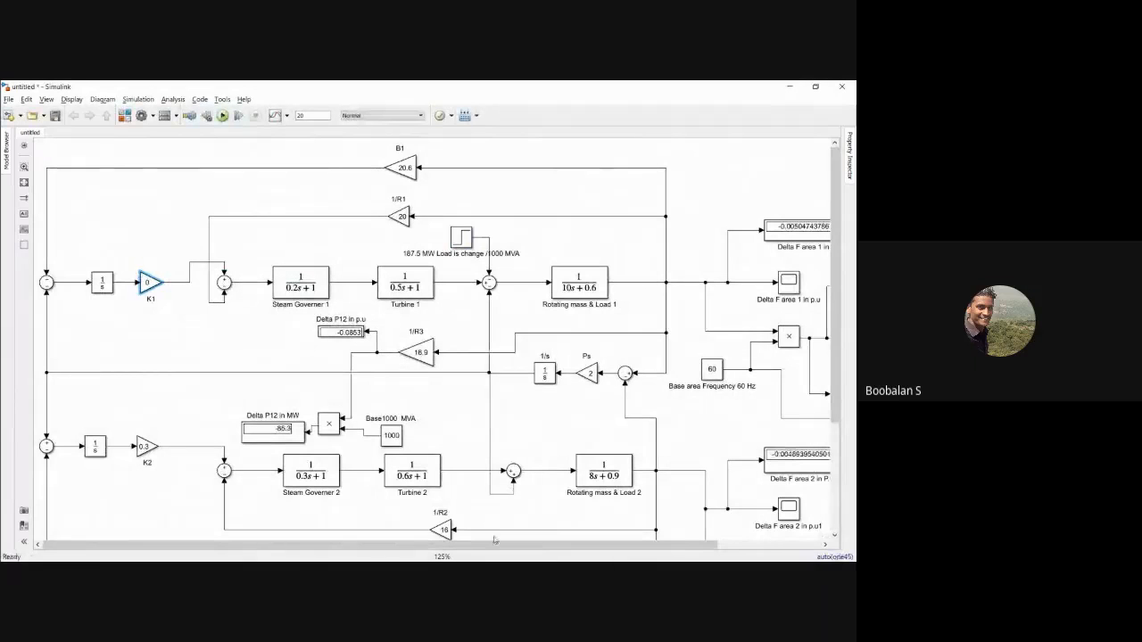
drag(494, 540, 612, 546)
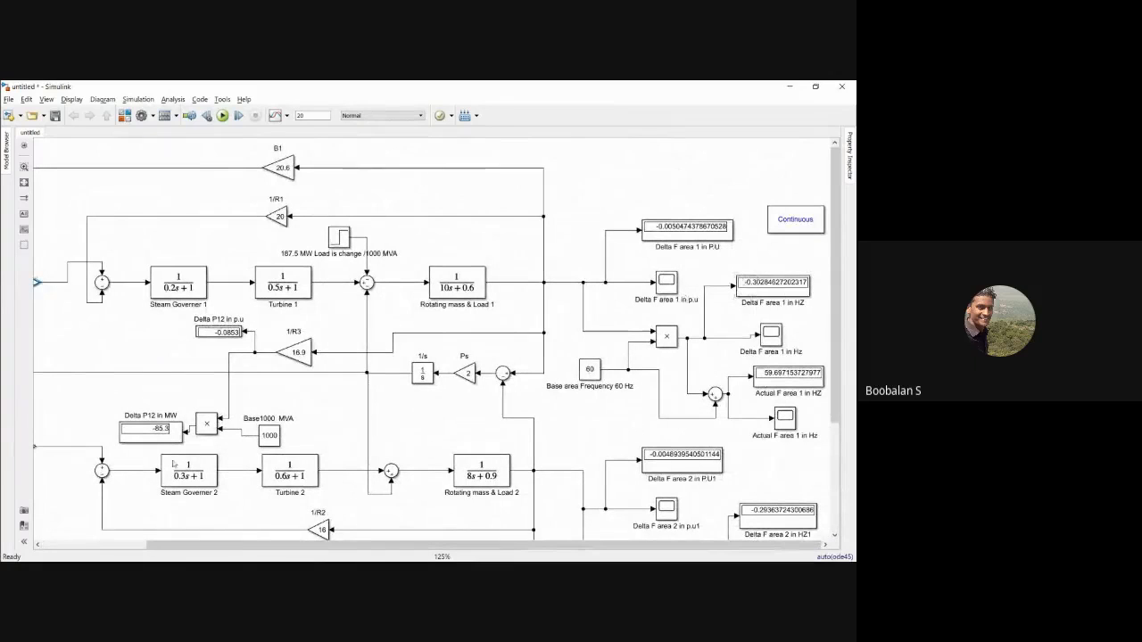
drag(205, 543, 93, 544)
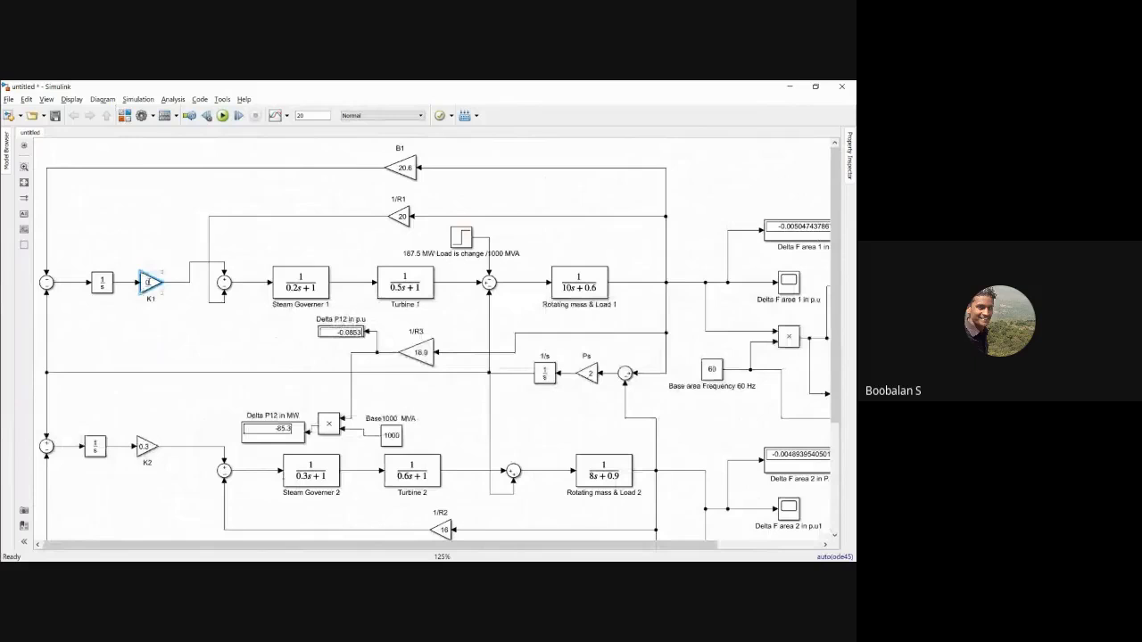
click(148, 283)
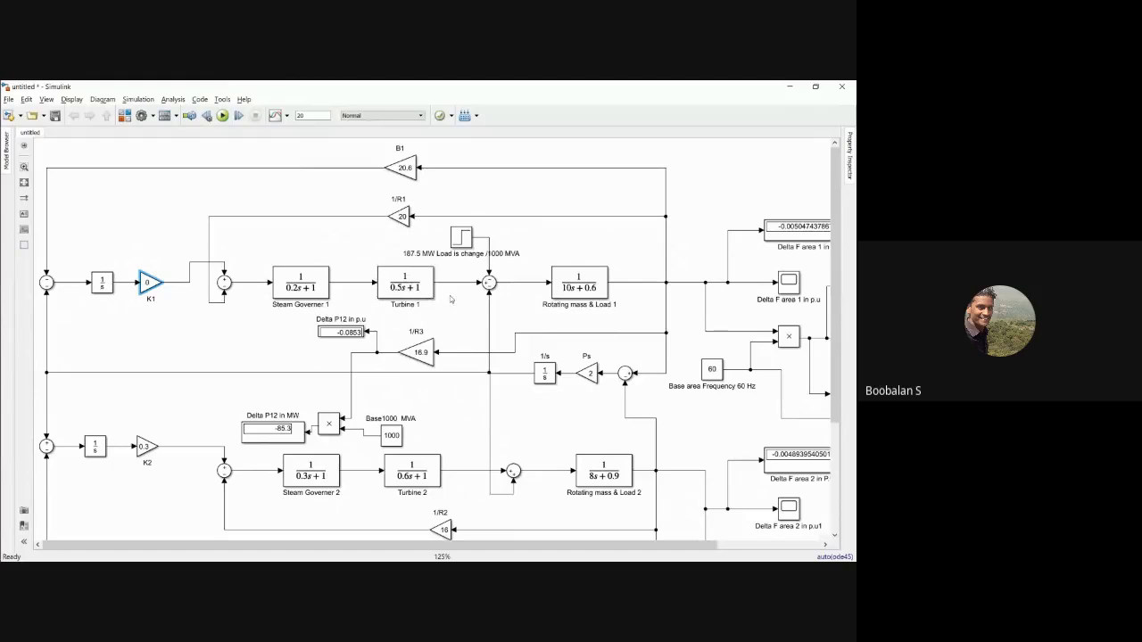
drag(360, 546, 465, 549)
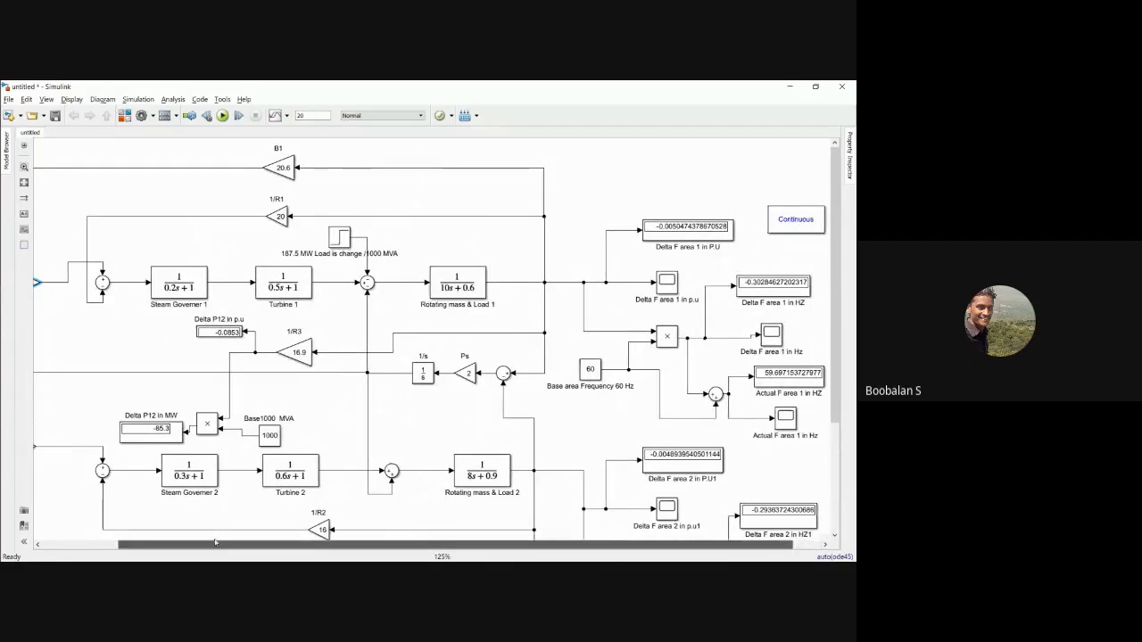
- Set the gain of the area 1 integral controller K1 to 0.2
drag(215, 542, 152, 535)
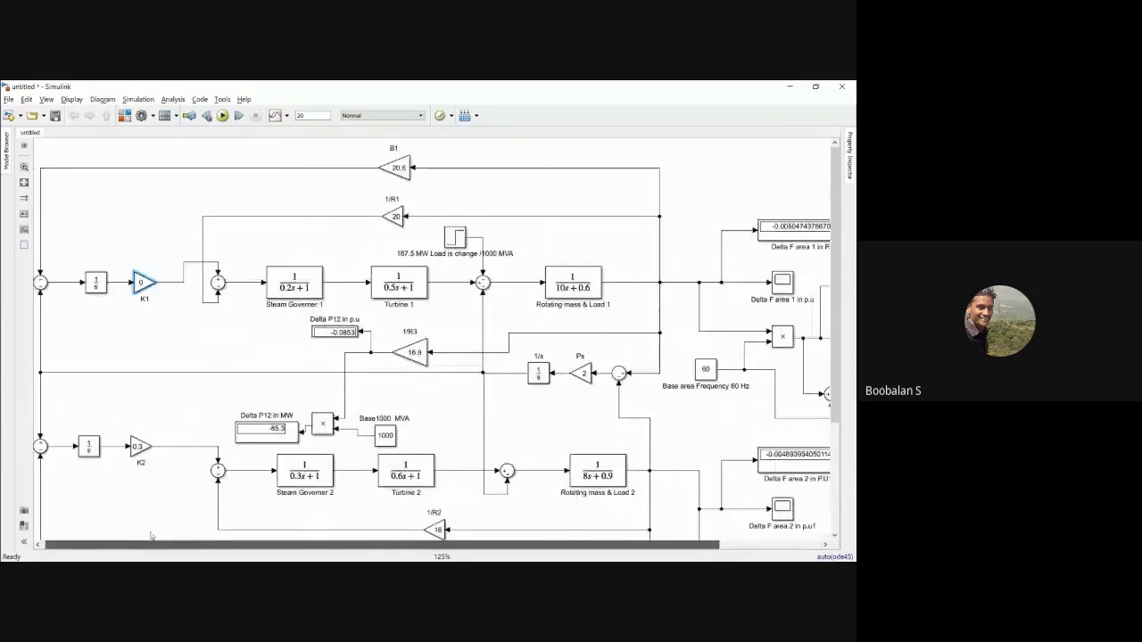
double_click(143, 282)
text(0.2)
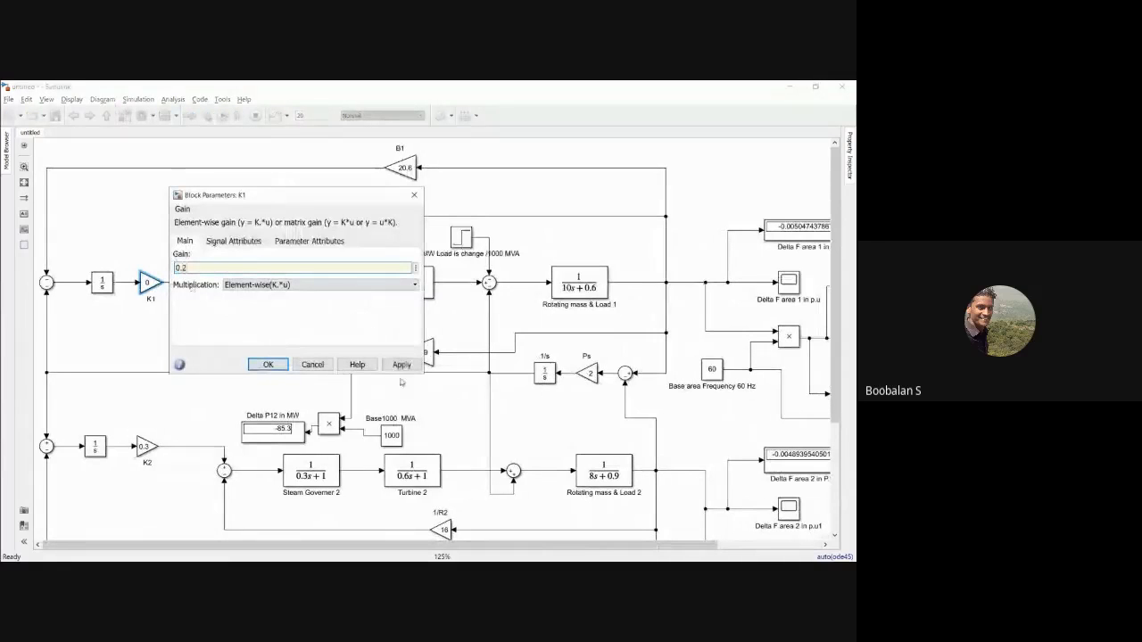
click(264, 365)
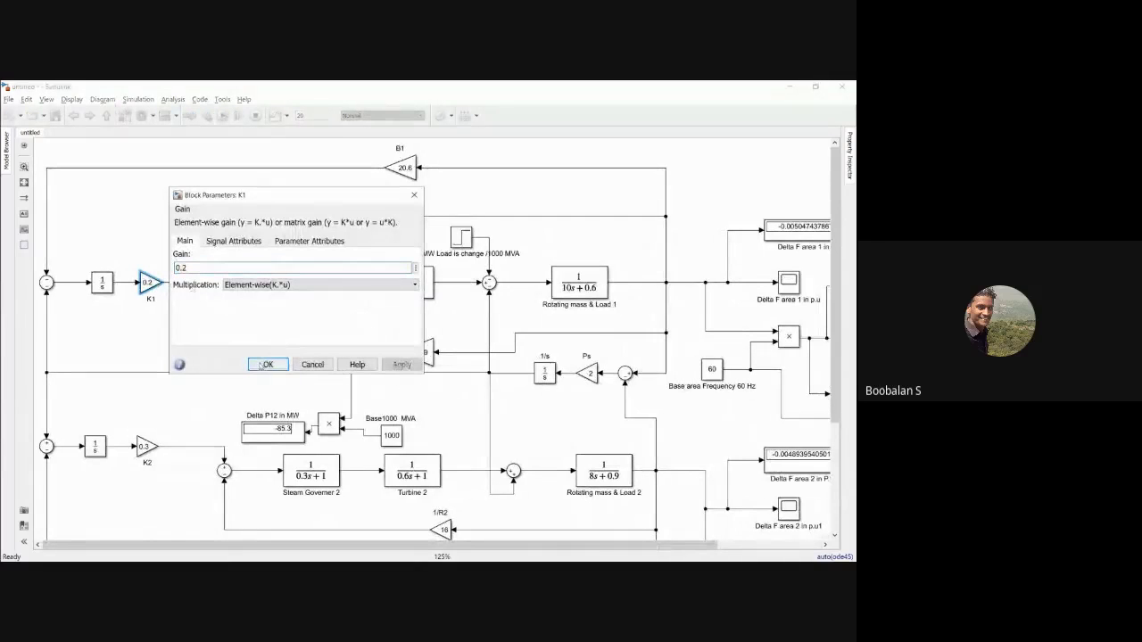
- Rerun the simulation with the new K1 gain and compare the frequency displays of area 1 and area 2
click(223, 117)
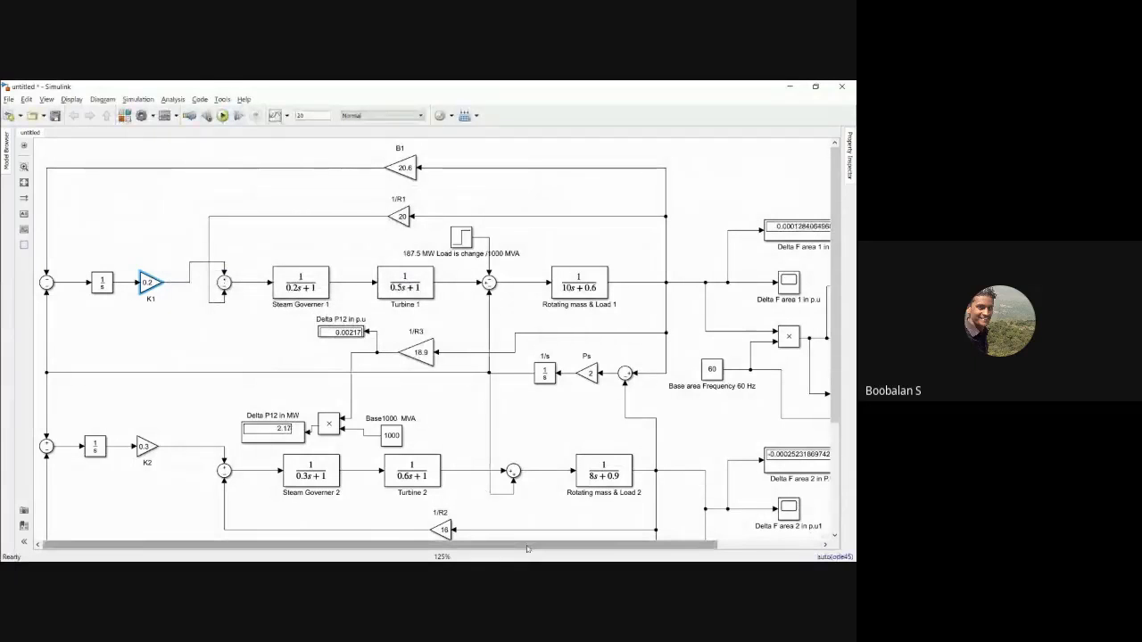
drag(526, 547, 634, 549)
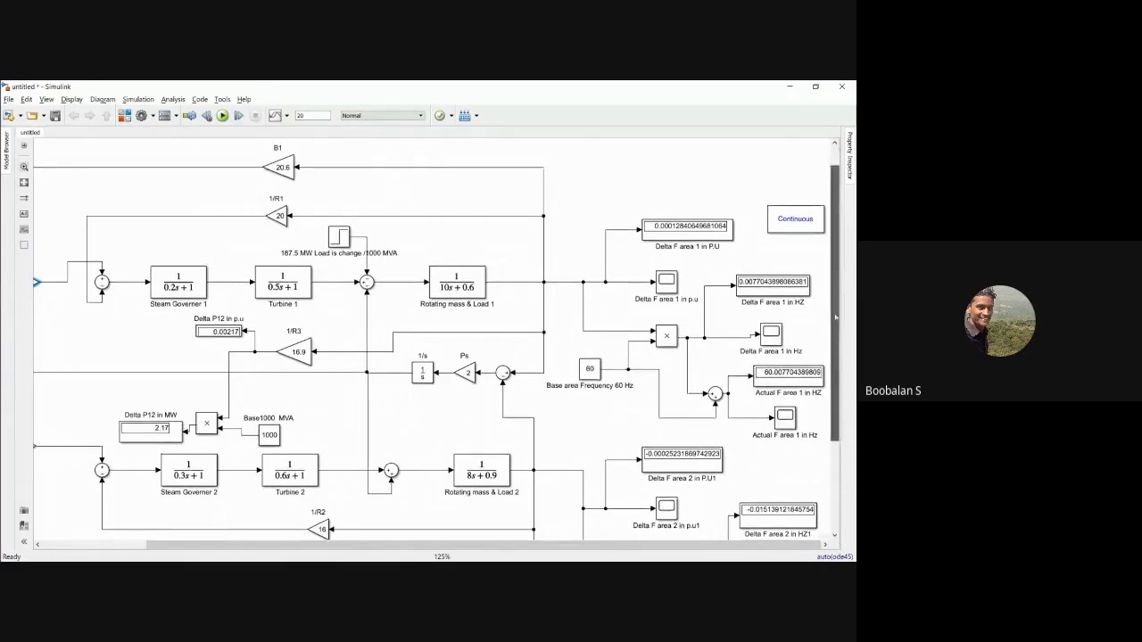
scroll(838, 376, down, 2)
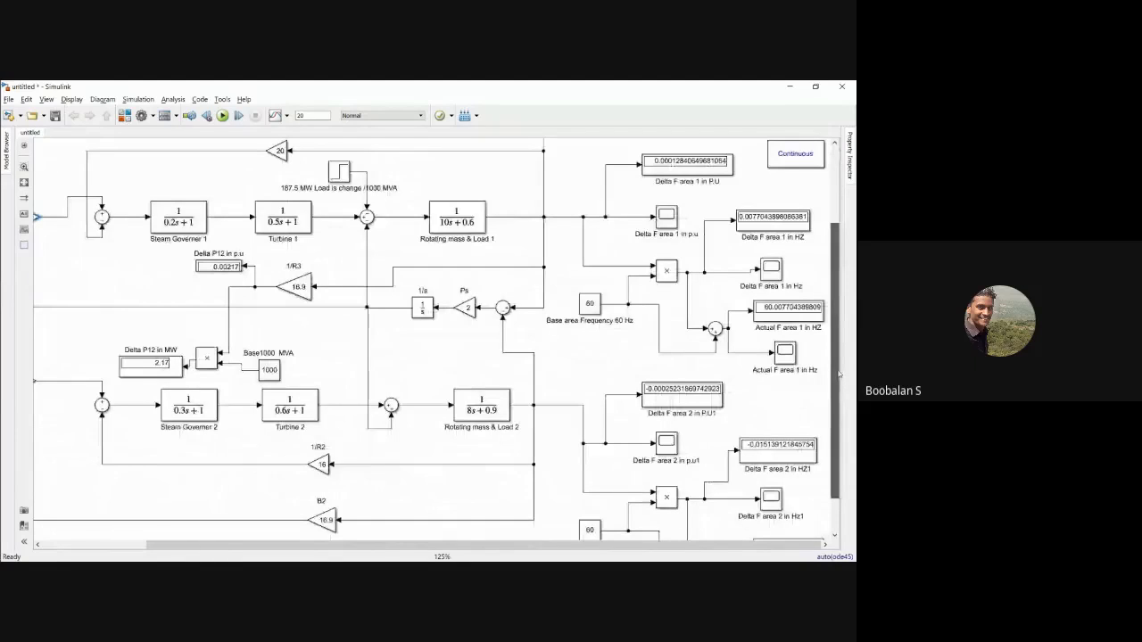
scroll(839, 376, down, 3)
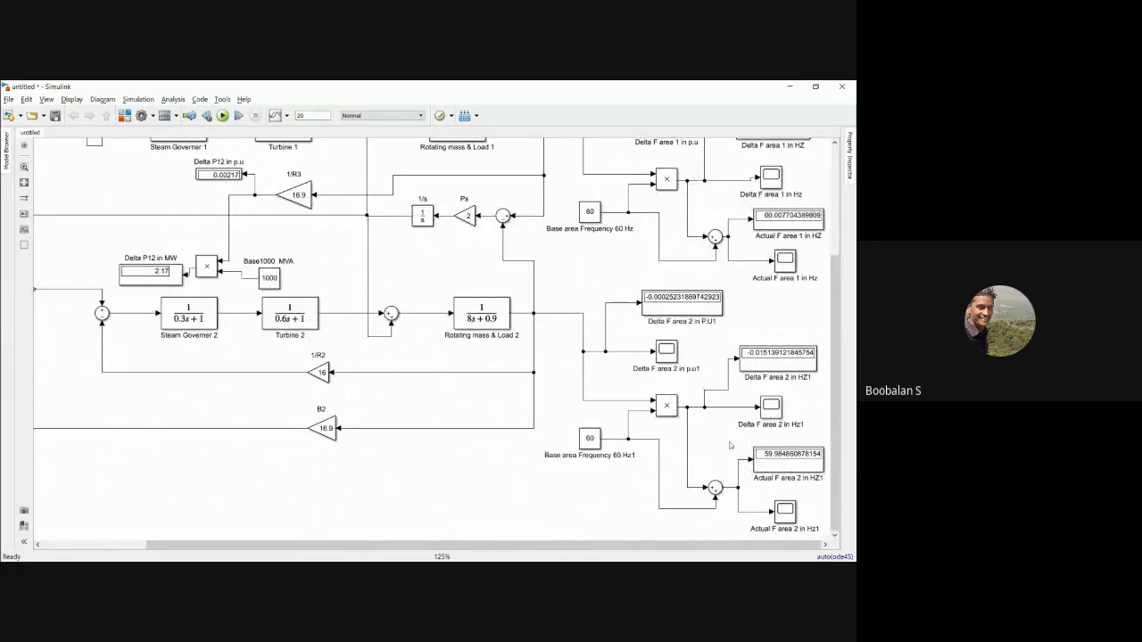
drag(829, 332, 839, 257)
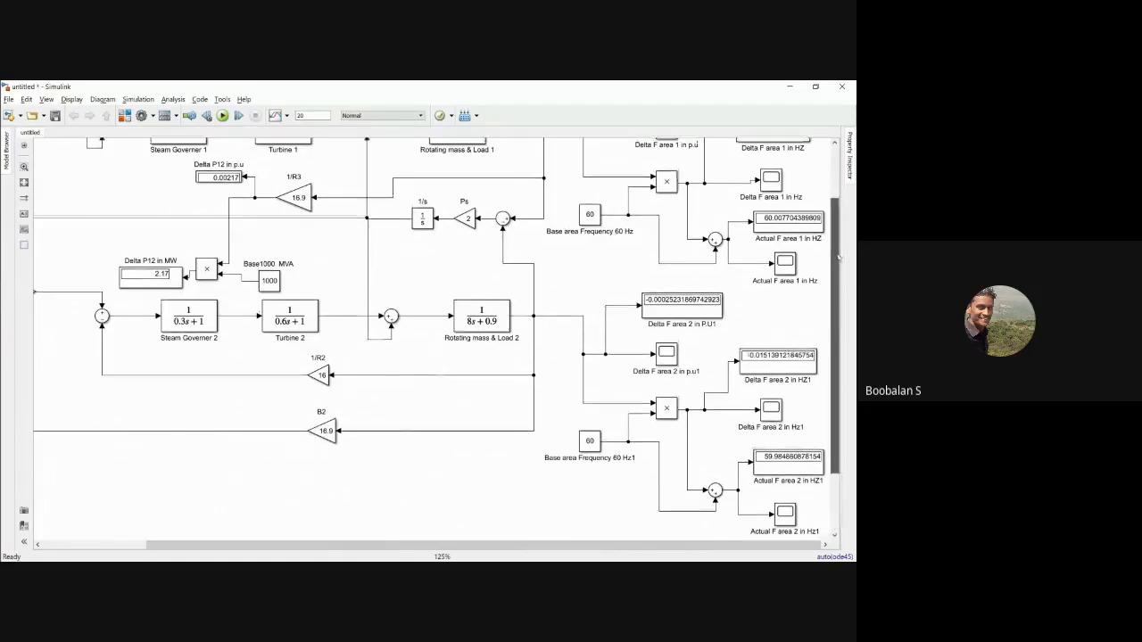
drag(839, 256, 839, 210)
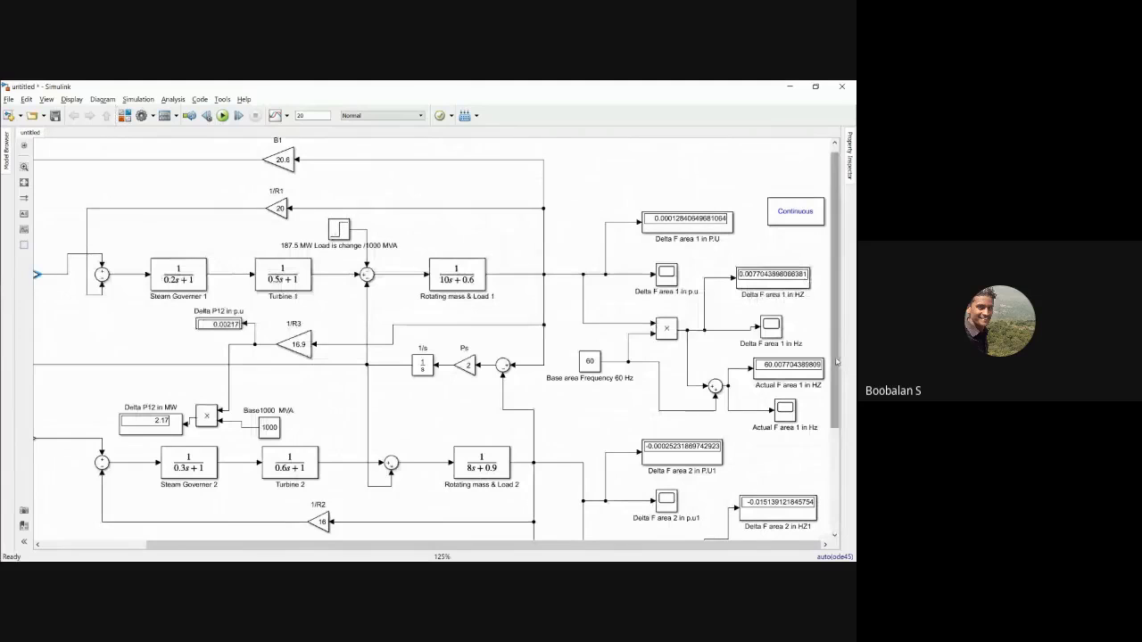
scroll(834, 348, down, 3)
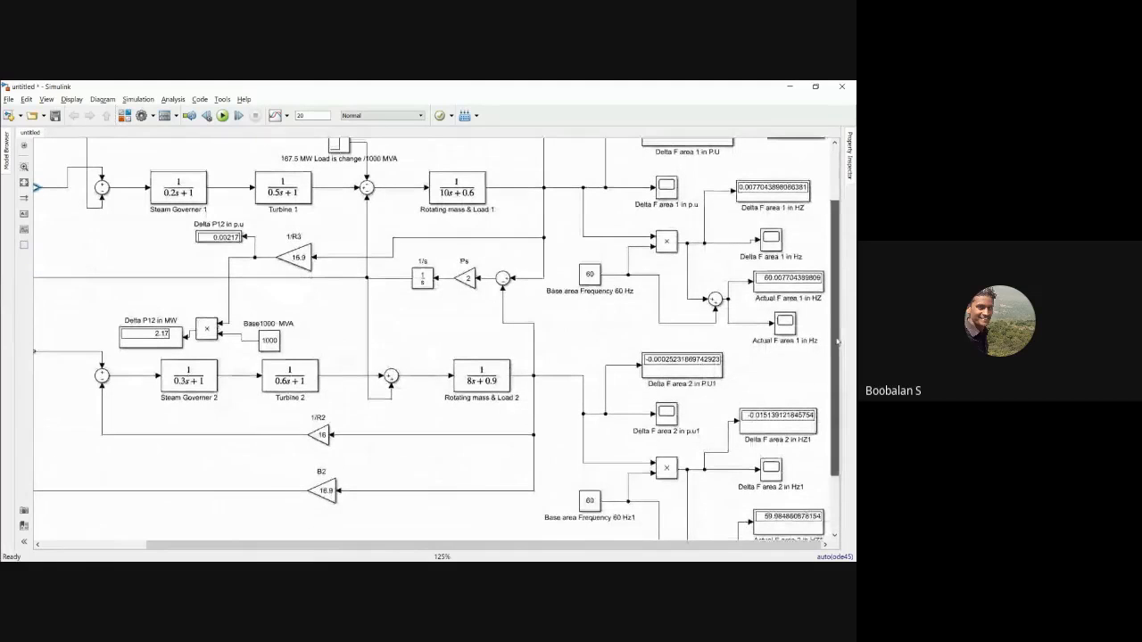
- Open the parameters of the step block that sets the 187.5 MW load change in area 1
scroll(837, 341, up, 3)
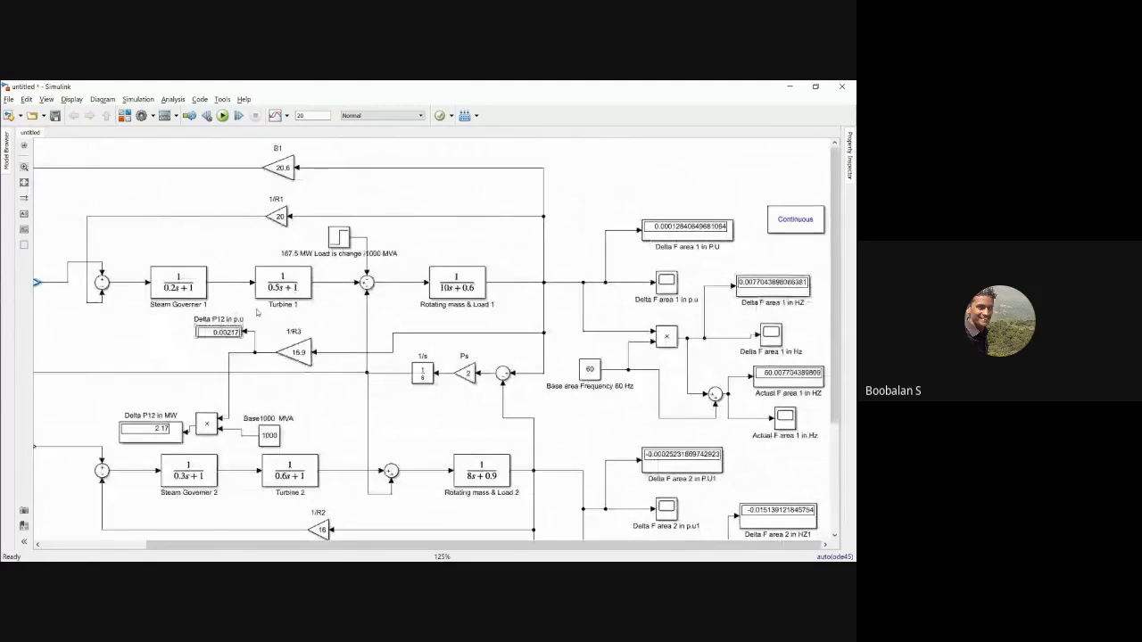
double_click(340, 237)
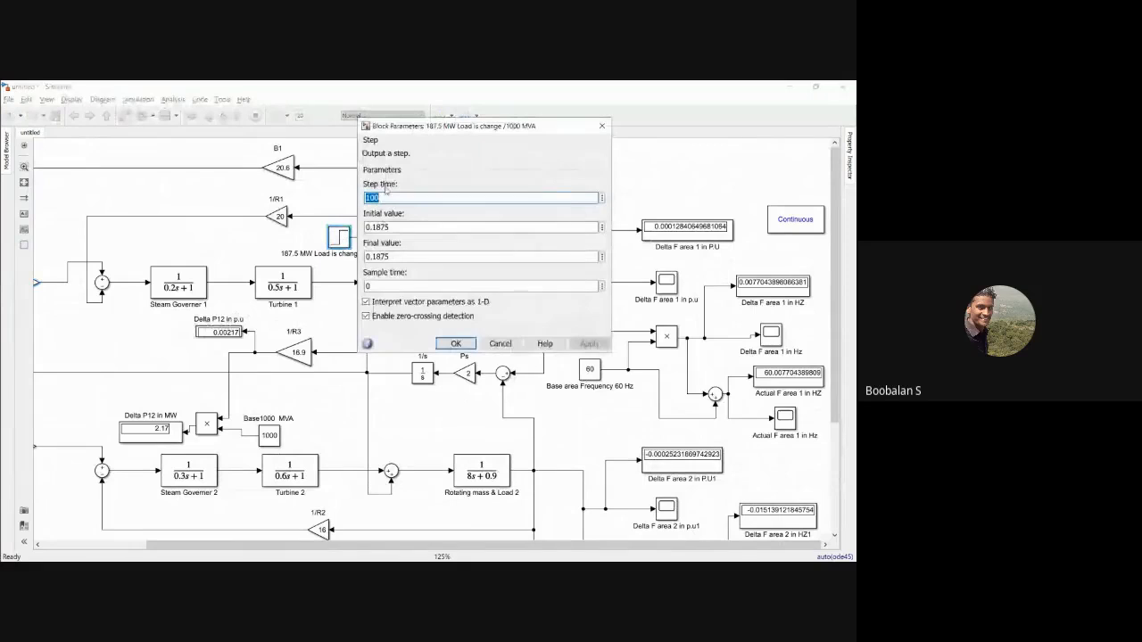
click(301, 254)
double_click(339, 238)
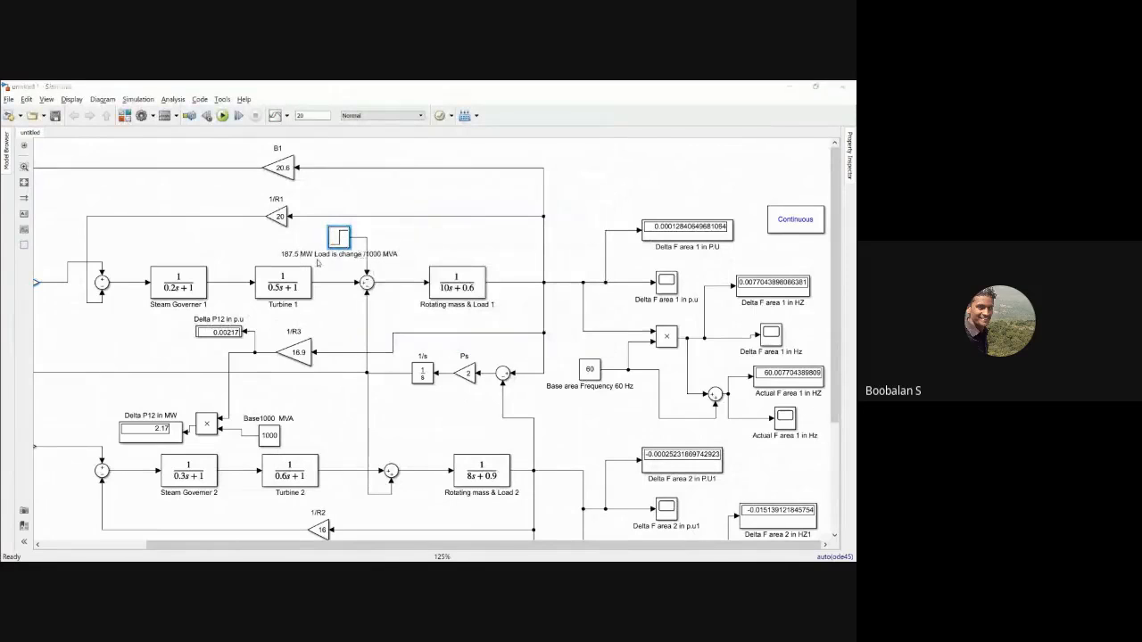
key(alt+Tab)
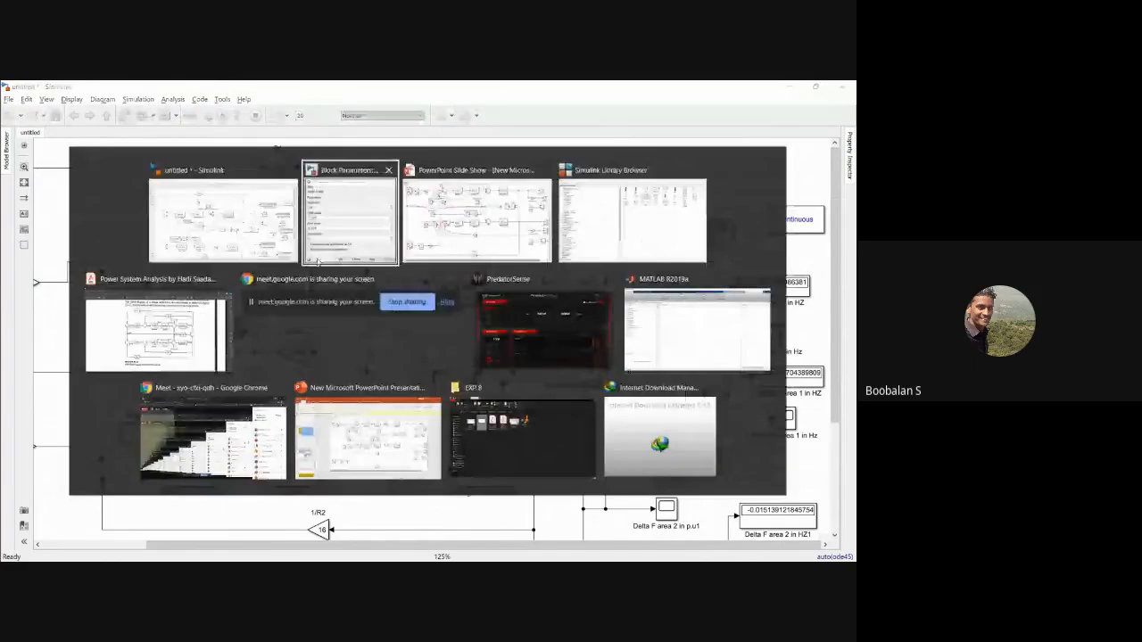
key(Tab)
key(Tab)
key(Tab)
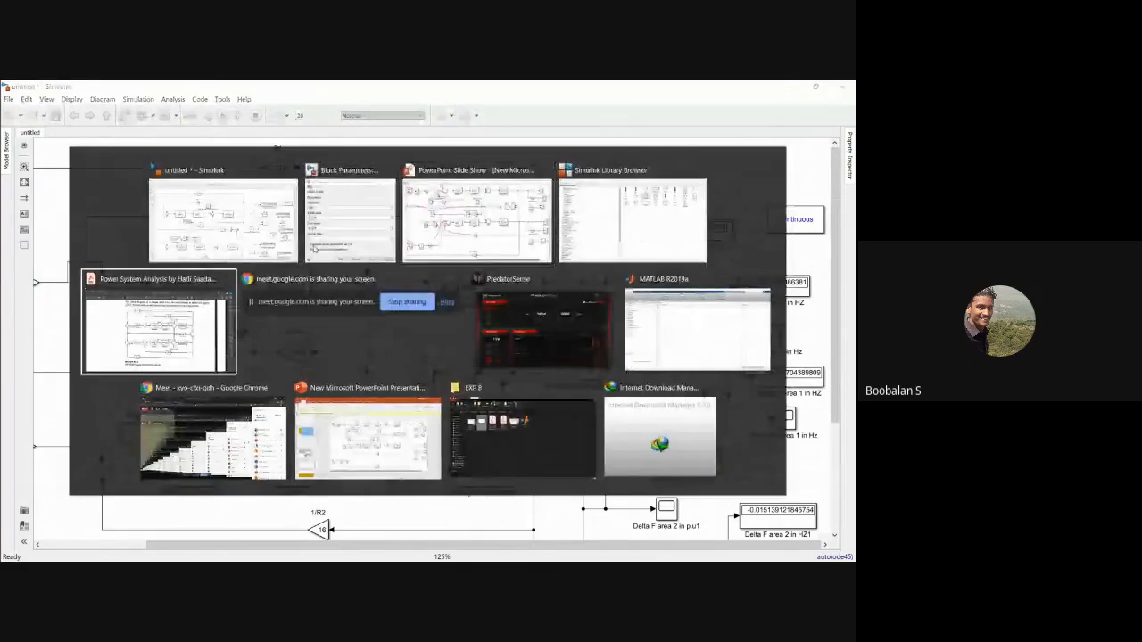
key(Tab)
key(Tab)
key(Tab)
key(Tab)
key(Tab)
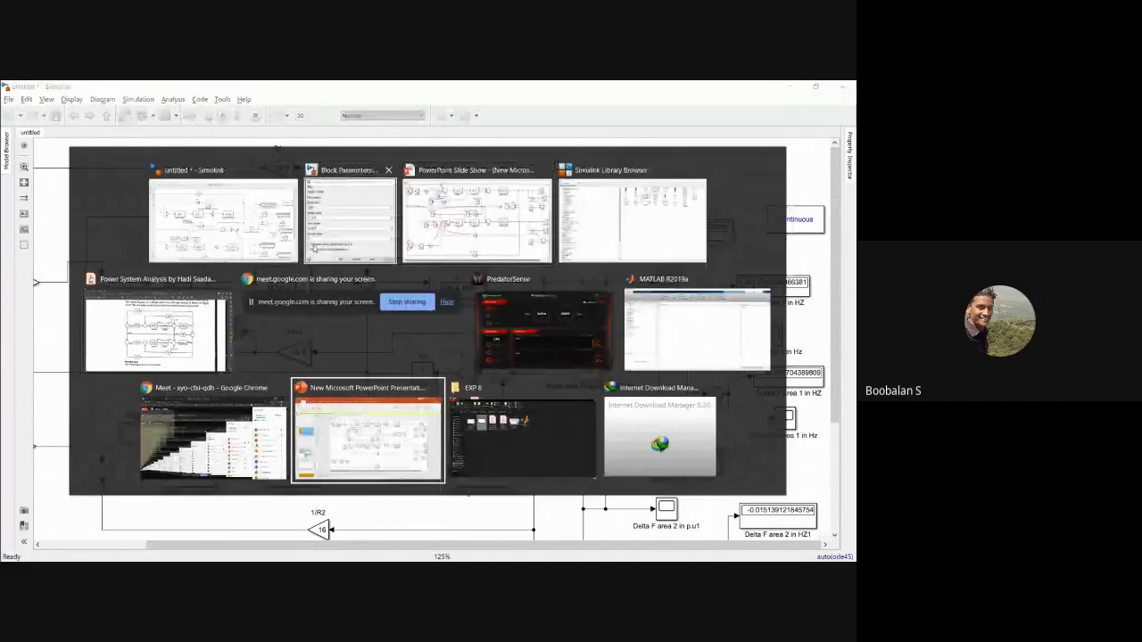
key(Tab)
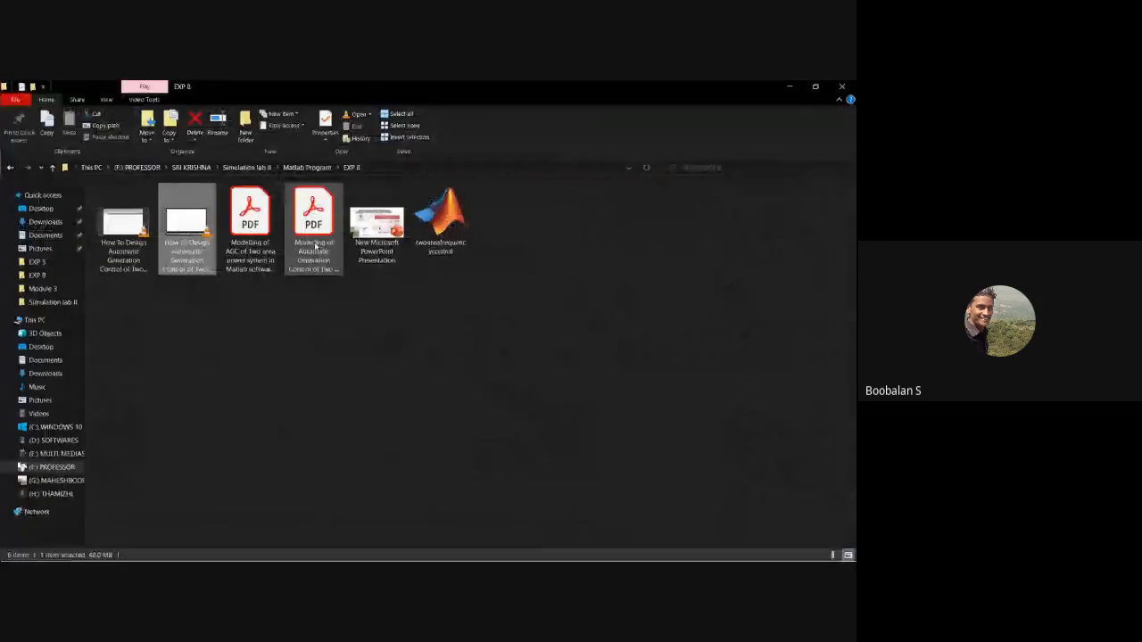
click(848, 86)
click(847, 86)
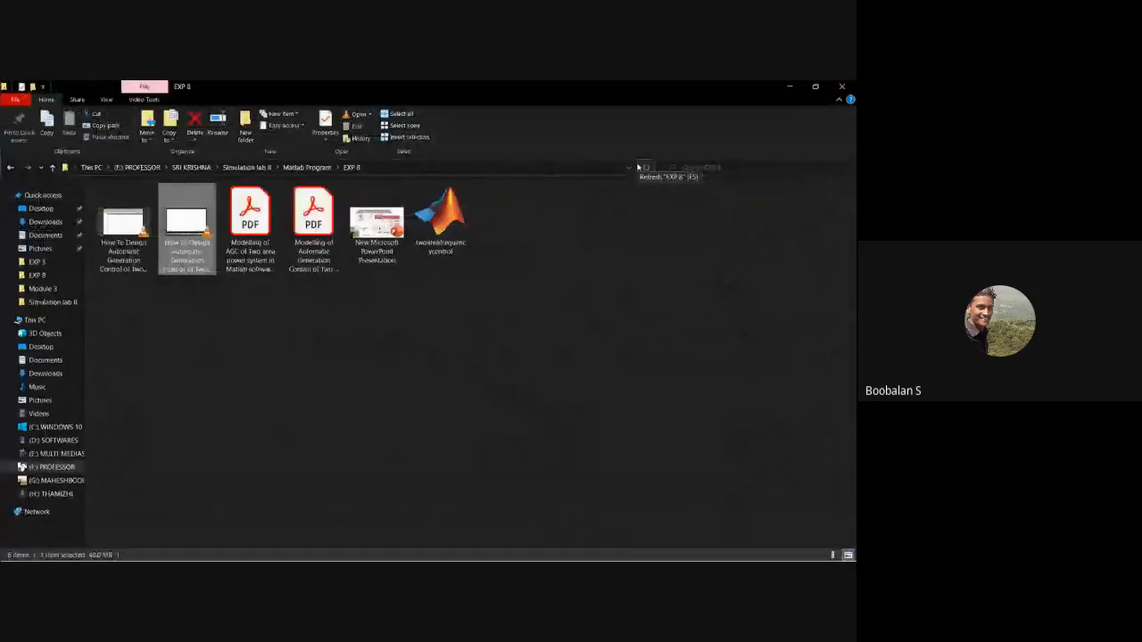
- Open Calculator, divide 250 by 1000 to convert the new load change to per unit, and put the calculator away
key(super+r)
text(cmd)
key(Return)
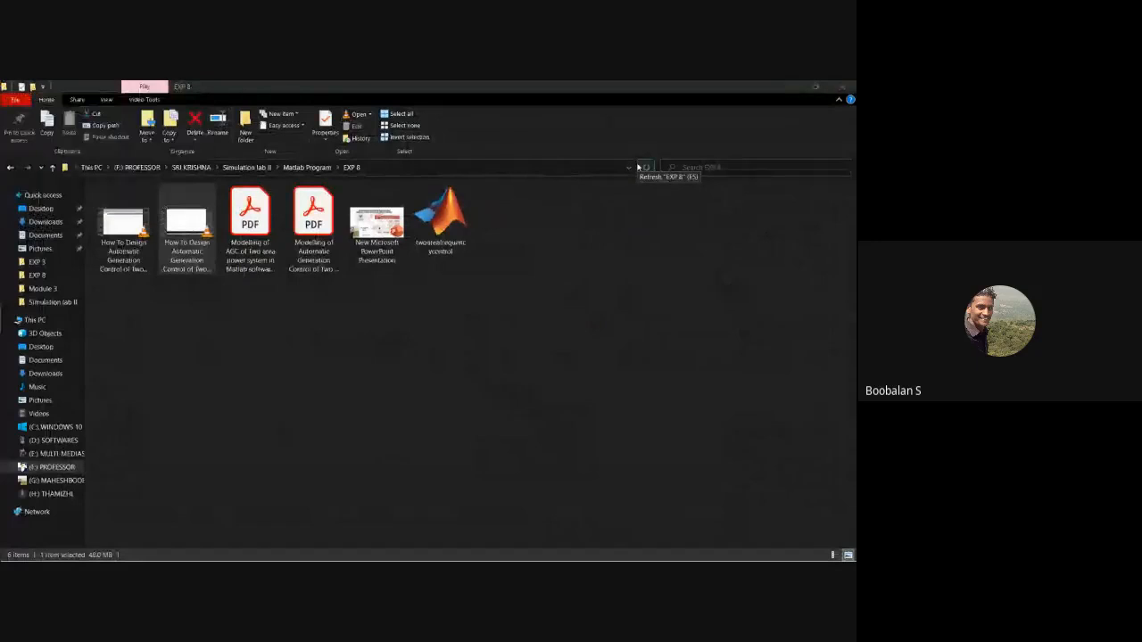
text(250)
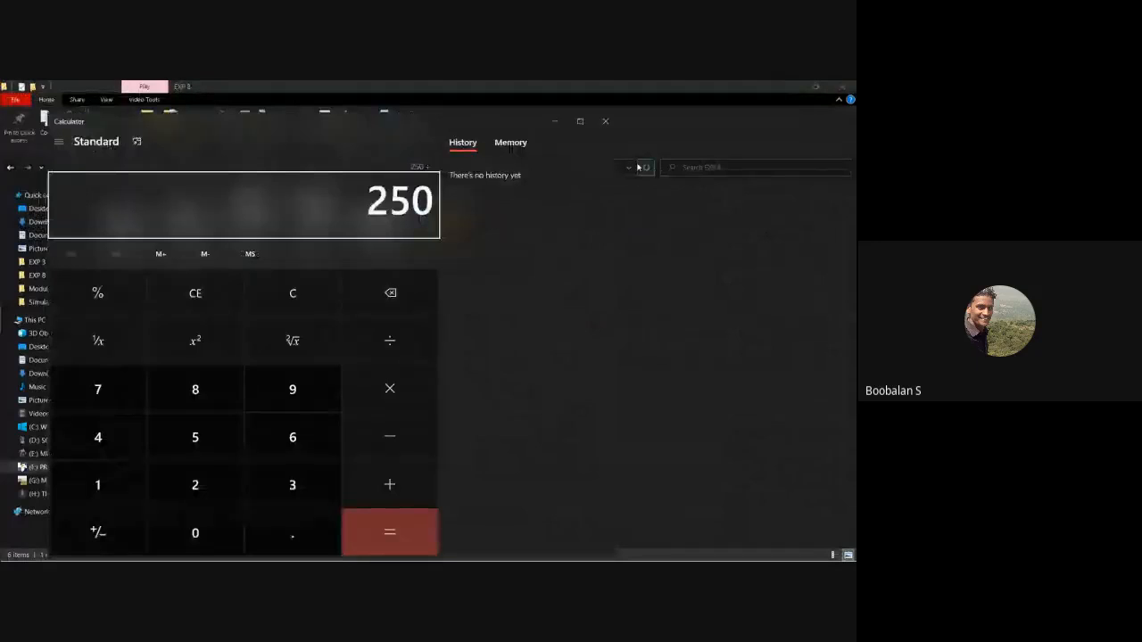
text(/1000)
key(Return)
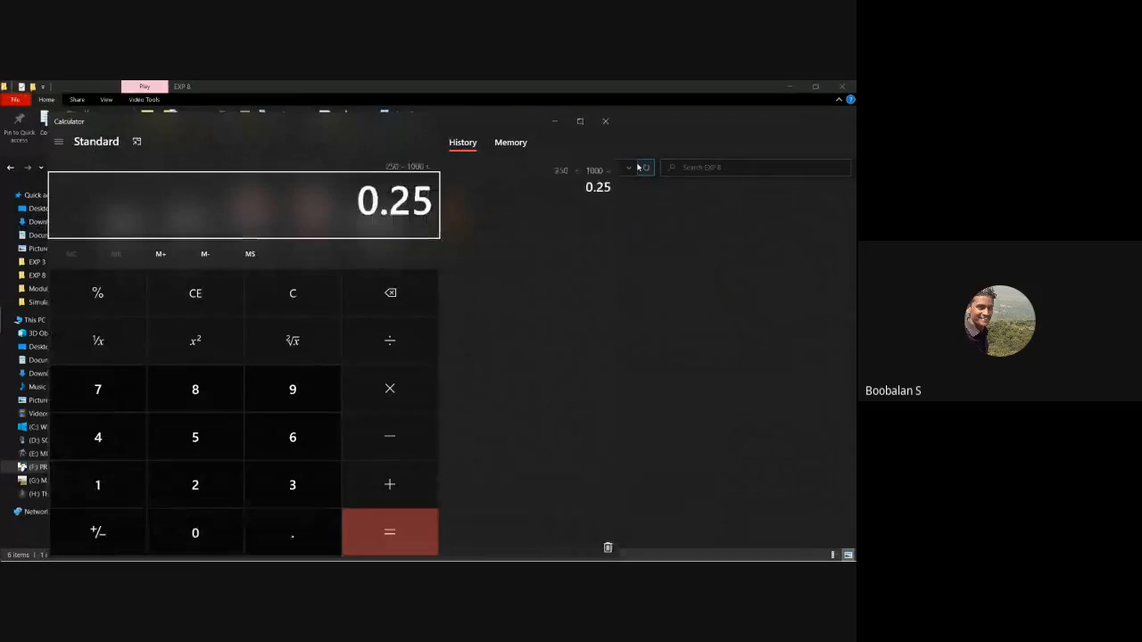
click(553, 121)
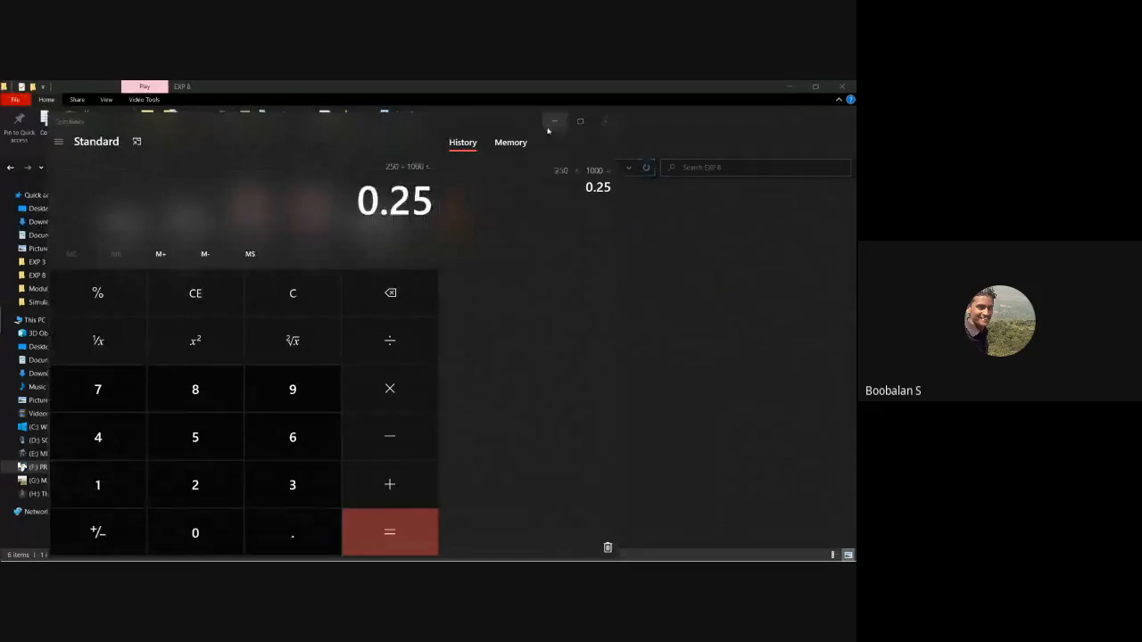
- Switch back to Simulink and set the initial and final values of the area 1 load change step to 0.25
key(alt+Tab)
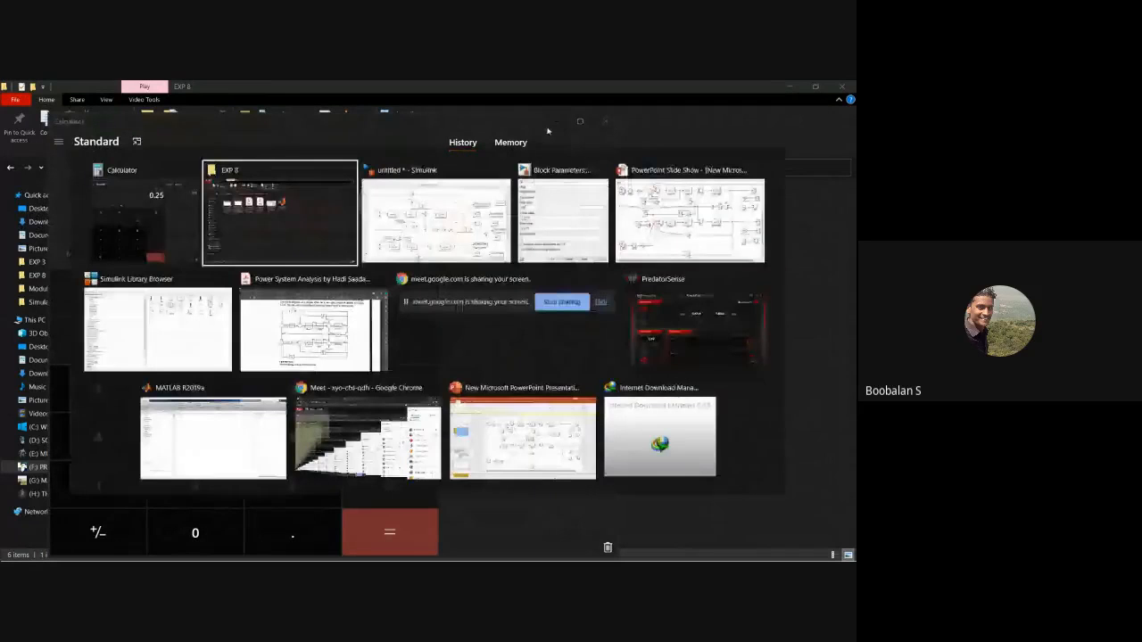
click(562, 214)
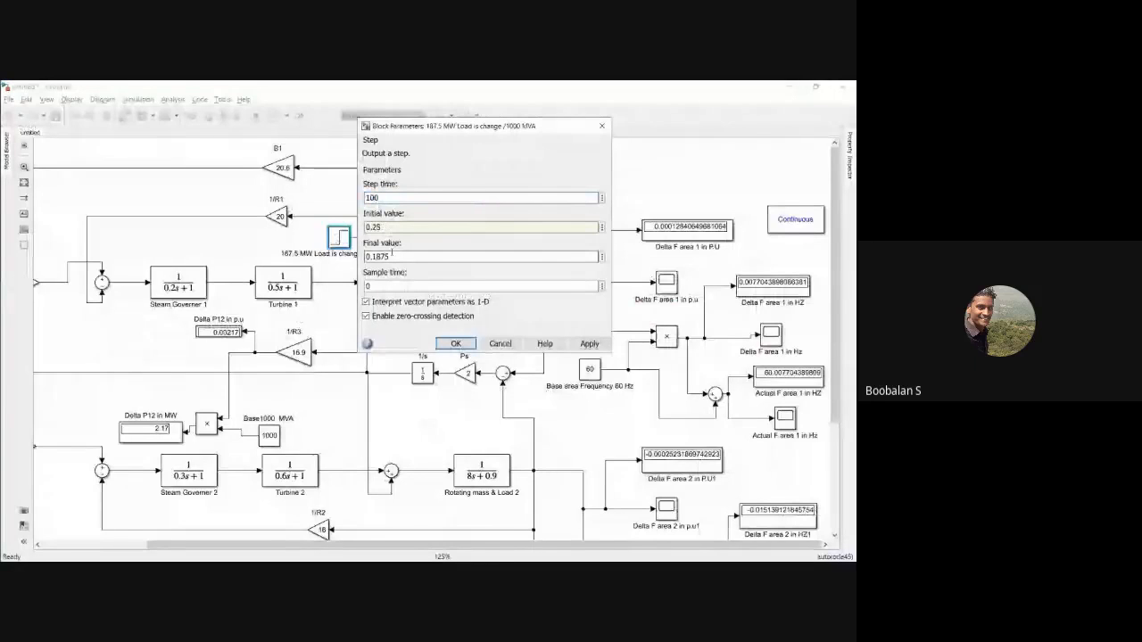
double_click(392, 253)
text(0.25)
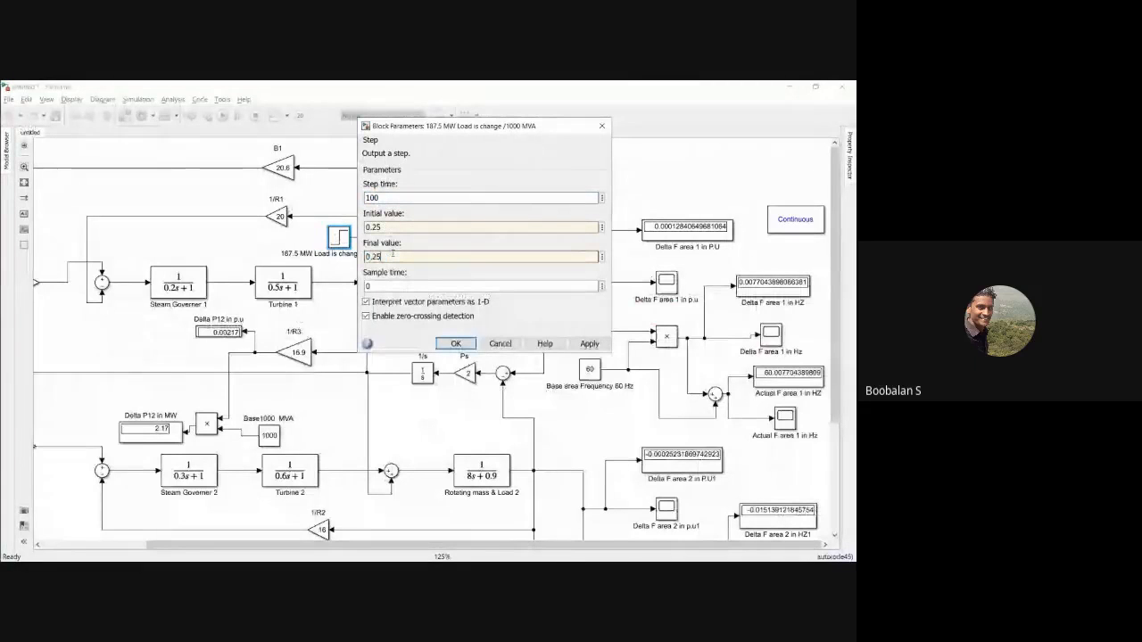
click(456, 343)
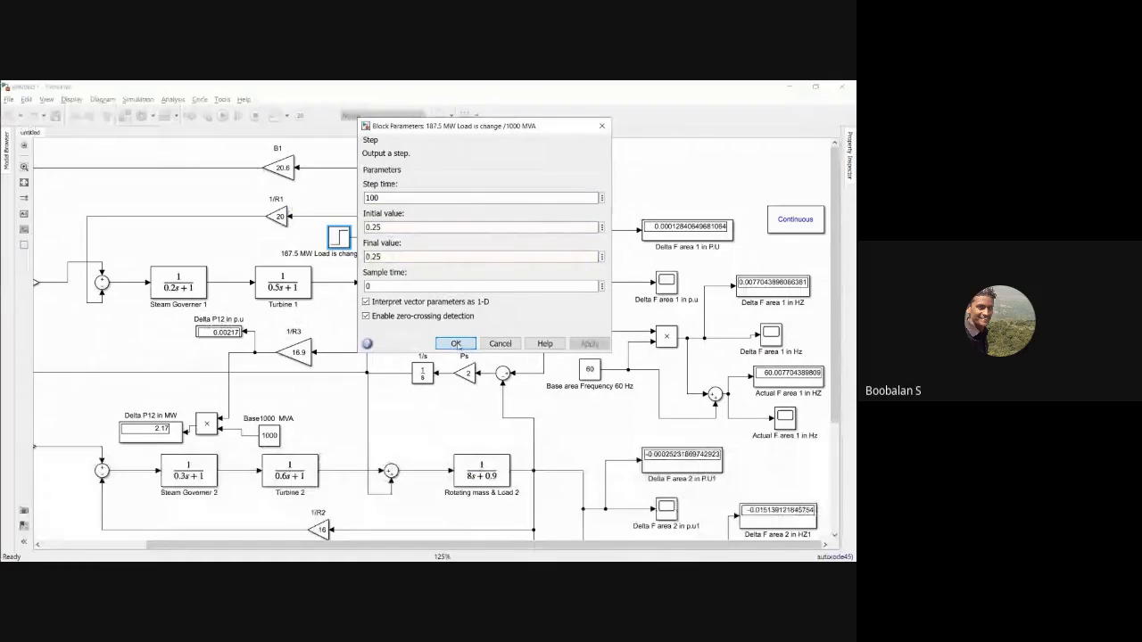
- Run the simulation with the new load change and check the frequency and Delta P12 displays of both areas
click(222, 116)
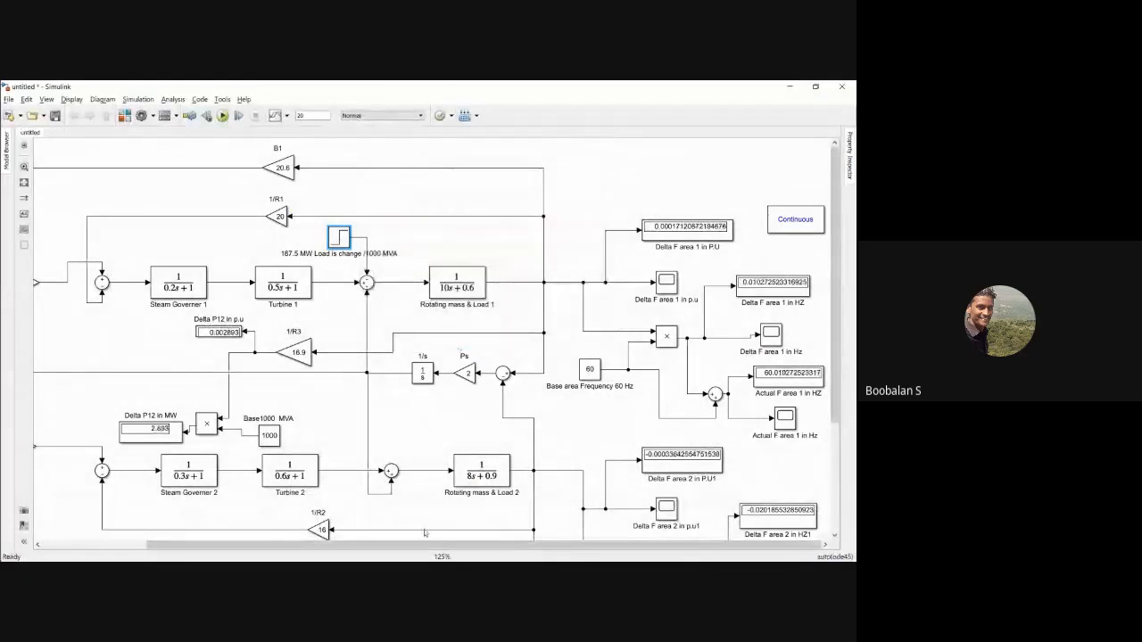
drag(423, 544, 298, 537)
drag(658, 548, 754, 548)
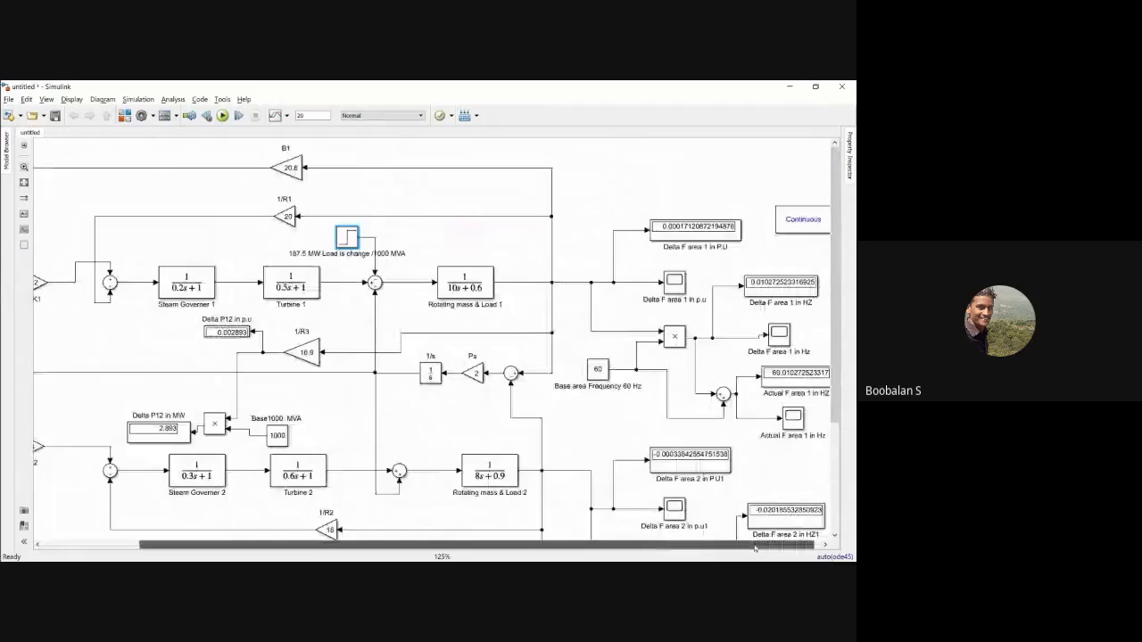
scroll(769, 449, down, 5)
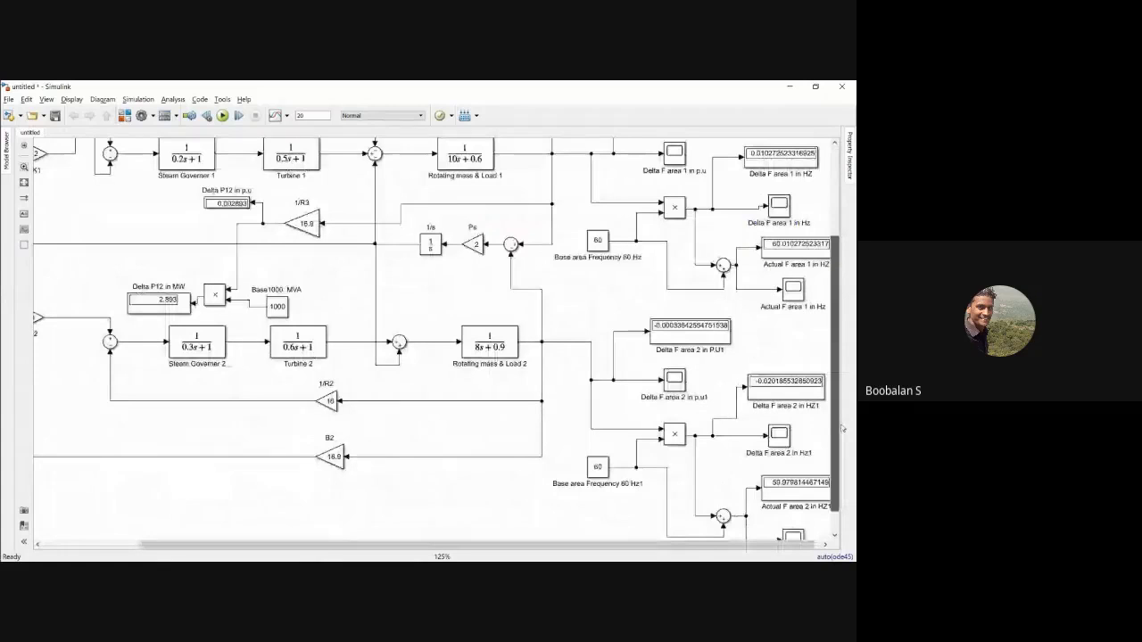
scroll(769, 449, down, 1)
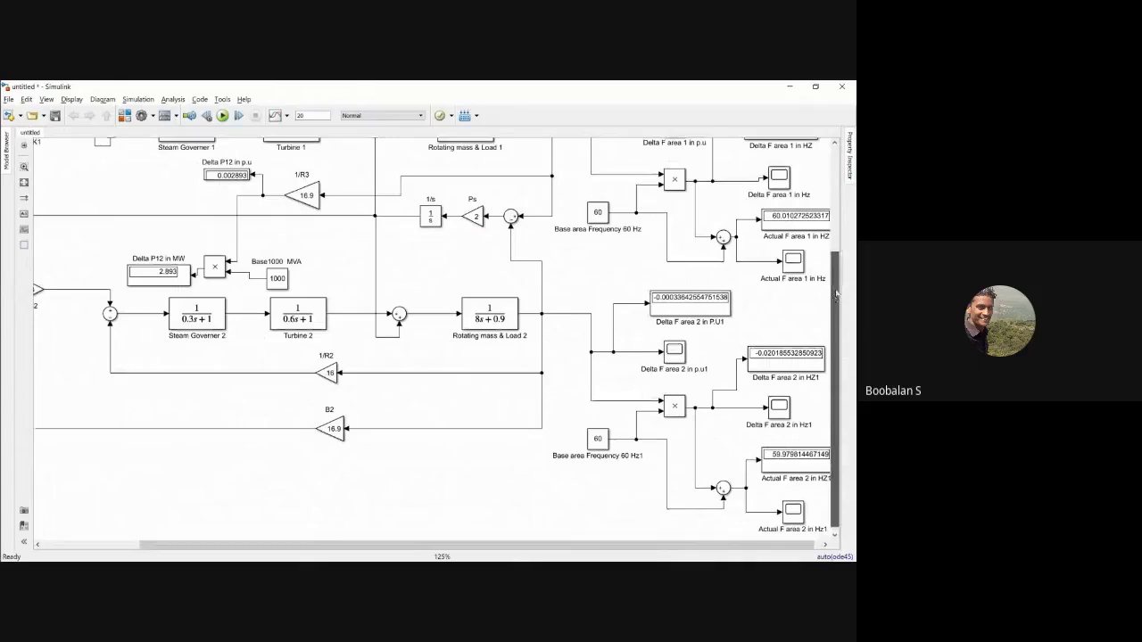
drag(836, 293, 841, 269)
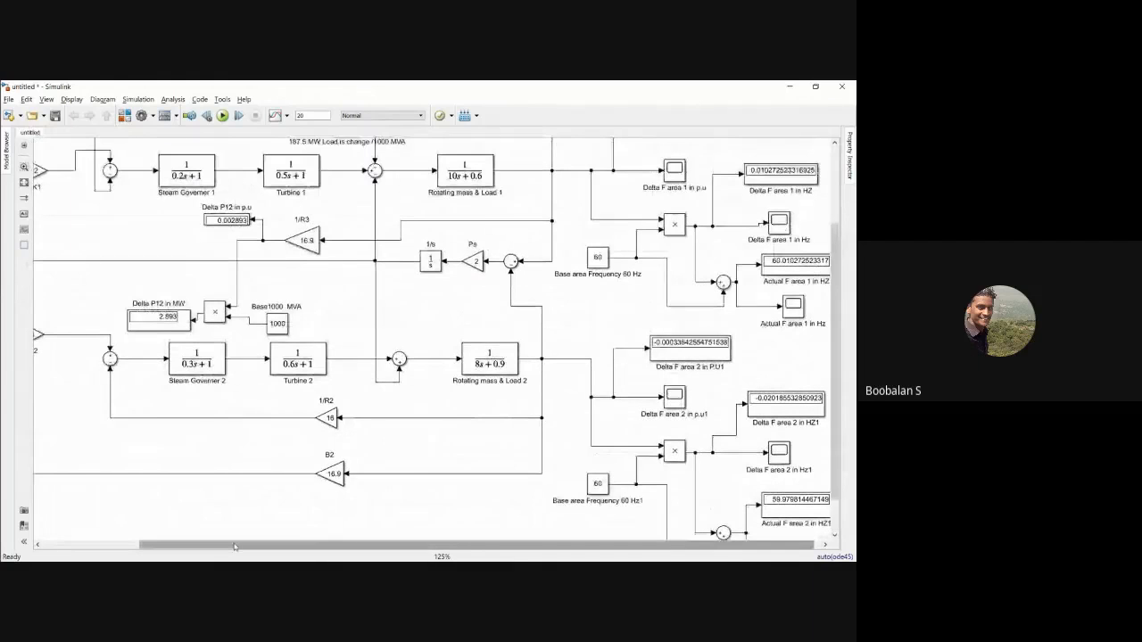
- Check the gain parameter of the area 2 integral controller K2 and look over the rest of the control loops
drag(235, 546, 159, 546)
double_click(120, 335)
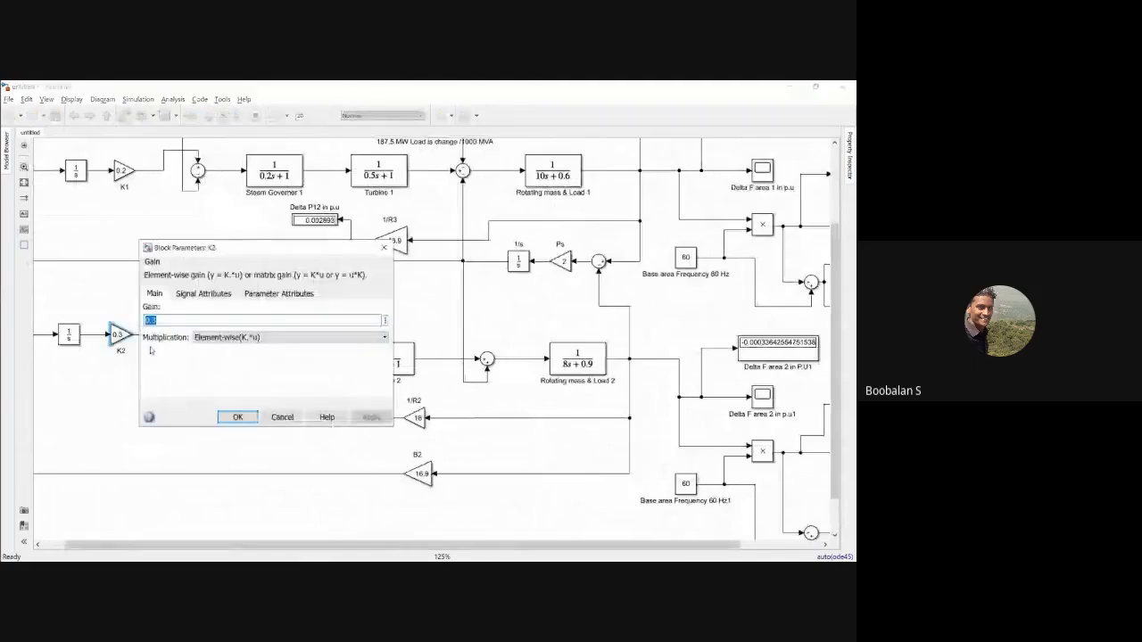
key(Return)
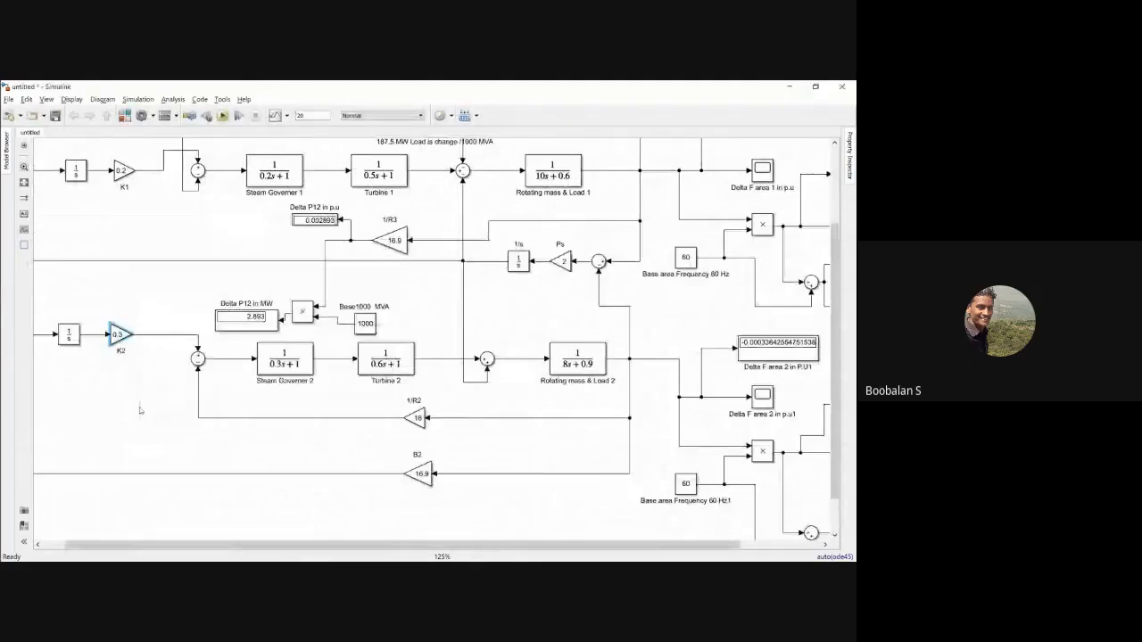
scroll(135, 288, left, 1)
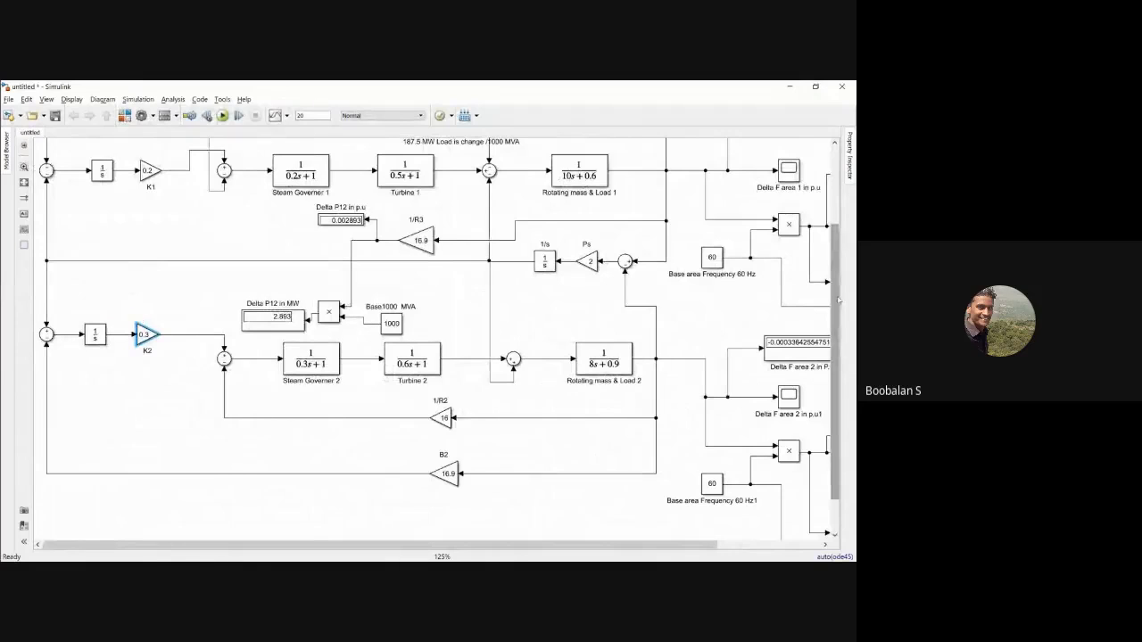
drag(838, 301, 843, 219)
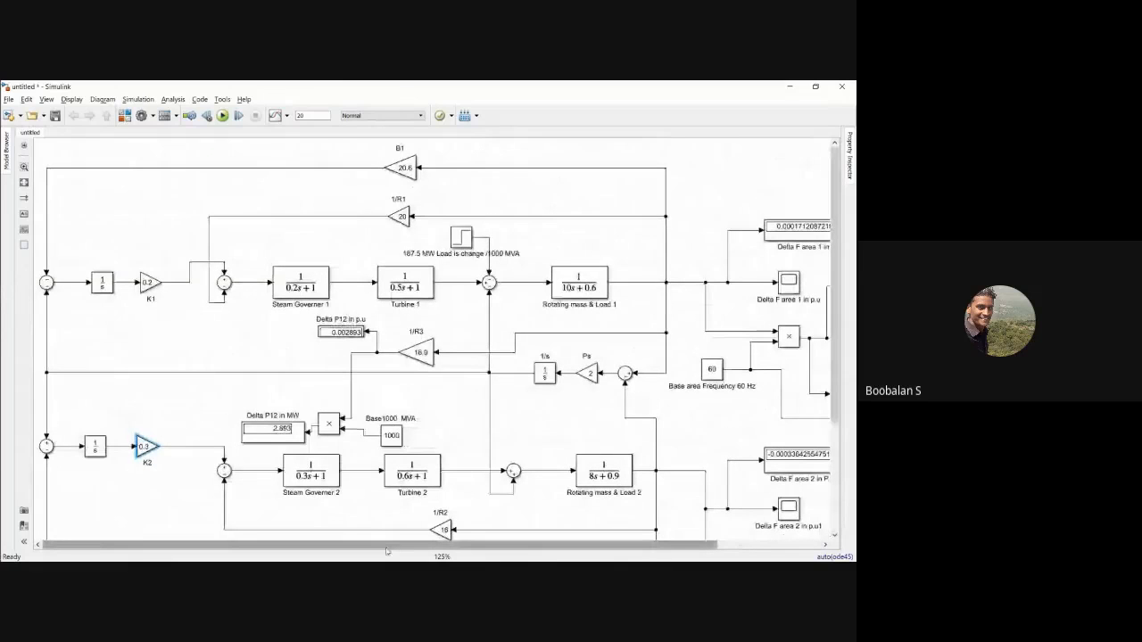
- Move the Delta P12 in MW display with its product and 1000 MVA base blocks upward, and place the powergui block above the area 1 displays
drag(386, 550, 490, 551)
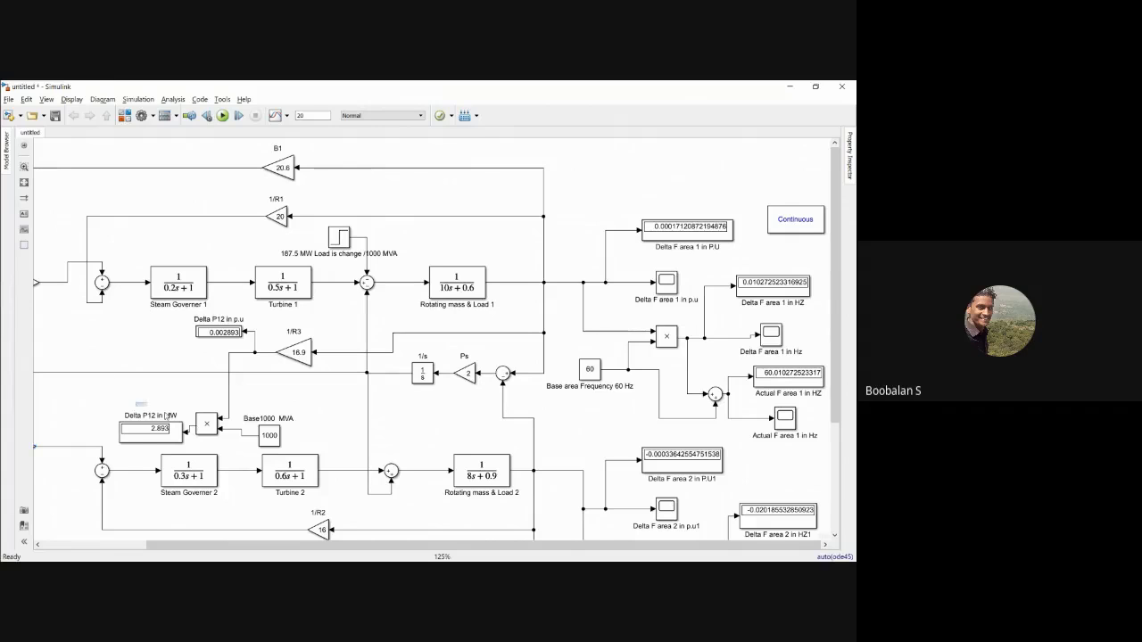
drag(135, 406, 210, 415)
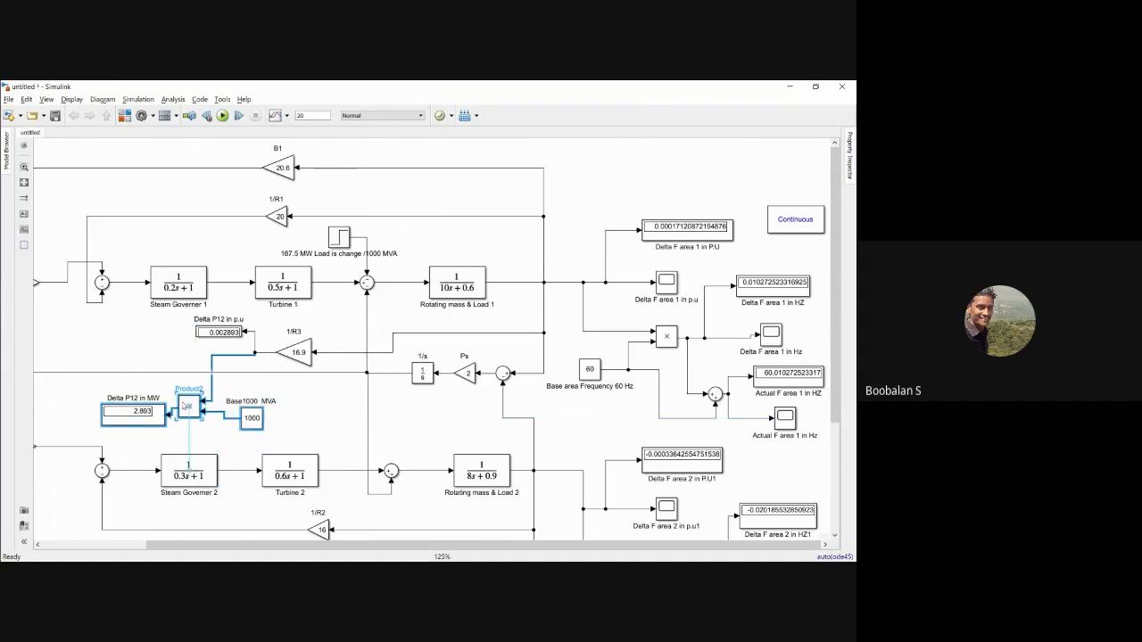
click(294, 405)
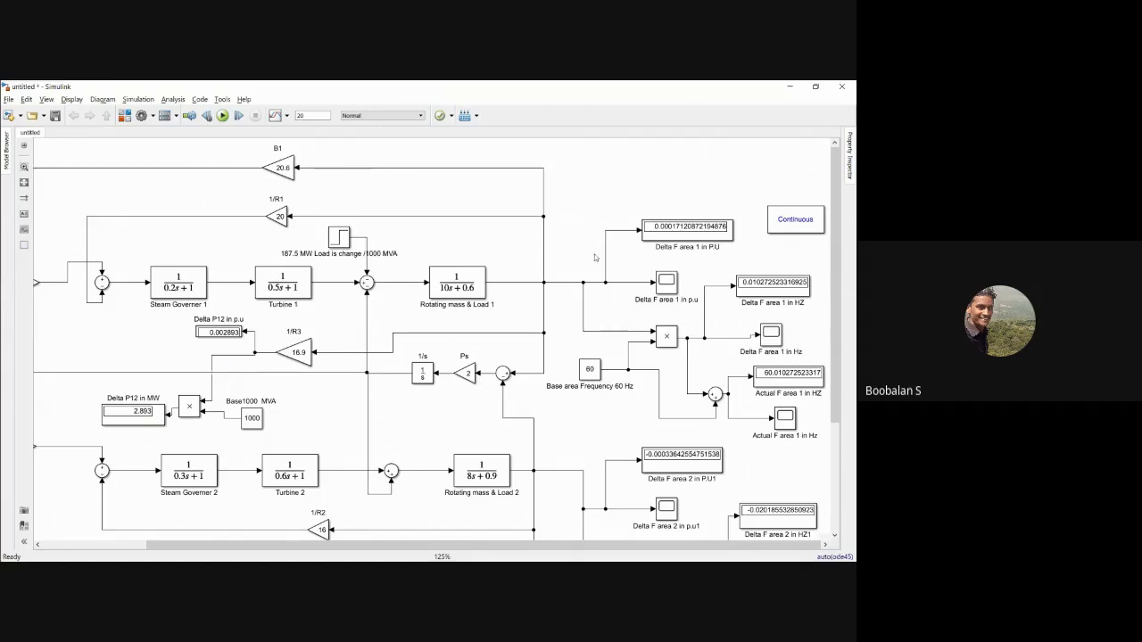
drag(796, 219, 734, 174)
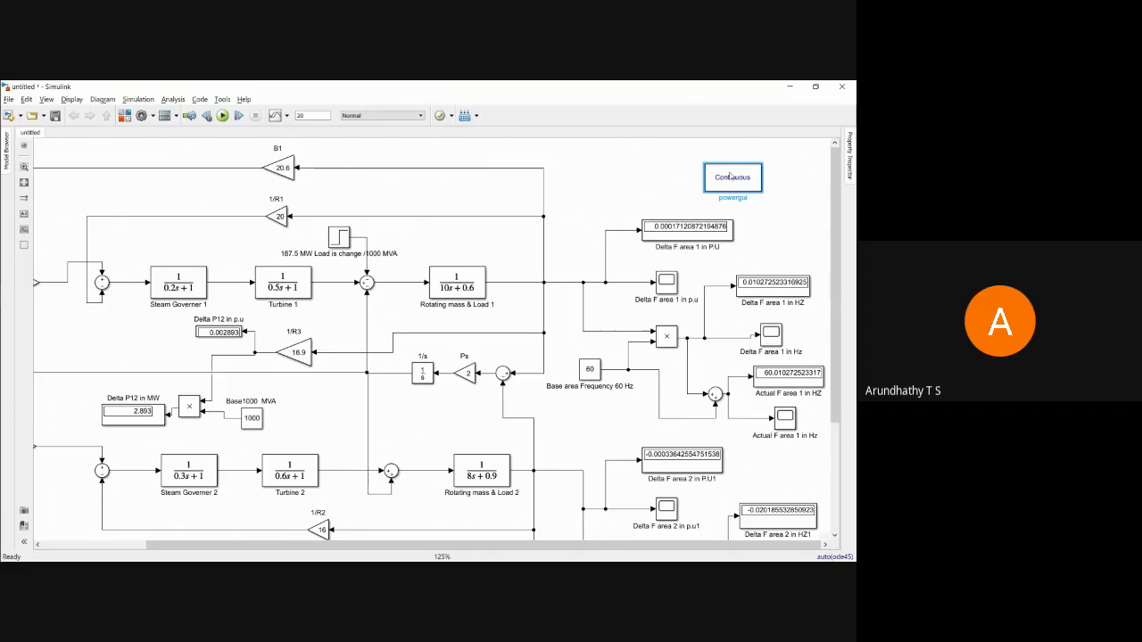
click(636, 189)
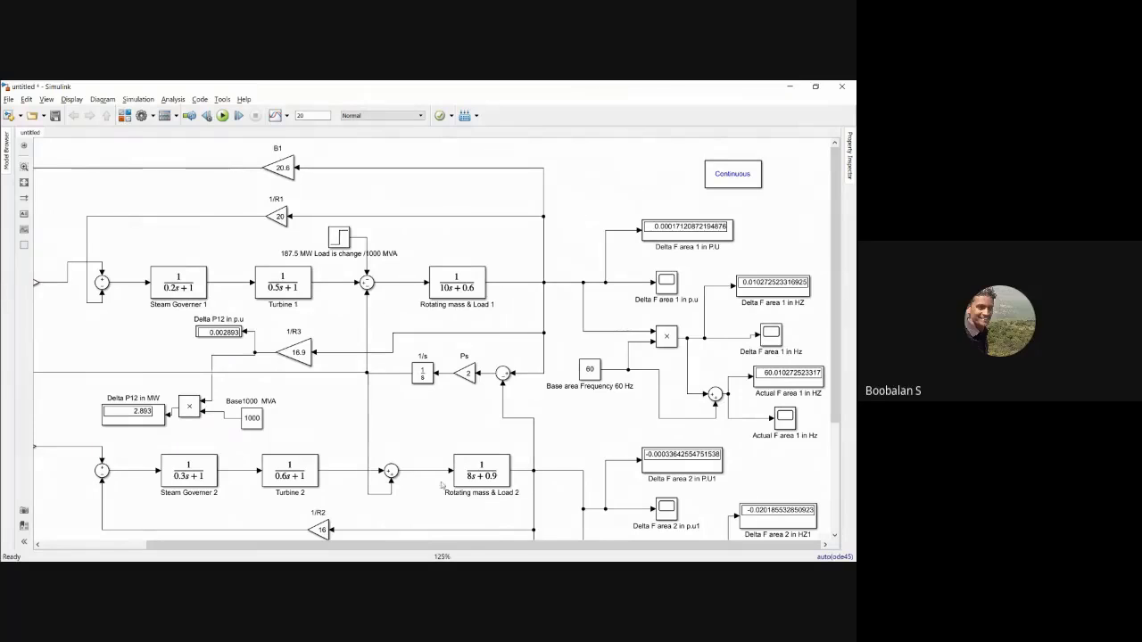
- Set the list of signs of the sum block ahead of Rotating mass & Load 2 to |+-+
click(480, 466)
click(391, 470)
double_click(391, 470)
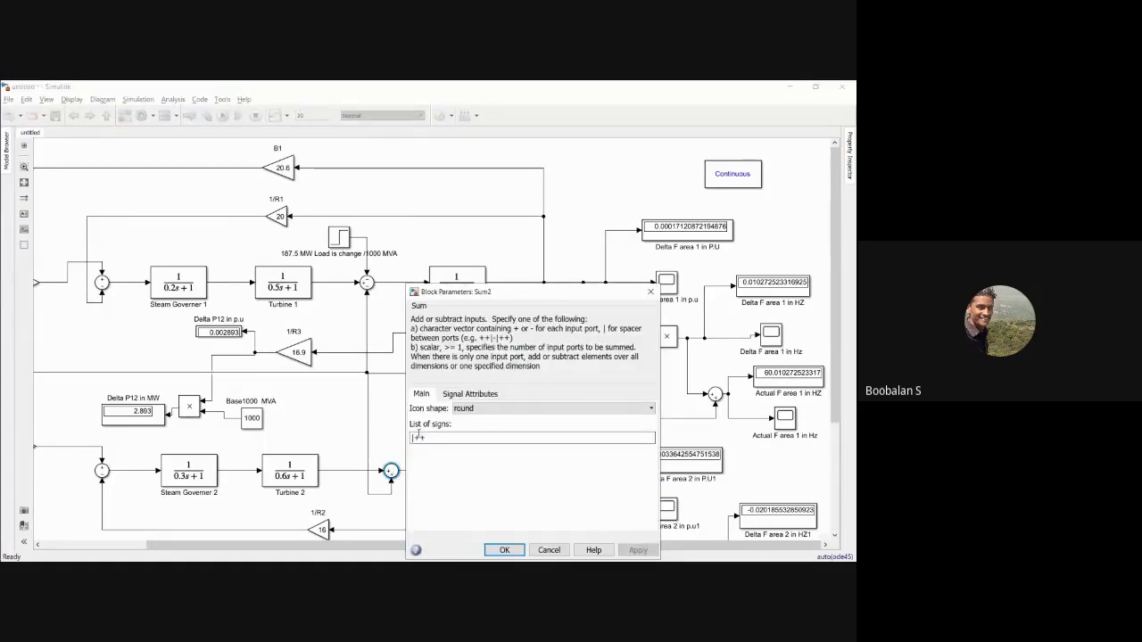
text(|+|+)
text(|)
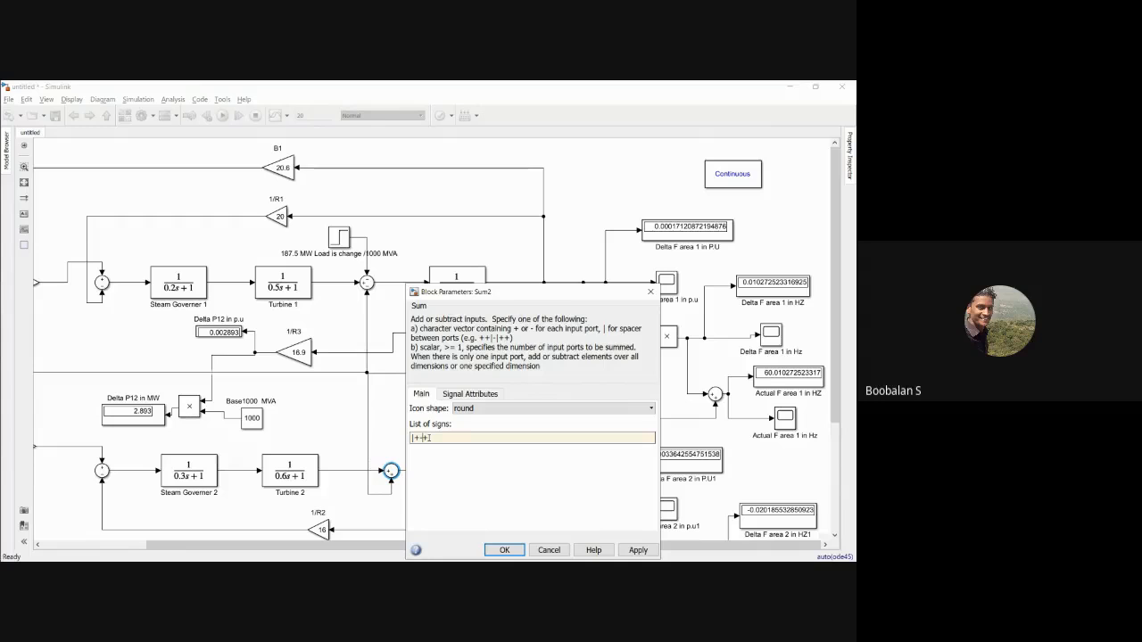
key(Return)
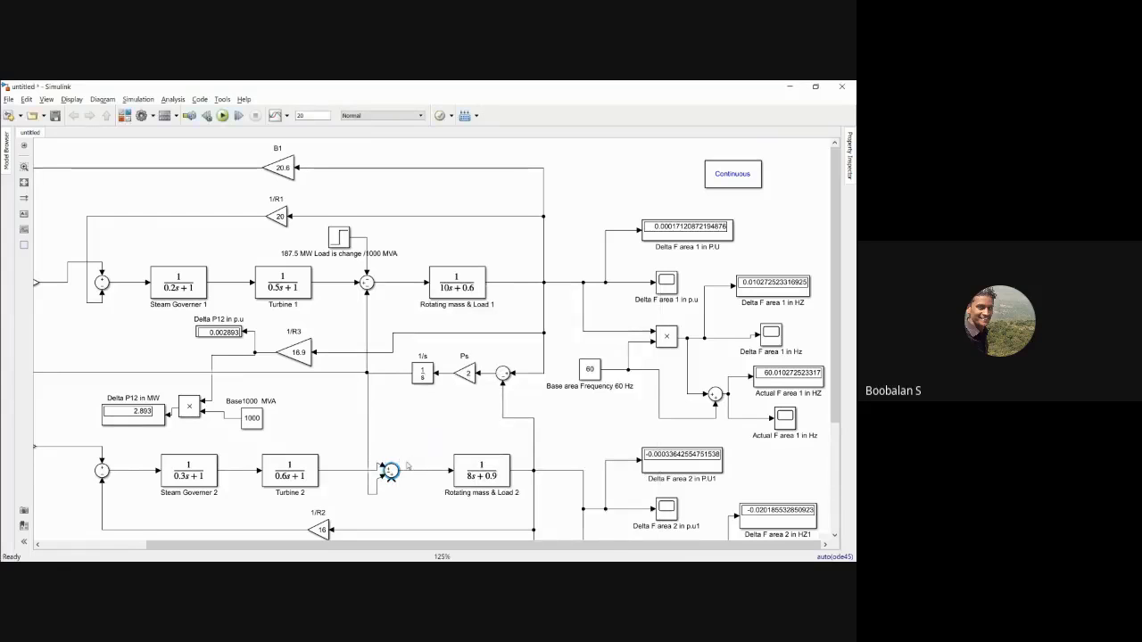
- Revise the sign list of the sum block before Rotating mass & Load 2 so its three inputs sit above, beside and below it
click(405, 446)
click(391, 472)
double_click(391, 471)
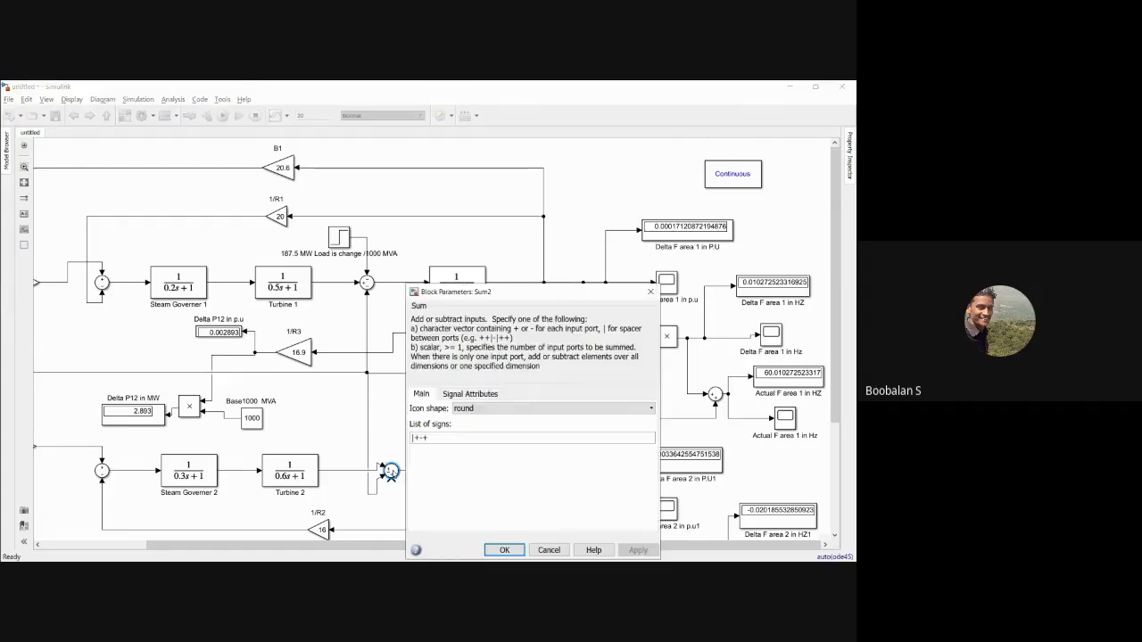
key(Return)
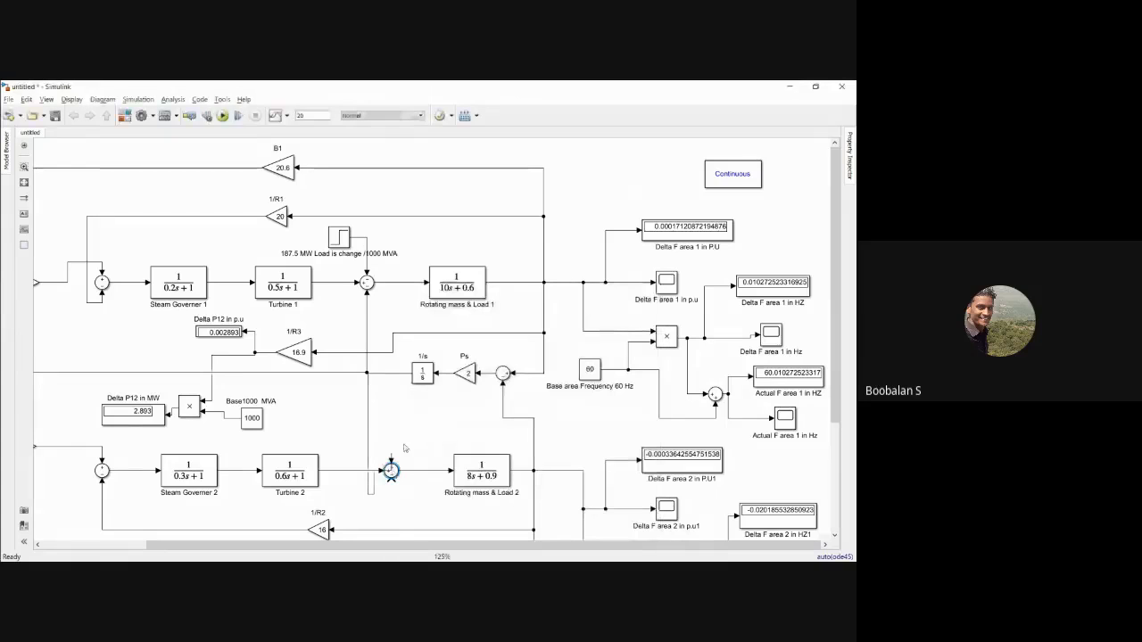
- Set the list of signs of the sum block ahead of Rotating mass & Load 2 to -++
click(390, 471)
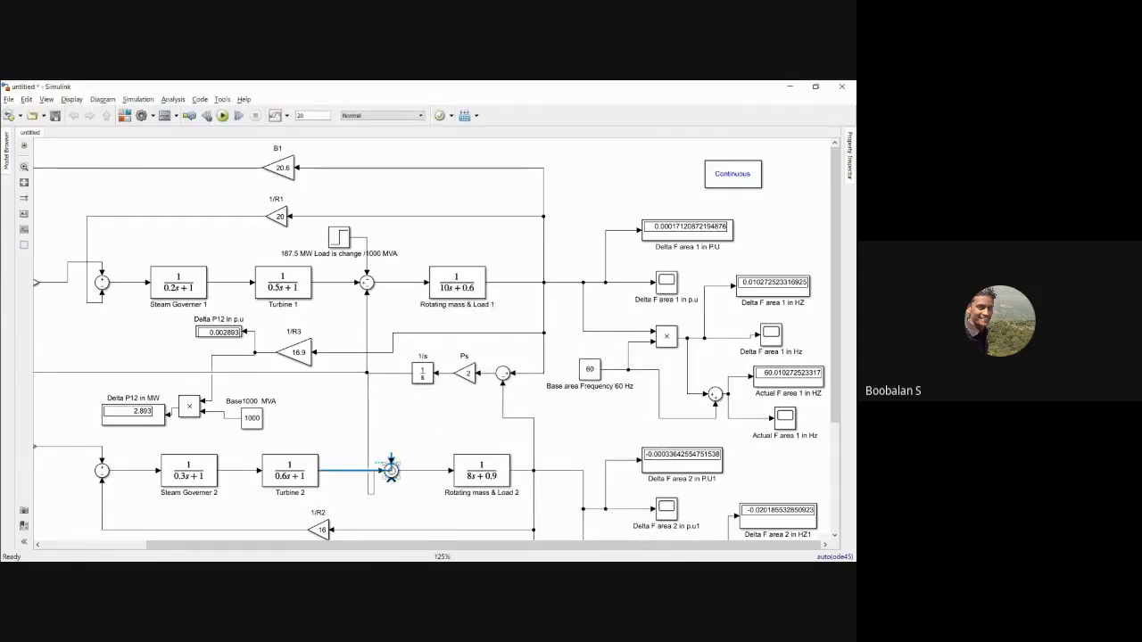
click(395, 474)
double_click(395, 473)
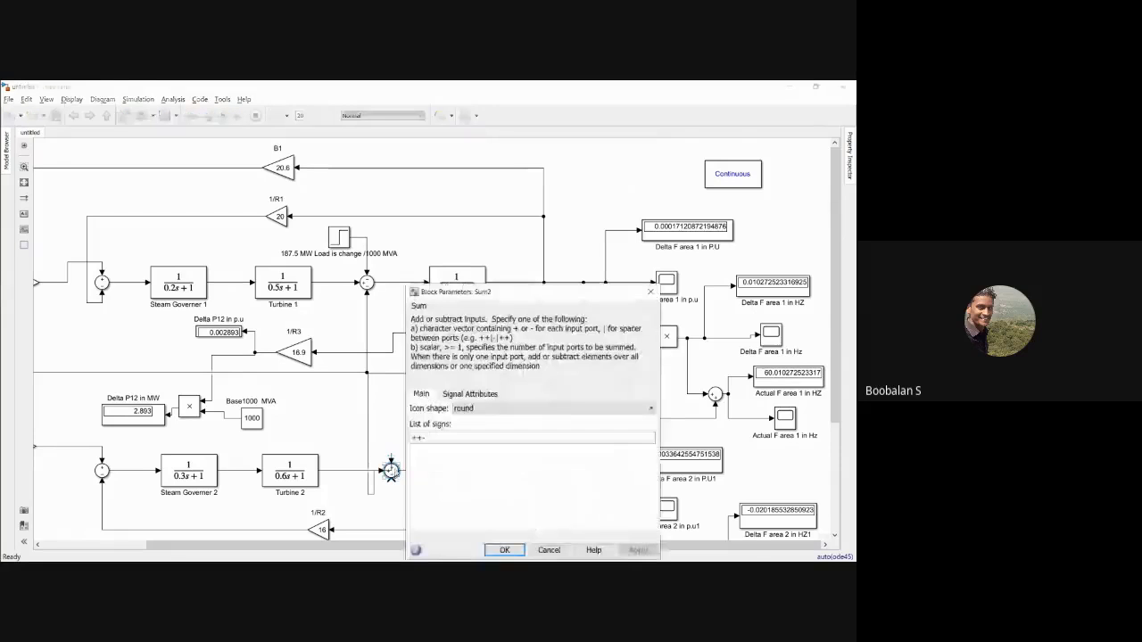
click(428, 437)
key(BackSpace)
key(BackSpace)
text(+)
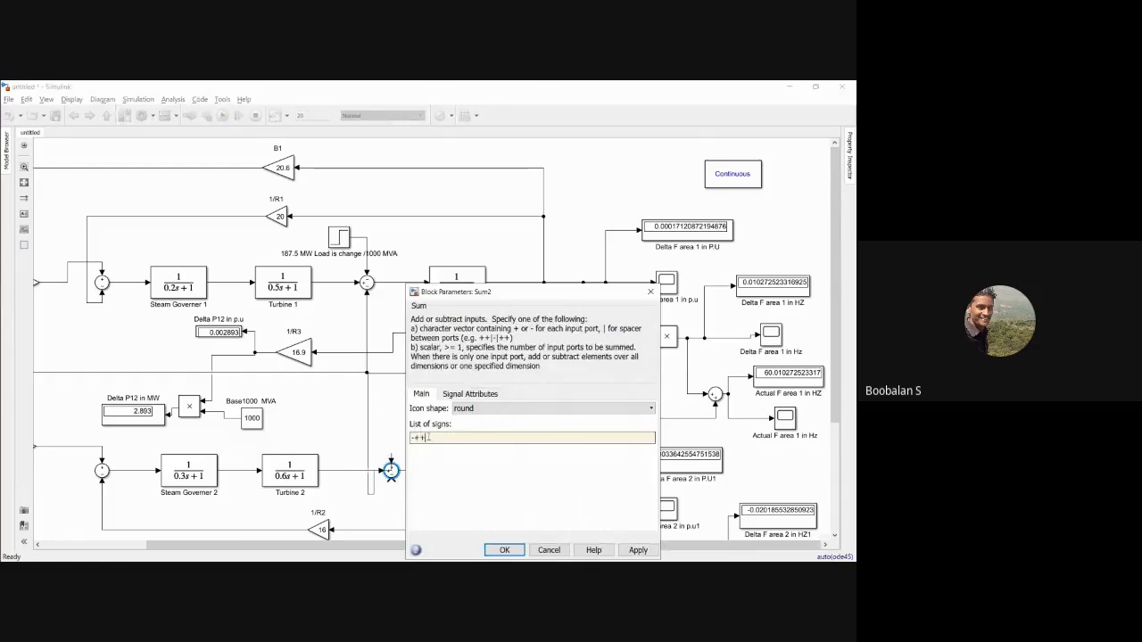
key(Return)
- Delete the sum block between Turbine 2 and Rotating mass & Load 2 together with all lines attached to it
drag(380, 459, 410, 499)
click(410, 451)
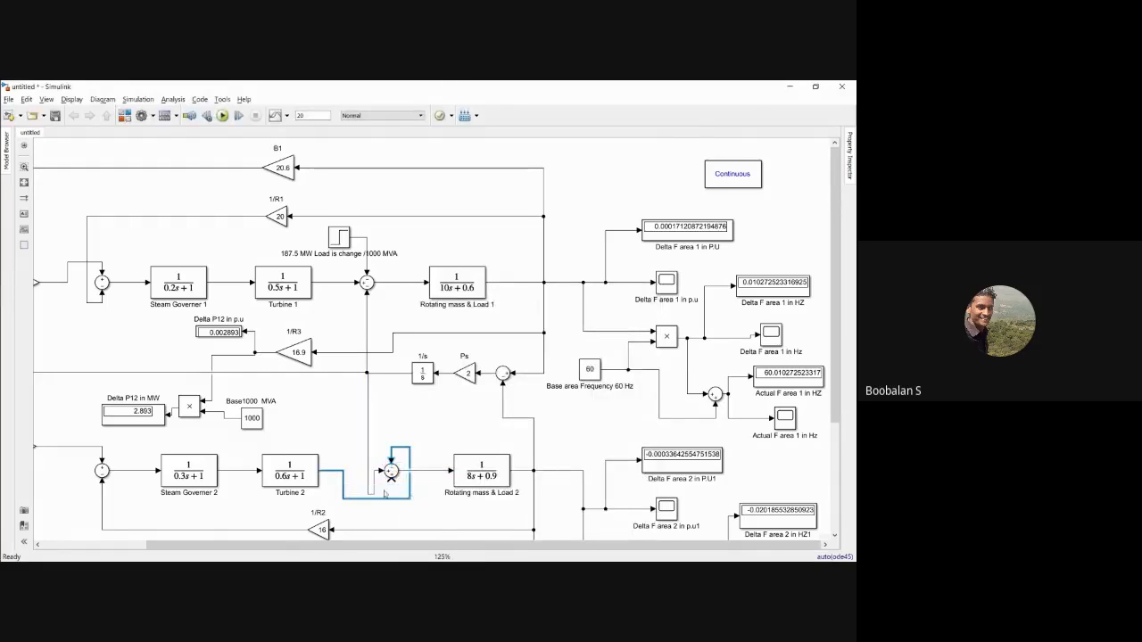
key(Delete)
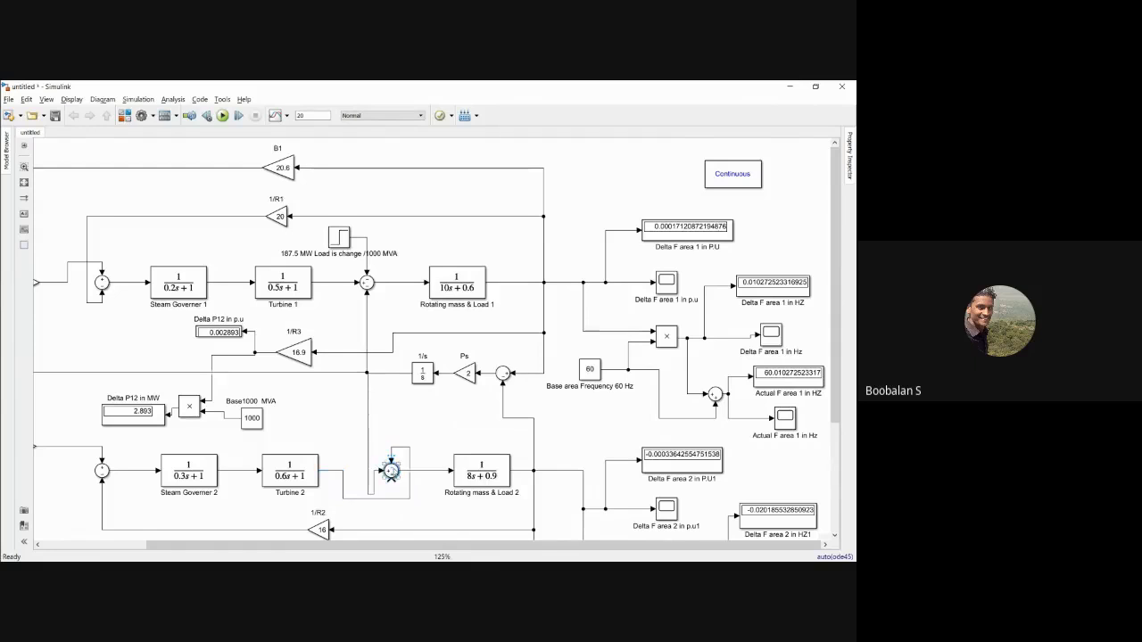
drag(354, 445, 424, 503)
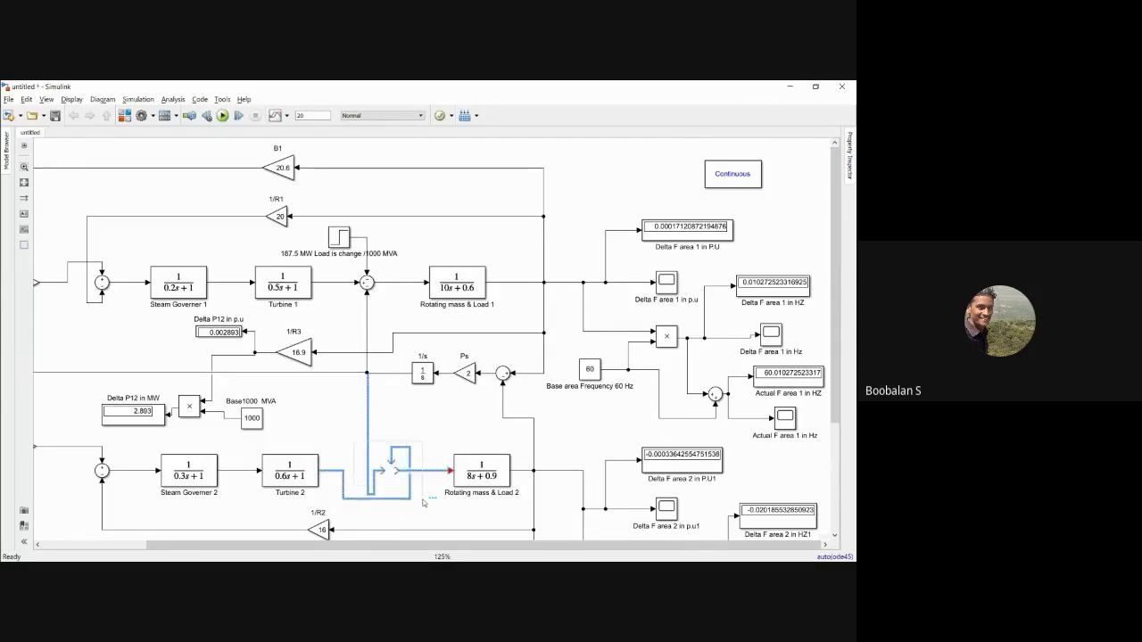
key(Delete)
- Copy the area 1 load sum block between Turbine 2 and Rotating mass & Load 2, wire it in line, and connect its upper input to the tie-line signal
click(368, 283)
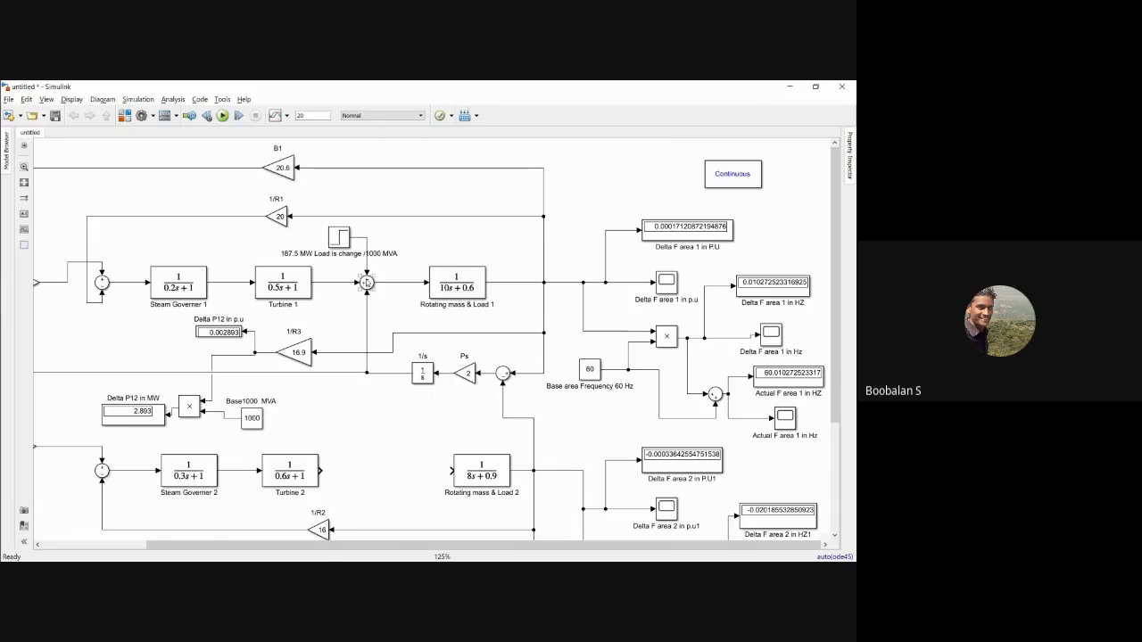
drag(367, 282, 371, 471)
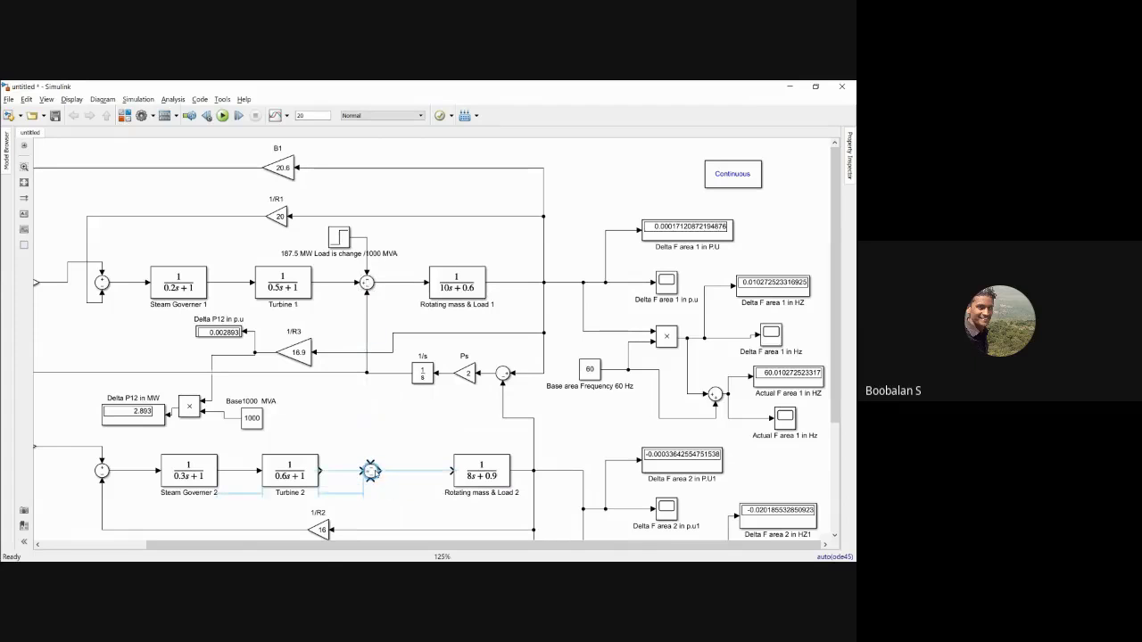
click(336, 474)
click(397, 473)
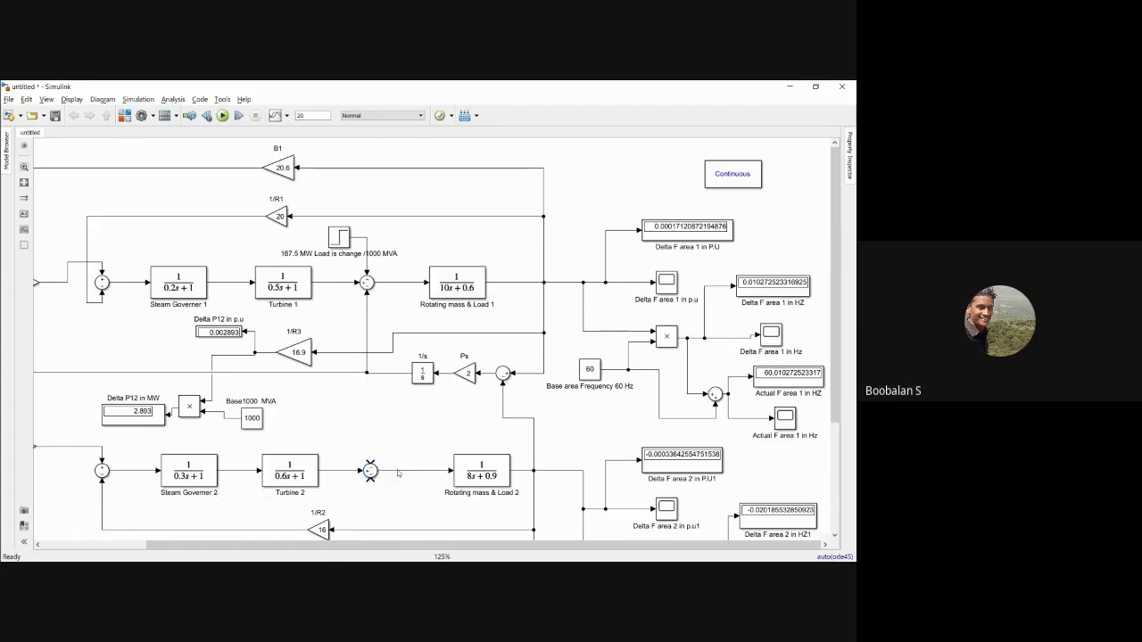
drag(370, 461, 365, 375)
- Switch to the slide show and examine the signs at the area 2 load summing junction in the new model diagram, marking the load input
key(alt+Tab)
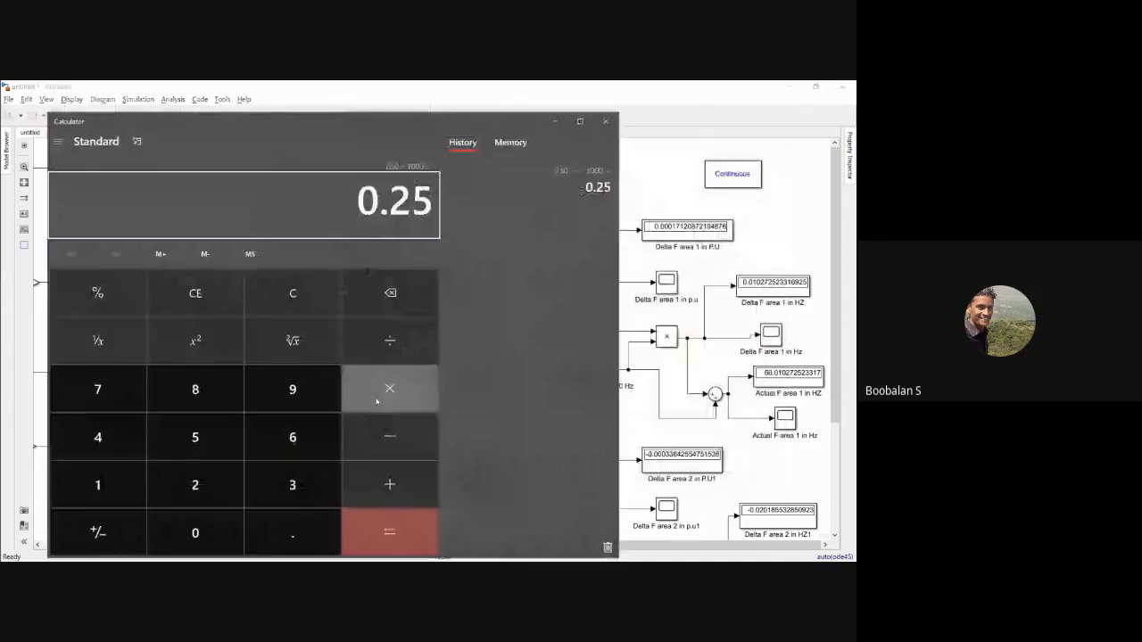
key(alt+Tab)
key(alt+Tab)
key(alt+Tab)
key(alt+Tab)
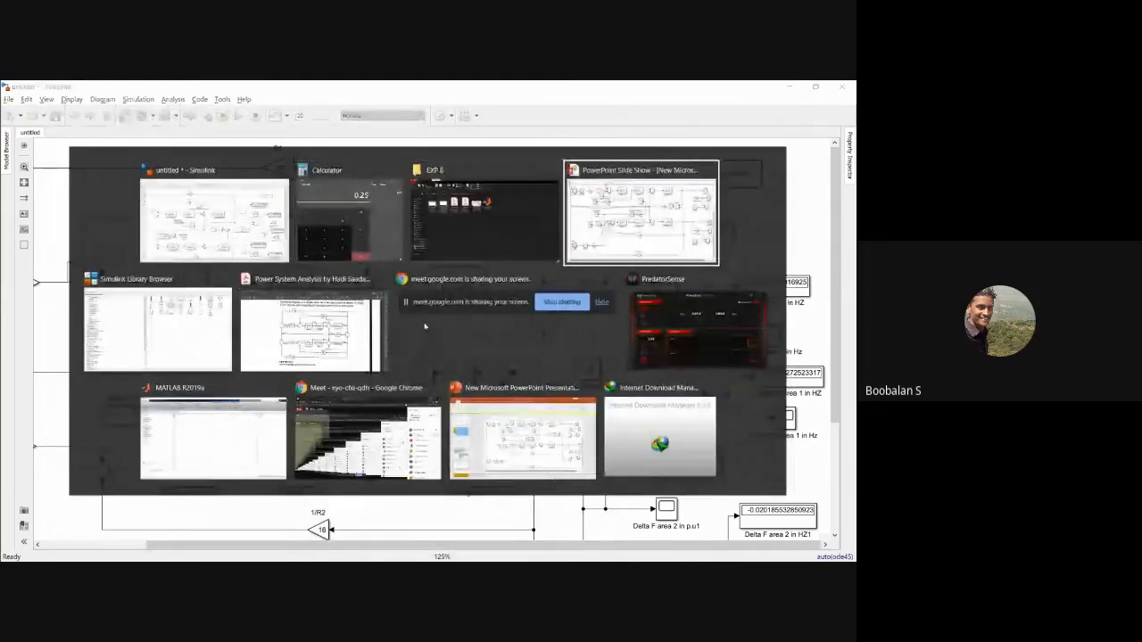
key(Left)
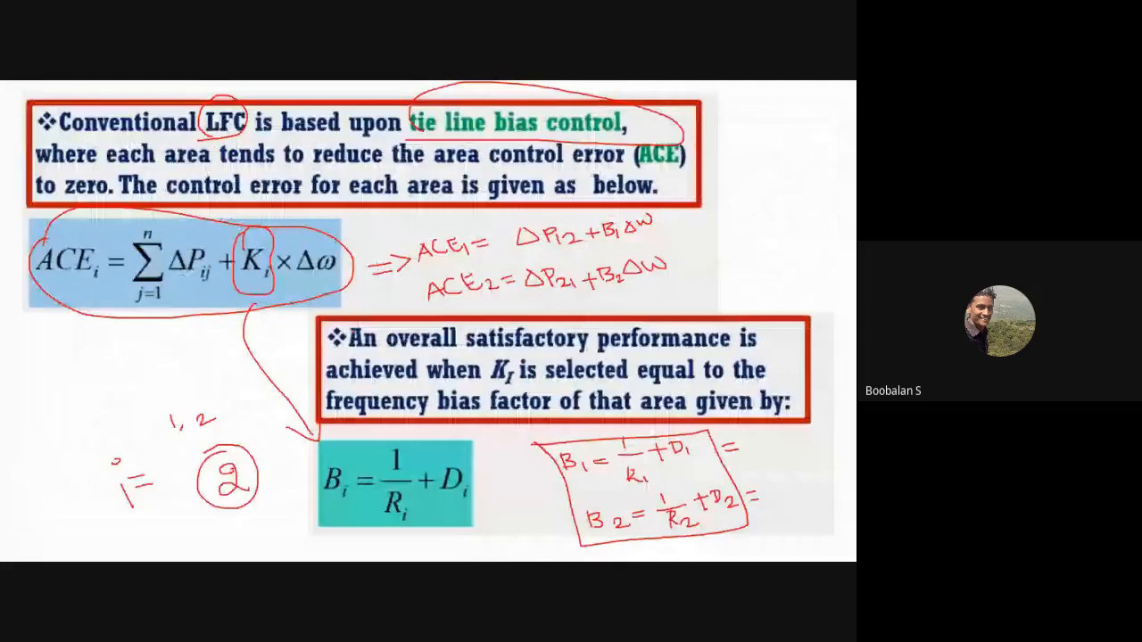
key(Left)
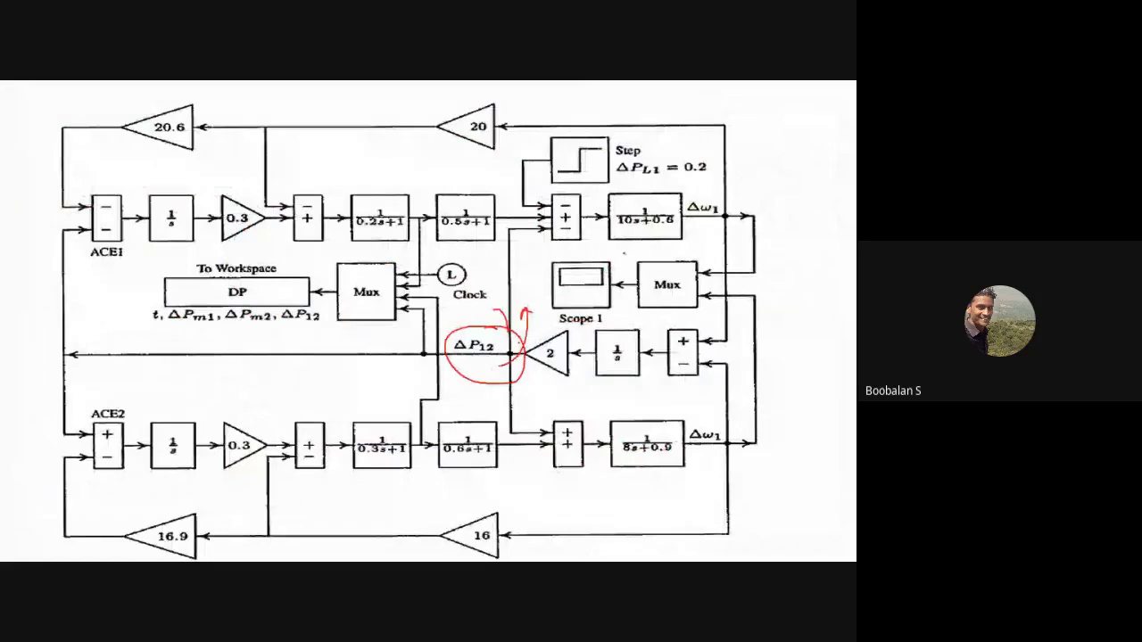
key(Left)
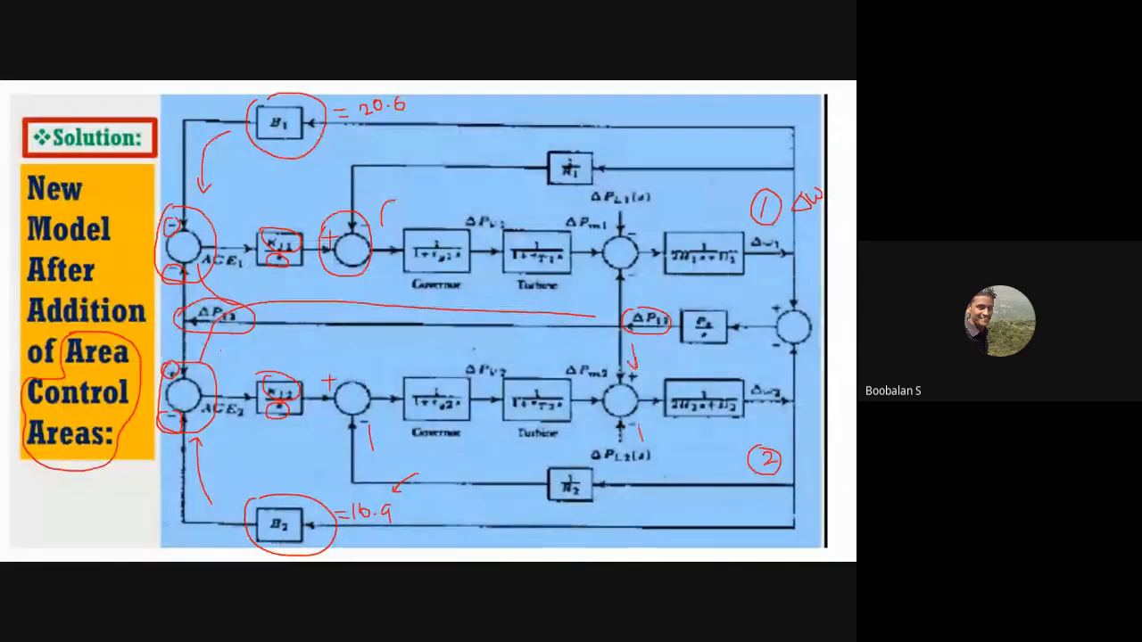
drag(634, 431, 647, 429)
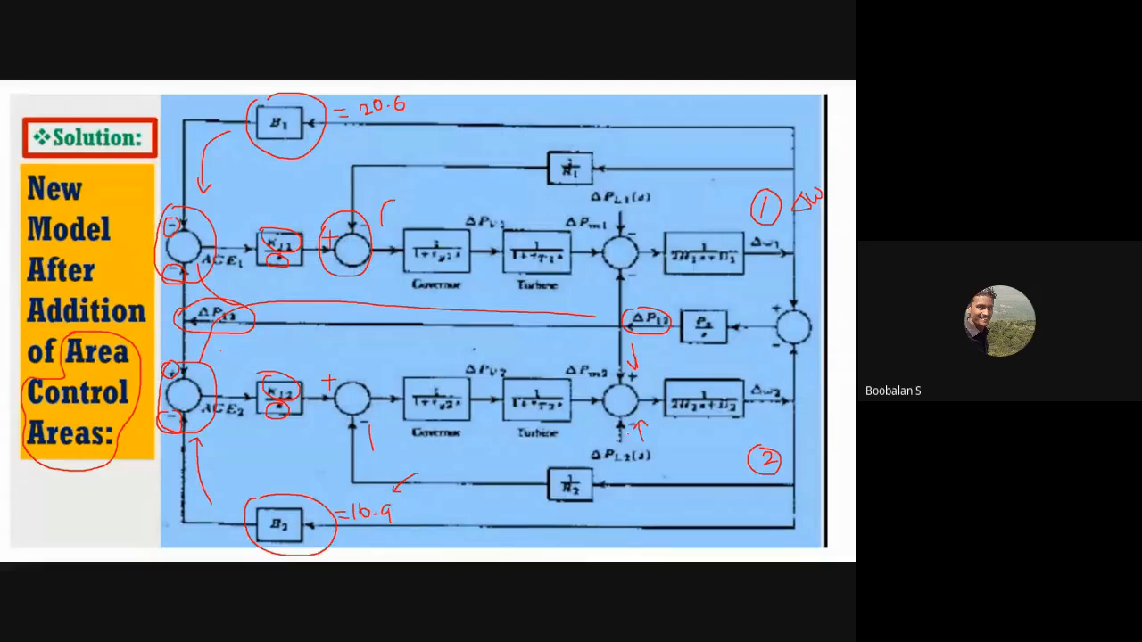
key(alt+Tab)
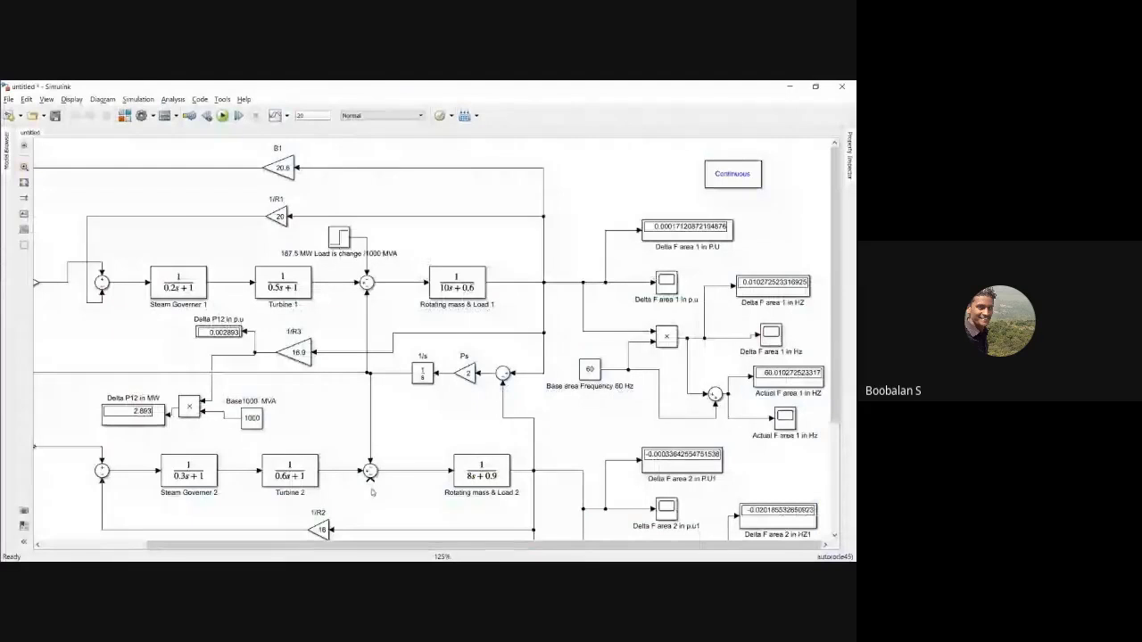
key(alt+Tab)
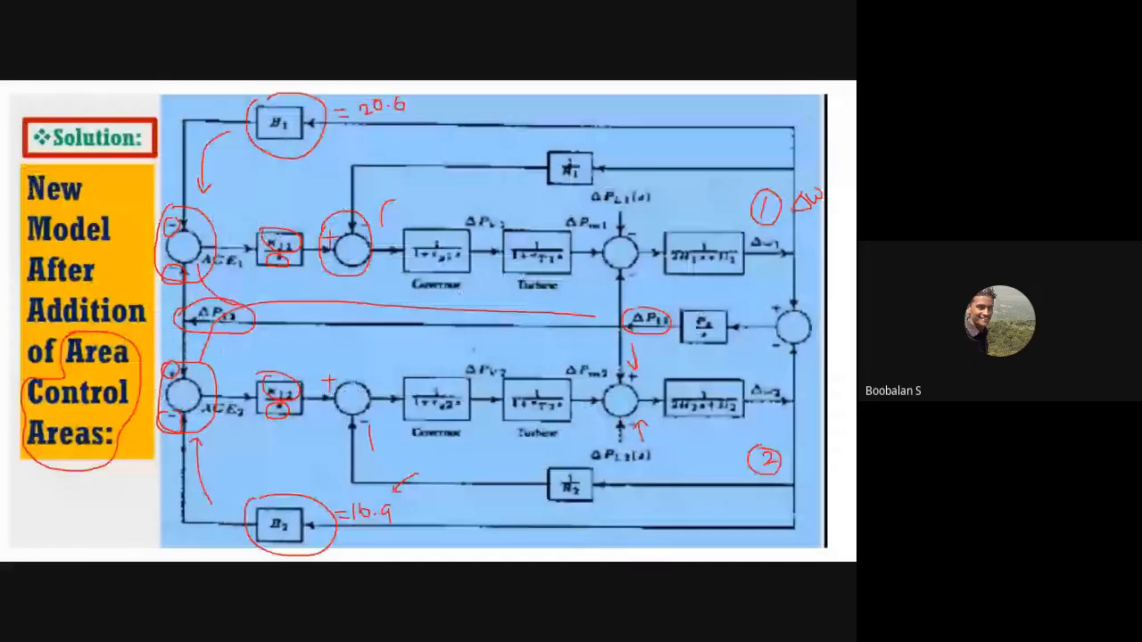
key(alt+Tab)
- Change the first sign in the list of signs of the area 2 load sum block to plus
double_click(370, 470)
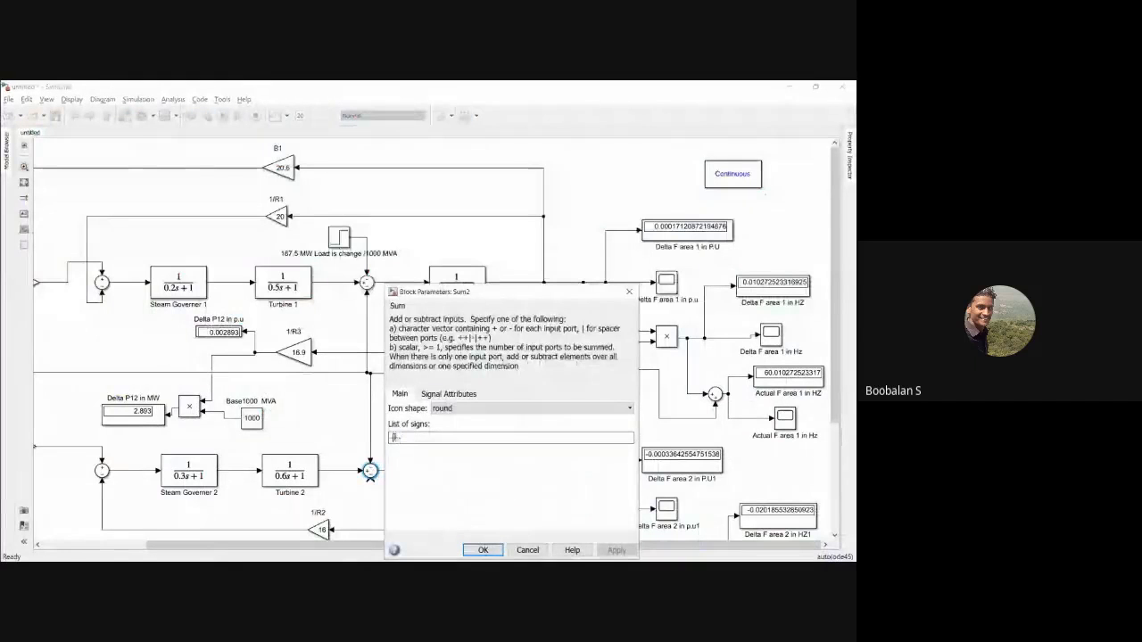
click(395, 437)
key(BackSpace)
text(+)
key(Return)
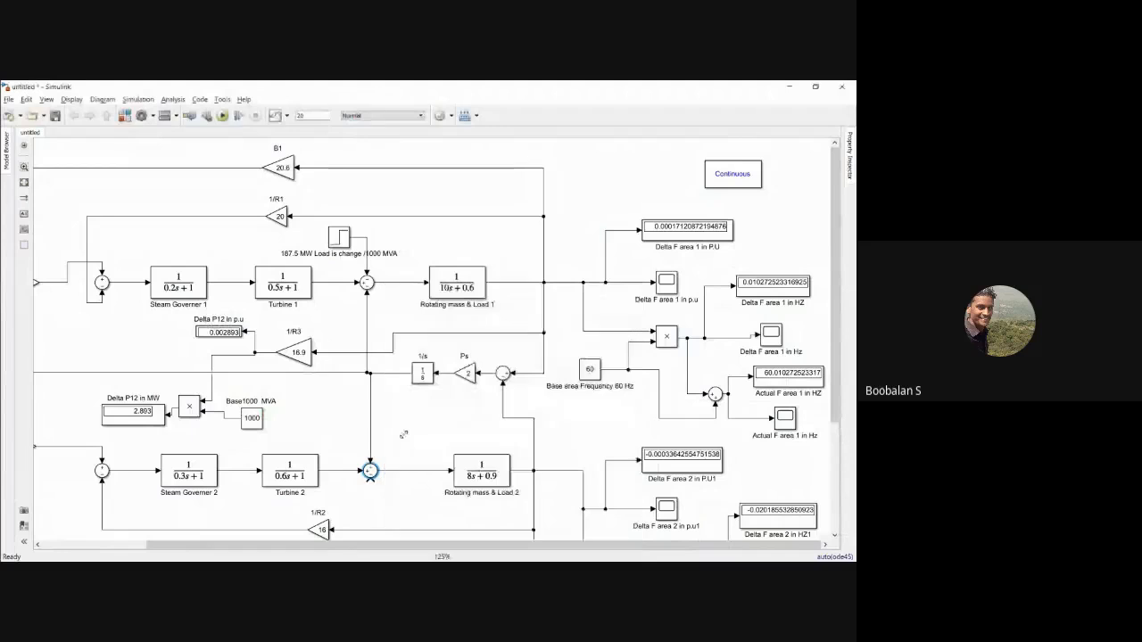
- Duplicate the area 1 load step block and place the copy beneath the area 2 load sum block
click(356, 267)
drag(342, 239, 357, 517)
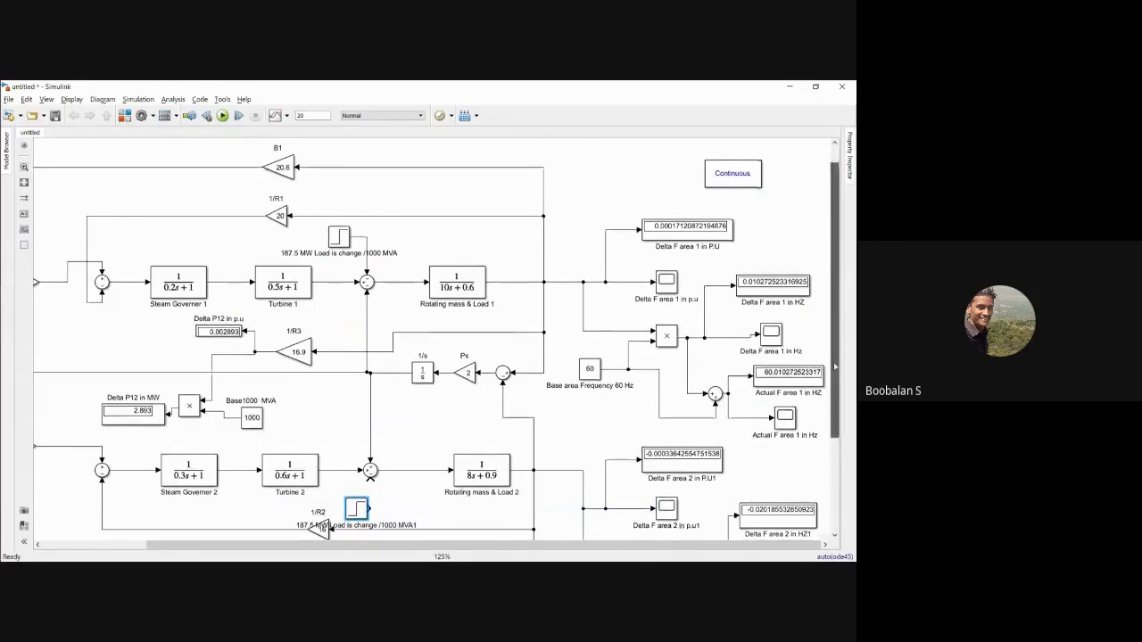
scroll(300, 445, down, 3)
- Move the B2 and 1/R2 gains downward to make room, and connect the copied load step to the area 2 sum's lower input
drag(321, 455, 318, 500)
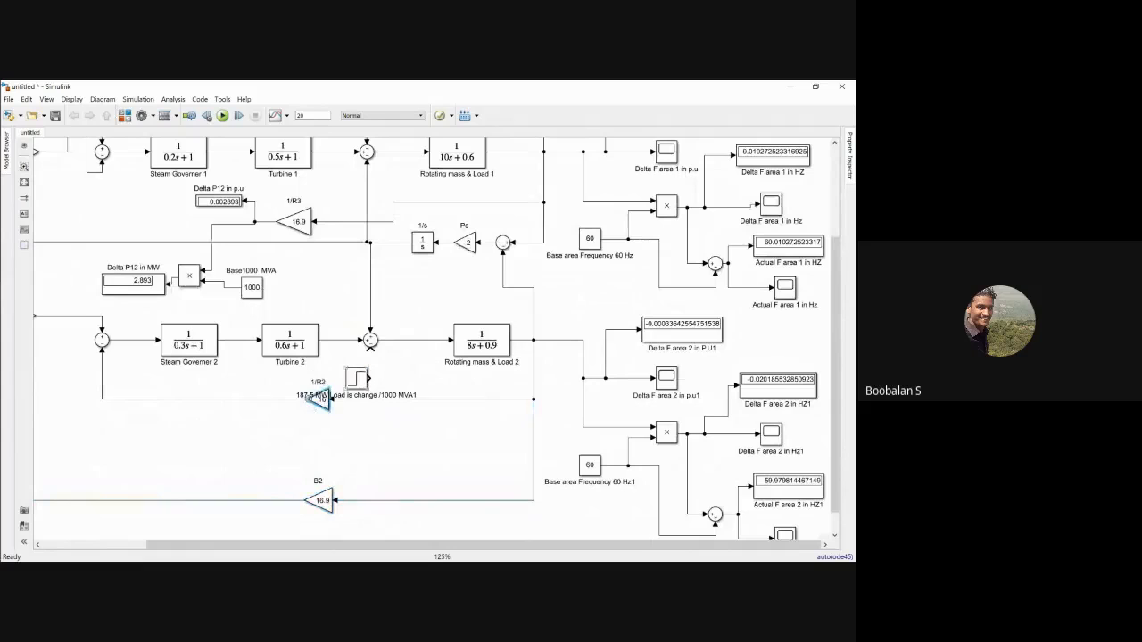
click(321, 402)
drag(325, 400, 325, 448)
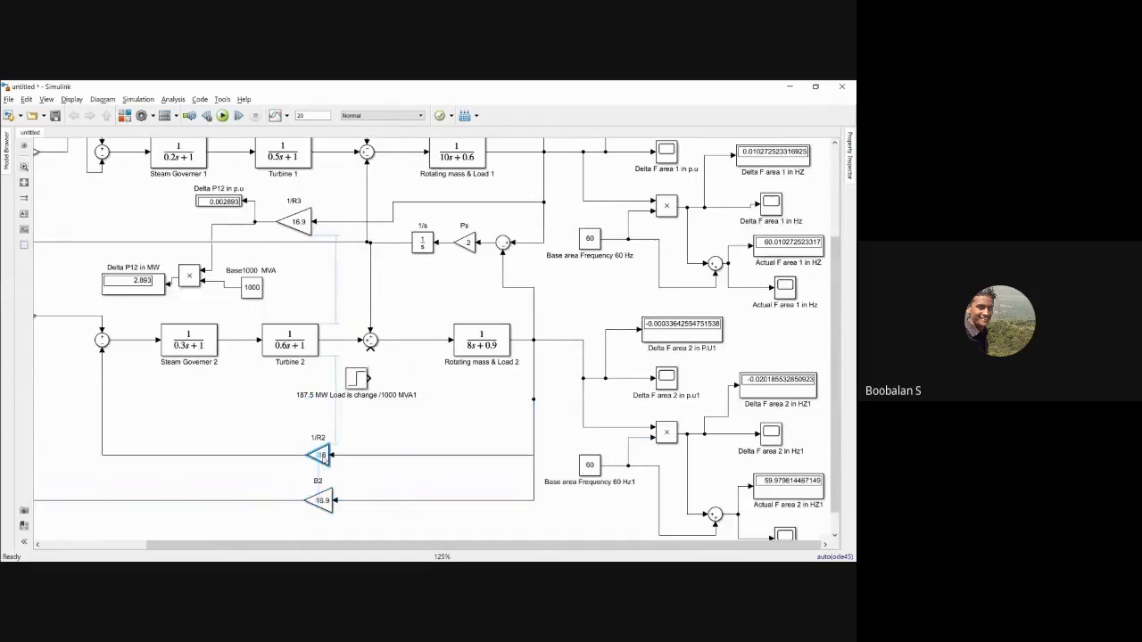
click(315, 393)
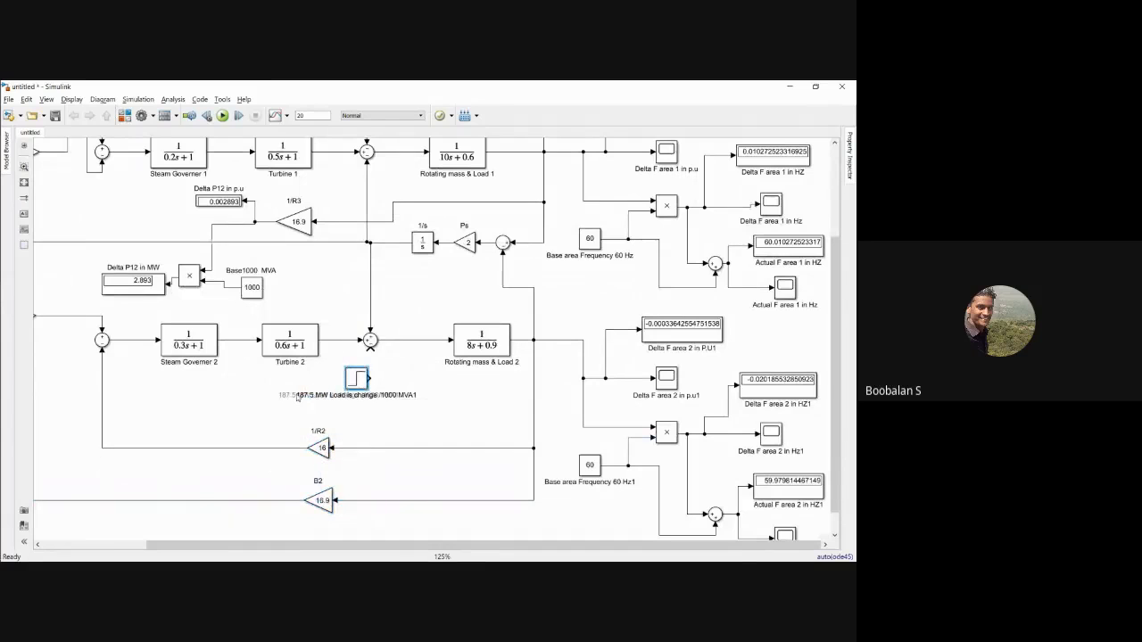
drag(366, 378, 370, 347)
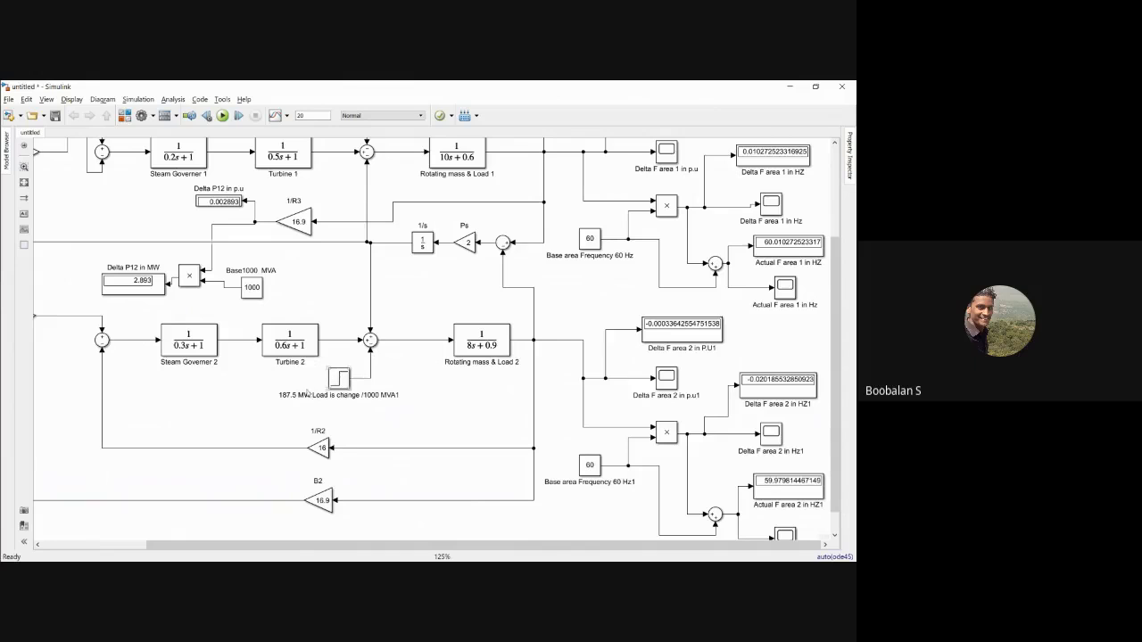
- Rename the area 2 load step block to 250 MW Load is change /1000 MVA1, checking the per-unit load in the calculator
click(299, 394)
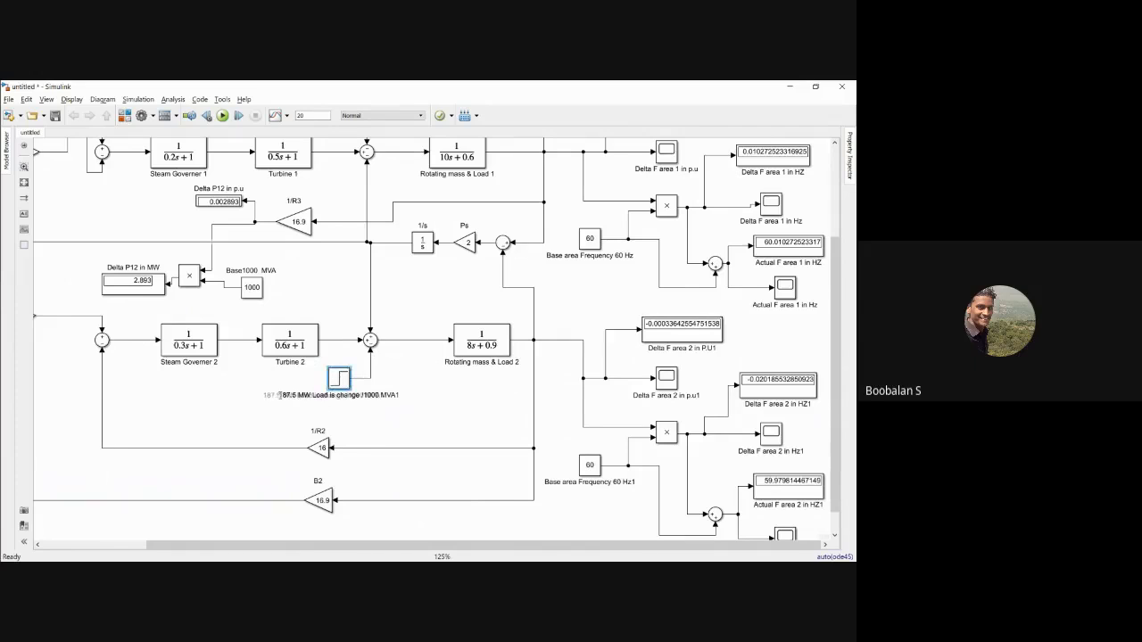
key(BackSpace)
key(BackSpace)
key(BackSpace)
key(BackSpace)
text(00)
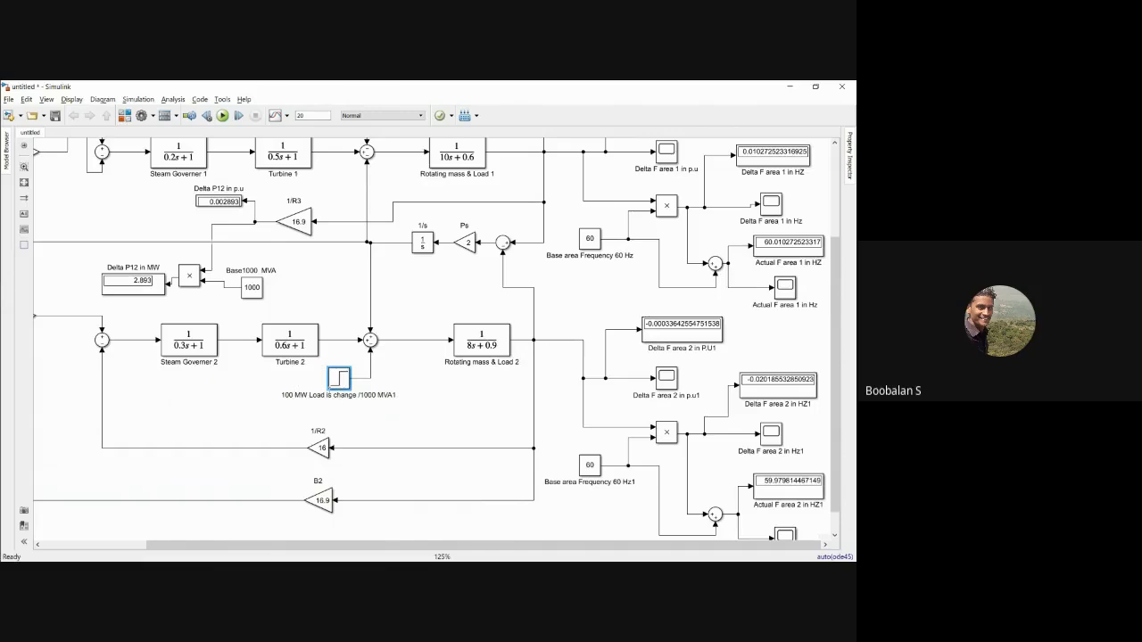
key(alt+Tab)
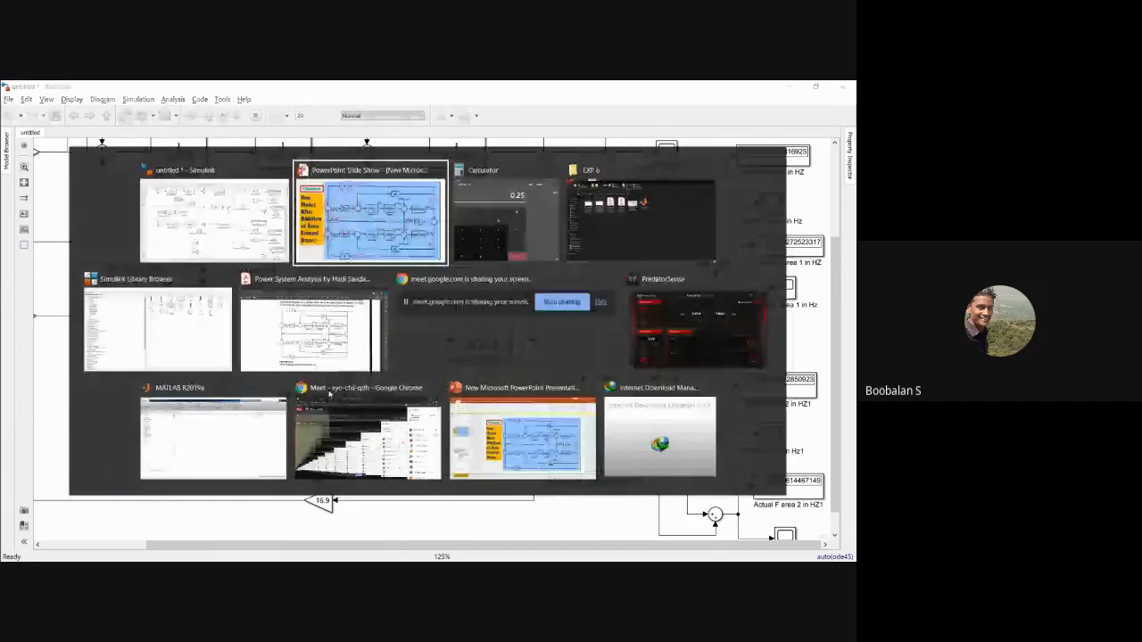
click(483, 217)
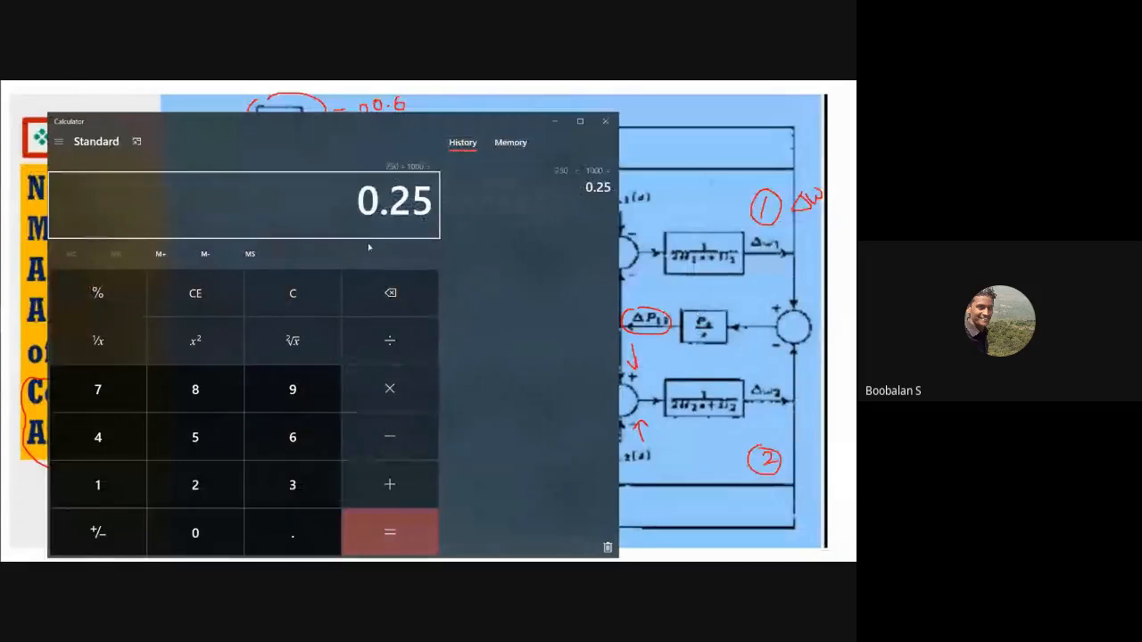
key(alt+Tab)
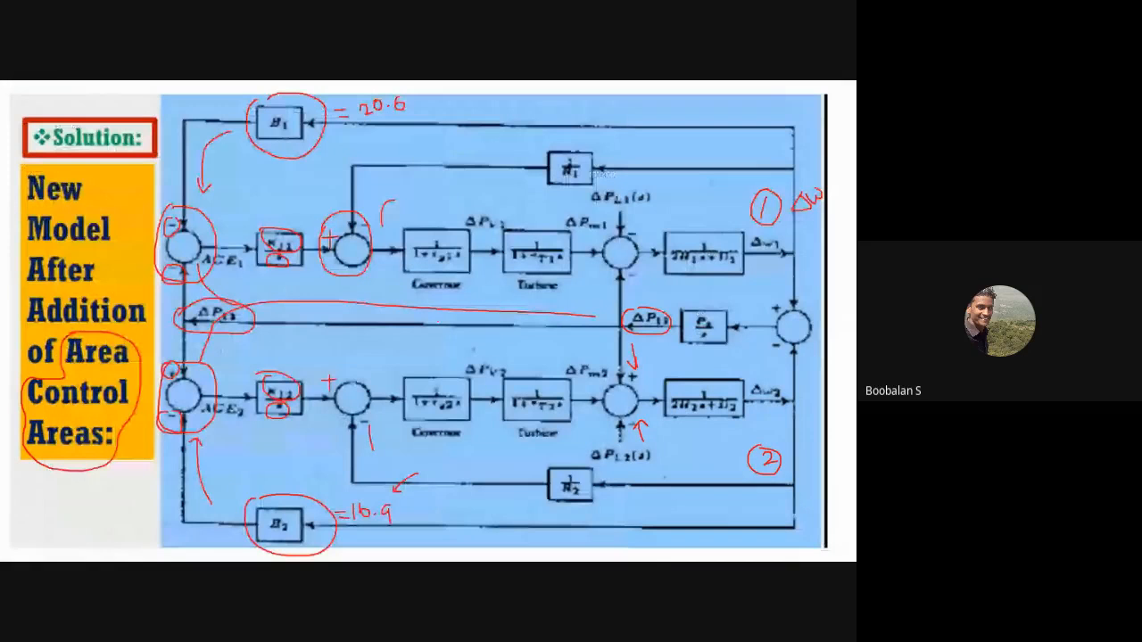
key(alt+Tab)
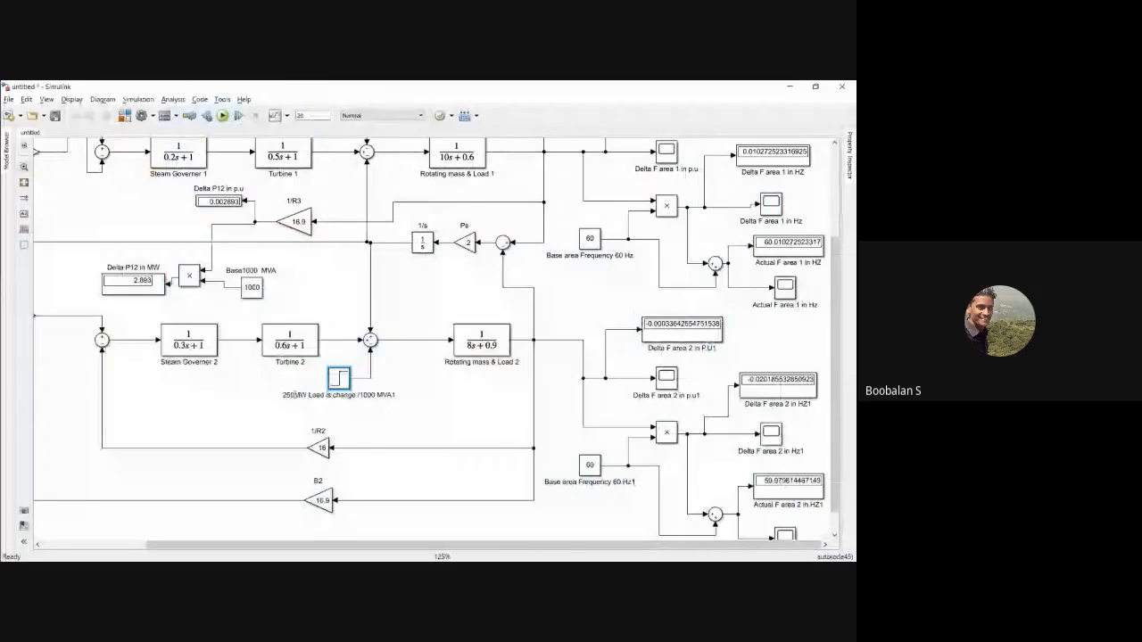
click(476, 426)
- Check the initial and final values of the area 2 load step block
double_click(341, 380)
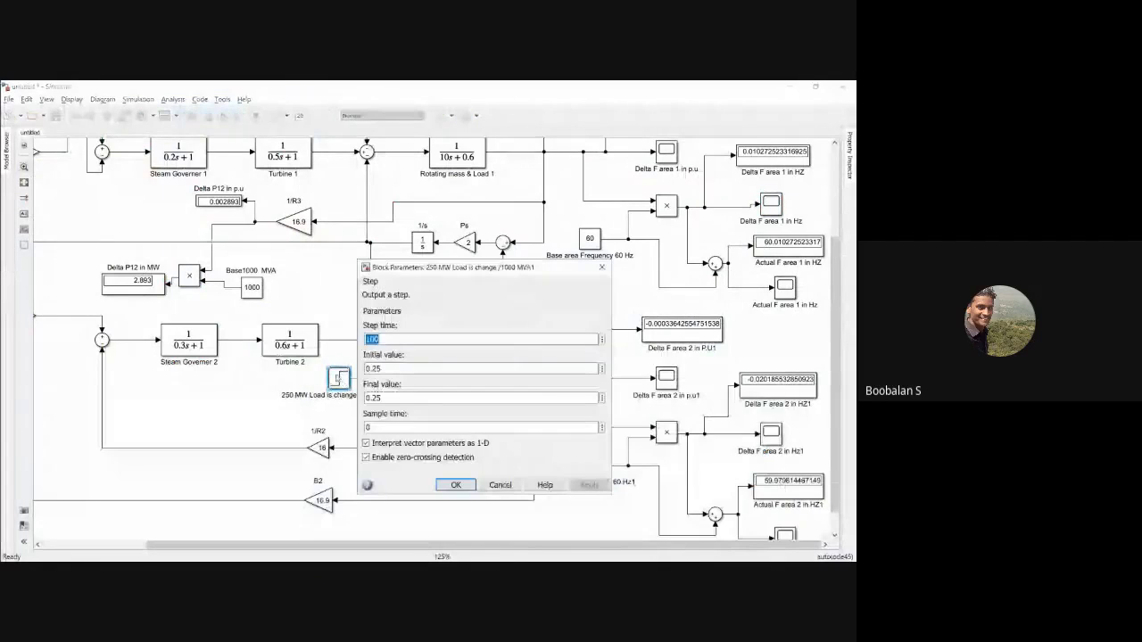
key(Tab)
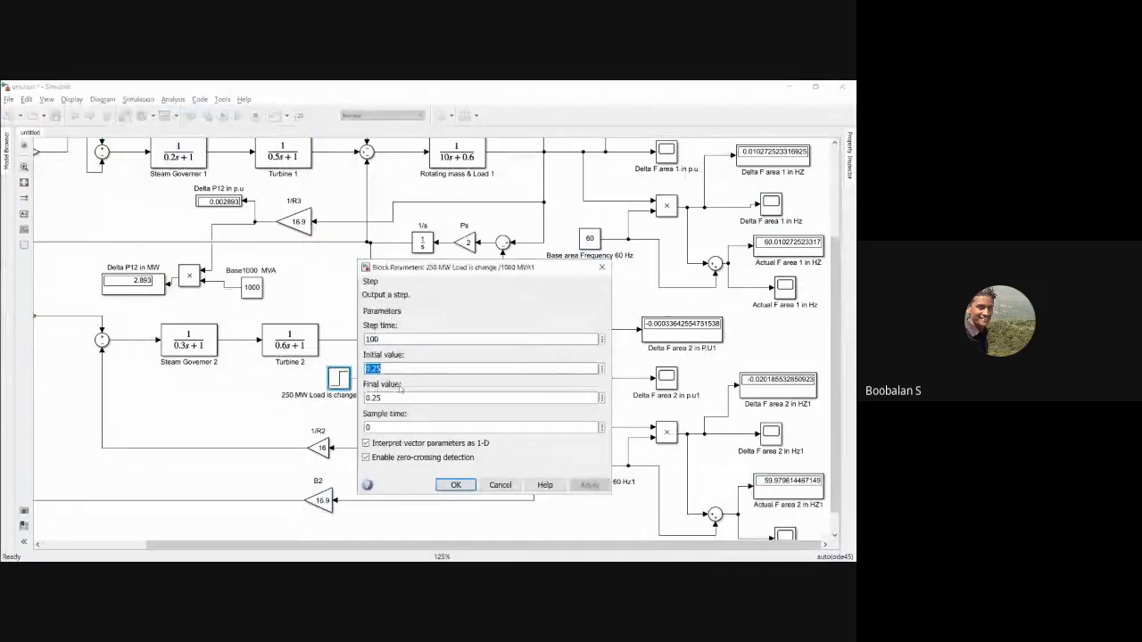
key(alt+Tab)
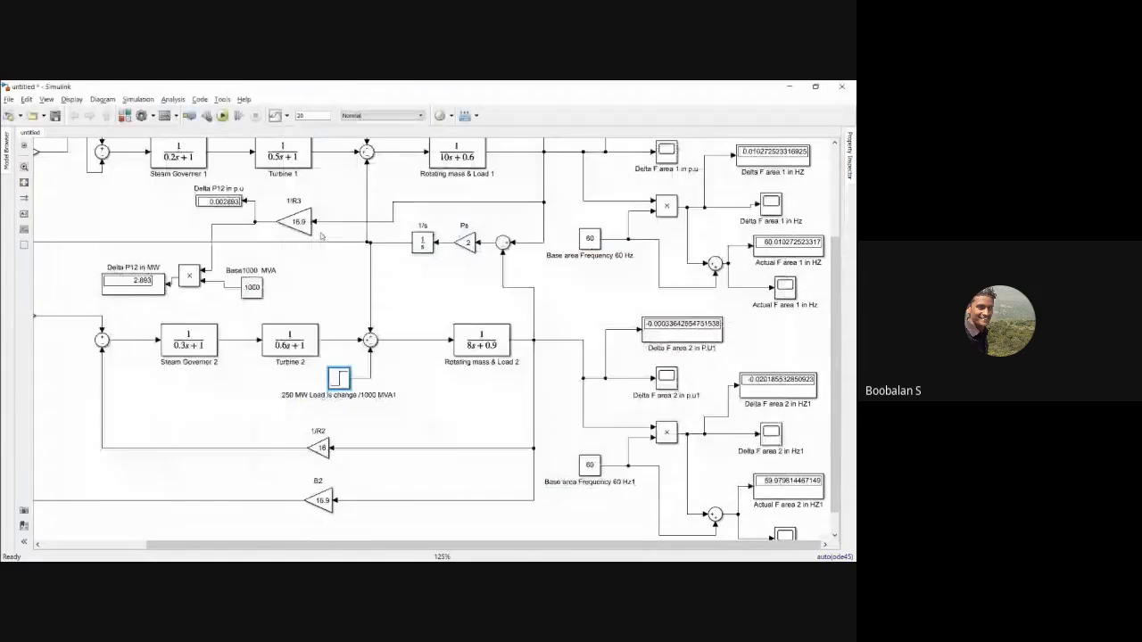
- Close the calculator and set the initial value of the 187.5 MW area 1 load step block to 0.1875
scroll(842, 235, up, 3)
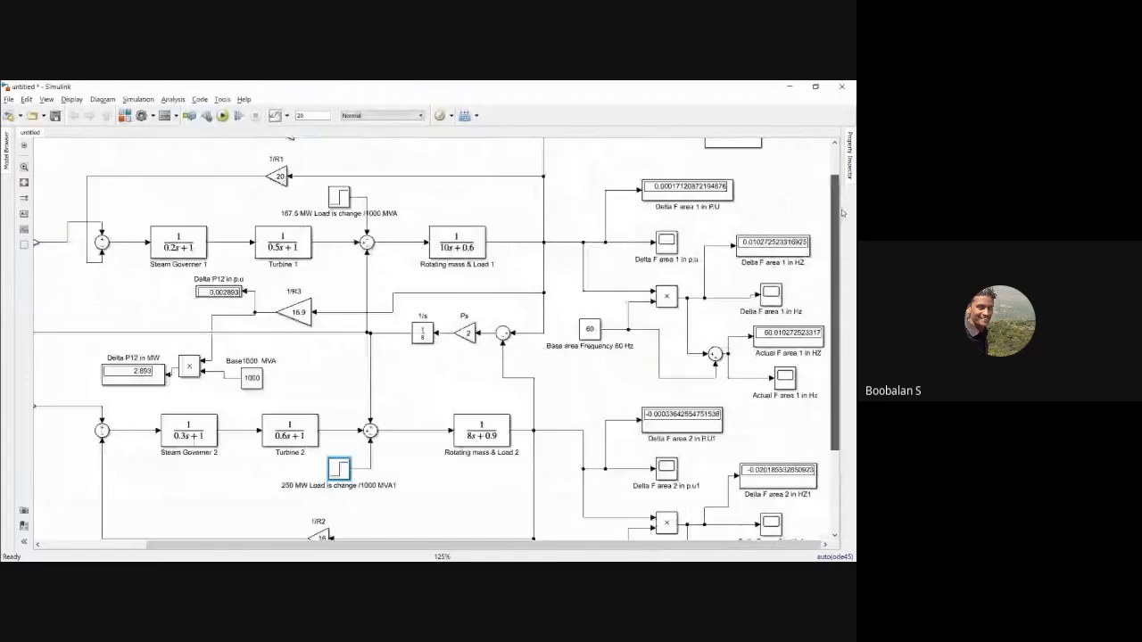
double_click(338, 197)
double_click(391, 190)
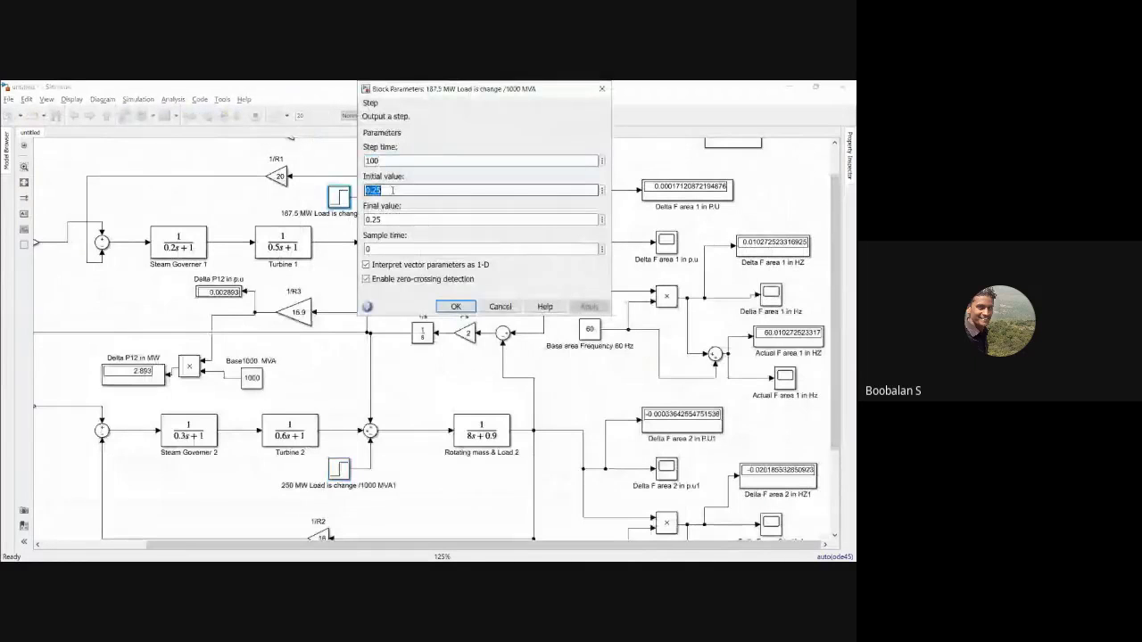
key(alt+Tab)
key(alt+Tab)
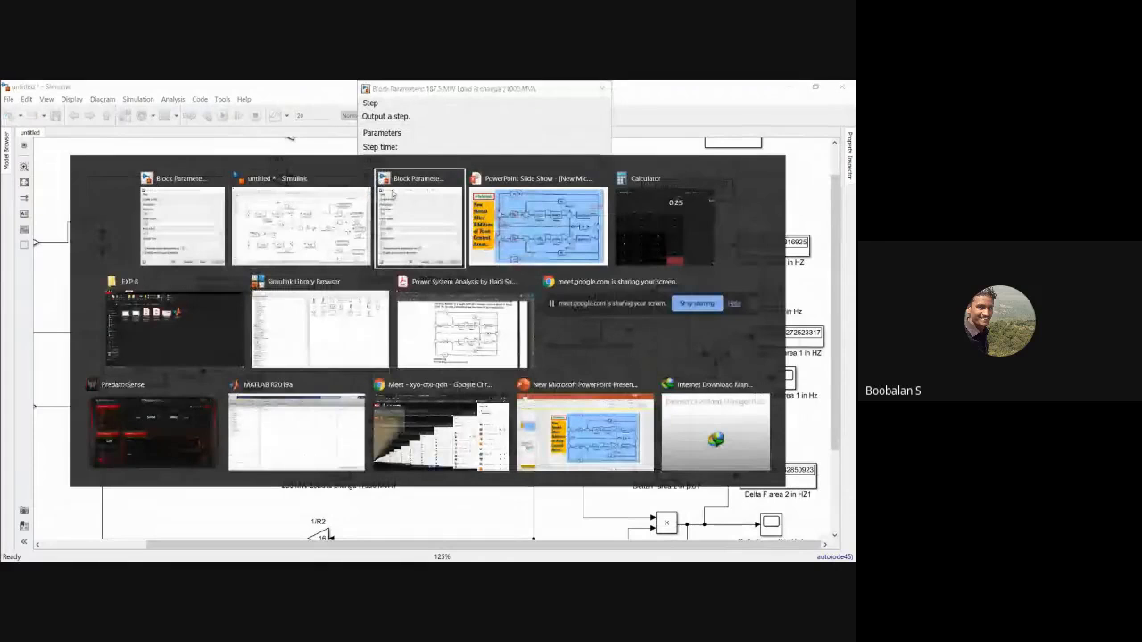
key(alt+Tab)
key(alt+Tab)
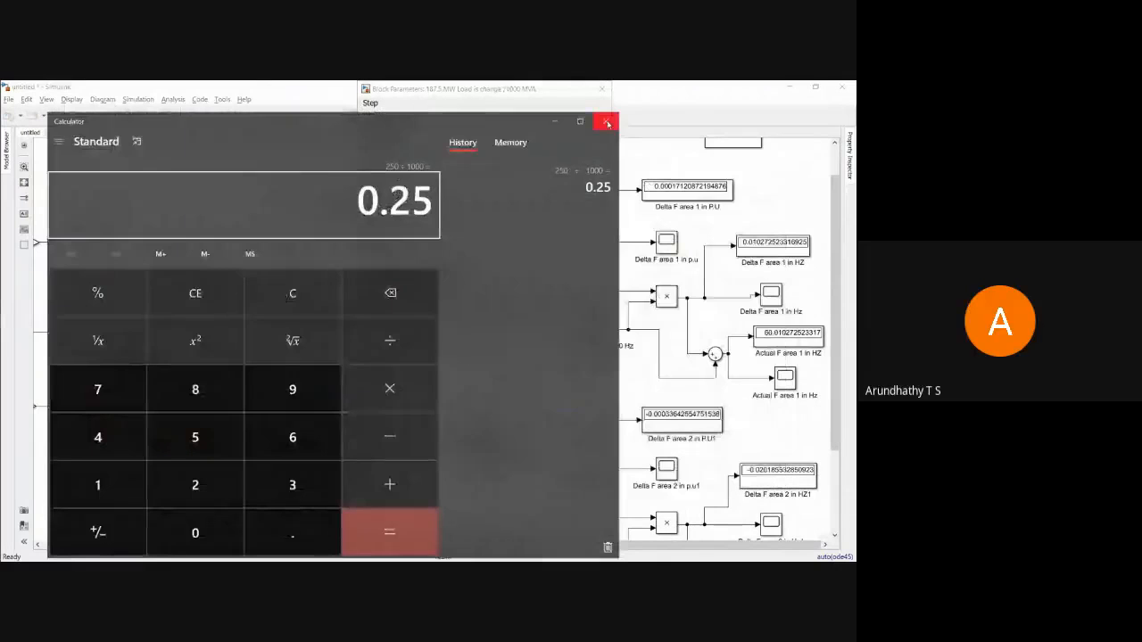
click(607, 122)
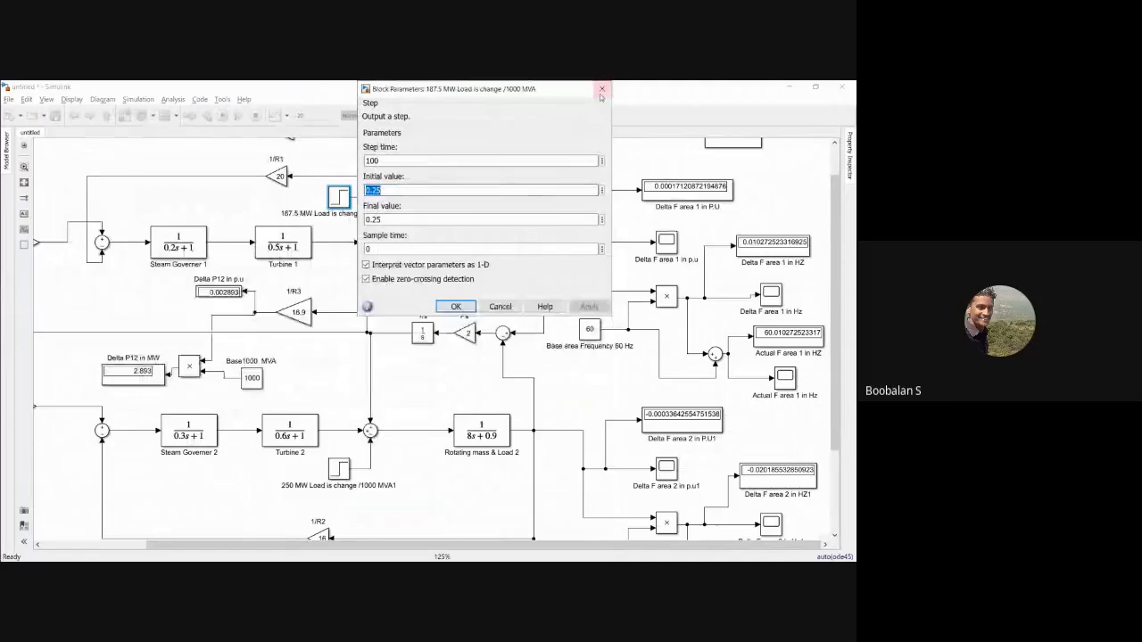
text(01875)
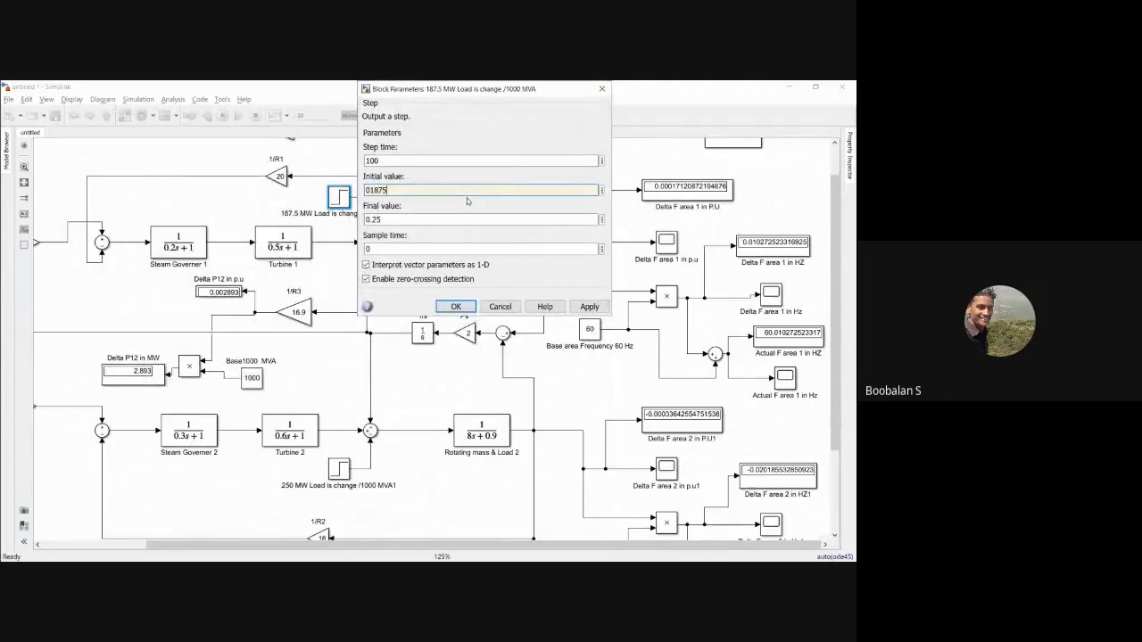
double_click(373, 190)
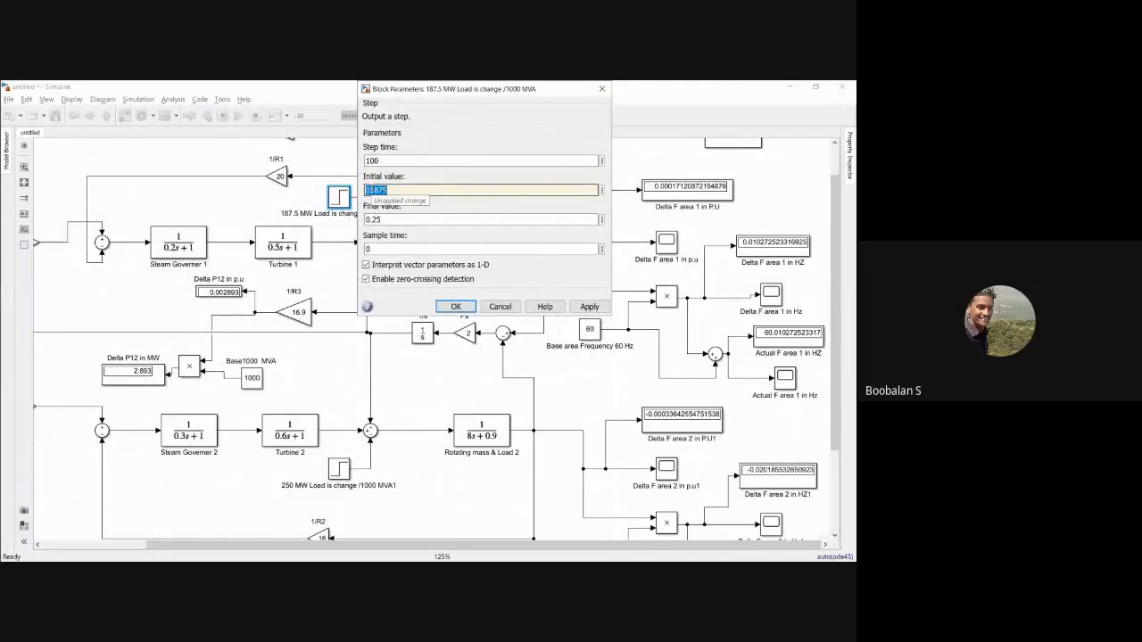
text(0.1875)
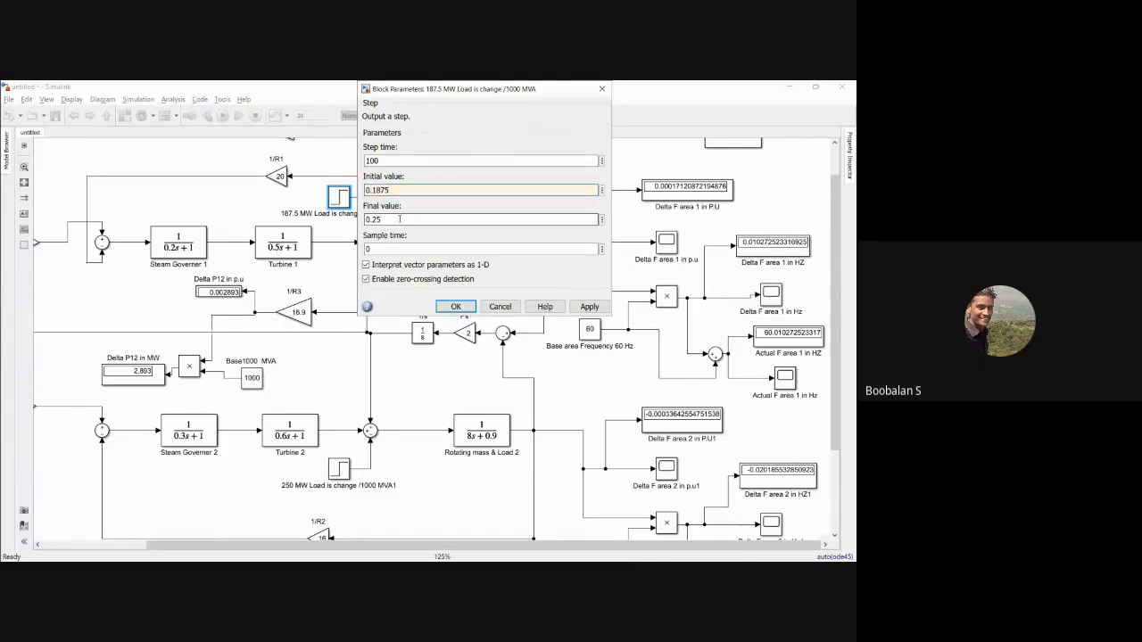
- Set the final value of the 187.5 MW area 1 load step block to 0.1875 and apply the parameters
double_click(399, 219)
text(0.187)
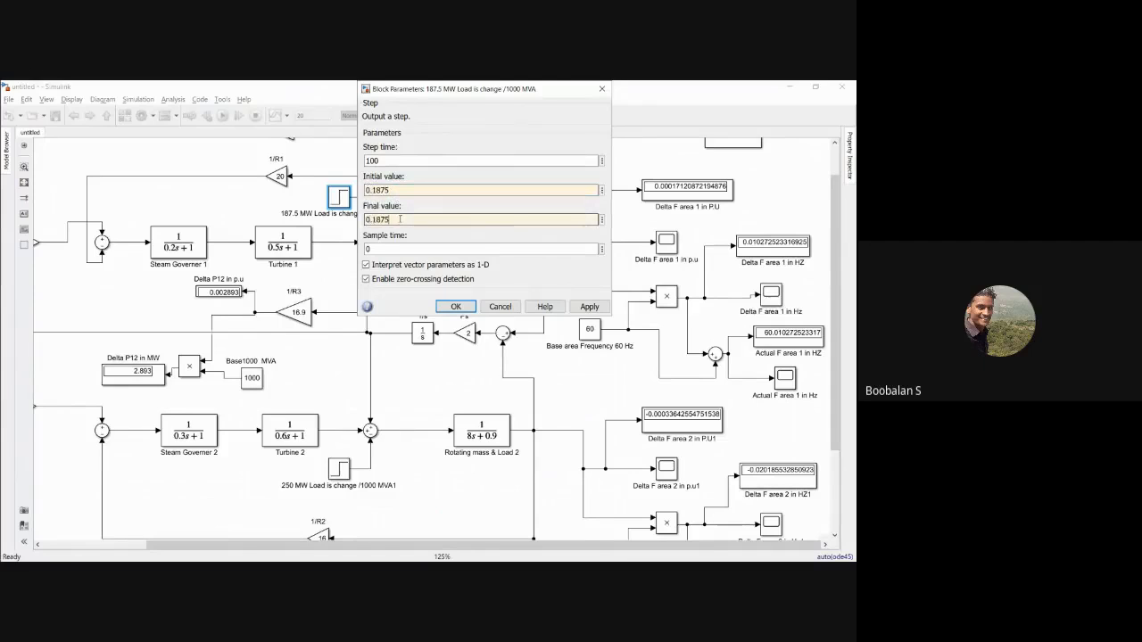
click(588, 306)
click(464, 307)
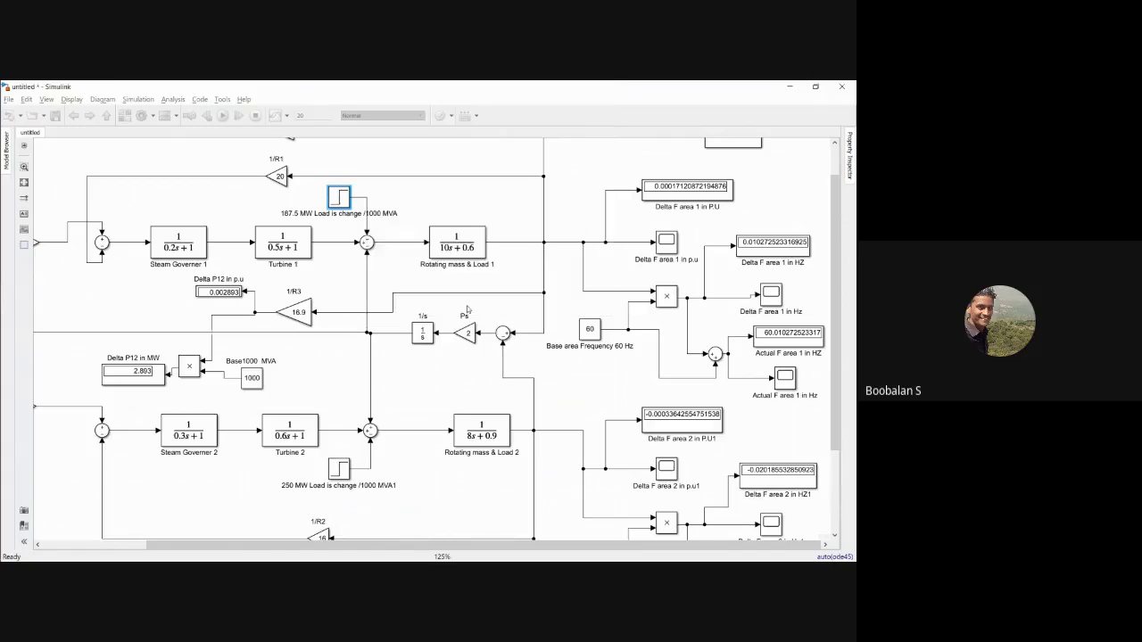
- Check the initial and final values of the 250 MW area 2 load step block and run the simulation
double_click(339, 468)
double_click(392, 366)
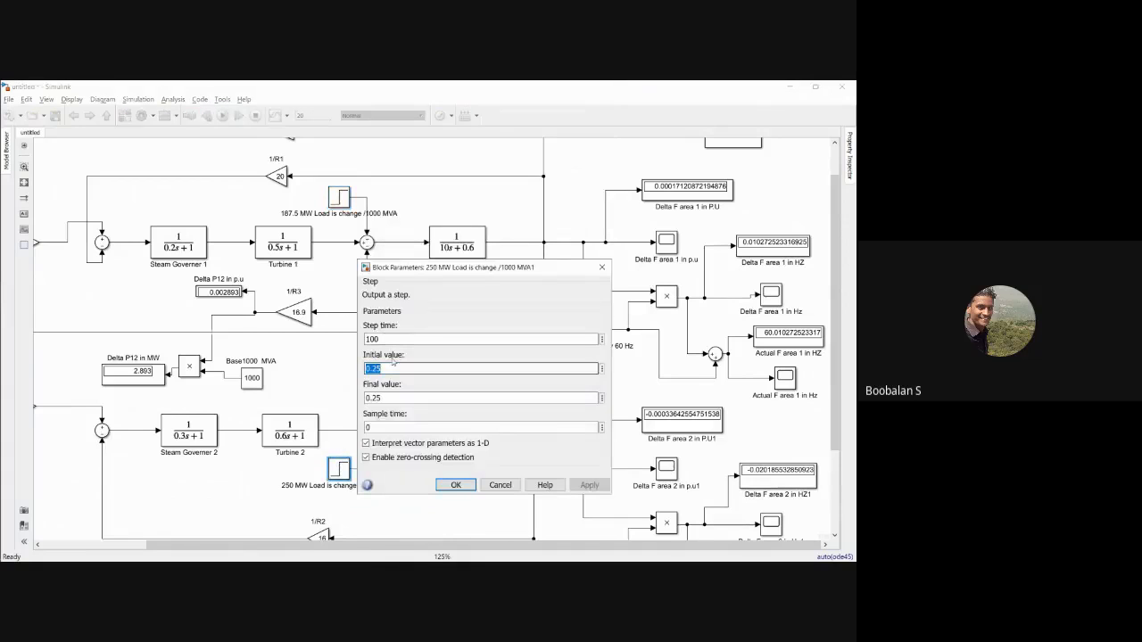
click(420, 425)
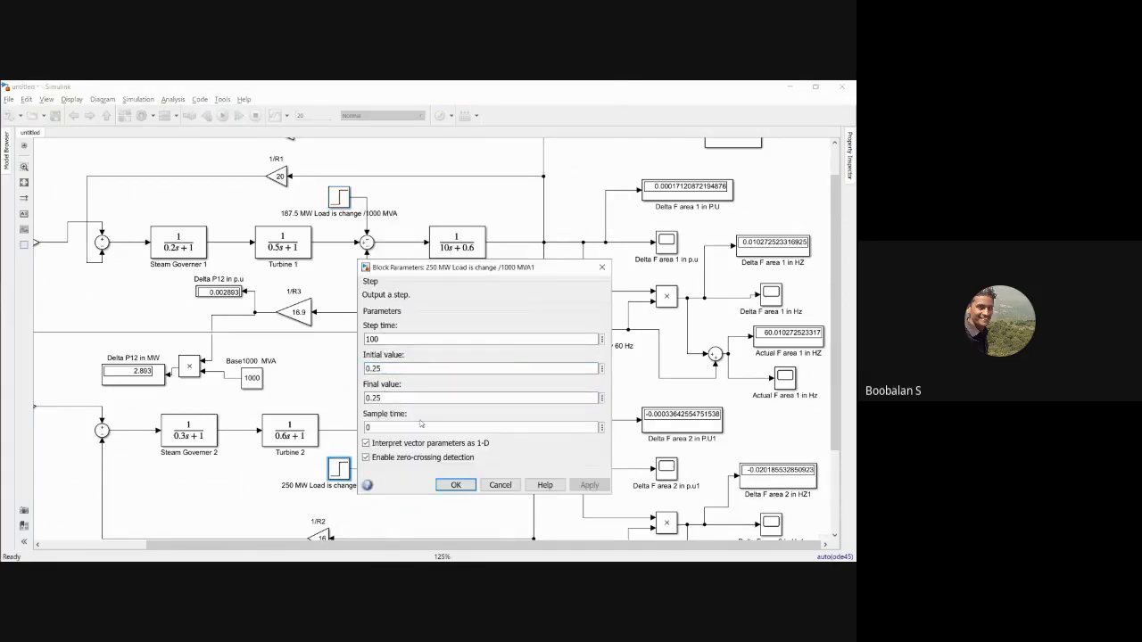
click(455, 484)
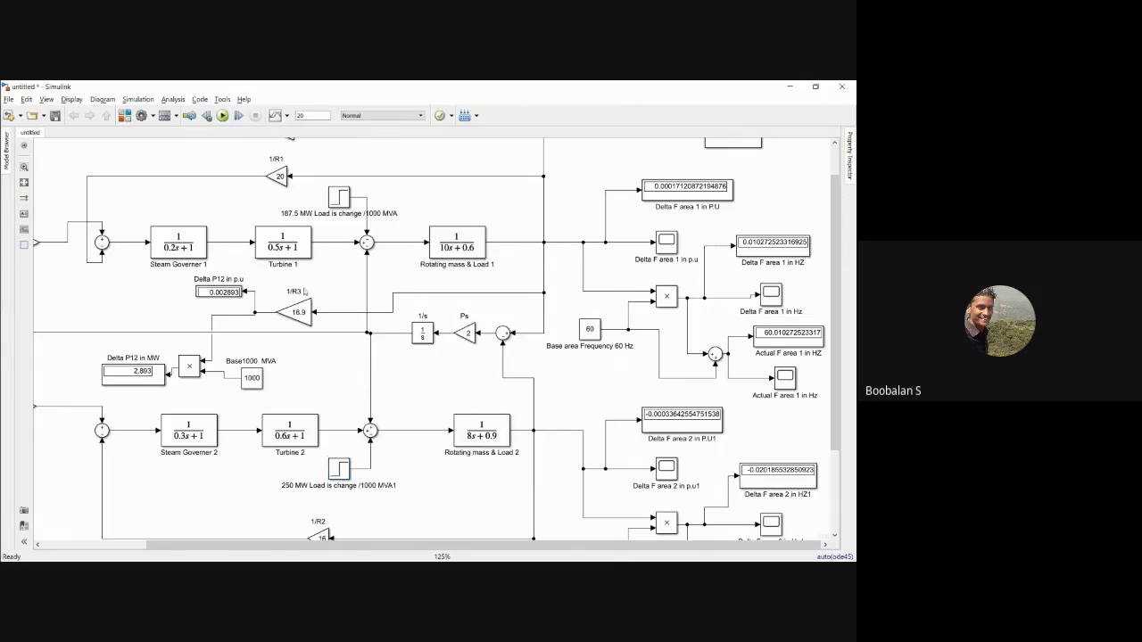
click(223, 116)
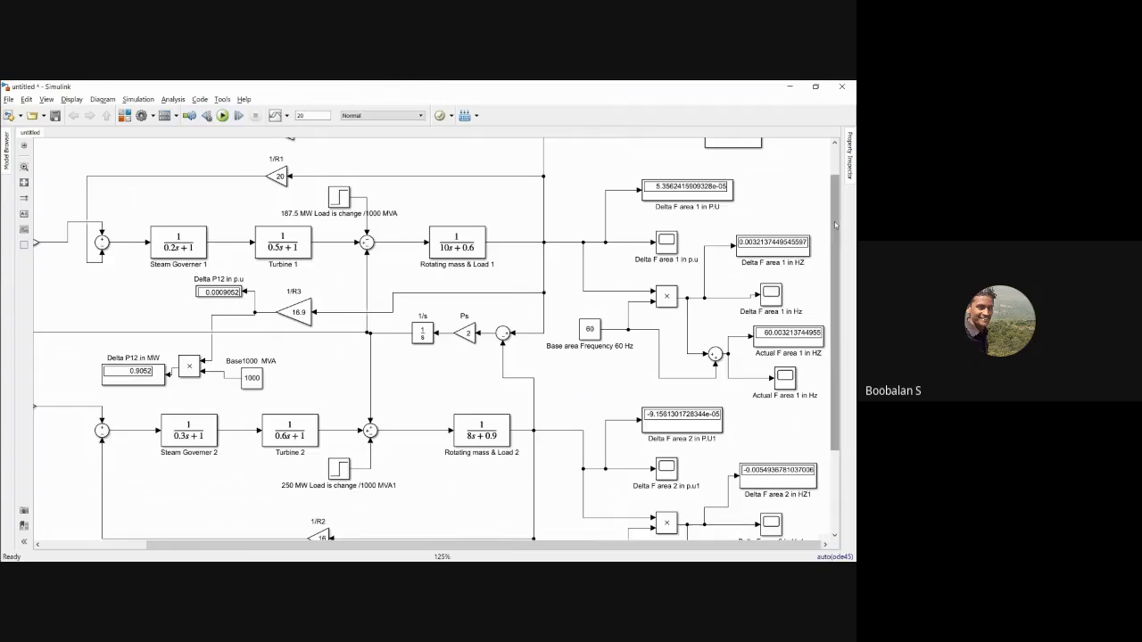
- Examine the integrator and gain blocks K1 and K2 that form the integral controllers of both areas
scroll(834, 222, up, 2)
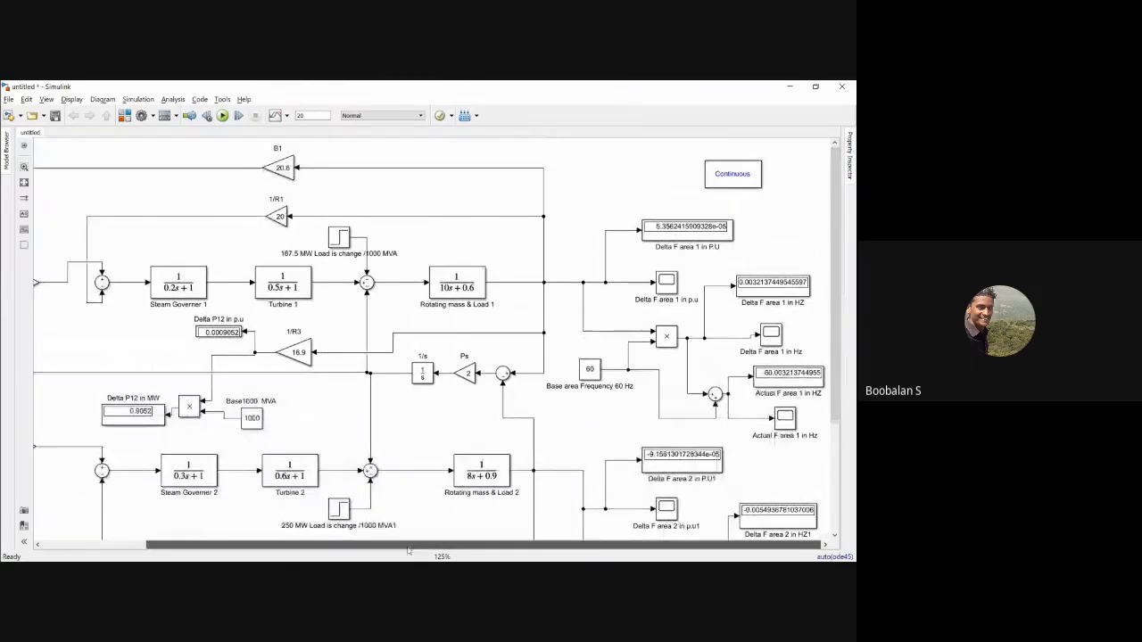
drag(407, 545, 284, 553)
drag(59, 267, 229, 301)
drag(80, 418, 161, 466)
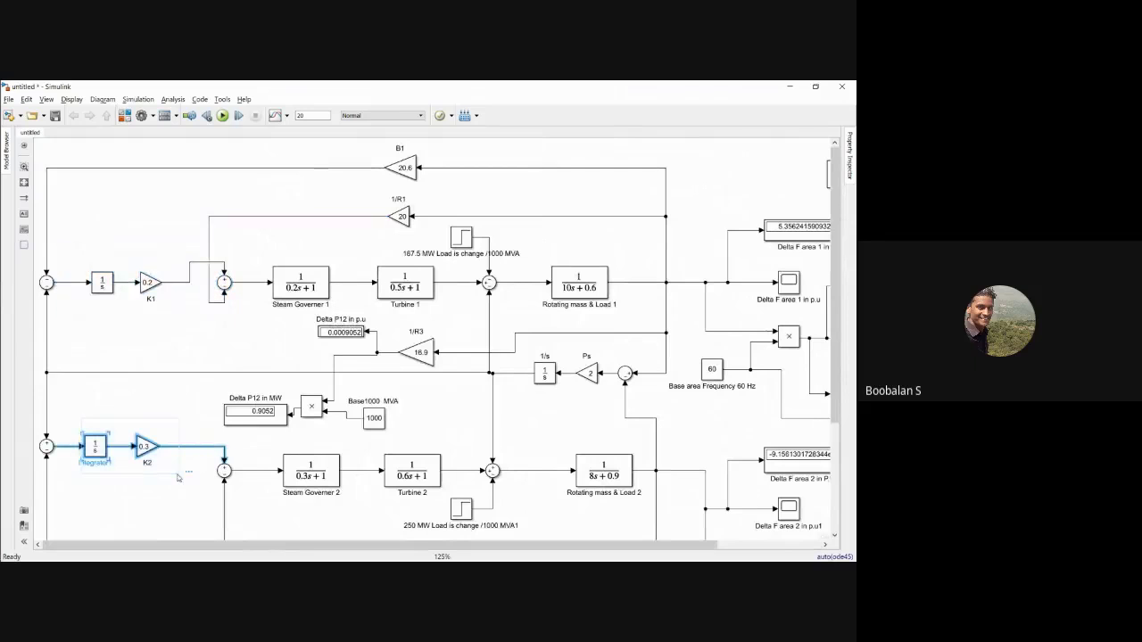
click(103, 391)
drag(79, 264, 127, 305)
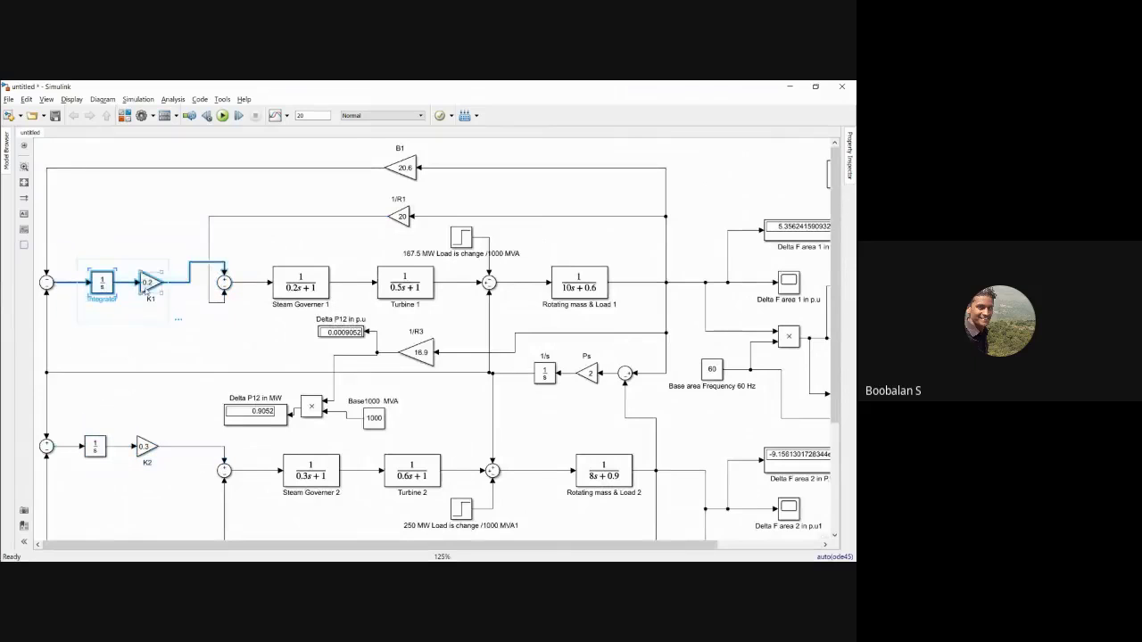
click(148, 283)
click(148, 312)
click(148, 282)
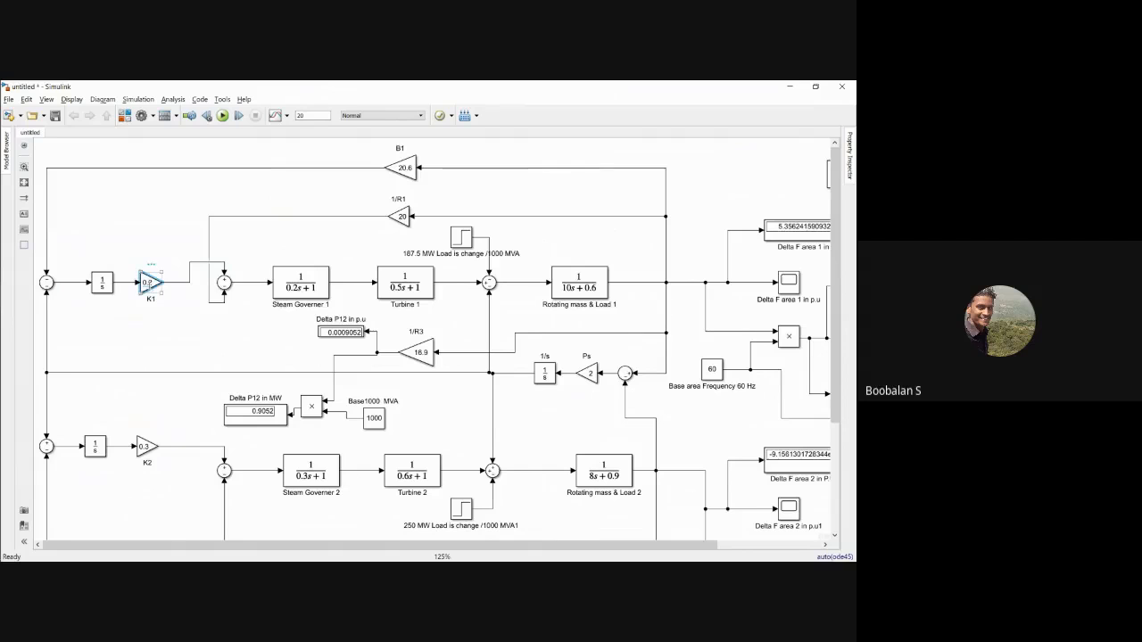
double_click(148, 283)
click(265, 364)
click(133, 213)
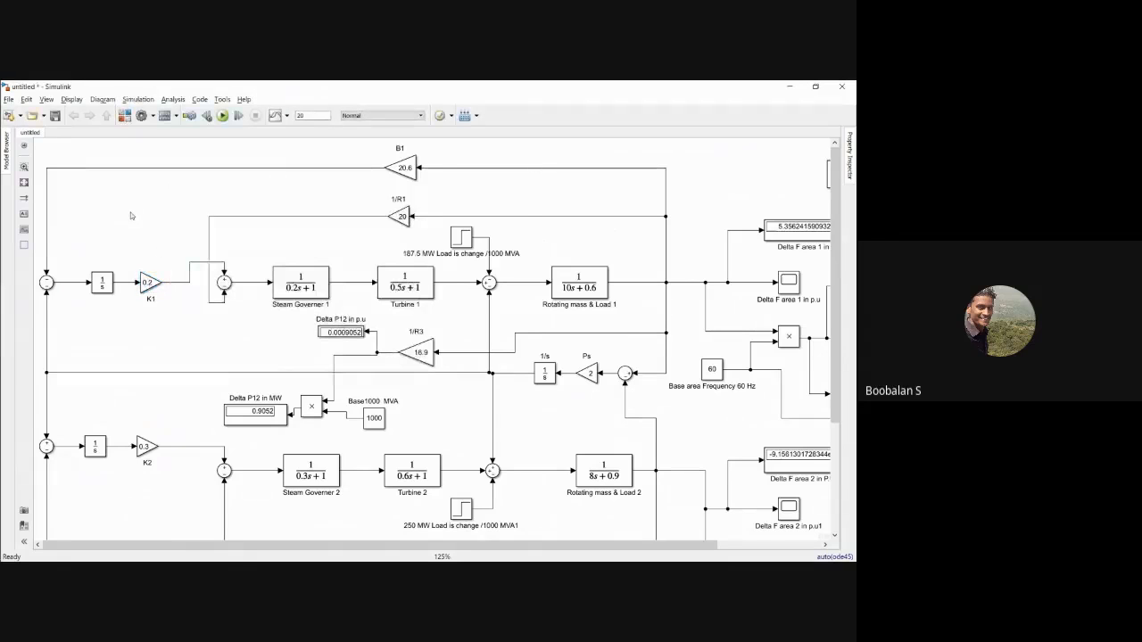
- Add a PID Controller block from the Simulink Continuous library above the area 1 integrator
click(125, 116)
click(43, 142)
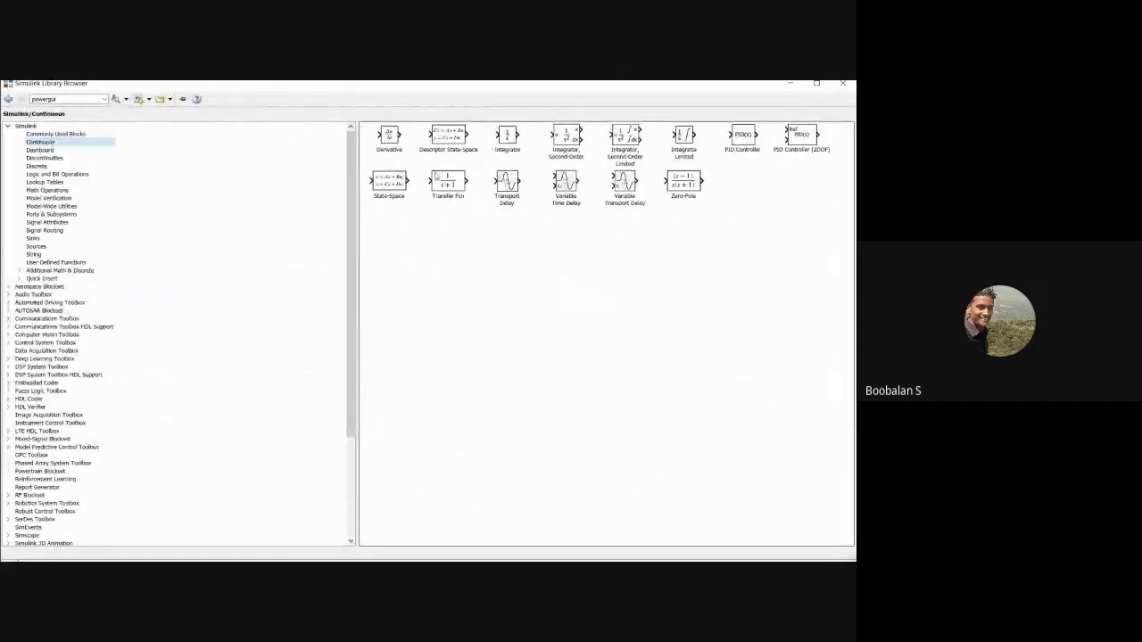
right_click(744, 144)
click(746, 149)
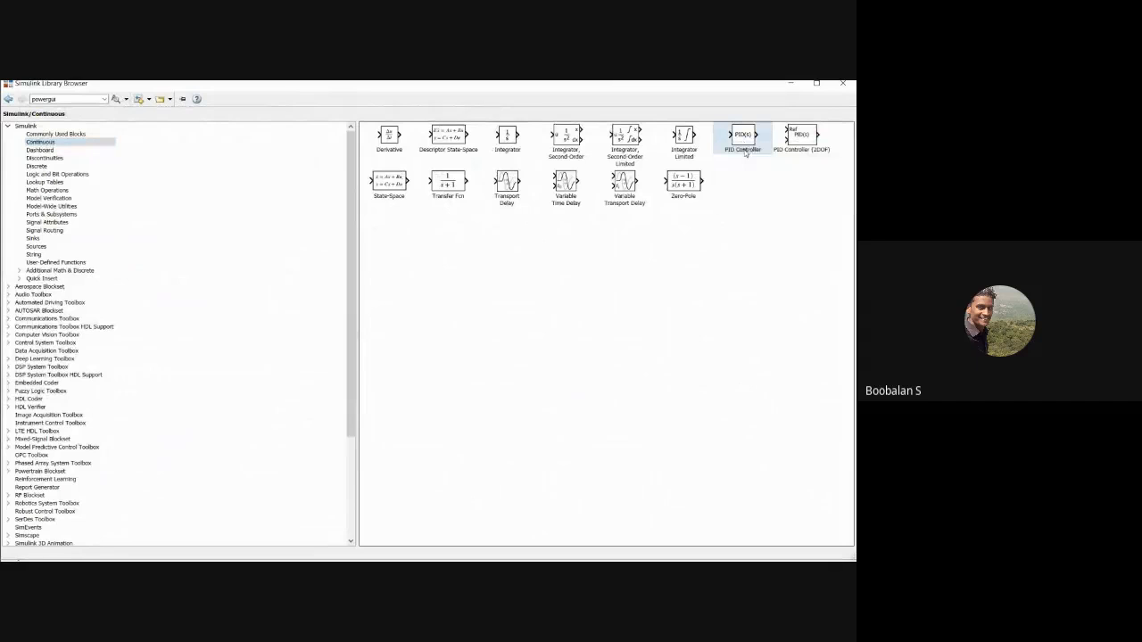
click(789, 85)
drag(435, 349, 115, 224)
- Examine the PID Controller block's compensator formula and its integral and derivative parameters
double_click(112, 223)
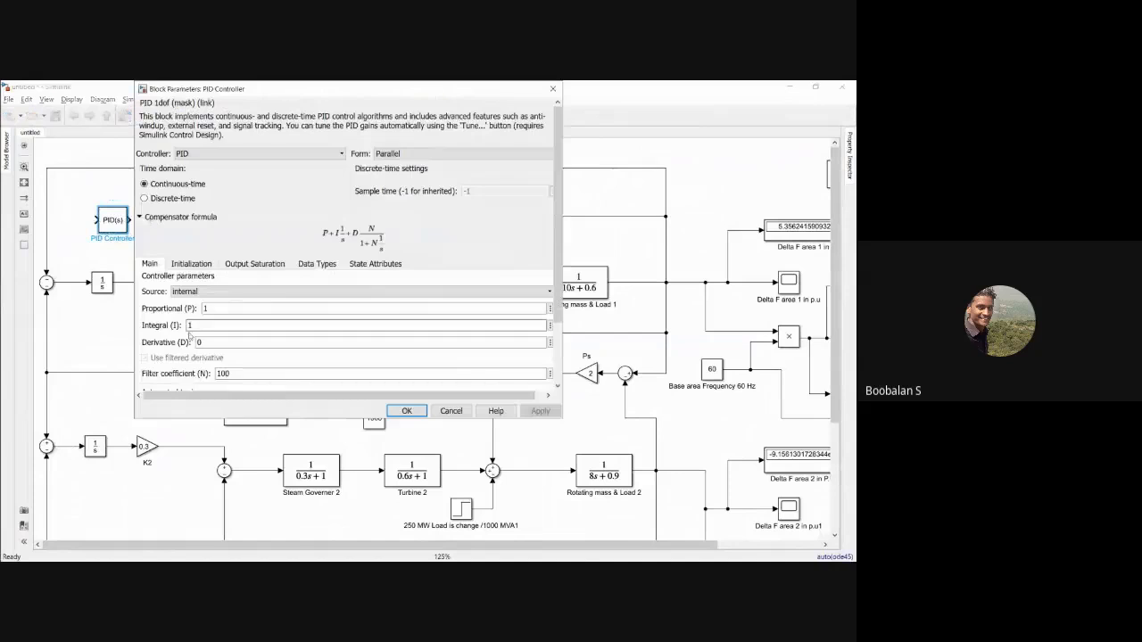
double_click(191, 326)
click(200, 343)
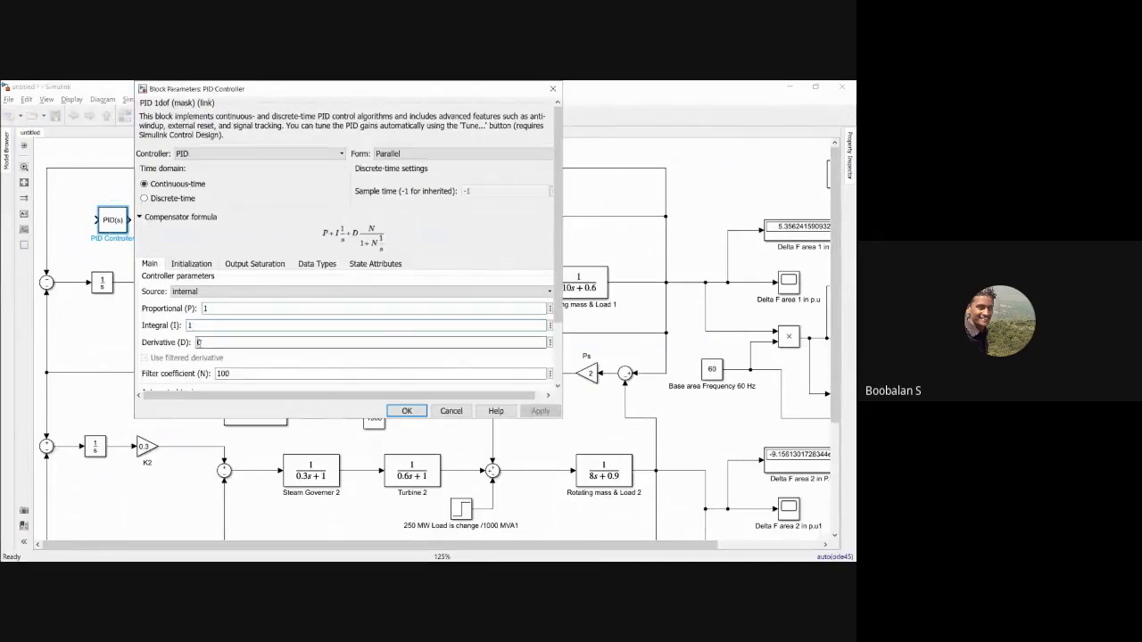
double_click(191, 325)
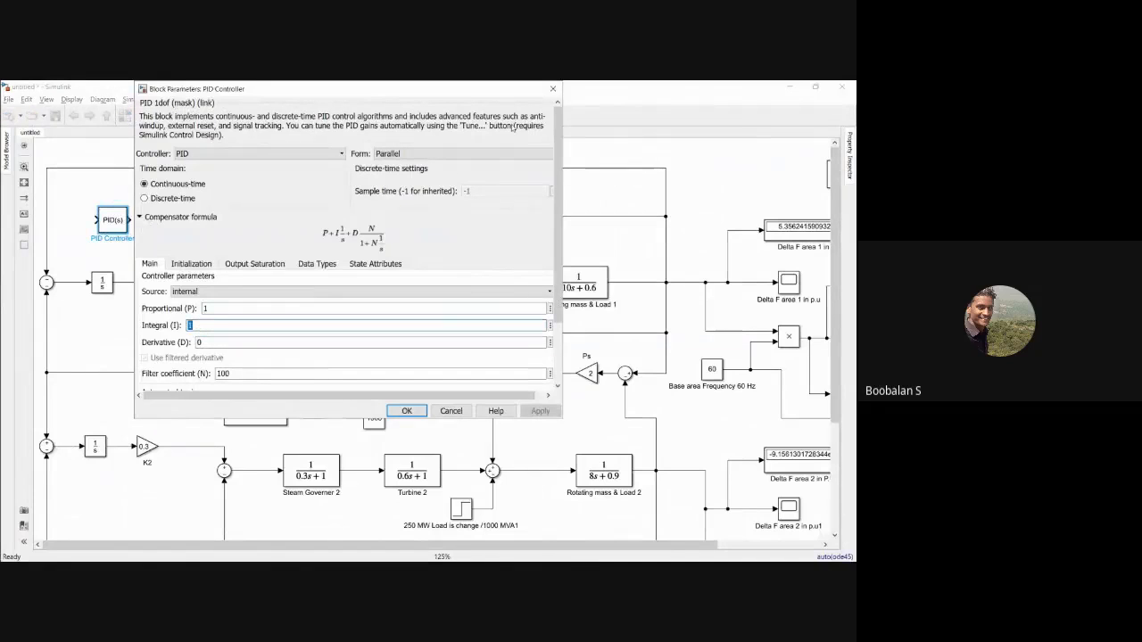
click(344, 240)
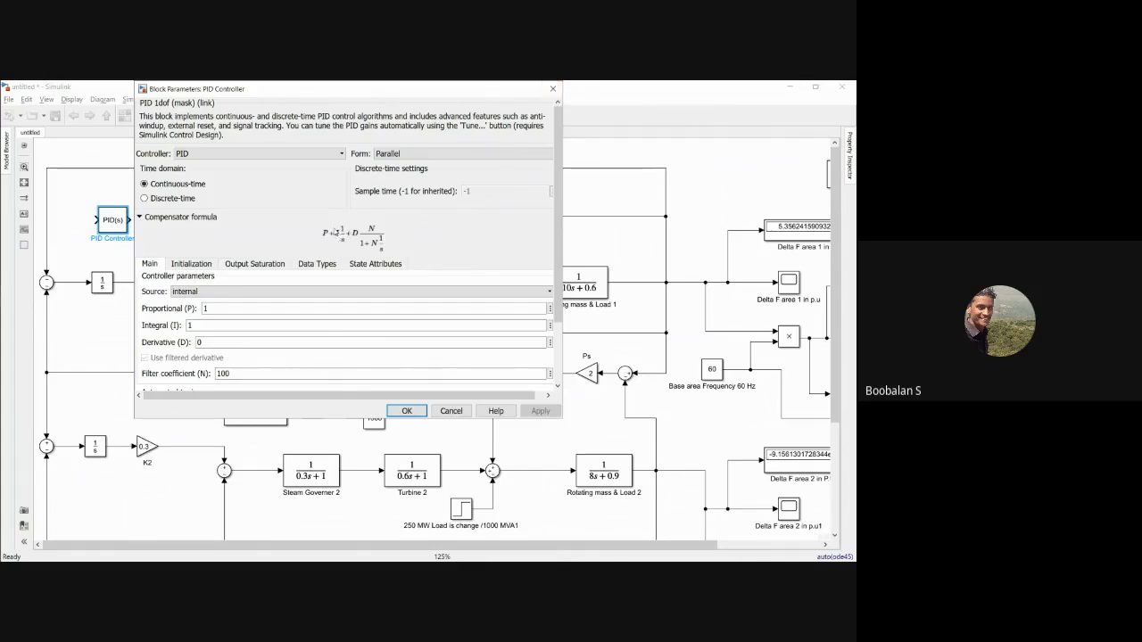
double_click(189, 324)
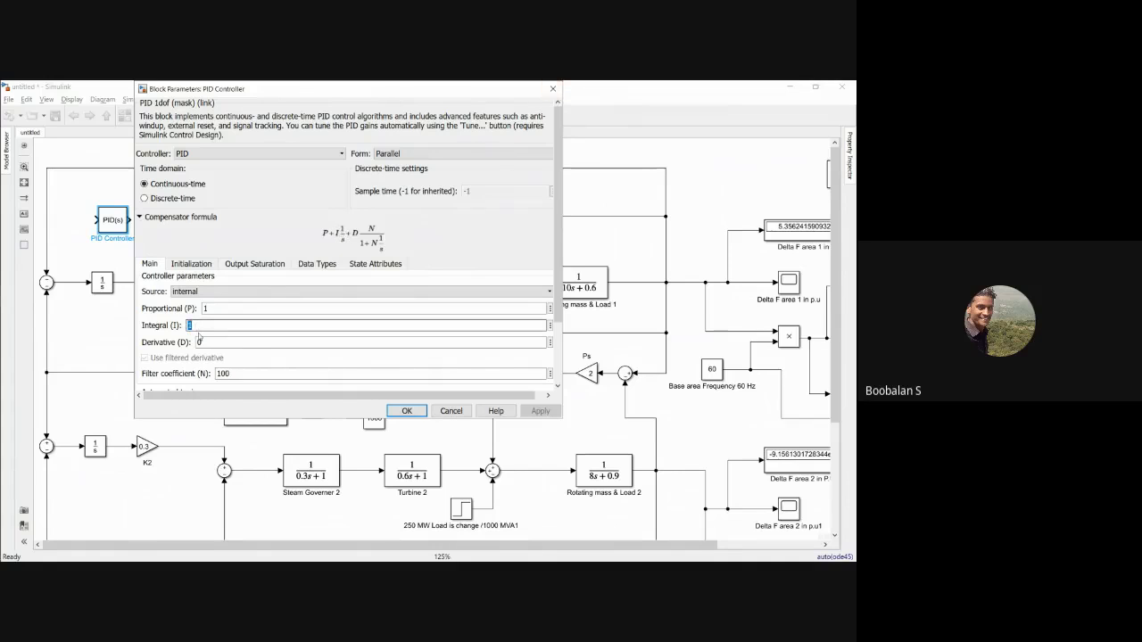
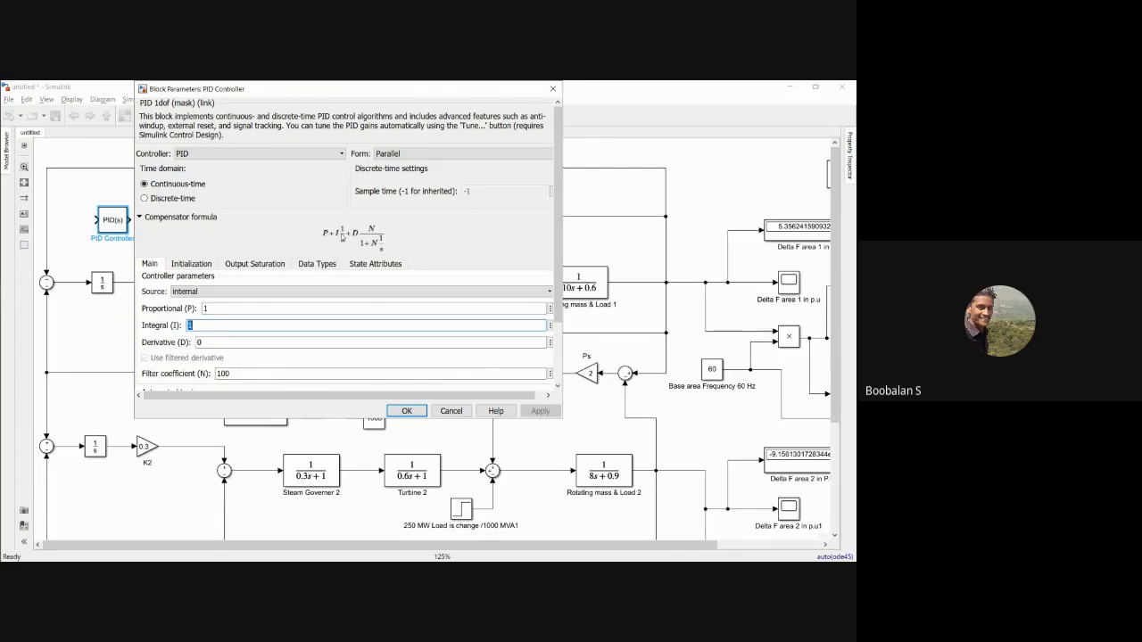
click(553, 90)
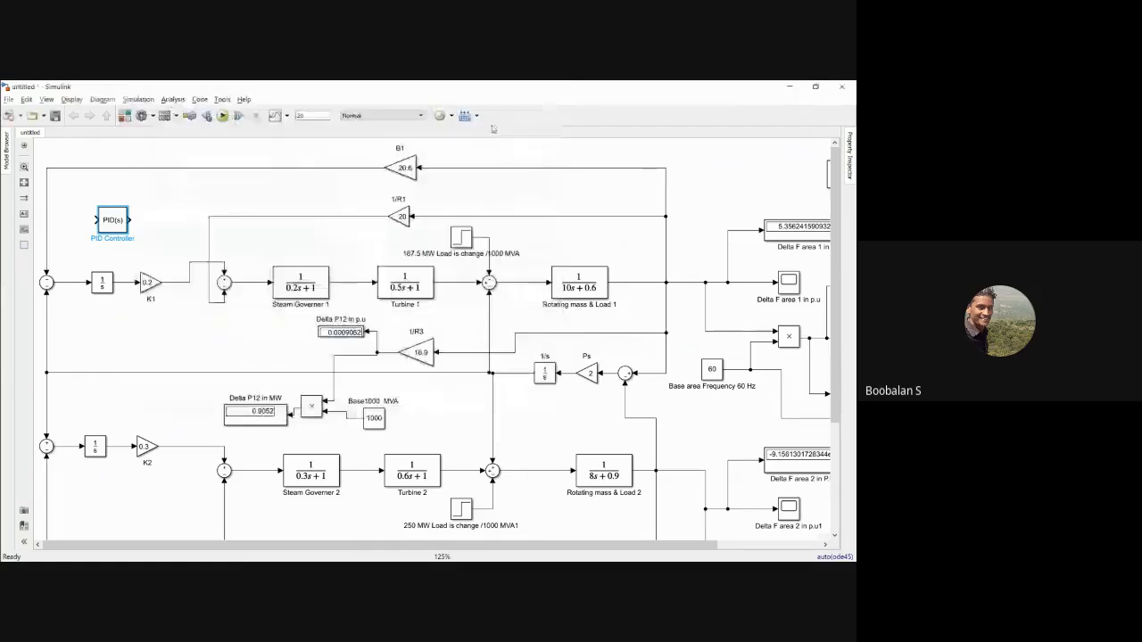
- Compare the integrator and gain branches of both areas with the PID Controller block, and delete that block
drag(80, 263, 158, 325)
click(158, 324)
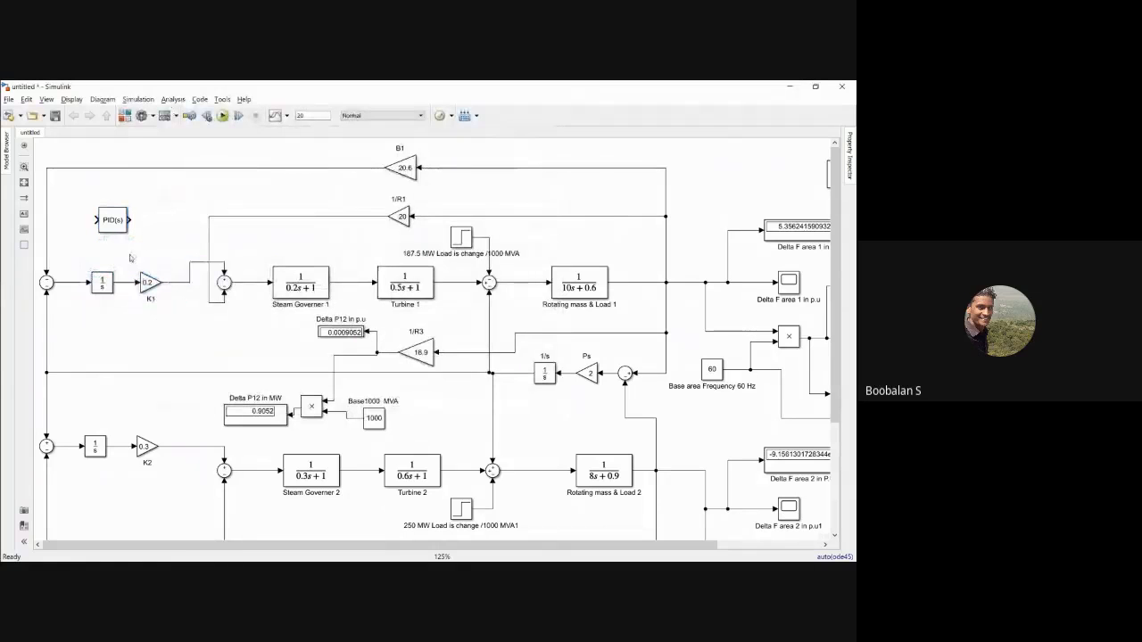
drag(88, 260, 154, 306)
click(113, 341)
drag(78, 428, 166, 469)
click(113, 221)
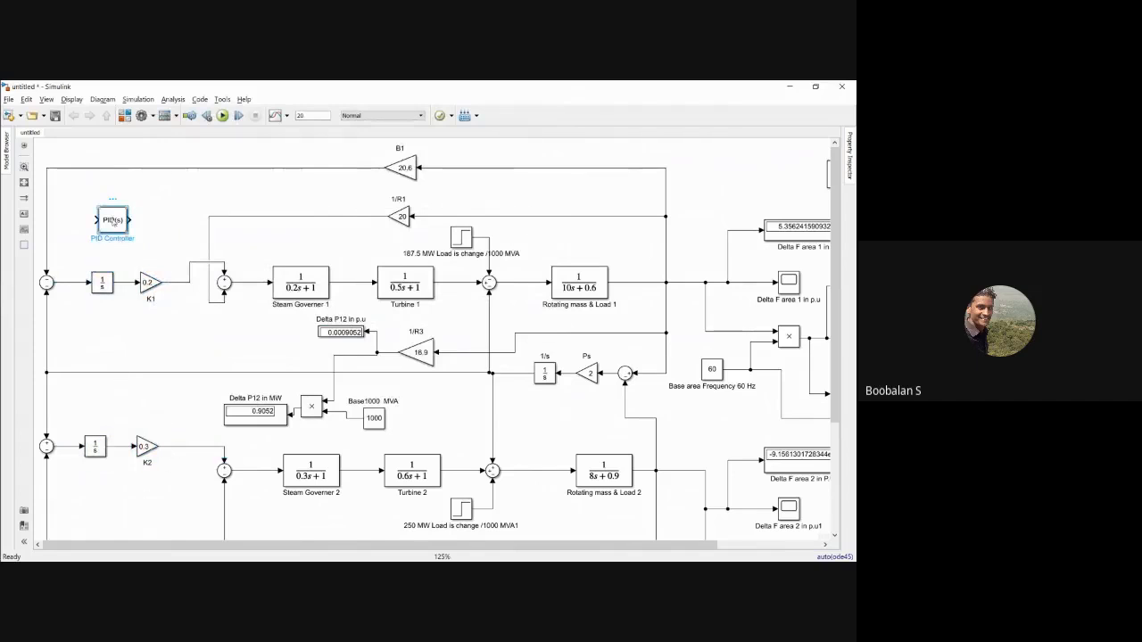
key(Delete)
drag(89, 243, 166, 310)
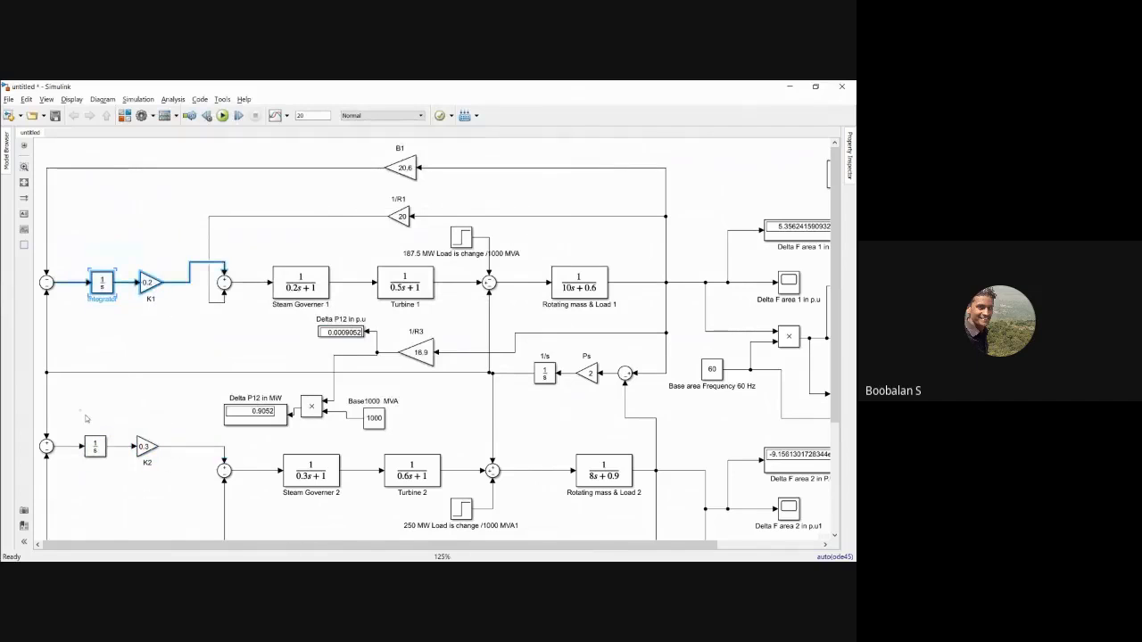
drag(78, 408, 153, 465)
drag(81, 257, 171, 326)
click(89, 259)
drag(82, 264, 151, 308)
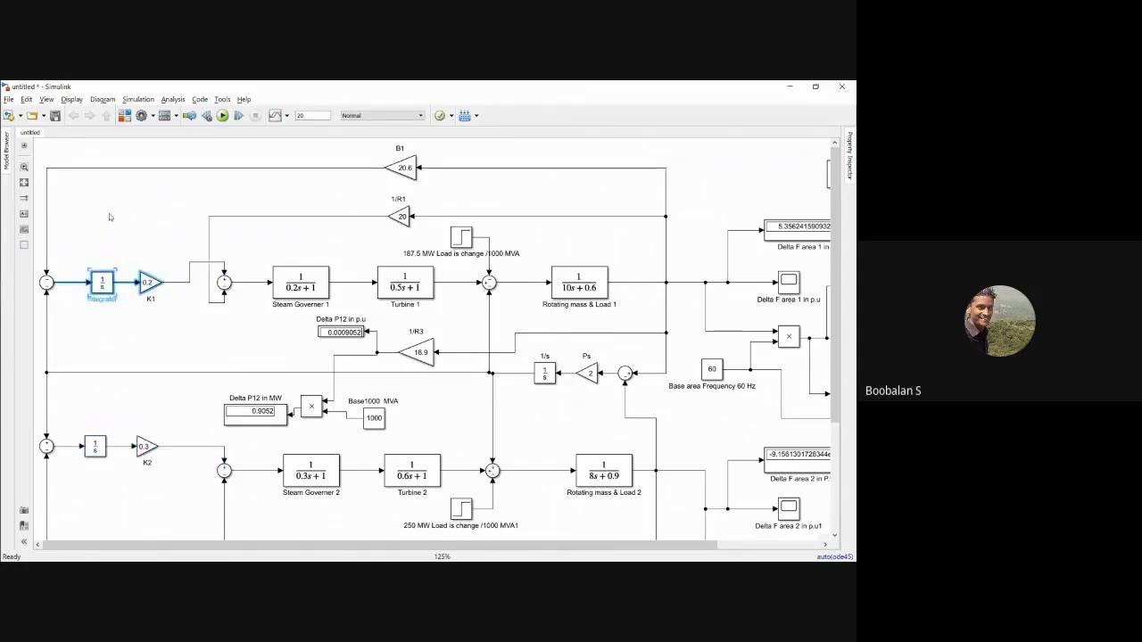
click(110, 217)
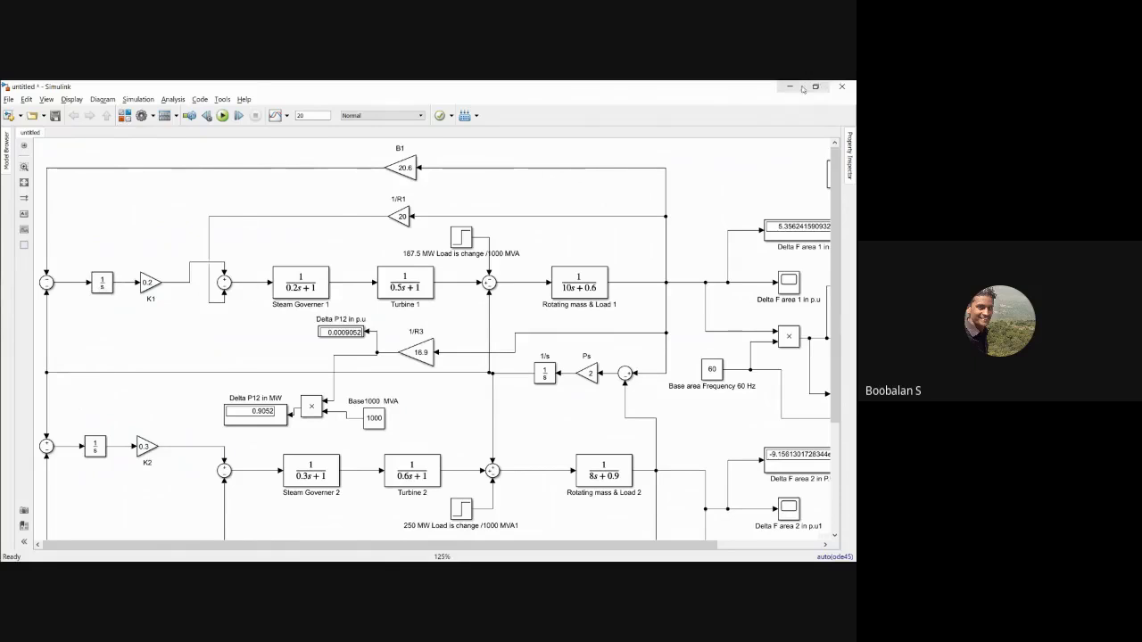
- Create a new blank Simulink model and maximize its window
click(10, 117)
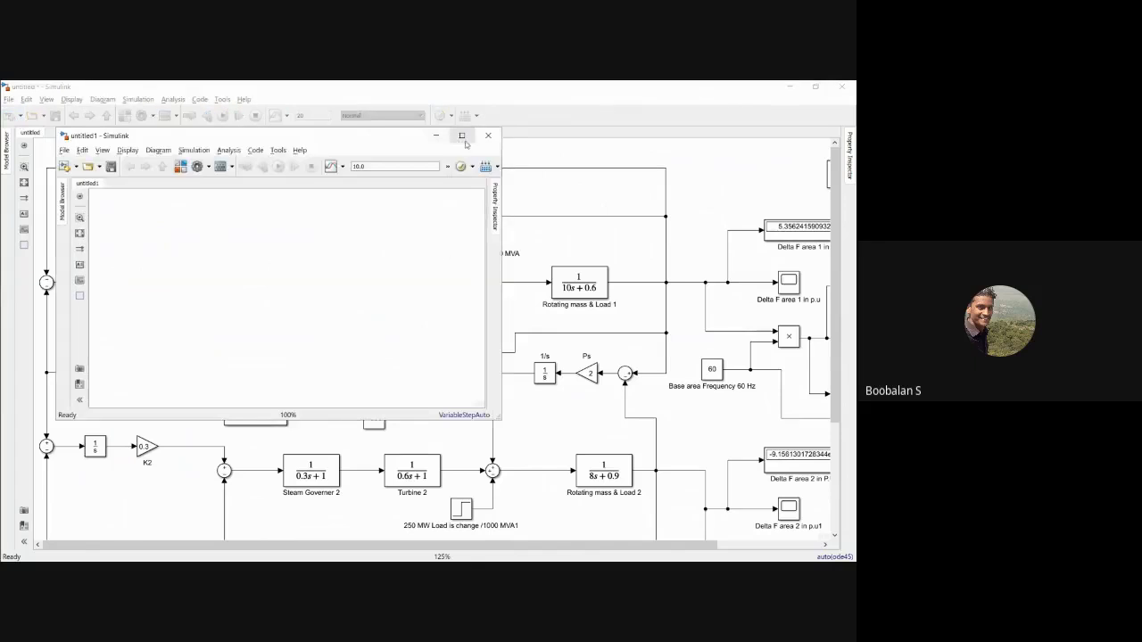
click(461, 136)
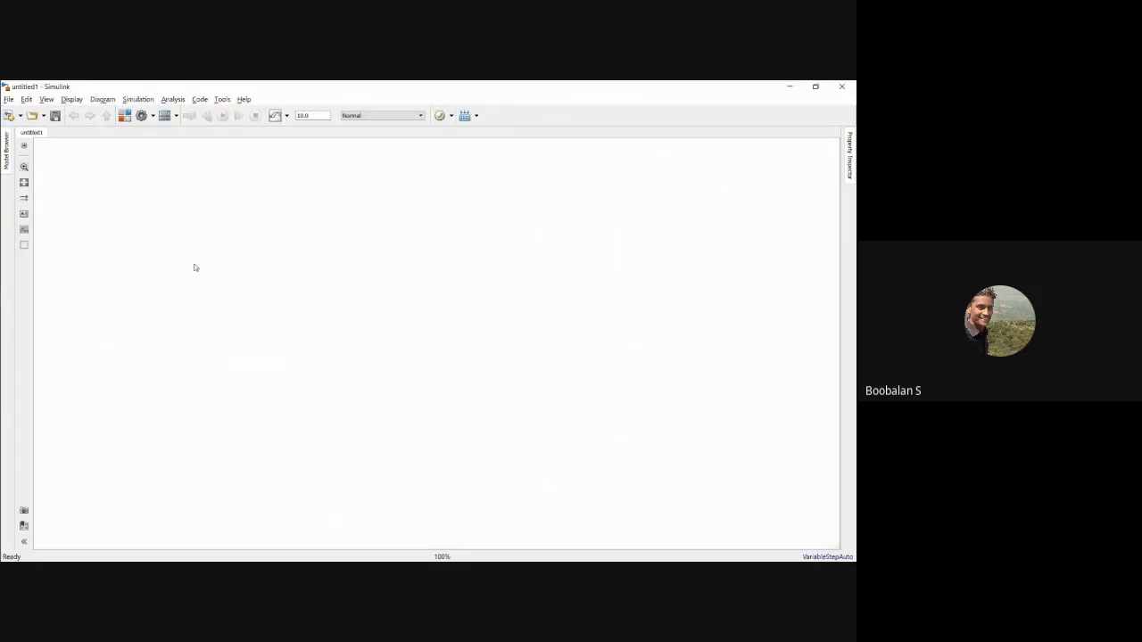
- Add Integrator and Derivative blocks from the Simulink Continuous library to the new model, with the Integrator above the Derivative
click(126, 117)
click(125, 117)
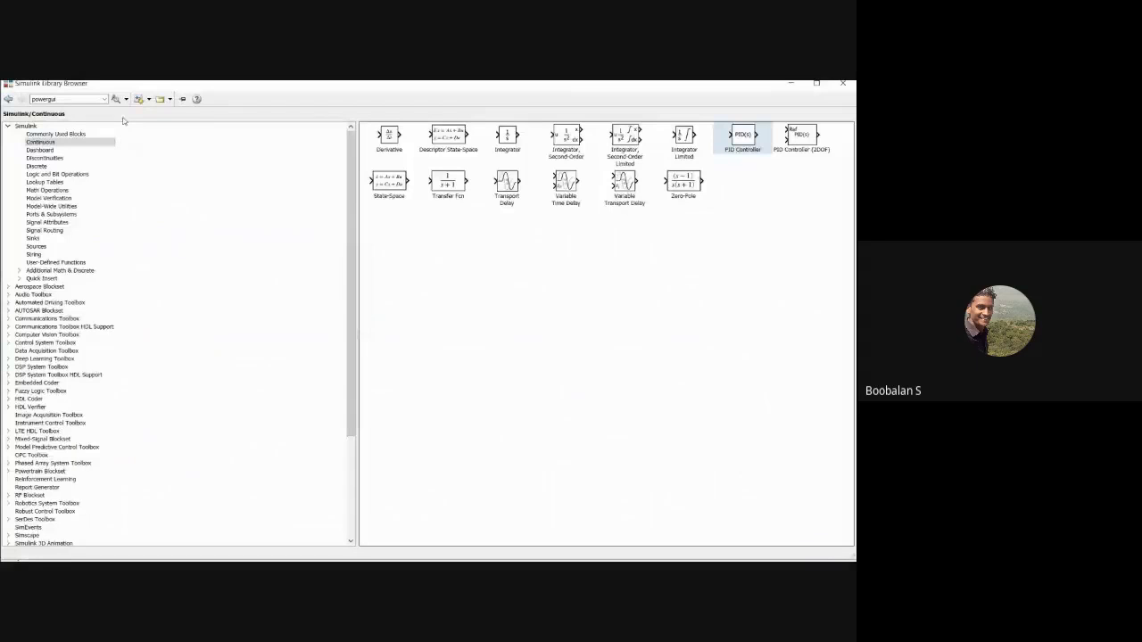
click(515, 141)
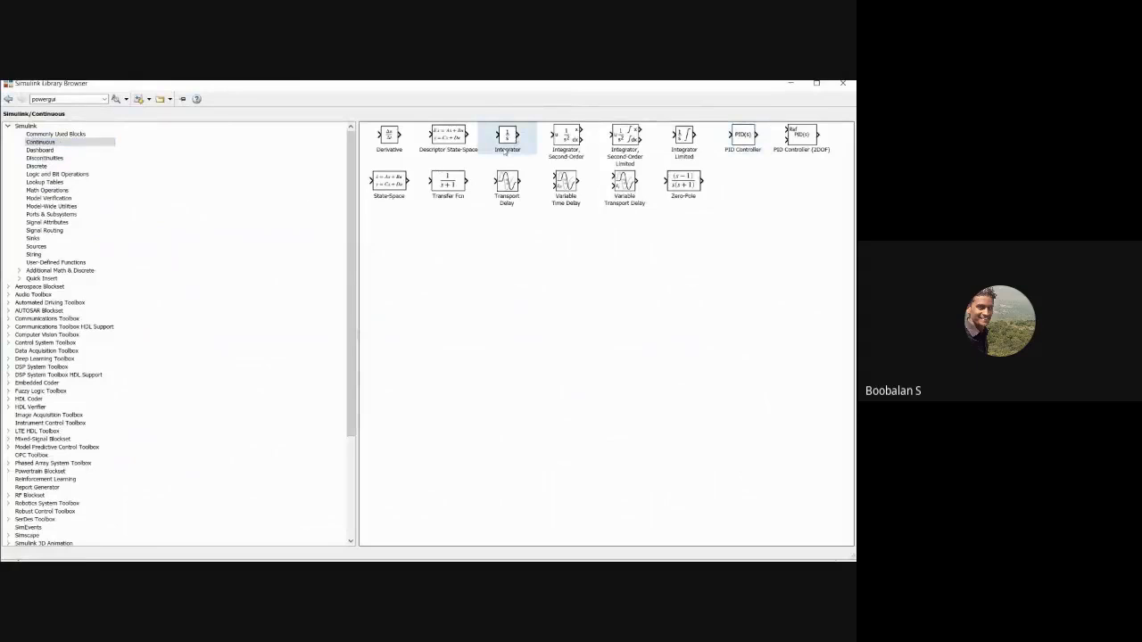
right_click(516, 137)
click(421, 138)
click(396, 136)
right_click(407, 134)
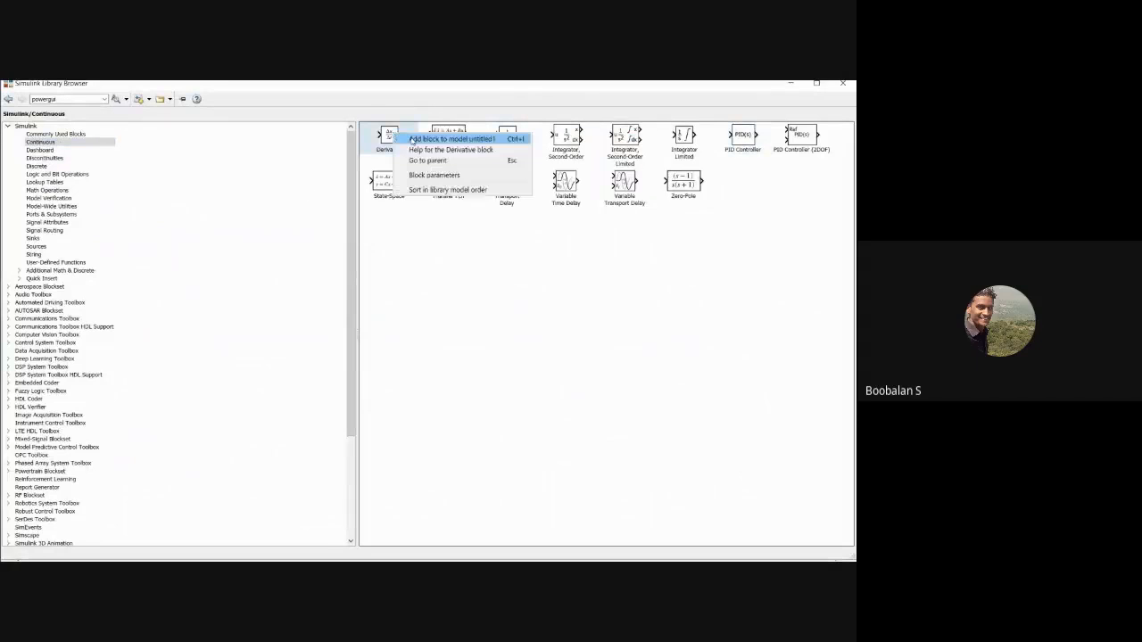
click(790, 84)
mouse_move(435, 345)
mouse_down()
mouse_move(430, 388)
mouse_move(411, 328)
mouse_move(429, 328)
mouse_up()
click(357, 288)
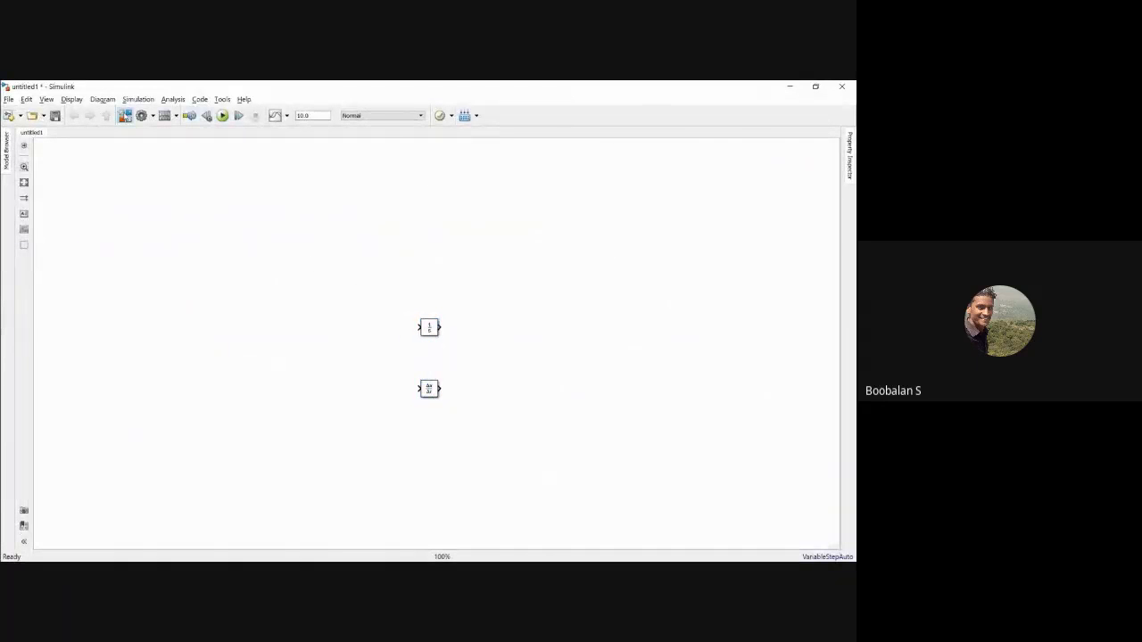
- Add a Gain block from the Commonly Used Blocks library and place it above the Integrator
click(125, 115)
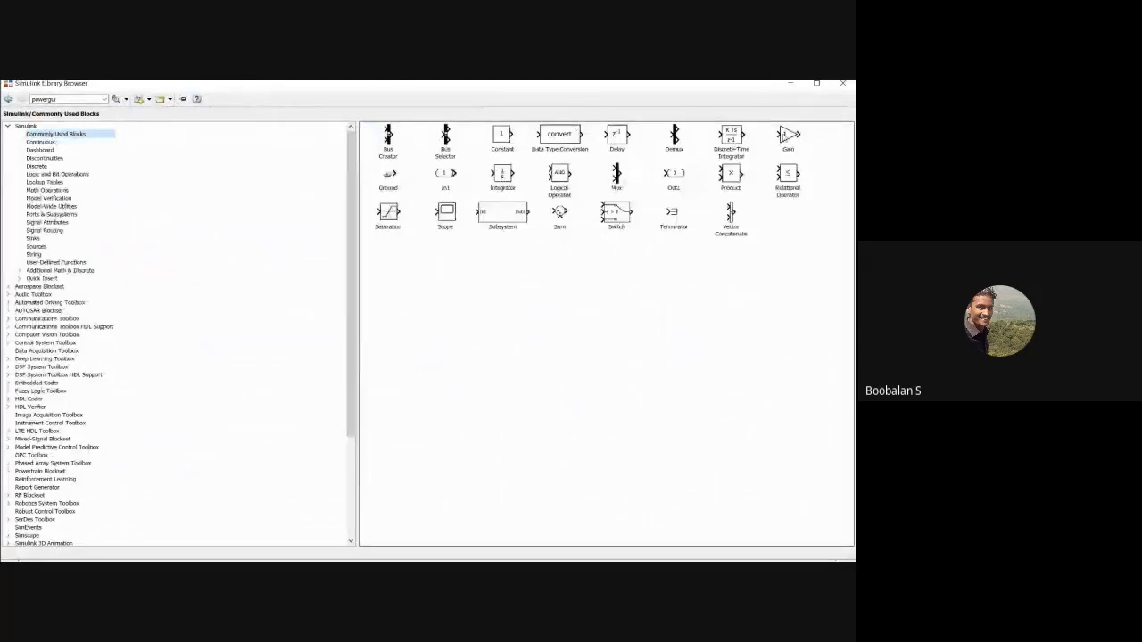
right_click(784, 134)
click(772, 141)
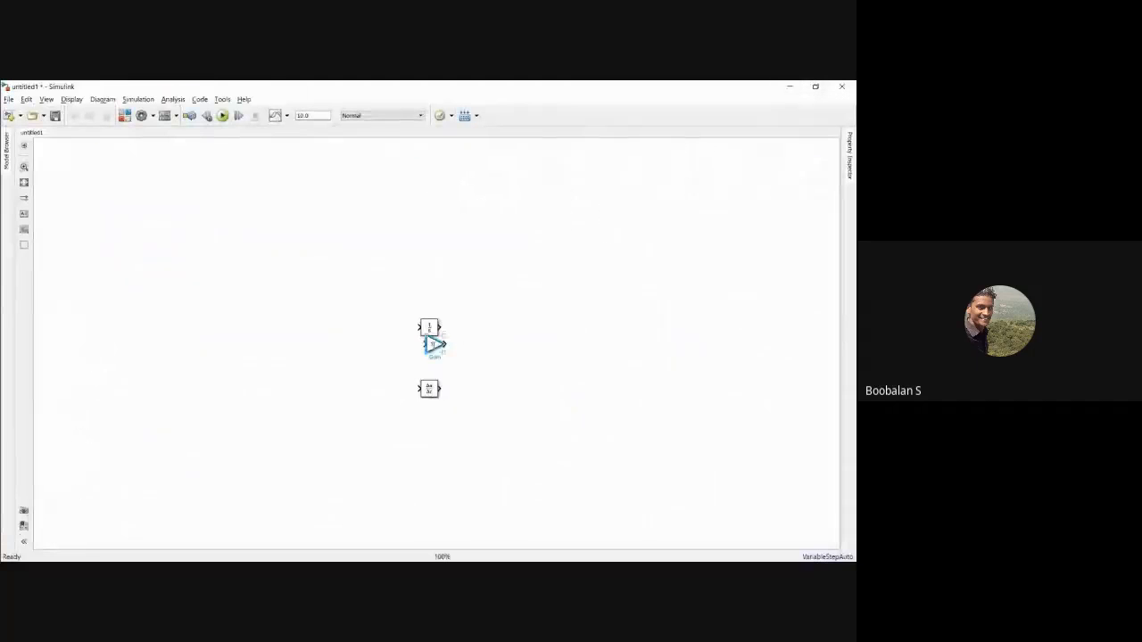
drag(433, 341, 428, 230)
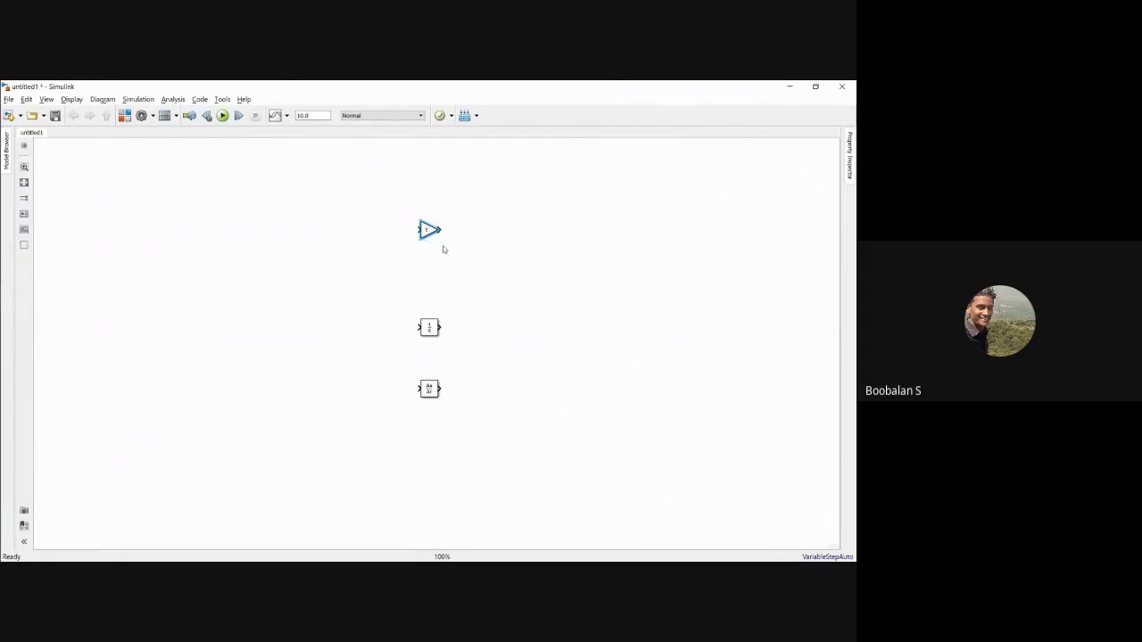
- Name the Gain block P and align the gain, Integrator and Derivative blocks in one vertical column
click(427, 336)
click(435, 340)
click(429, 389)
click(488, 369)
drag(427, 335, 421, 318)
drag(429, 390, 425, 393)
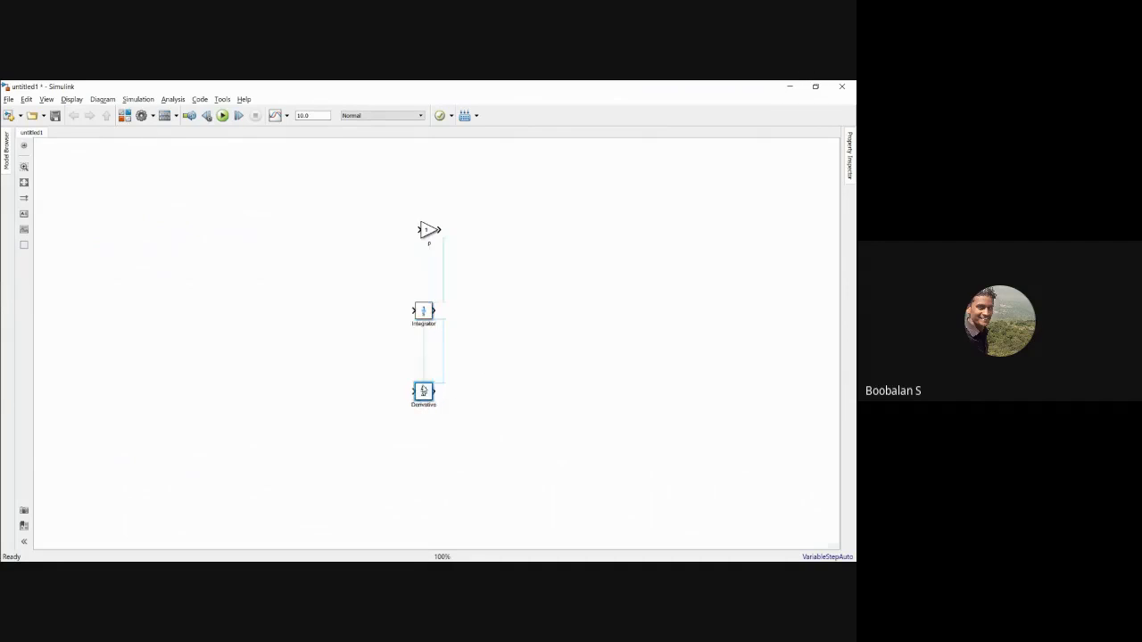
drag(429, 230, 501, 441)
click(300, 373)
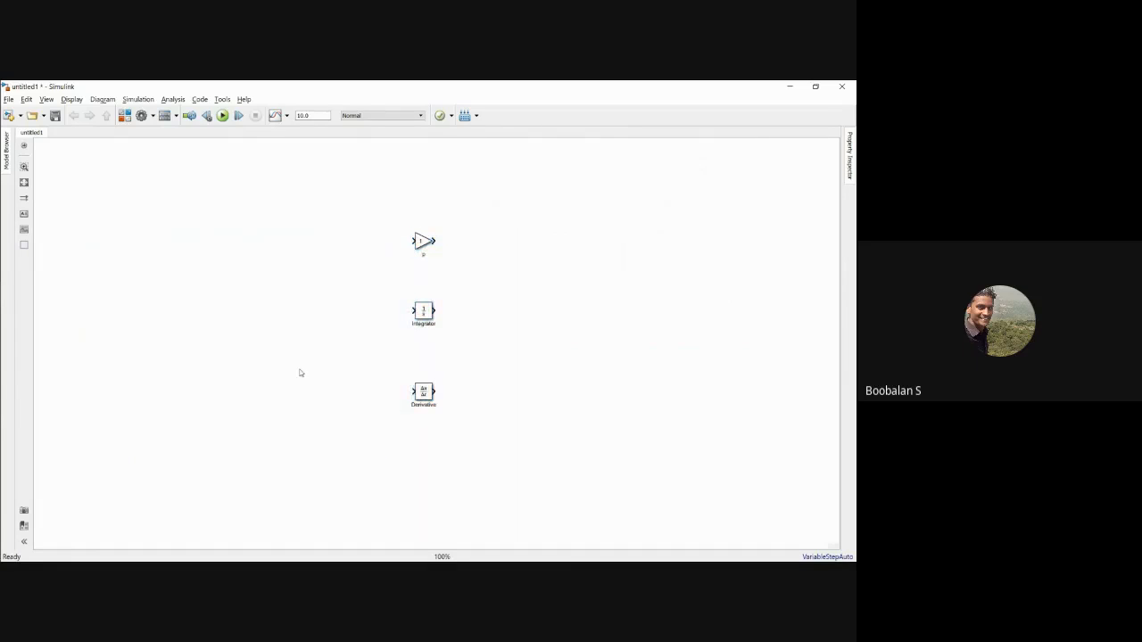
drag(375, 201, 520, 441)
click(313, 330)
click(425, 391)
double_click(208, 247)
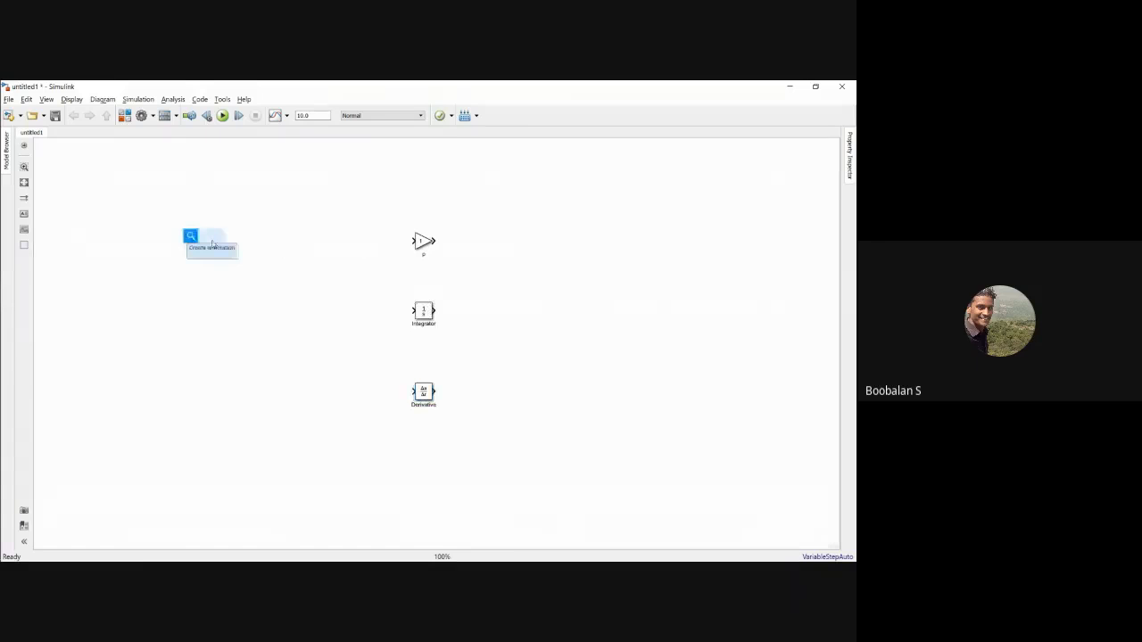
click(257, 240)
double_click(242, 249)
click(293, 214)
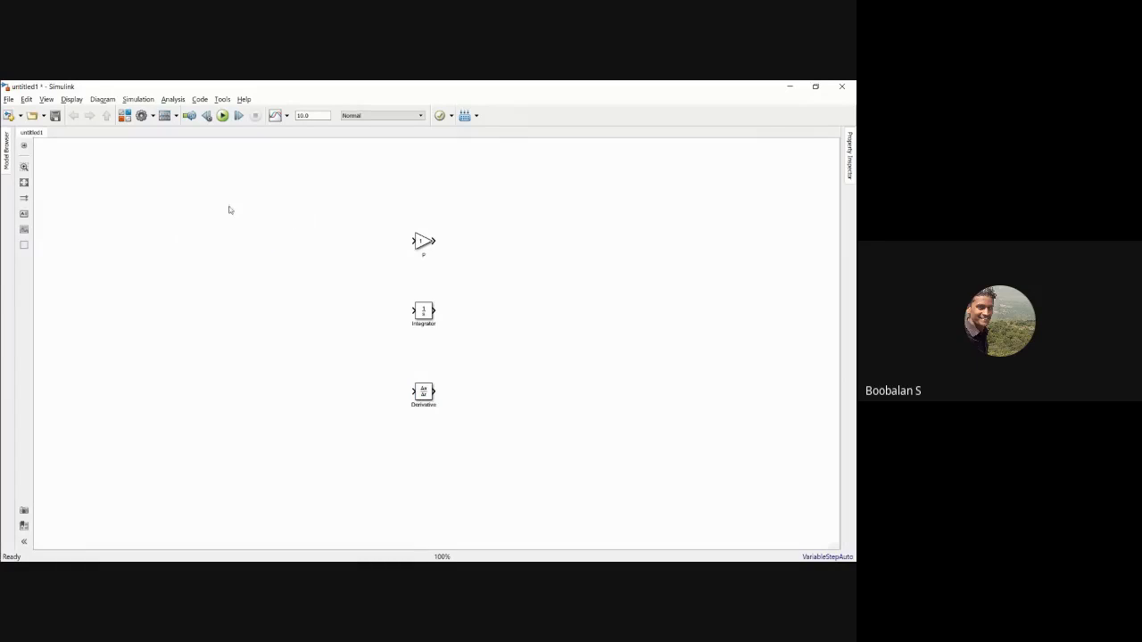
text(step)
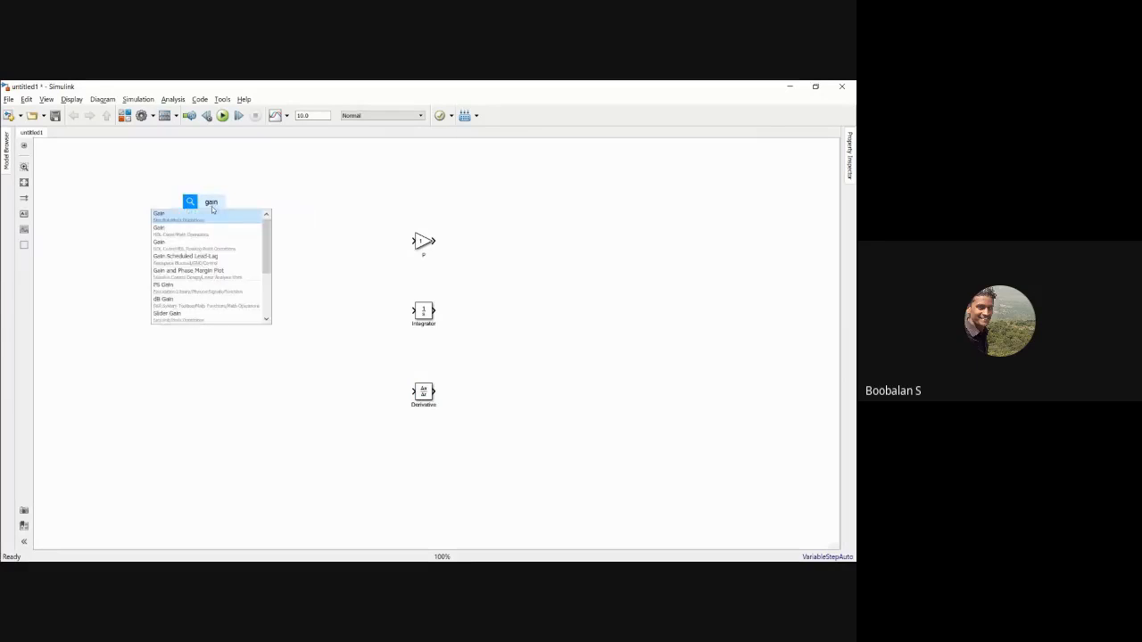
key(Return)
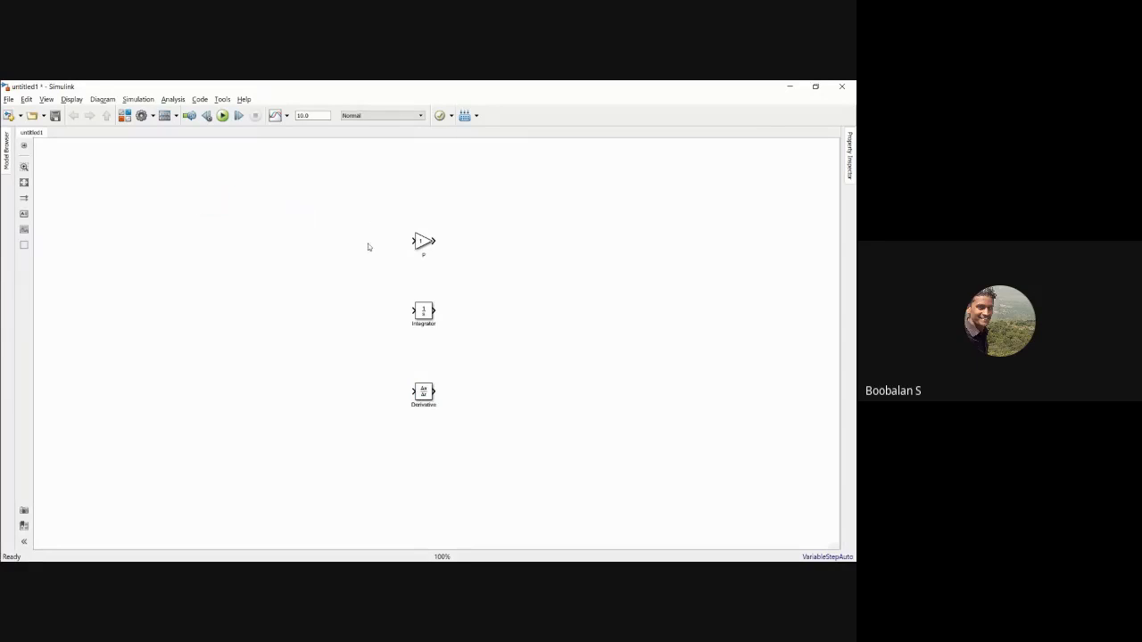
- Add a Constant block ahead of the P gain and enter 10 as its constant value
double_click(244, 219)
text(con)
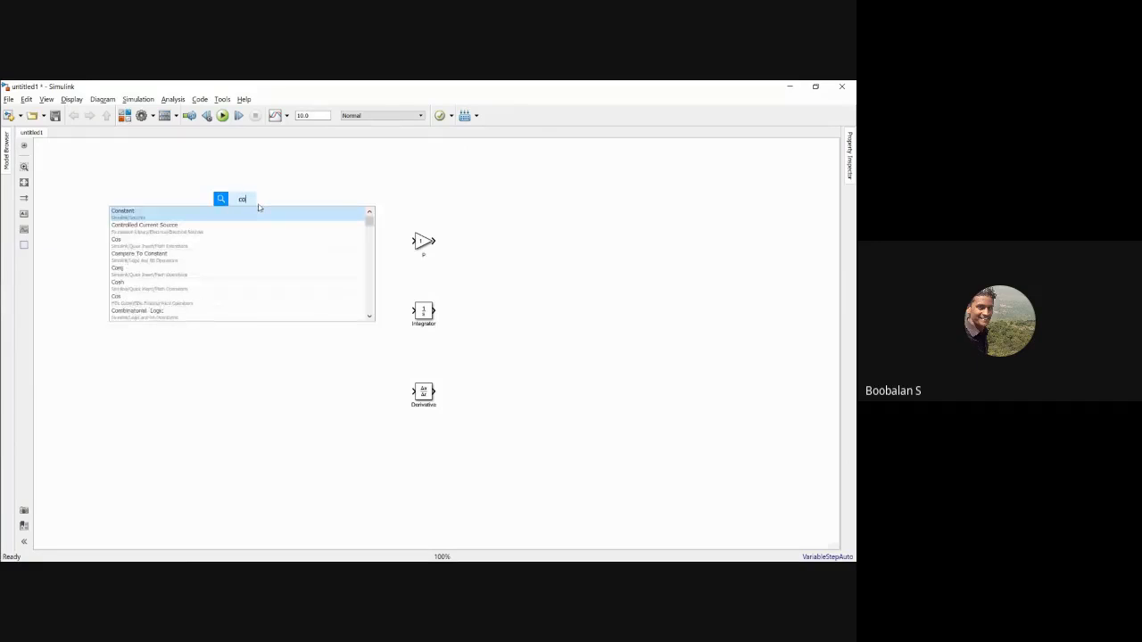
click(223, 215)
key(Return)
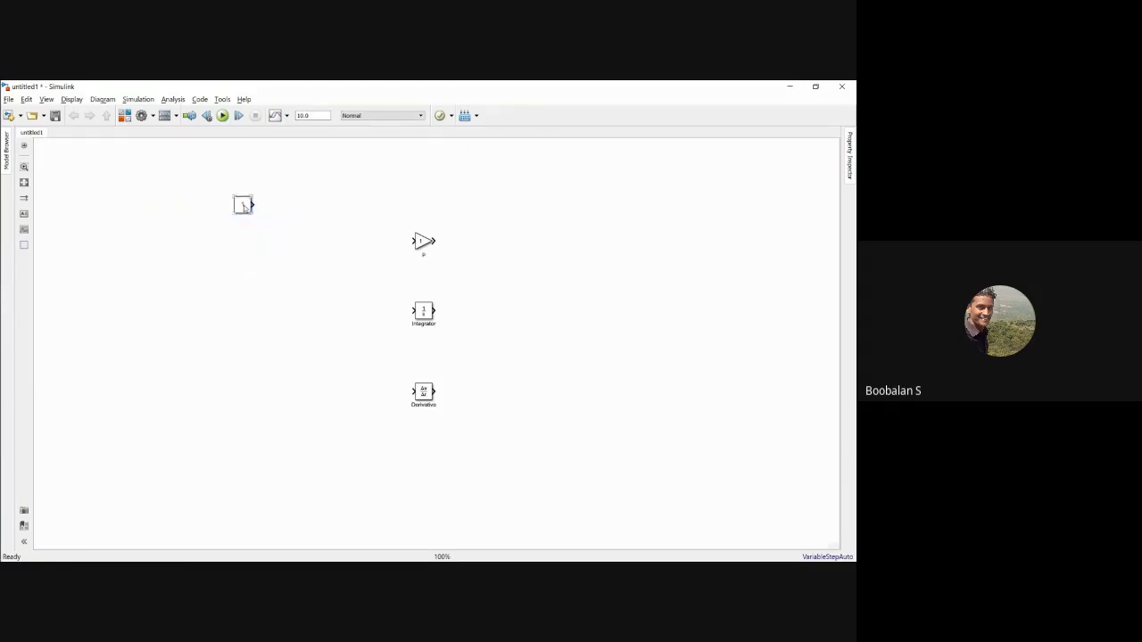
drag(244, 202, 314, 212)
double_click(314, 212)
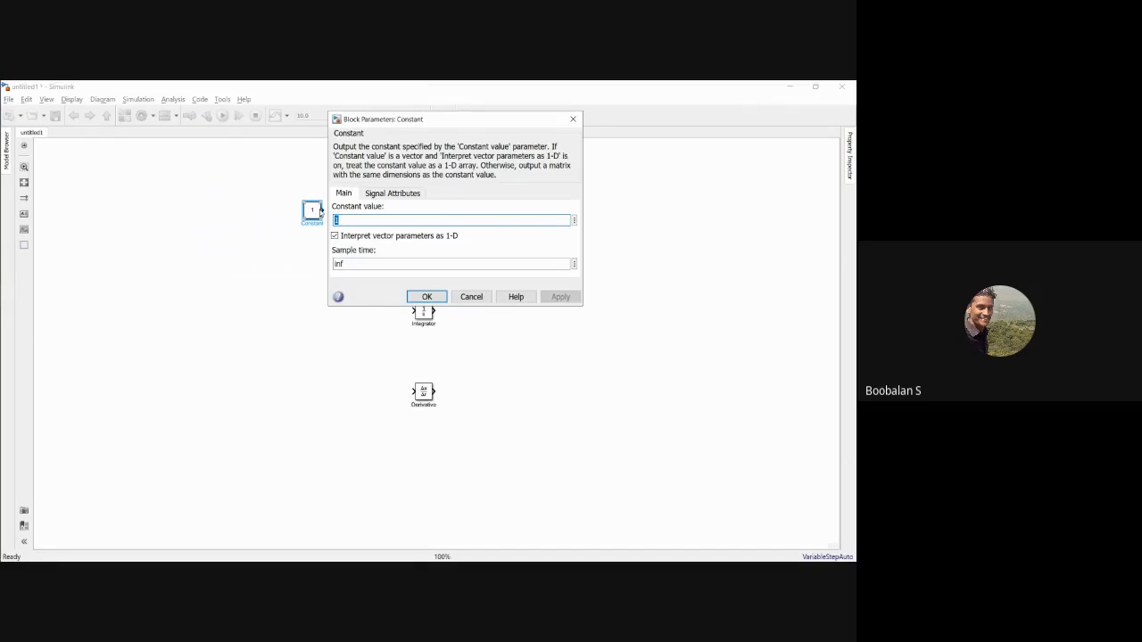
text(10)
key(Return)
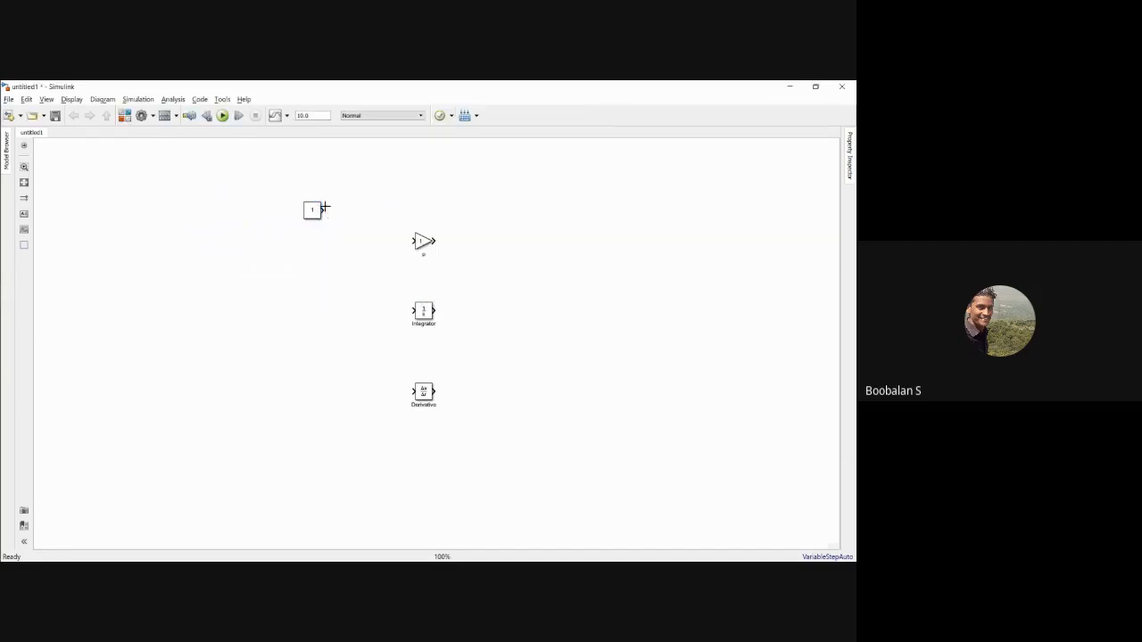
- Connect the constant to the P gain, feed the Integrator and Derivative from copies of it, and align the three constants
drag(324, 208, 415, 241)
mouse_move(313, 209)
mouse_down()
mouse_move(301, 316)
mouse_move(411, 309)
mouse_up()
mouse_move(300, 318)
mouse_down()
mouse_move(301, 409)
mouse_move(413, 392)
mouse_up()
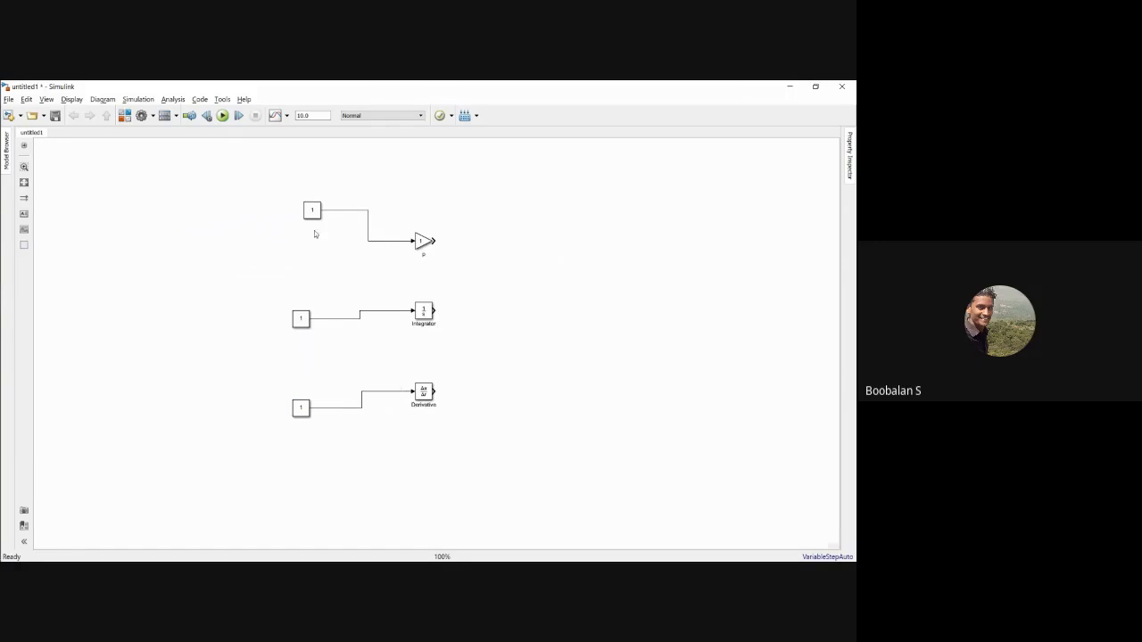
drag(313, 214, 302, 216)
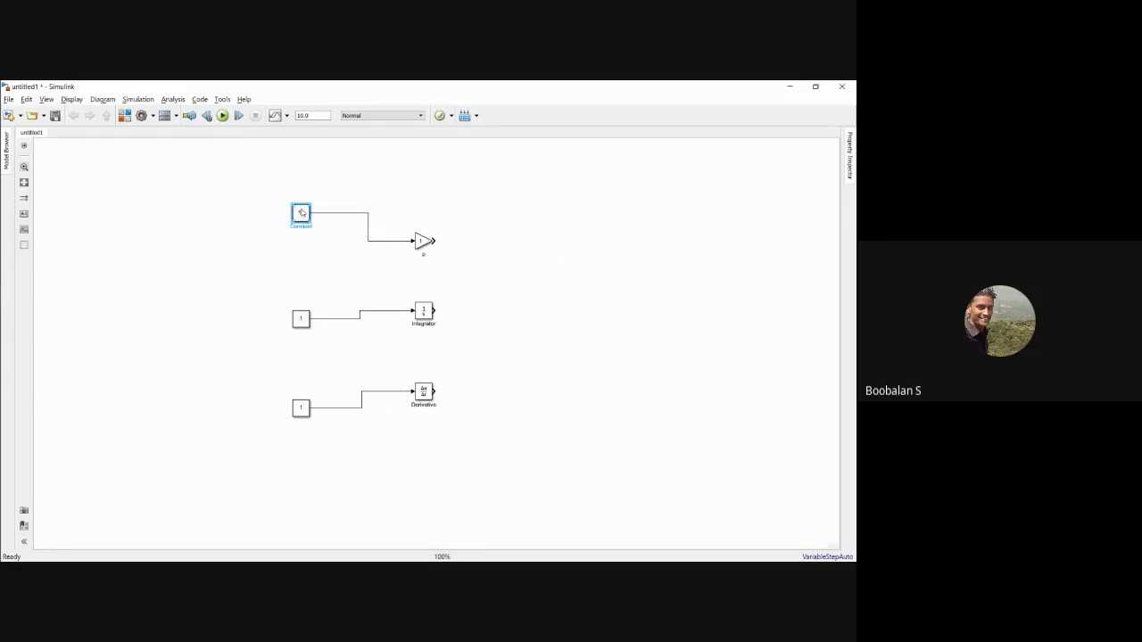
click(523, 245)
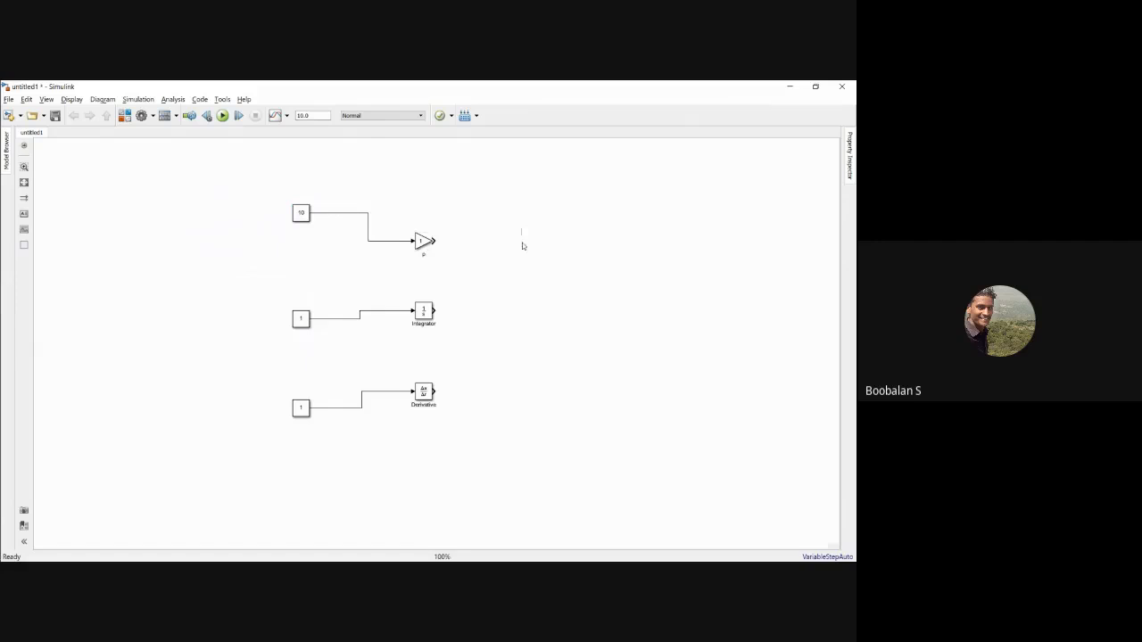
- Set the value of the constant feeding the Integrator to 5
click(305, 323)
double_click(304, 323)
text(5)
click(548, 405)
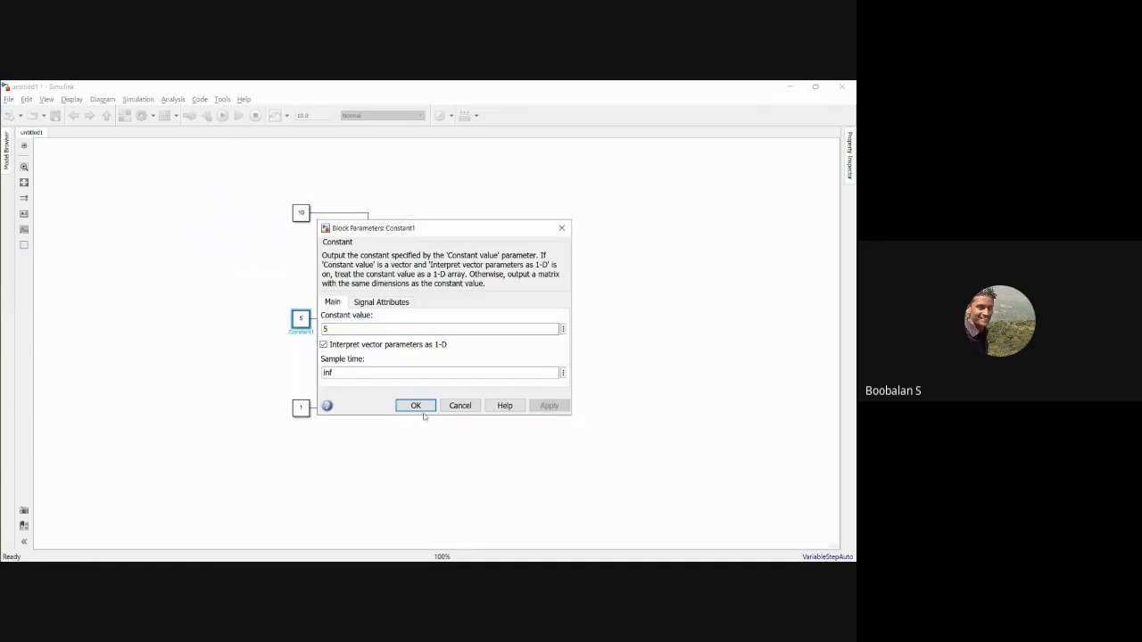
click(415, 407)
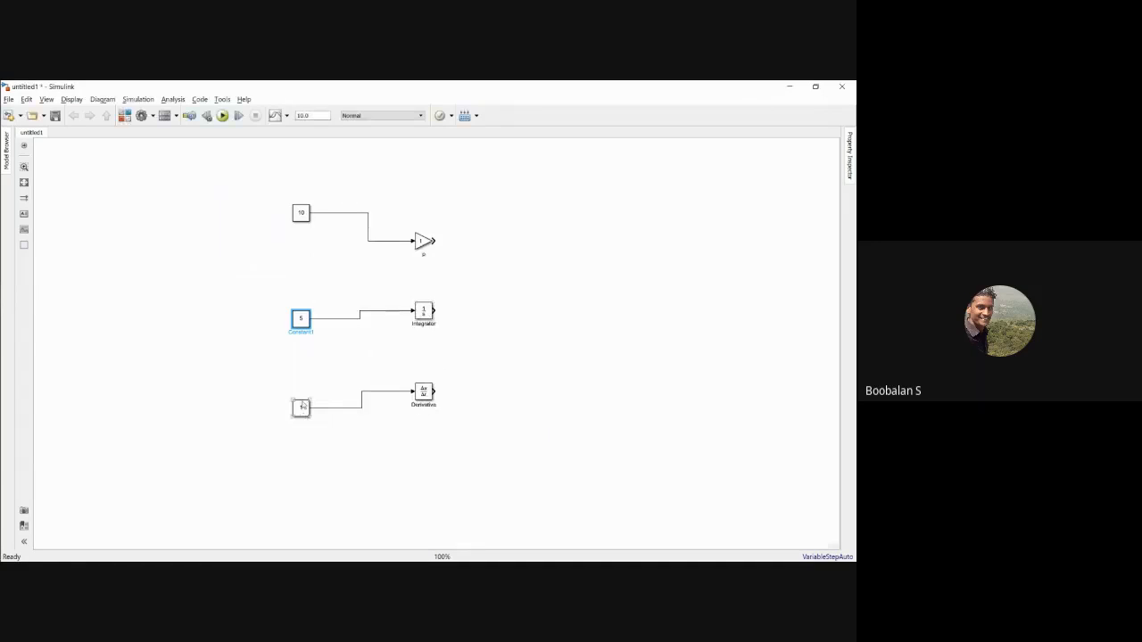
- Add a Sum block beyond the three branches and set its list of signs to +++
double_click(547, 287)
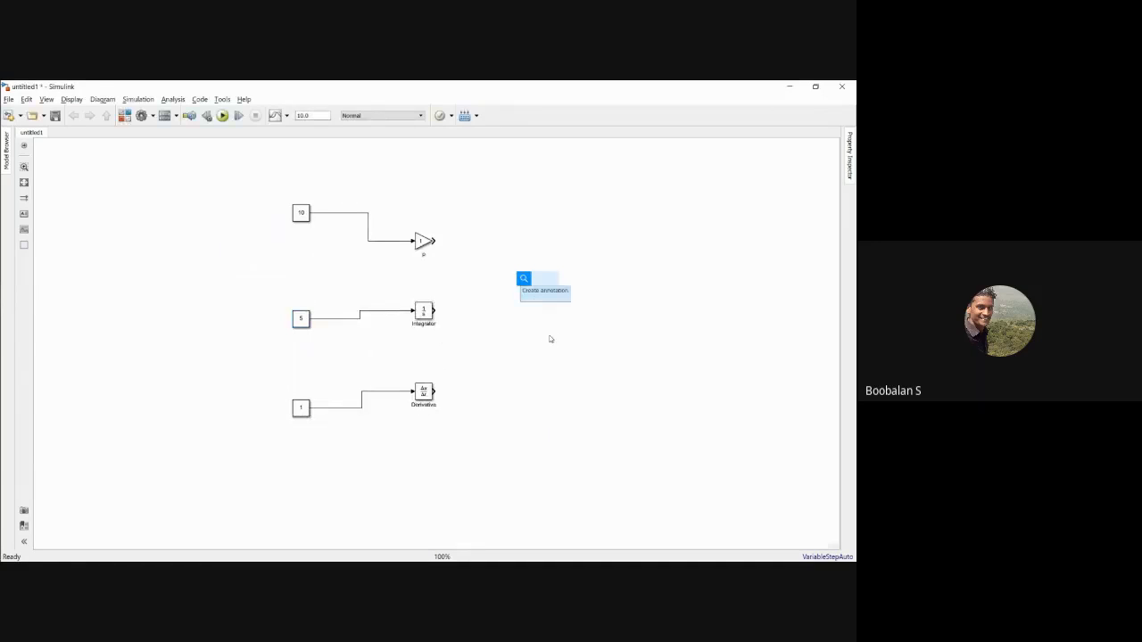
text(sum)
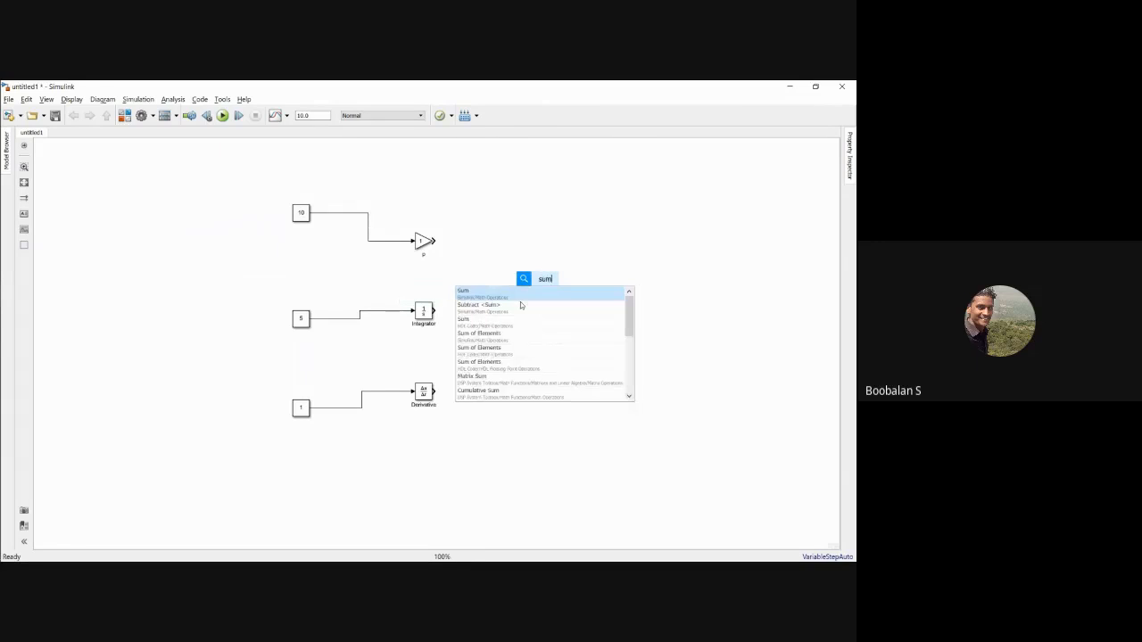
key(Return)
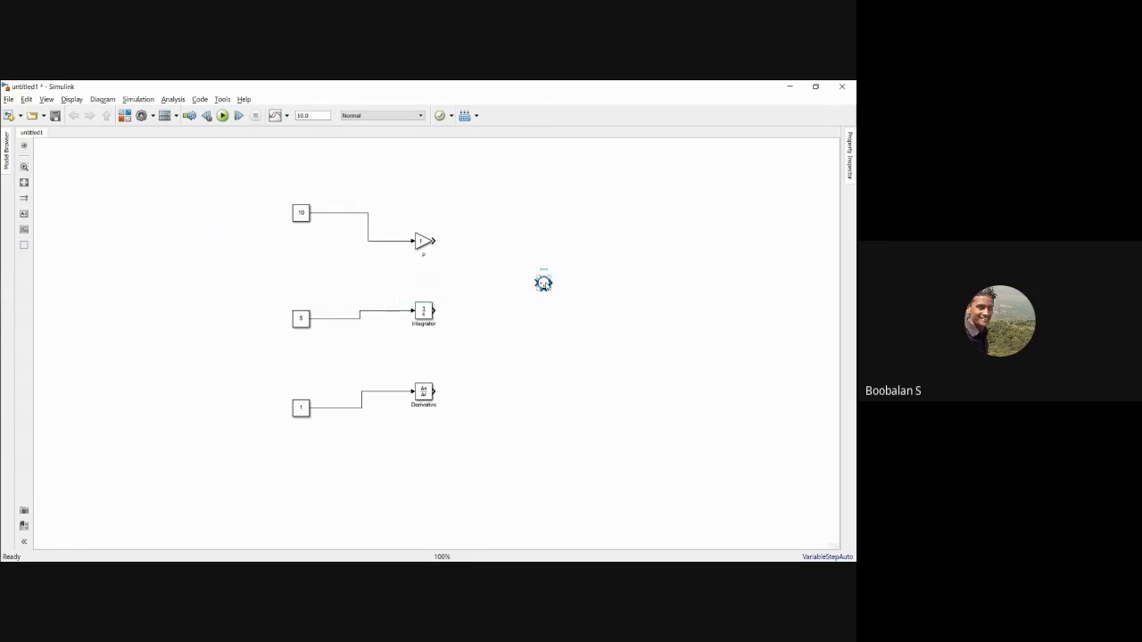
double_click(544, 284)
text(+++)
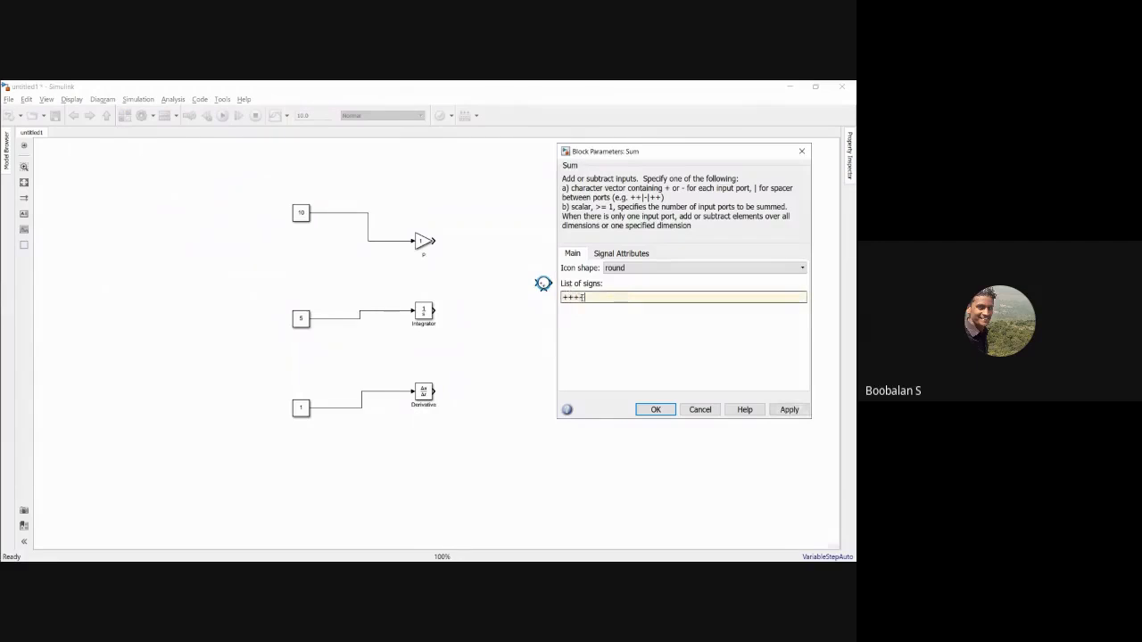
key(Return)
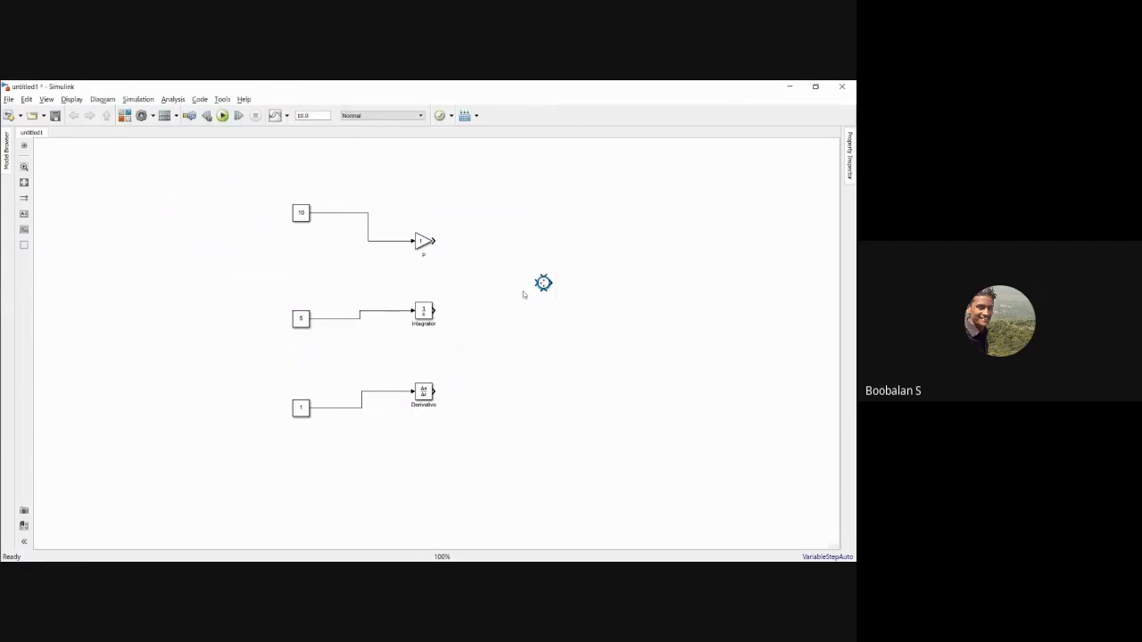
- Connect the P gain, Integrator and Derivative outputs to the Sum block and draw an open output line from it
drag(542, 278, 436, 241)
drag(435, 309, 539, 283)
drag(453, 387, 632, 283)
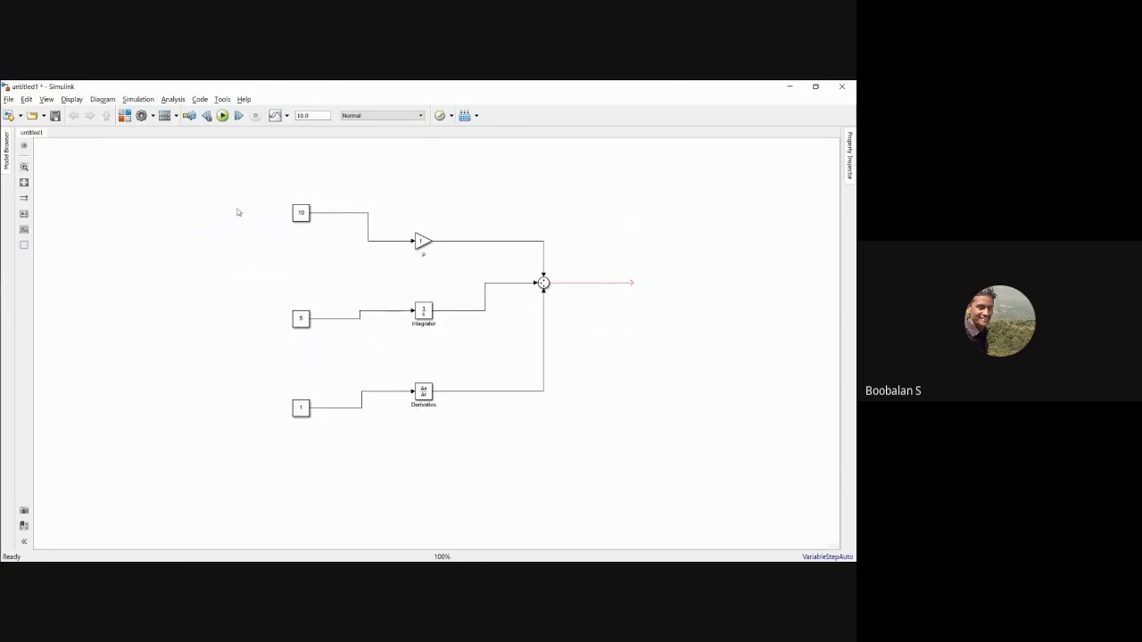
- Group all constants, the three branch blocks and the Sum block into one subsystem
drag(236, 183, 589, 446)
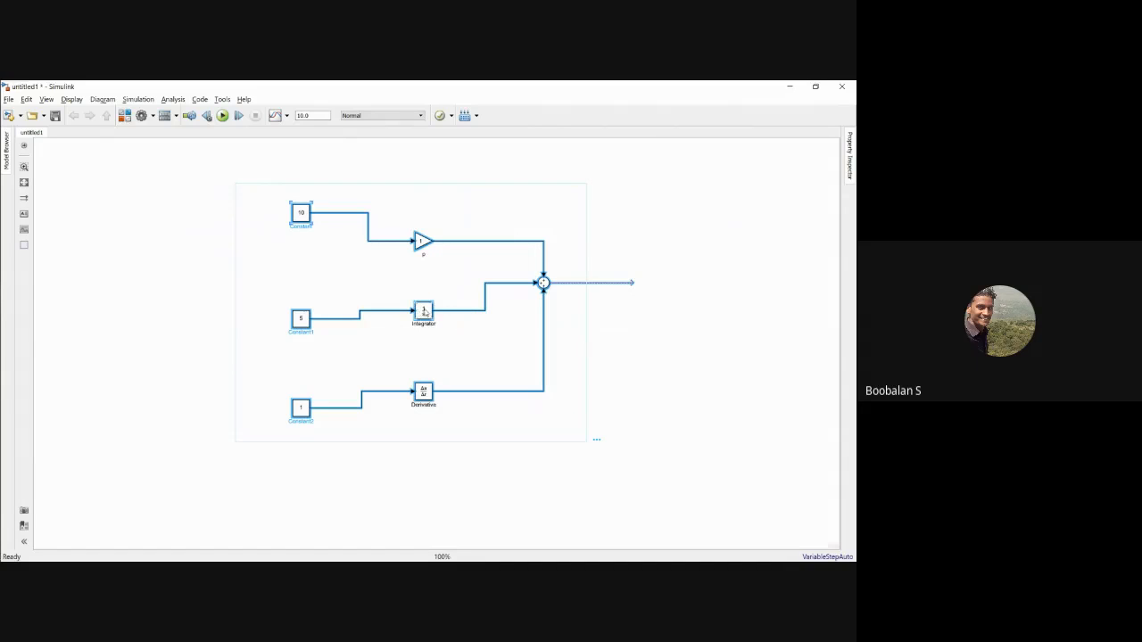
right_click(424, 311)
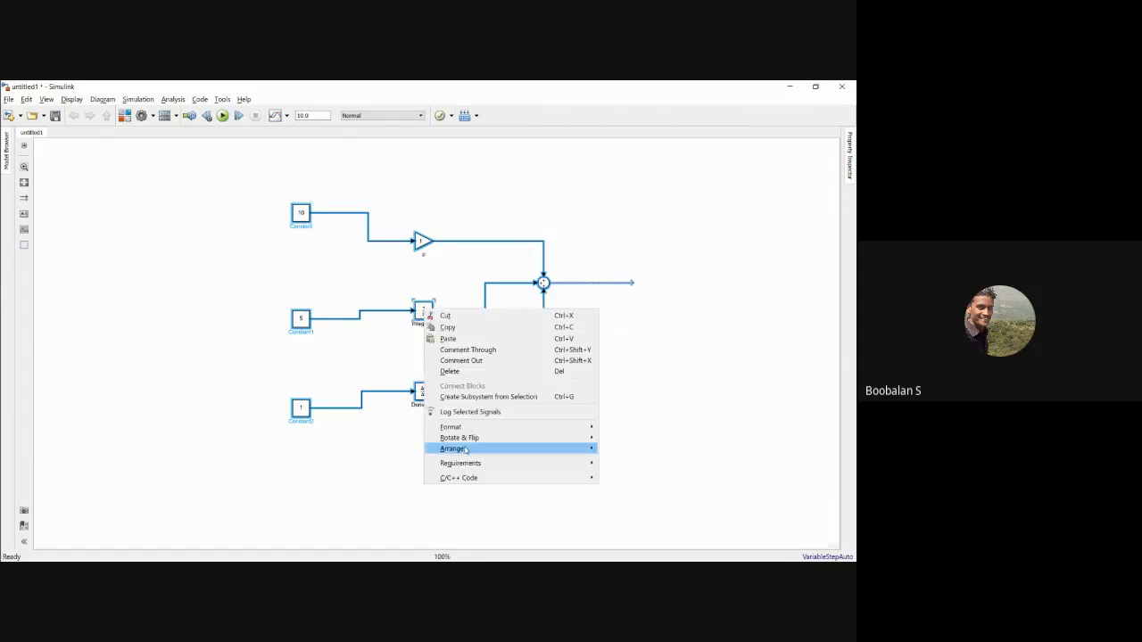
click(462, 396)
drag(382, 316, 341, 312)
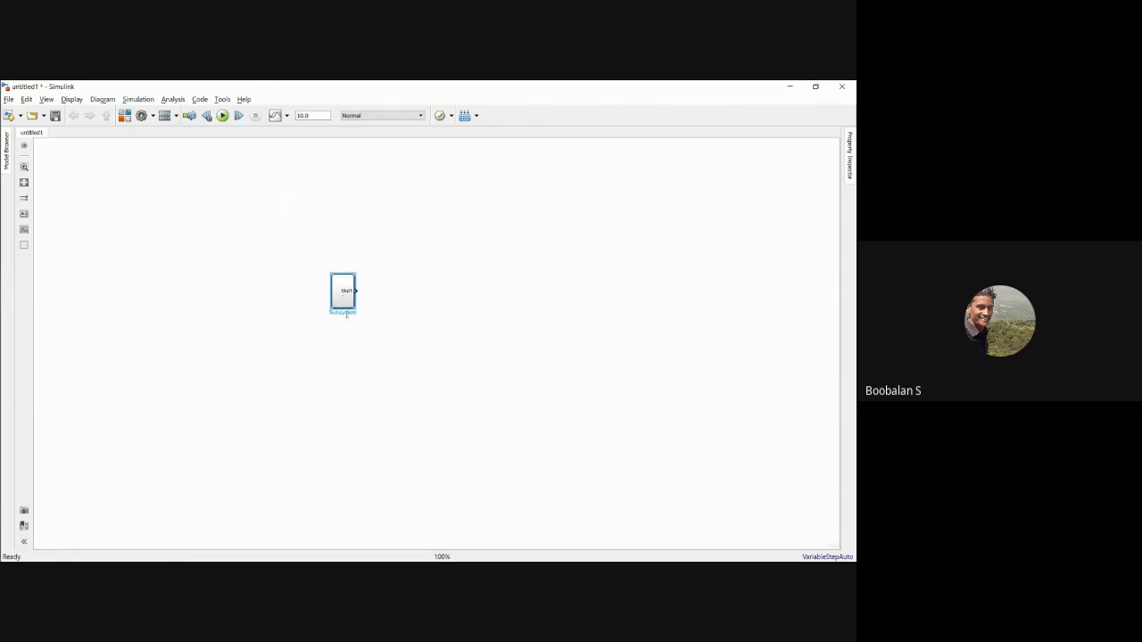
- Rename the subsystem PID and enlarge its block
double_click(349, 312)
text(PID)
drag(330, 274, 296, 239)
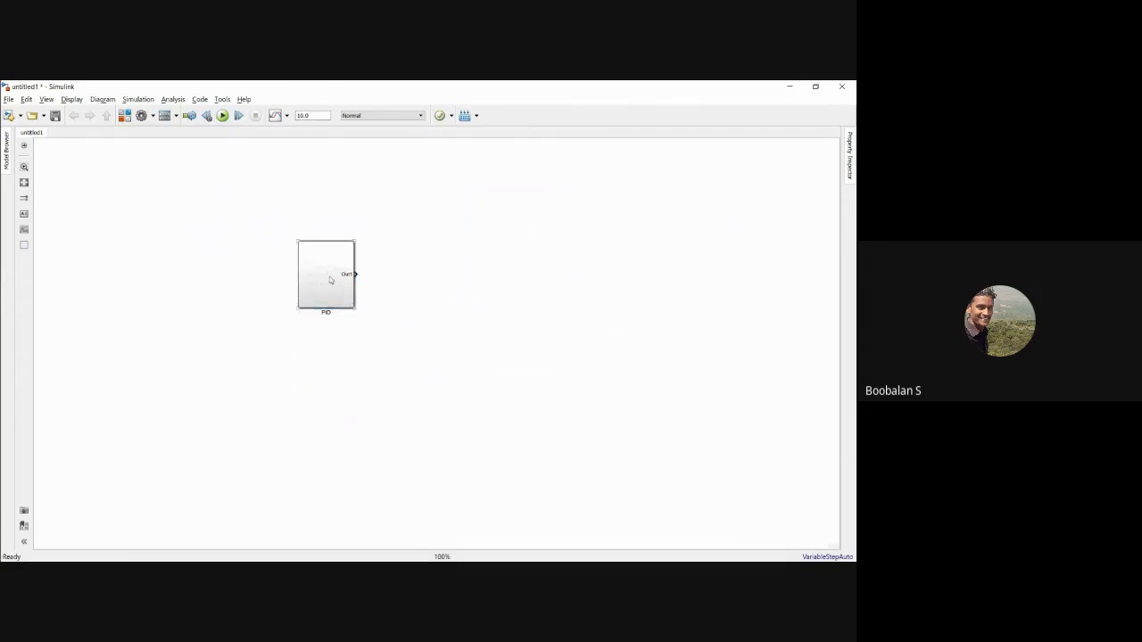
- Close the Library Browser and the PID demonstration model to return to the two-area load frequency control model
key(ctrl+shift+l)
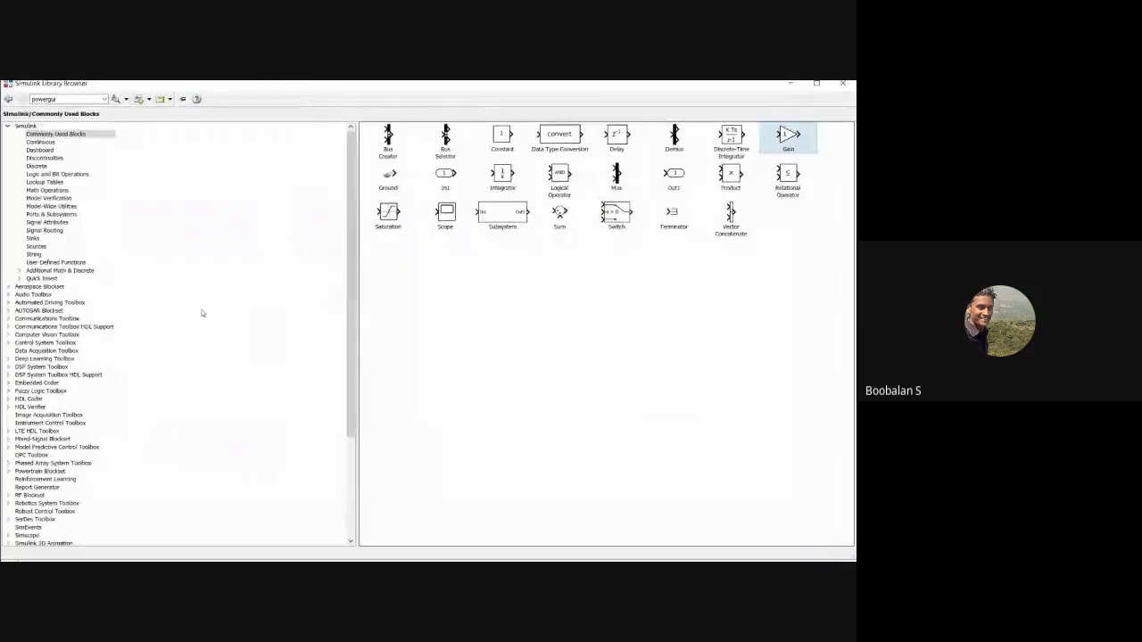
click(843, 83)
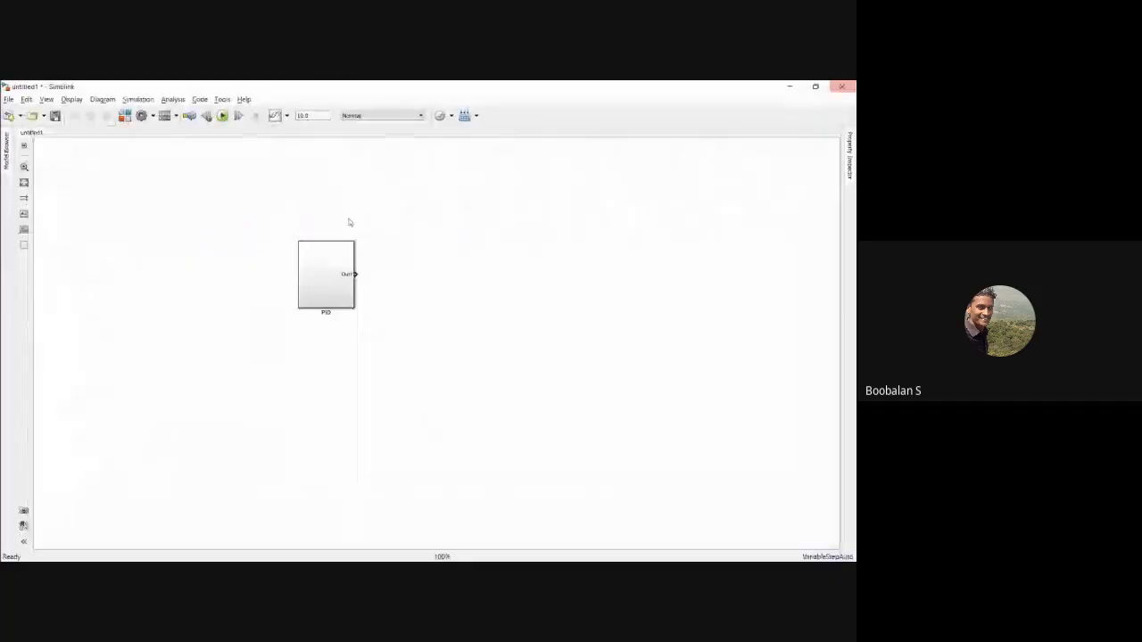
click(841, 87)
click(415, 337)
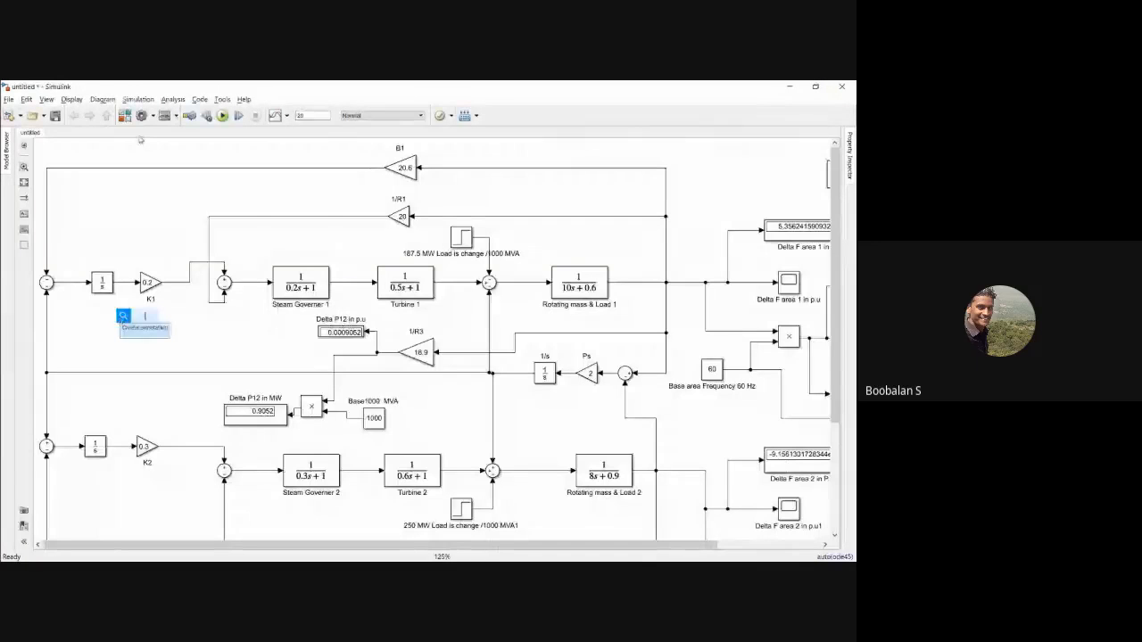
- Add a PID Controller block from the Continuous library and place it just below the area 1 integrator and K1 gain
click(125, 116)
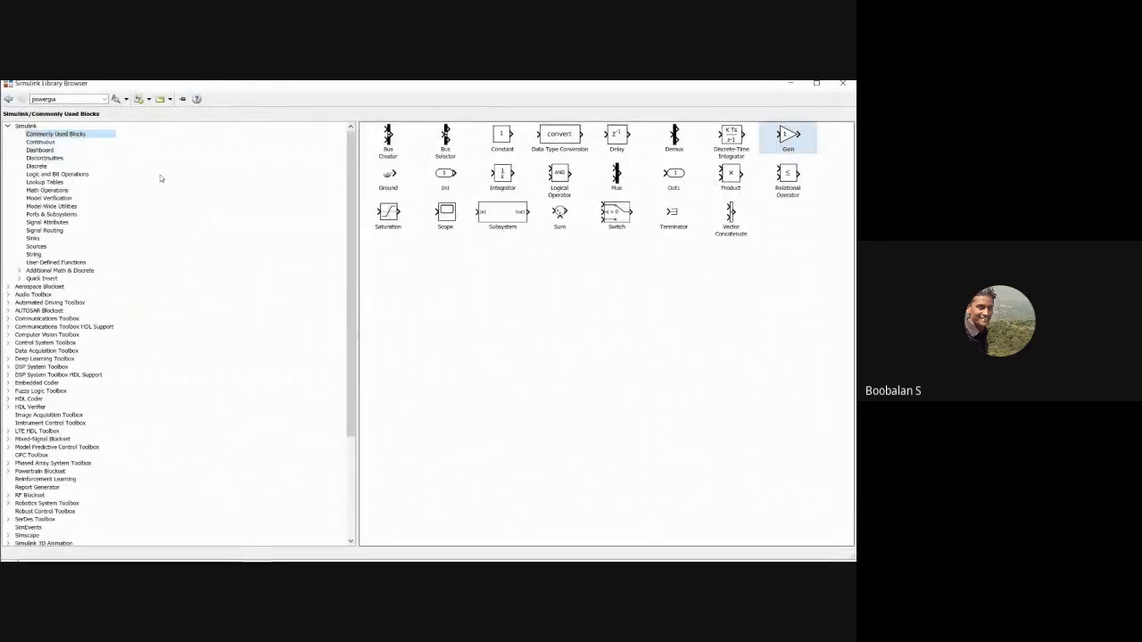
click(40, 142)
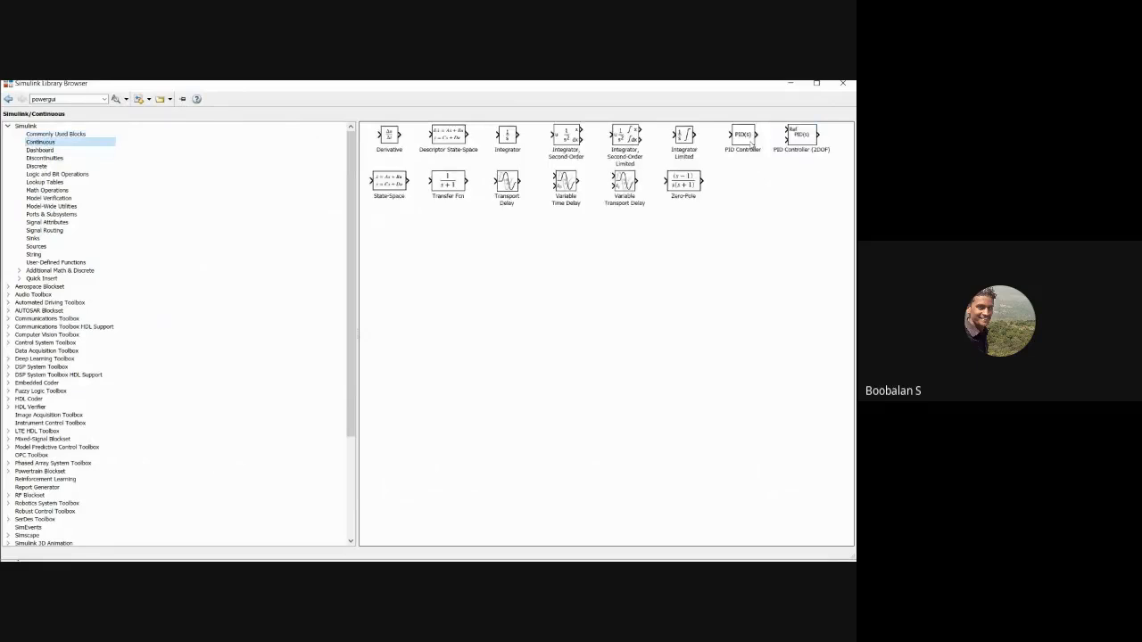
right_click(746, 143)
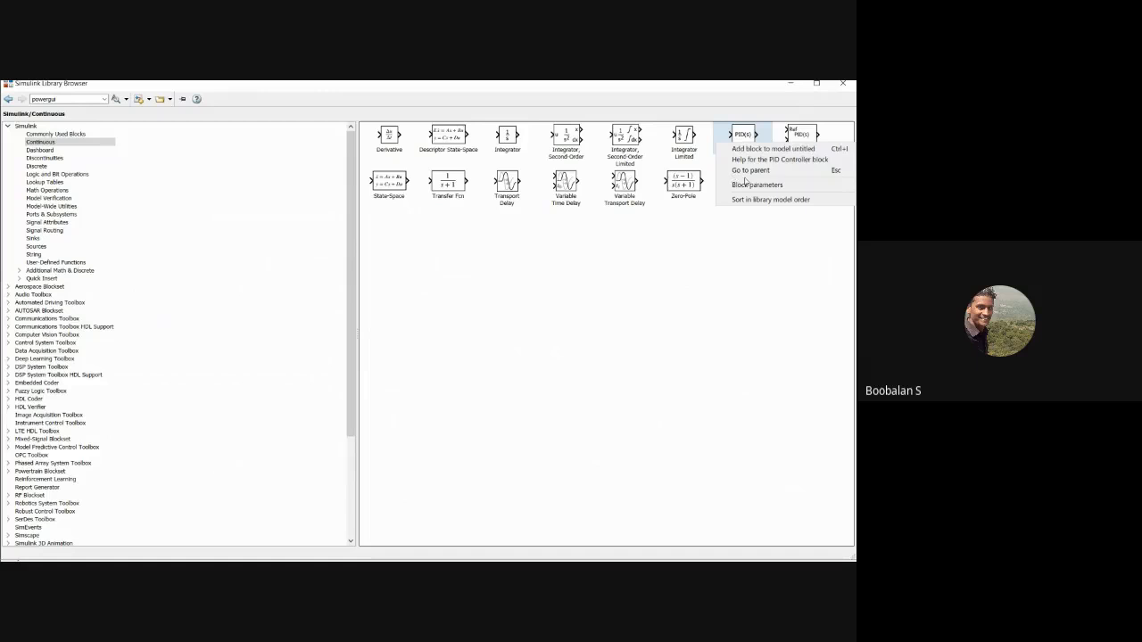
click(769, 150)
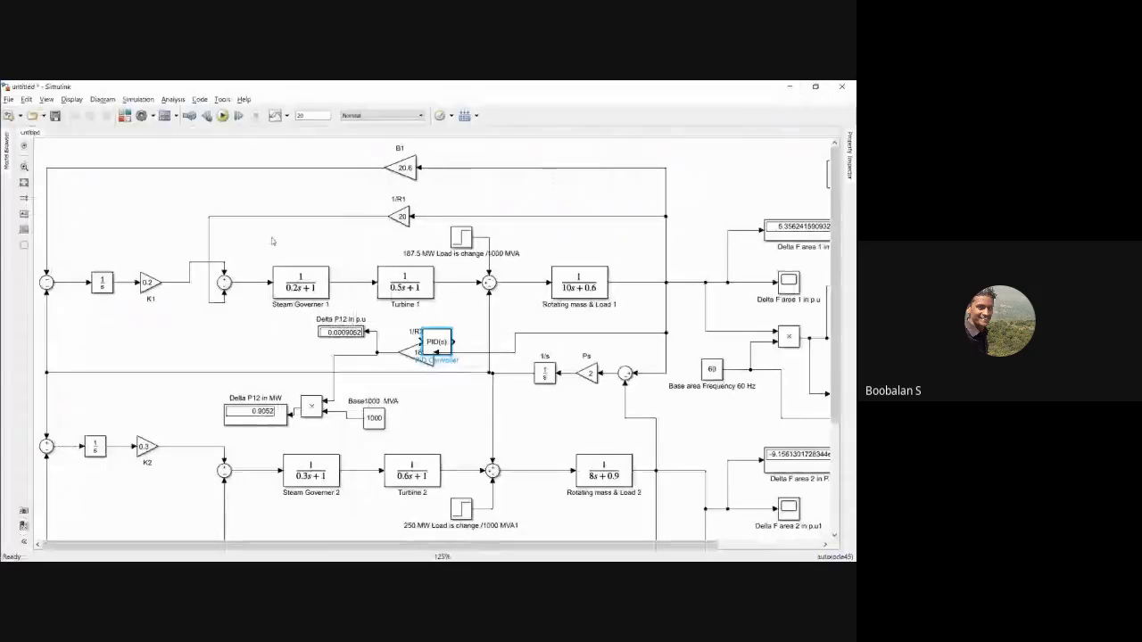
drag(146, 298, 161, 303)
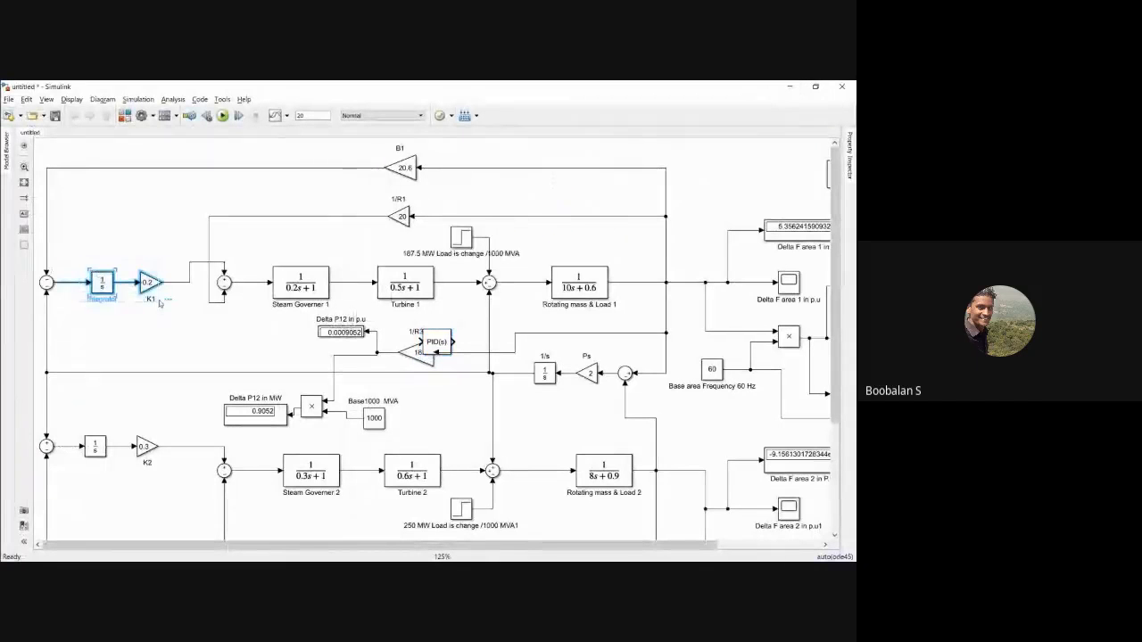
drag(434, 350, 122, 343)
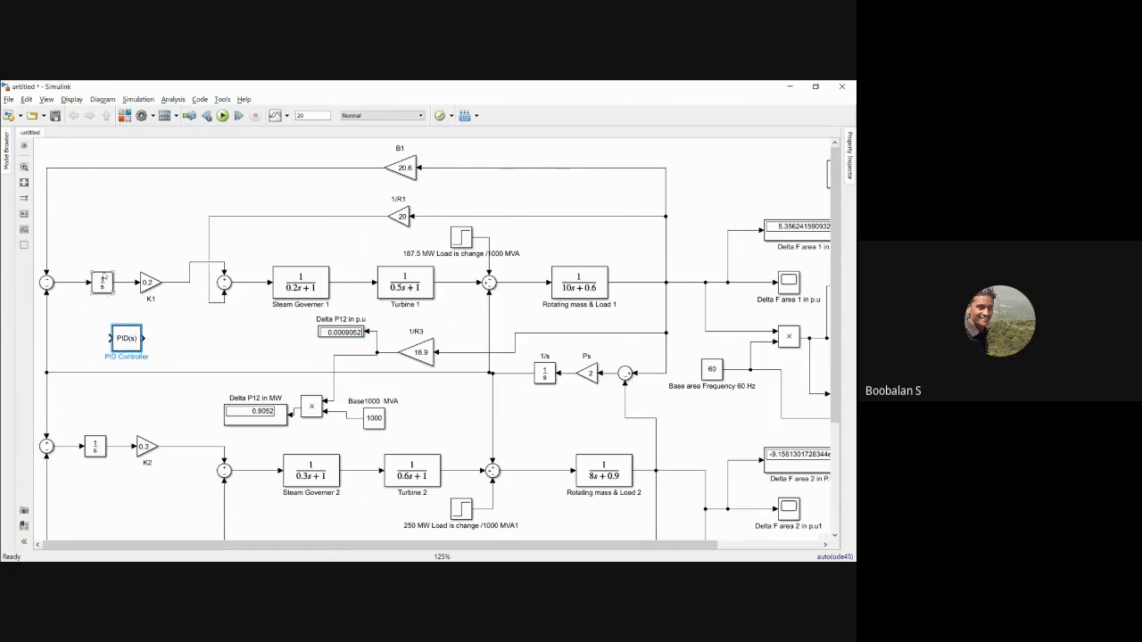
- Delete the area 1 integrator and K1 gain and put the PID Controller block in their place
drag(86, 263, 164, 302)
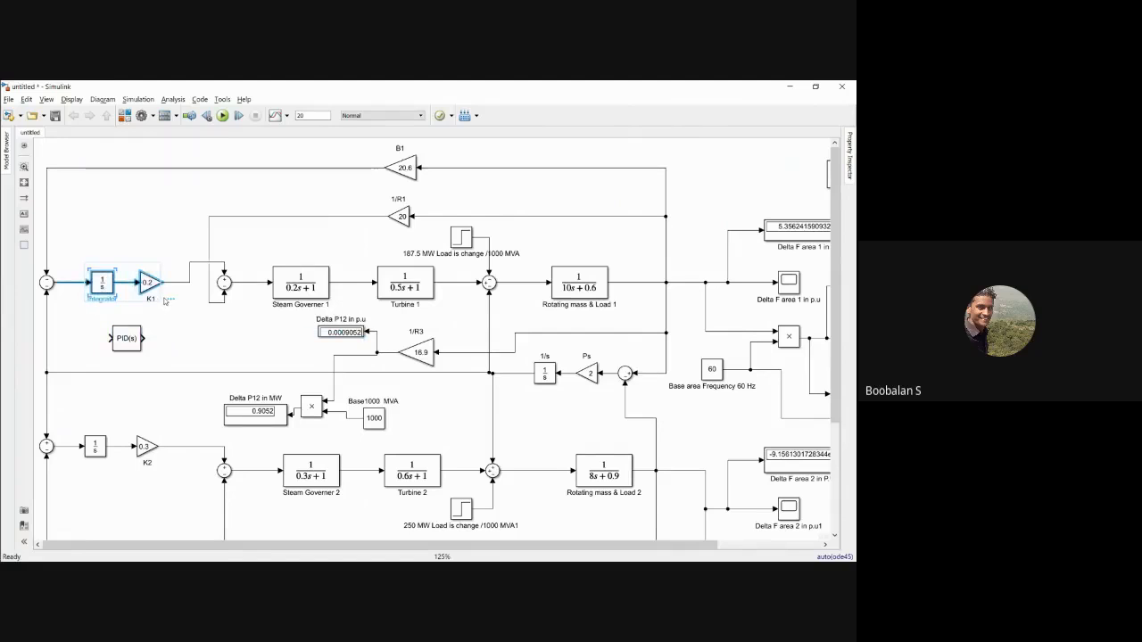
key(Delete)
click(127, 338)
drag(127, 338, 119, 282)
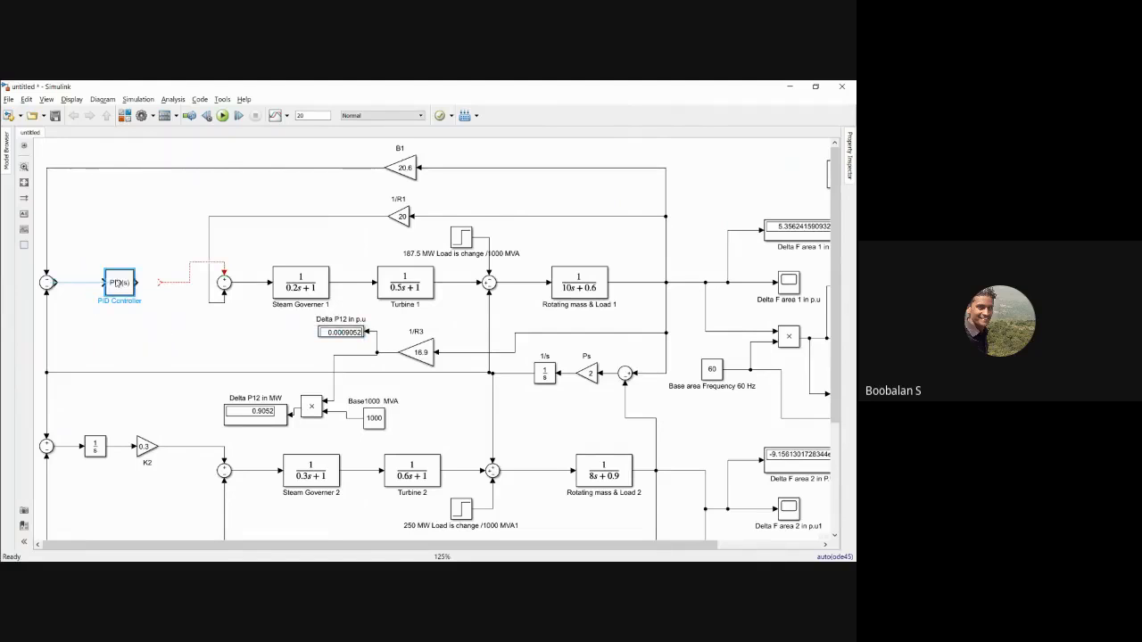
- Delete the dangling signal line and connect the PID Controller output to the sum block before Steam Governer 1
click(149, 280)
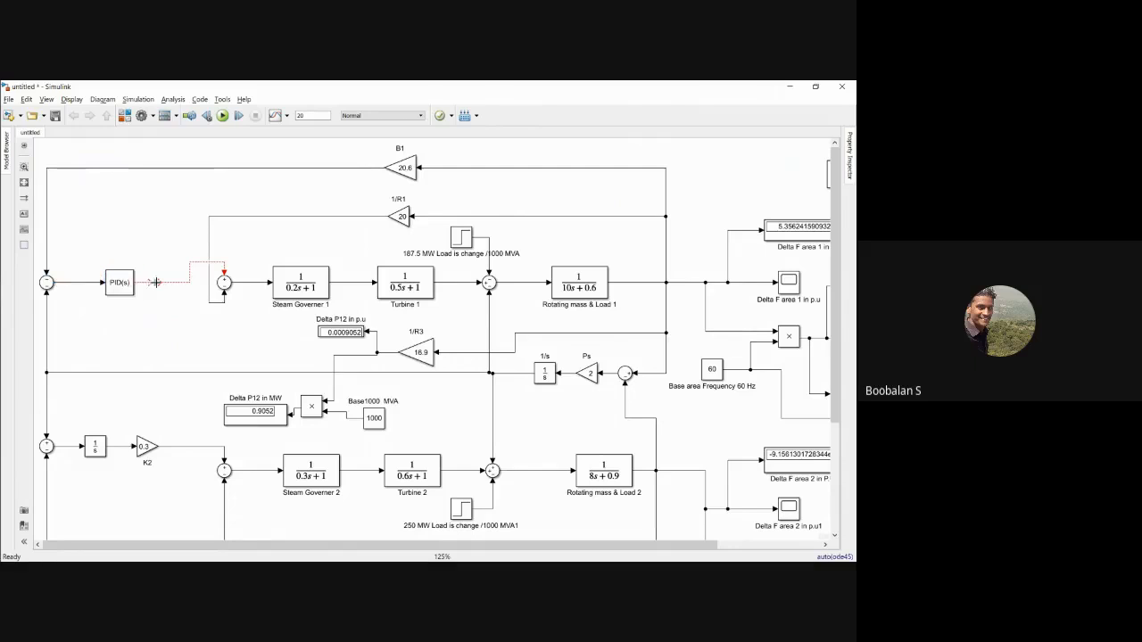
click(161, 282)
key(Delete)
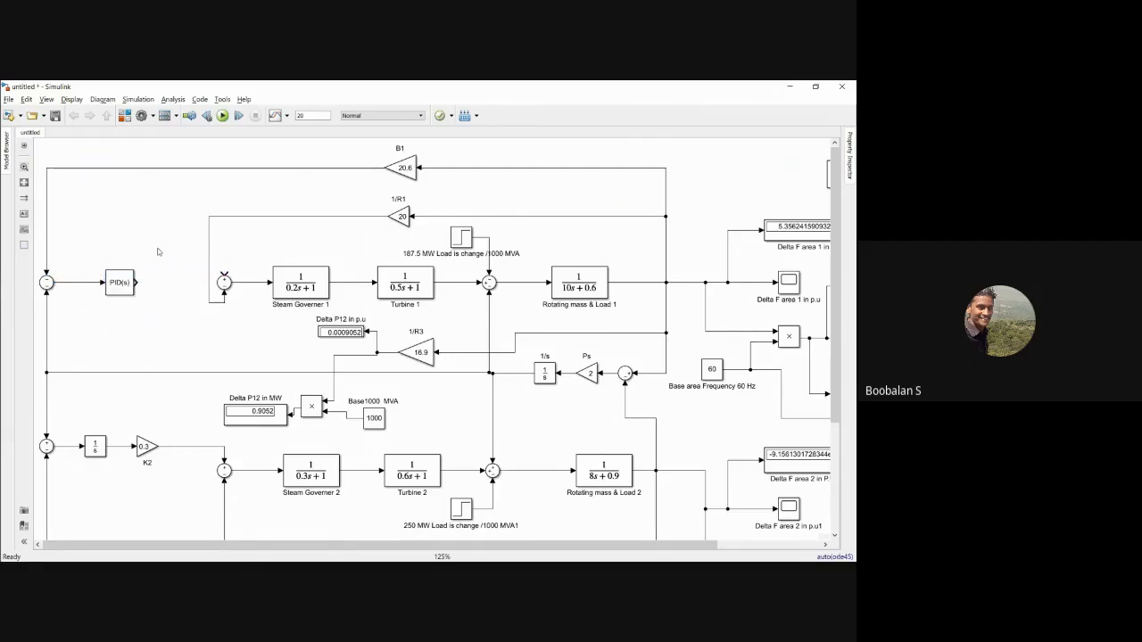
drag(138, 281, 224, 273)
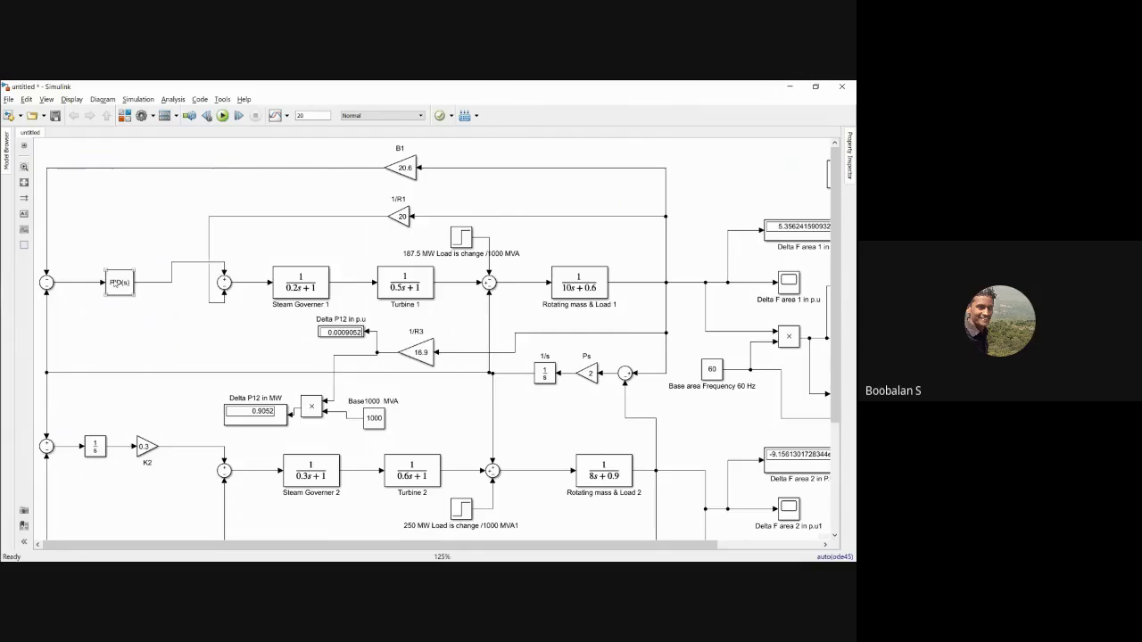
- Configure the PID Controller block as an I controller with an integral gain of 0.3
click(116, 283)
double_click(116, 284)
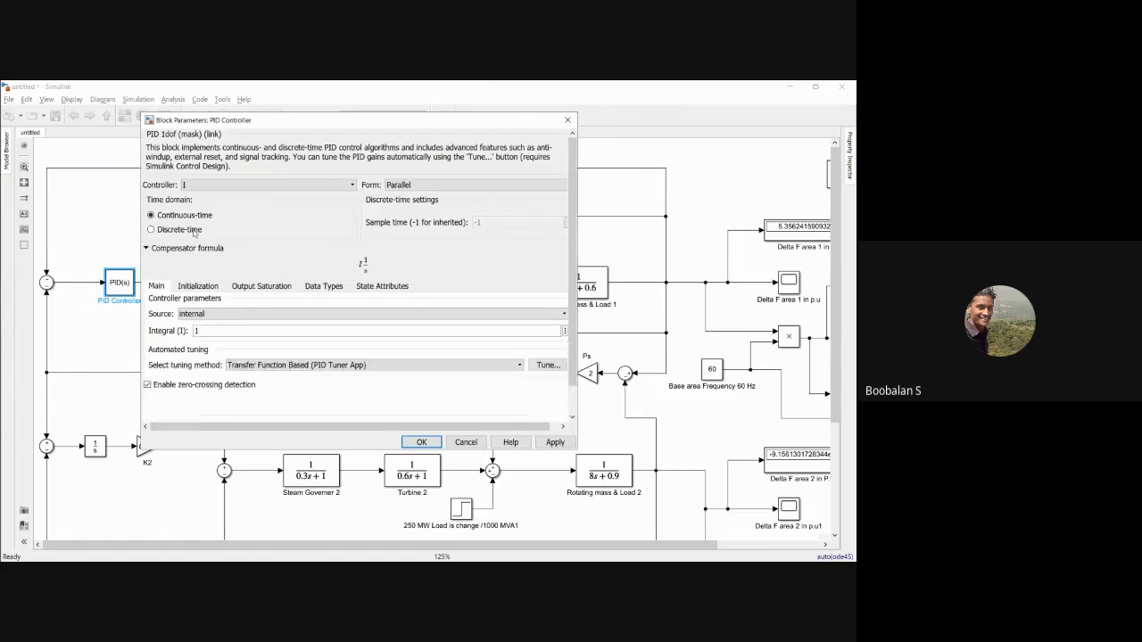
double_click(207, 331)
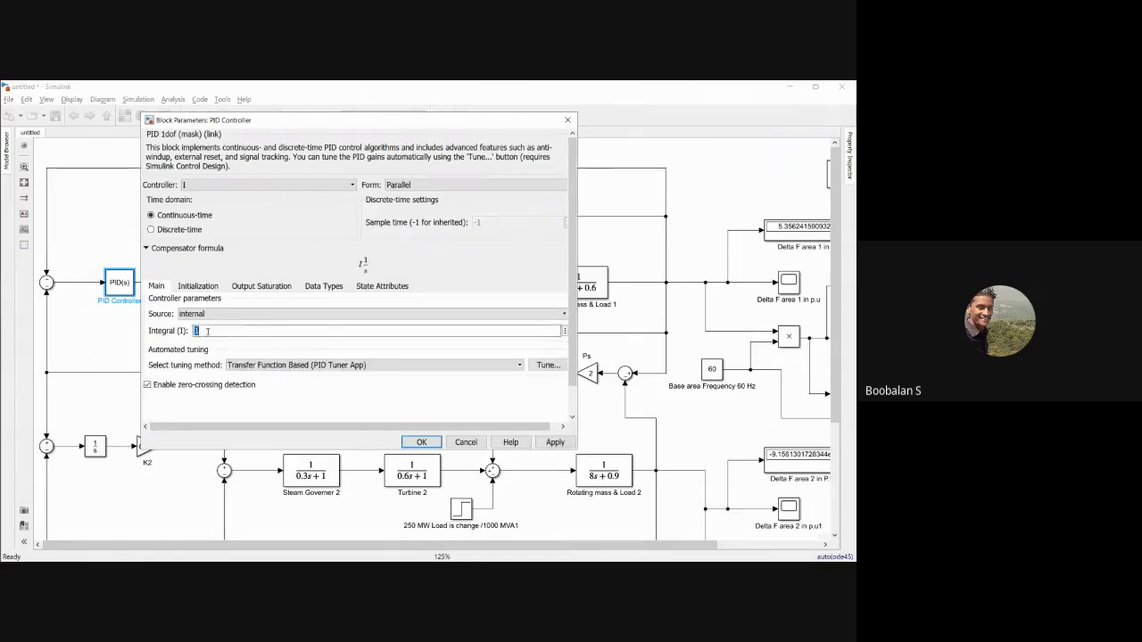
text(0.3)
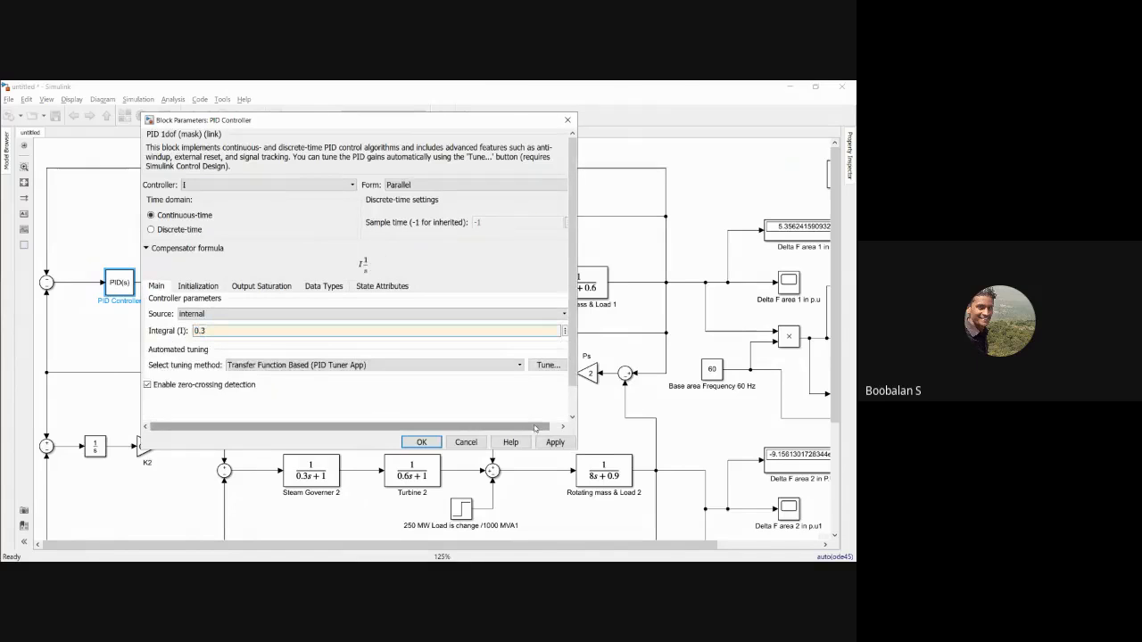
click(555, 442)
click(421, 442)
click(160, 270)
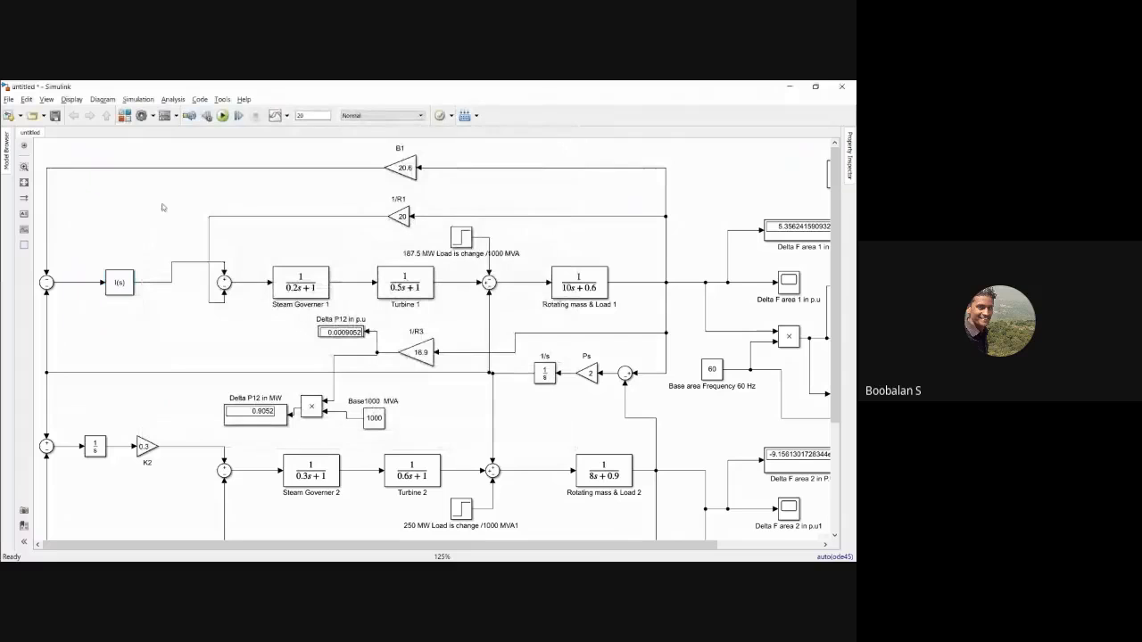
- Run the simulation and check the frequency and tie-line power displays of both areas
click(222, 116)
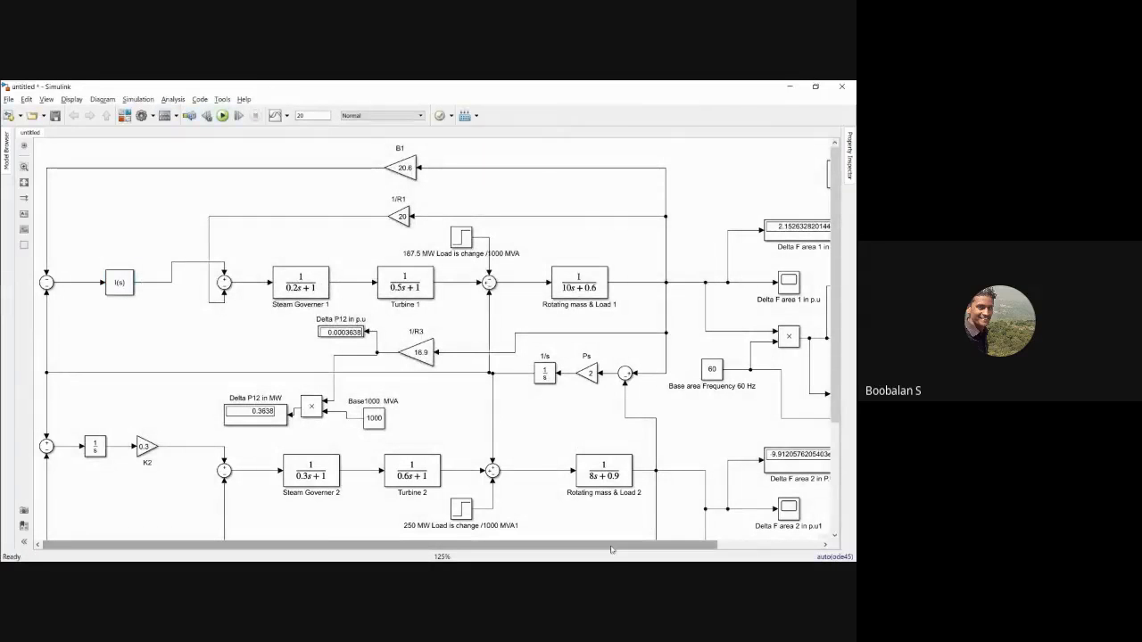
drag(612, 553, 723, 552)
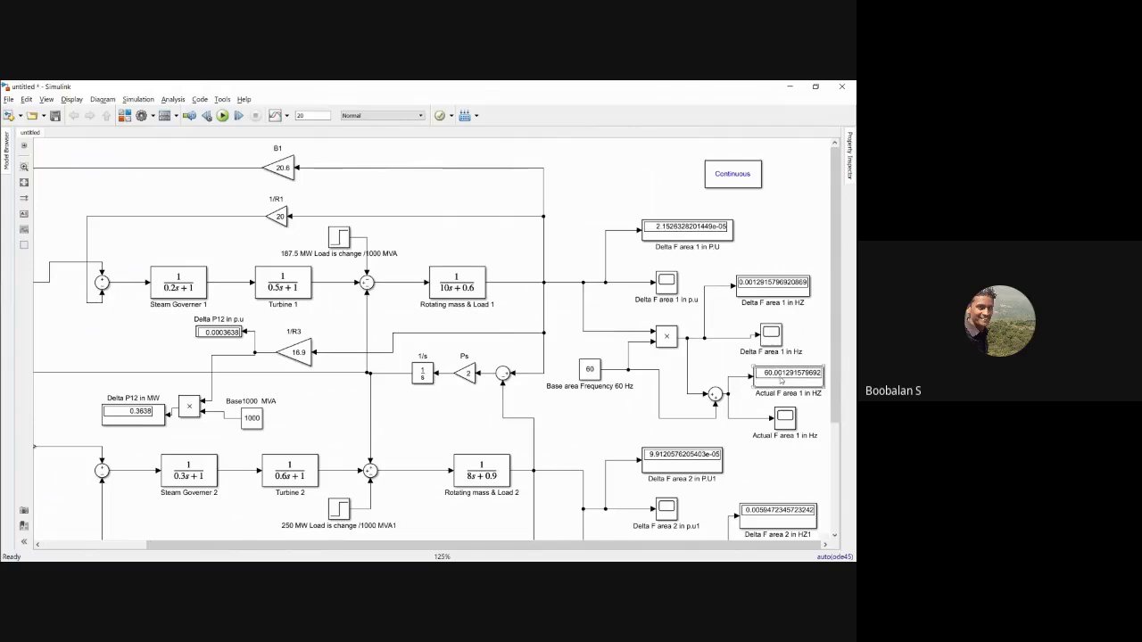
scroll(842, 431, down, 3)
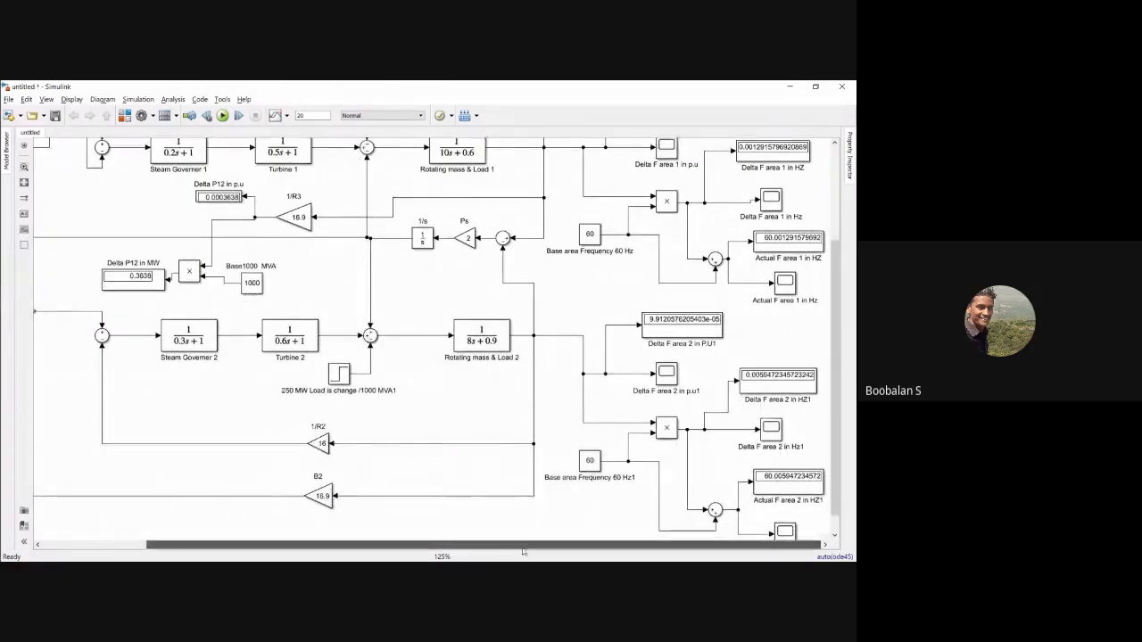
scroll(525, 522, left, 3)
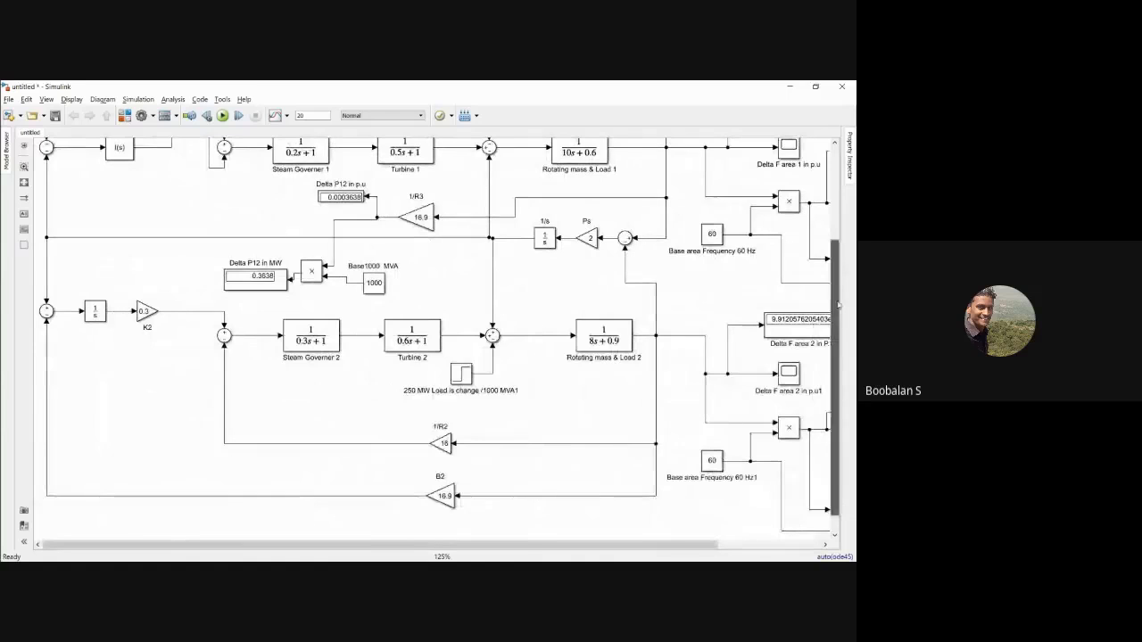
- Rename the area 1 controller block to I Controller and shift it slightly toward the input sum block
scroll(711, 320, up, 2)
click(120, 240)
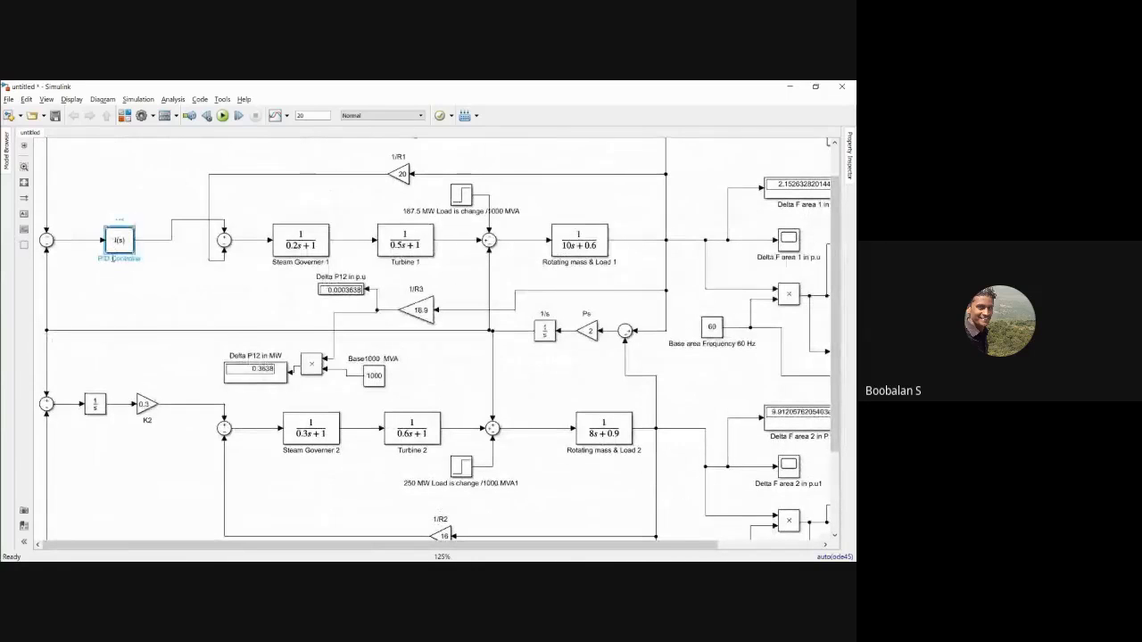
key(BackSpace)
key(BackSpace)
click(147, 303)
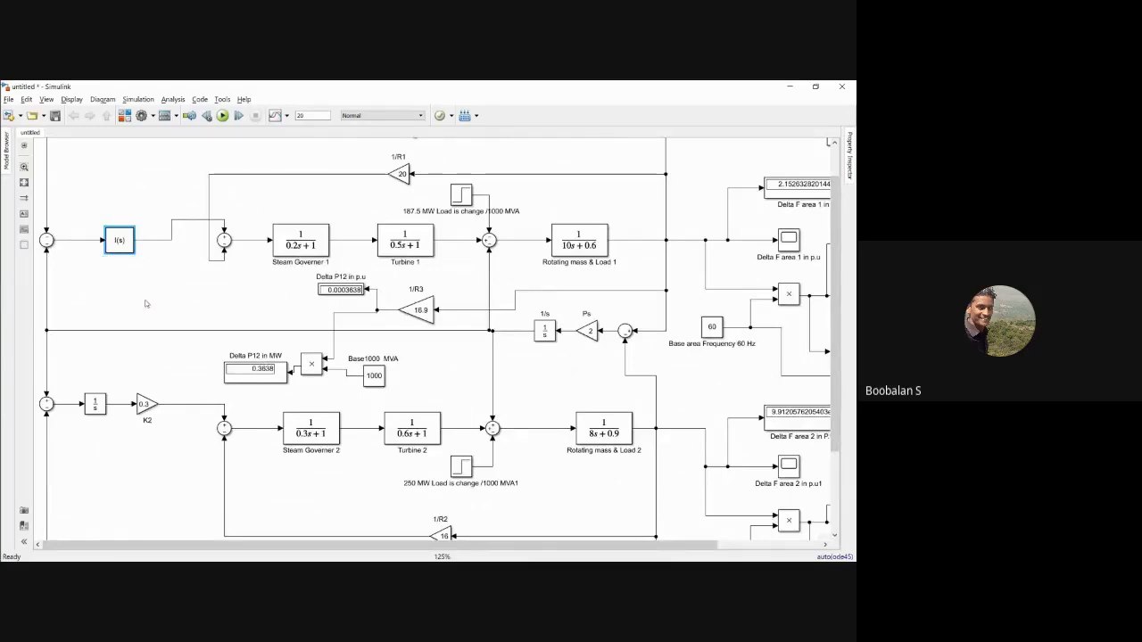
drag(115, 252, 104, 253)
click(117, 200)
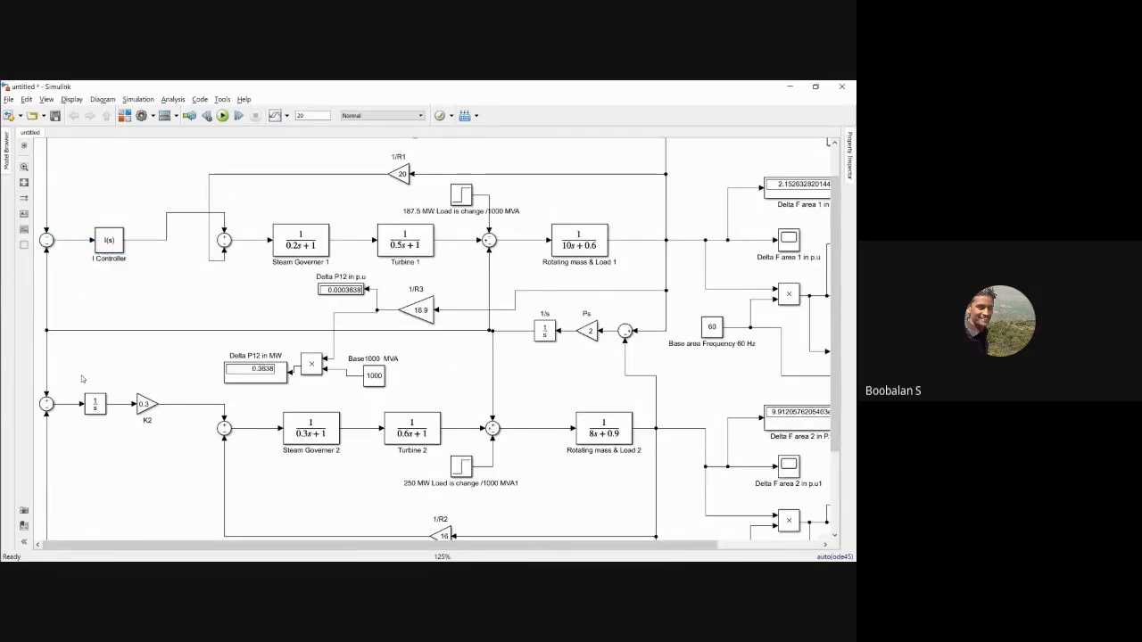
- Review the available controller types in the I Controller block's parameters and close them without changes
drag(80, 374, 179, 437)
click(100, 241)
click(122, 209)
click(117, 236)
double_click(109, 239)
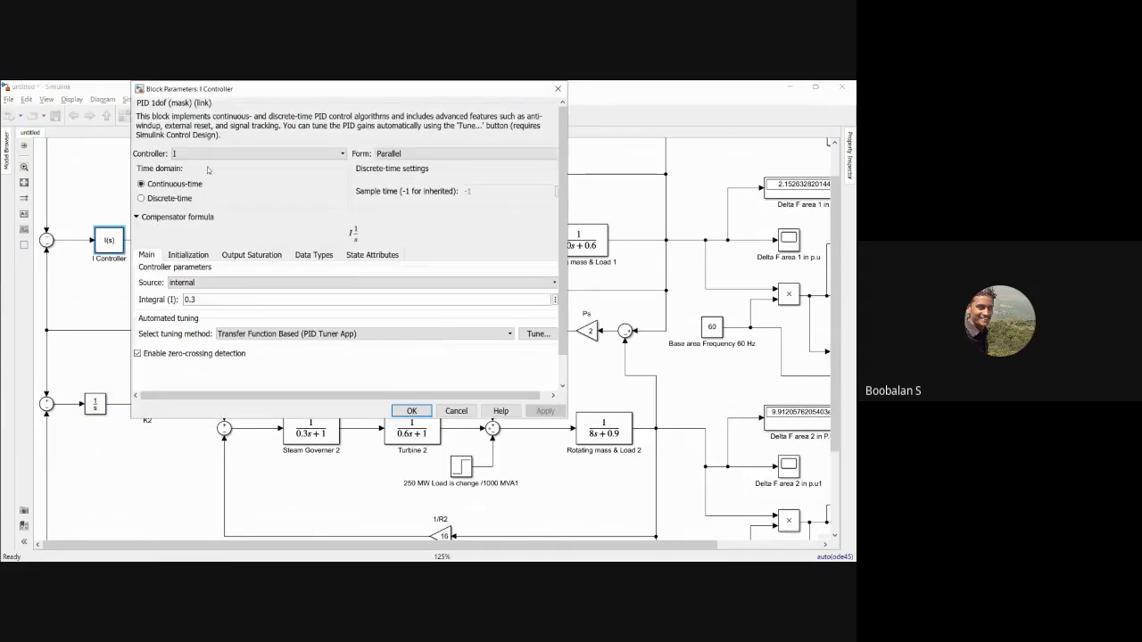
click(268, 153)
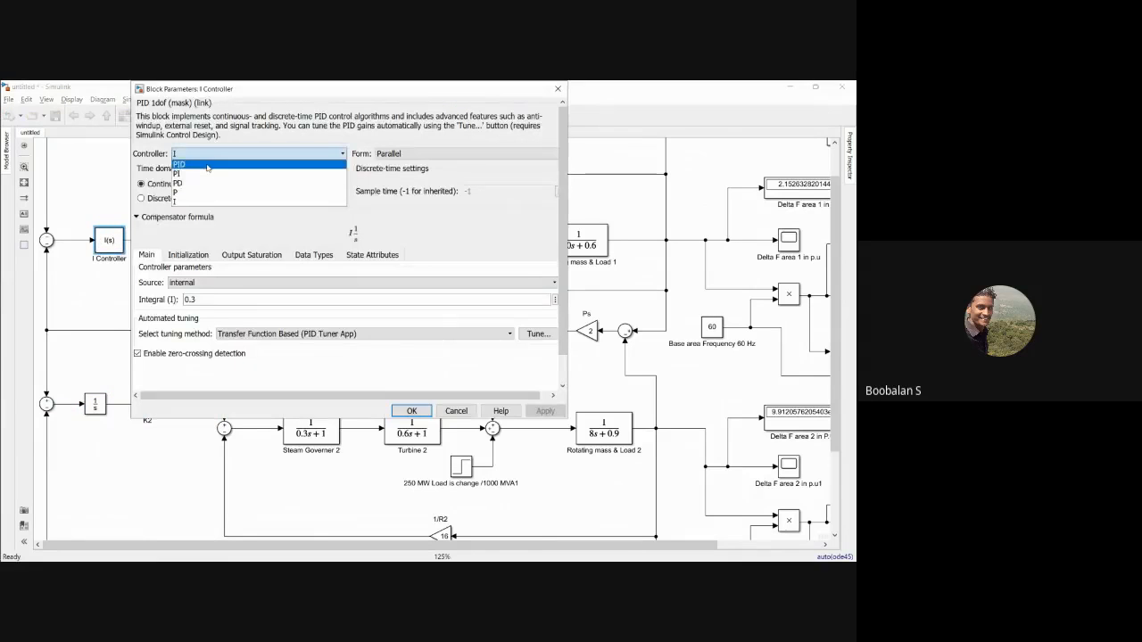
click(562, 98)
click(557, 89)
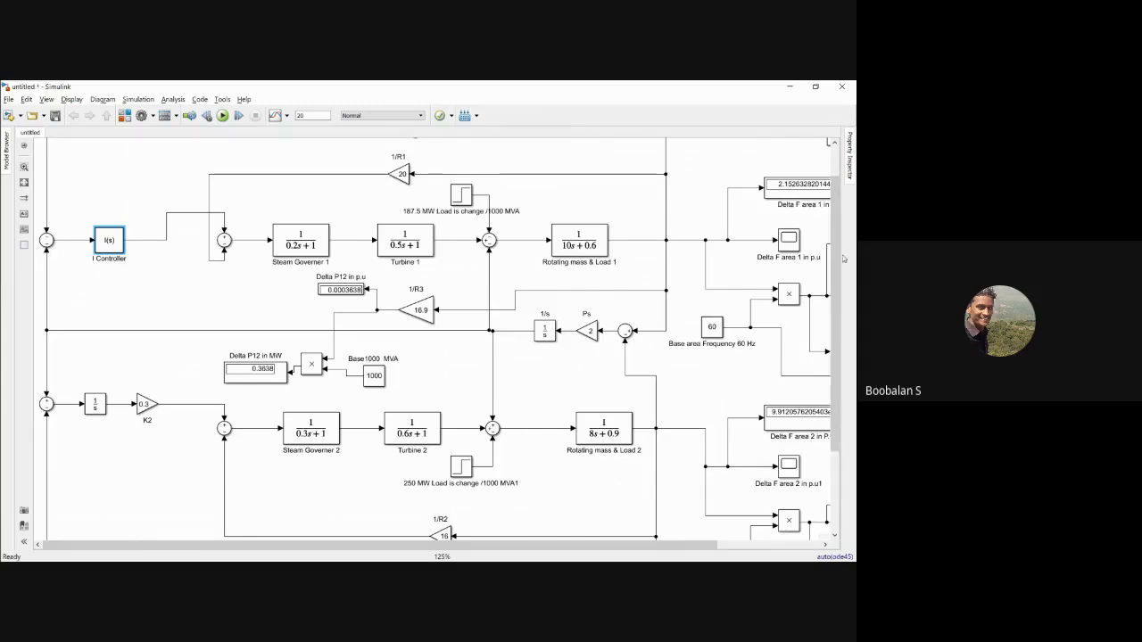
- Examine the tie-line power and the frequency displays of both areas across the model
drag(836, 259, 851, 357)
drag(829, 302, 806, 311)
drag(835, 274, 842, 170)
drag(461, 546, 405, 554)
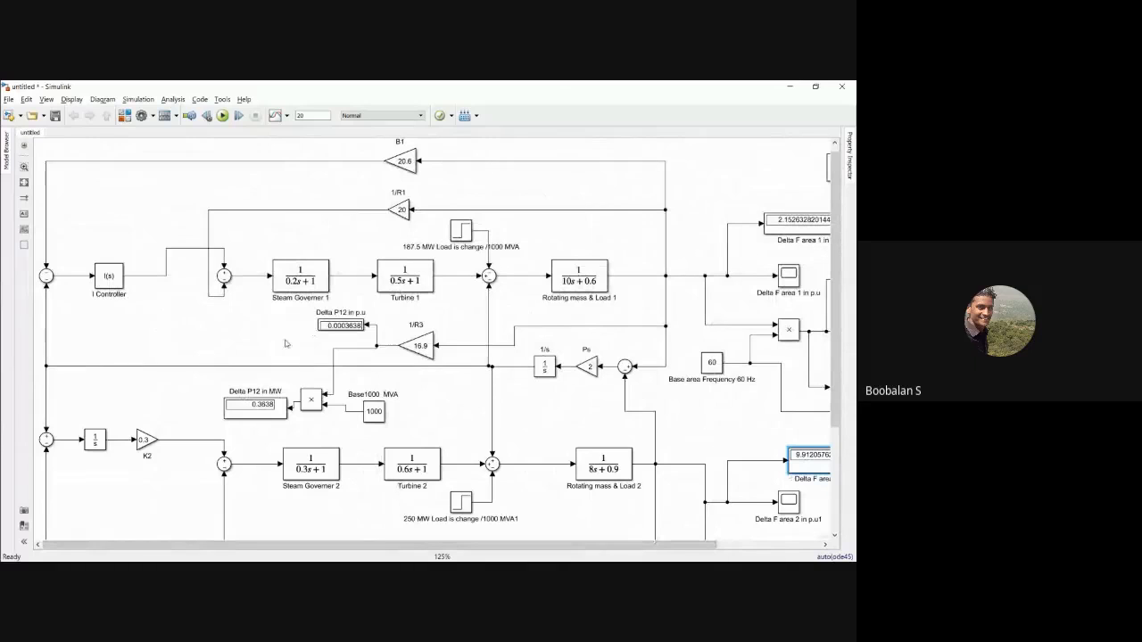
click(330, 325)
scroll(837, 338, down, 1)
drag(837, 339, 836, 386)
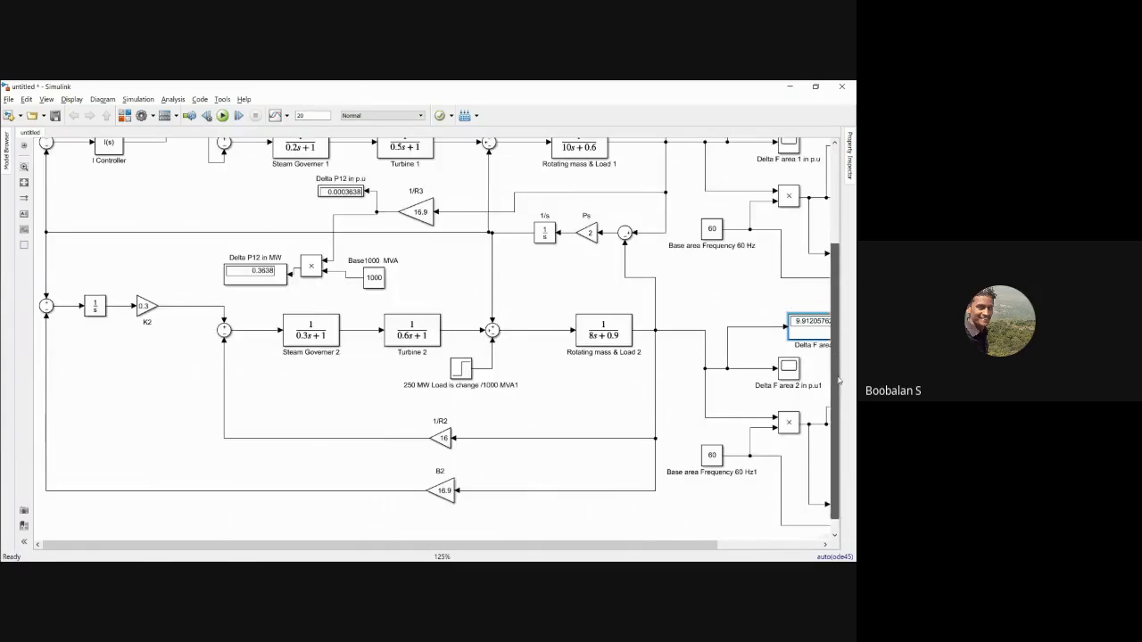
drag(486, 544, 588, 539)
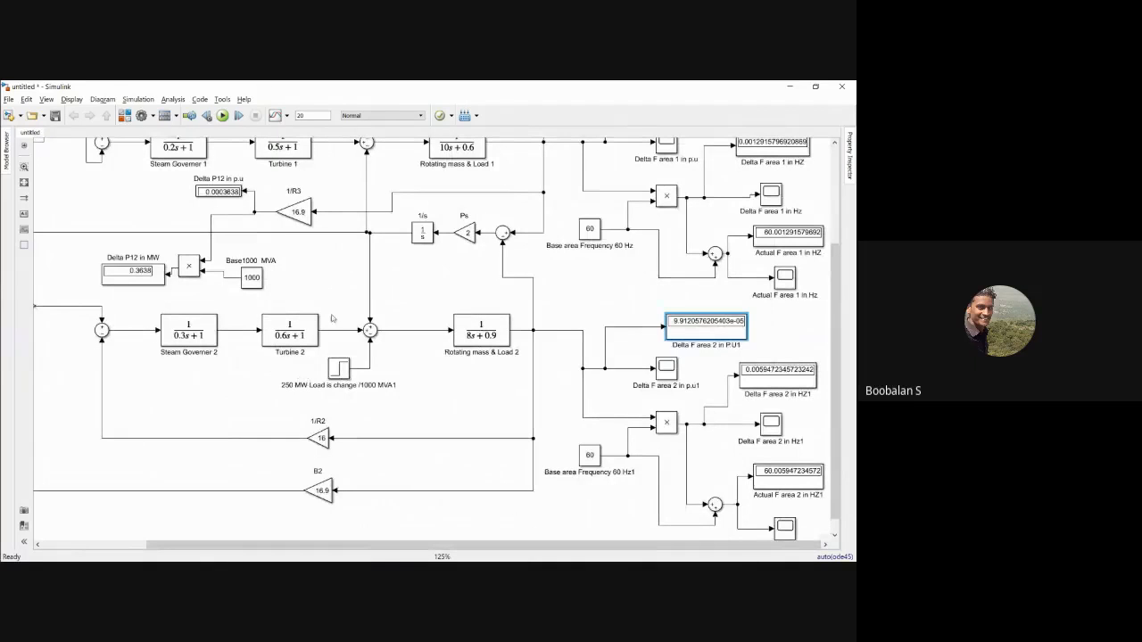
- Check the parameters of the 187.5 MW load step in area 1 and review the whole two-area model
scroll(285, 257, up, 5)
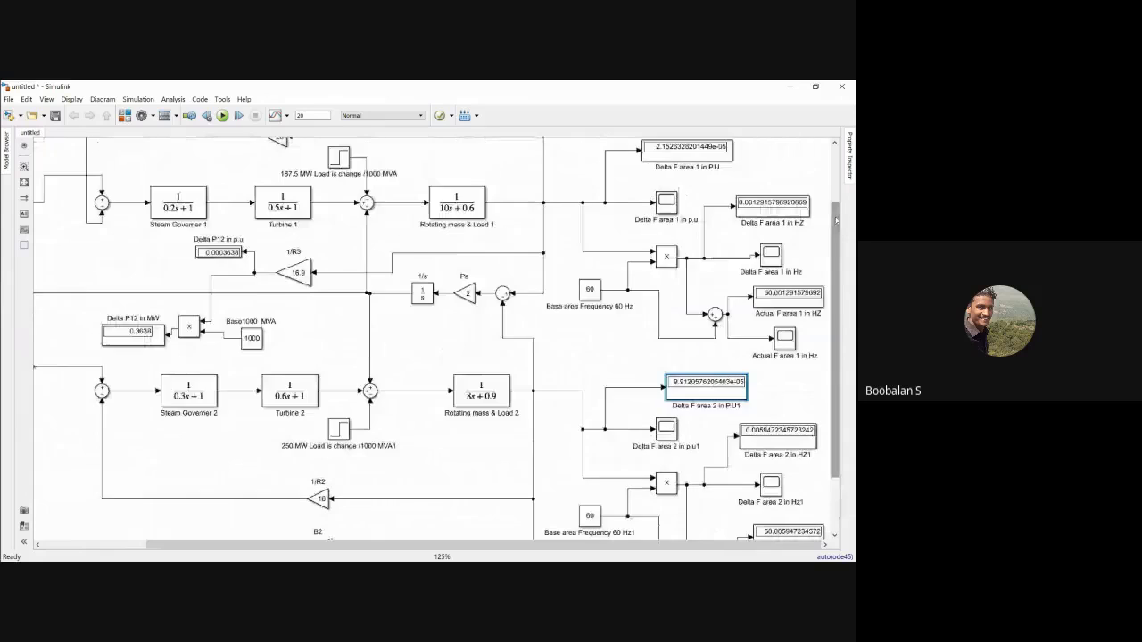
double_click(338, 229)
click(454, 331)
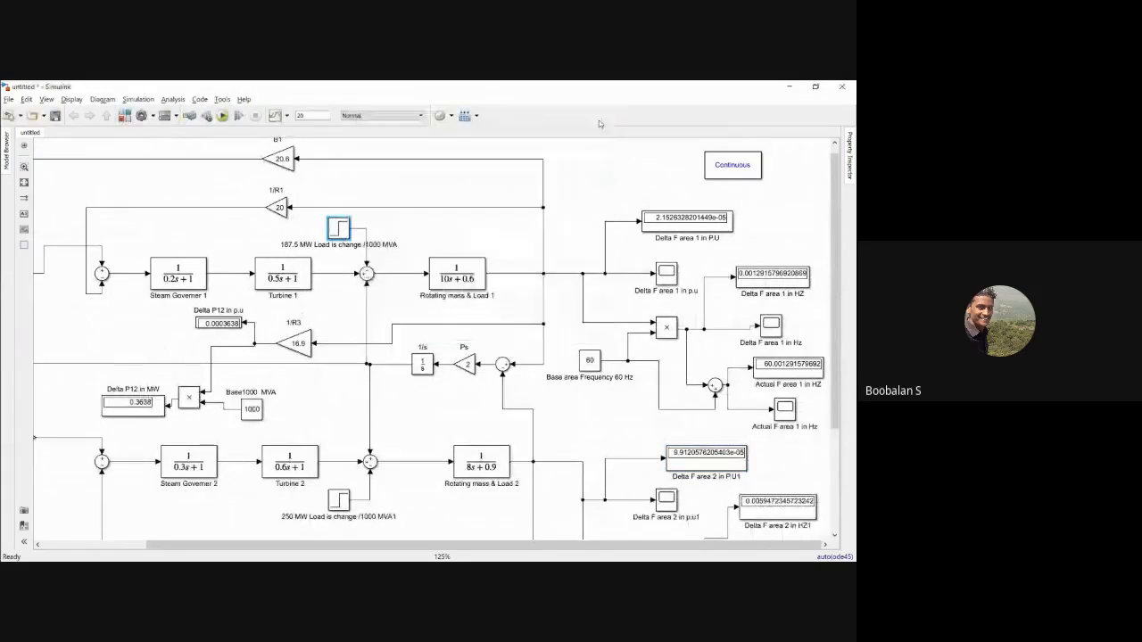
drag(836, 190, 834, 176)
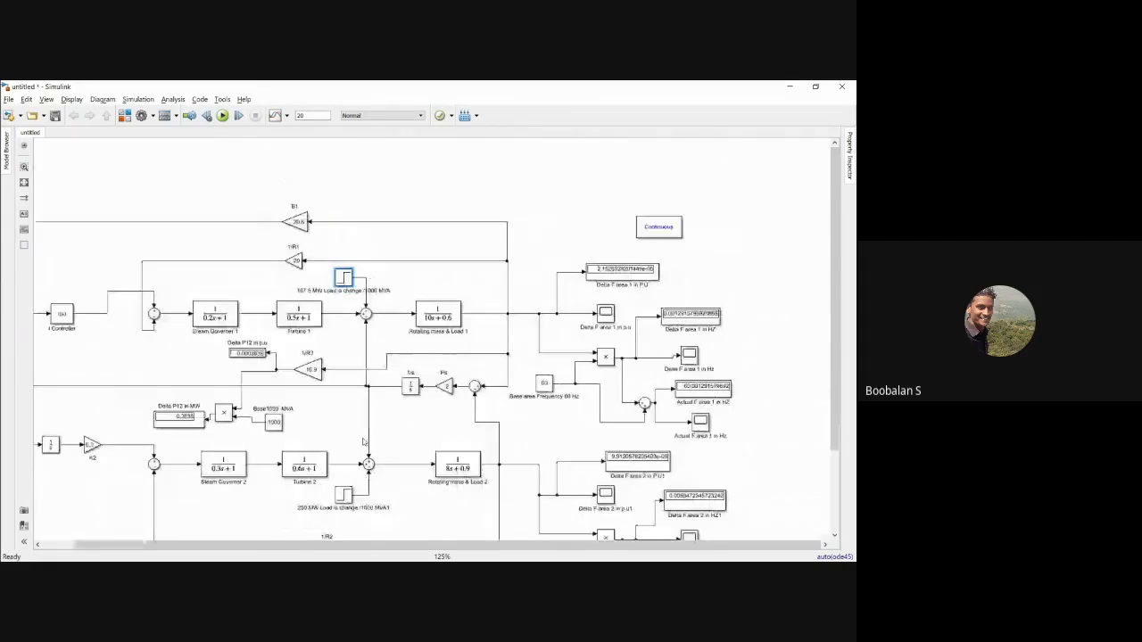
scroll(363, 441, down, 1)
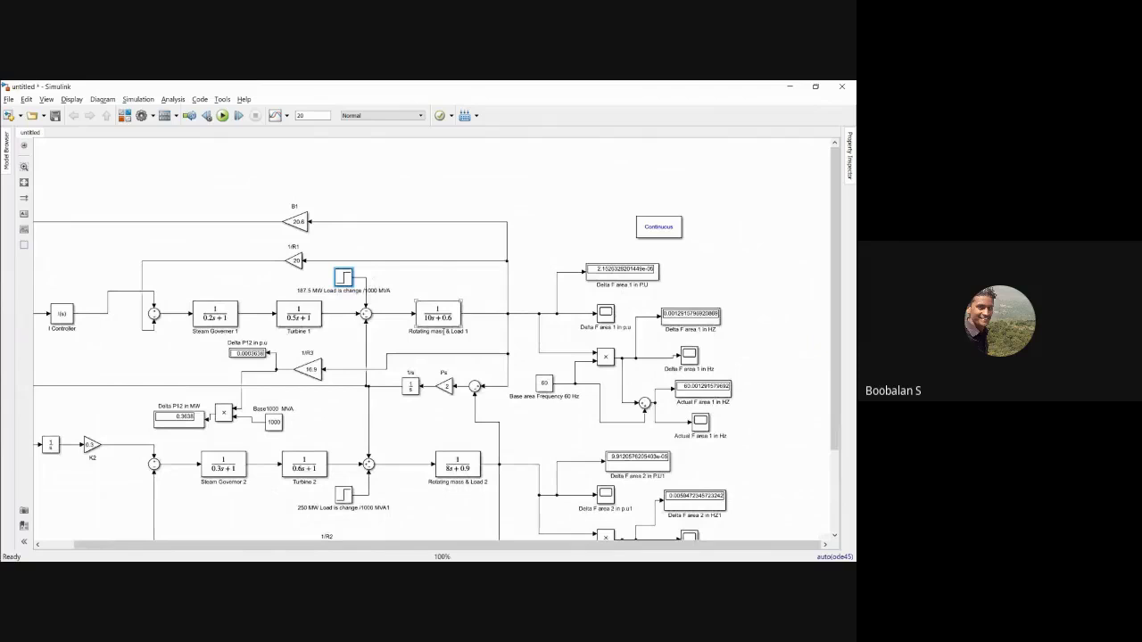
click(331, 417)
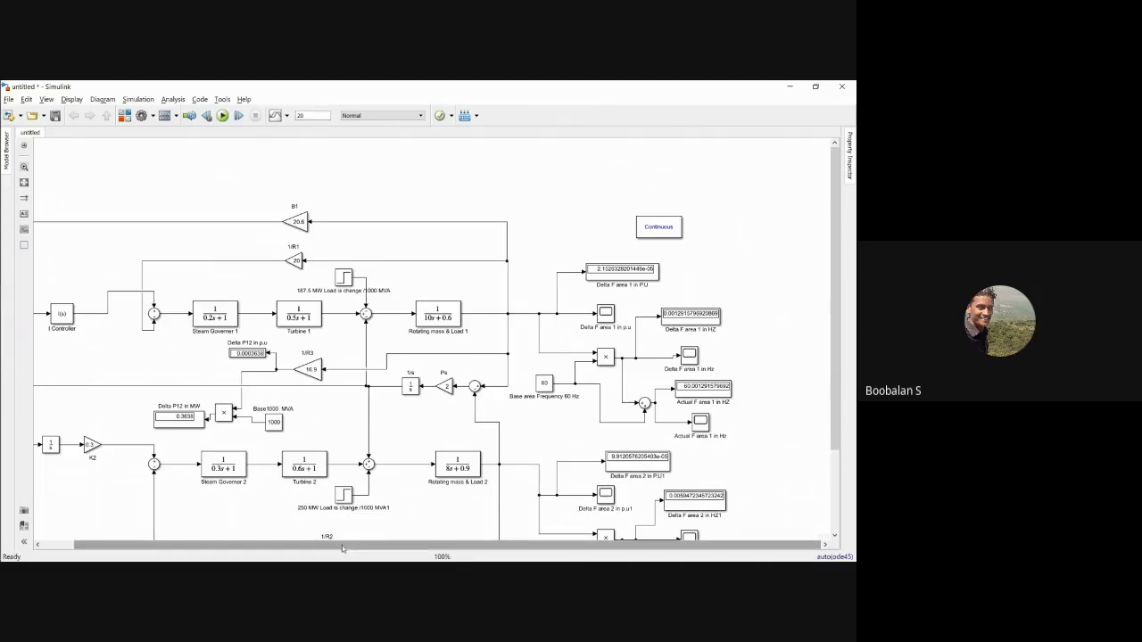
drag(342, 547, 308, 548)
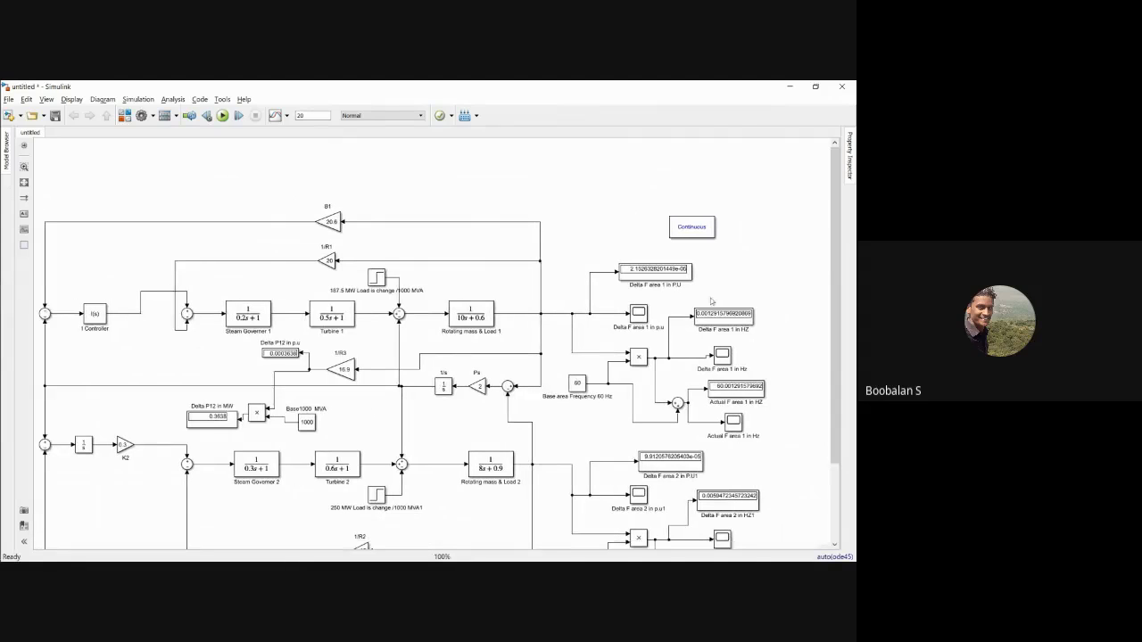
drag(837, 206, 837, 259)
click(376, 434)
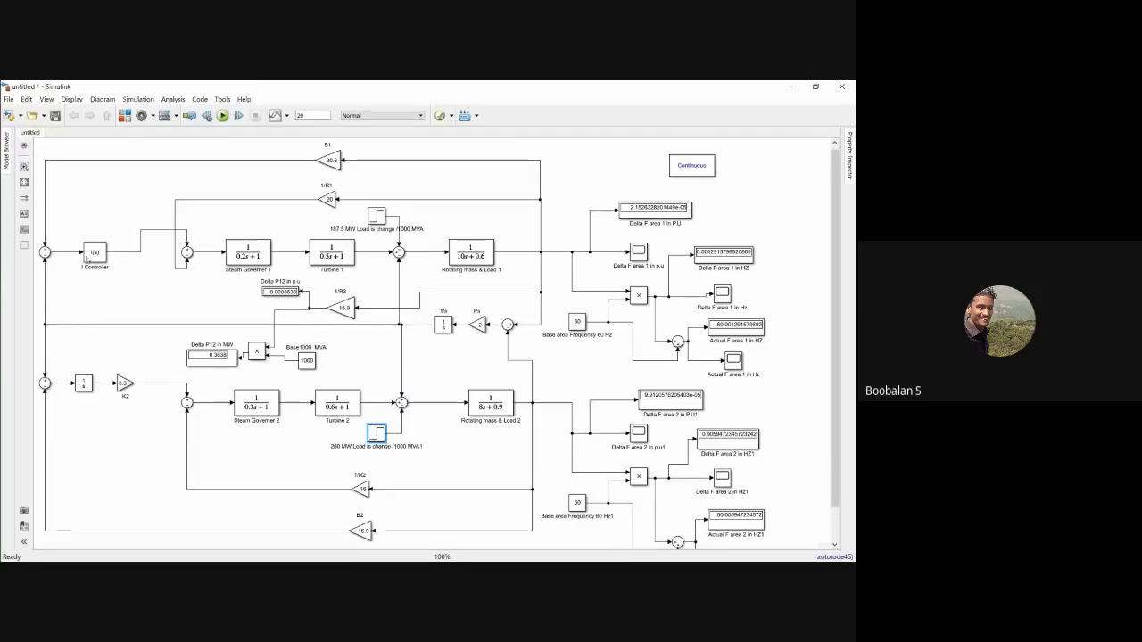
- Compare the area 1 I Controller block with area 2's separate integrator and K2 gain
click(90, 258)
drag(63, 359, 146, 403)
click(86, 354)
drag(69, 358, 134, 394)
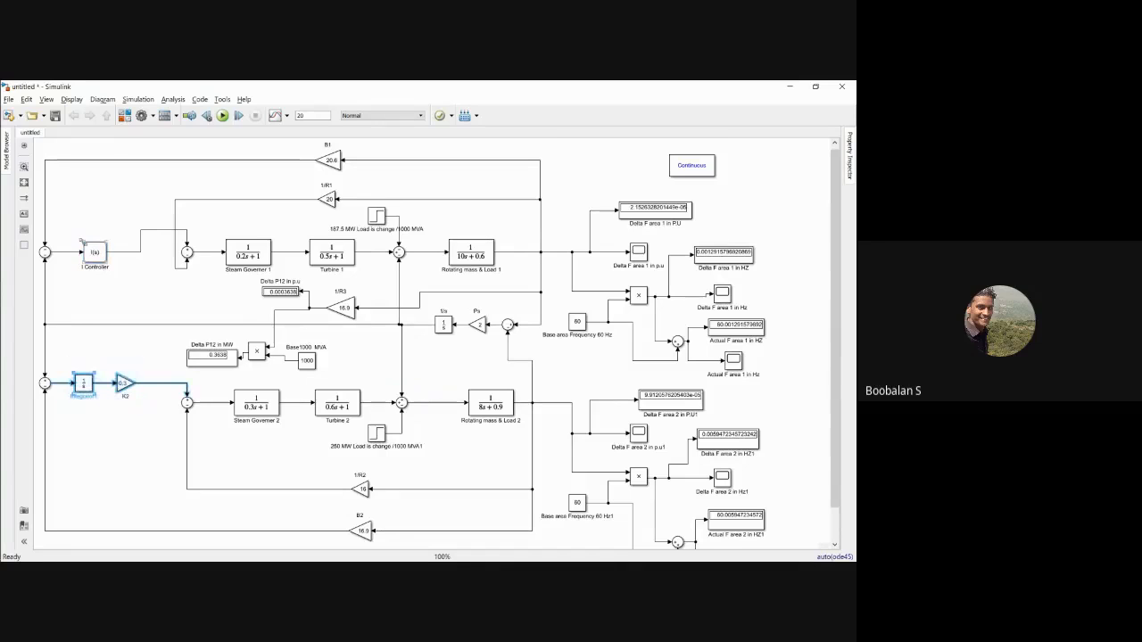
click(93, 253)
drag(68, 224, 125, 276)
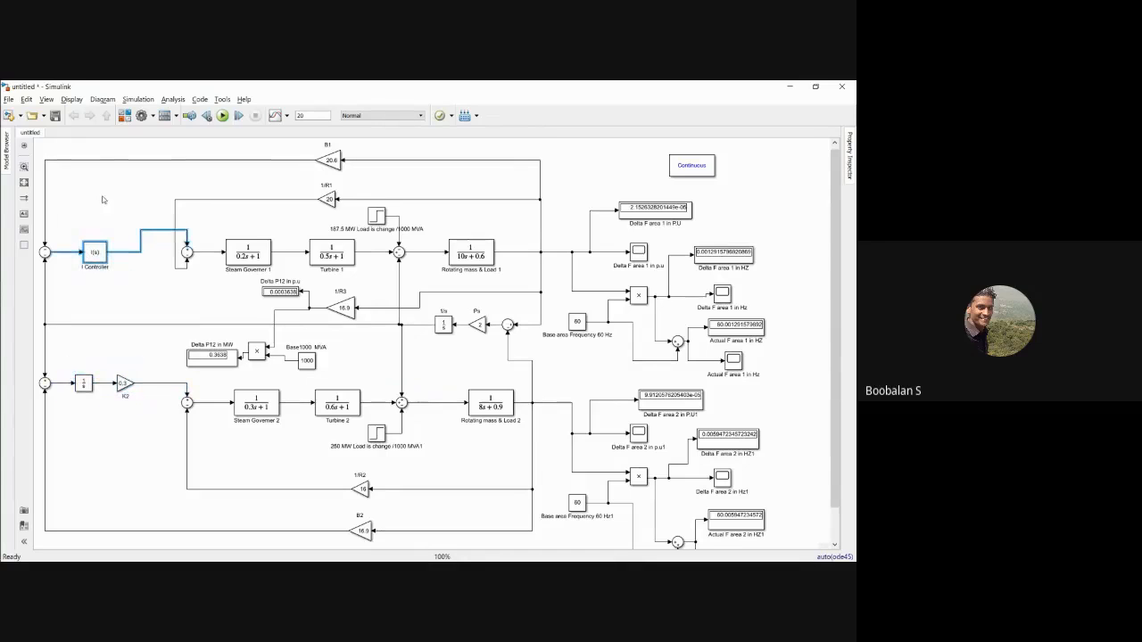
click(102, 196)
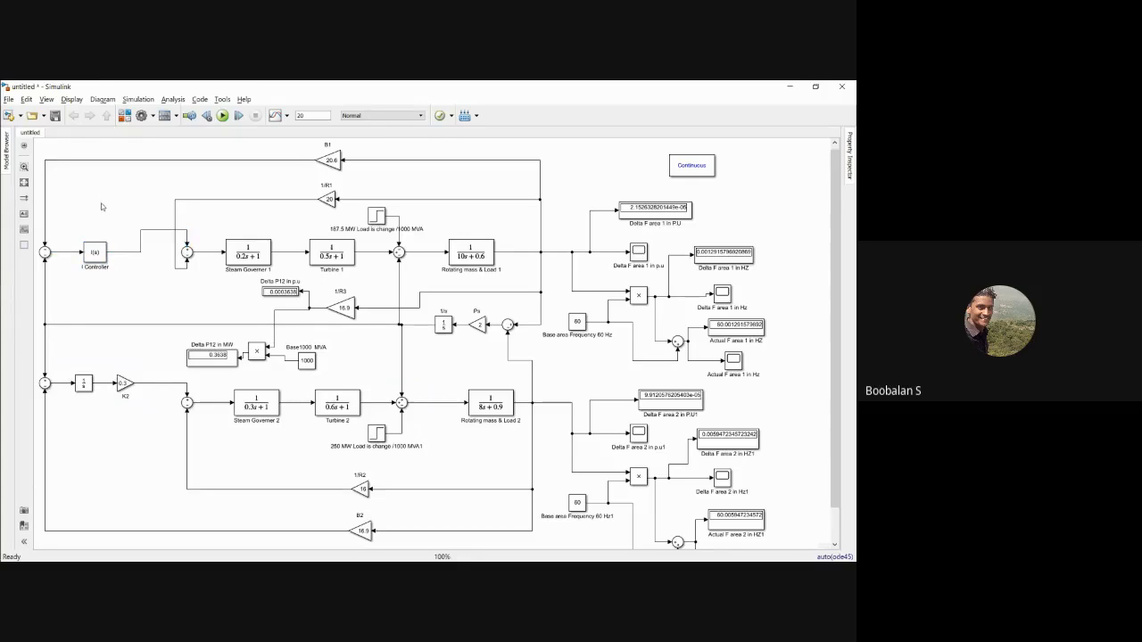
- Examine the tie-line power display, the load steps of both areas and the controllers they act against
click(85, 259)
click(82, 383)
click(268, 290)
click(379, 435)
click(377, 215)
drag(63, 220, 143, 422)
click(92, 251)
drag(64, 356, 151, 412)
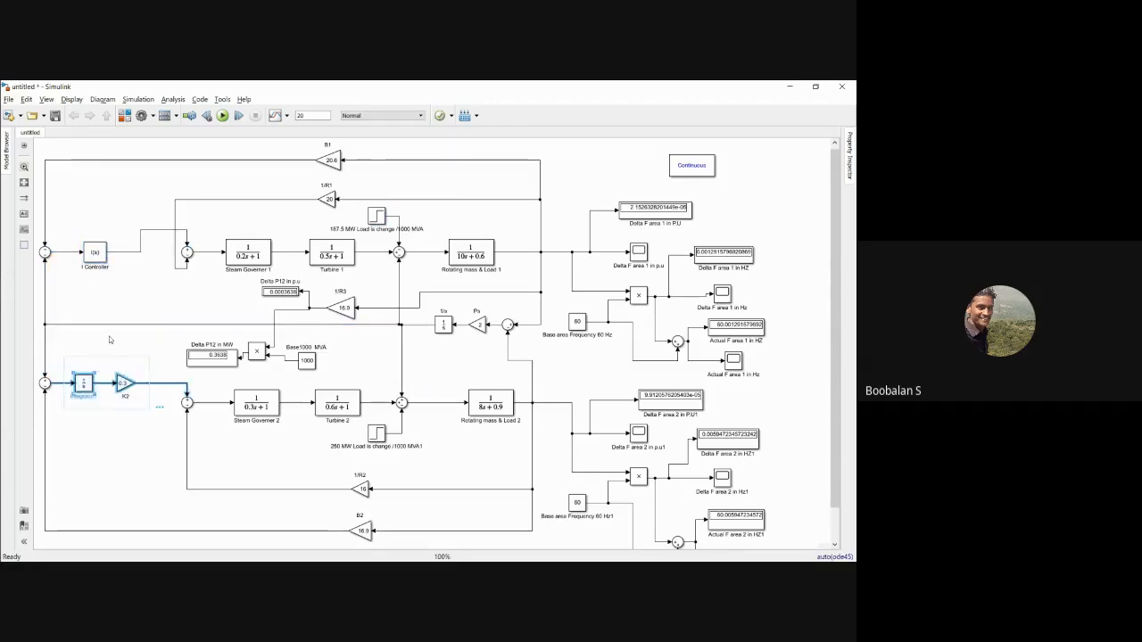
click(110, 339)
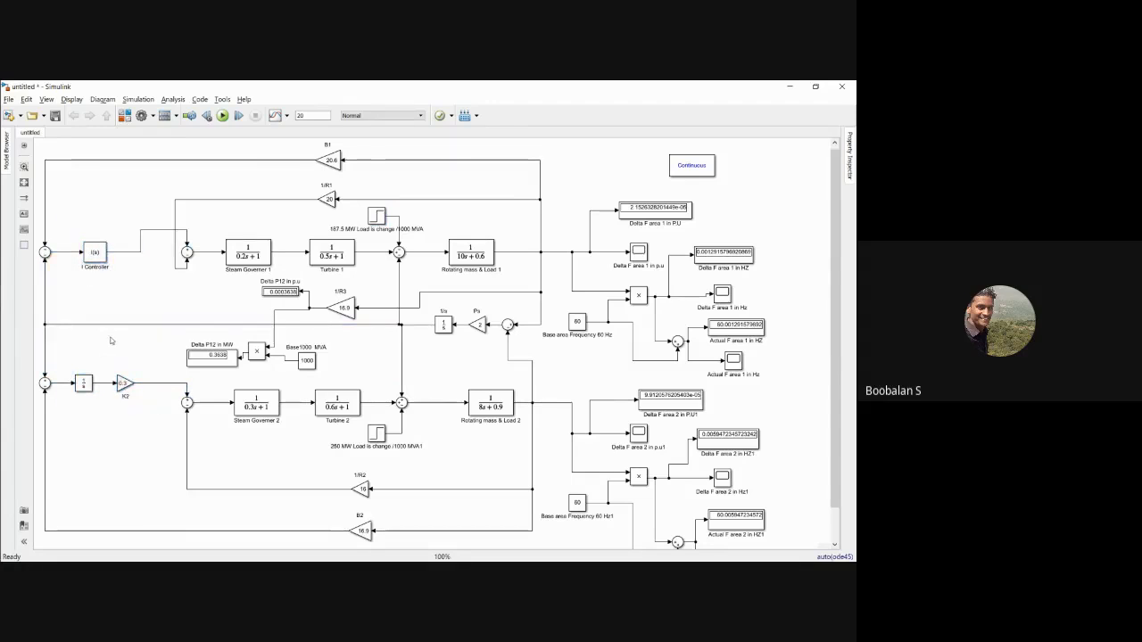
key(ctrl+s)
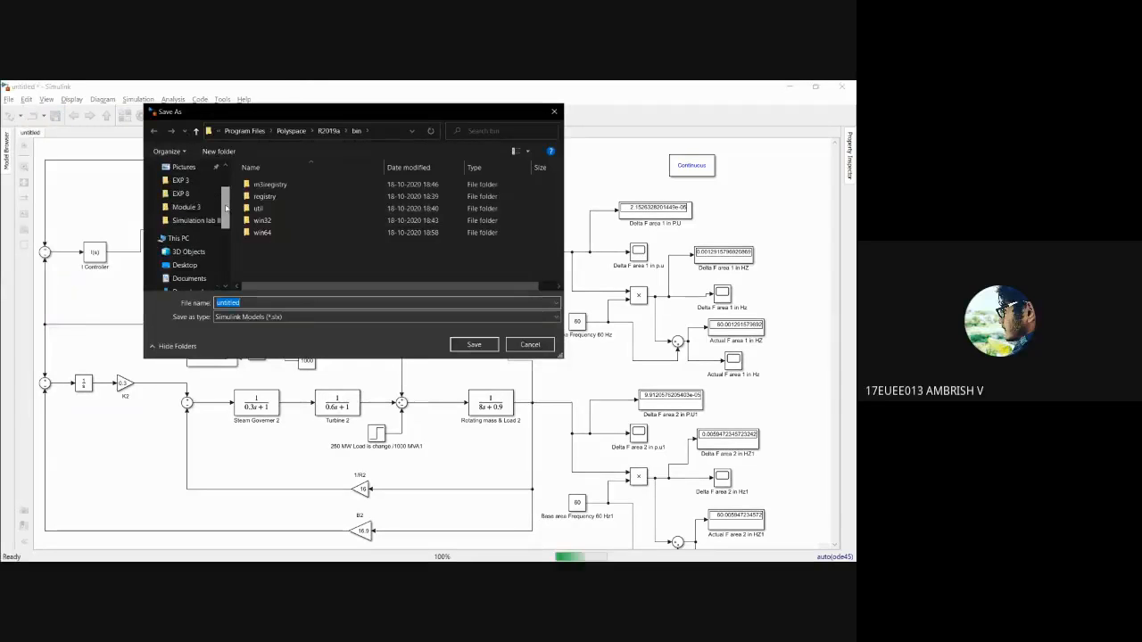
click(554, 112)
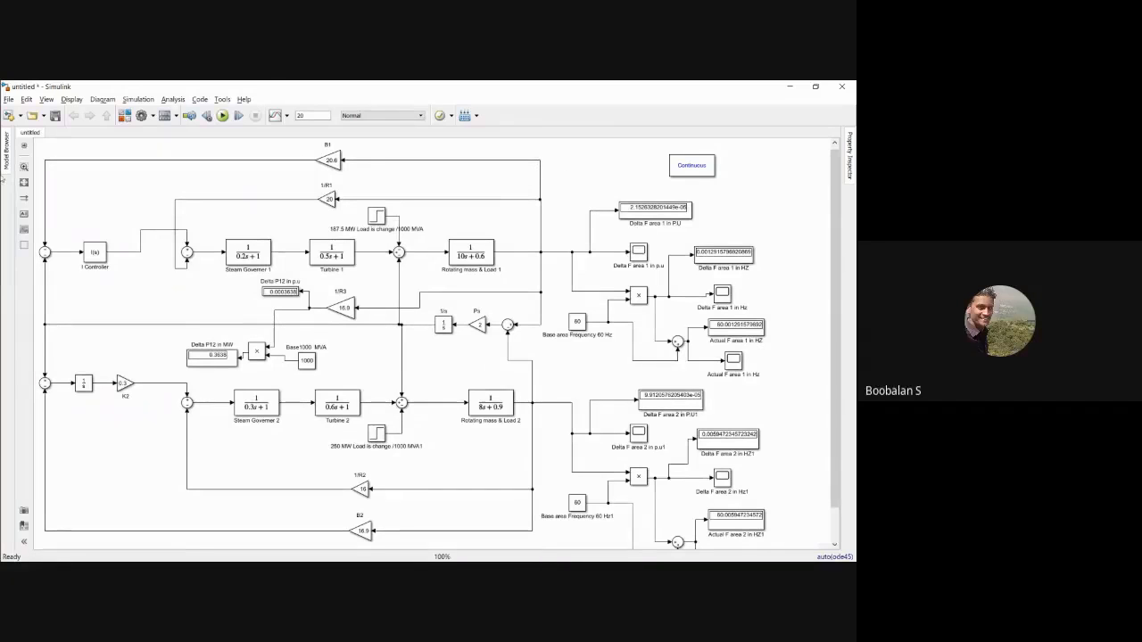
- Switch to the Simulation lab II Syllabus PDF in Adobe Acrobat and review its course title, outcomes and contents
mouse_move(16, 186)
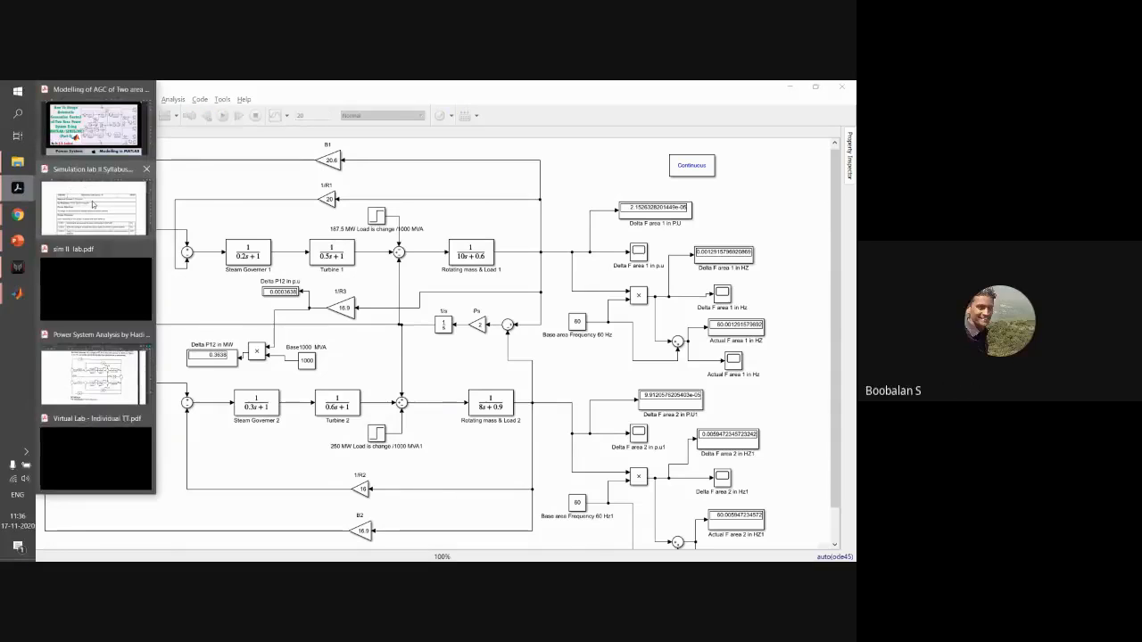
click(90, 205)
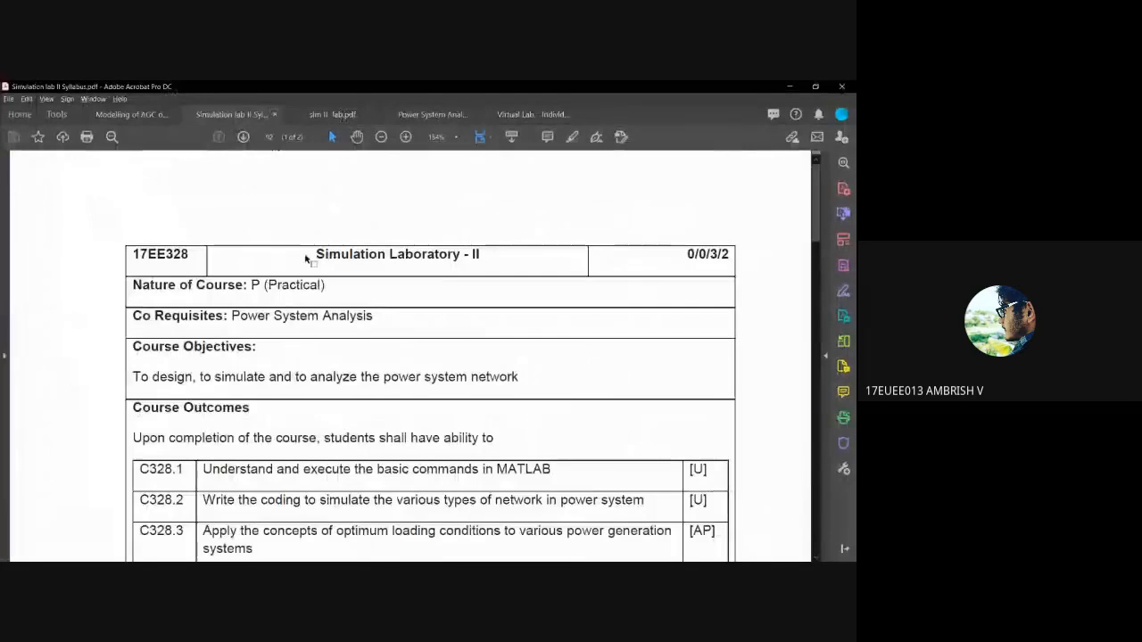
scroll(306, 254, down, 5)
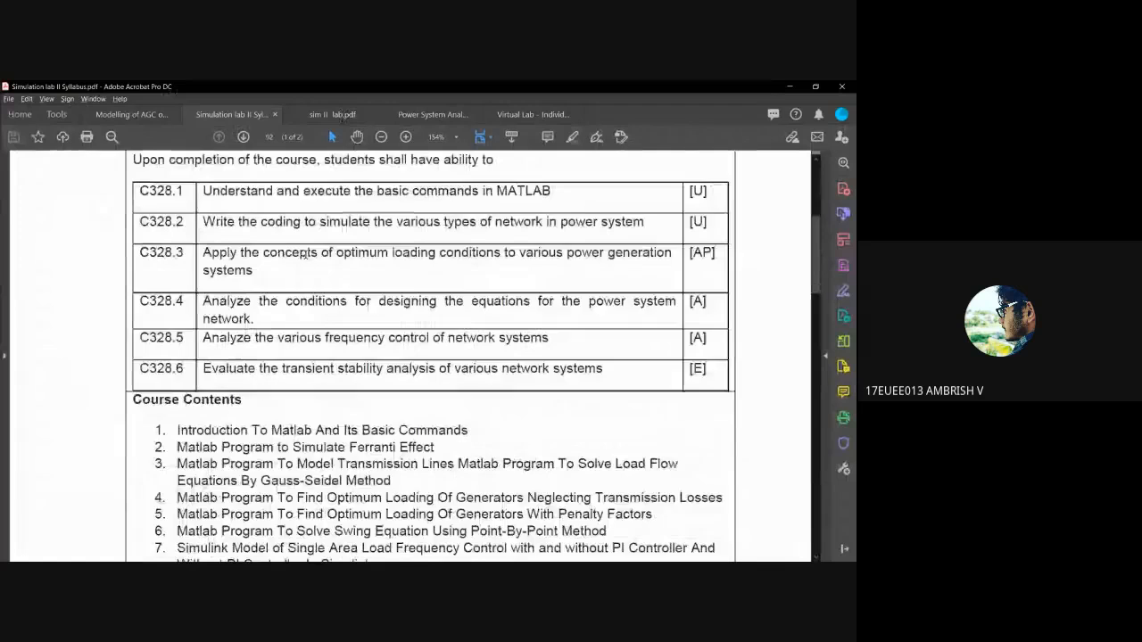
scroll(306, 255, up, 5)
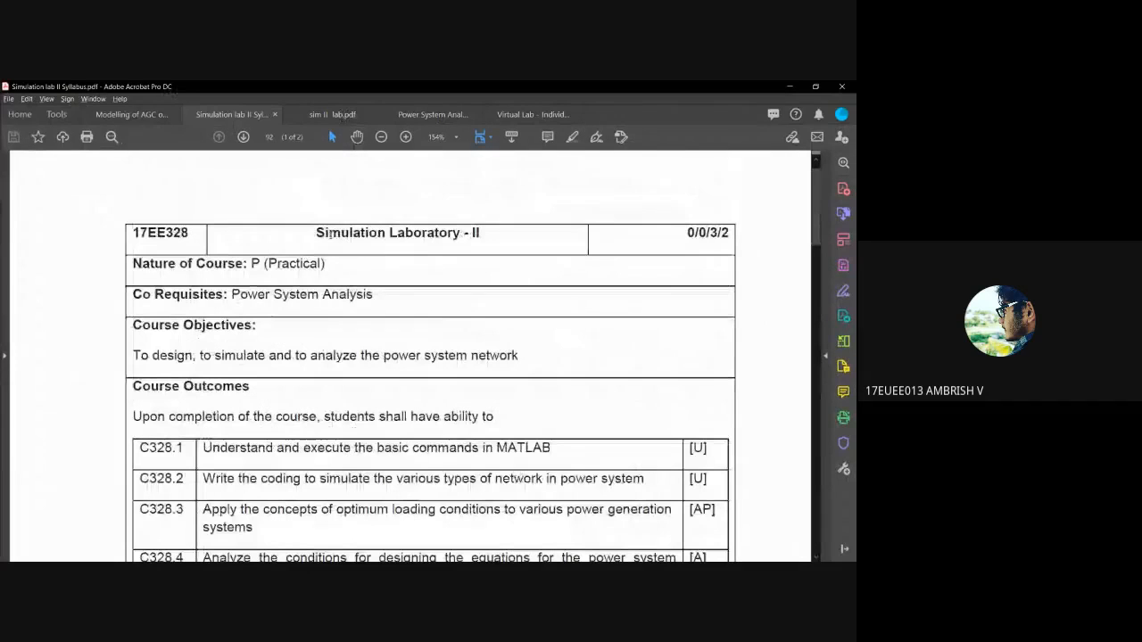
drag(330, 233, 497, 229)
scroll(301, 262, down, 3)
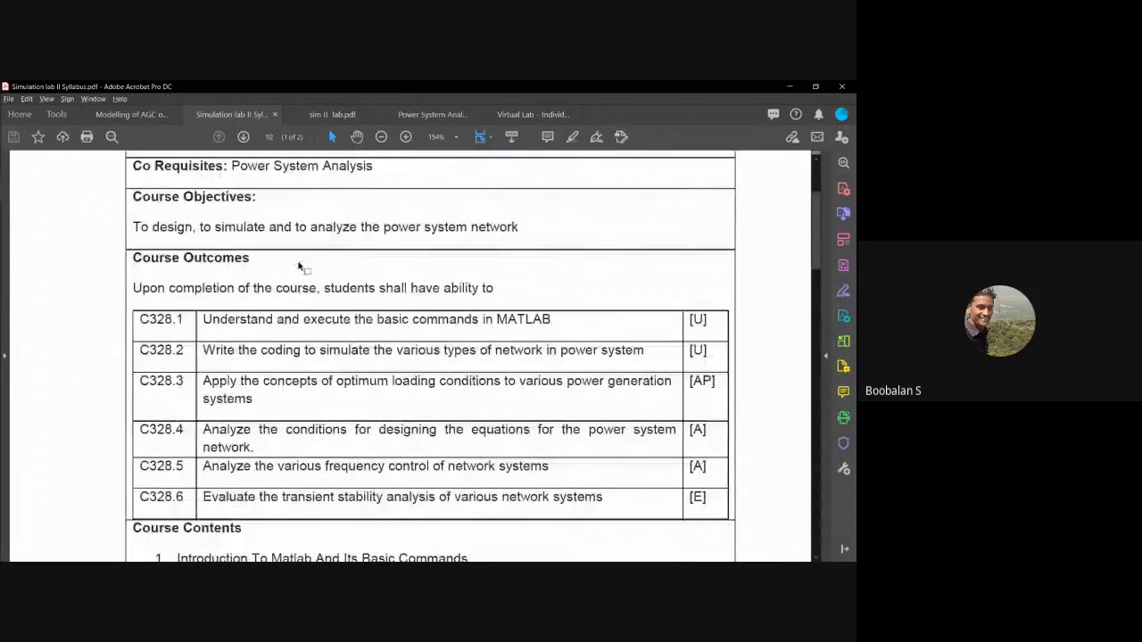
scroll(300, 265, up, 3)
click(252, 263)
drag(319, 234, 439, 233)
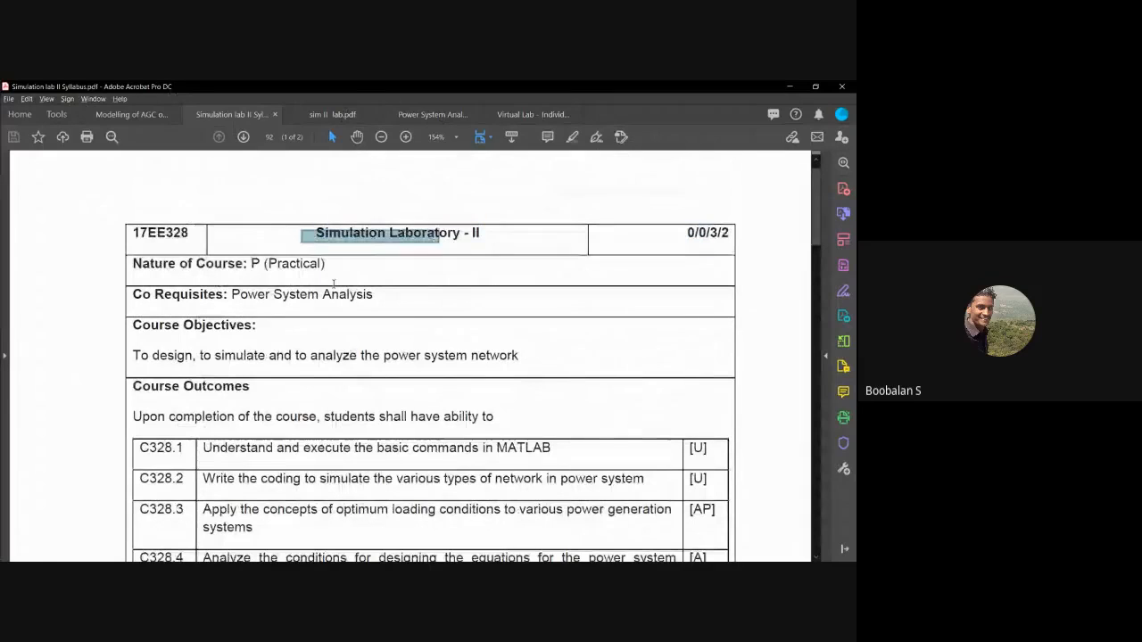
scroll(333, 283, down, 8)
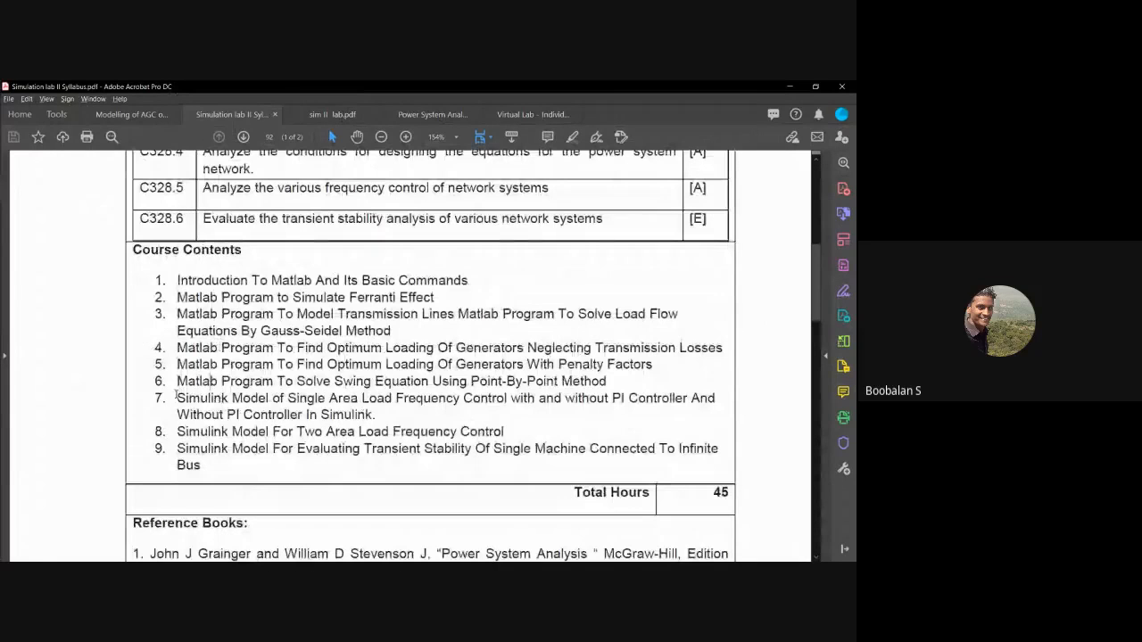
- Read syllabus experiments 7 and 8 on single-area and two-area load frequency control
drag(177, 398, 687, 399)
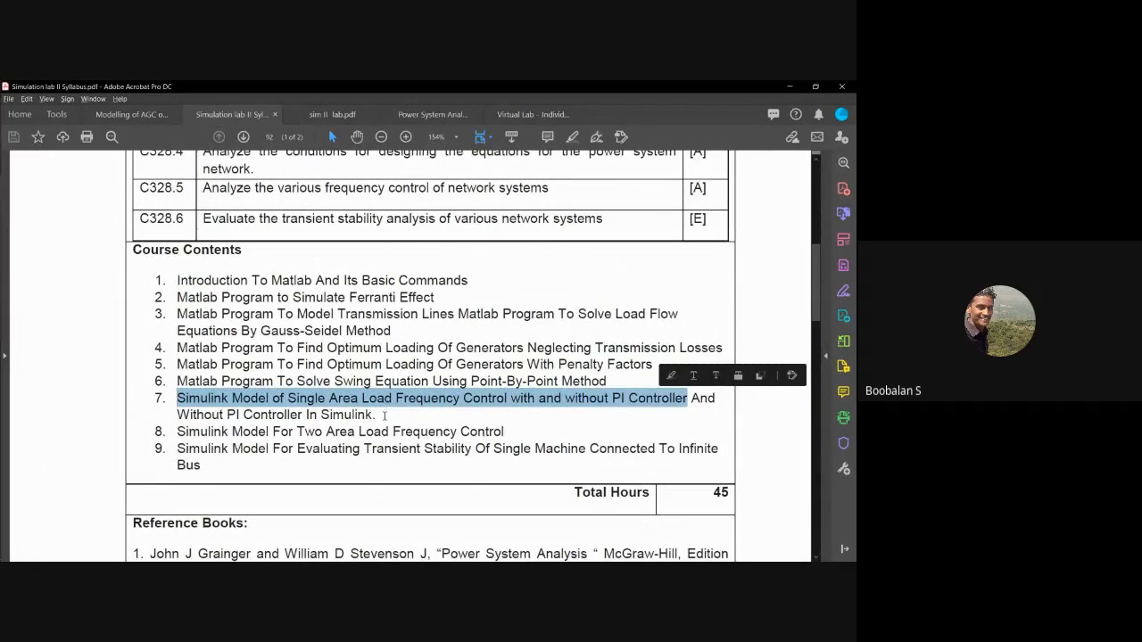
mouse_move(388, 432)
mouse_down()
mouse_move(325, 415)
mouse_move(181, 412)
mouse_move(182, 397)
mouse_move(326, 399)
mouse_move(375, 416)
mouse_up()
click(422, 415)
drag(178, 432, 311, 436)
mouse_move(297, 433)
mouse_down()
mouse_move(504, 433)
mouse_move(176, 433)
mouse_move(500, 431)
mouse_move(298, 432)
mouse_up()
click(355, 415)
click(190, 413)
click(509, 431)
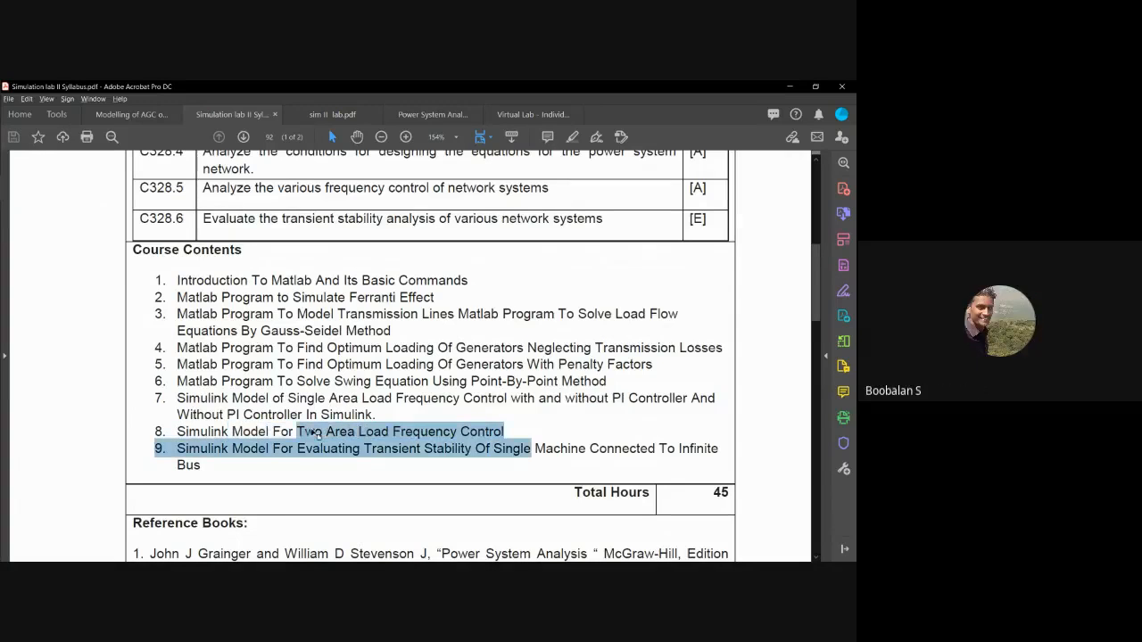
click(297, 432)
- Return to the Simulink model and compare the governor, turbine and rotating mass chains of both areas
key(alt+Tab)
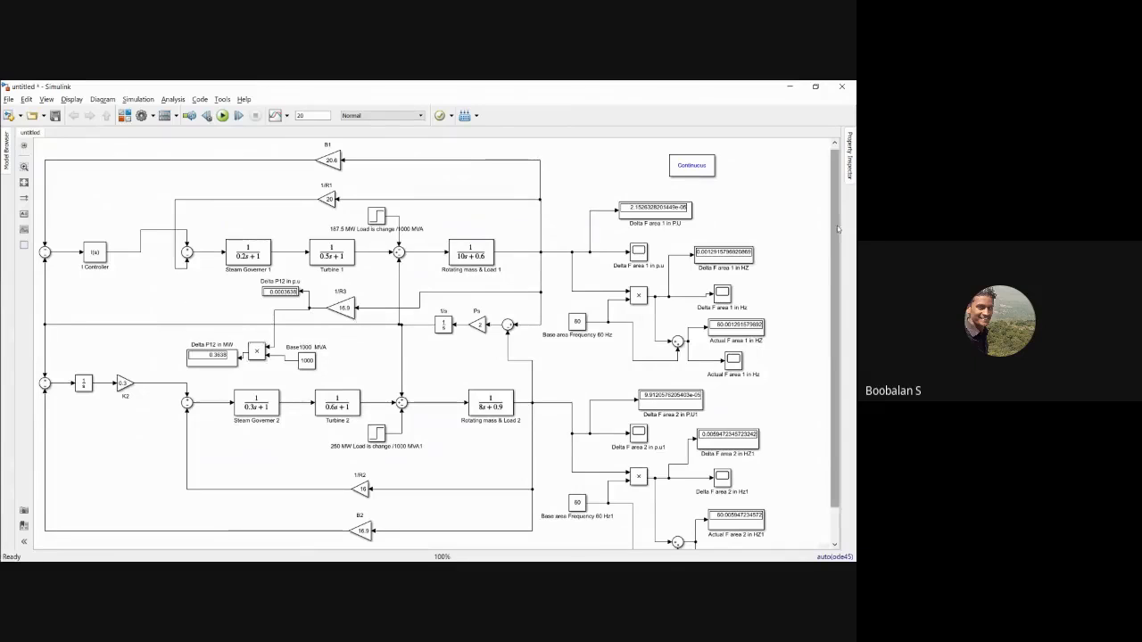
drag(835, 236, 837, 287)
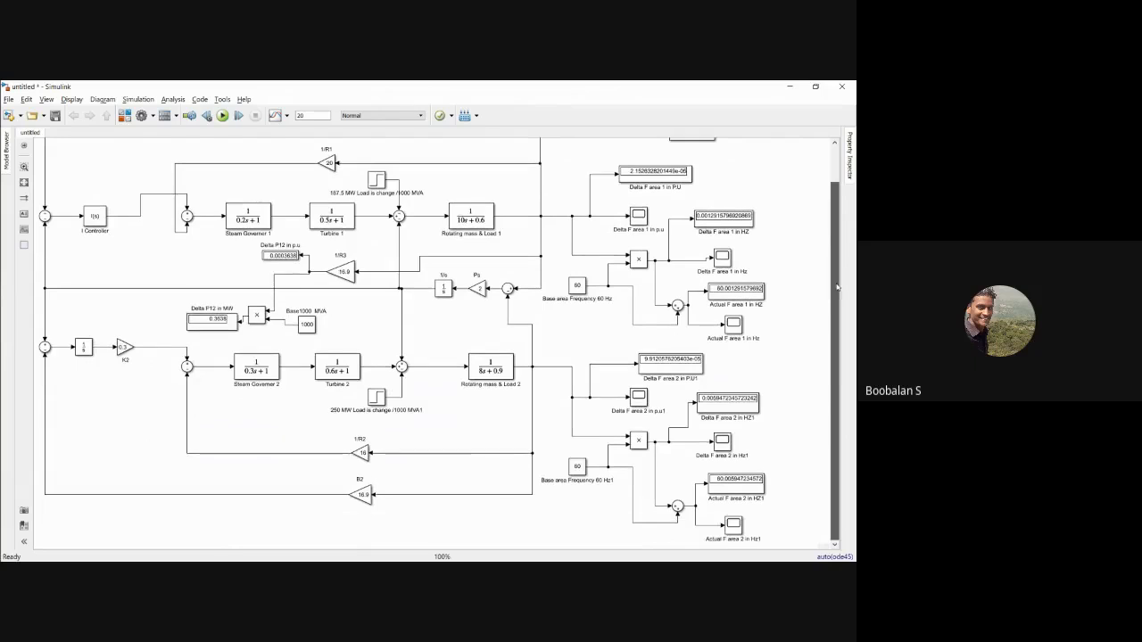
scroll(461, 339, up, 1)
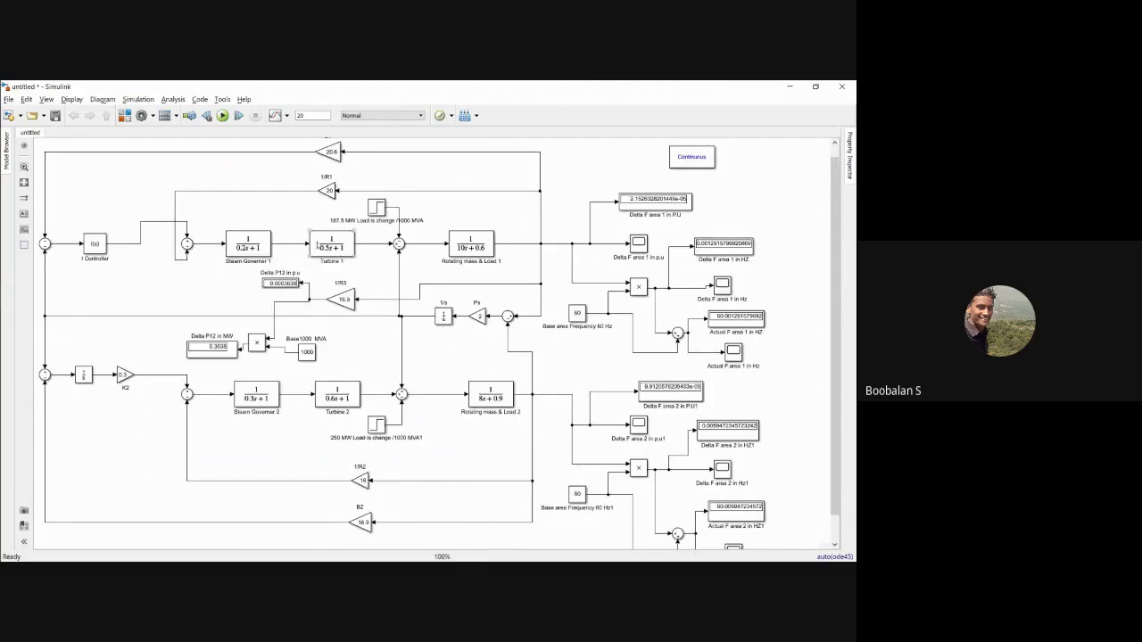
drag(198, 217, 500, 284)
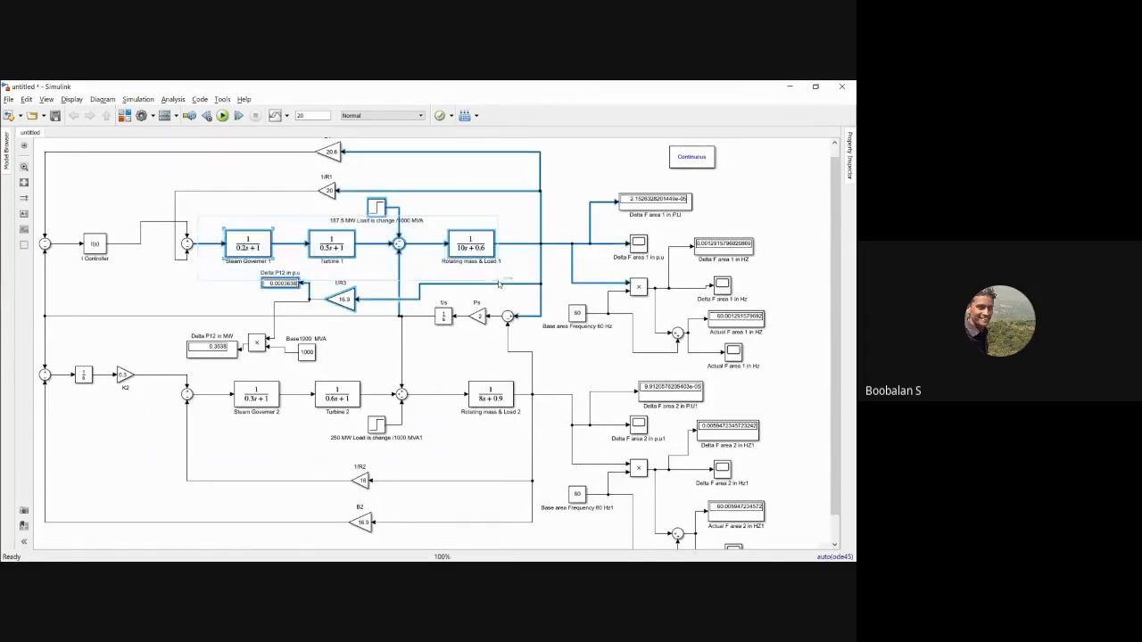
click(238, 384)
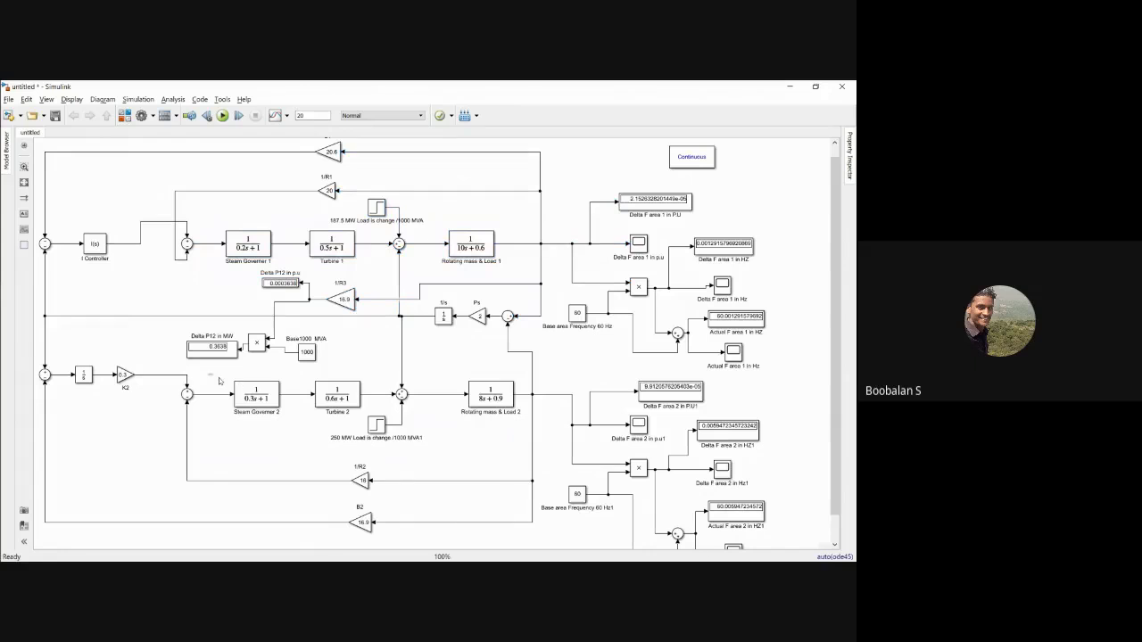
drag(207, 374, 533, 435)
click(411, 352)
- Review how the I Controller in area 1 corresponds to the integrator and K2 pair in area 2
drag(64, 216, 184, 280)
click(62, 345)
drag(62, 339, 156, 410)
click(89, 305)
drag(73, 212, 144, 279)
drag(60, 346, 145, 389)
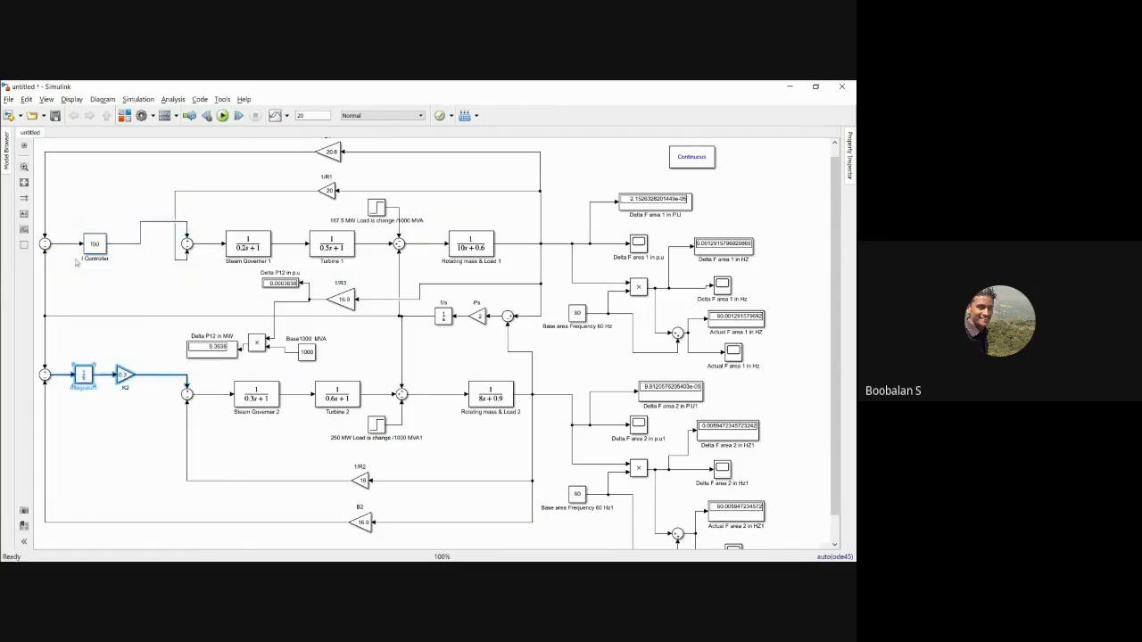
drag(71, 220, 140, 269)
drag(64, 352, 140, 392)
click(169, 331)
- Examine where the 187.5 MW and 250 MW load steps enter each area, relative to the two controllers
click(373, 210)
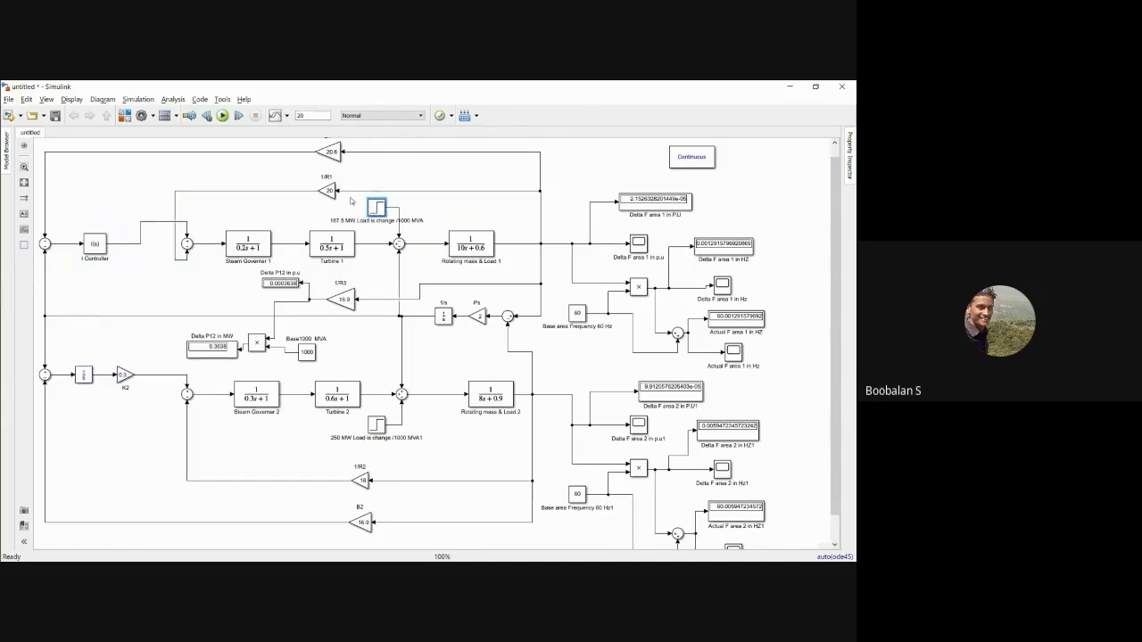
drag(350, 199, 440, 270)
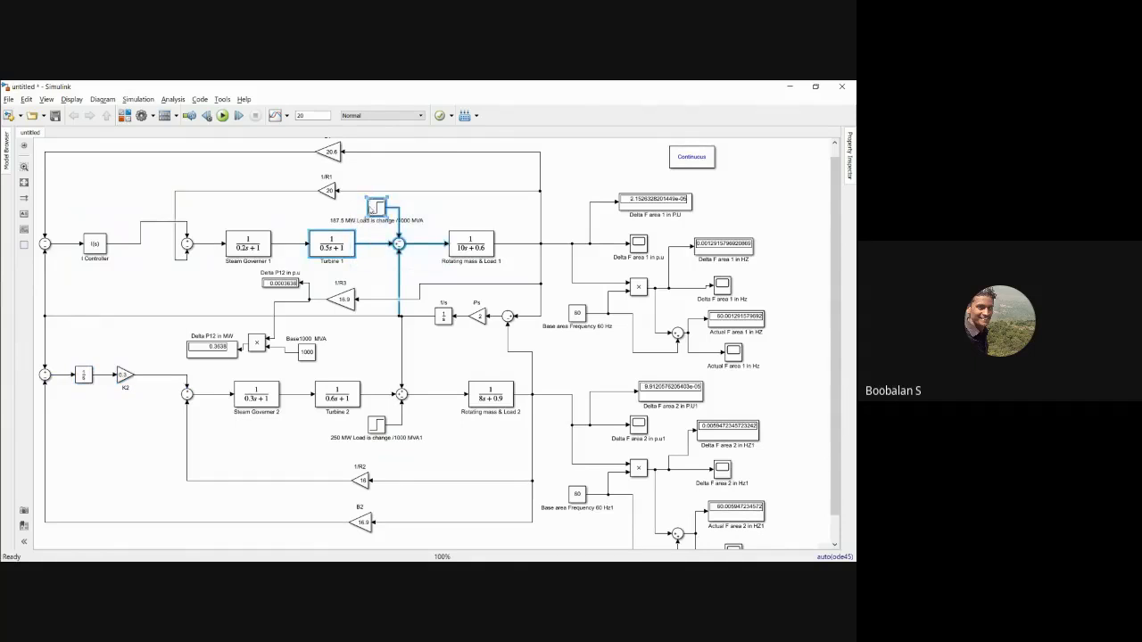
click(434, 200)
click(373, 209)
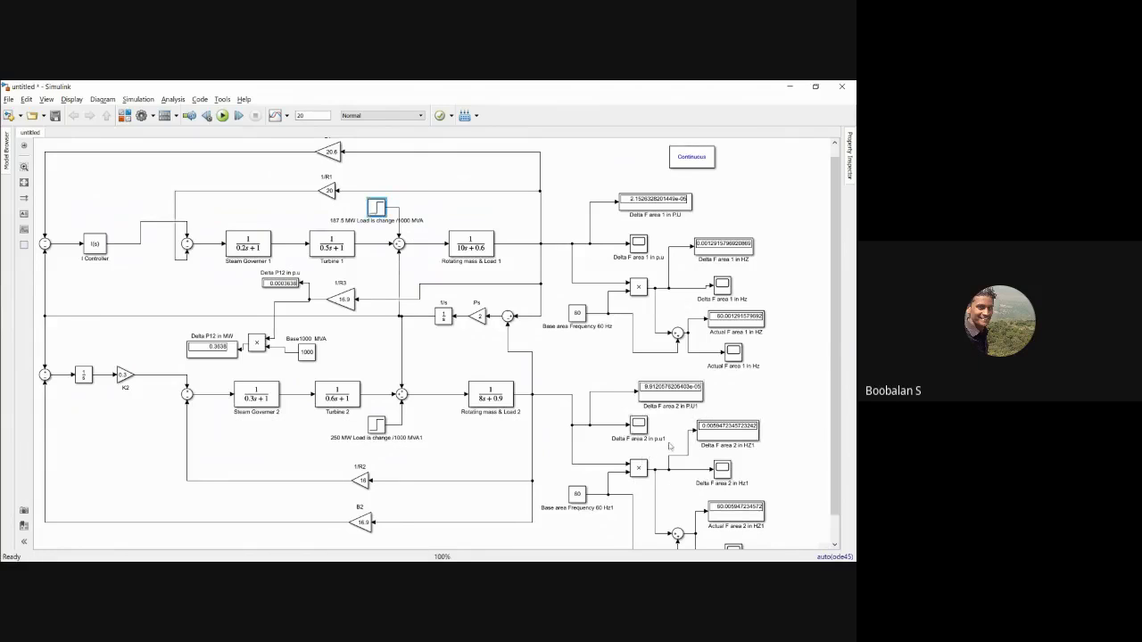
drag(64, 351, 148, 408)
drag(65, 205, 120, 263)
click(100, 300)
drag(339, 357, 447, 440)
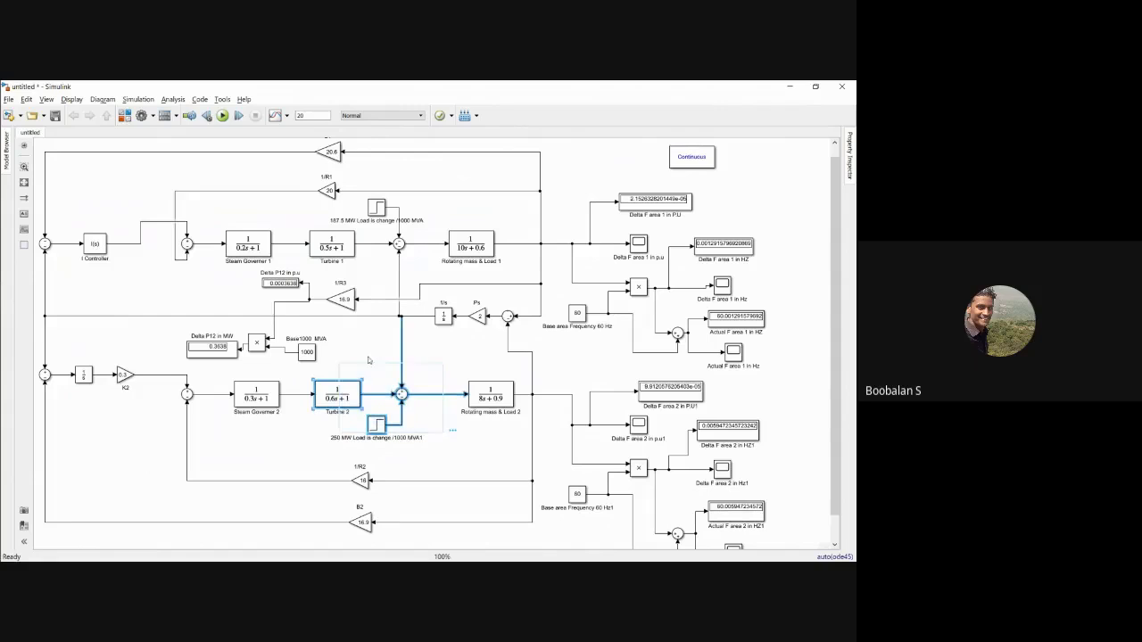
click(364, 352)
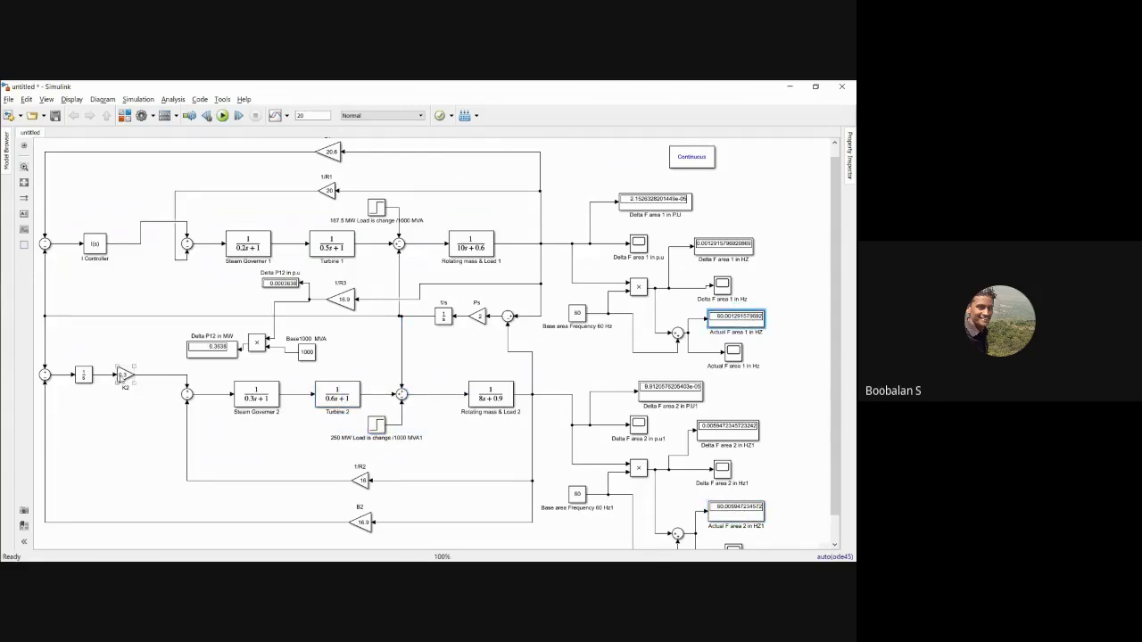
- Check the K2 gain and the I Controller's integral parameter, closing both blocks' parameters without changes
double_click(123, 374)
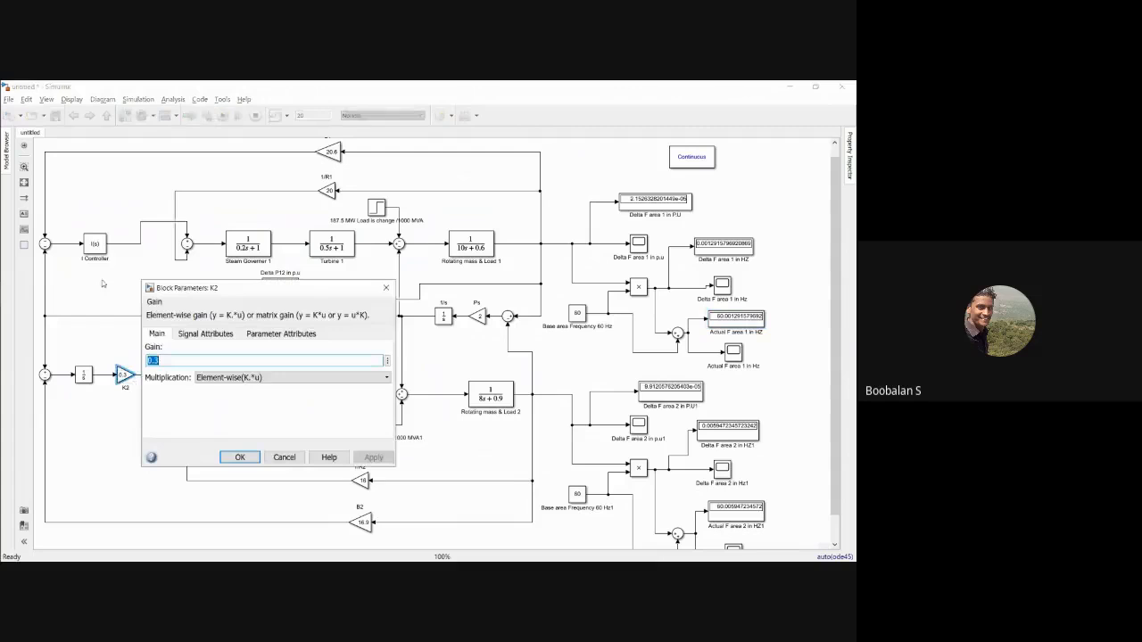
click(237, 455)
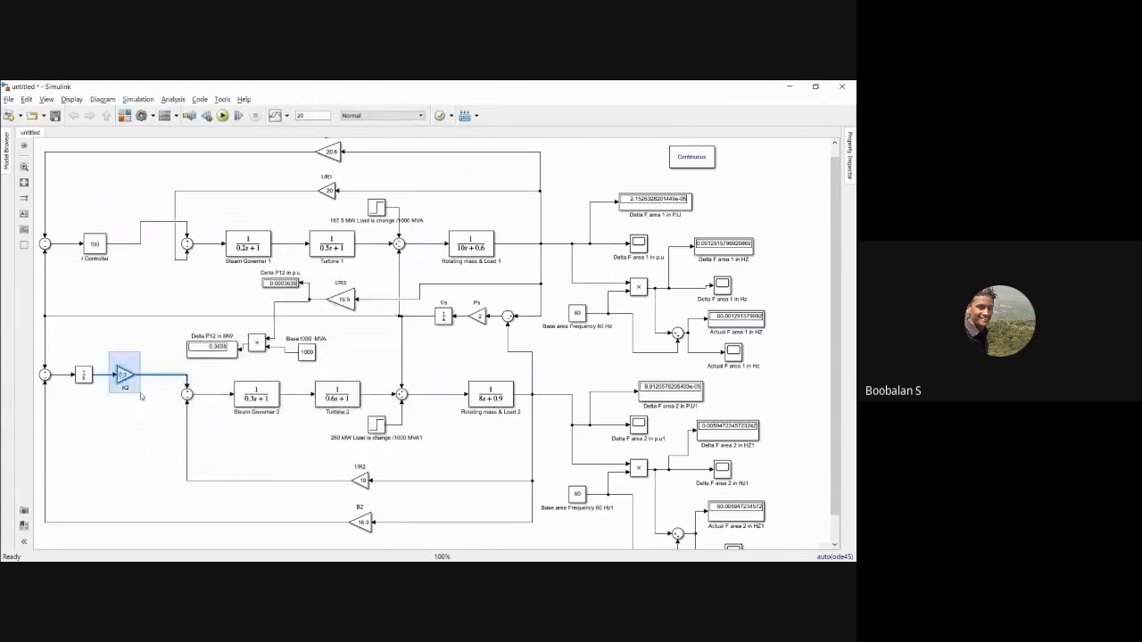
click(91, 334)
click(93, 243)
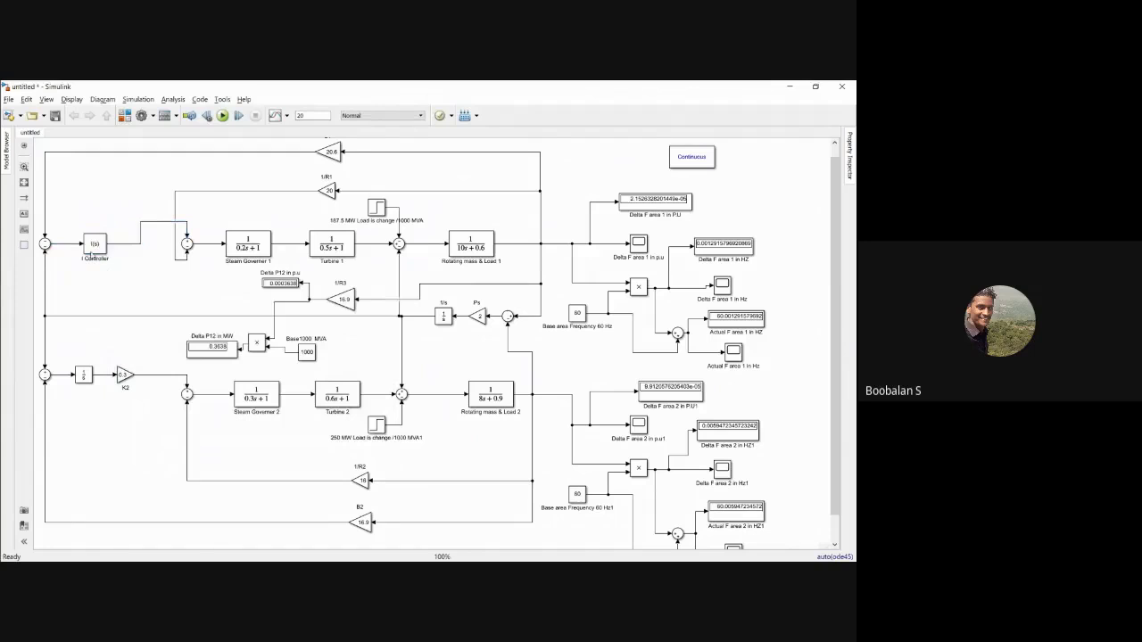
key(Return)
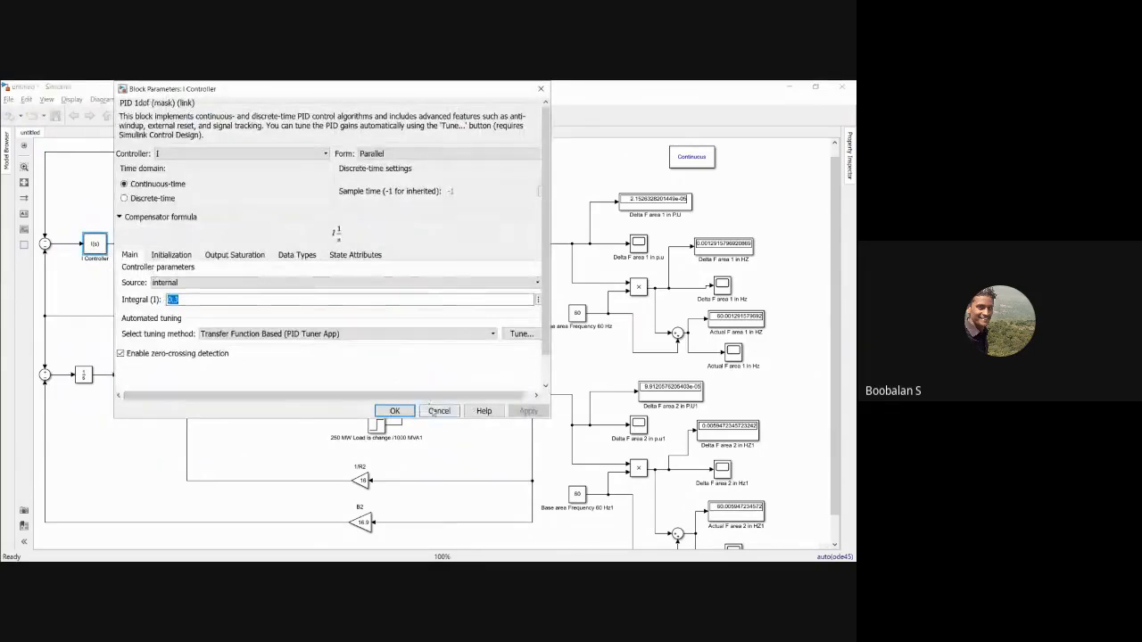
click(395, 411)
double_click(125, 375)
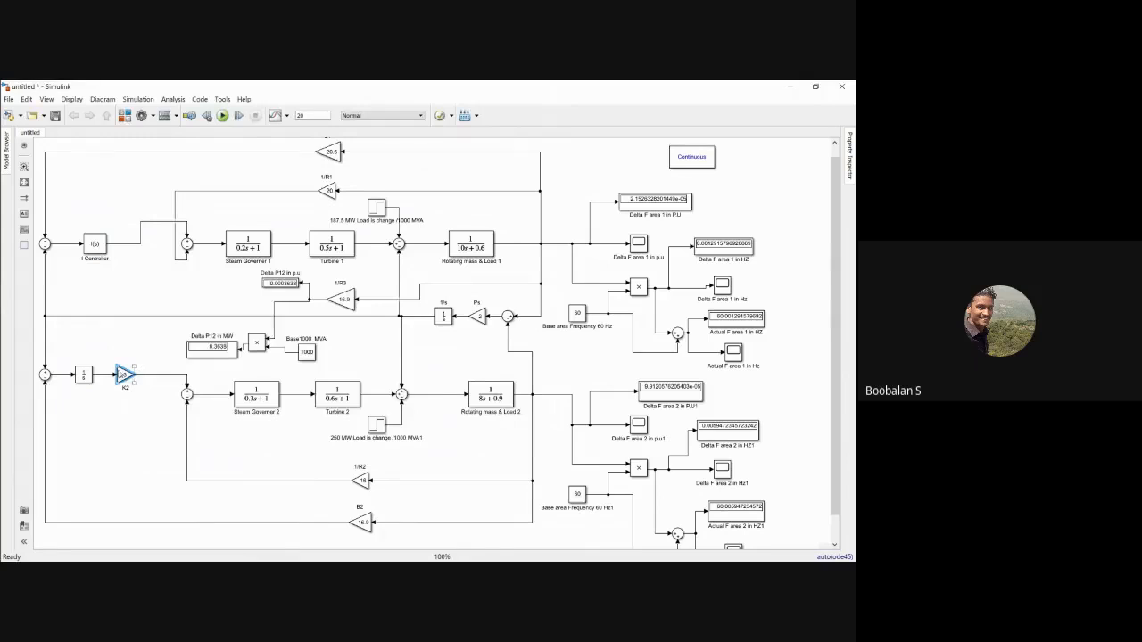
- Examine the frequency displays of both areas alongside the controllers that regulate them
click(725, 506)
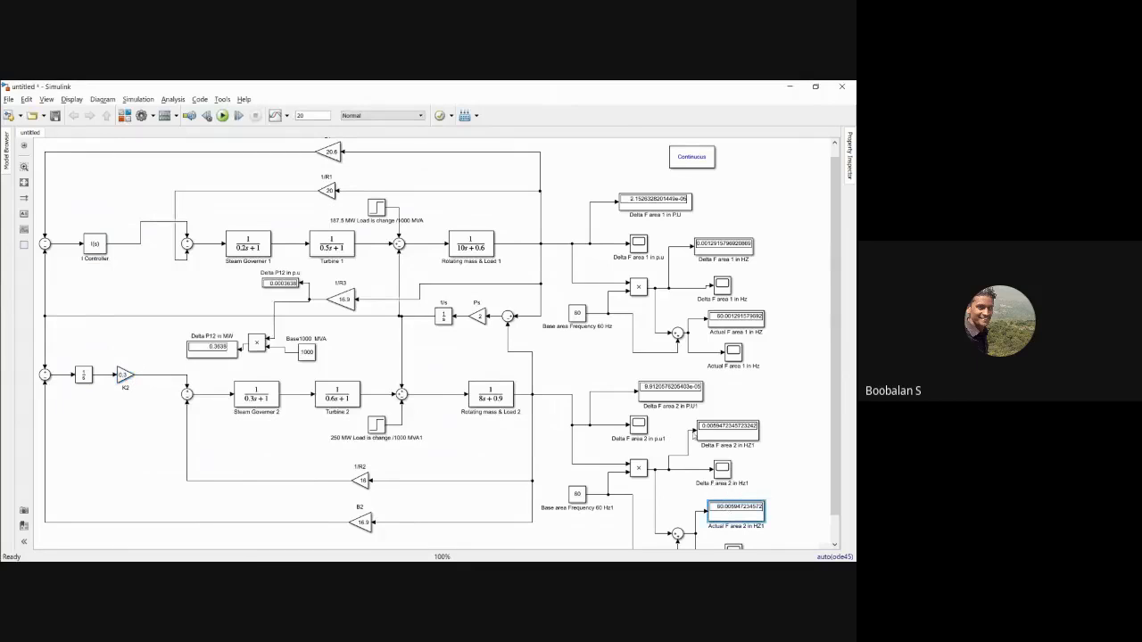
click(735, 323)
click(727, 249)
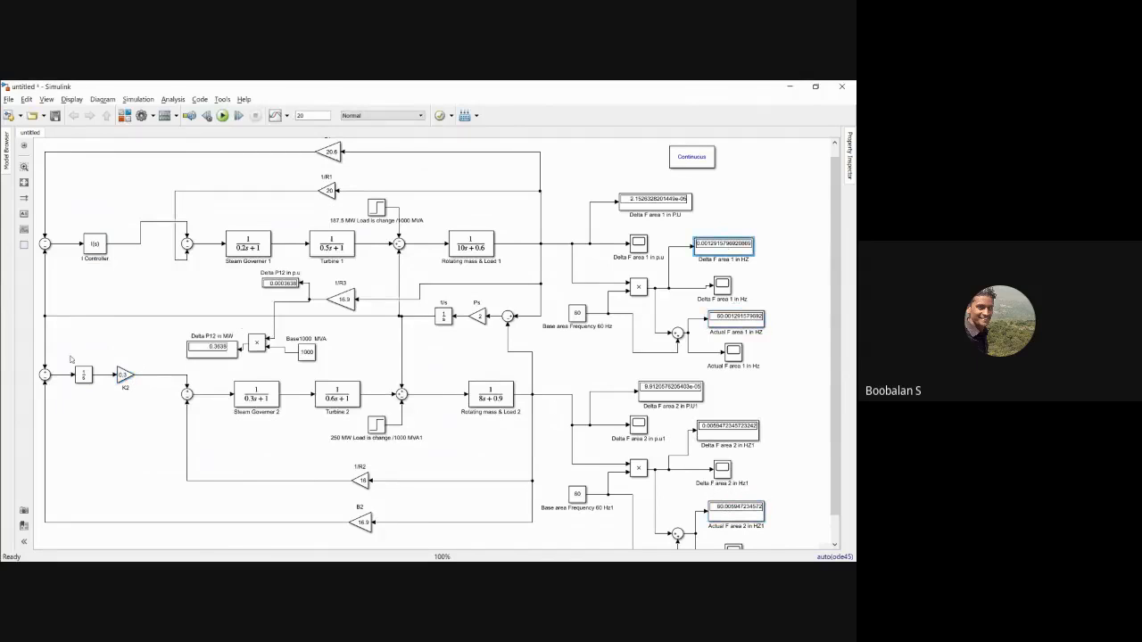
drag(61, 344, 150, 405)
drag(71, 218, 110, 259)
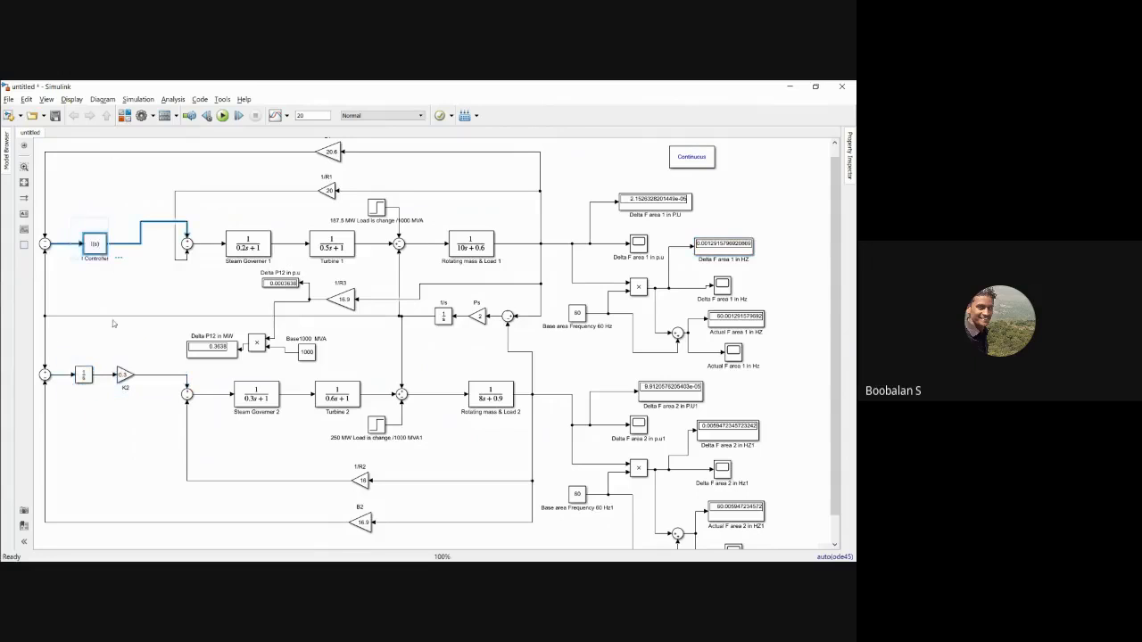
- Compare area 1's single I Controller block with area 2's separate integrator and K2 gain pair
drag(61, 214, 118, 267)
drag(72, 343, 164, 410)
click(72, 328)
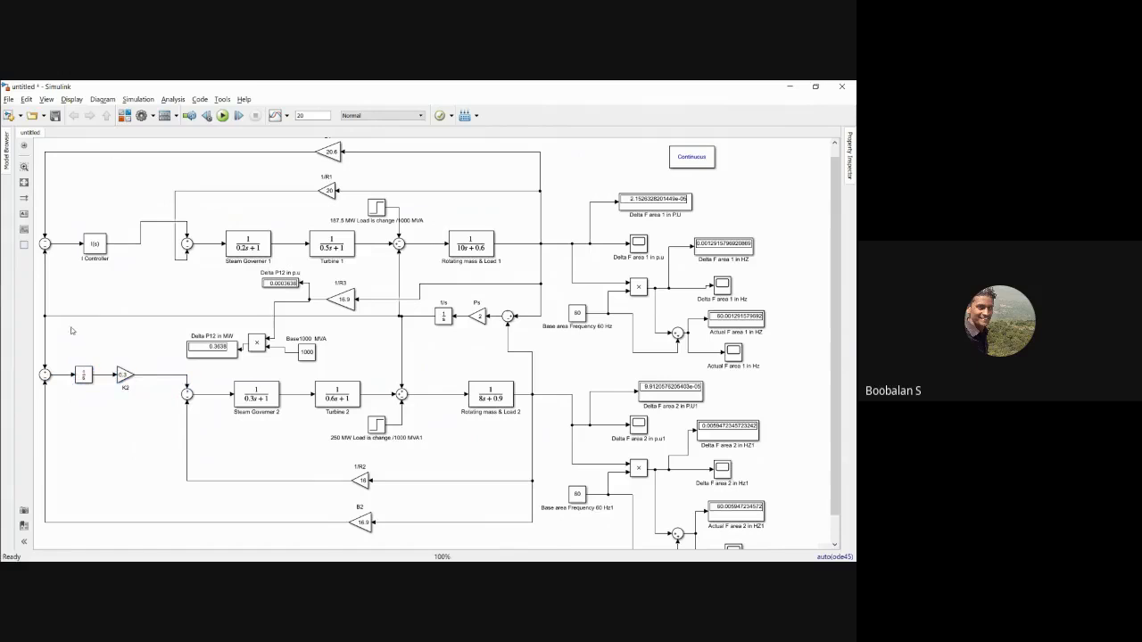
drag(74, 236, 151, 403)
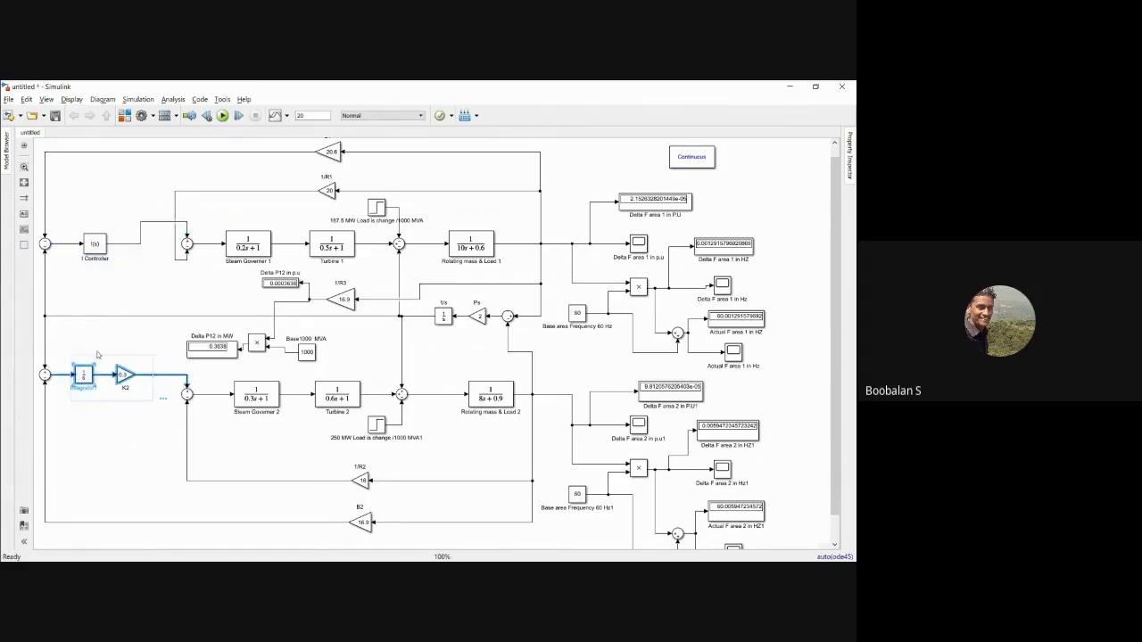
click(97, 343)
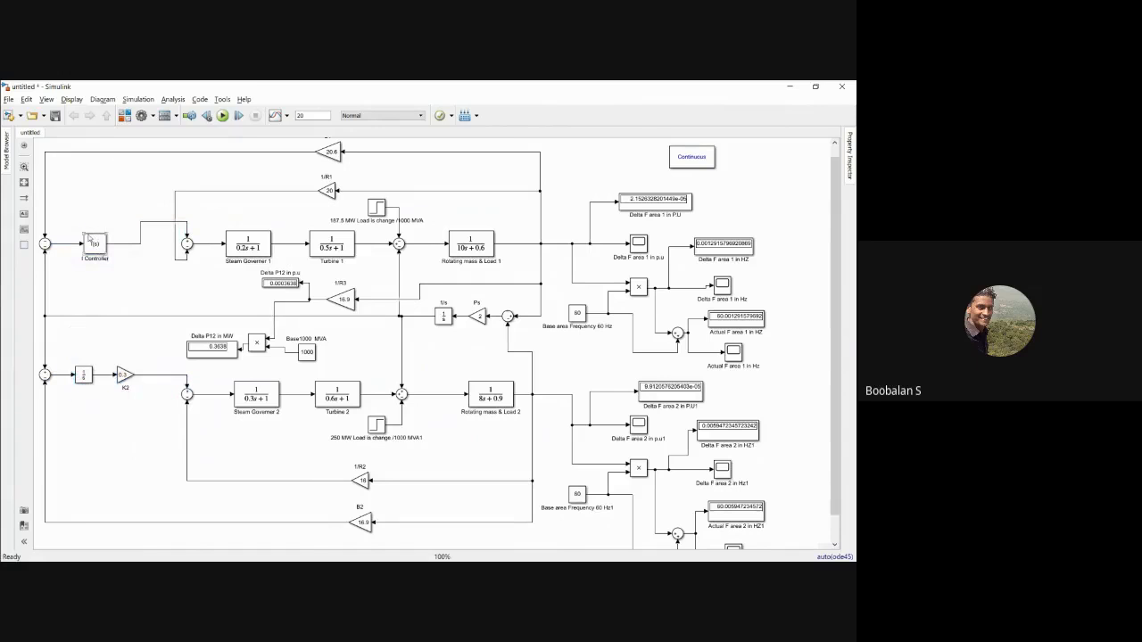
drag(114, 269, 116, 270)
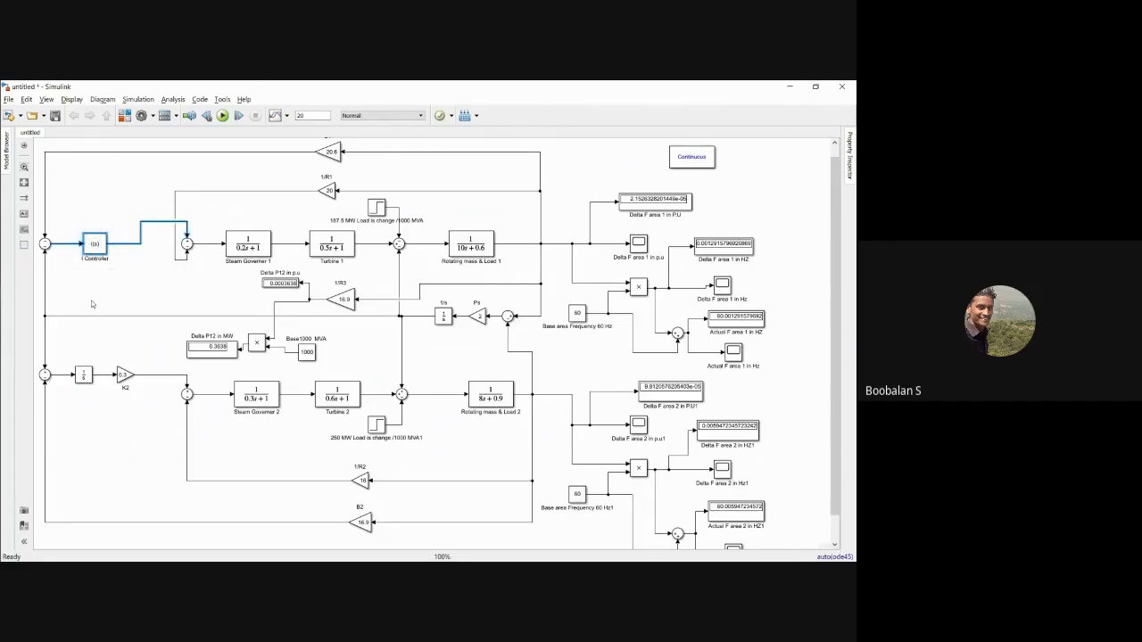
click(80, 267)
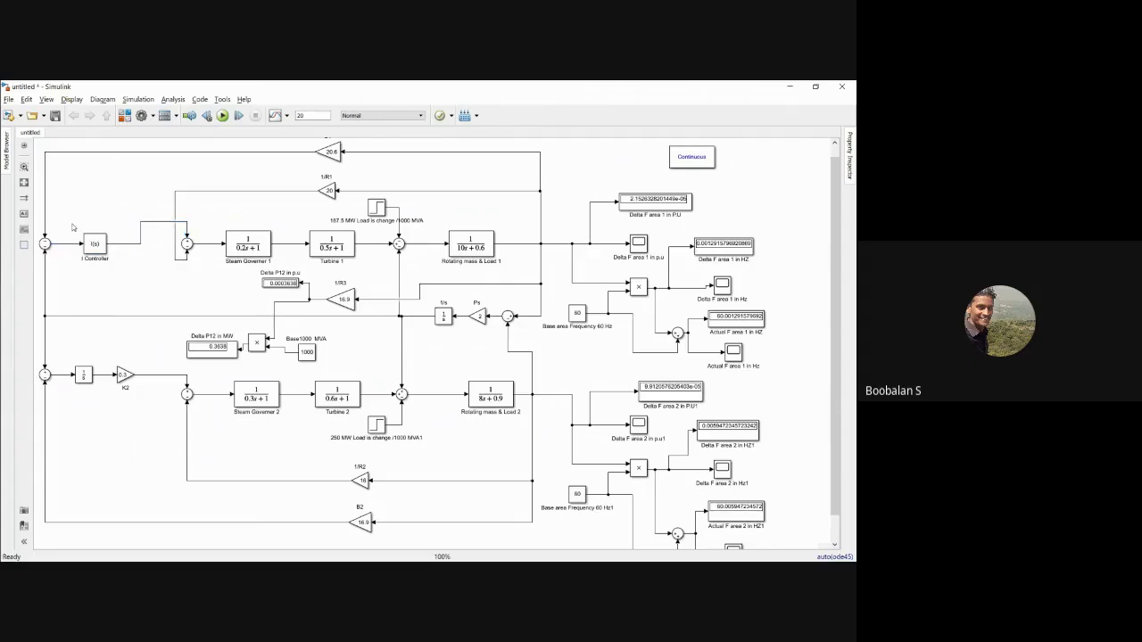
drag(73, 228, 116, 262)
drag(69, 341, 142, 400)
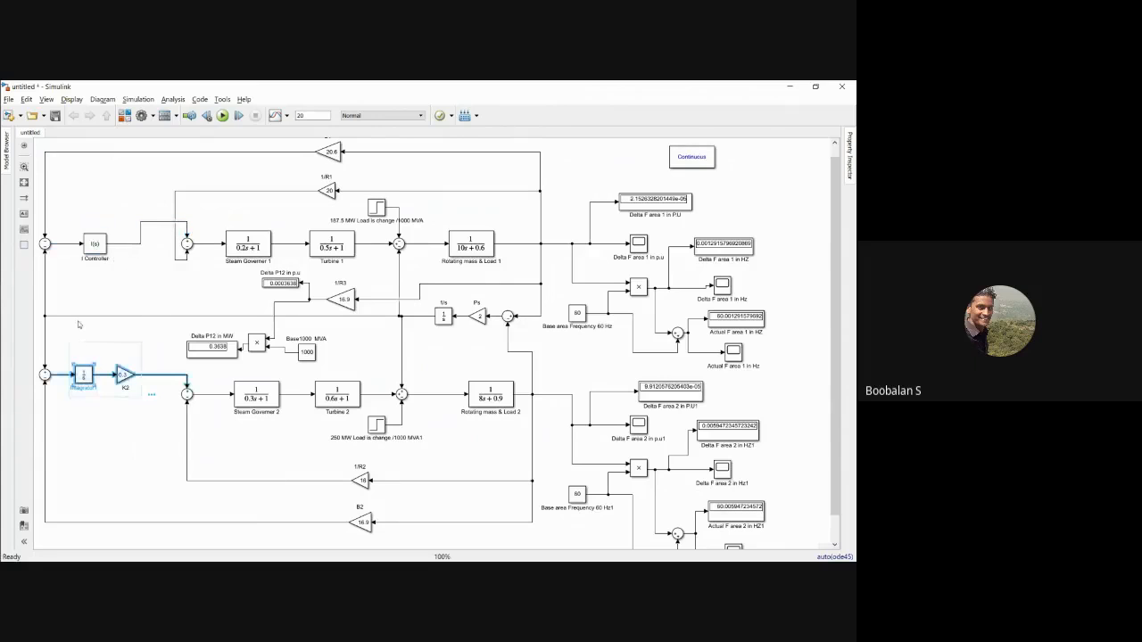
click(79, 325)
drag(138, 403, 84, 352)
- Shift the I Controller block slightly left so it lines up above area 2's integrator
drag(68, 226, 101, 296)
drag(65, 219, 83, 239)
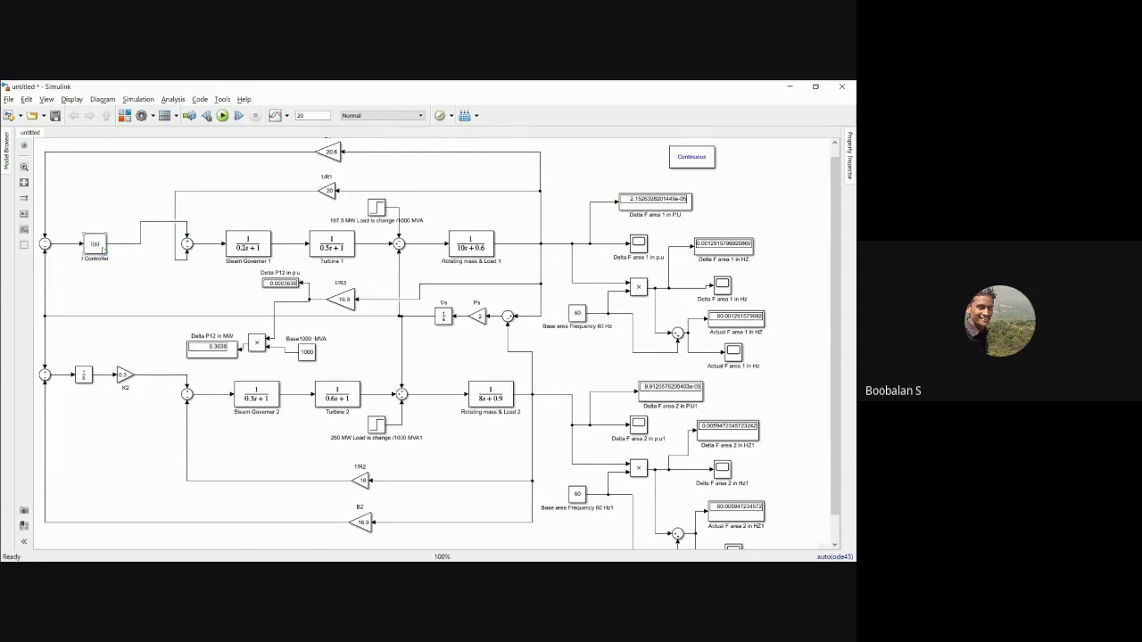
drag(105, 250, 92, 250)
- Examine how the integrator and K2 gain in area 2 perform the same role as area 1's I Controller
drag(69, 355, 132, 393)
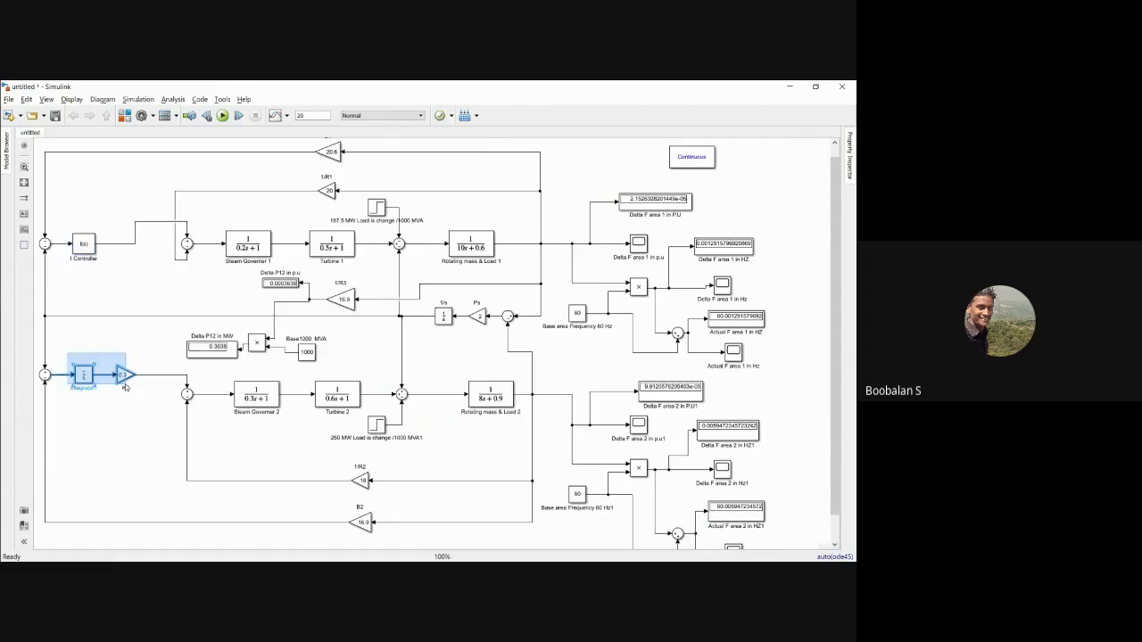
drag(69, 353, 138, 392)
click(87, 351)
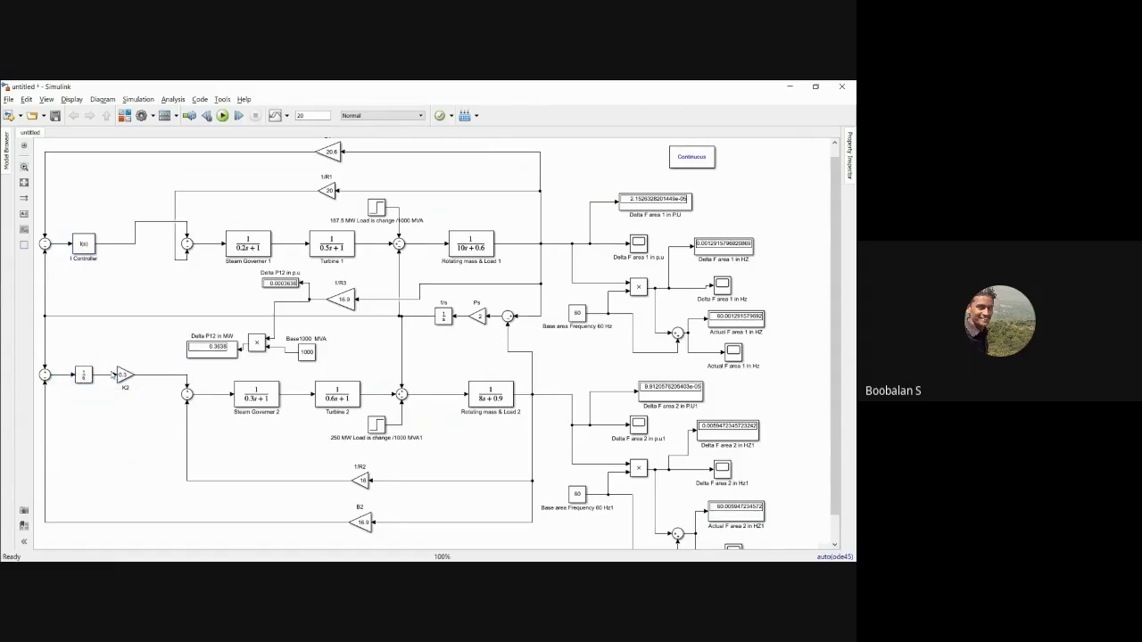
drag(73, 355, 134, 392)
drag(62, 216, 114, 300)
click(114, 301)
drag(68, 213, 125, 277)
drag(70, 359, 139, 395)
click(85, 338)
drag(70, 210, 127, 265)
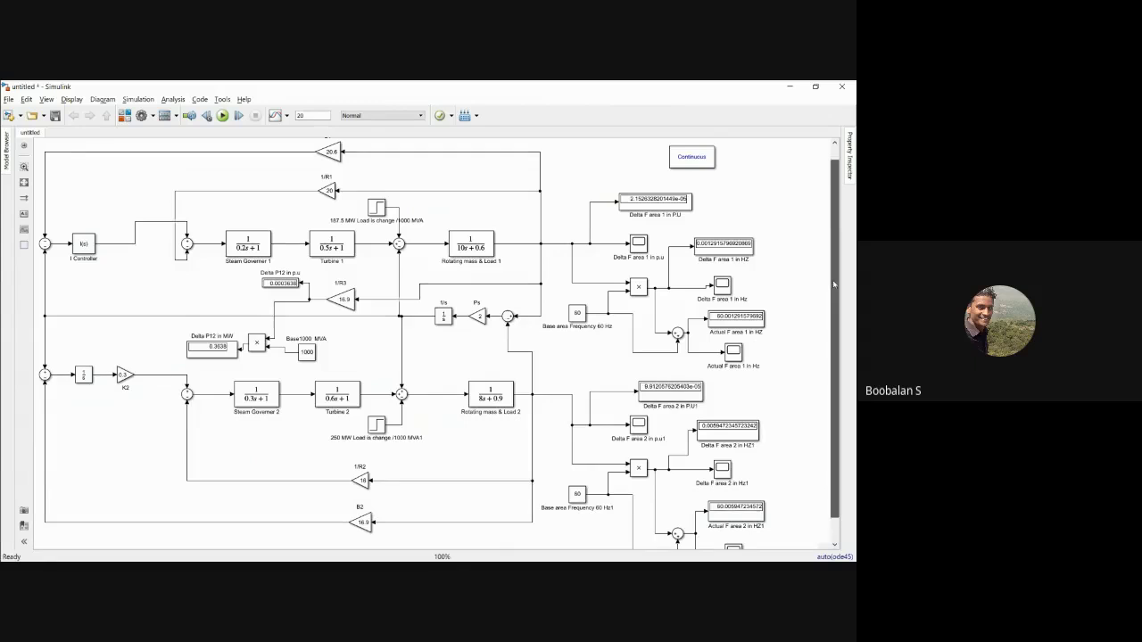
scroll(834, 284, down, 1)
scroll(843, 294, up, 1)
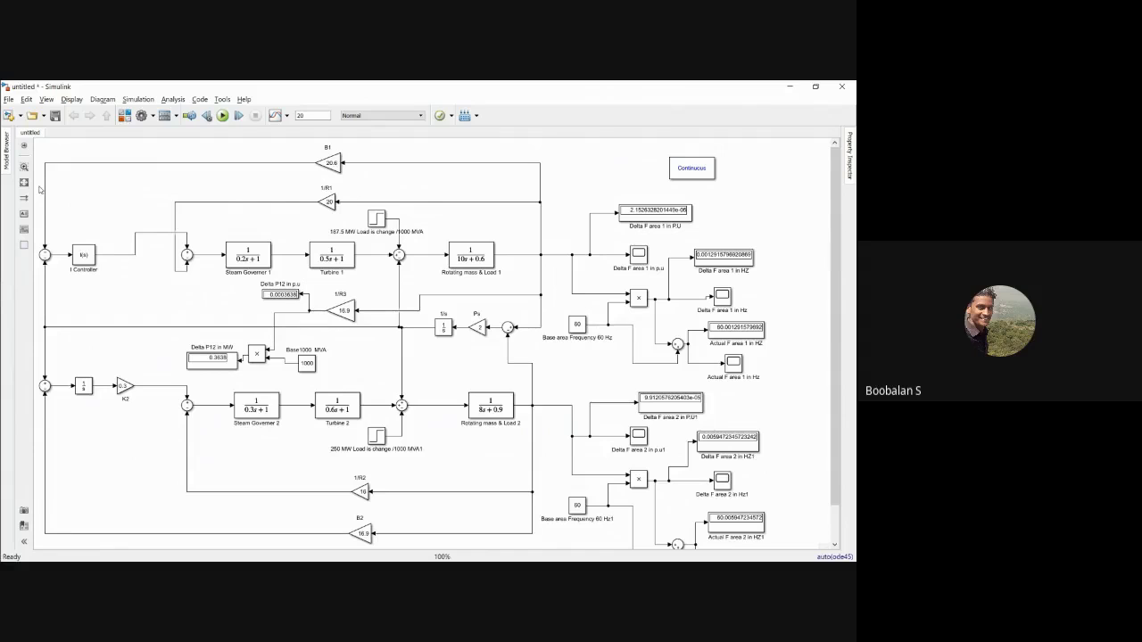
- Save the model as withcontrollerloadchanges in the EXP 8 folder of Matlab Program under Simulation lab II
click(56, 116)
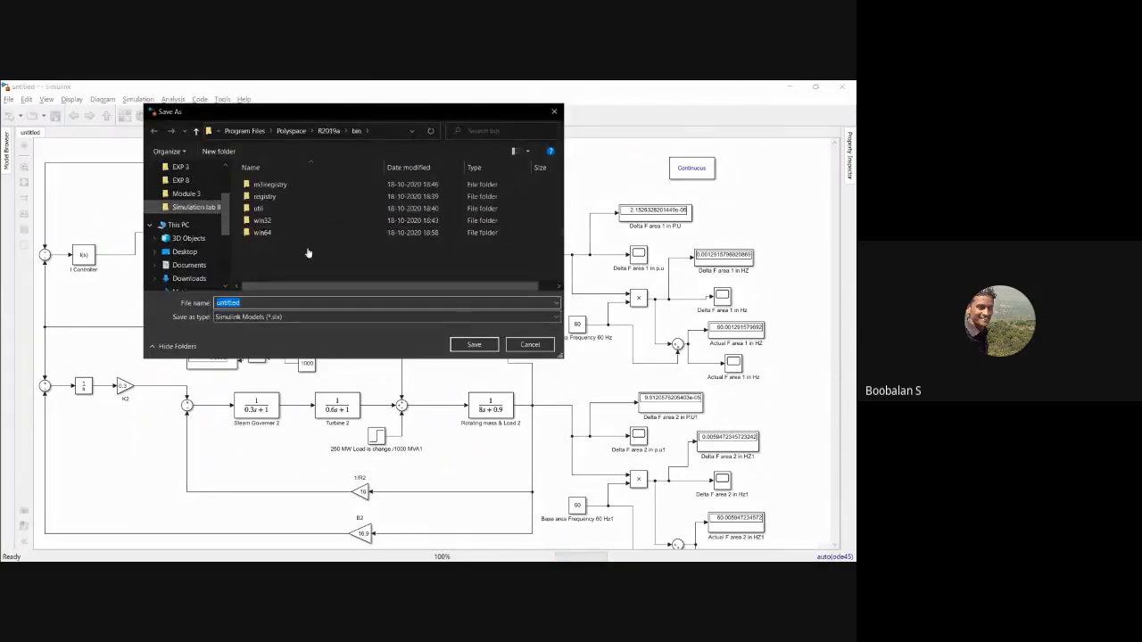
click(205, 208)
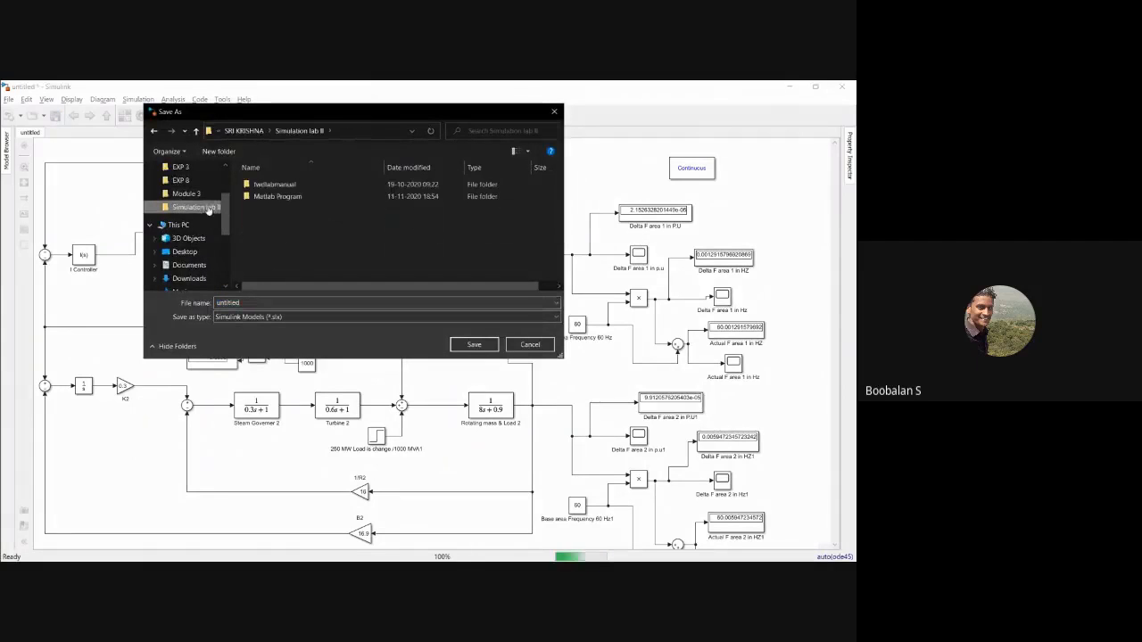
double_click(277, 196)
double_click(264, 257)
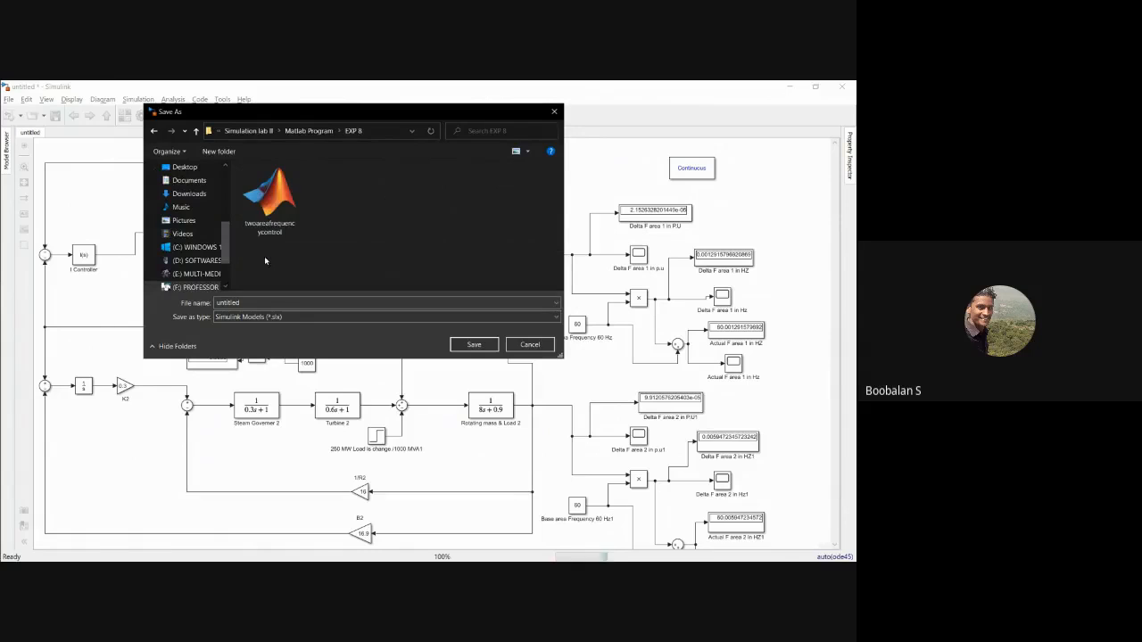
double_click(252, 302)
text(S)
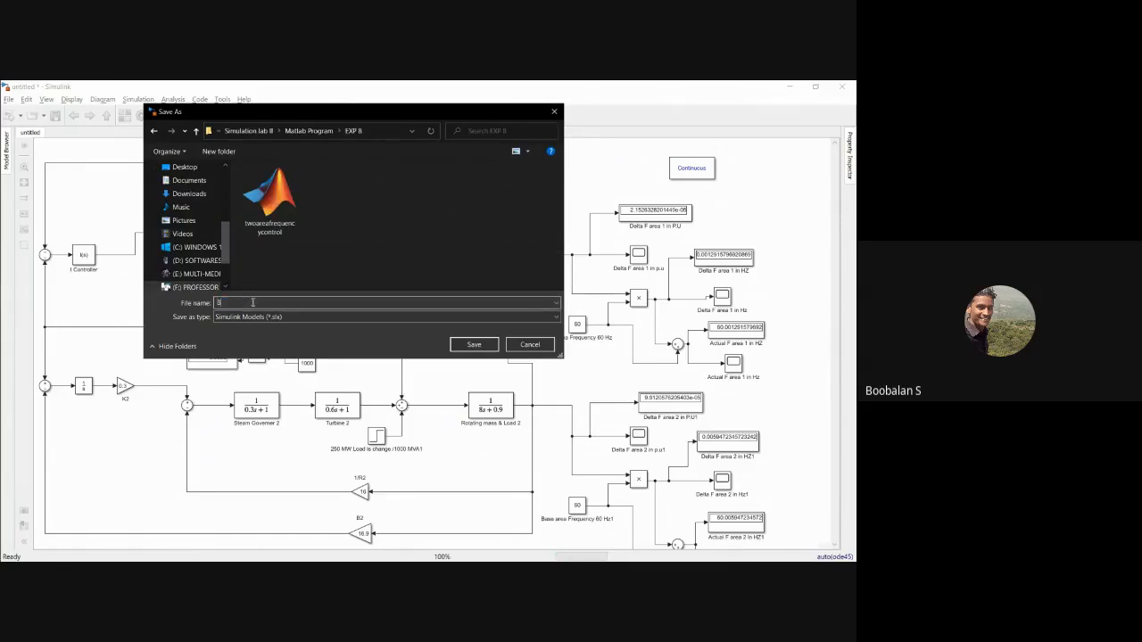
text(1)
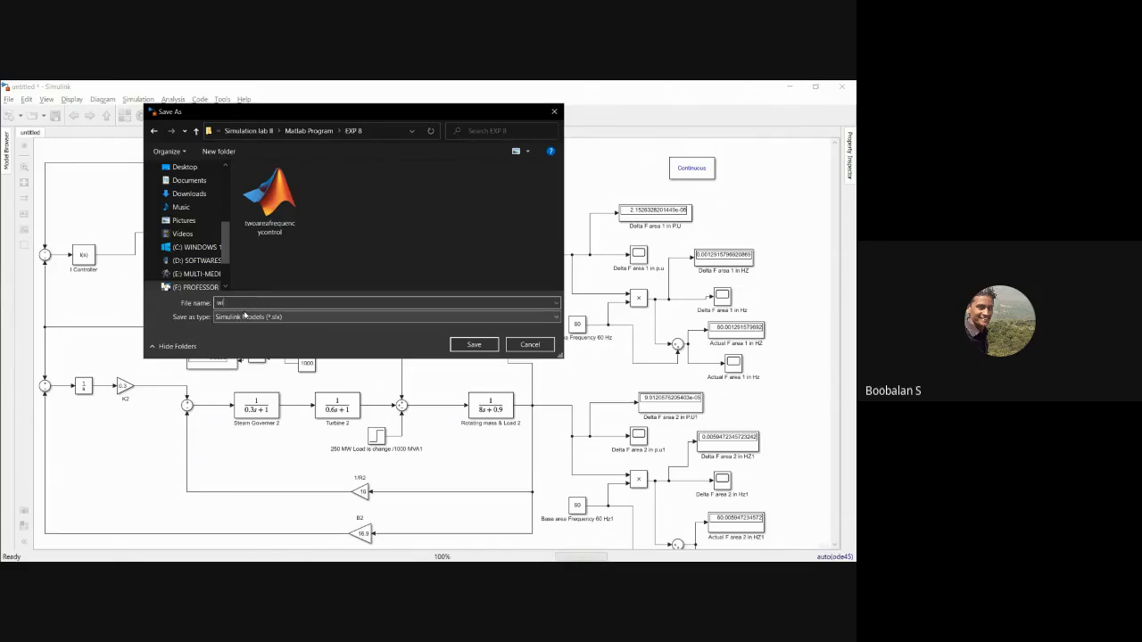
text(controllerloadchange)
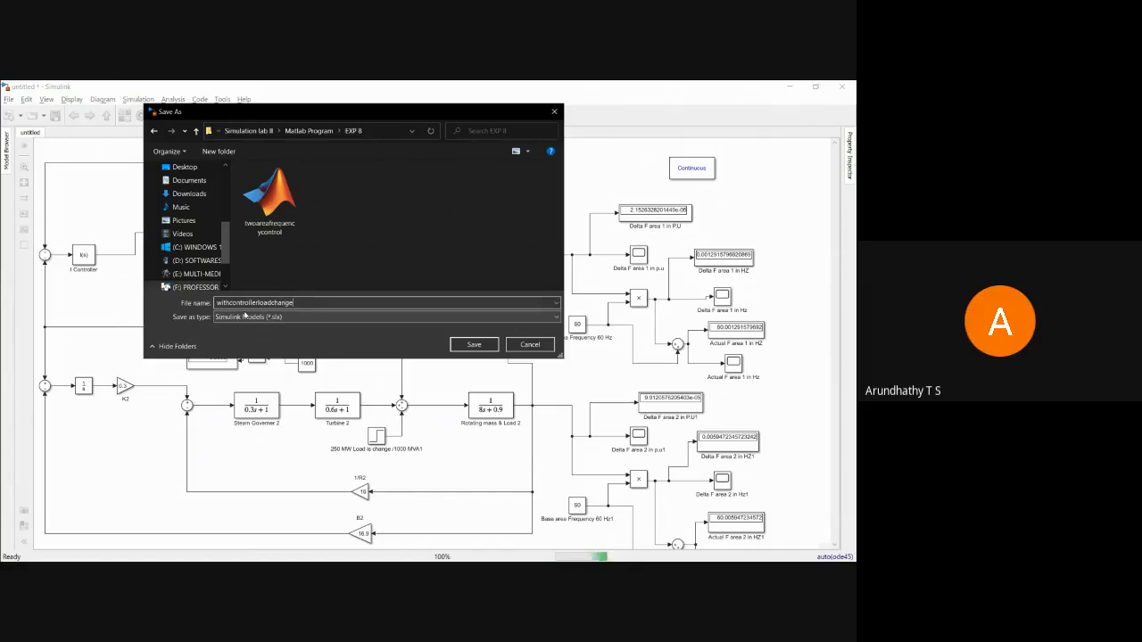
text(s)
click(475, 344)
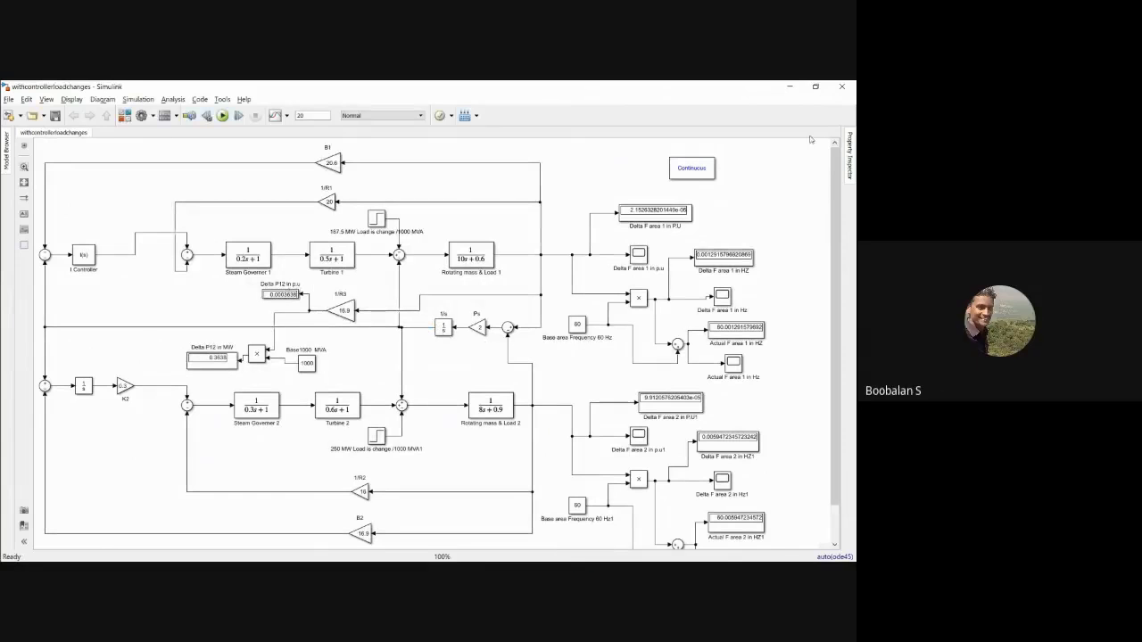
- Minimise the Simulink model and the syllabus PDF to bring back the area control block diagram slide
click(789, 86)
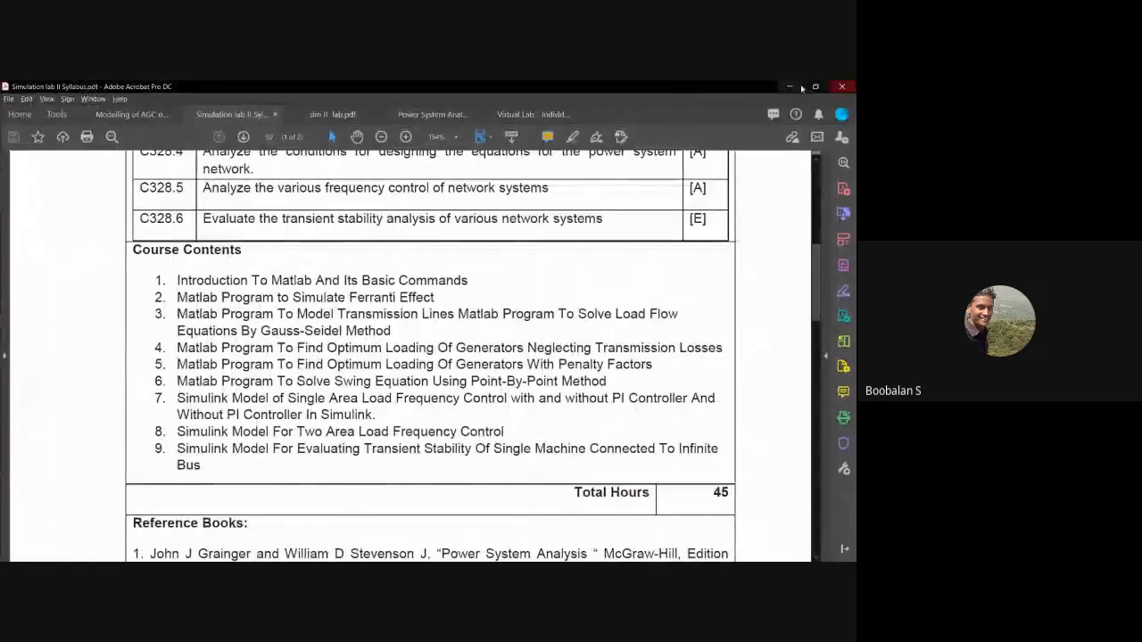
click(791, 87)
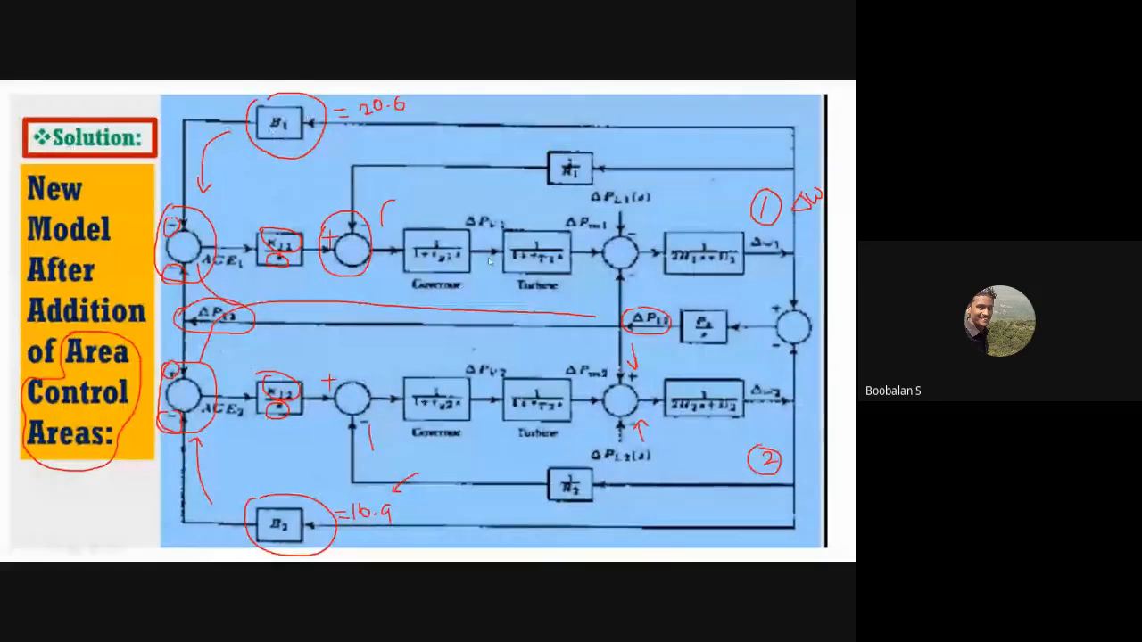
click(413, 358)
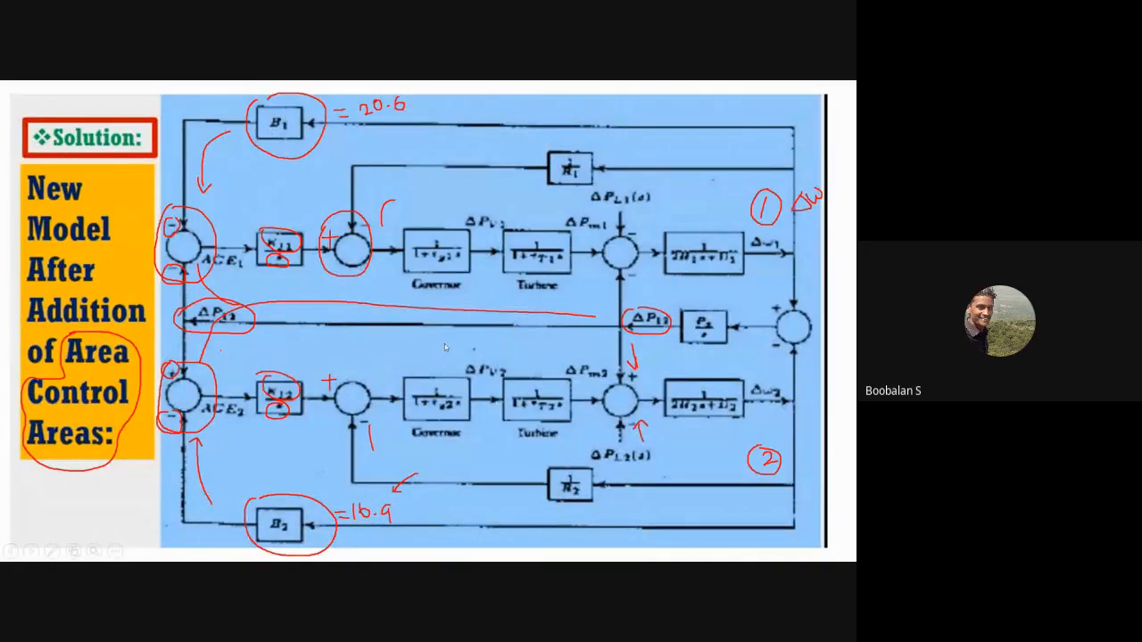
- Minimise the EXP 8 folder window, switch to the Google Meet call and stop presenting the screen
key(alt+Tab)
key(alt+Tab)
key(alt+Tab)
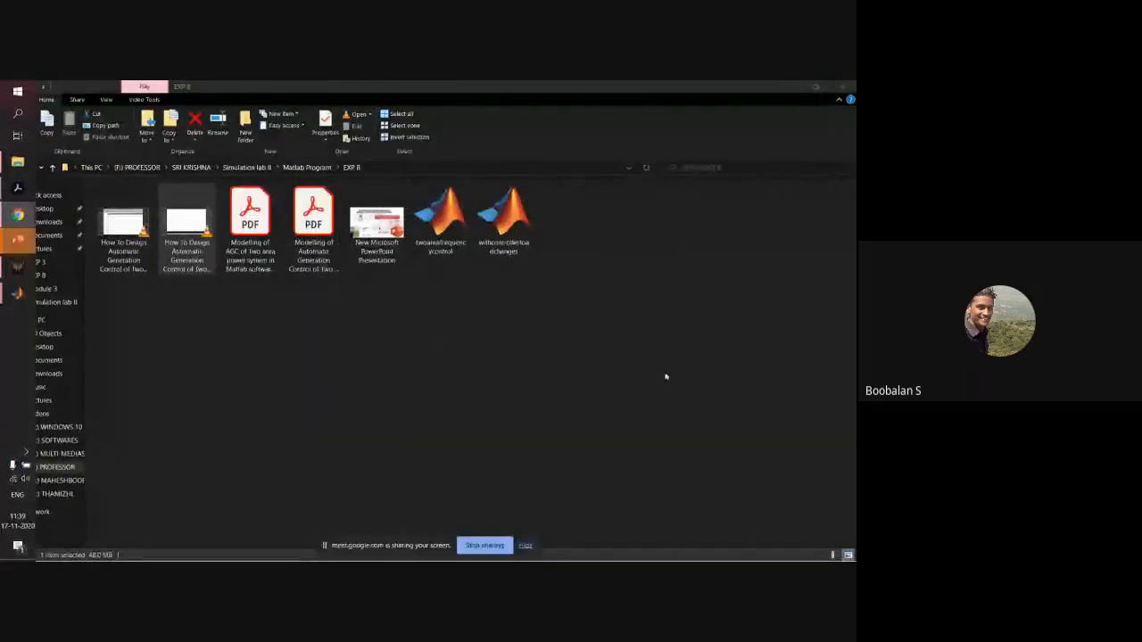
click(790, 84)
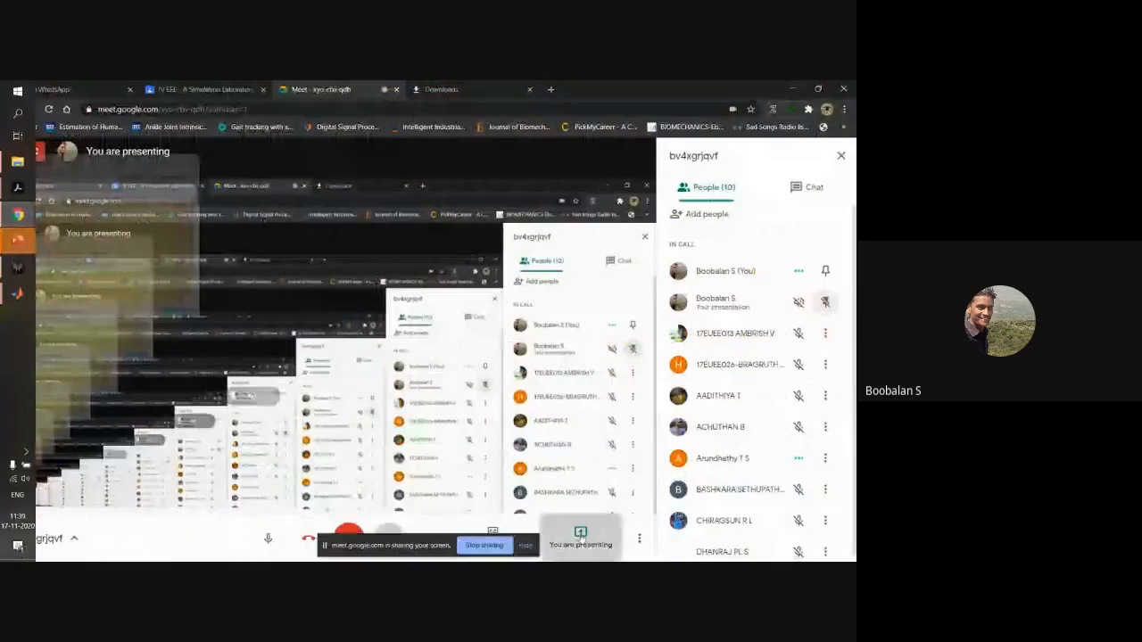
click(583, 486)
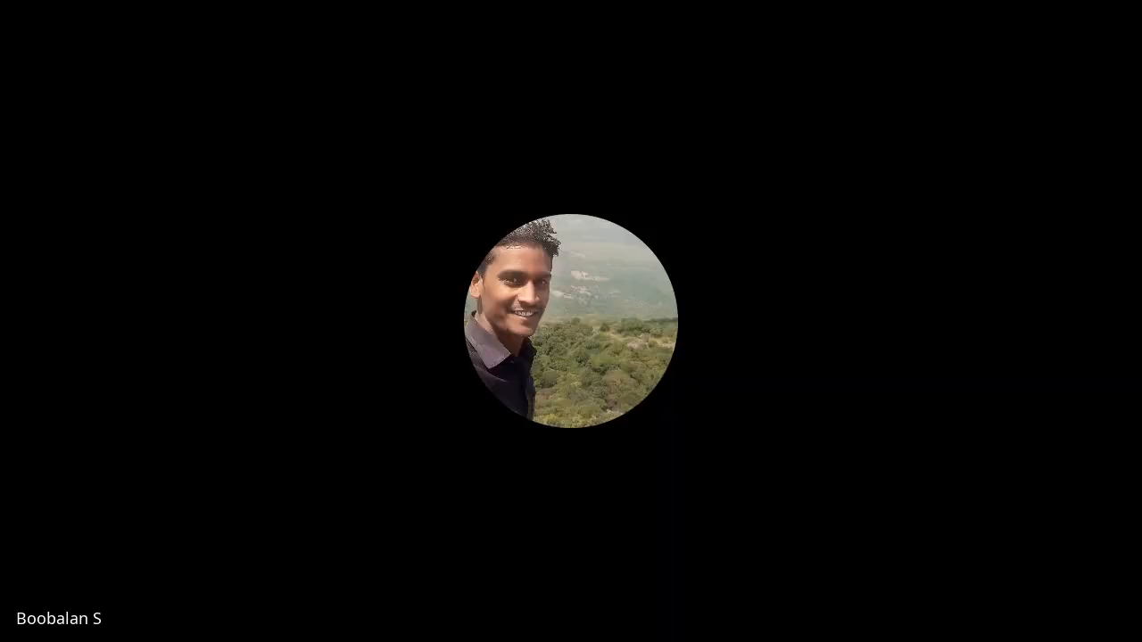